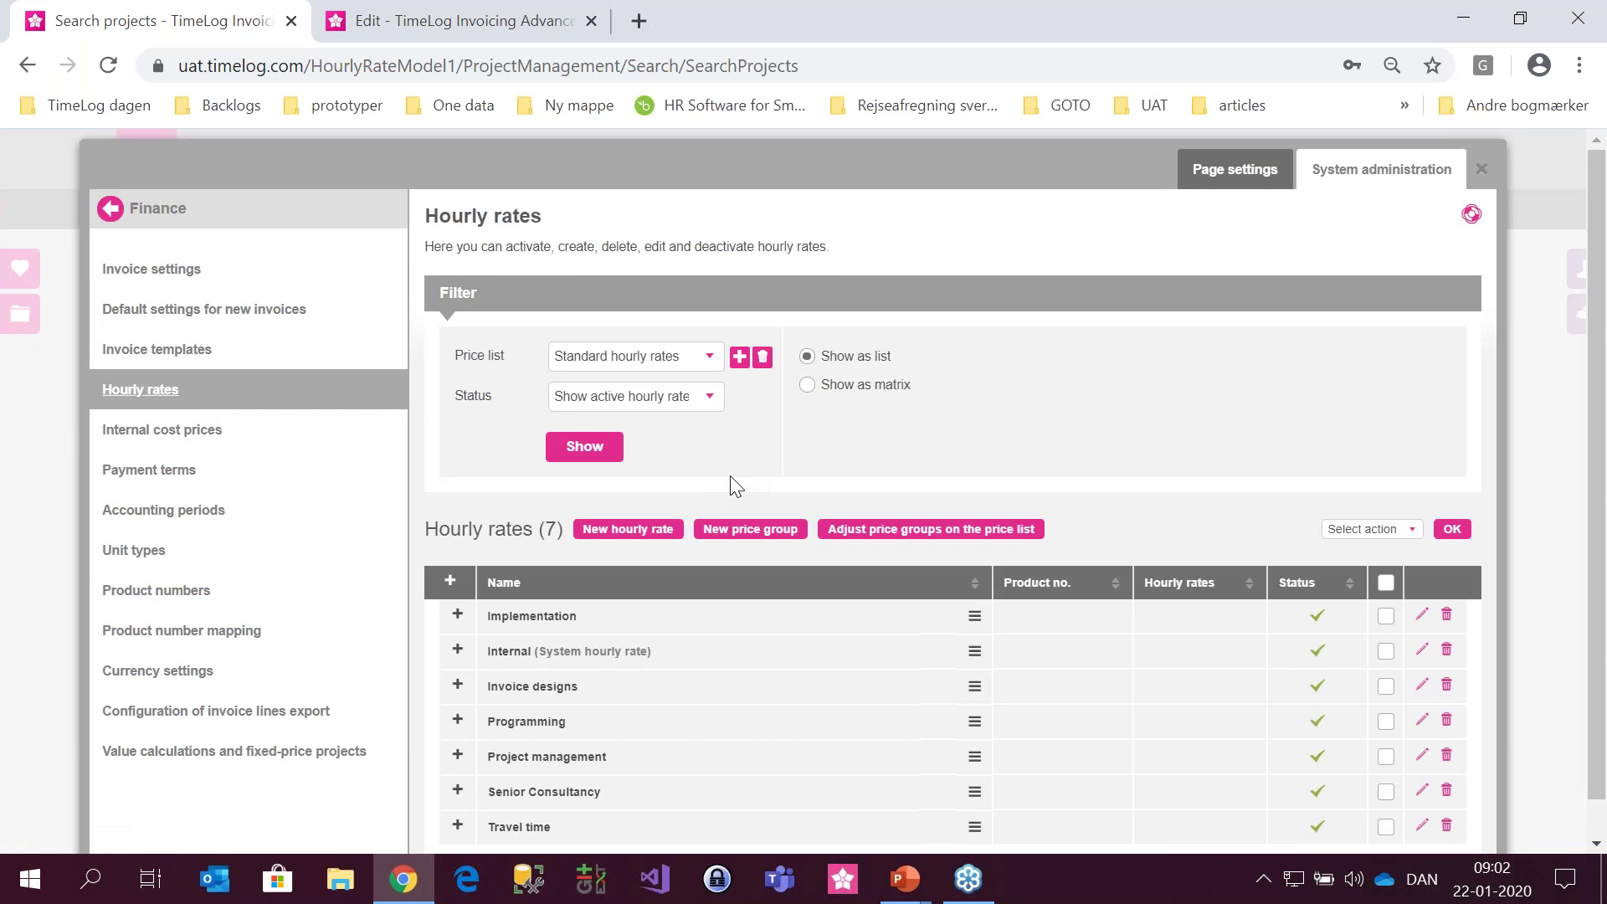
- Show the standard price list's hourly rates as a matrix, examine the rates per currency and leave System administration
left_click(839, 390)
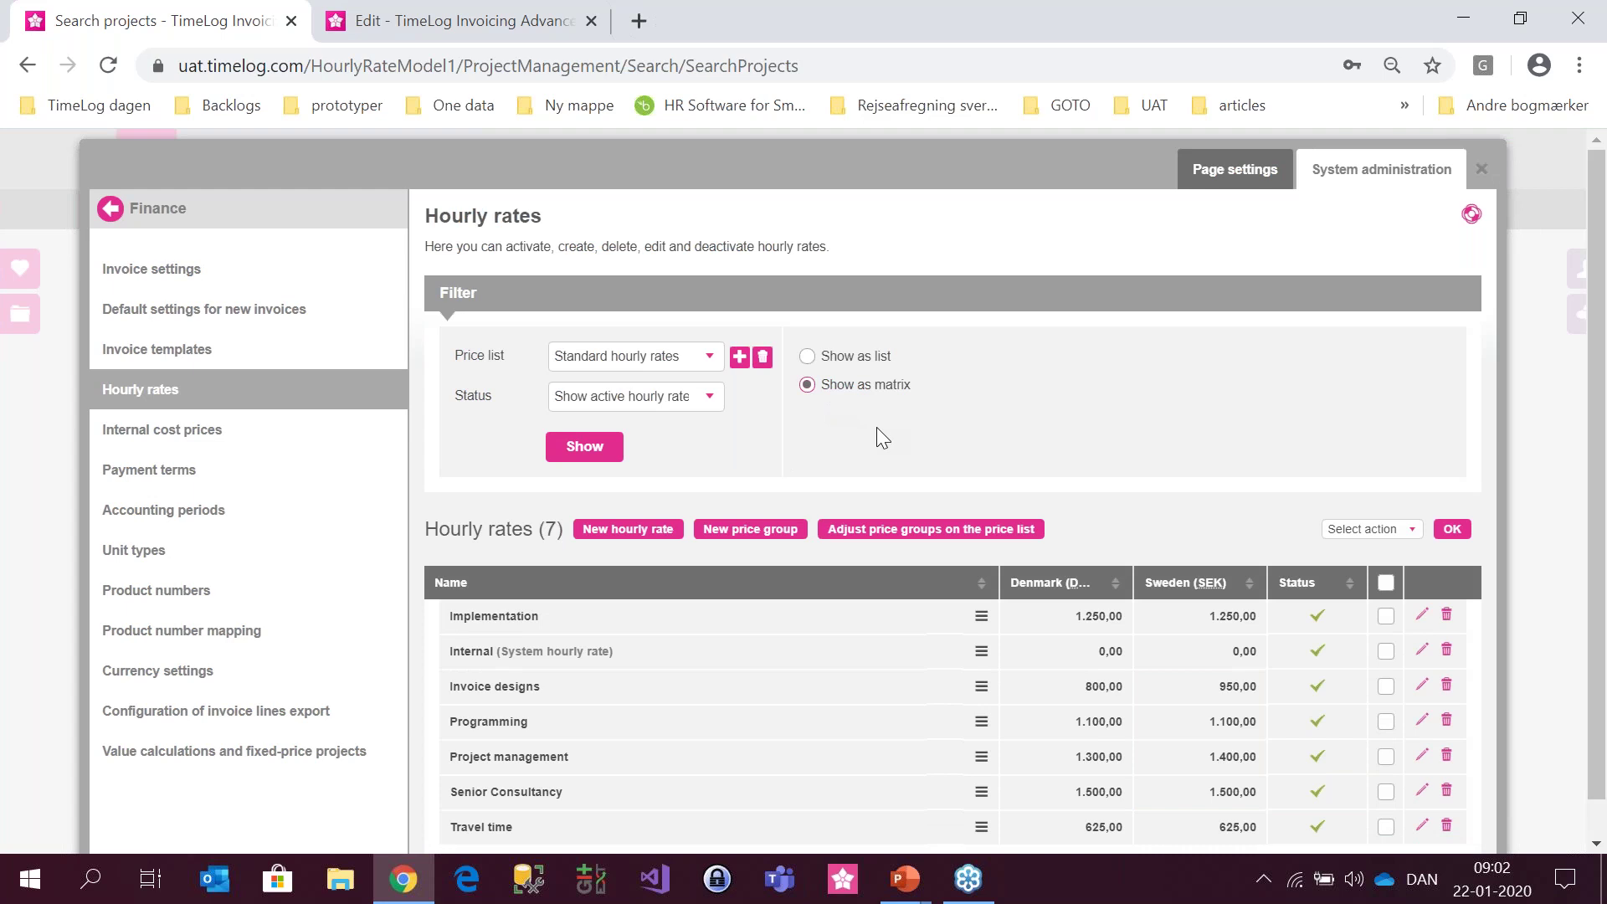
scroll(876, 429, "down", 1)
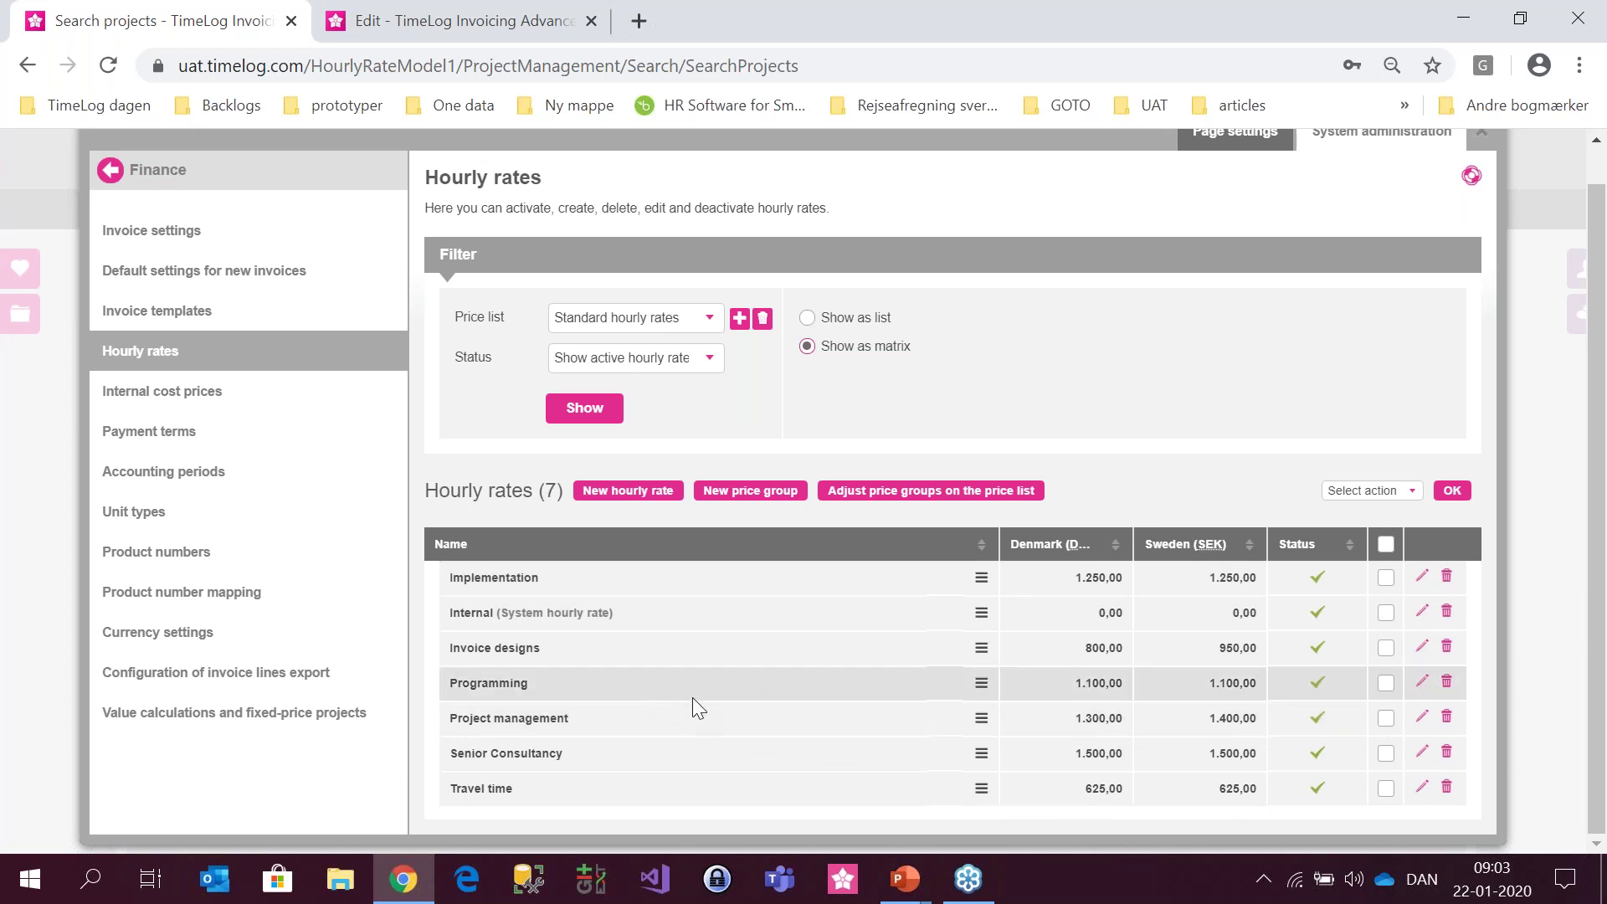
left_click(34, 576)
- Create and save a new project named "Standard hourly rate project" for the customer "Customer standard prices"
mouse_move(378, 209)
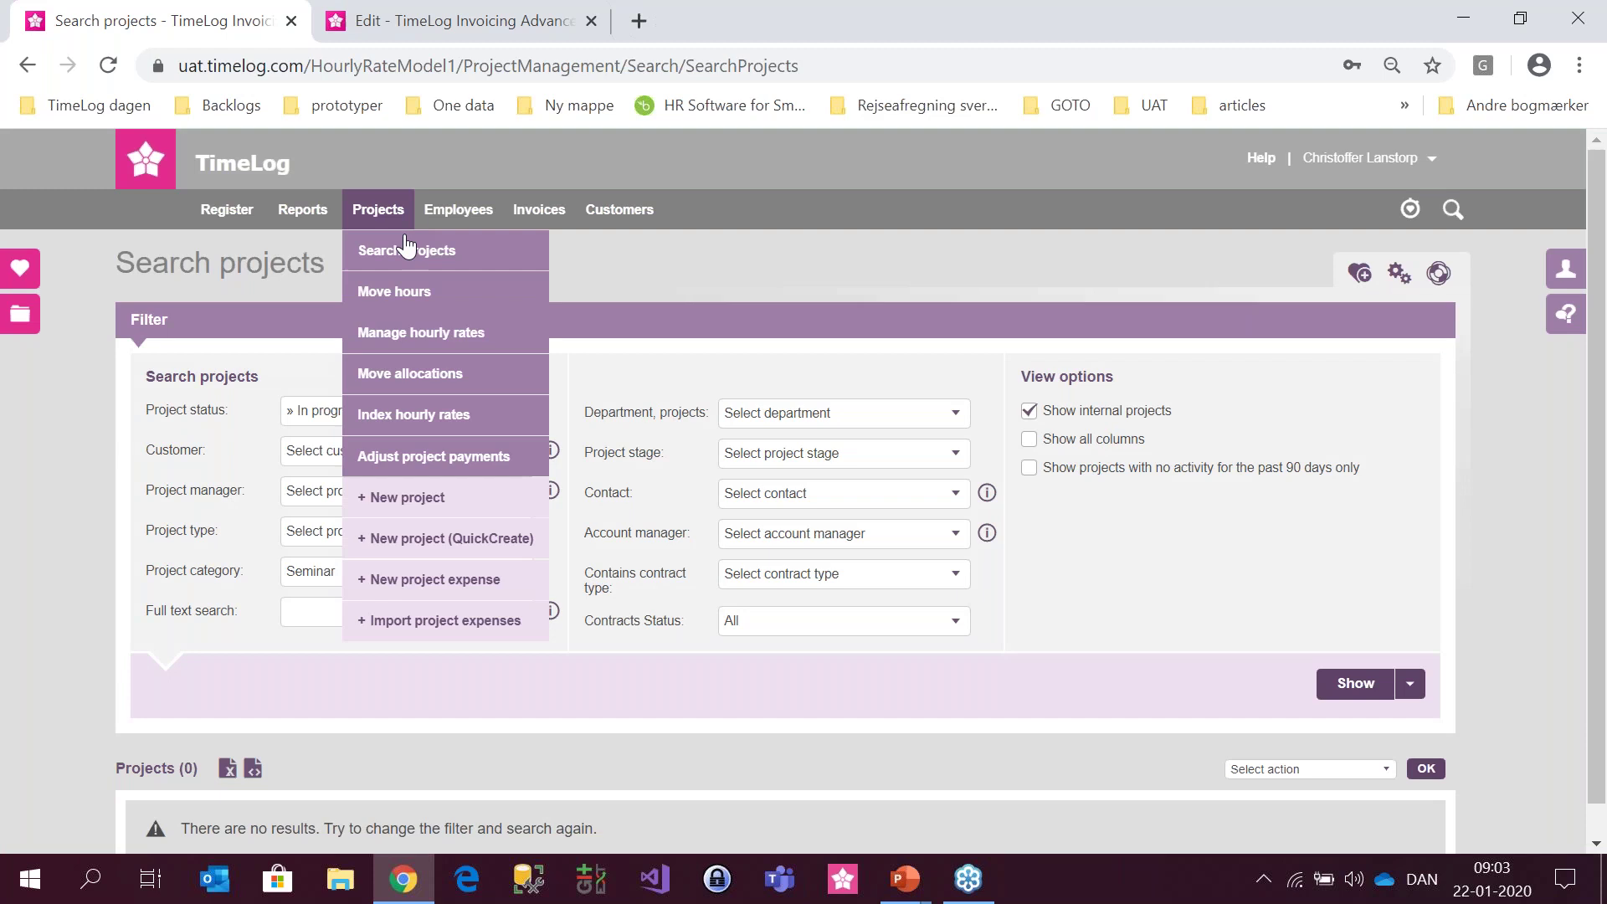
left_click(457, 488)
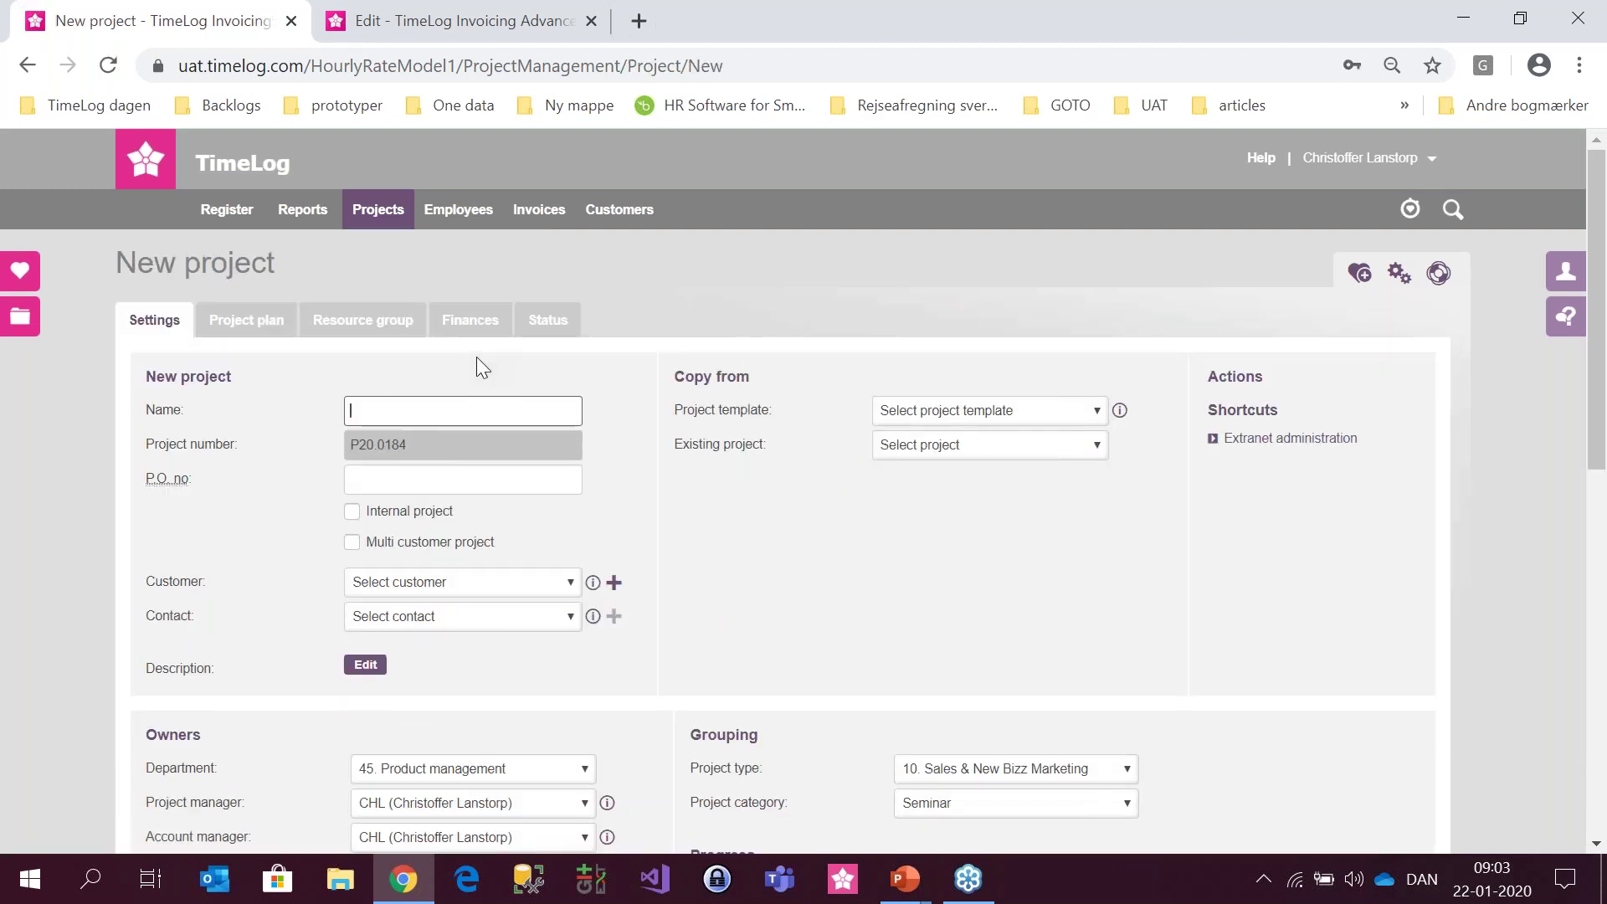
type("Standard hourly rate project")
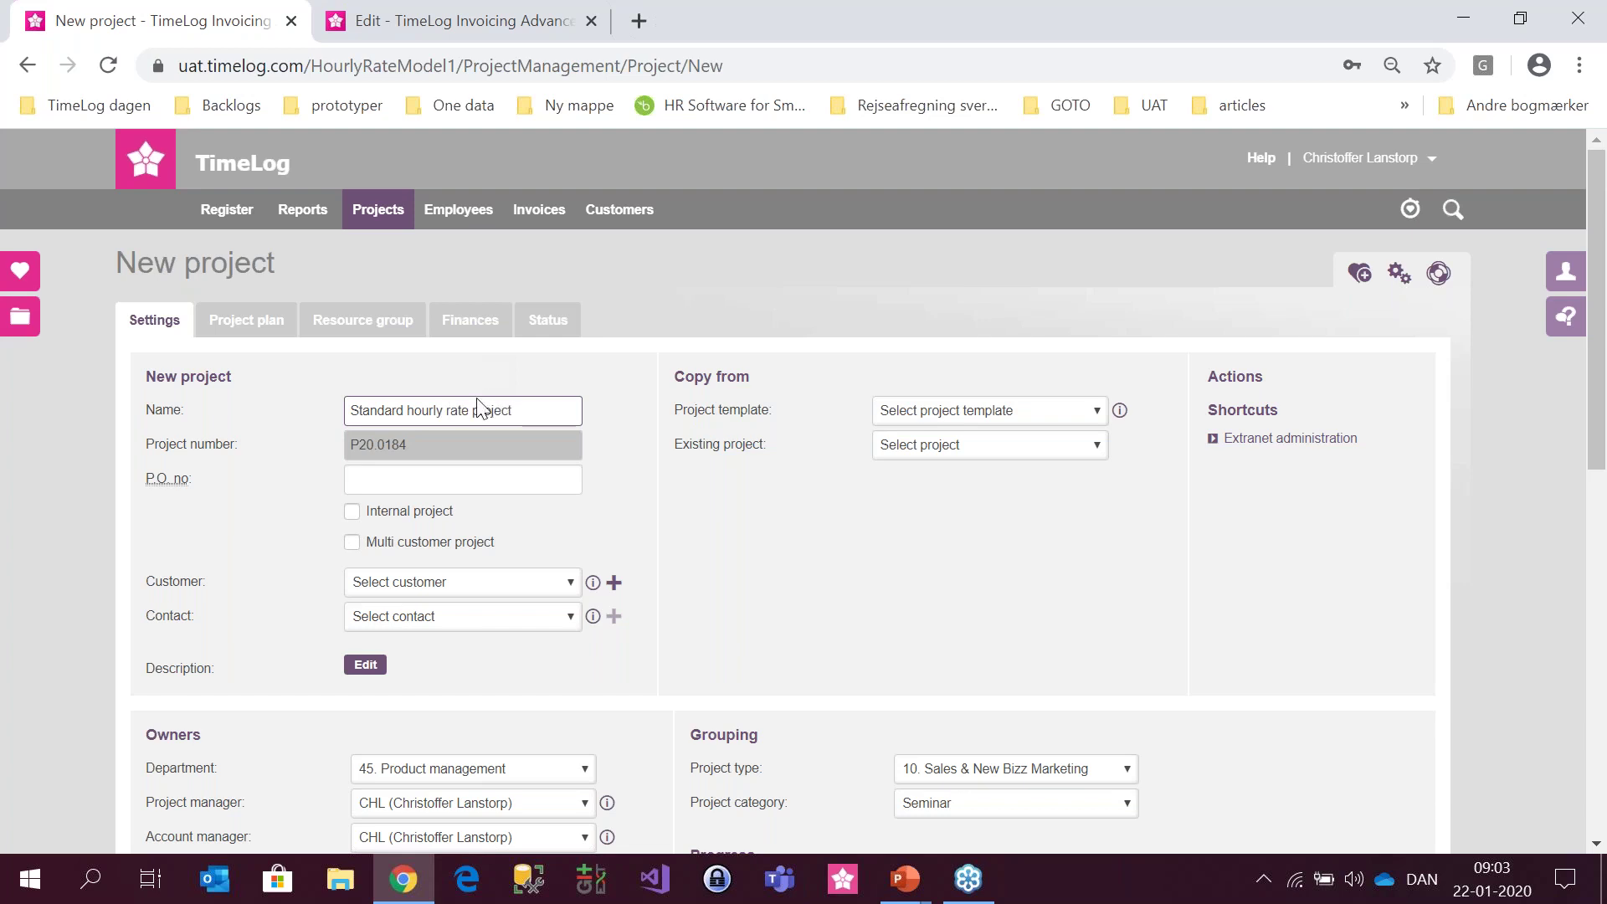
left_click(494, 588)
left_click(494, 588)
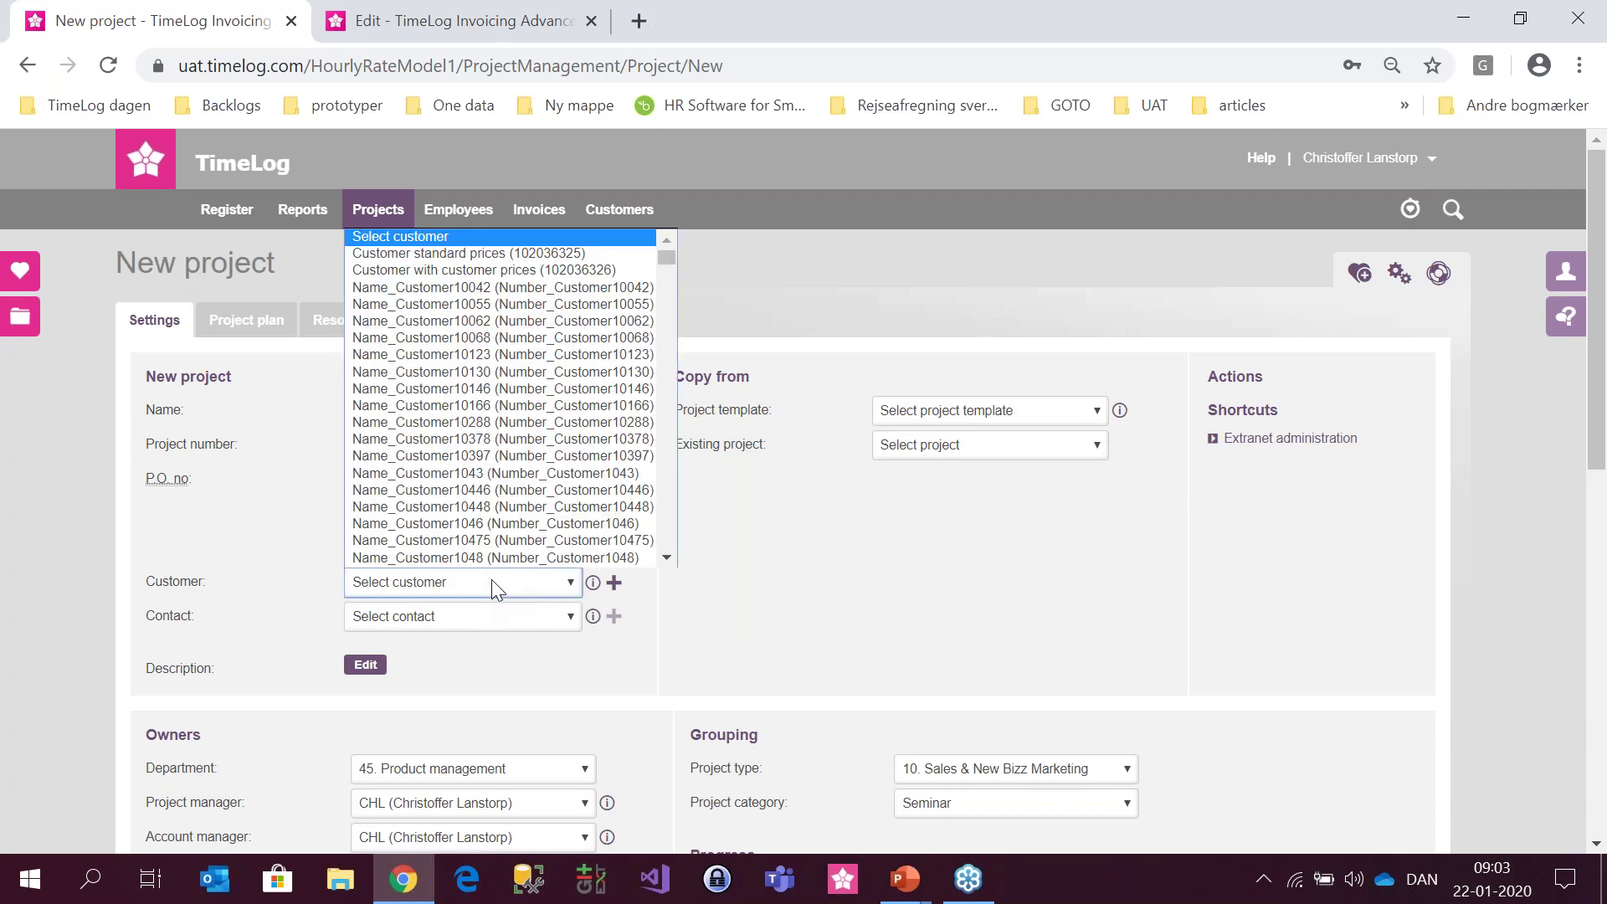
left_click(544, 256)
scroll(1036, 665, "down", 7)
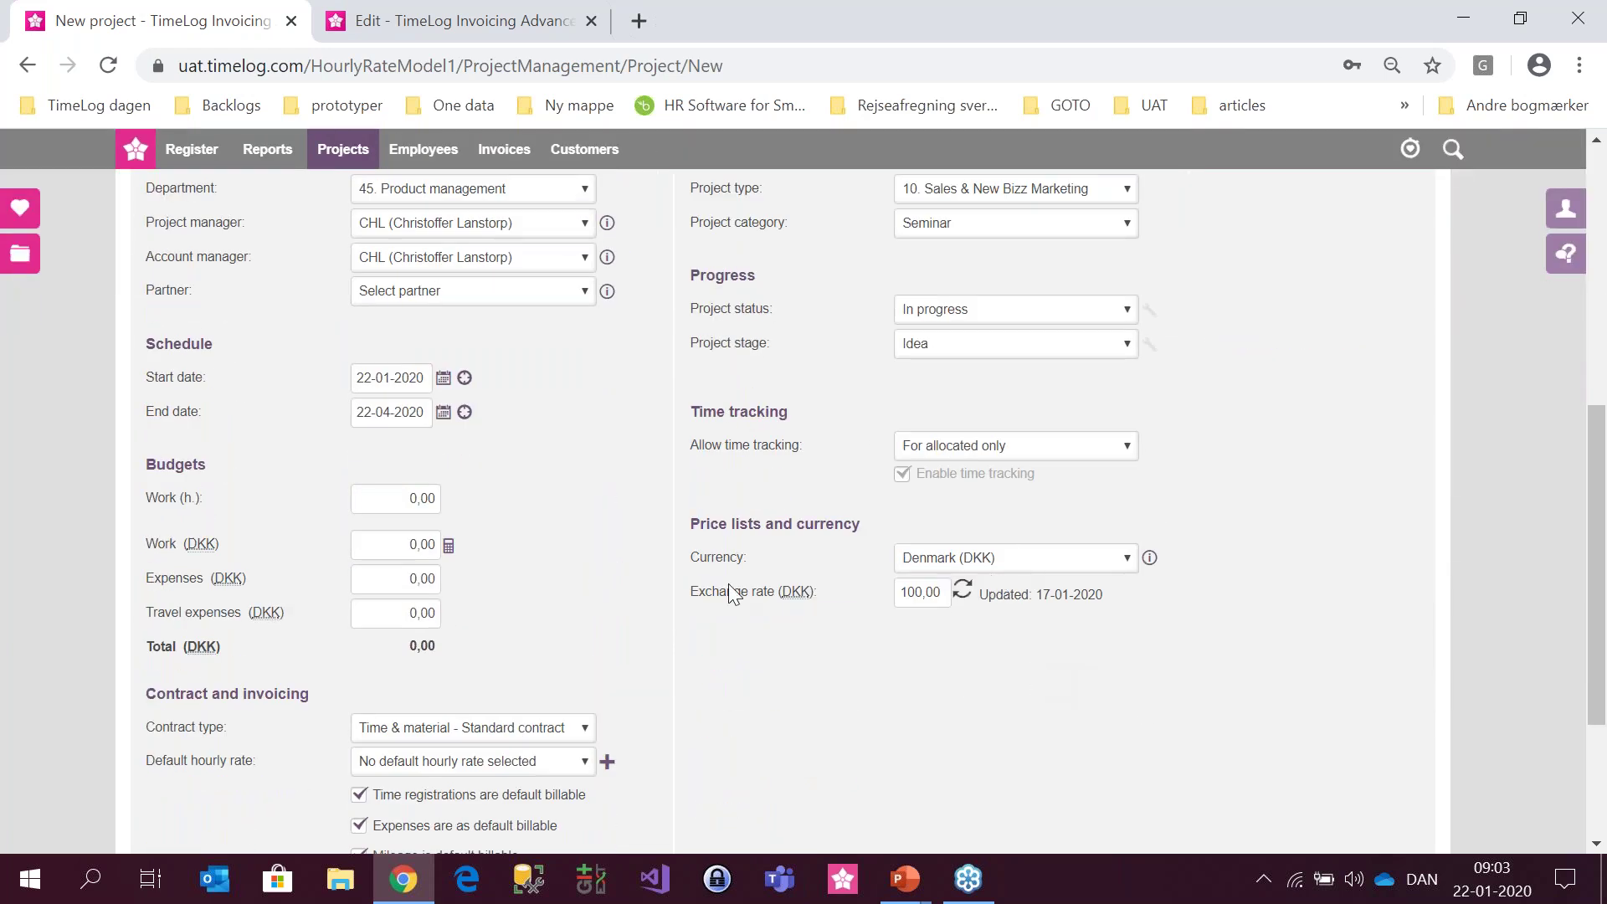
scroll(728, 585, "down", 2)
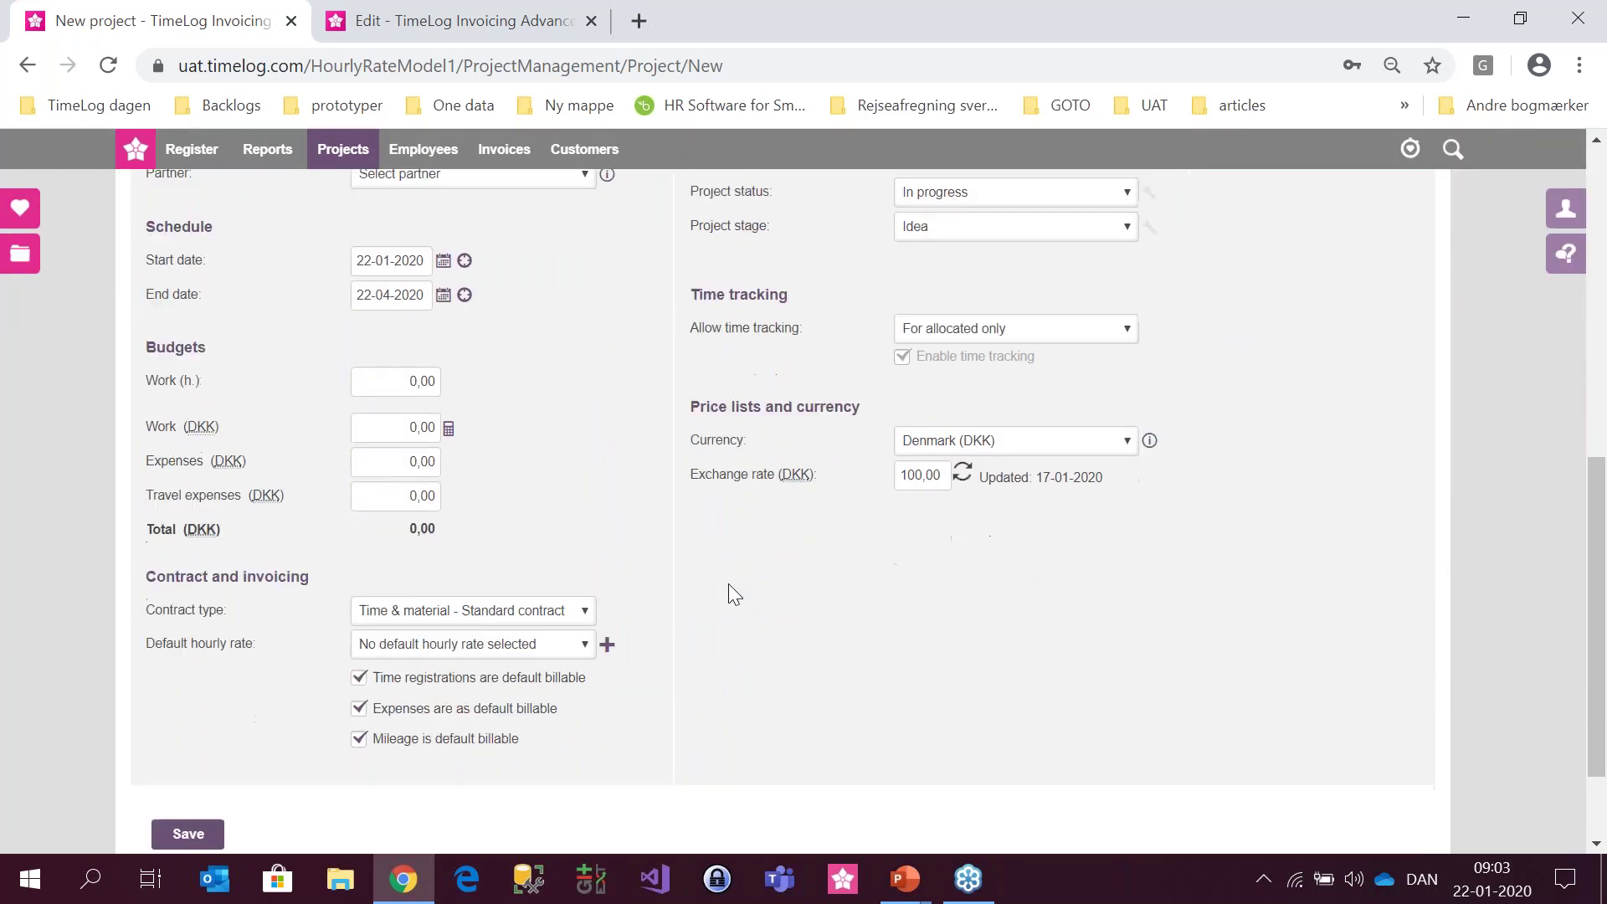
left_click(192, 837)
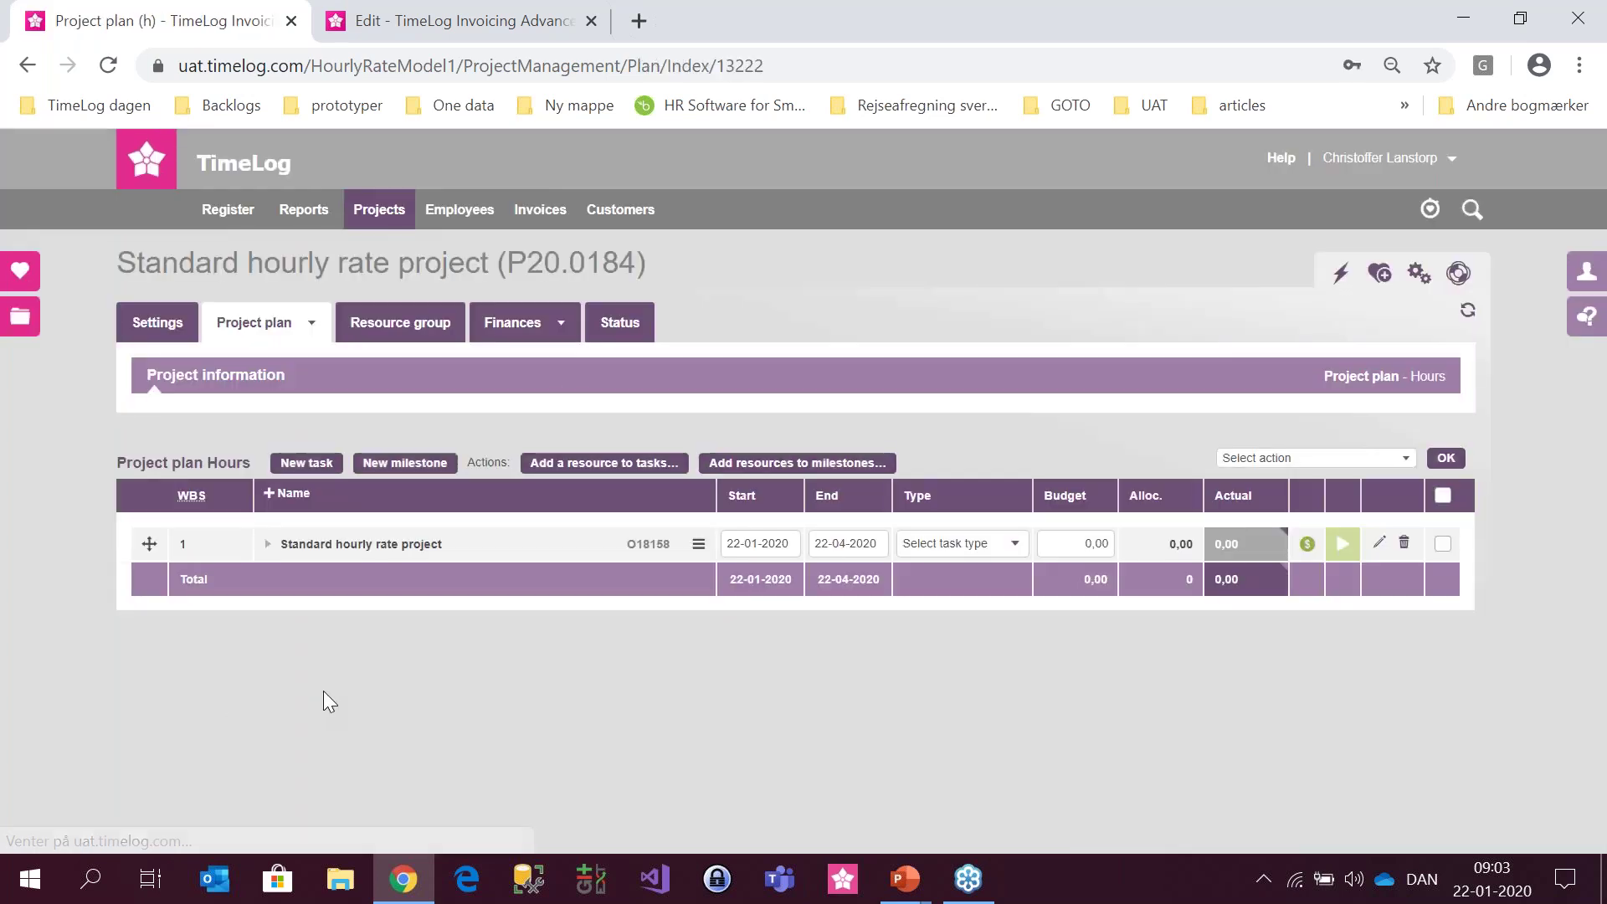
- In the project's Time & material contract, set the Programming hourly rate to 1000 DKK and save it
left_click(535, 368)
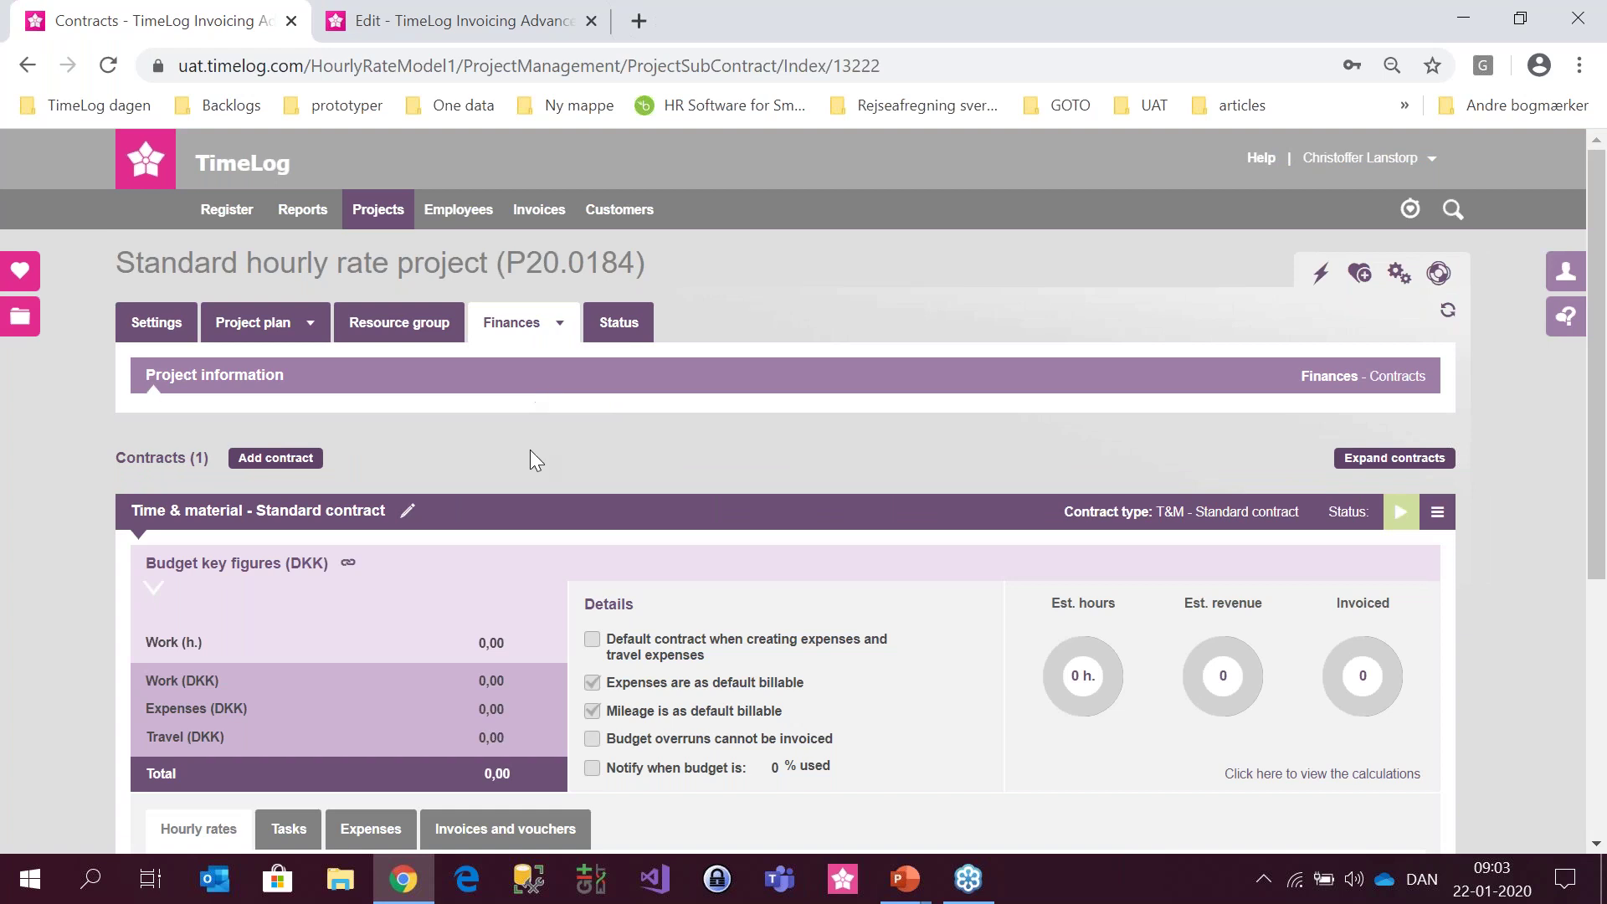
scroll(222, 408, "down", 5)
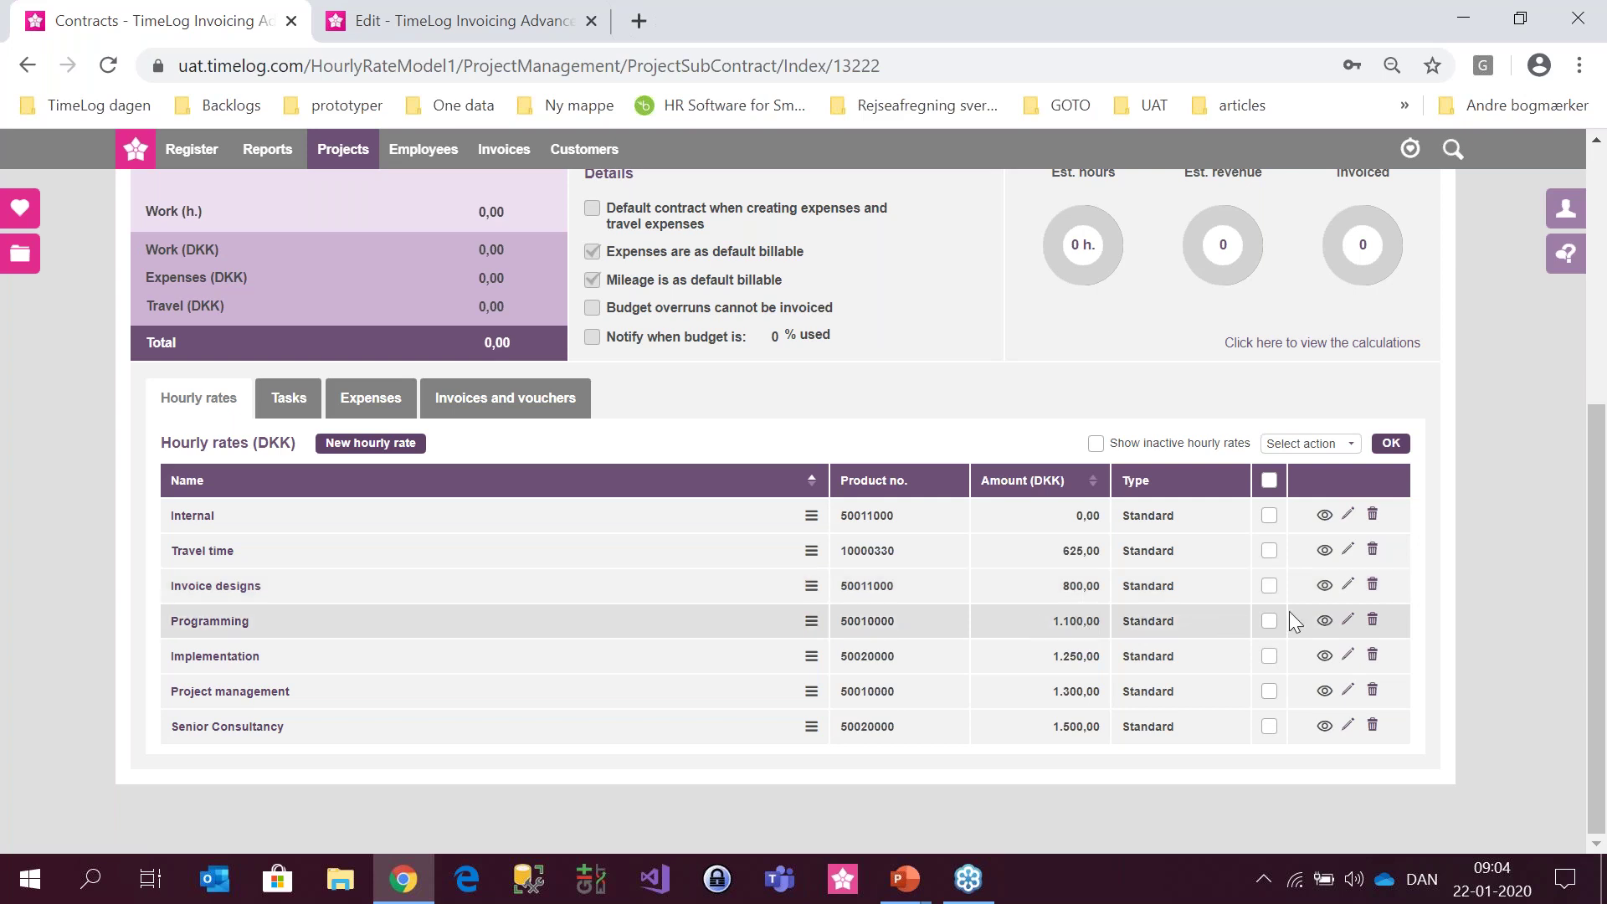
left_click(1347, 620)
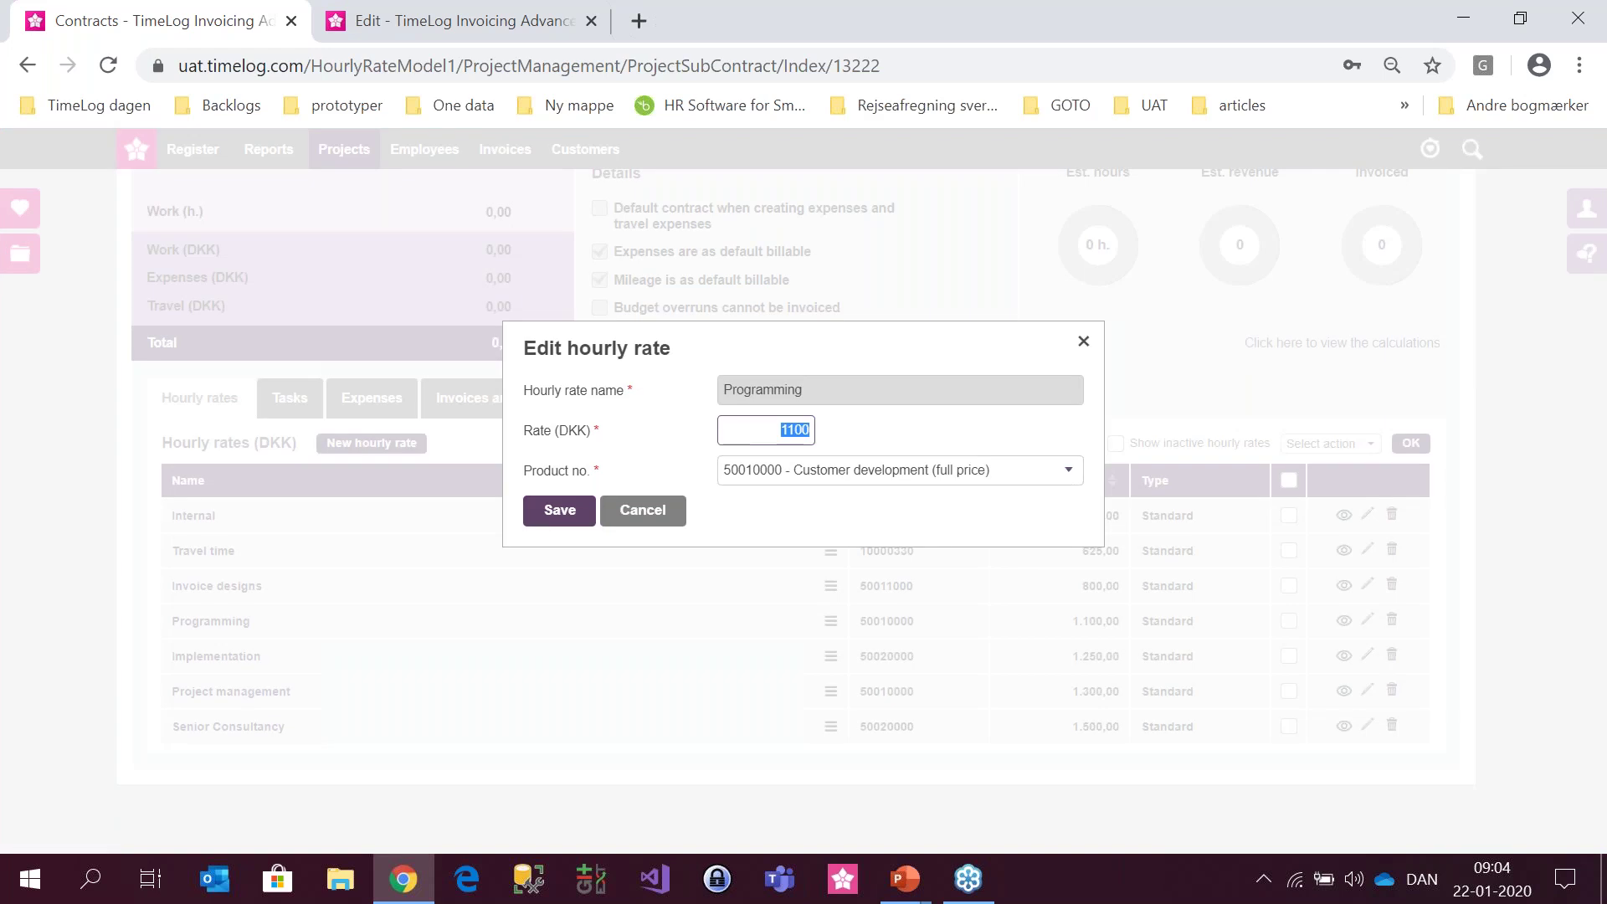
type("1000")
left_click(560, 509)
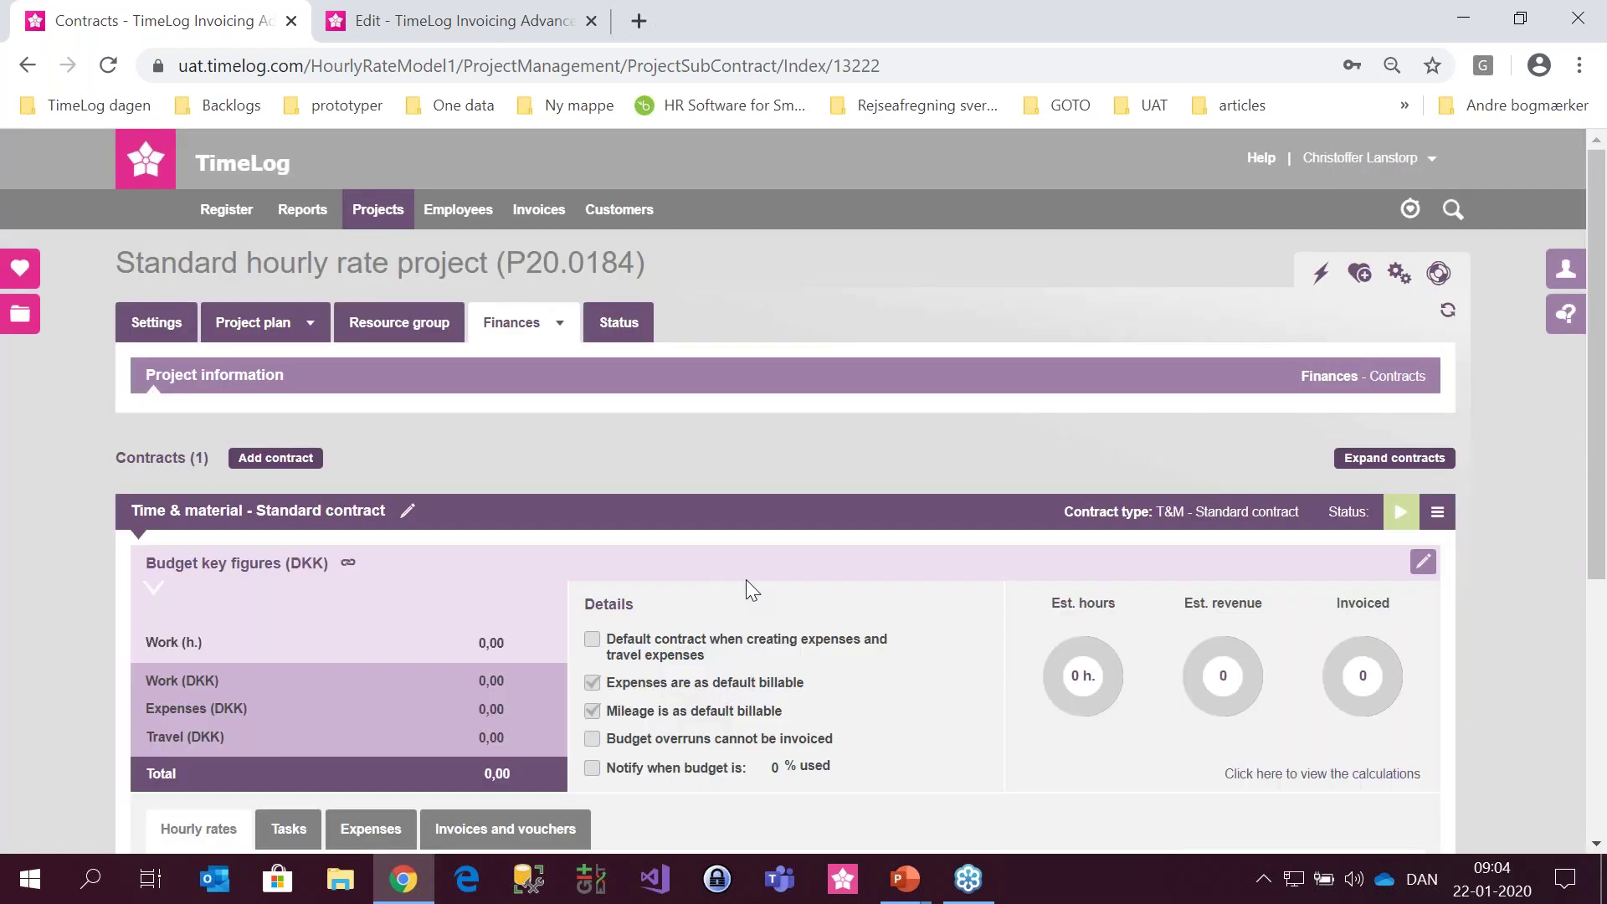
- Deactivate the contract's Travel time hourly rate and reactivate it from the list that includes inactive rates
scroll(746, 579, "down", 5)
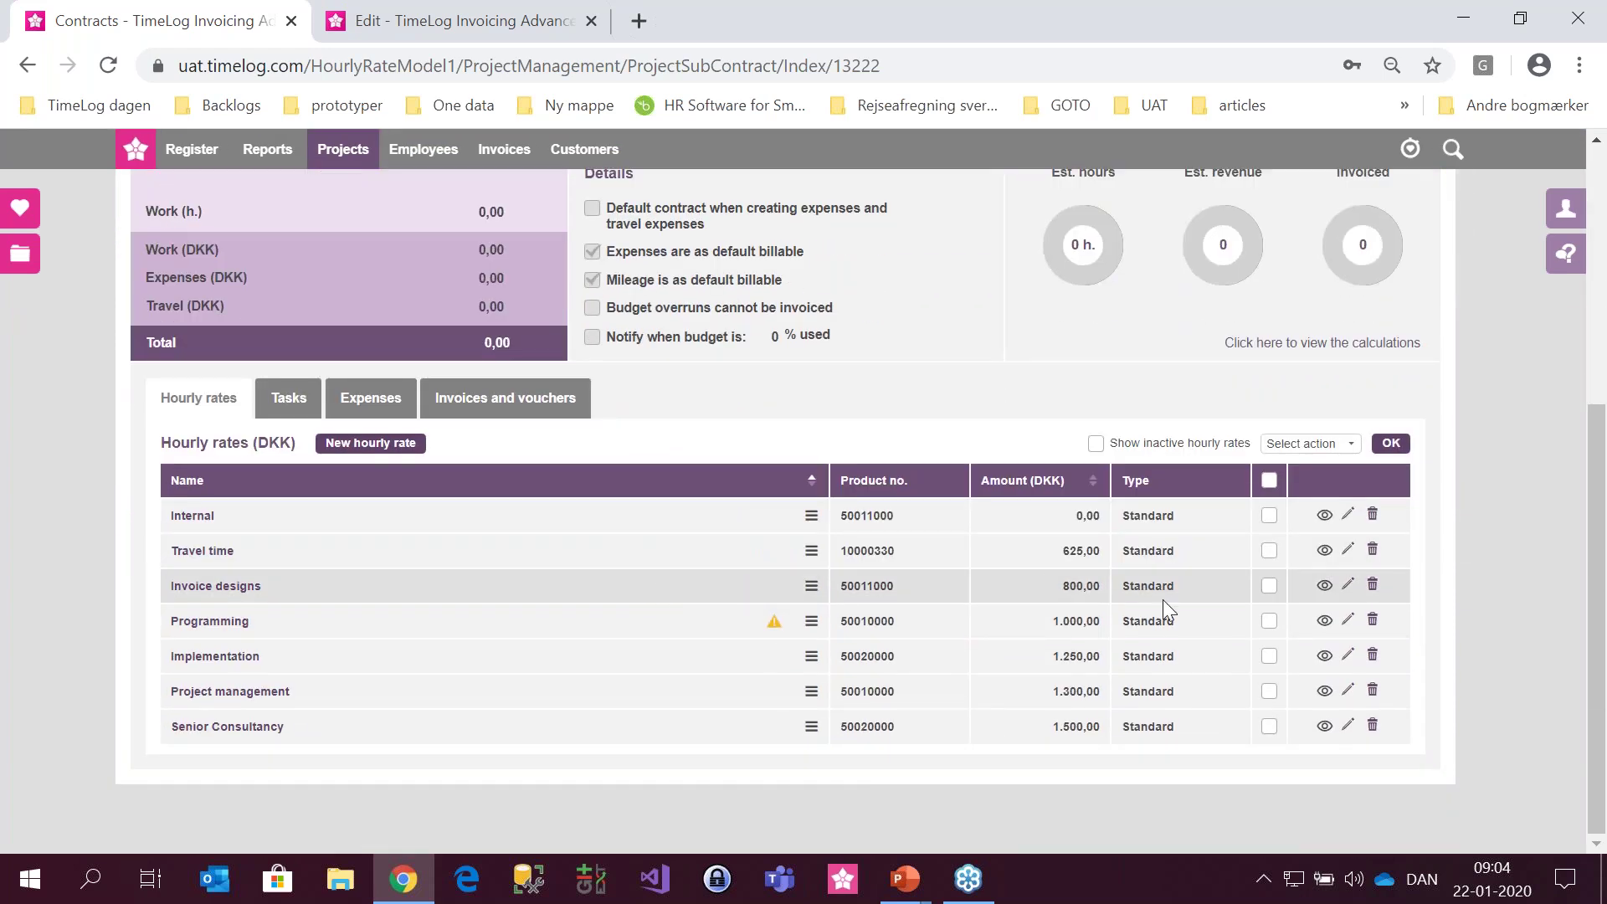
left_click(1325, 550)
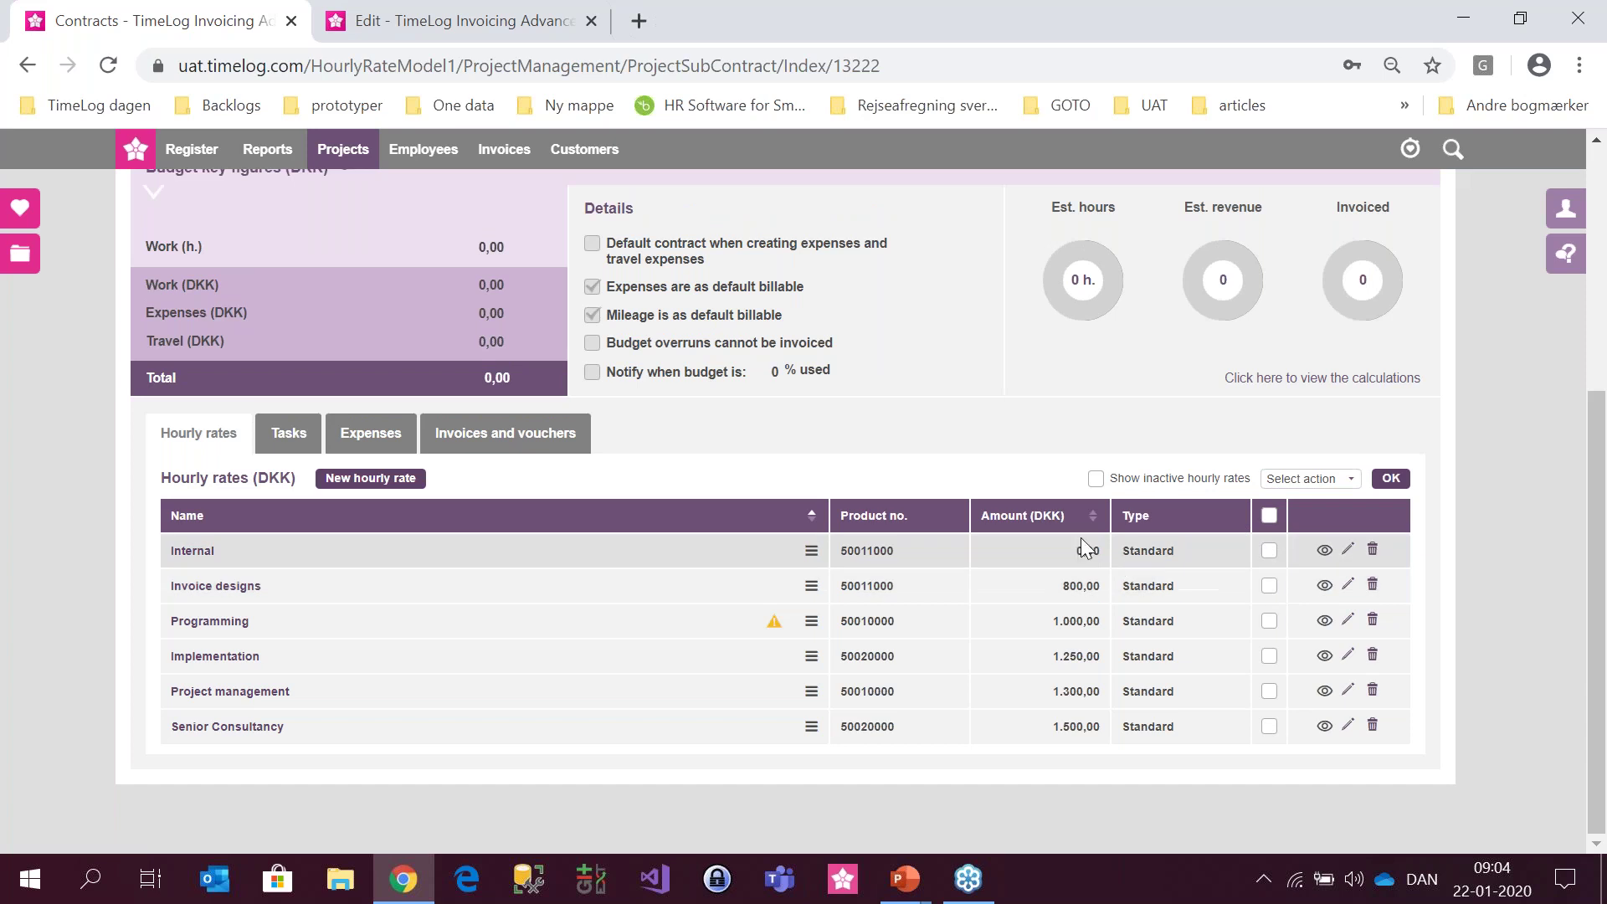
left_click(1138, 485)
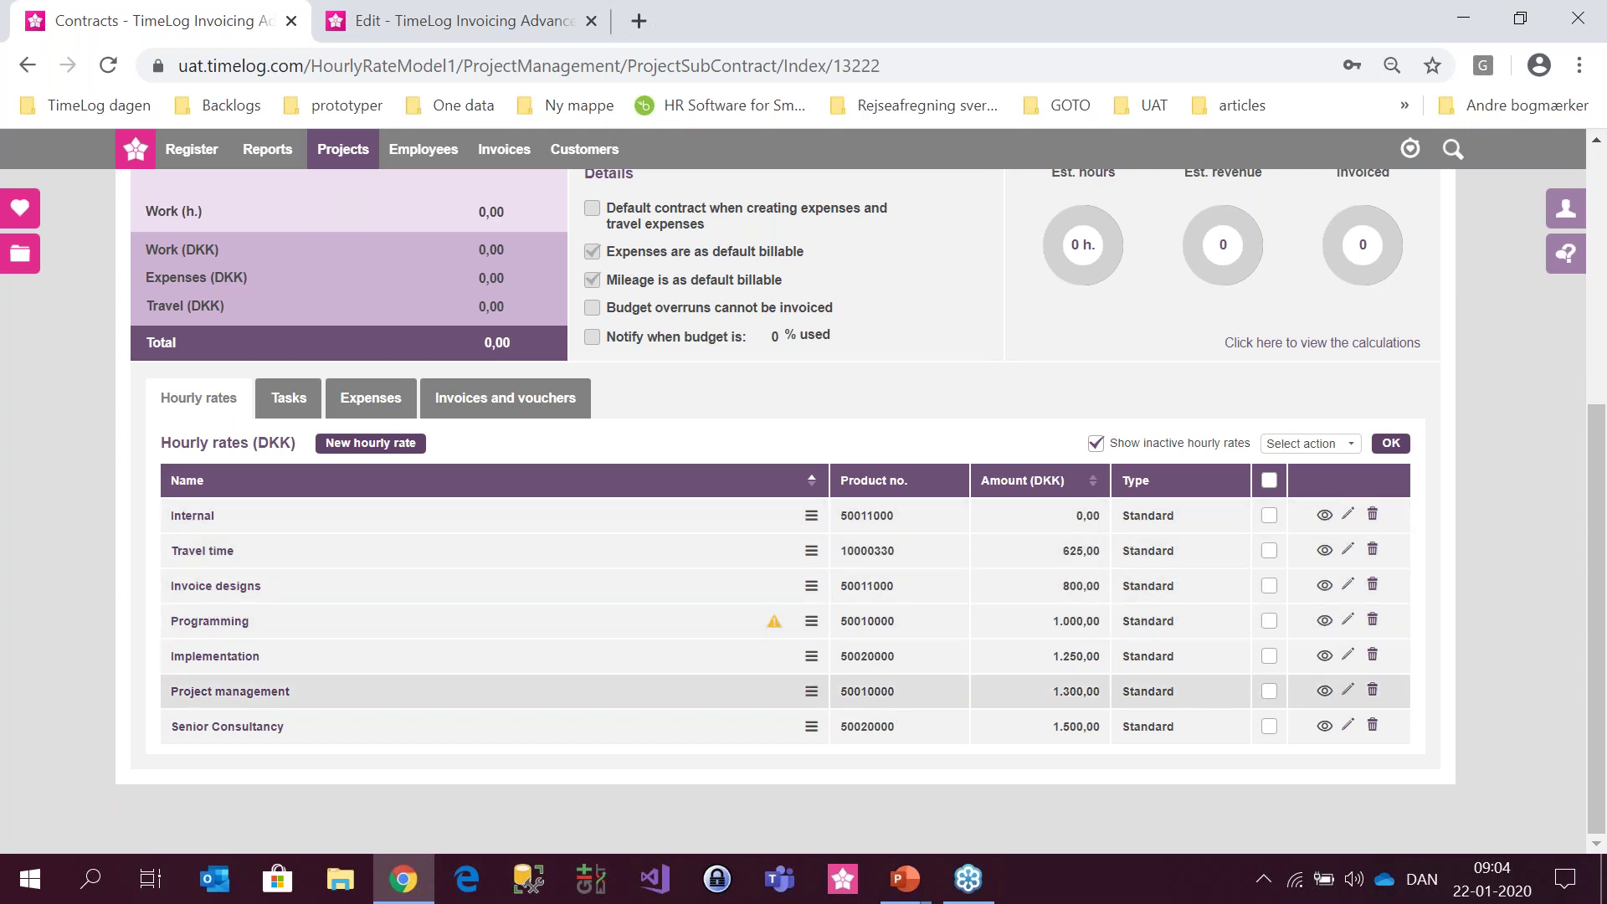
- Add a project hourly rate named "My project hourly rate" at 300 DKK with product number 10000020 - 11-30 Standard Users
scroll(555, 631, "up", 1)
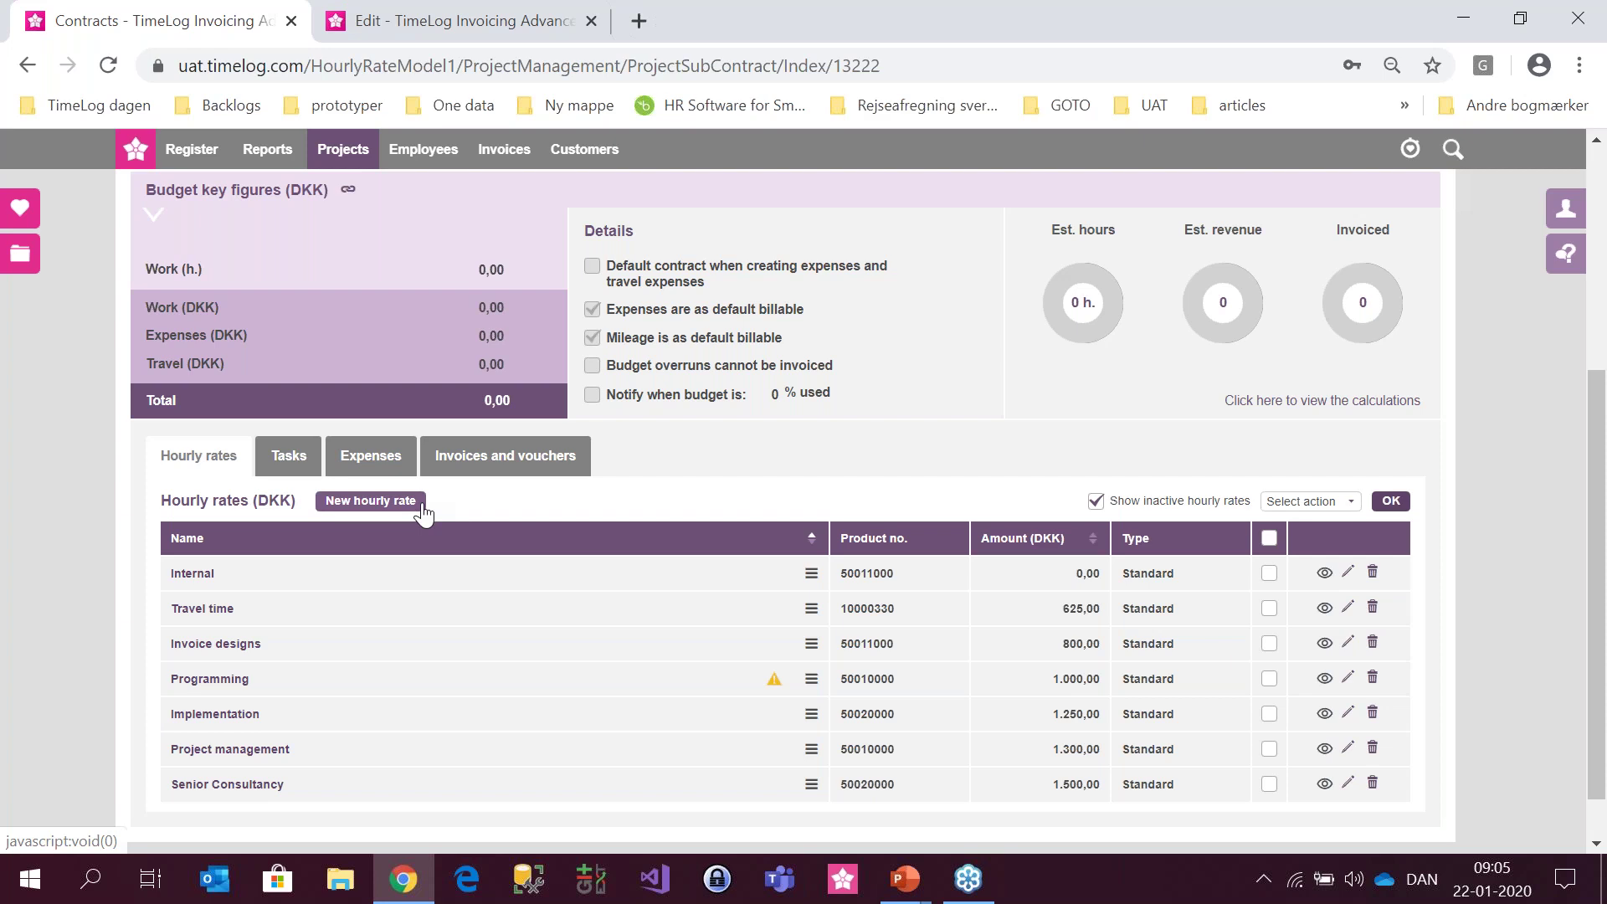
left_click(371, 500)
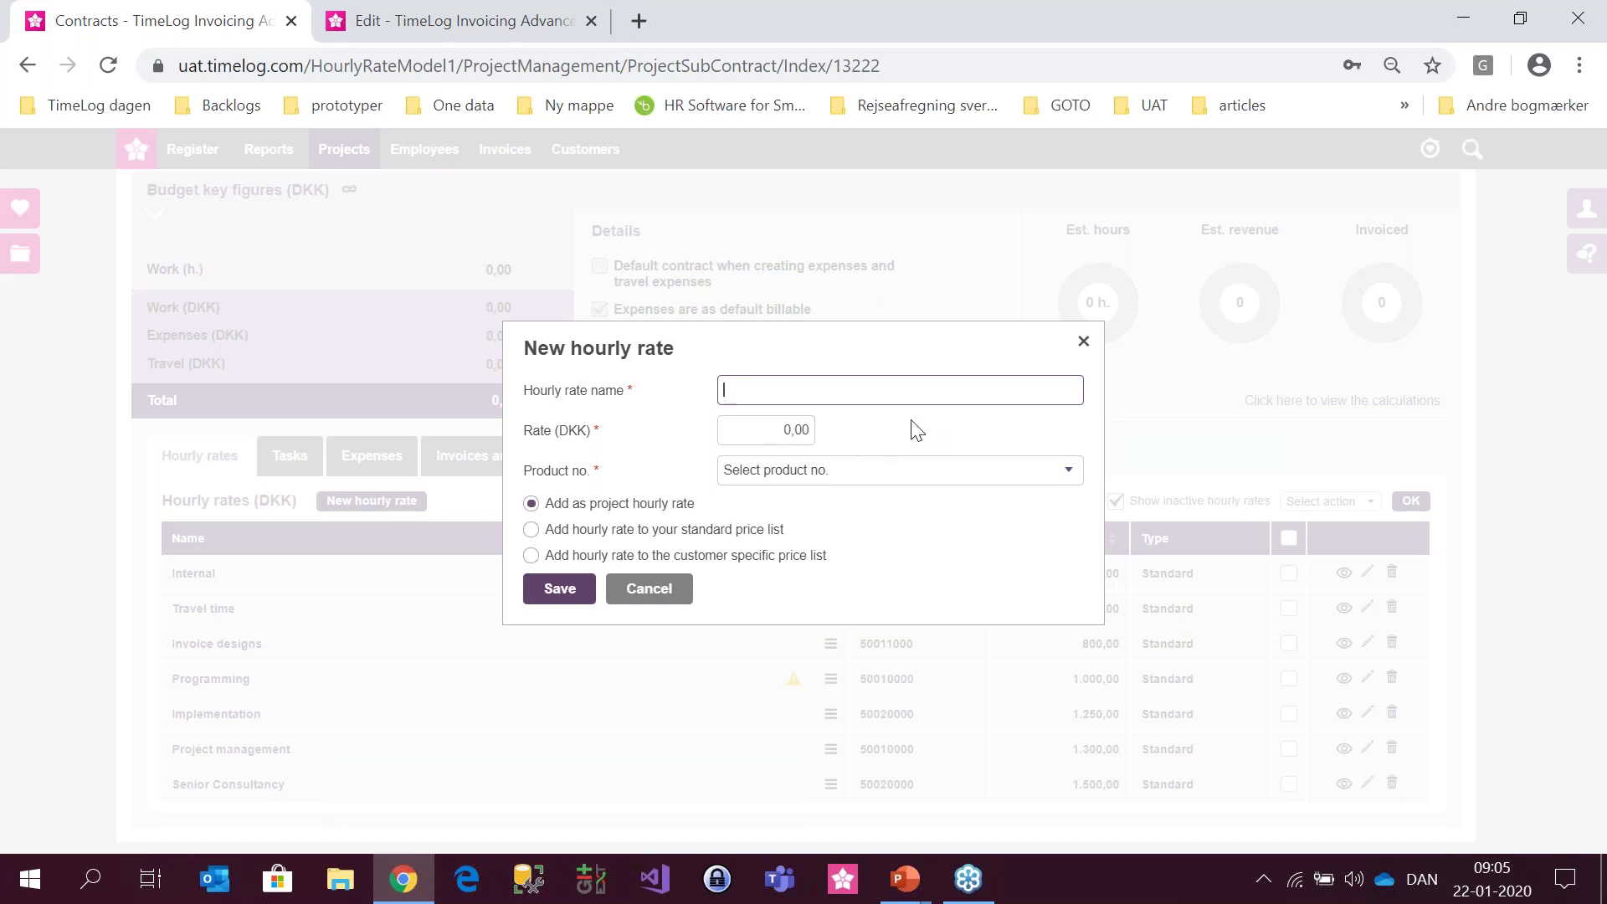
type("My project hourly rate")
left_click(787, 435)
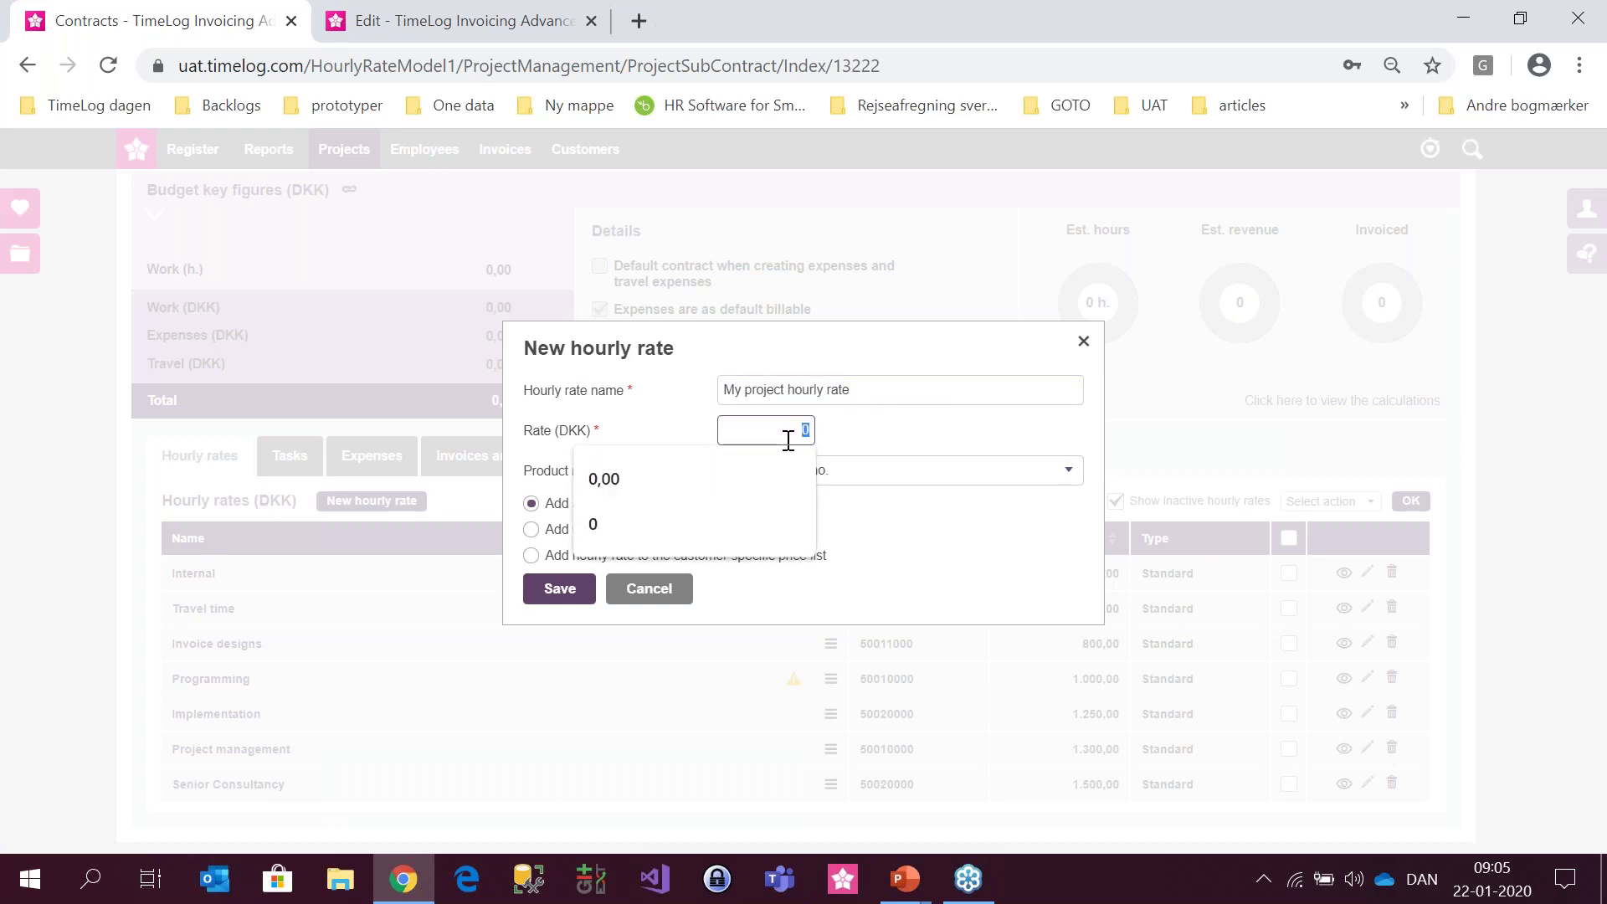
type("300")
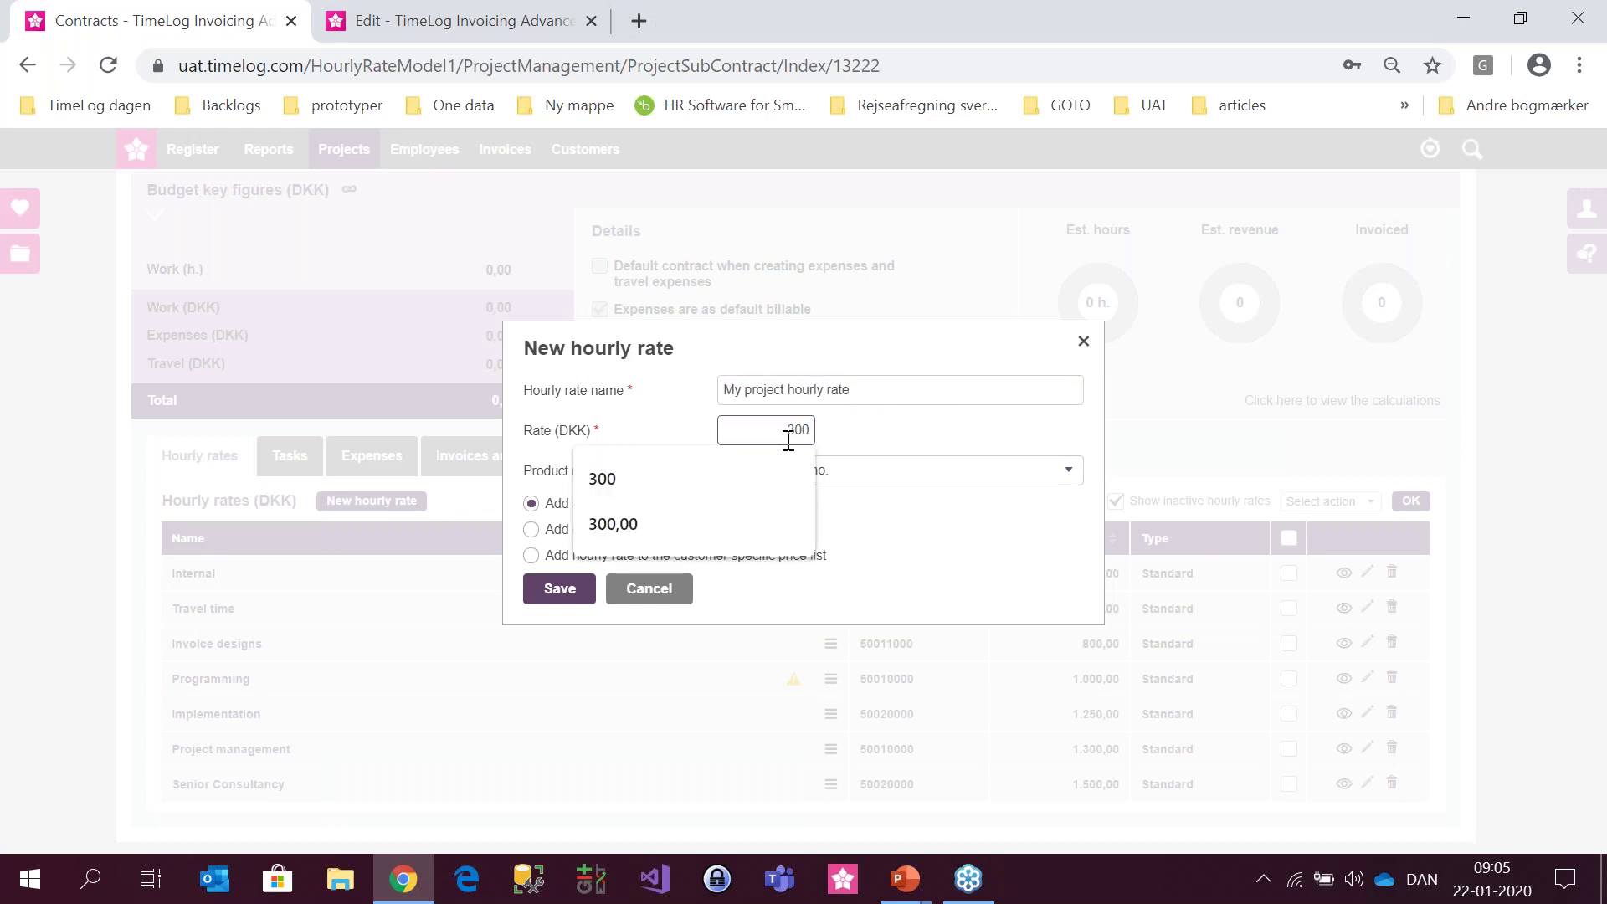
left_click(871, 473)
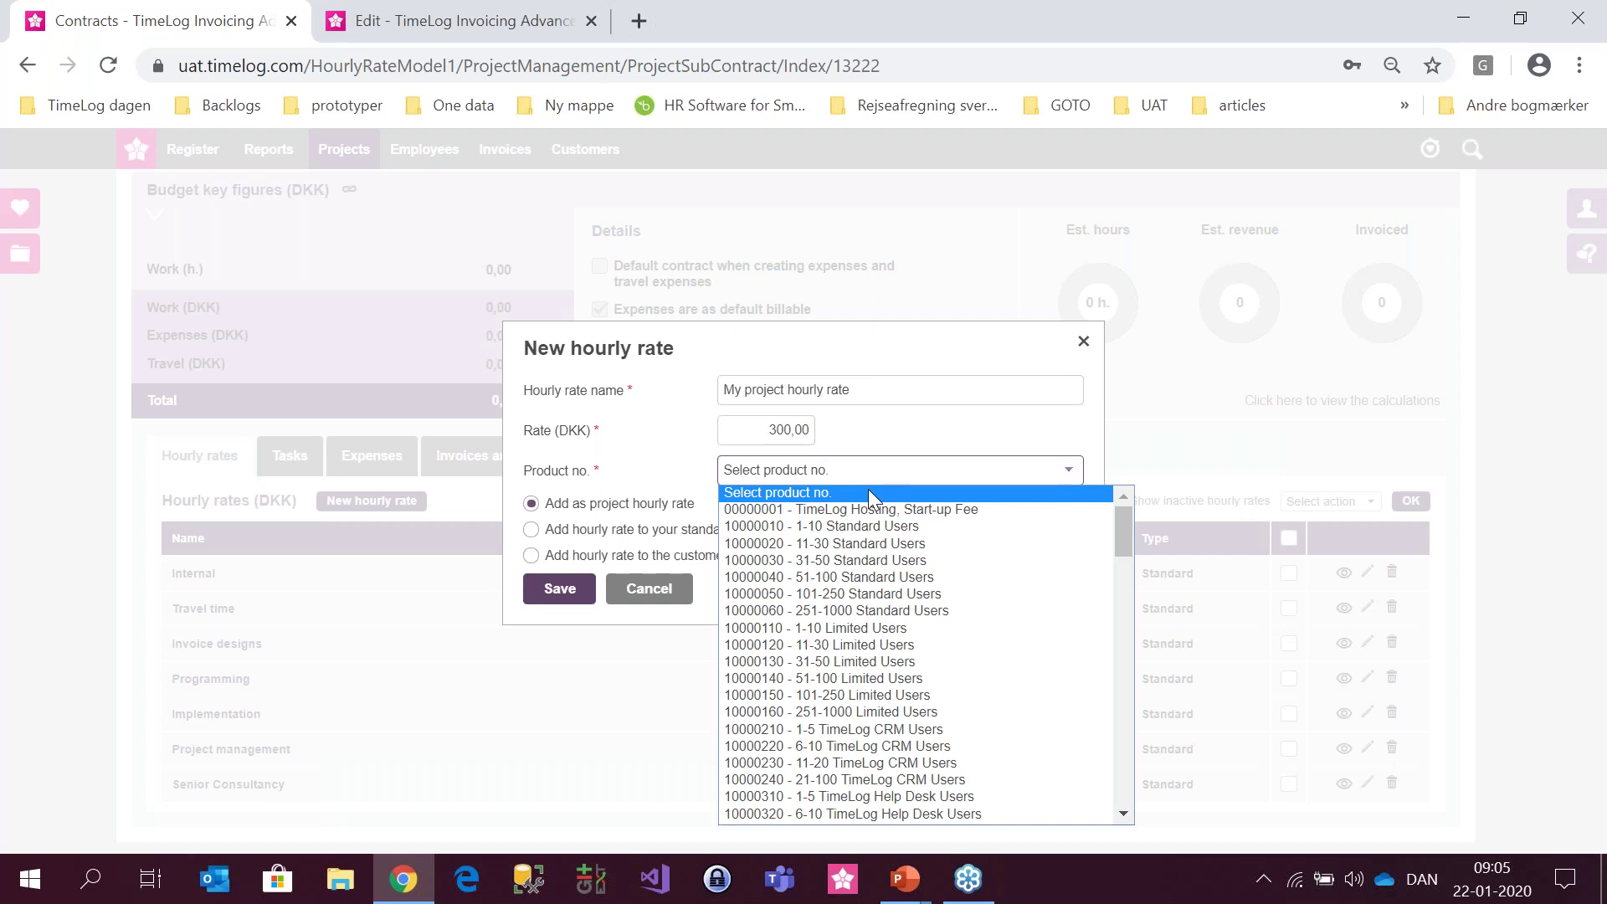
left_click(856, 542)
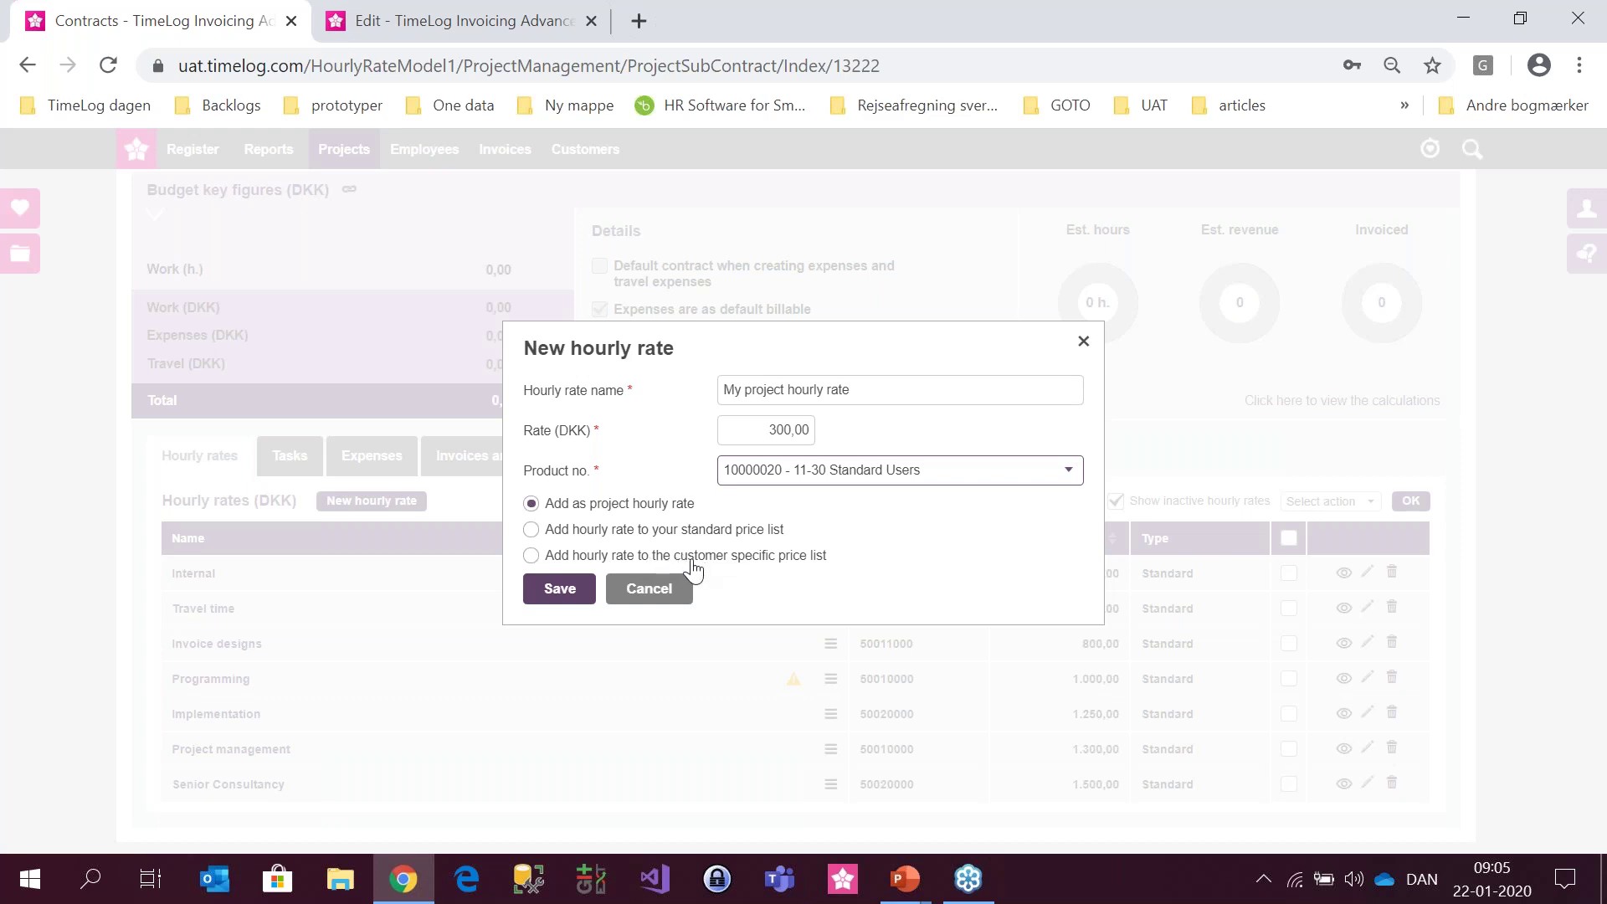
left_click(561, 588)
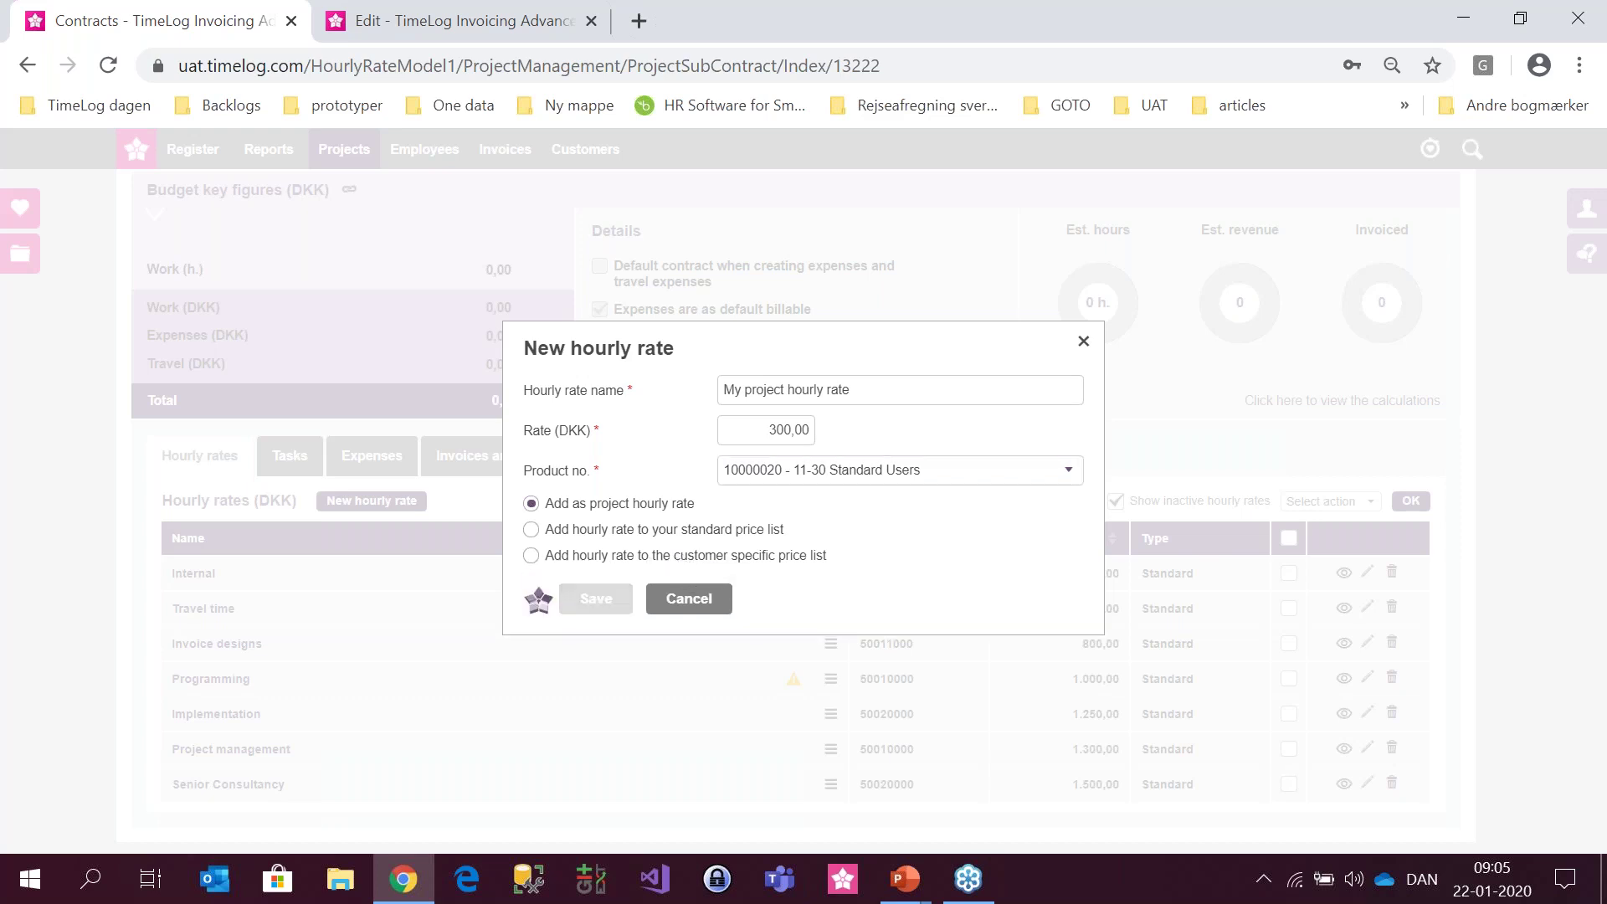
scroll(742, 579, "down", 6)
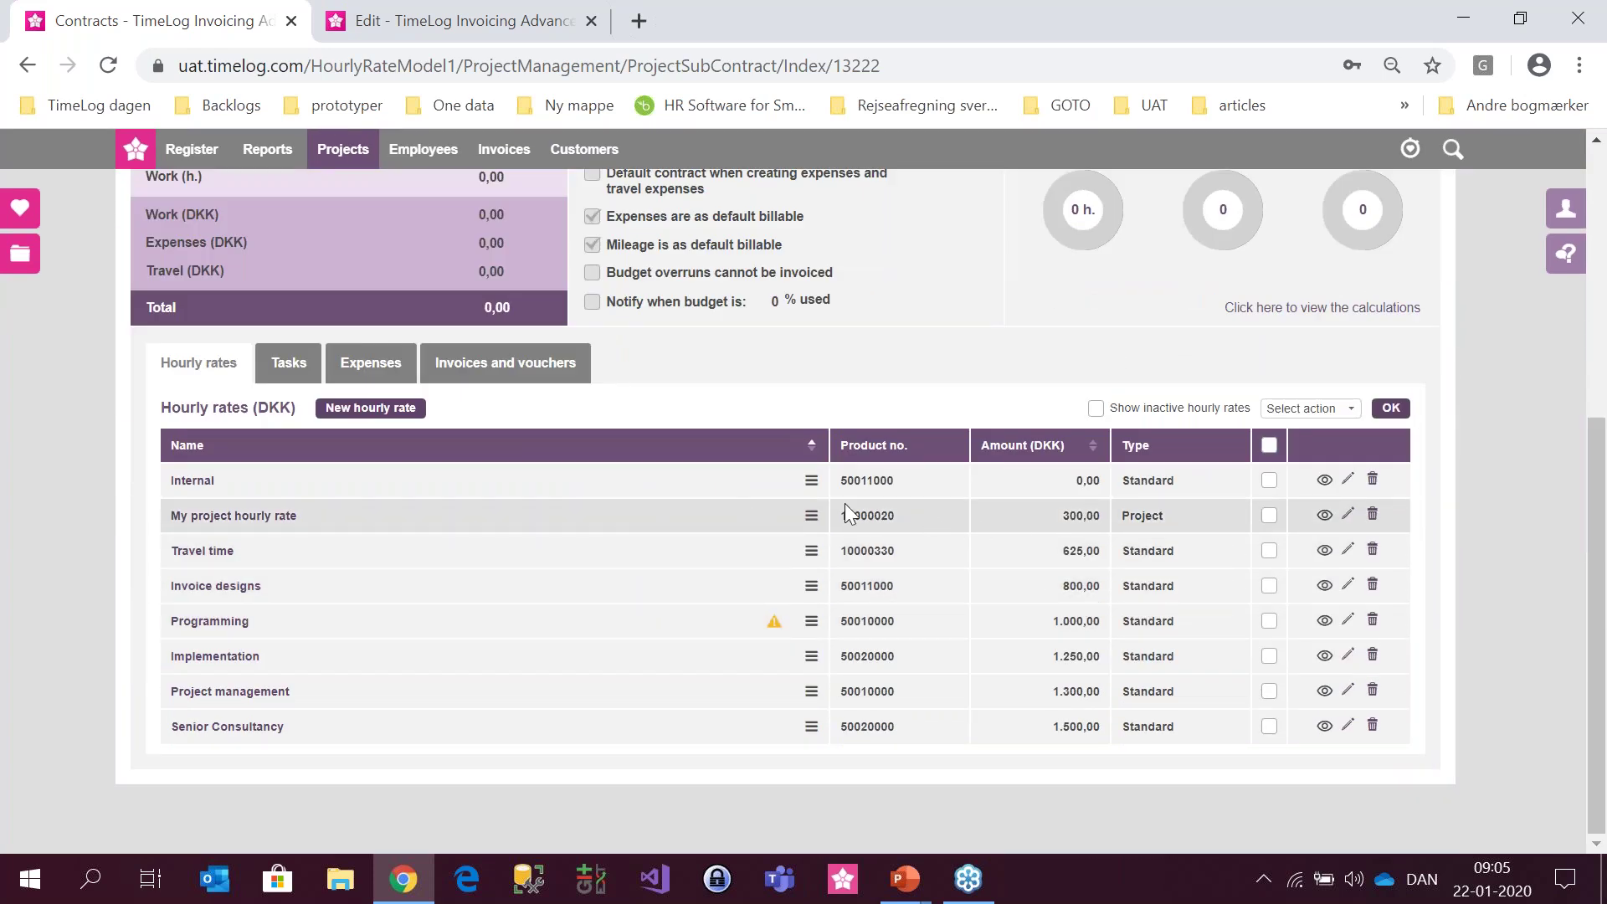
- From the project plan in hours, examine the hourly rates selectable when adding an employee to the task, and close without saving
scroll(291, 502, "up", 5)
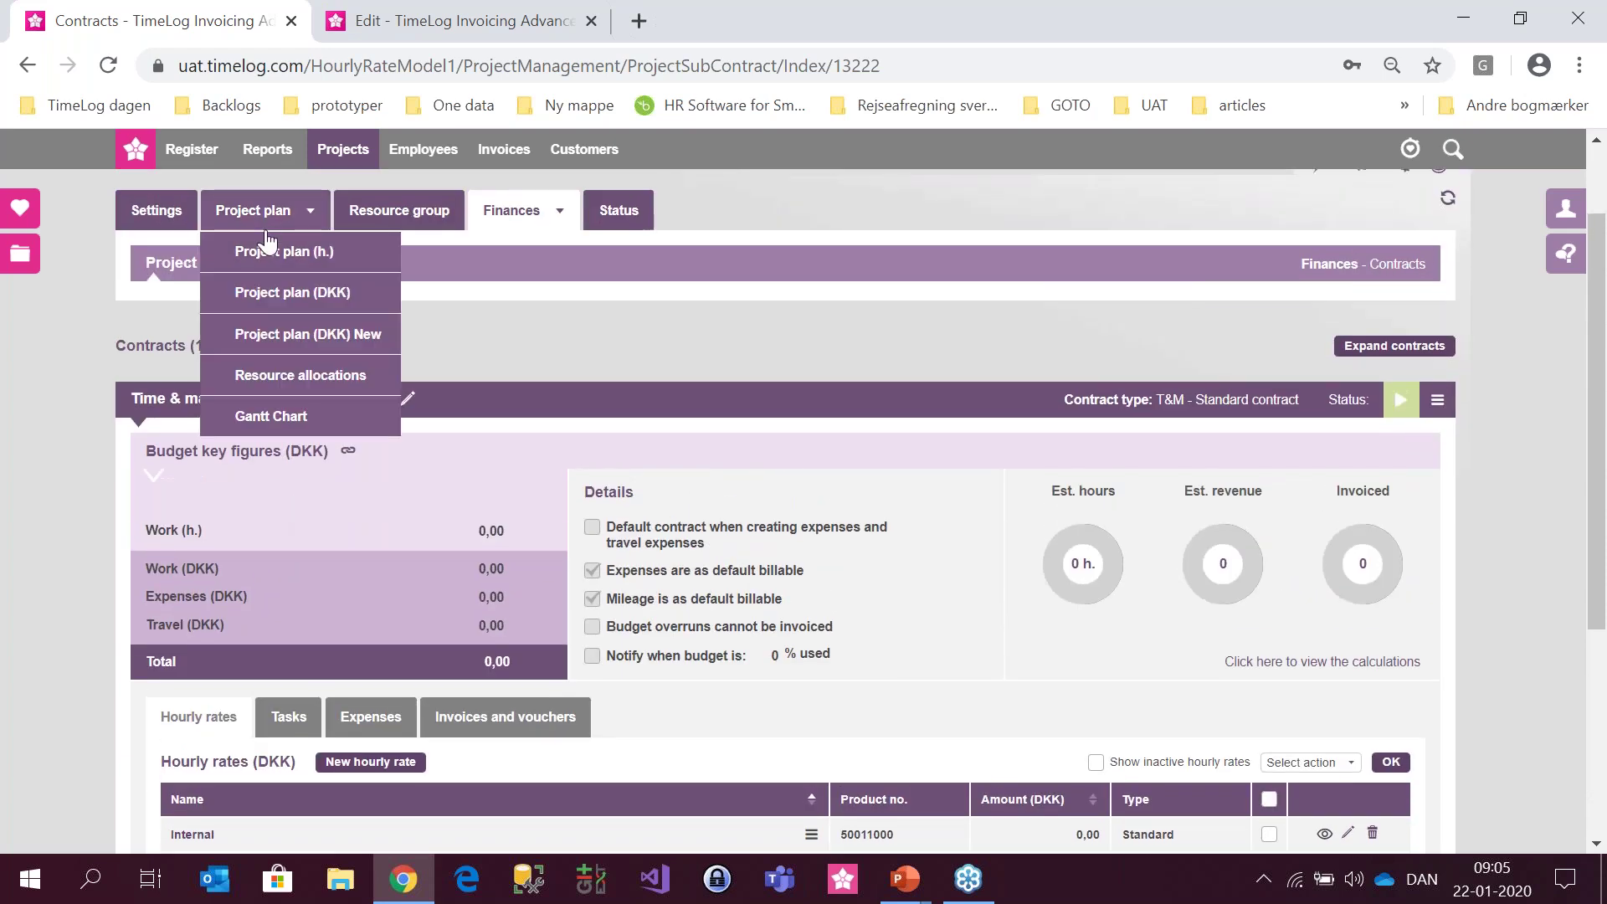
left_click(269, 251)
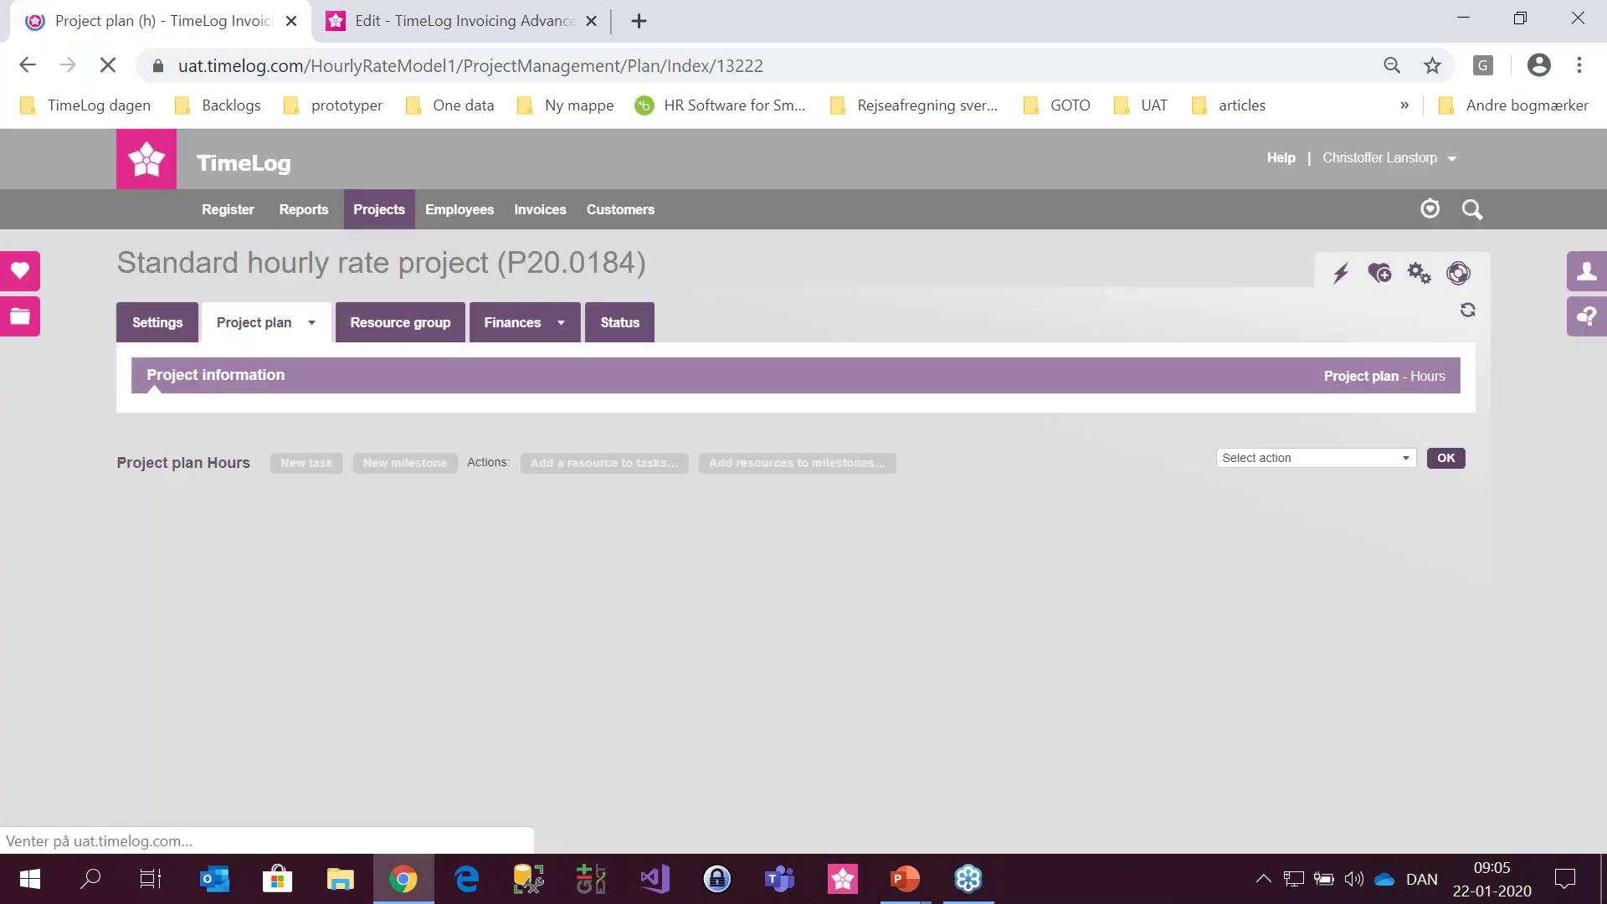
left_click(580, 463)
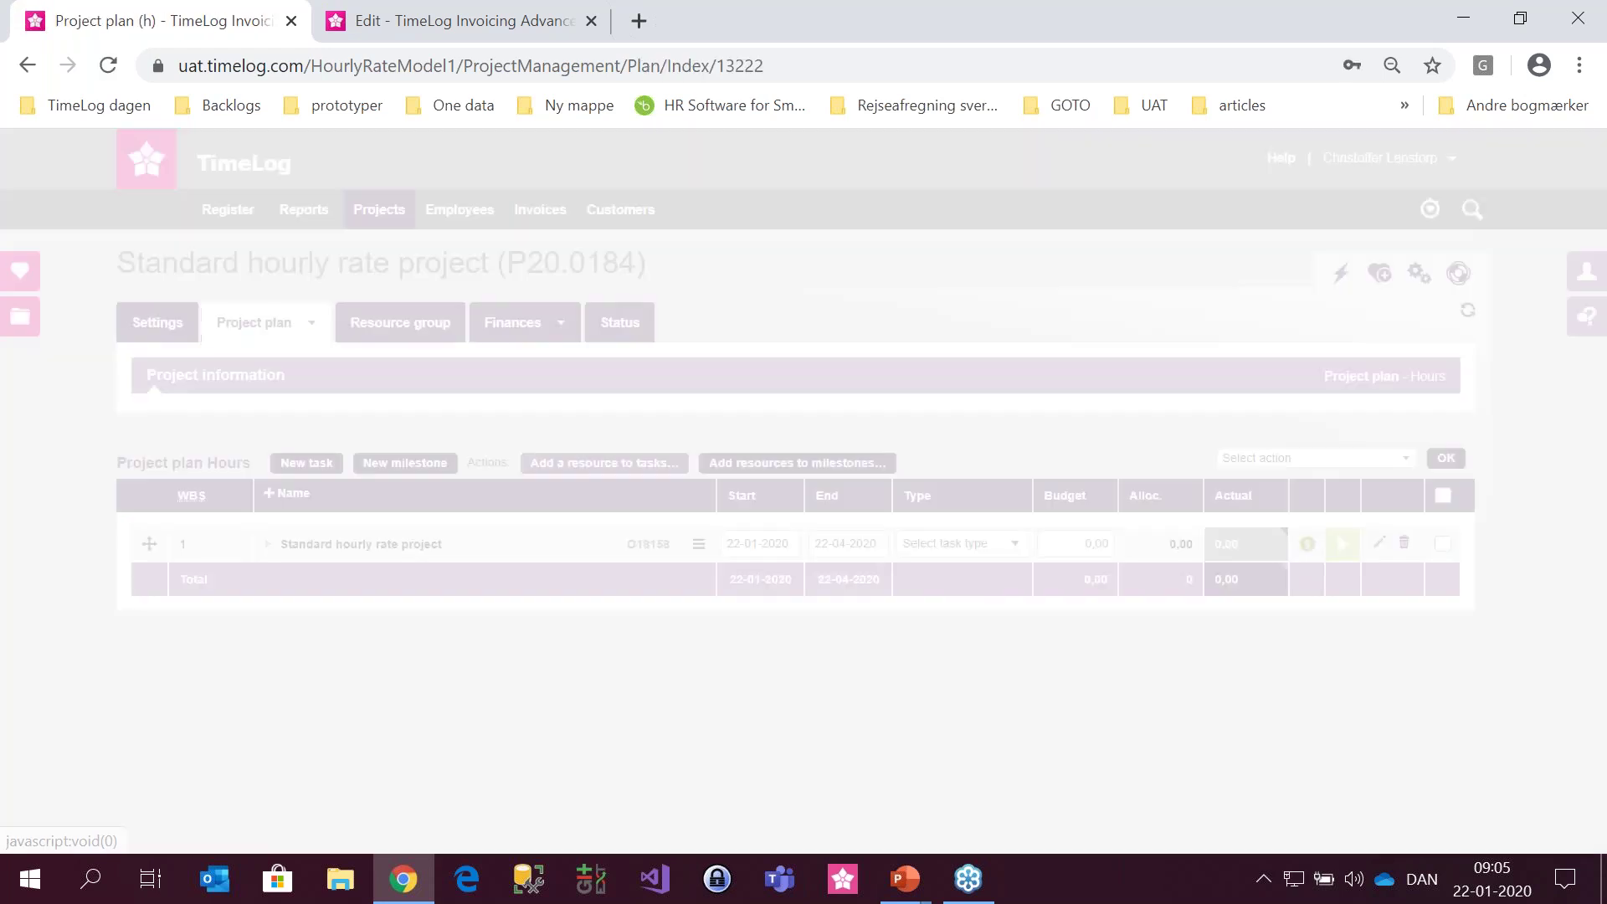
left_click(626, 270)
left_click(626, 297)
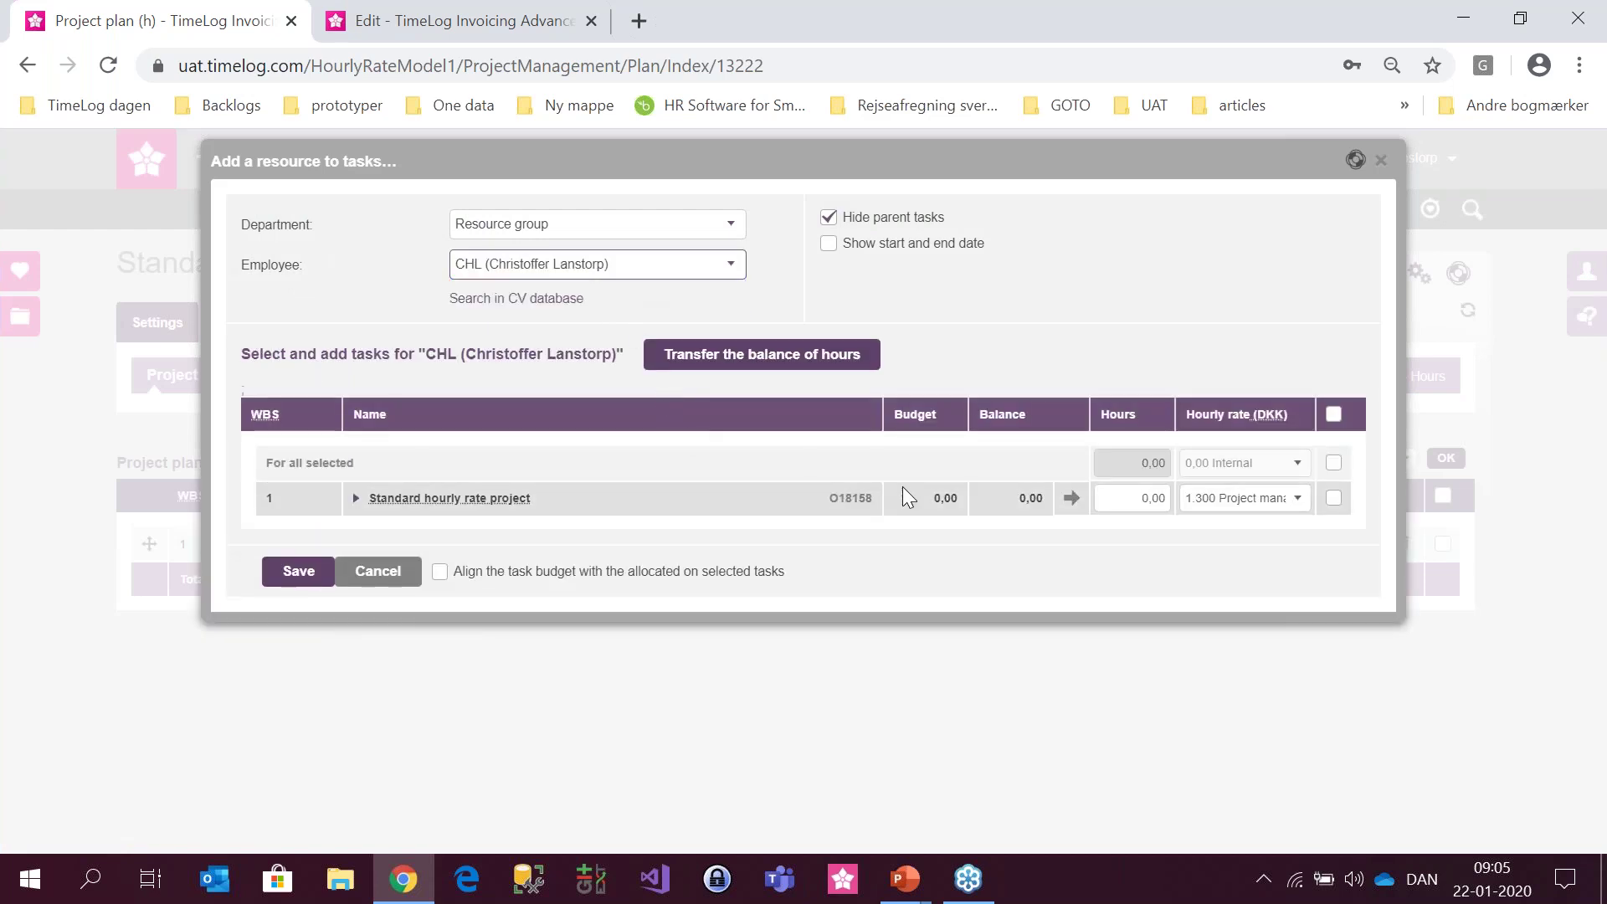
left_click(1212, 501)
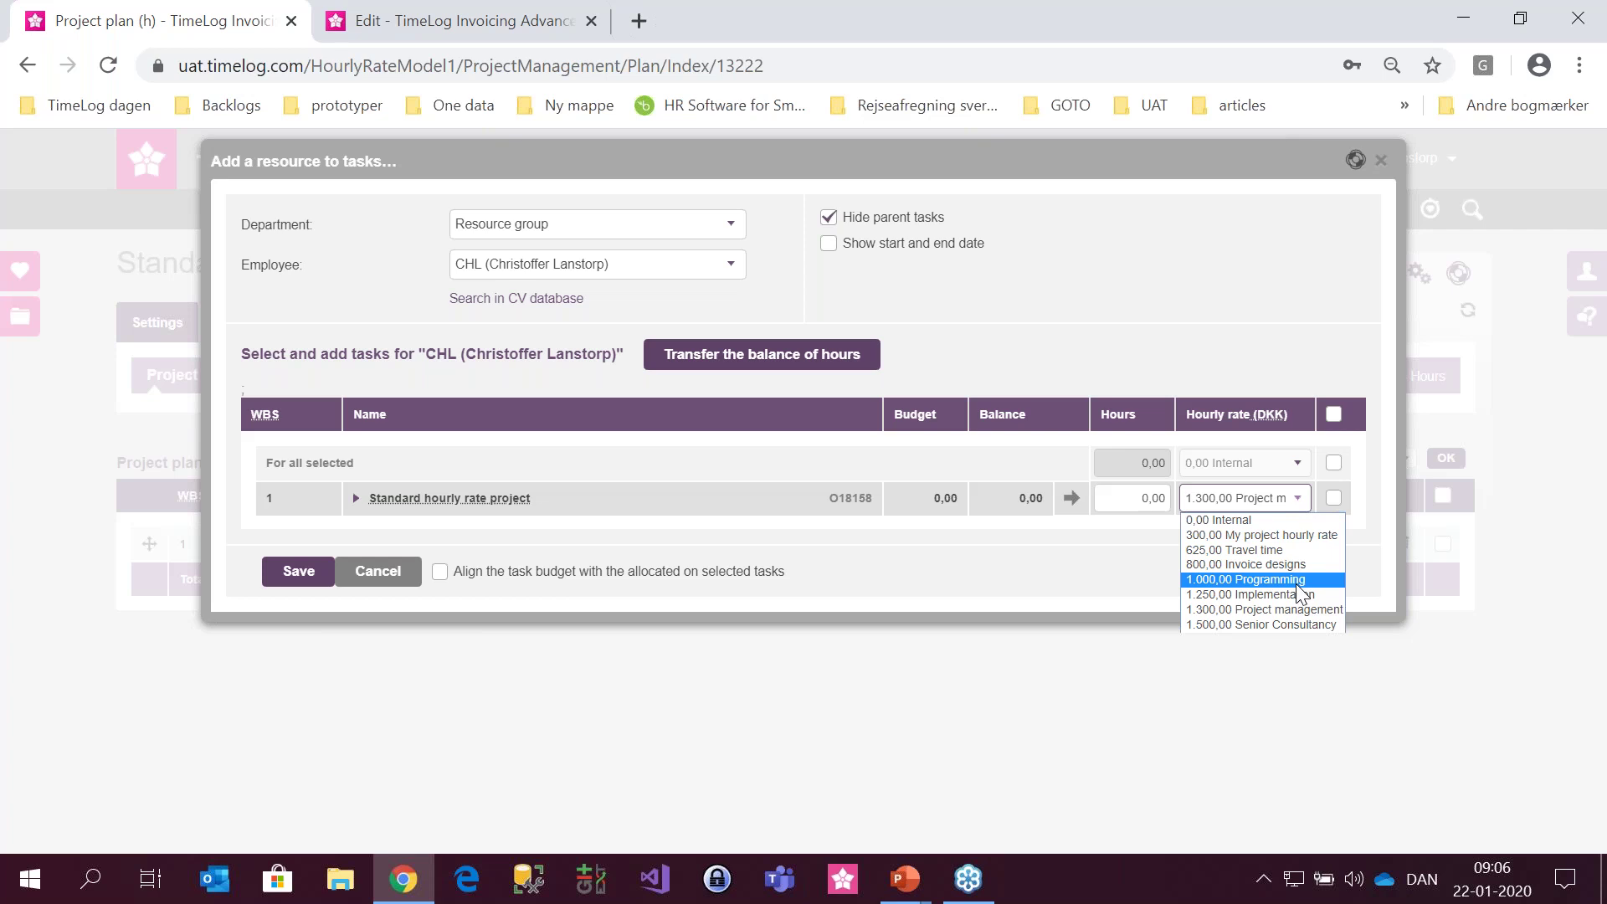
left_click(1381, 160)
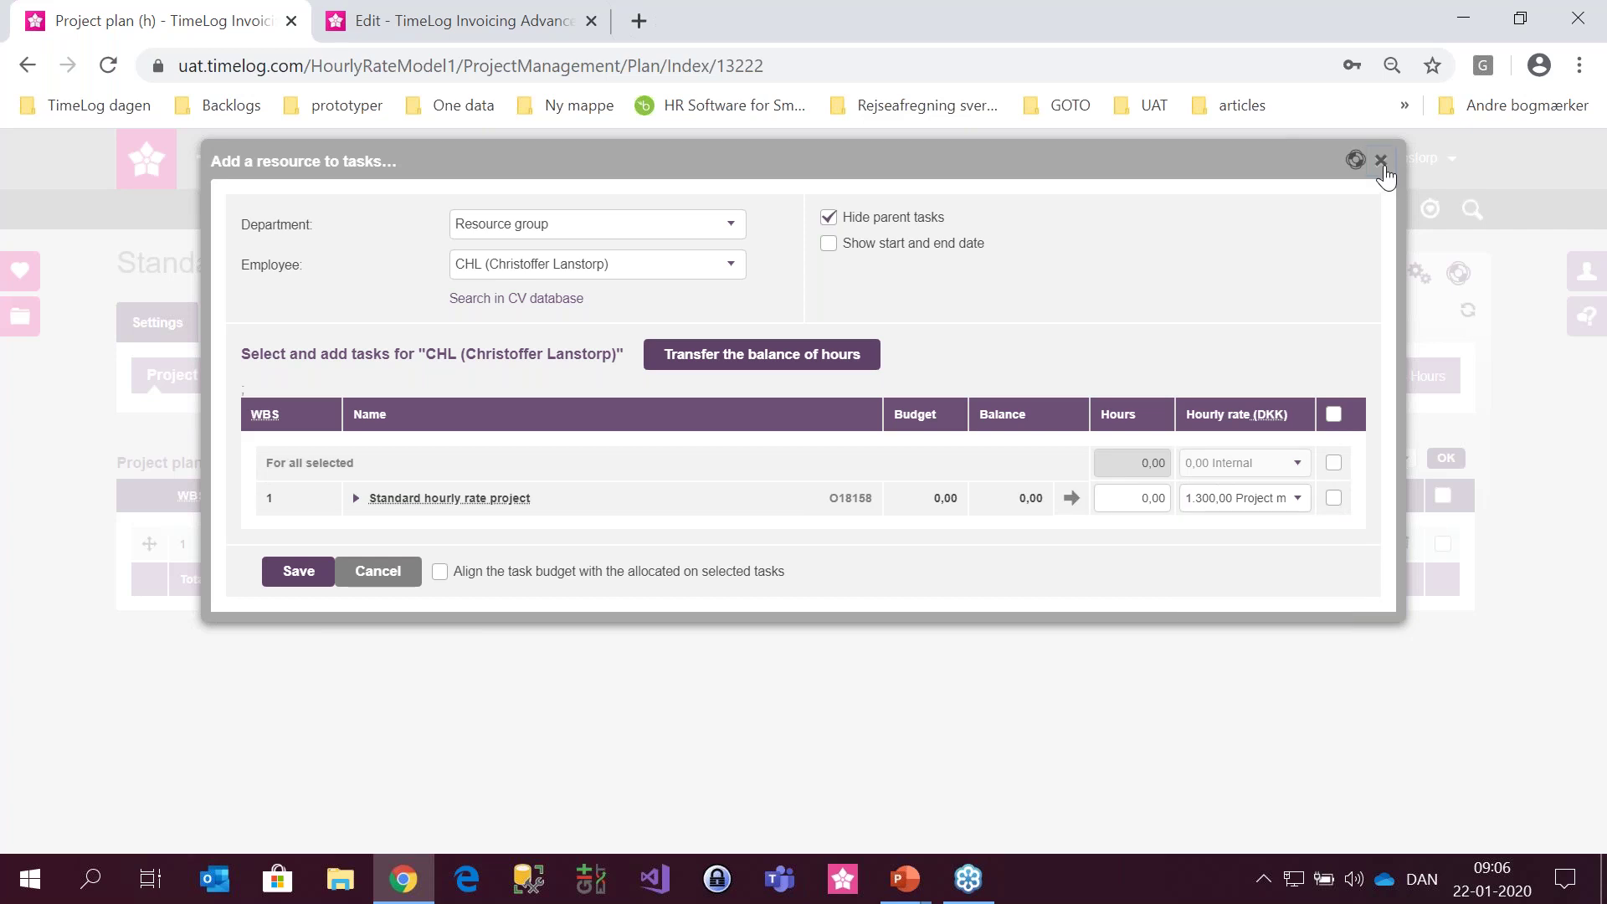
left_click(1381, 160)
- Close the resource dialog and open the Hourly rates settings of the Finance section in system administration
left_click(1381, 159)
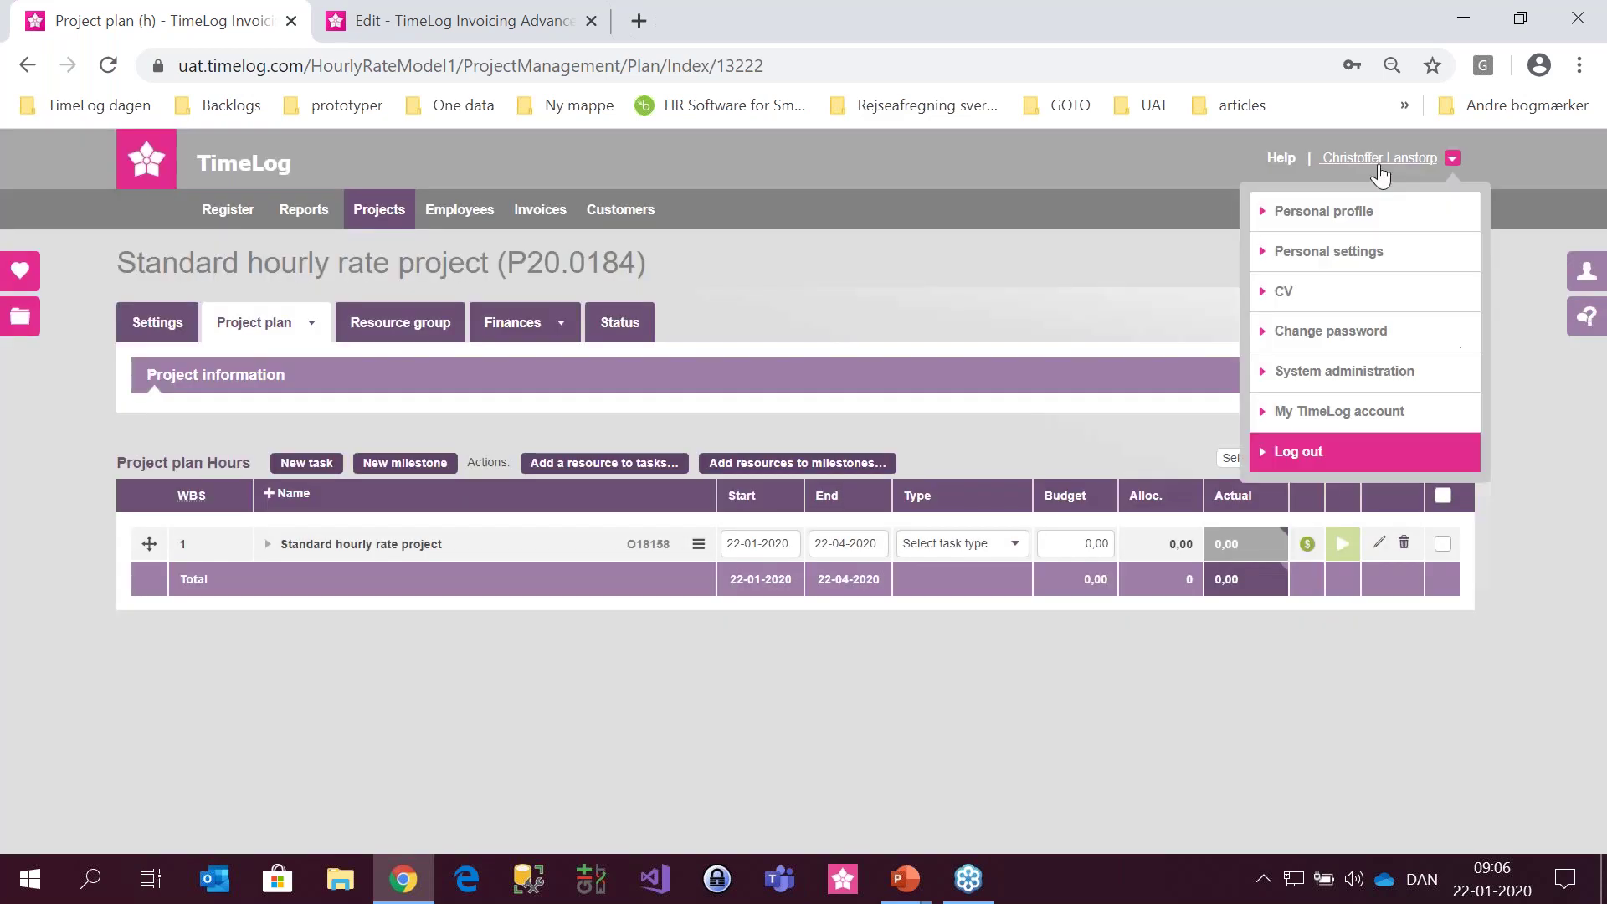
left_click(1330, 370)
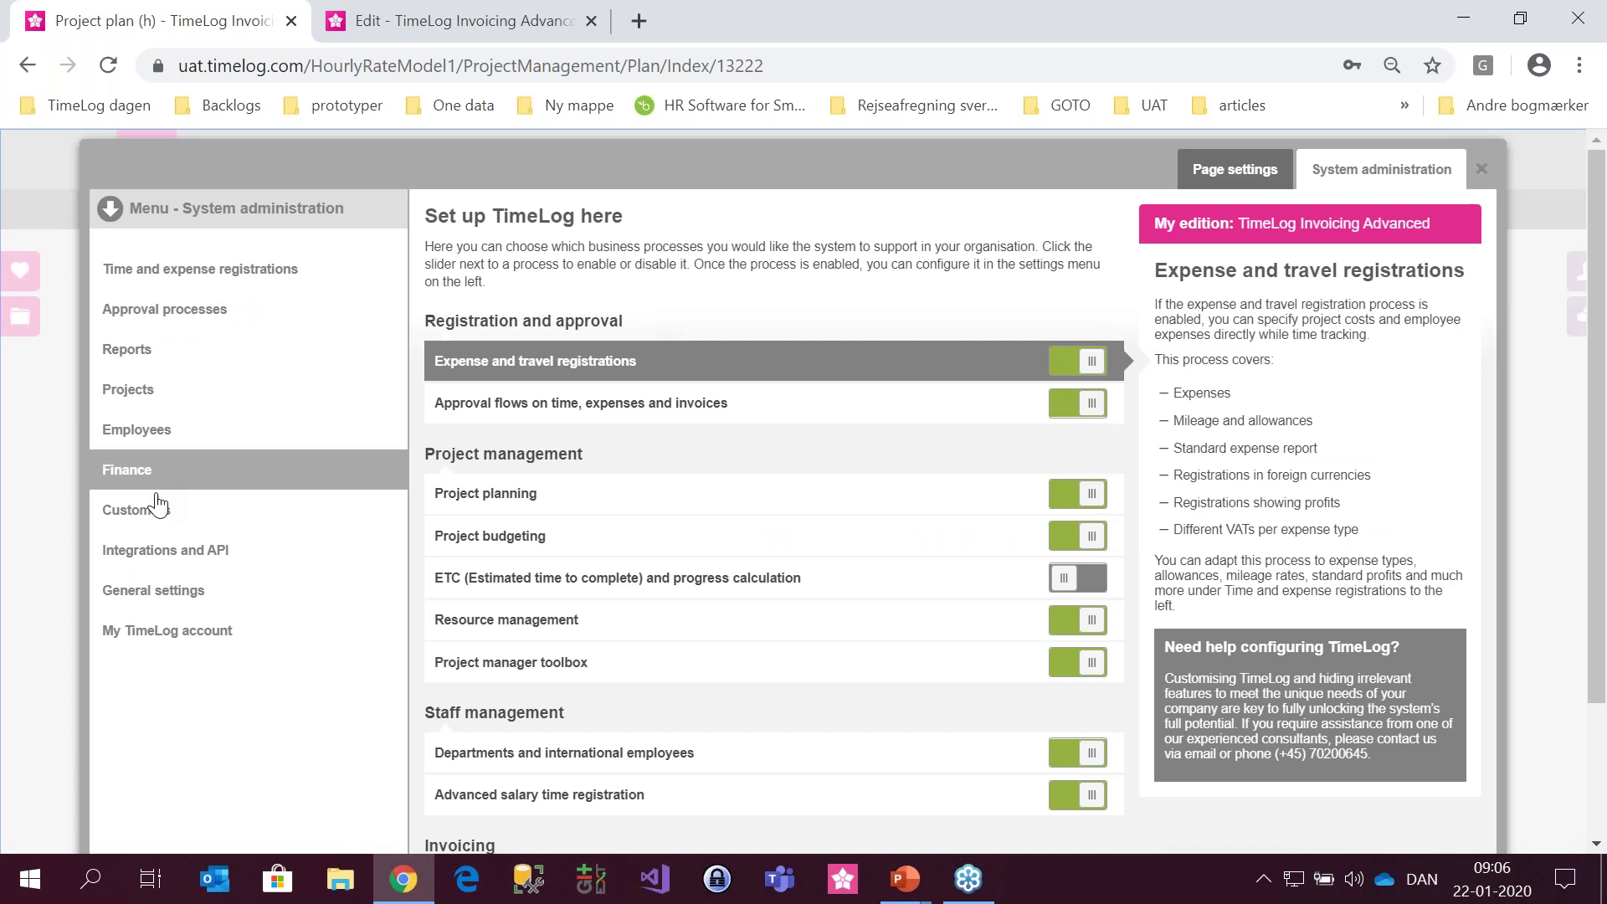
left_click(159, 507)
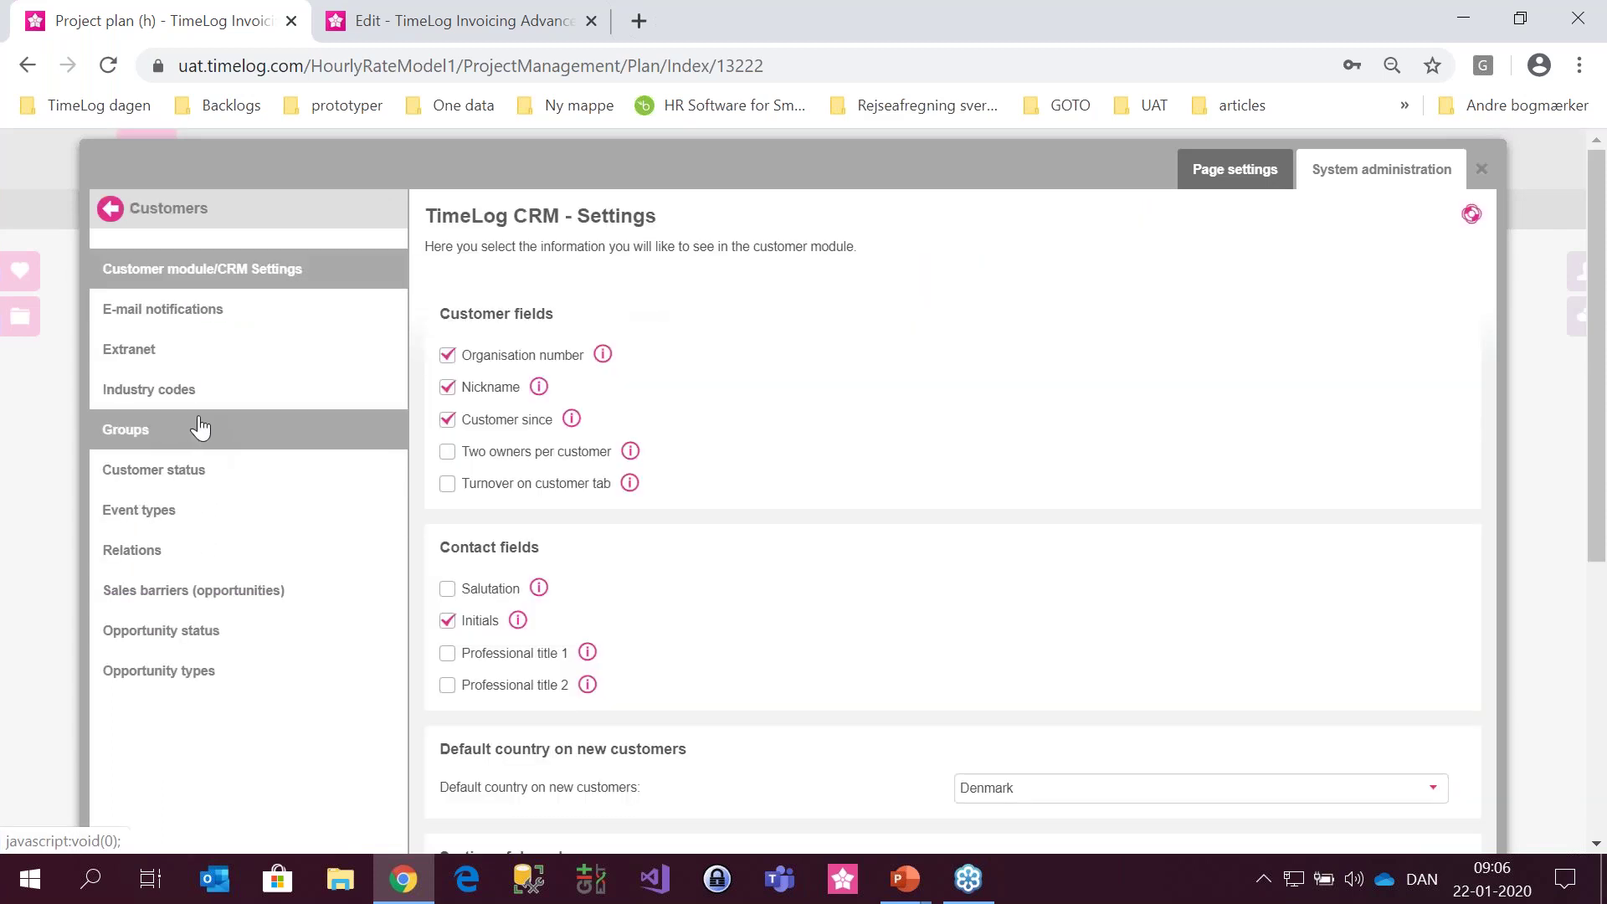
left_click(172, 219)
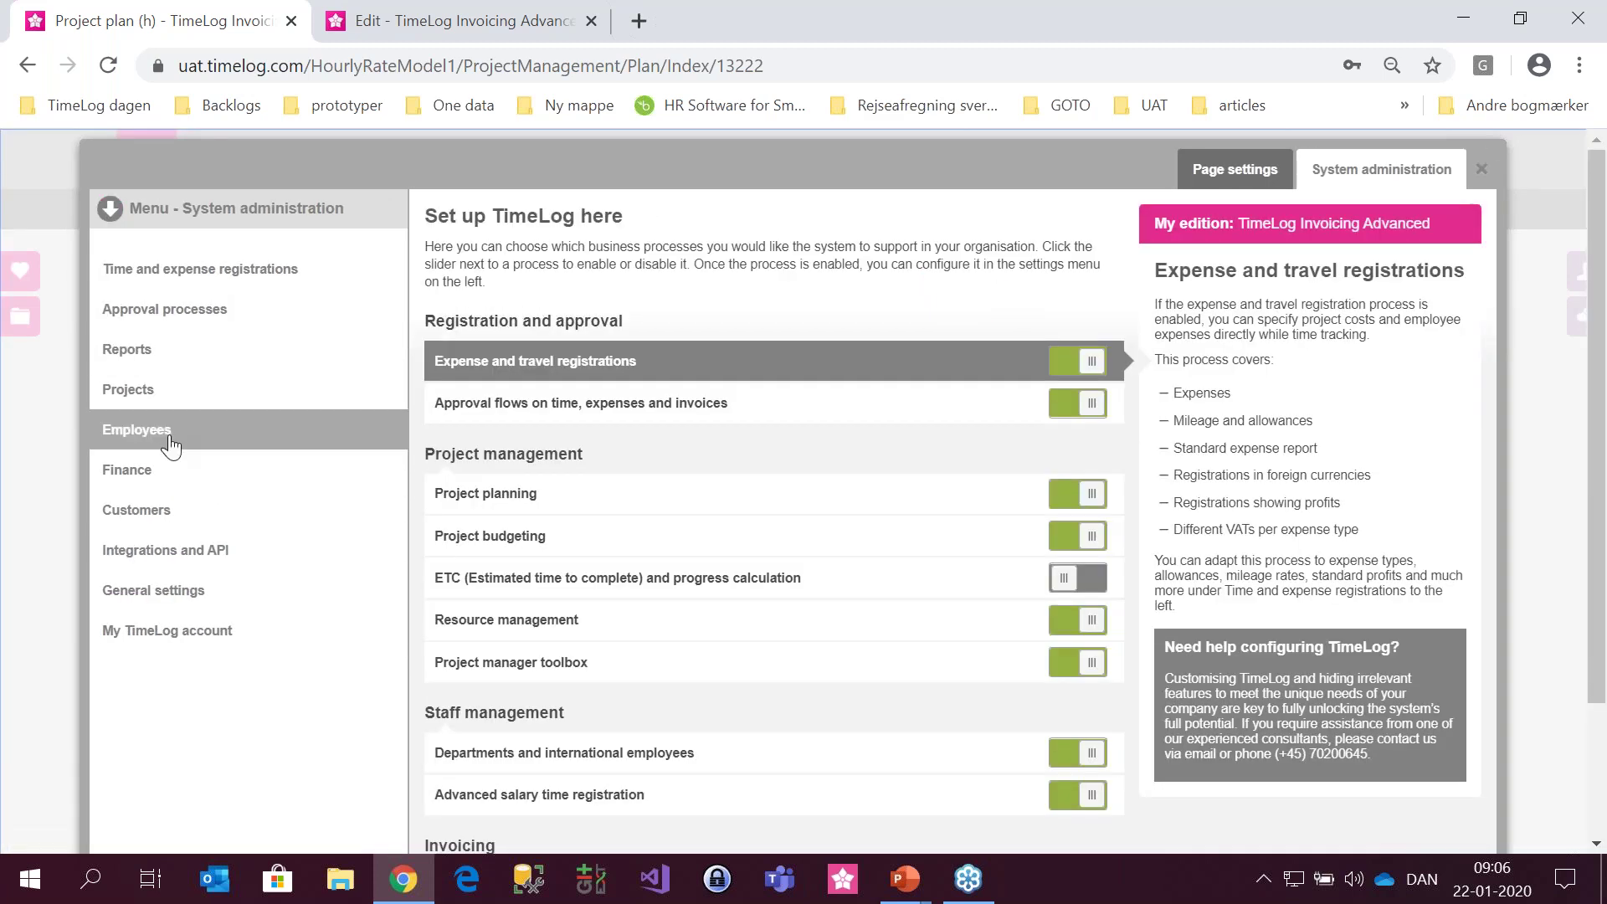
left_click(168, 479)
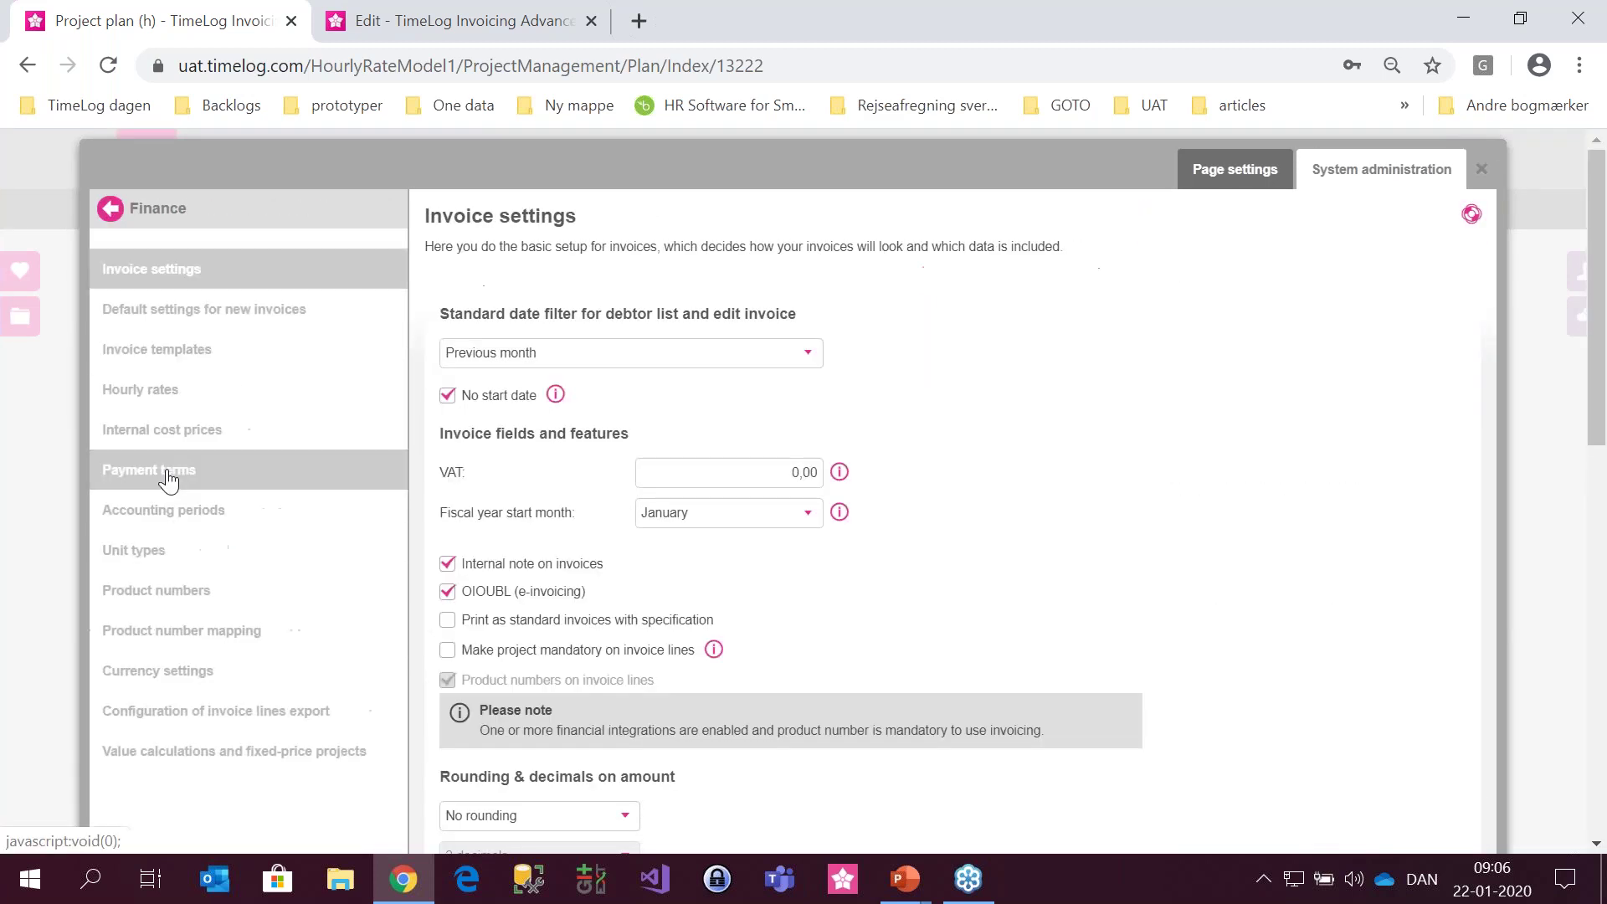
left_click(237, 398)
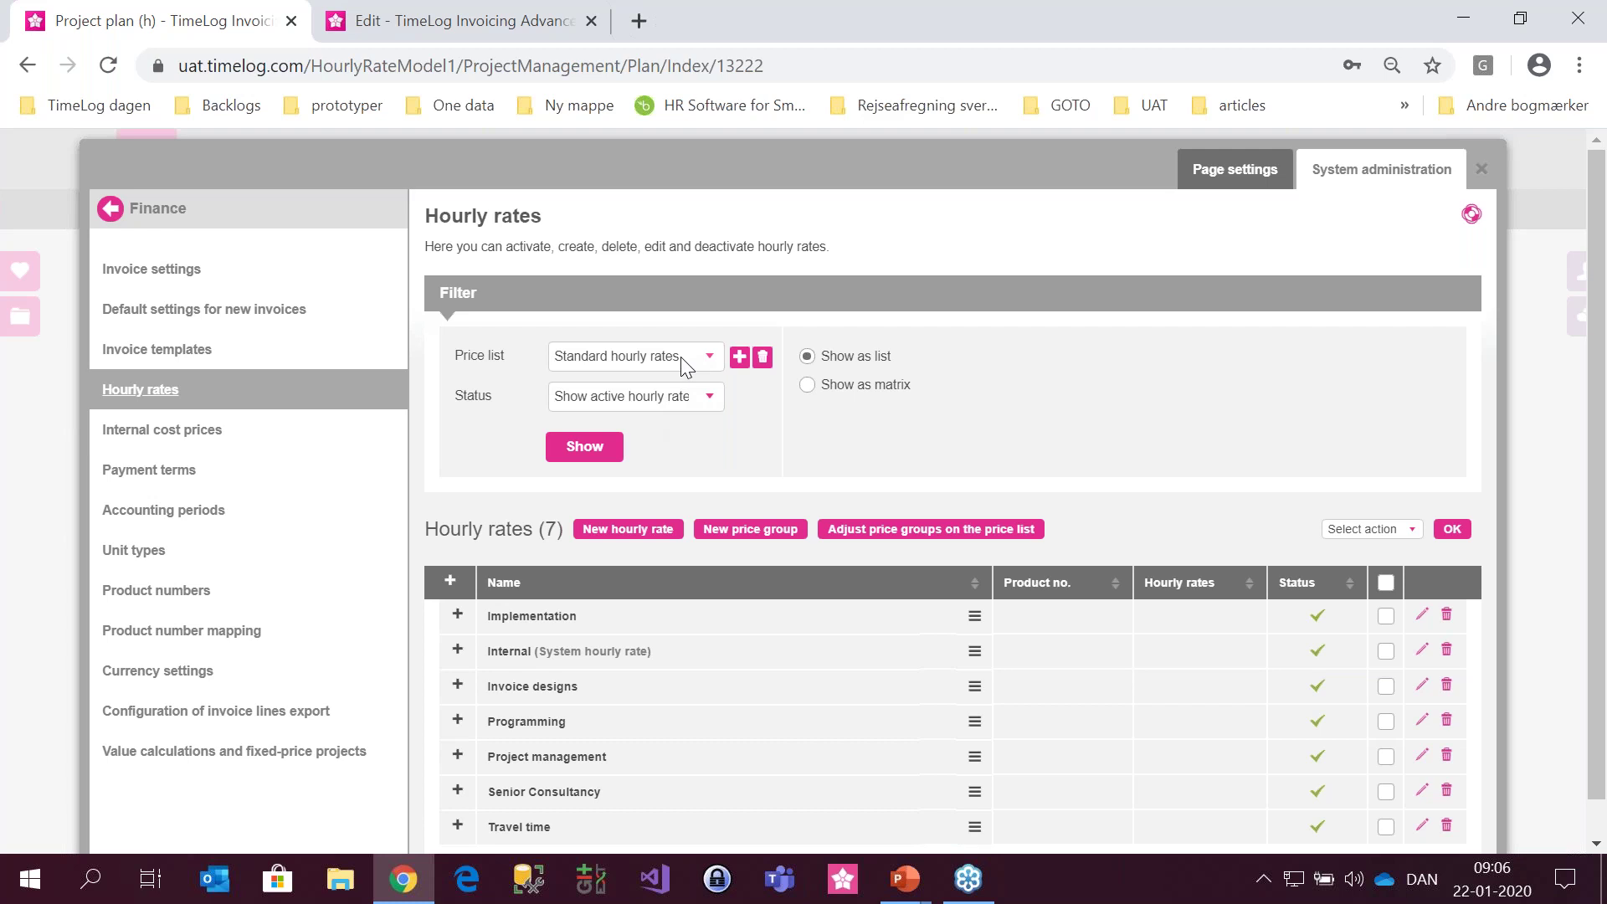
- Create a customer price list for "Customer with customer prices", copying the hourly rates from Denmark (DKK) and Sweden (SEK)
left_click(743, 364)
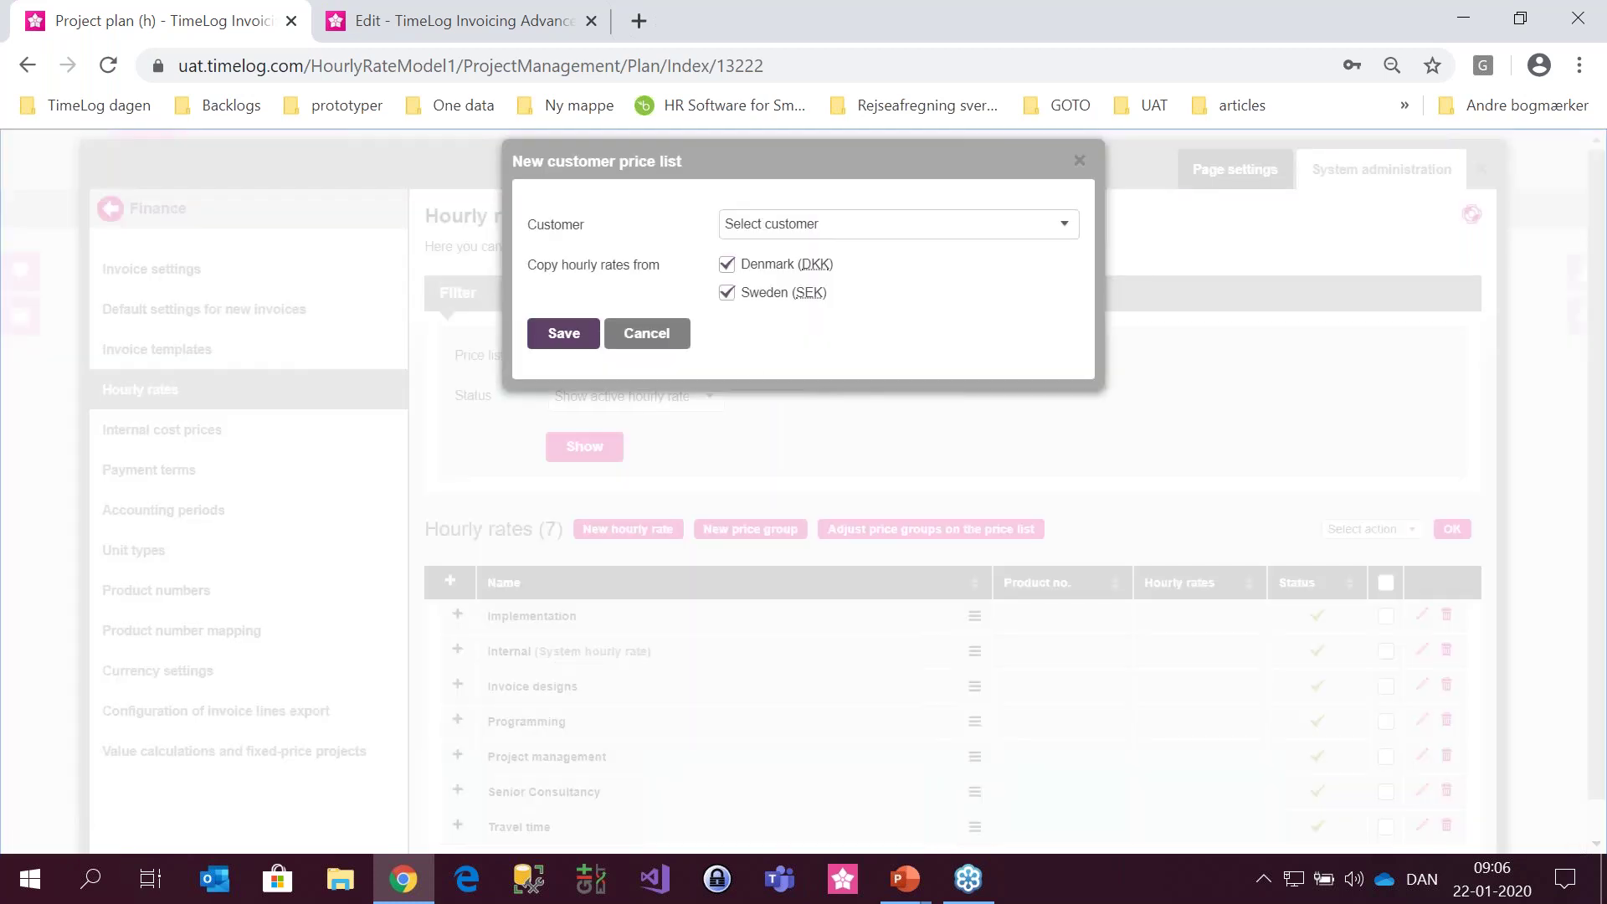
left_click(839, 228)
left_click(840, 275)
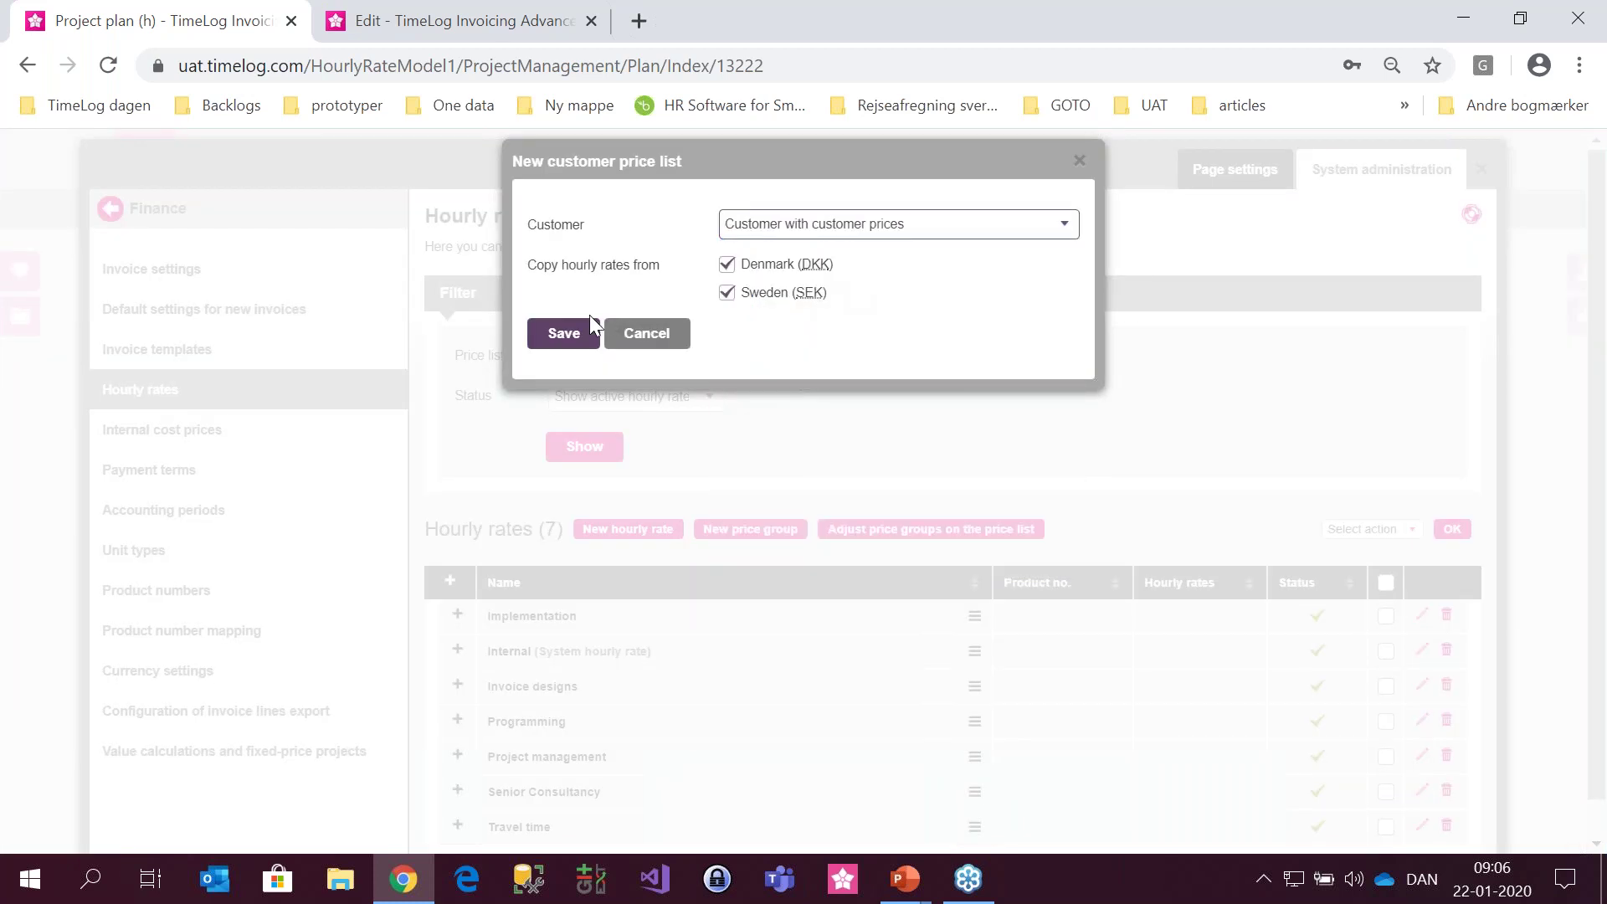
left_click(564, 333)
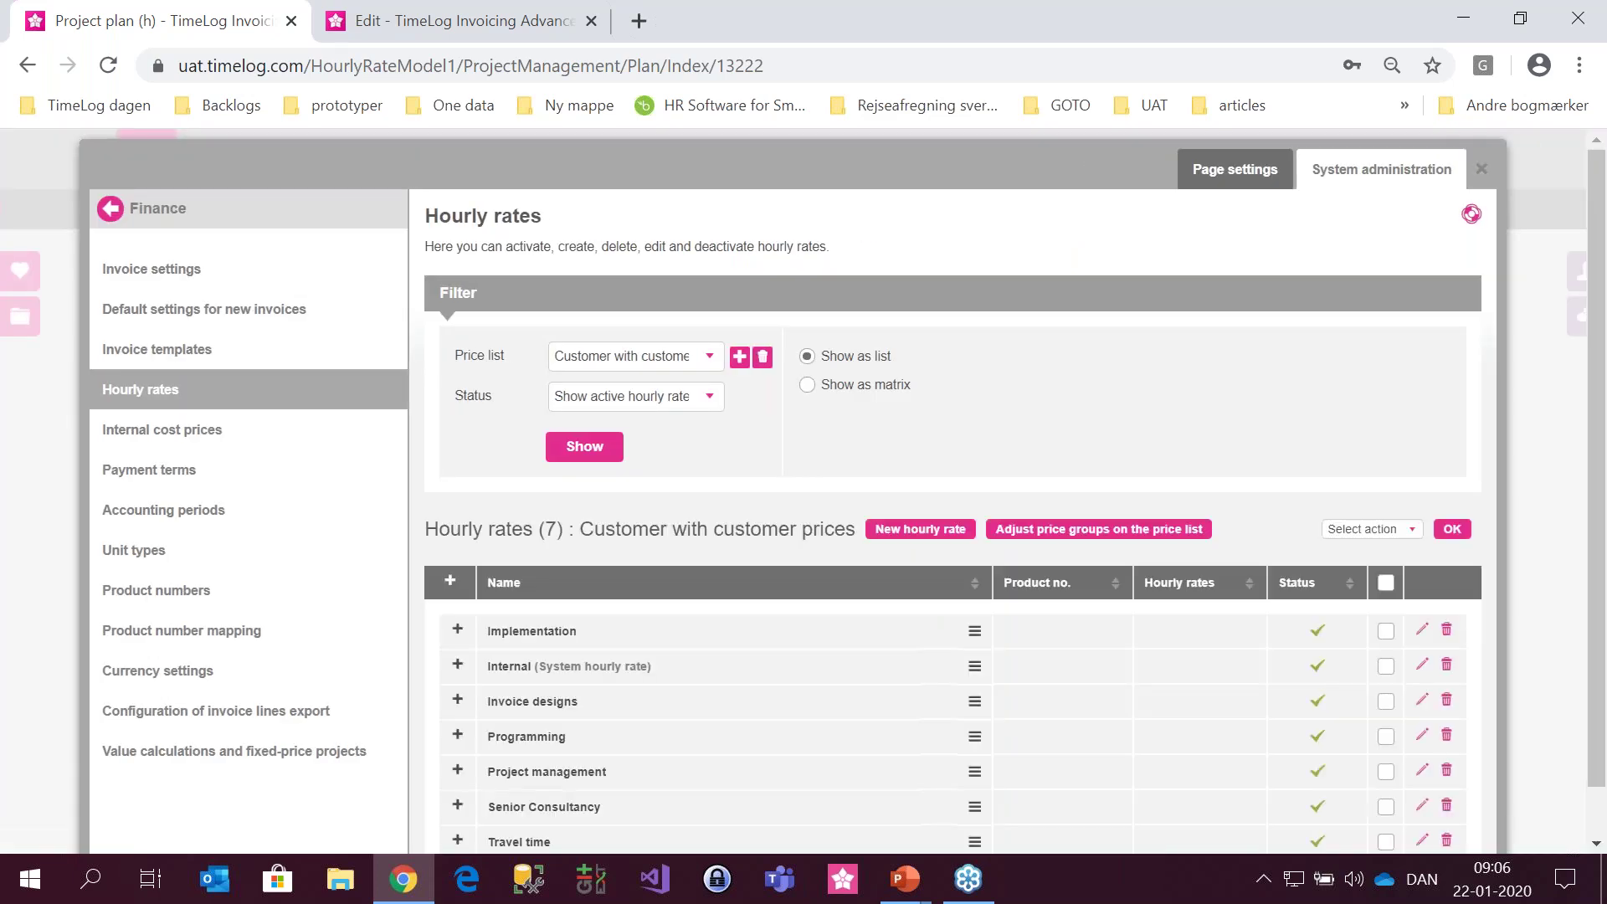
- Show the customer price list as a matrix, then set its Project management rate for Denmark to 1200 DKK and save it
scroll(687, 576, "down", 1)
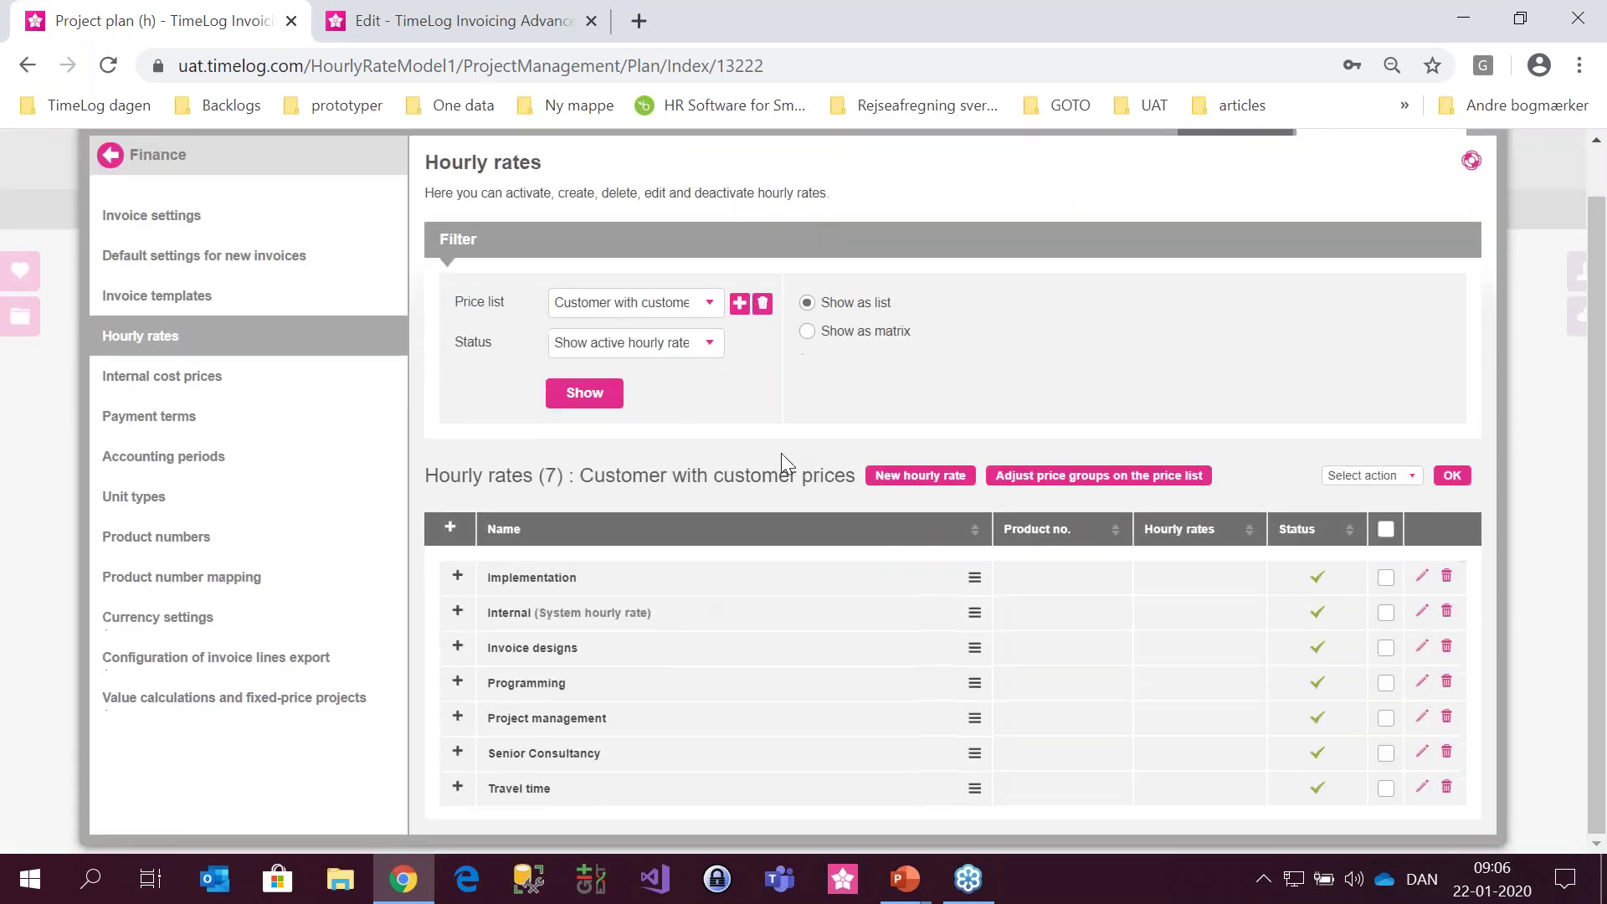
left_click(817, 338)
scroll(971, 591, "down", 1)
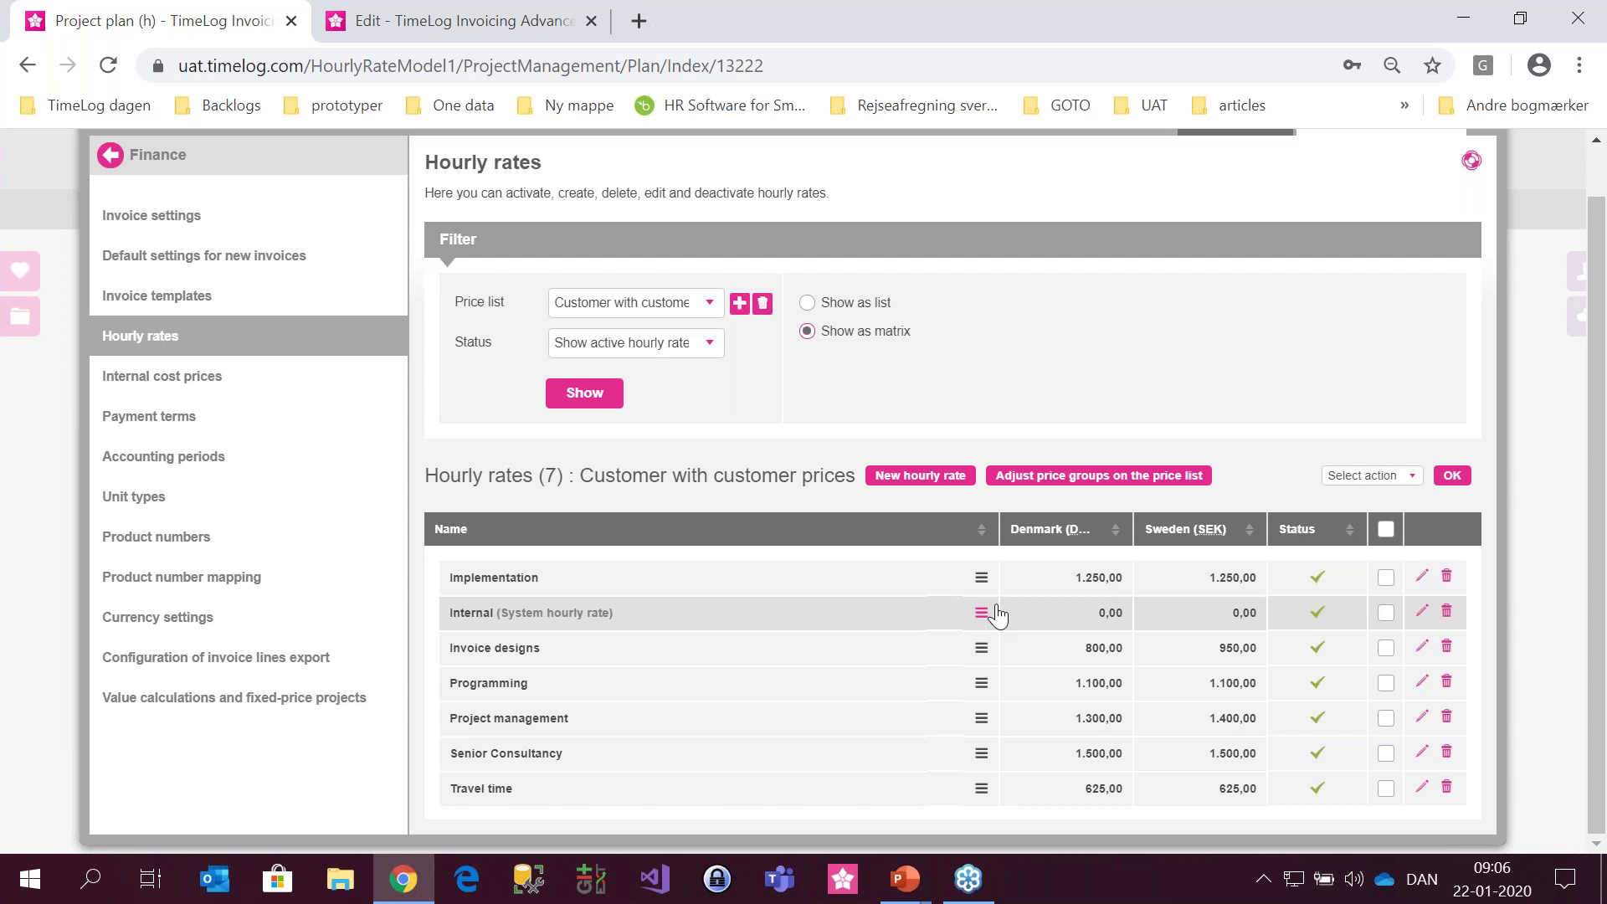
left_click(981, 718)
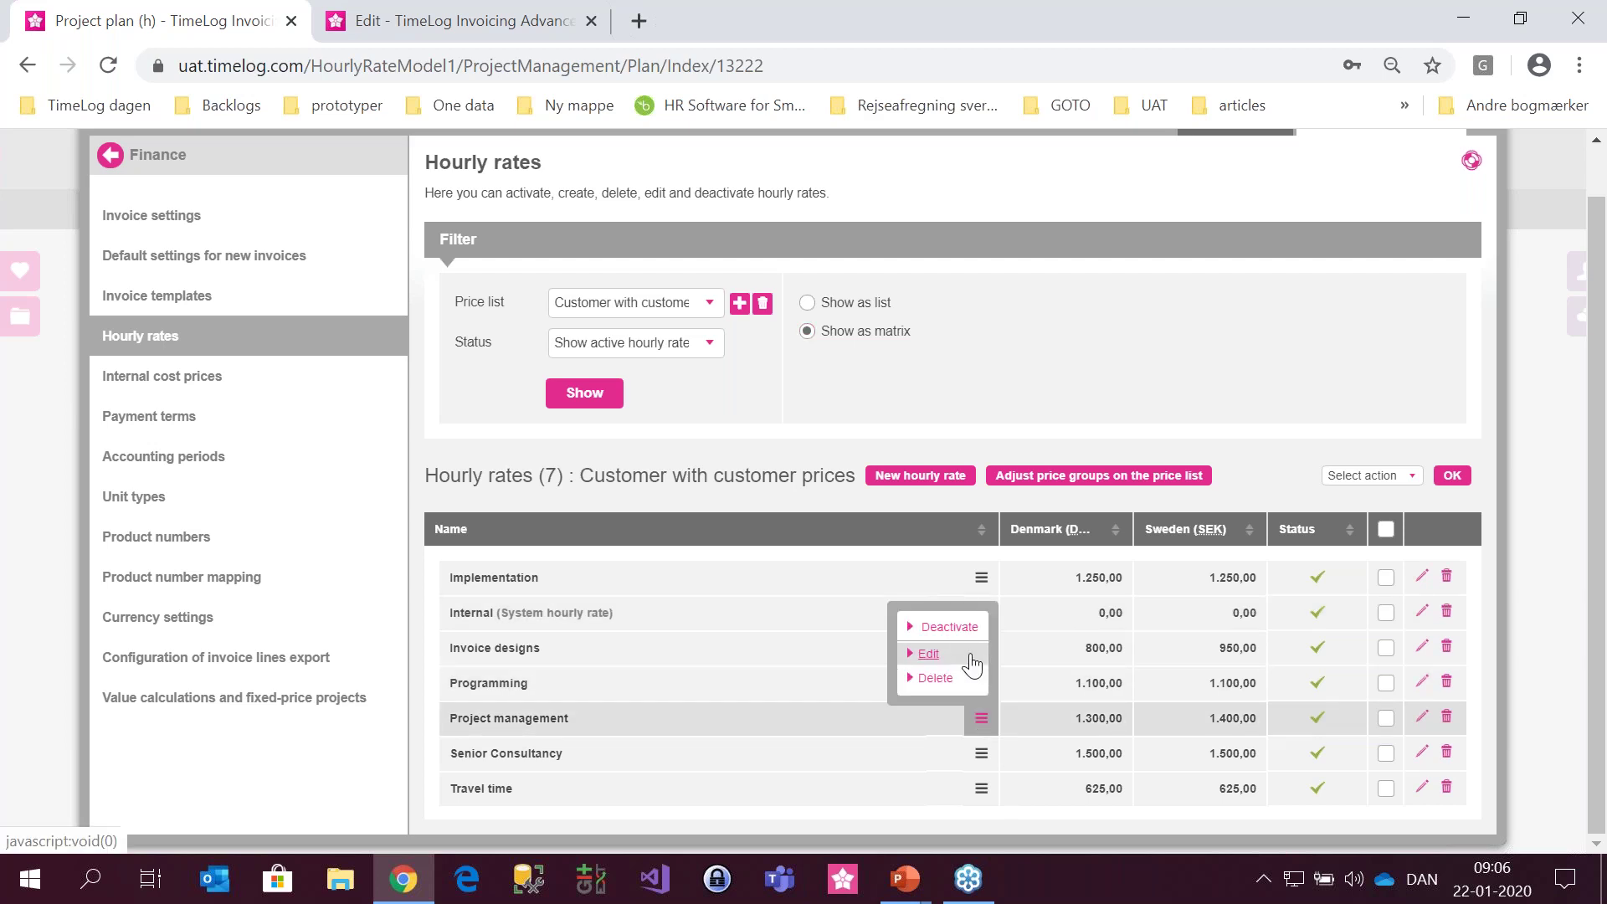
left_click(929, 654)
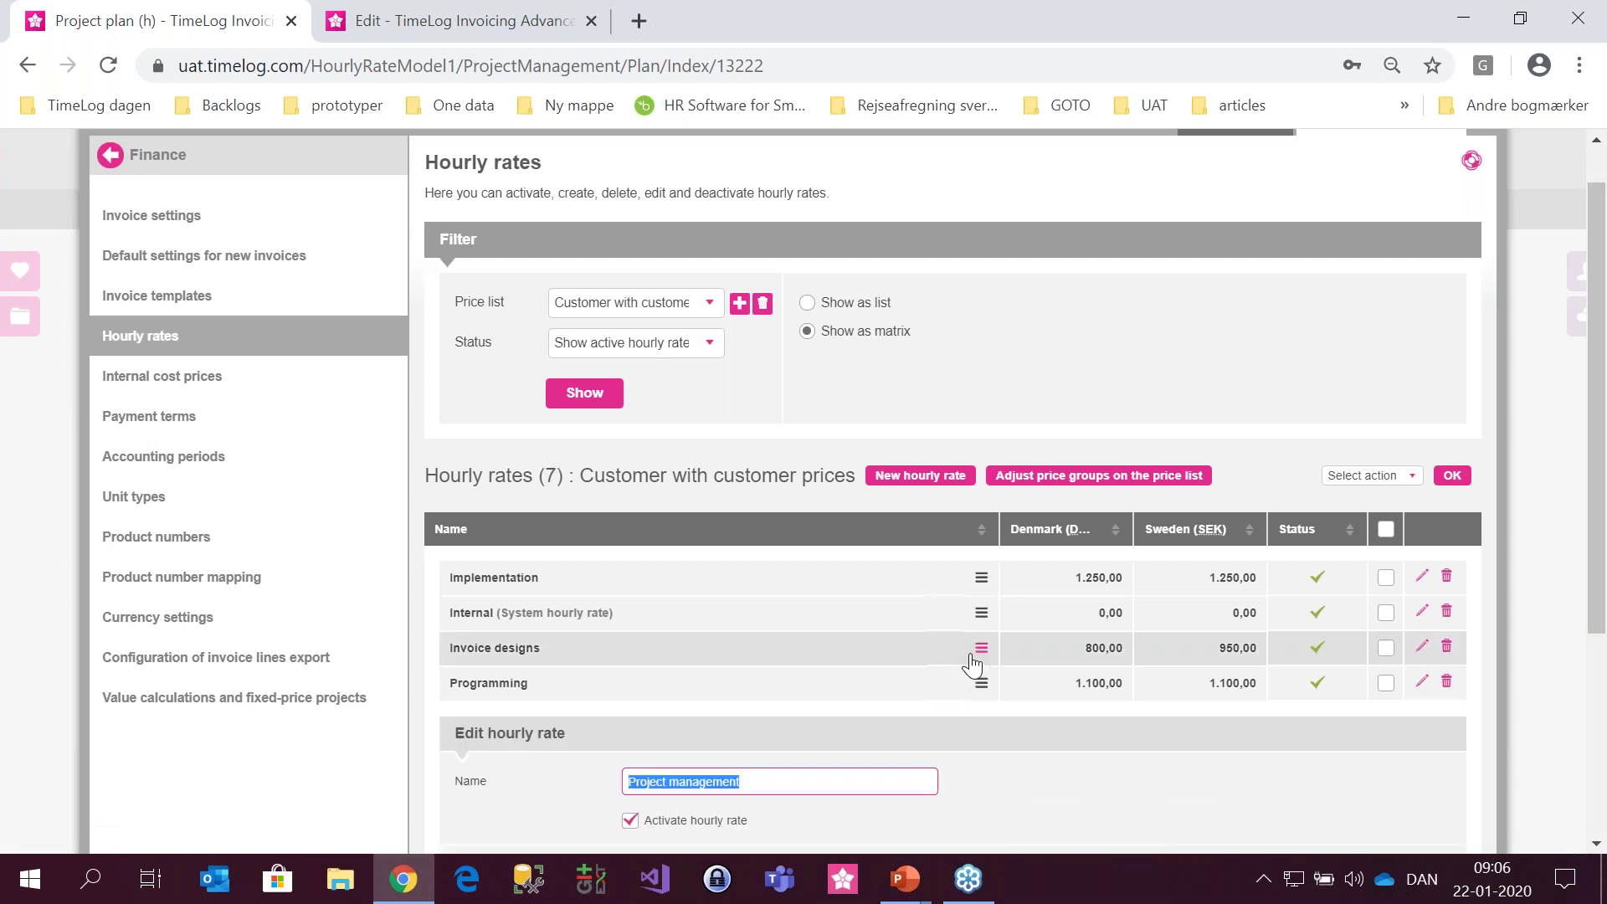
scroll(922, 756, "down", 4)
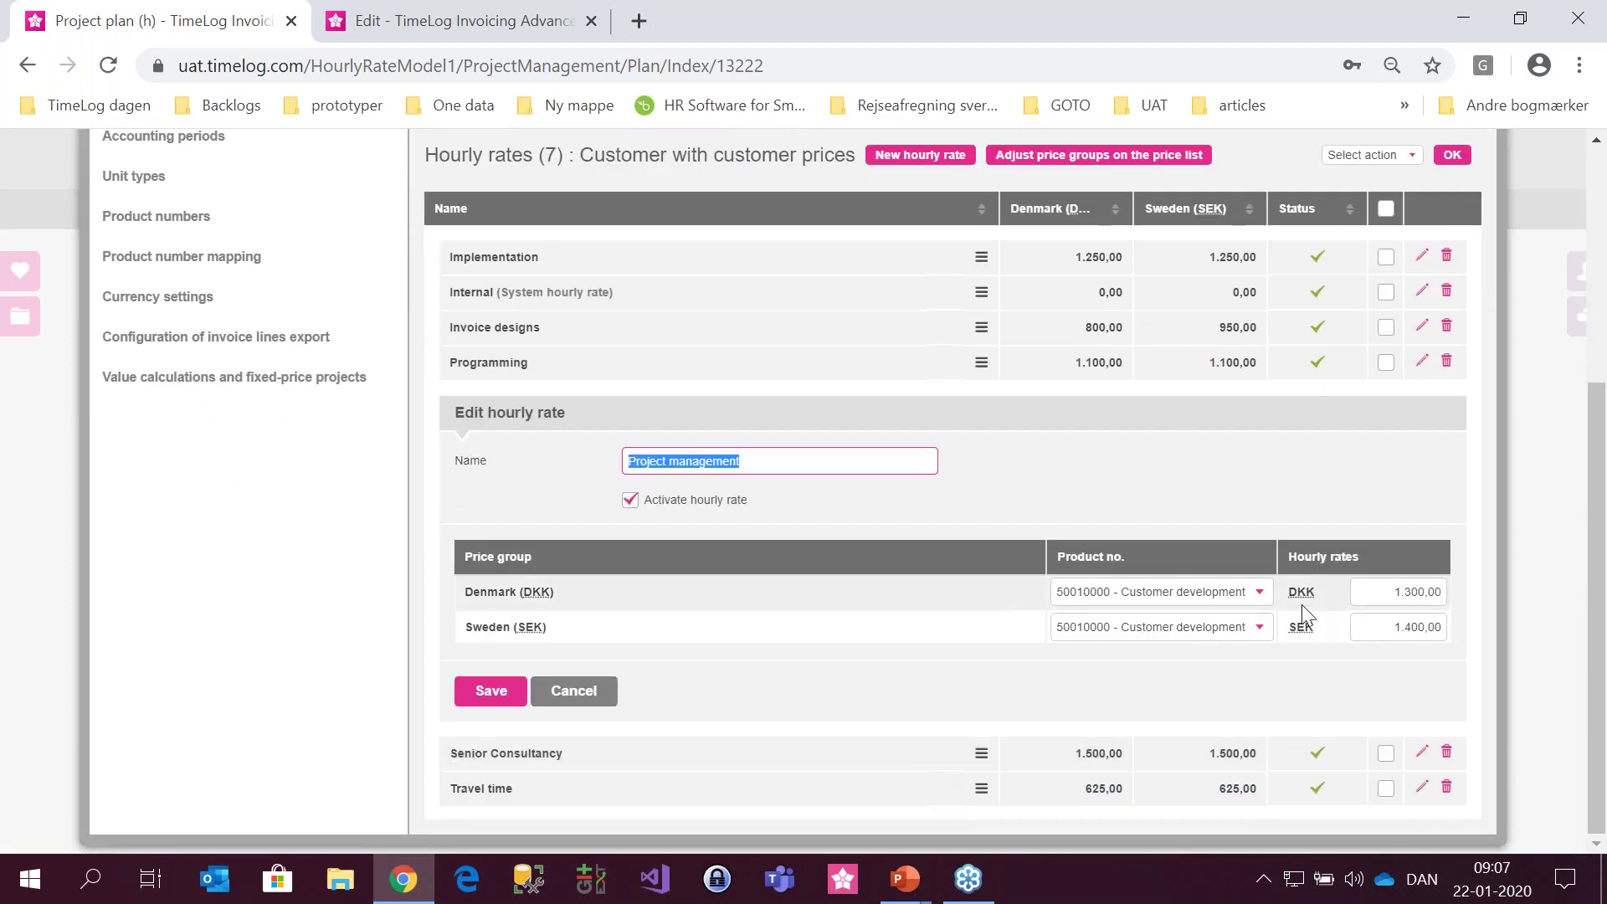
left_click(1385, 594)
type("1200")
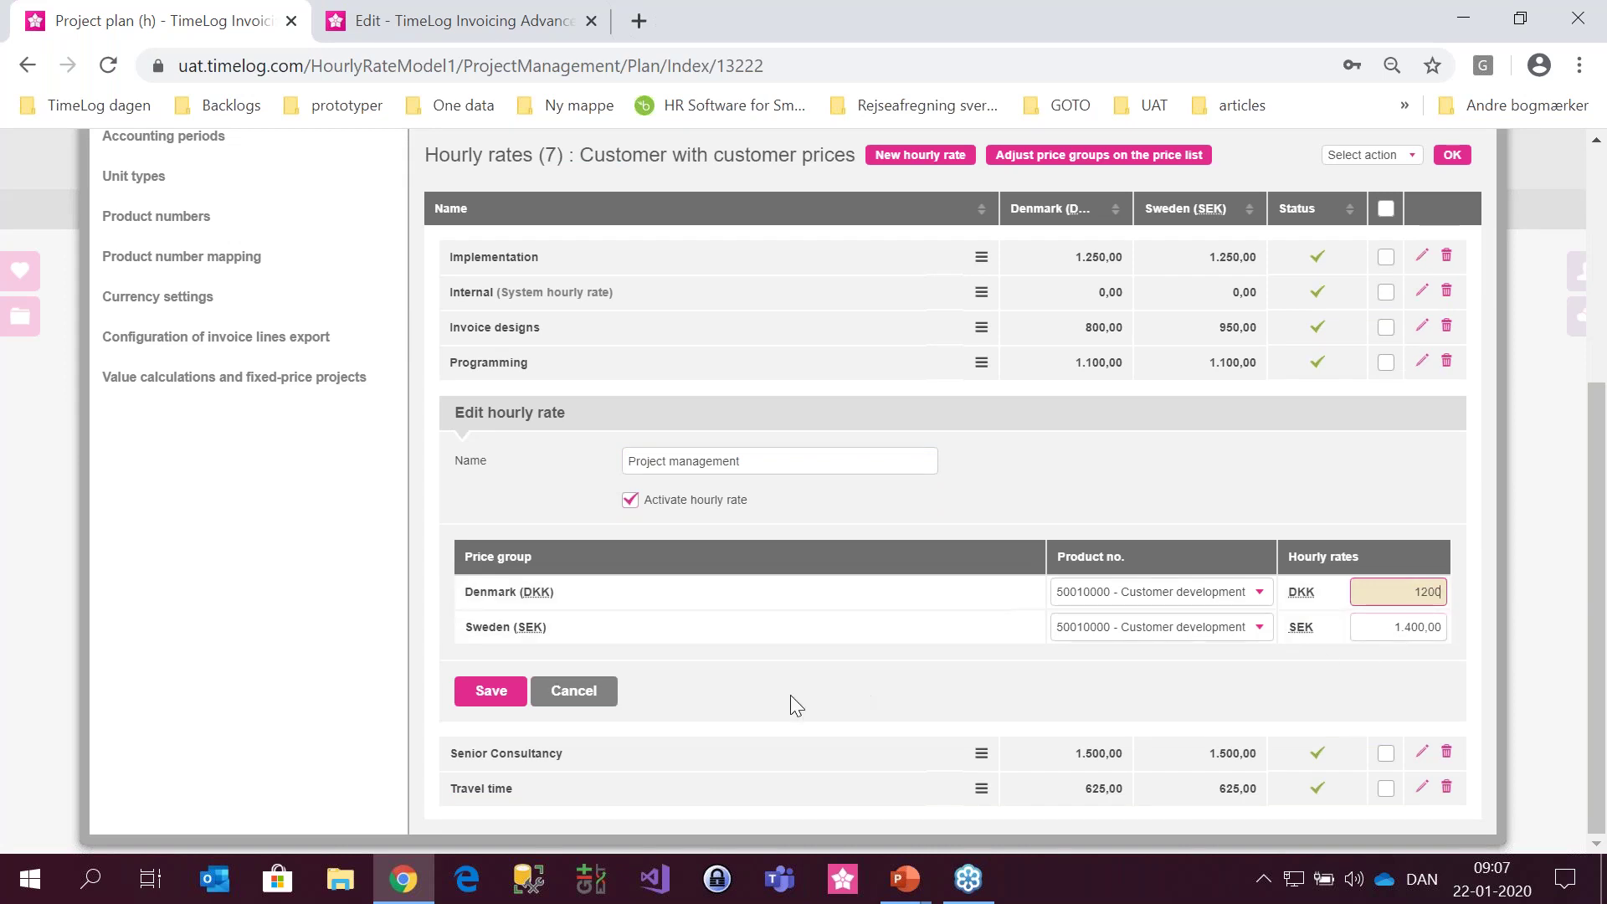
left_click(492, 692)
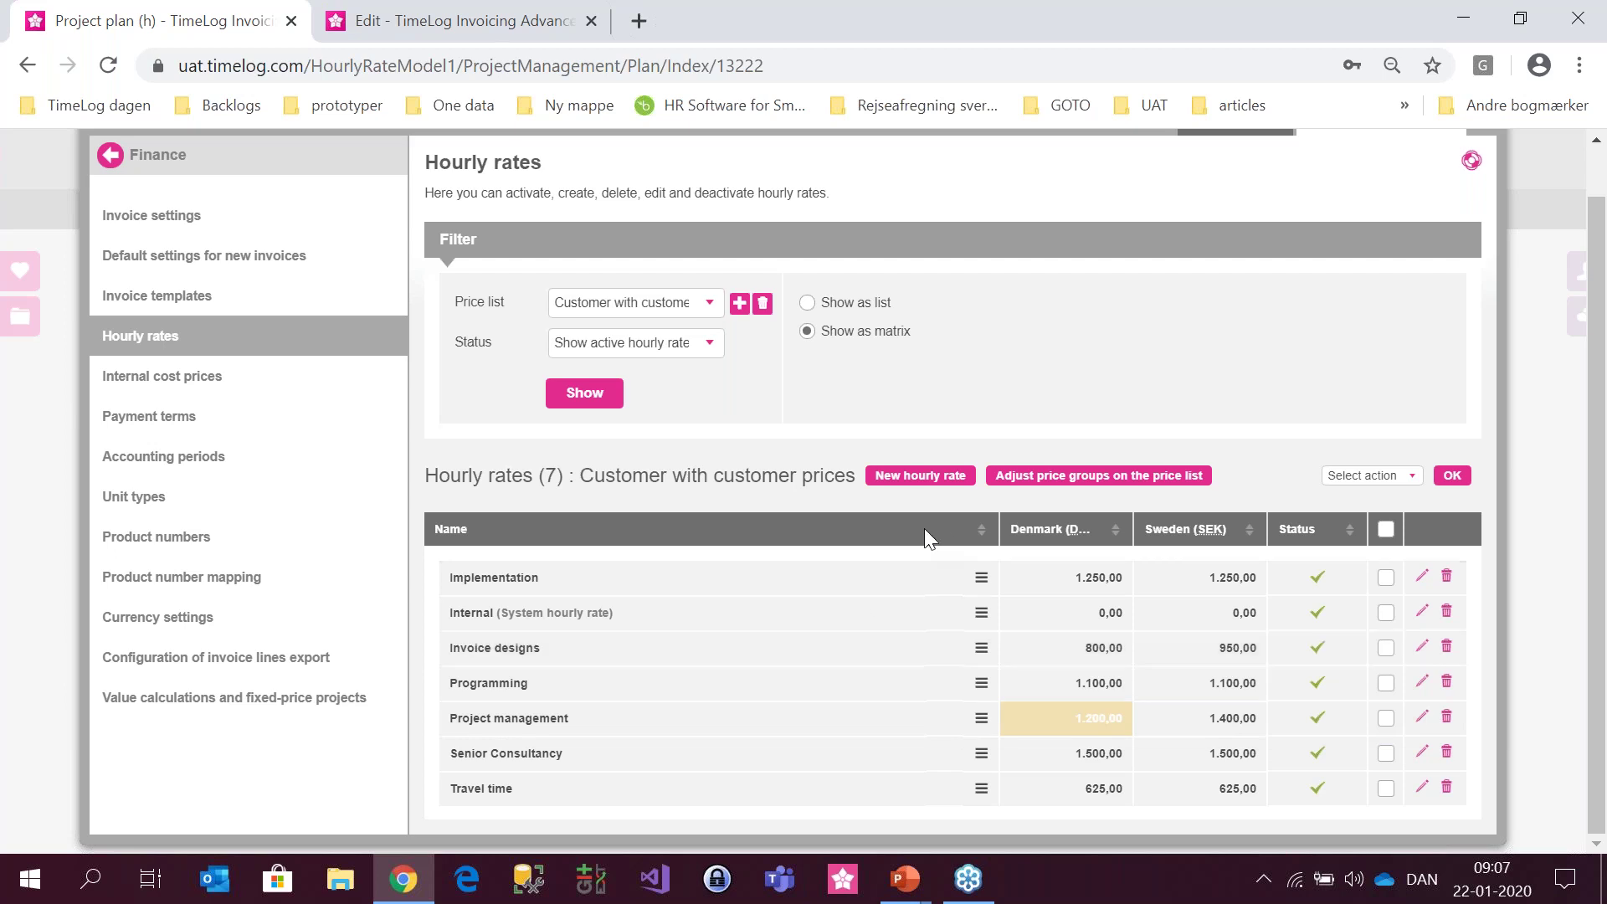
- Enter a new hourly rate on the customer price list named "My special customer", at 300 DKK for Denmark and 500 SEK for Sweden
left_click(914, 476)
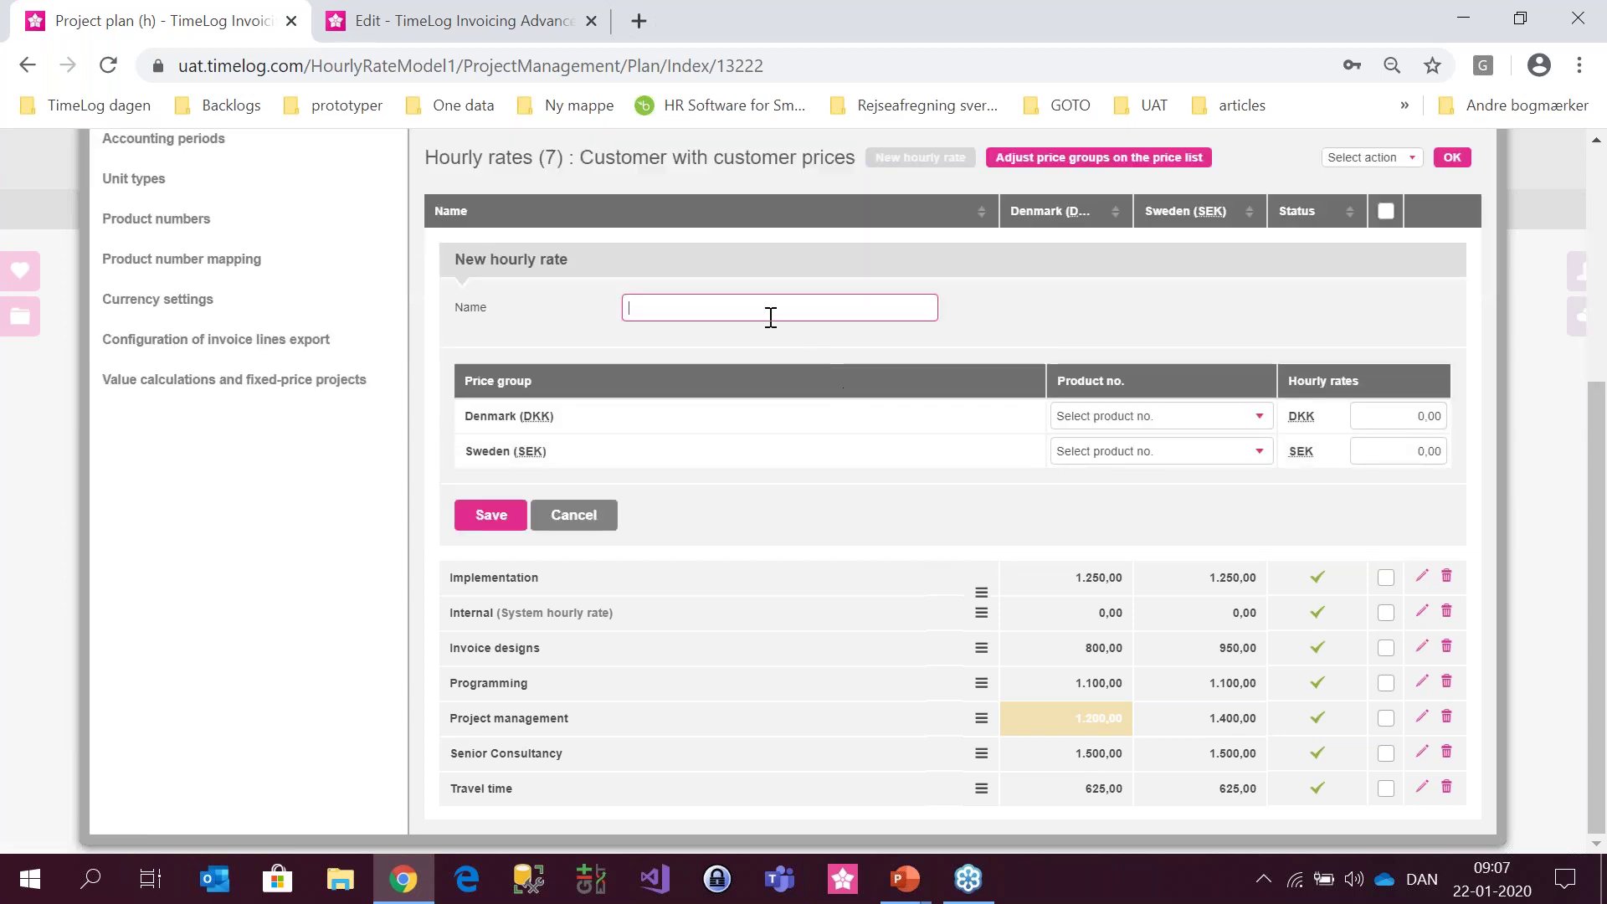
type("My special cusomer")
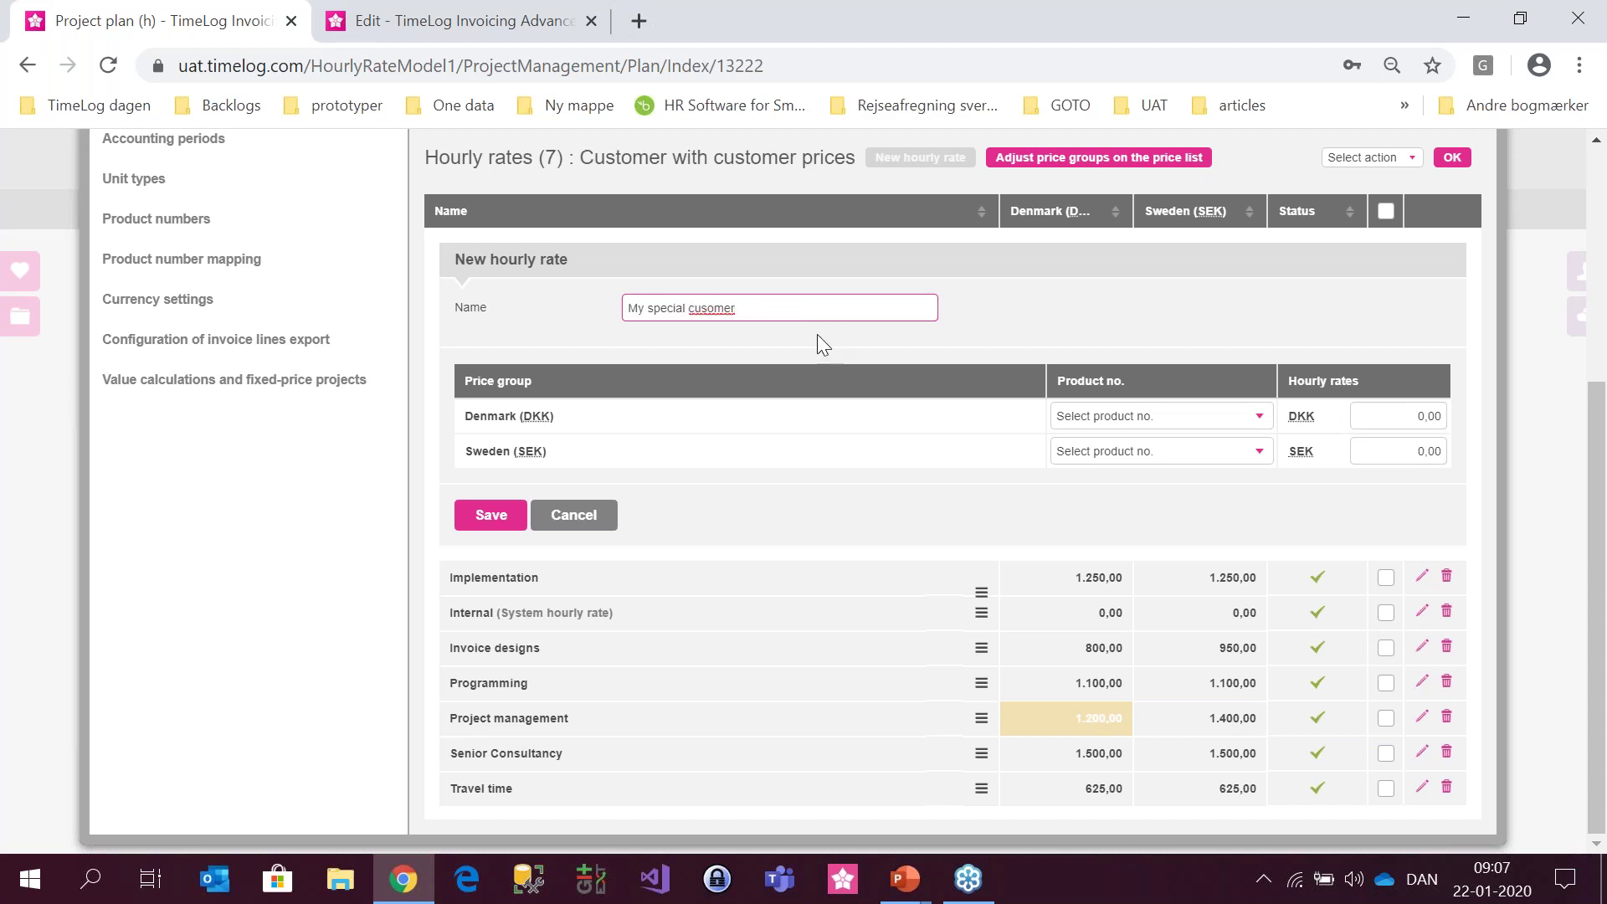
type("t")
left_click(1422, 423)
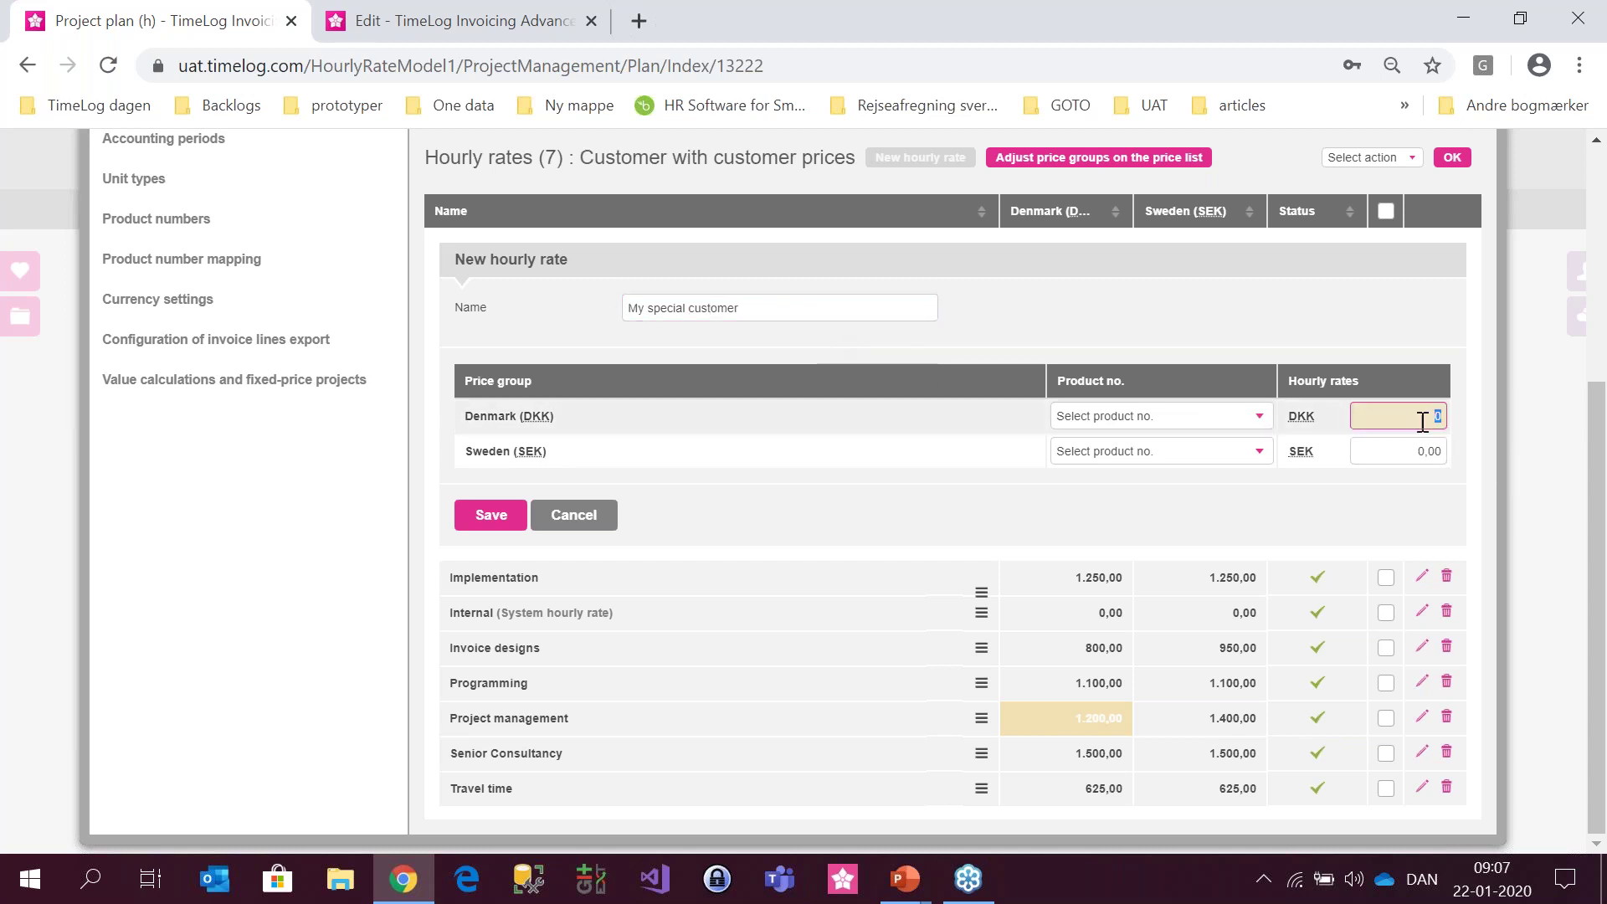
type("900")
left_click(1423, 444)
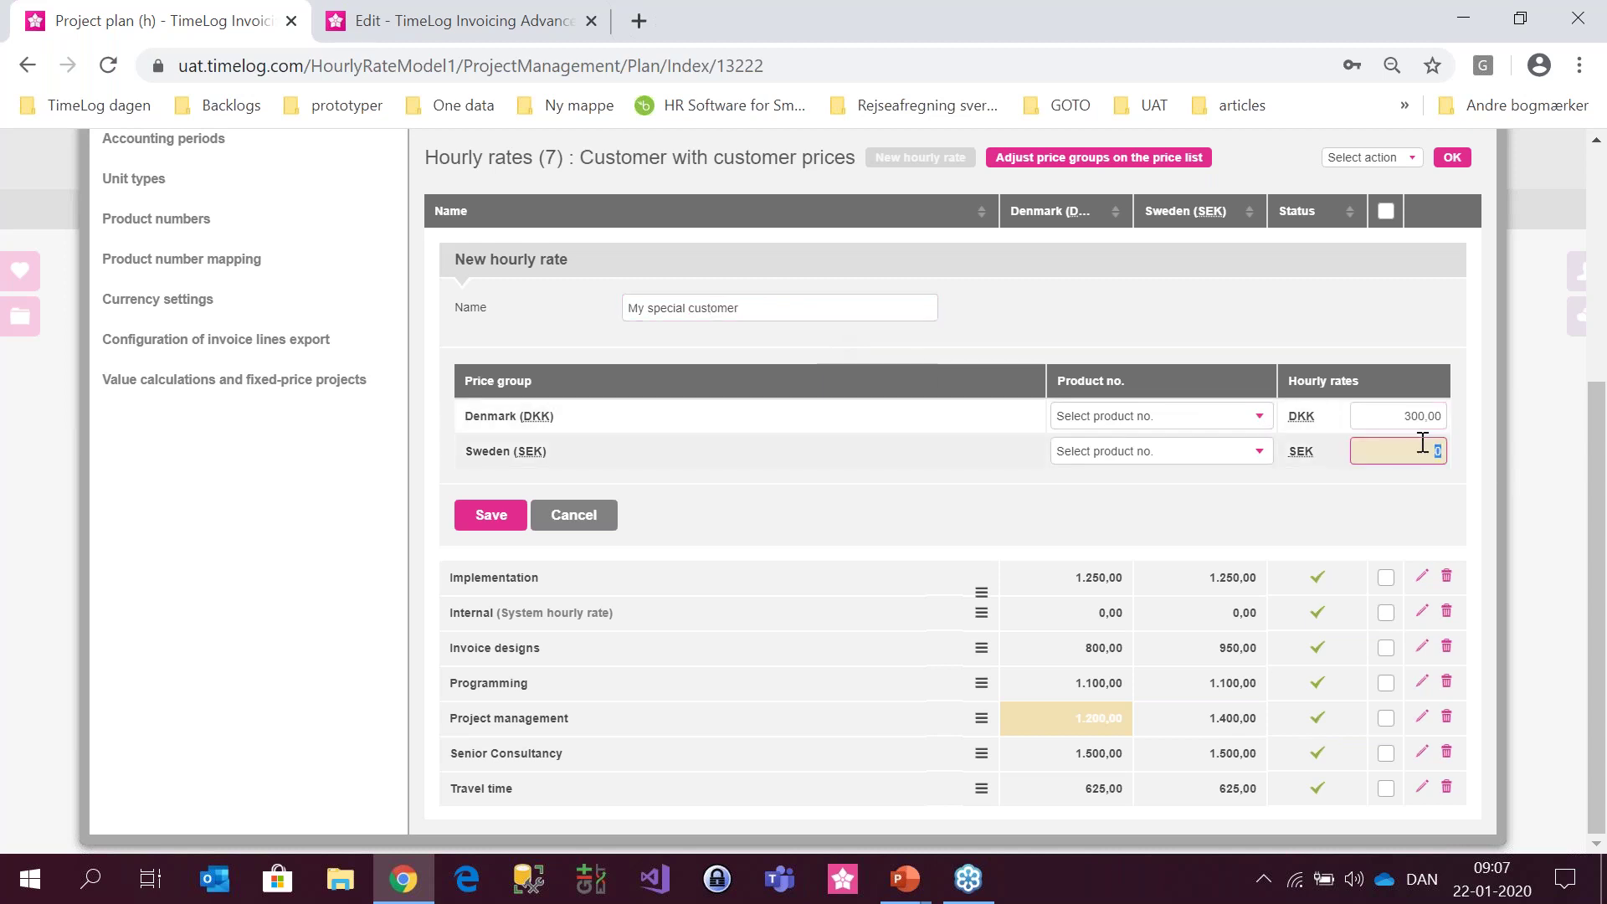
type("300")
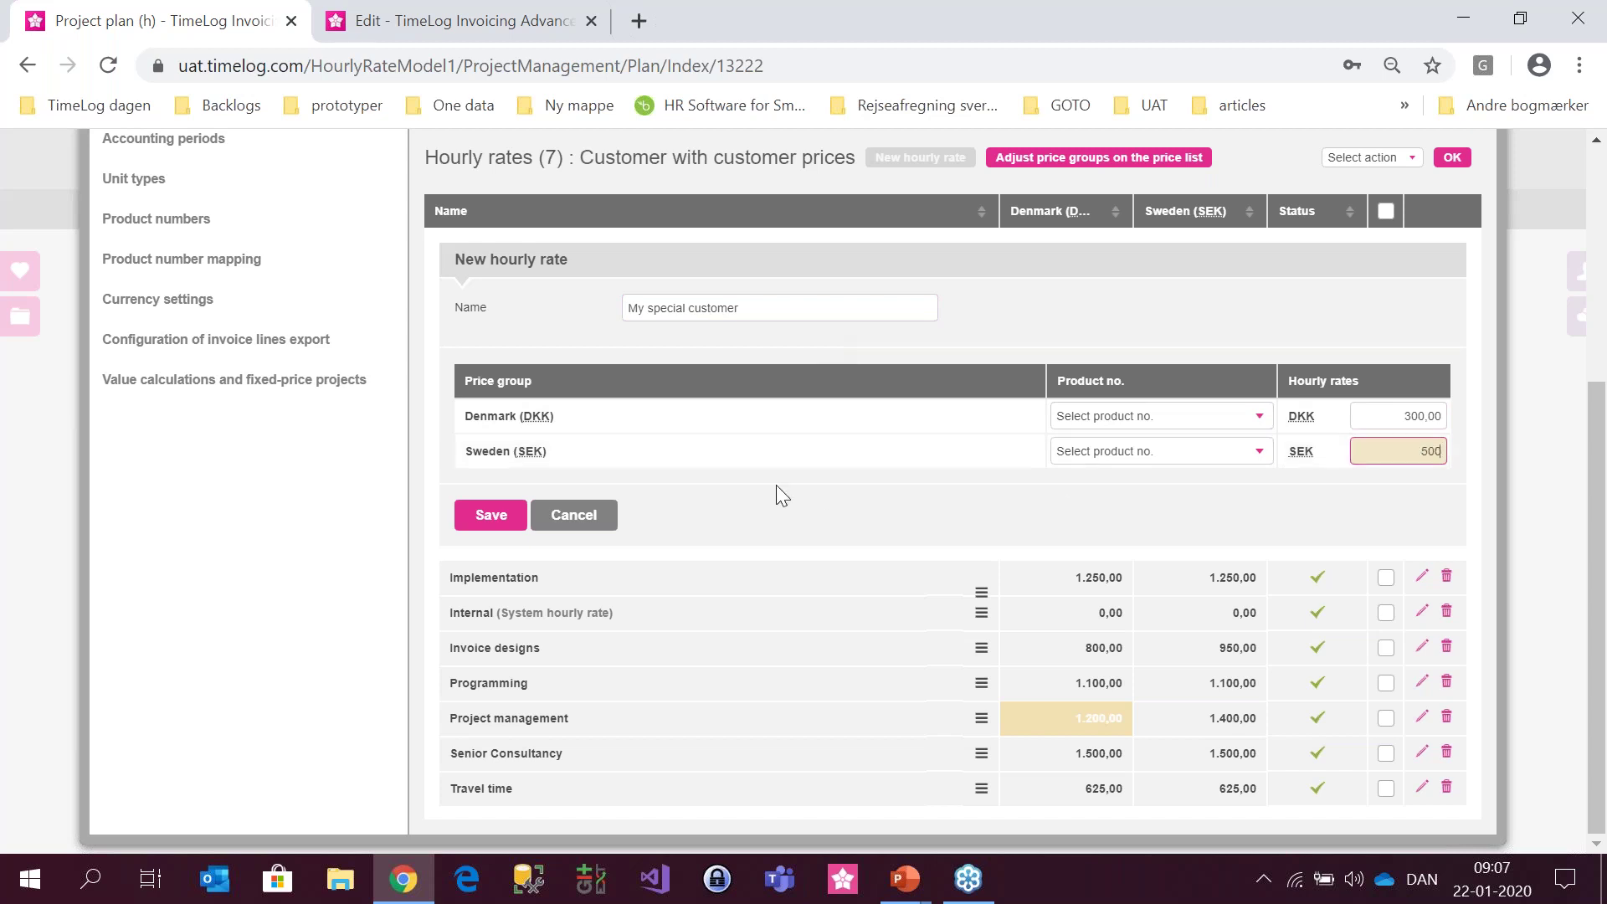
left_click(494, 517)
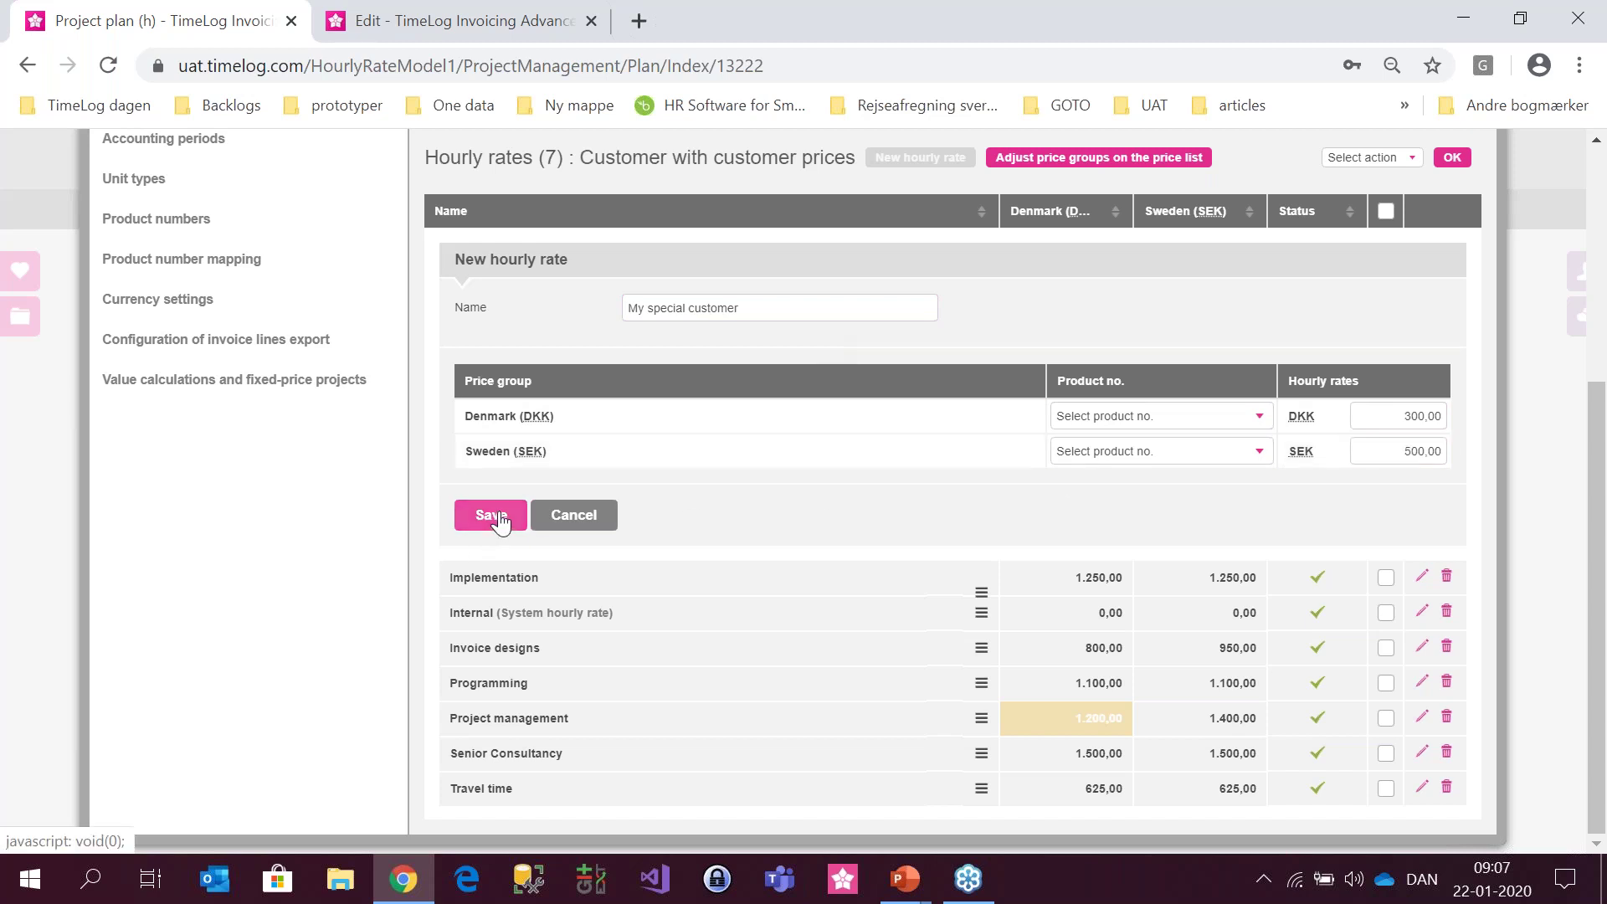
- Assign product number 10000010 - 1-10 Standard Users to Denmark and 10000020 - 11-30 Standard Users to Sweden, and save the new rate
left_click(1102, 426)
left_click(1102, 447)
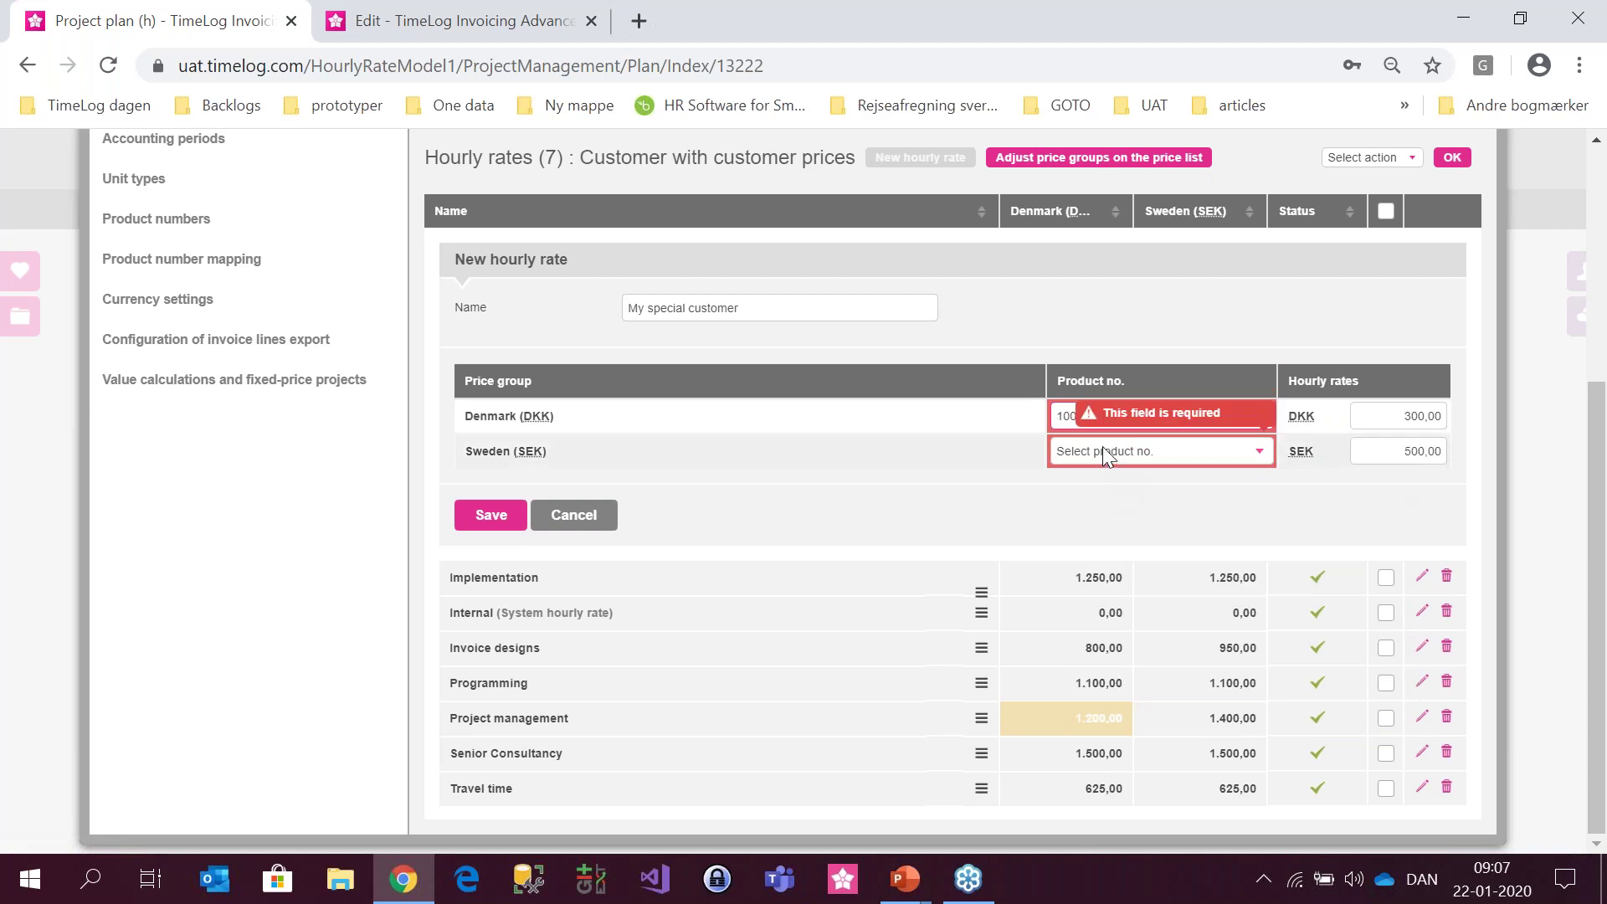
left_click(1109, 450)
left_click(1113, 512)
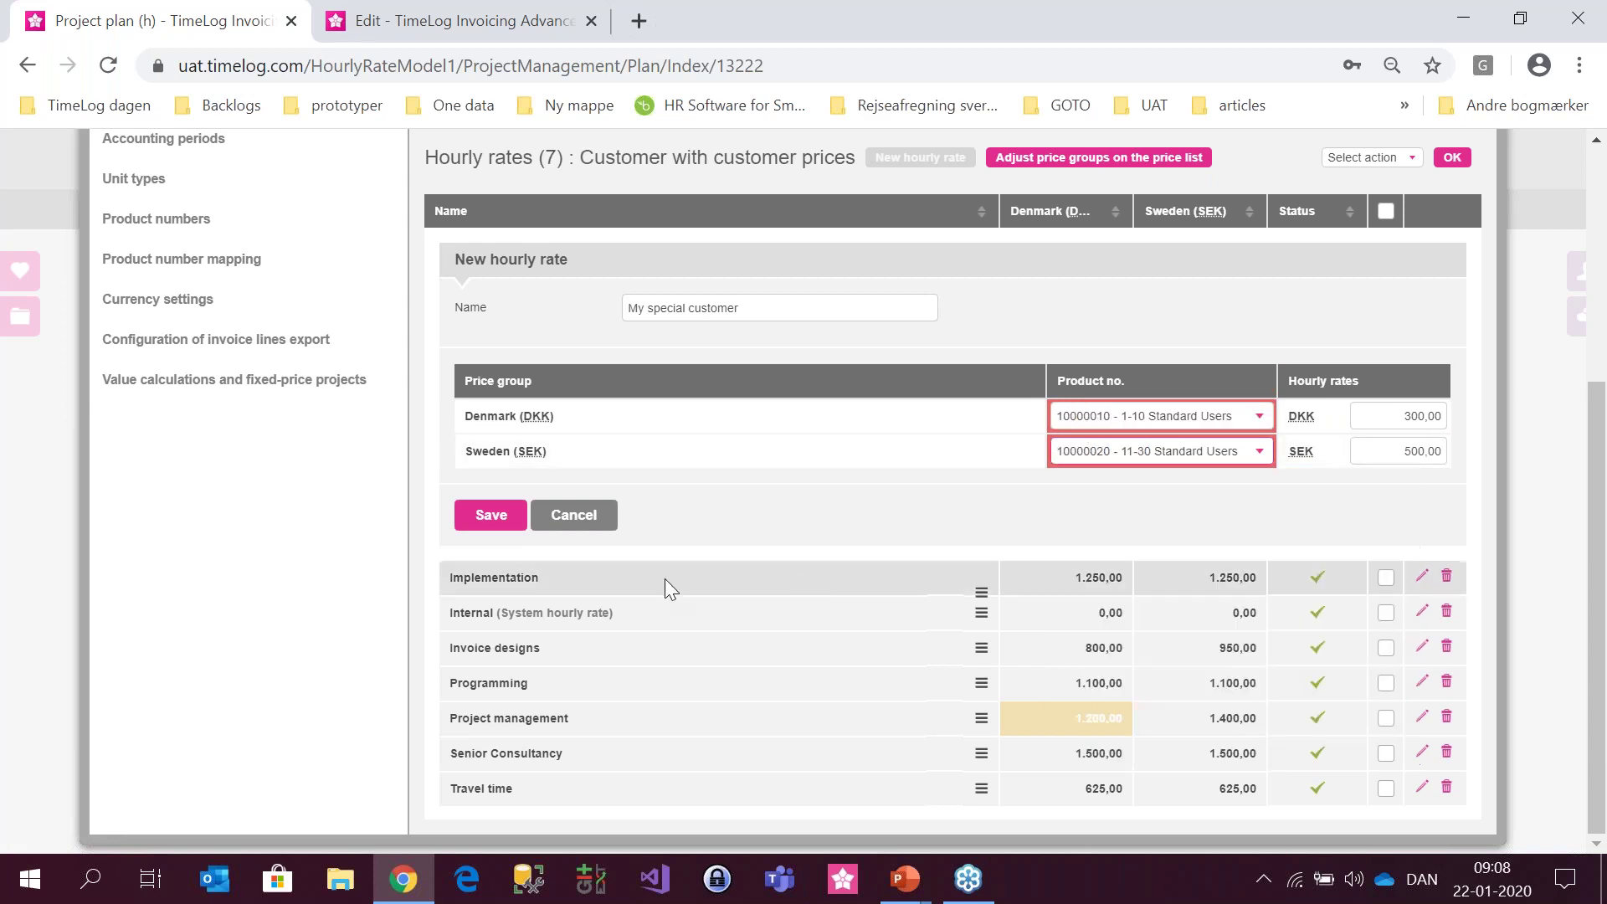
left_click(491, 515)
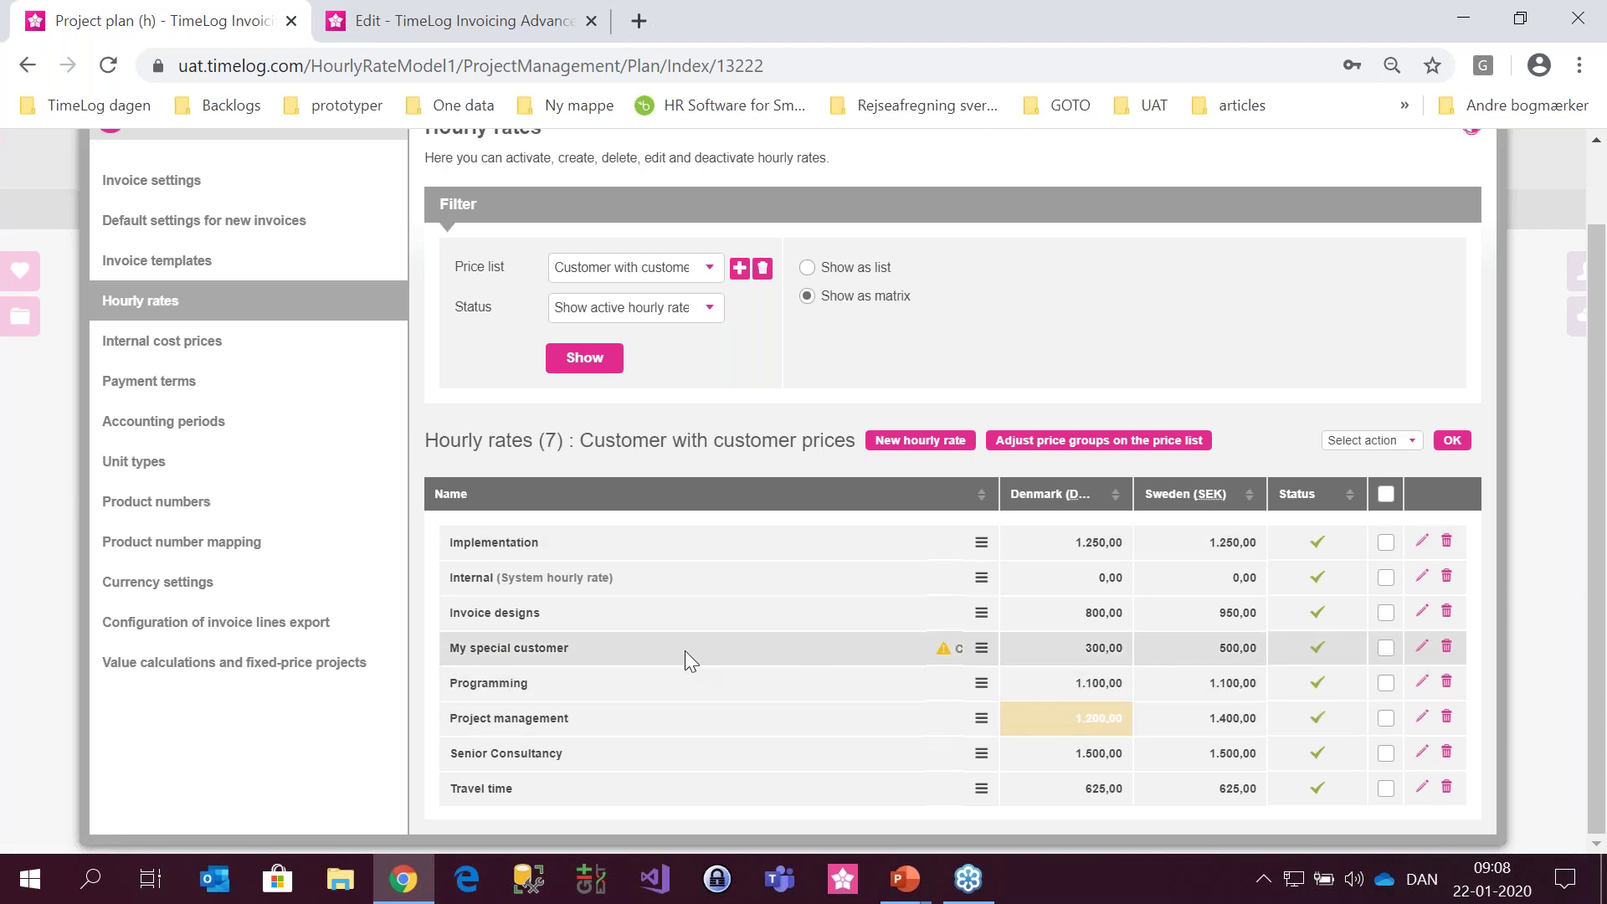
- Leave system administration and start a new project named "Customer project"
left_click(44, 559)
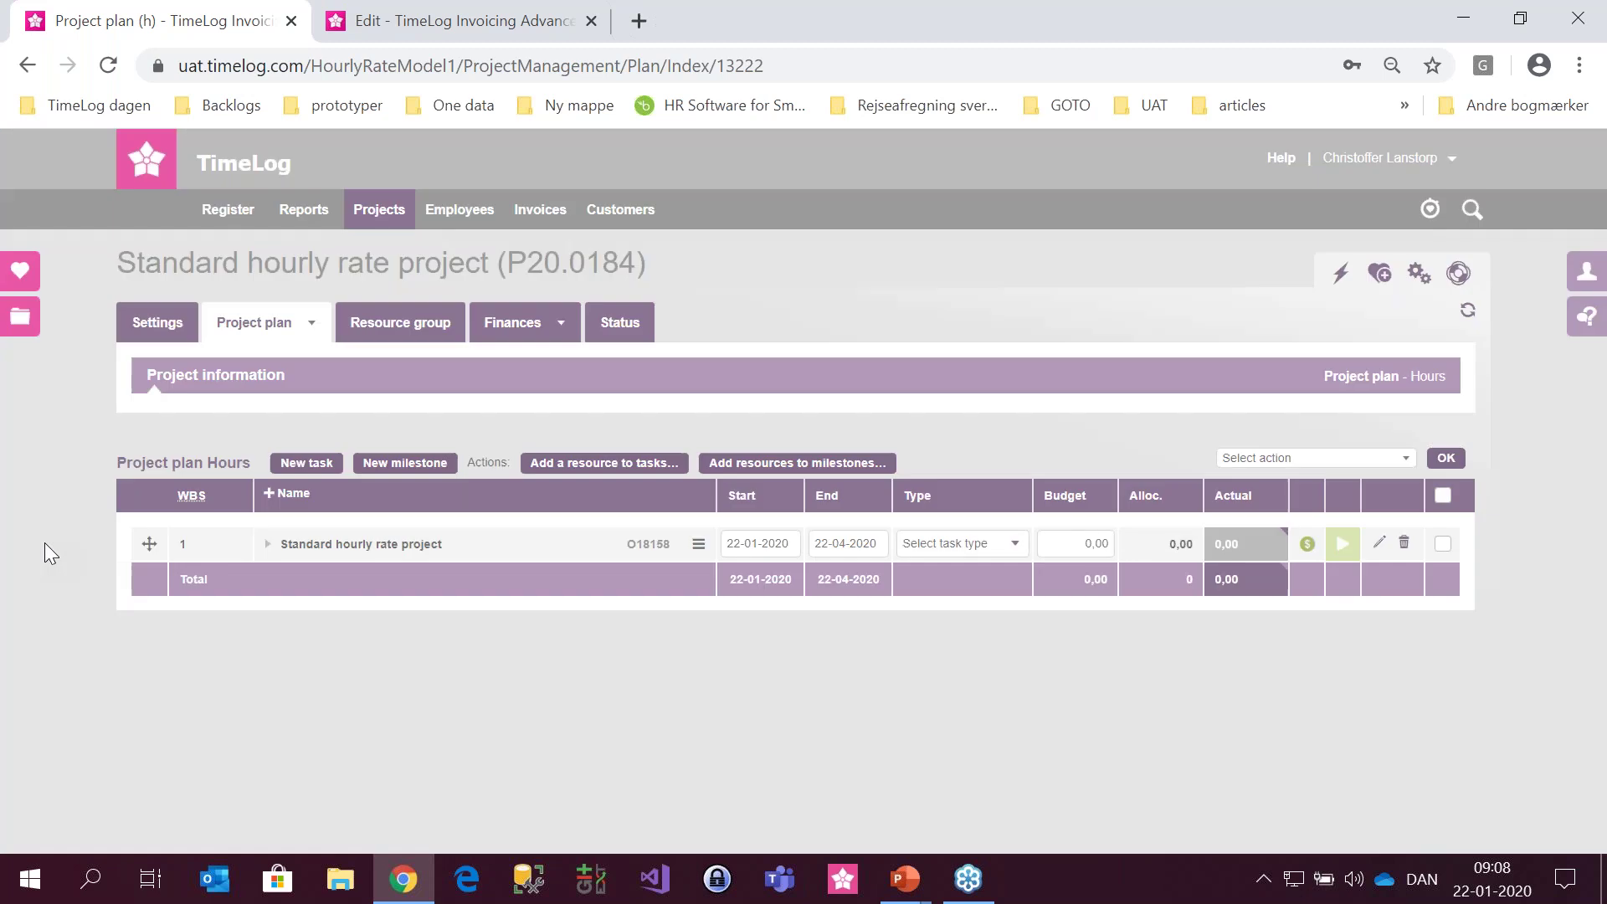
mouse_move(385, 219)
left_click(450, 497)
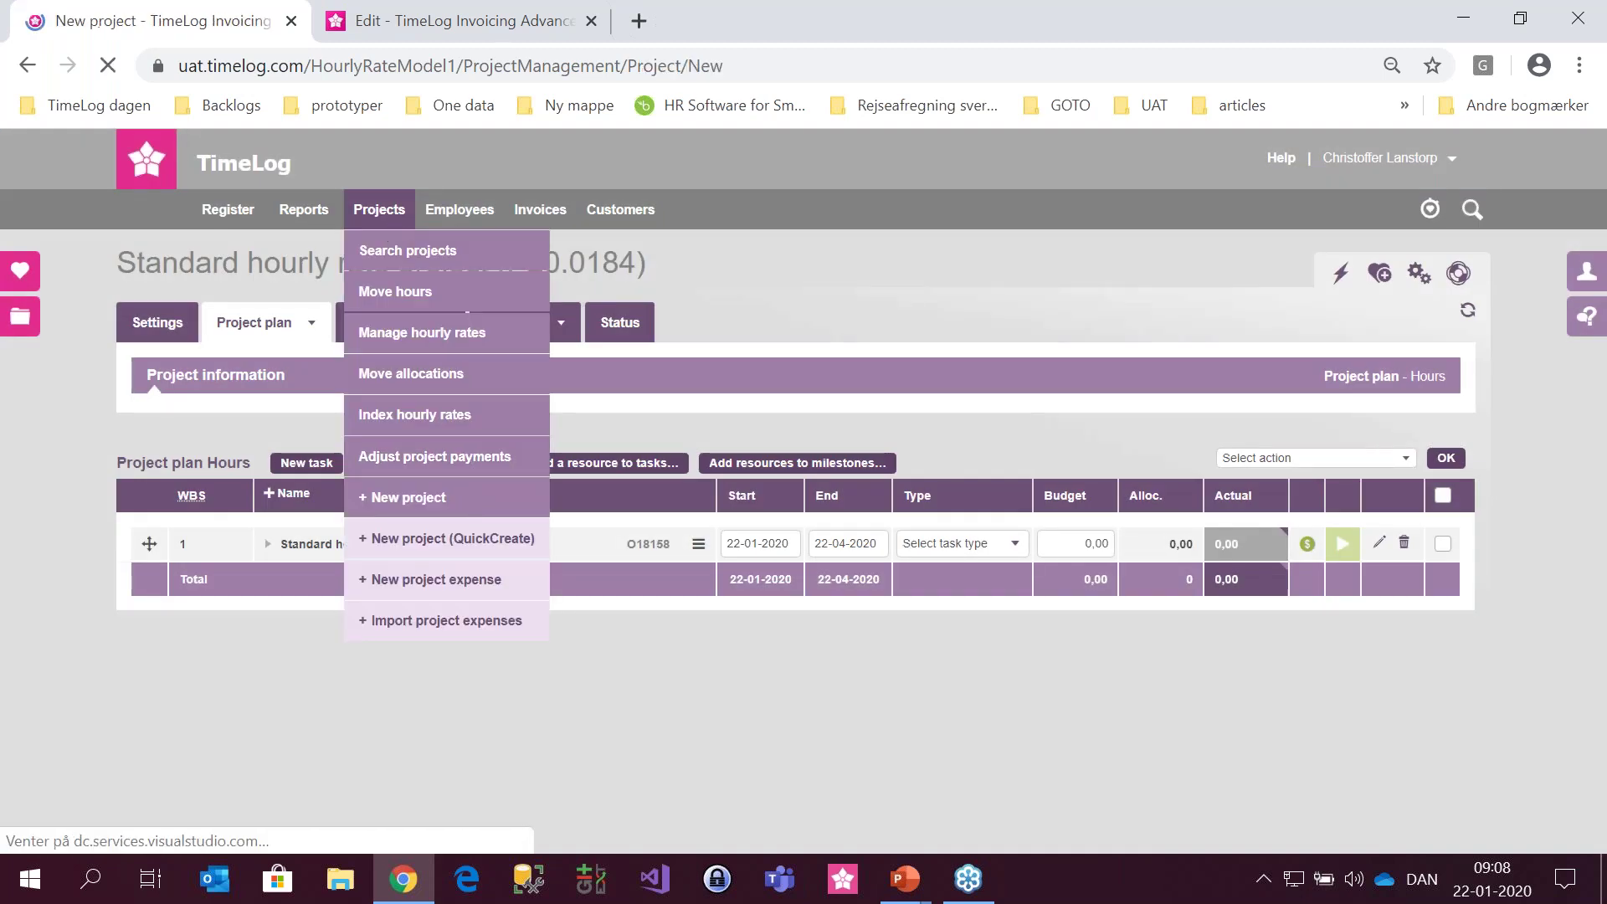
type("Custoemr")
key("BackSpace")
key("BackSpace")
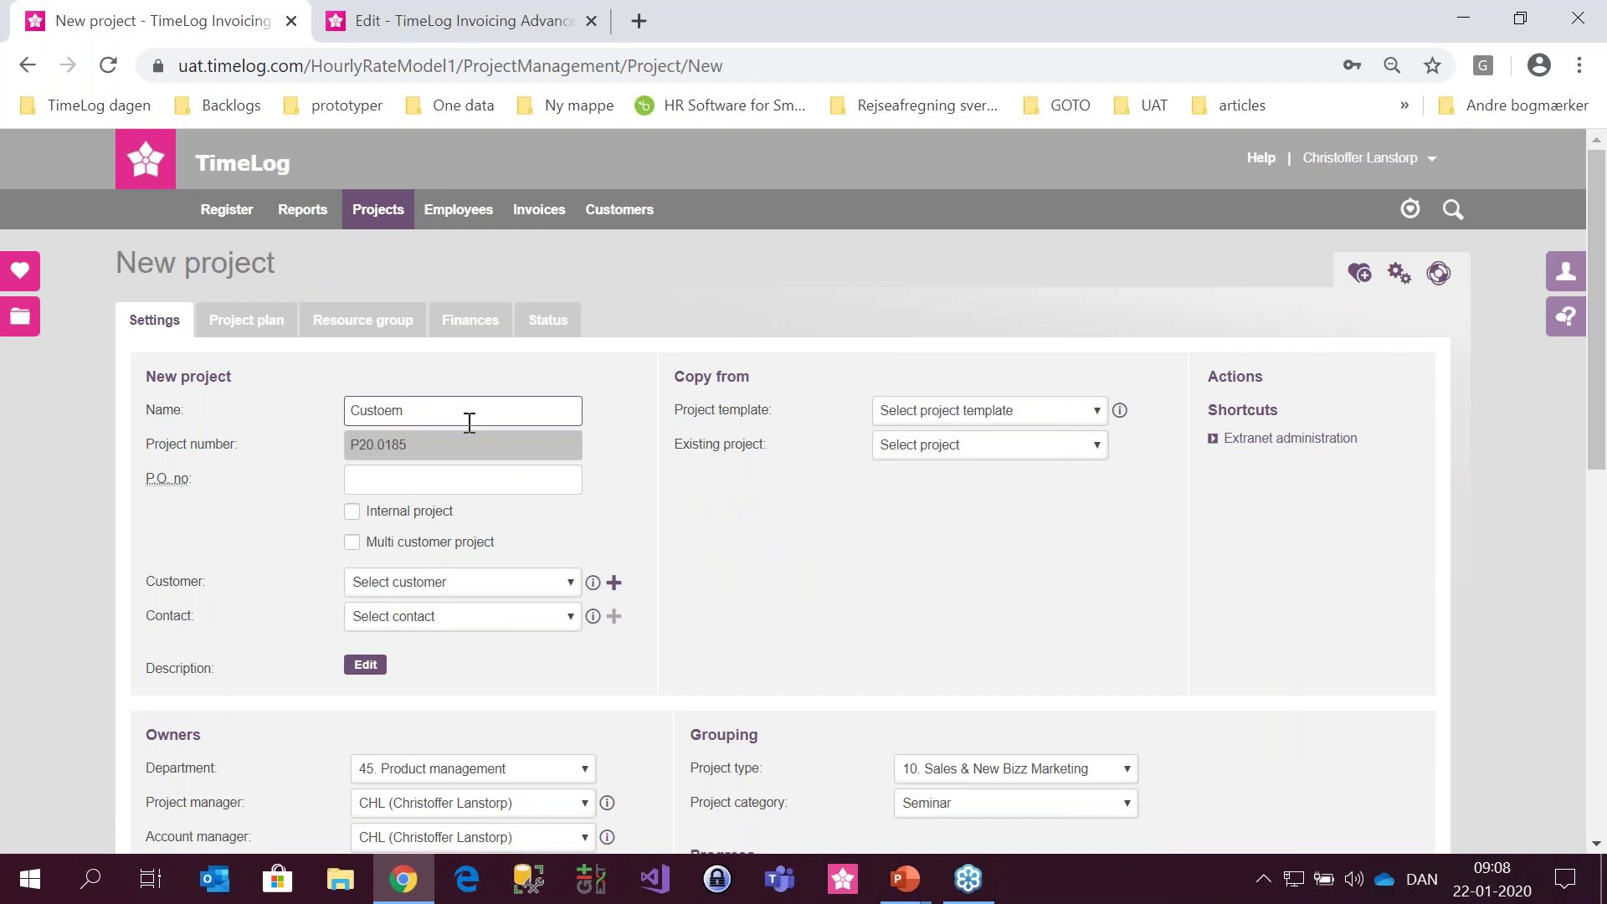
key("BackSpace")
type("mer project")
- Select "Customer with customer prices" as the new project's customer and save the project
left_click(481, 592)
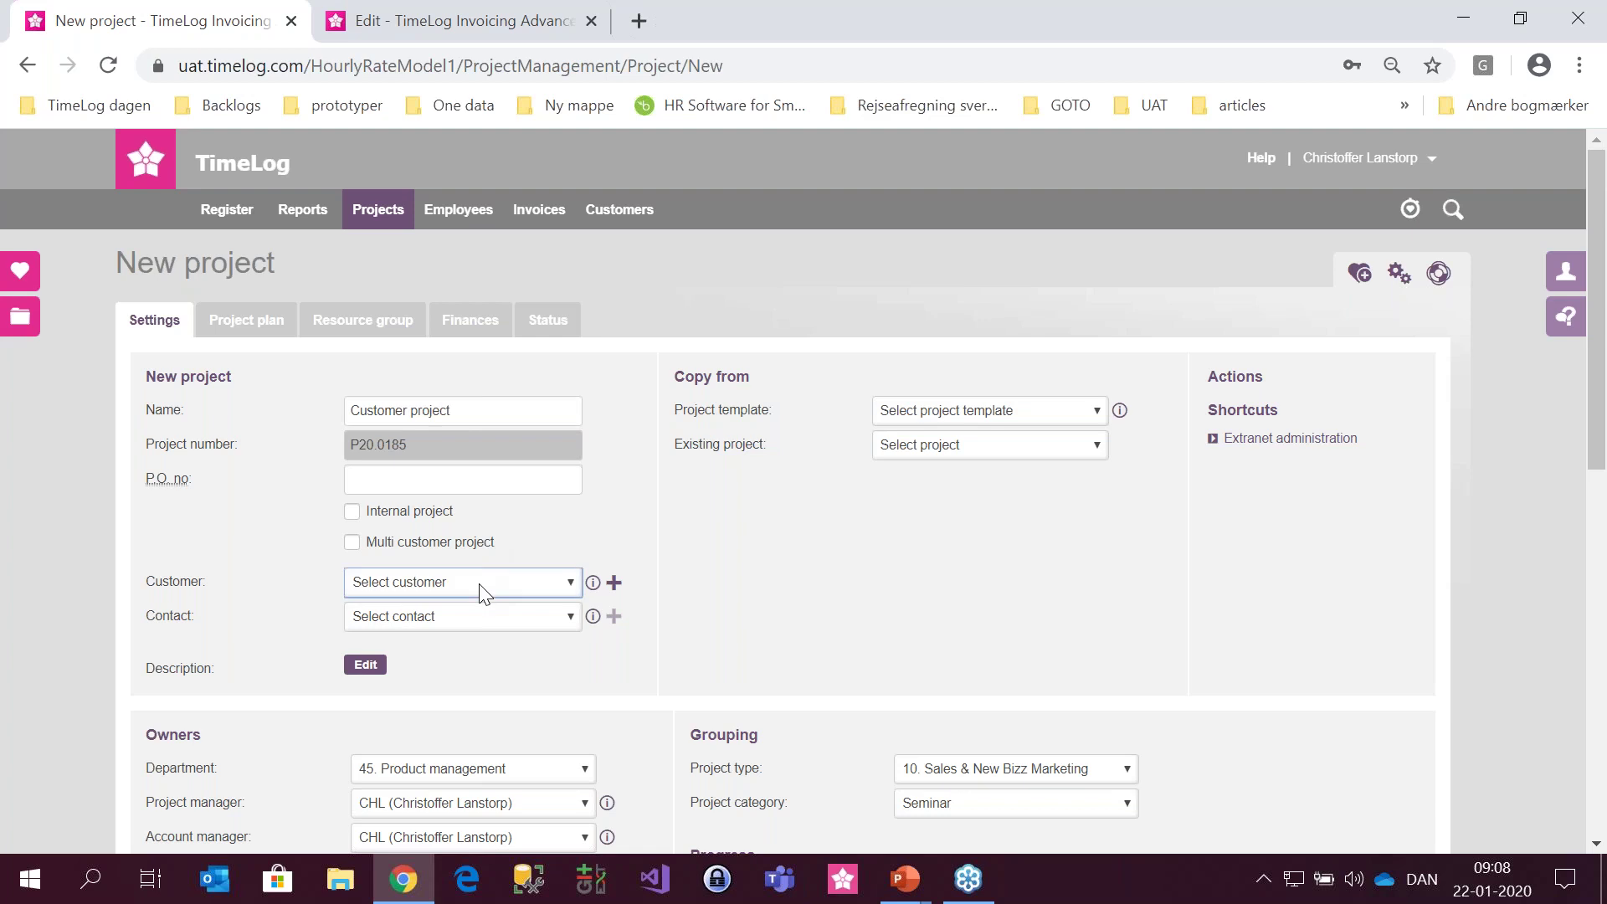
left_click(484, 593)
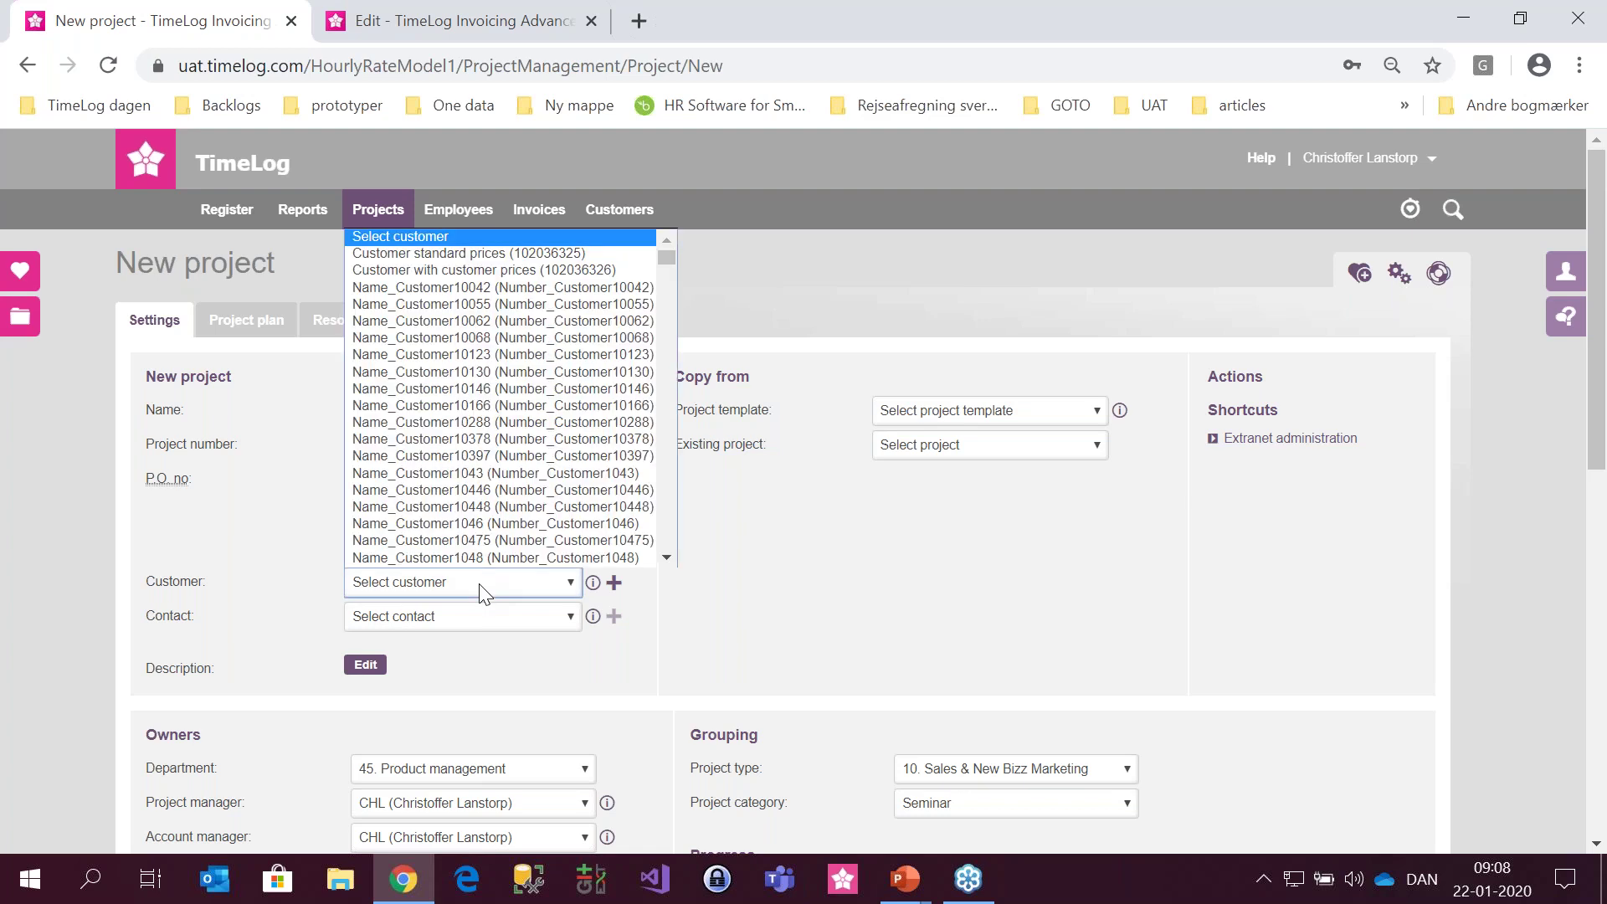
left_click(536, 278)
scroll(824, 452, "down", 3)
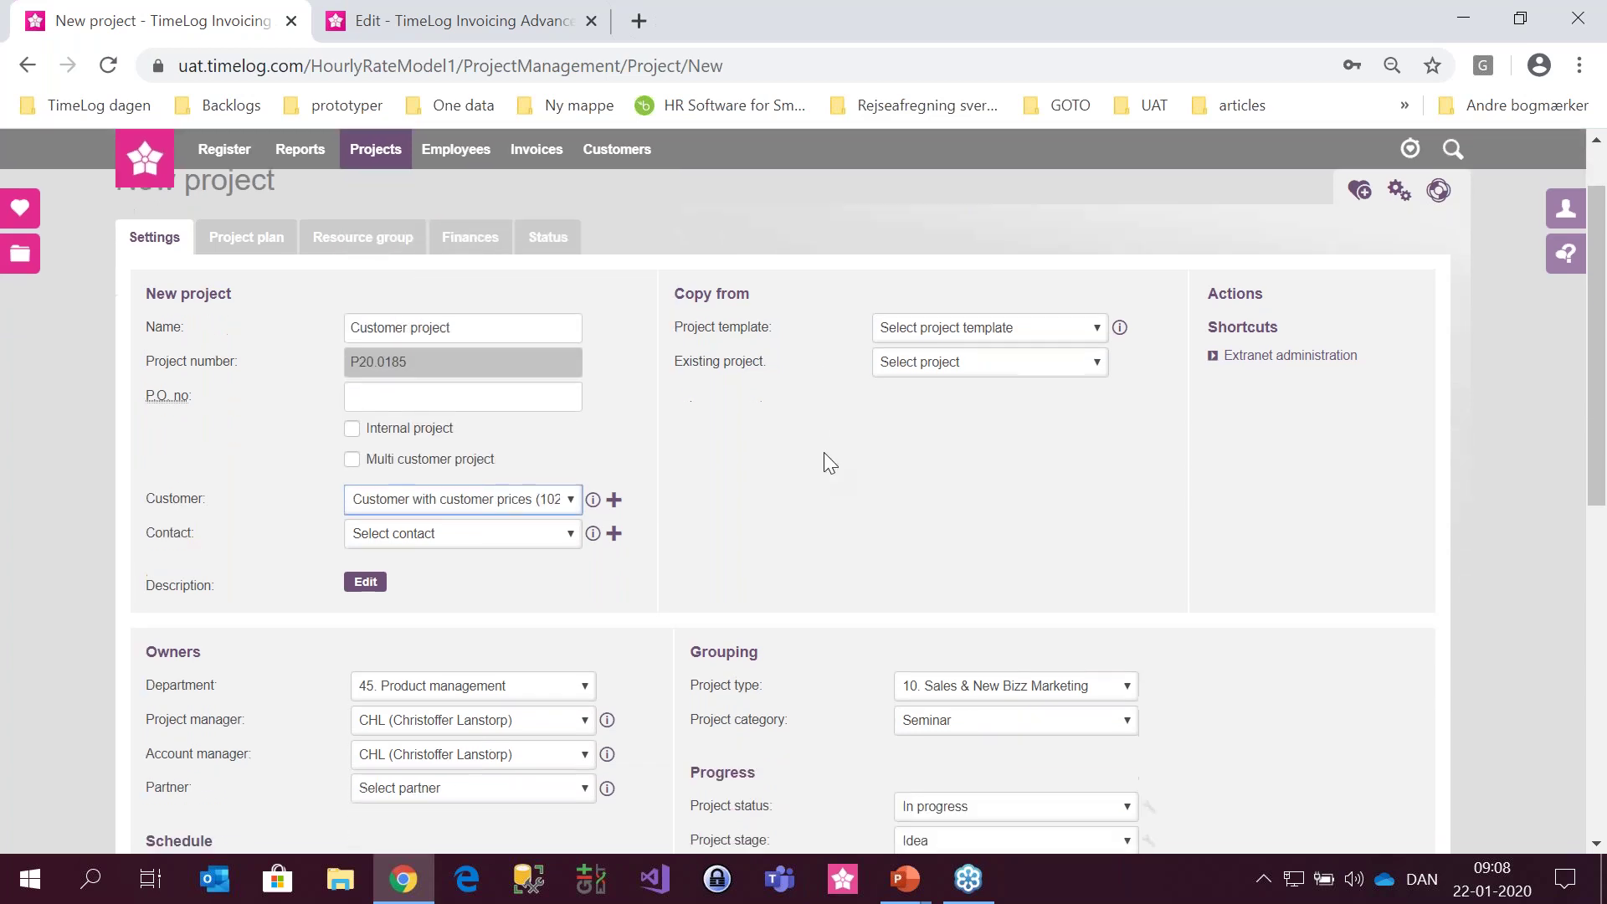
scroll(823, 452, "down", 5)
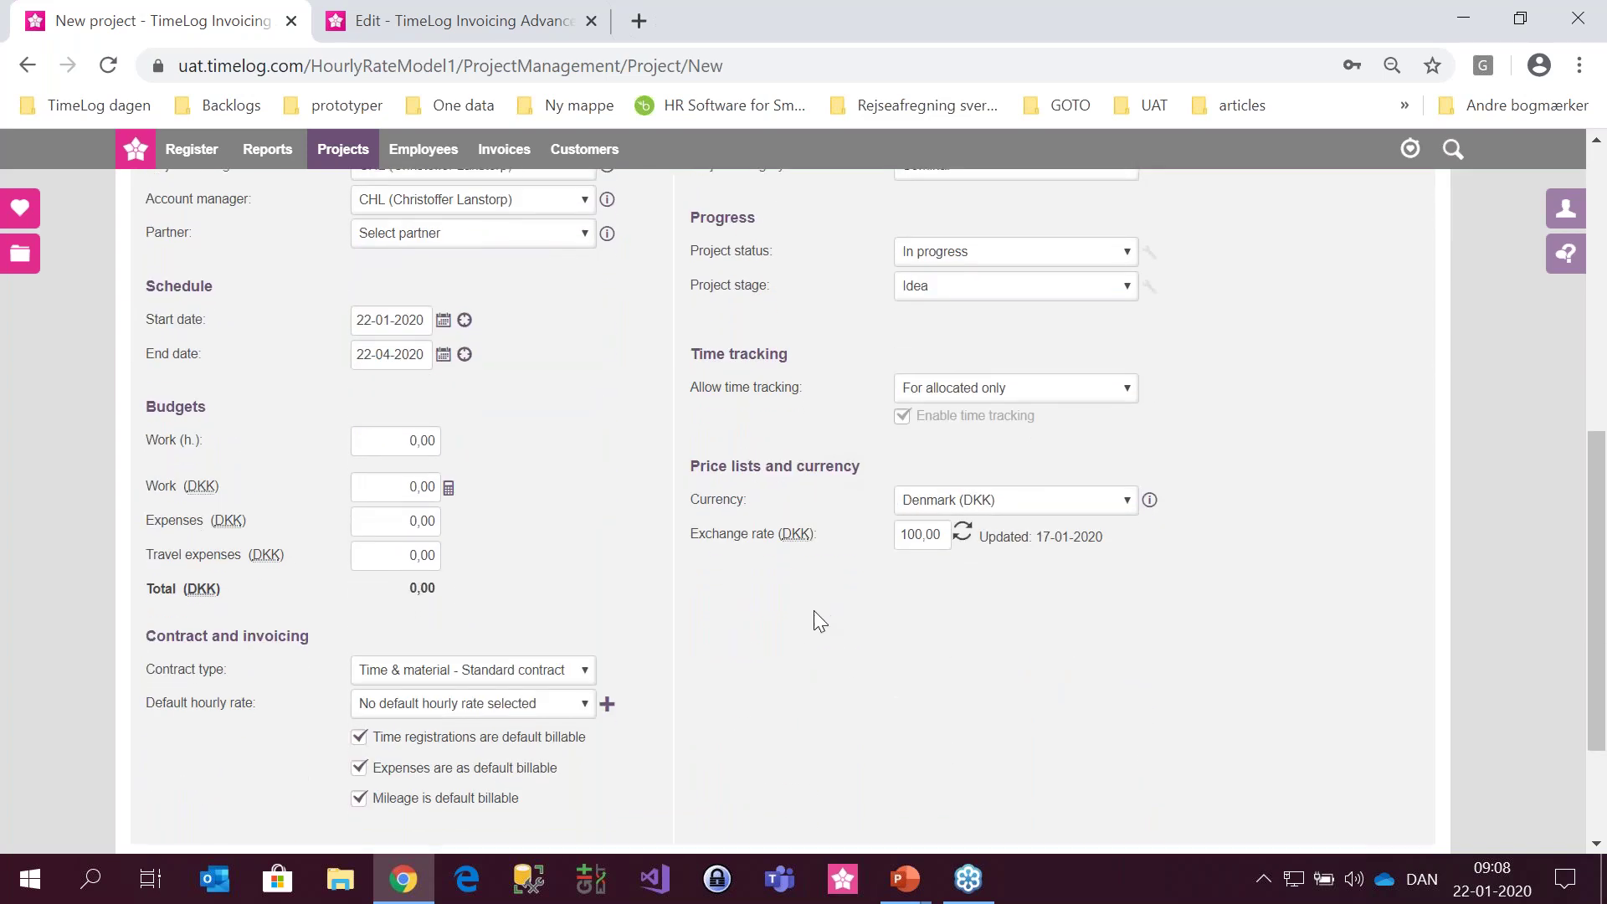
scroll(819, 621, "down", 1)
left_click(197, 822)
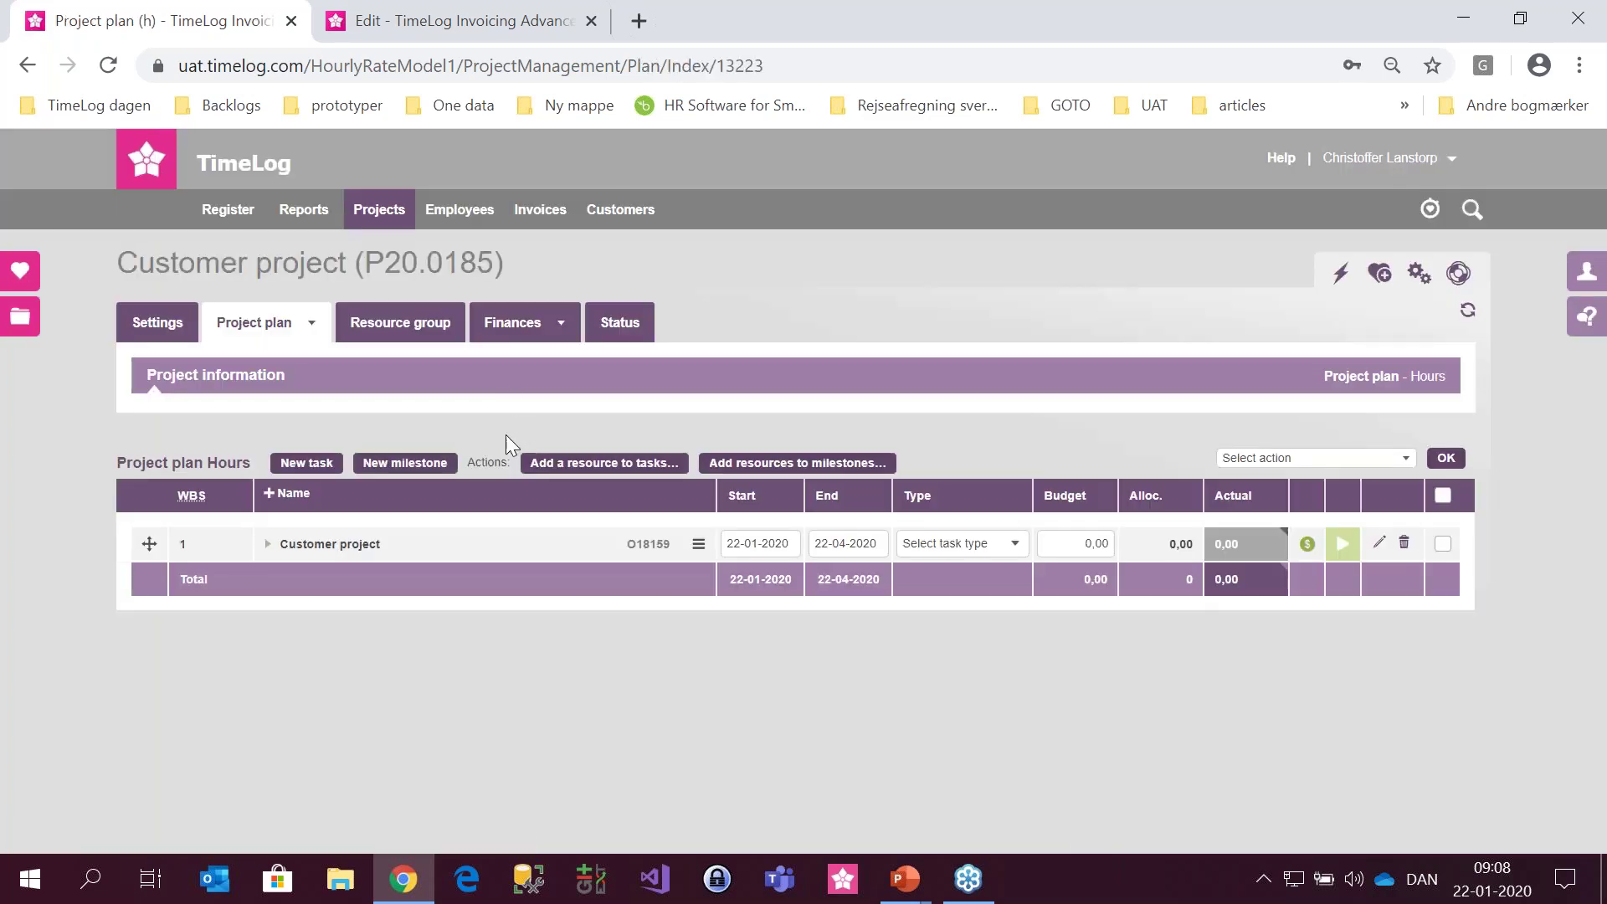
- Open the contract of Customer project and examine the types and amounts of its hourly rates
mouse_move(545, 326)
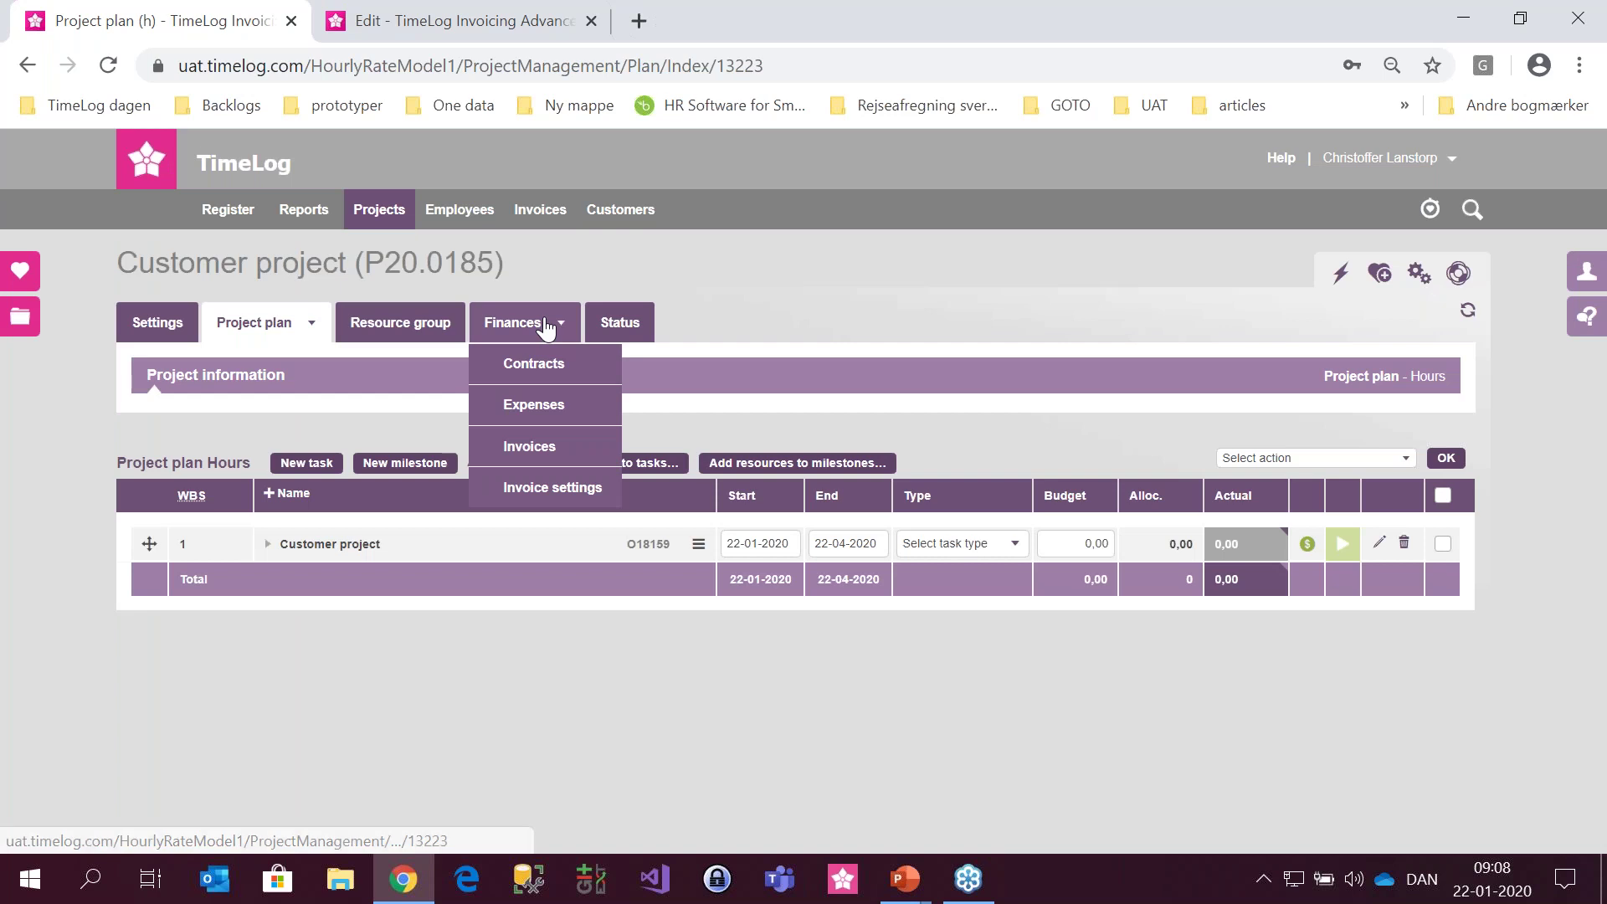
left_click(553, 368)
scroll(594, 541, "down", 5)
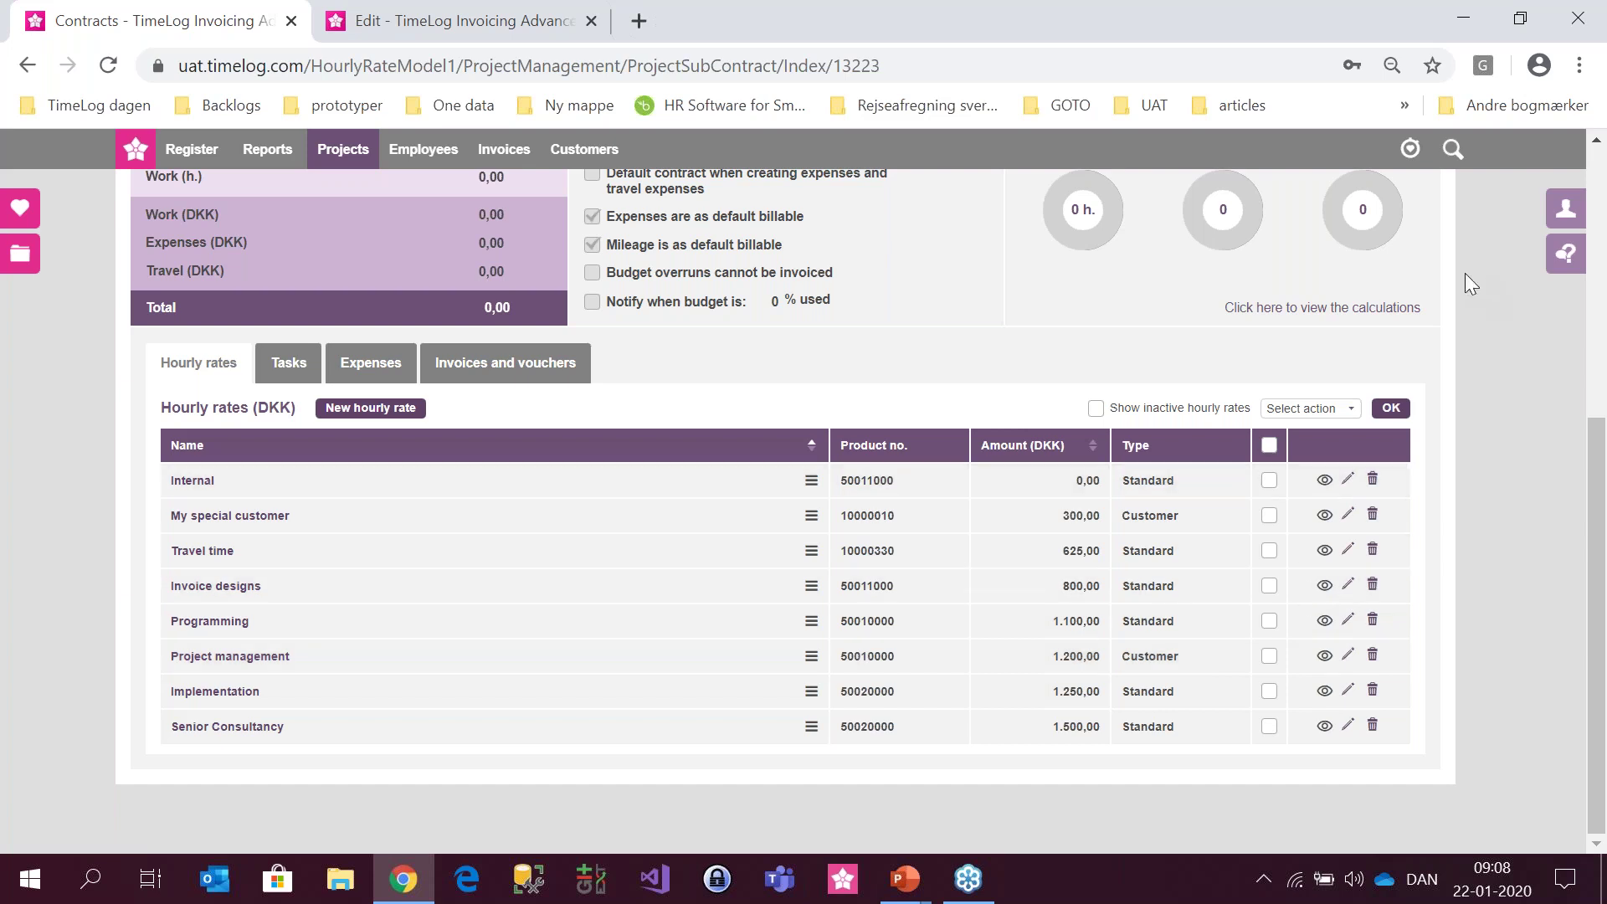
- Open the finance hourly rates in system administration and expand all standard rates to examine their Denmark and Sweden amounts
scroll(1379, 257, "up", 2)
scroll(1422, 251, "up", 3)
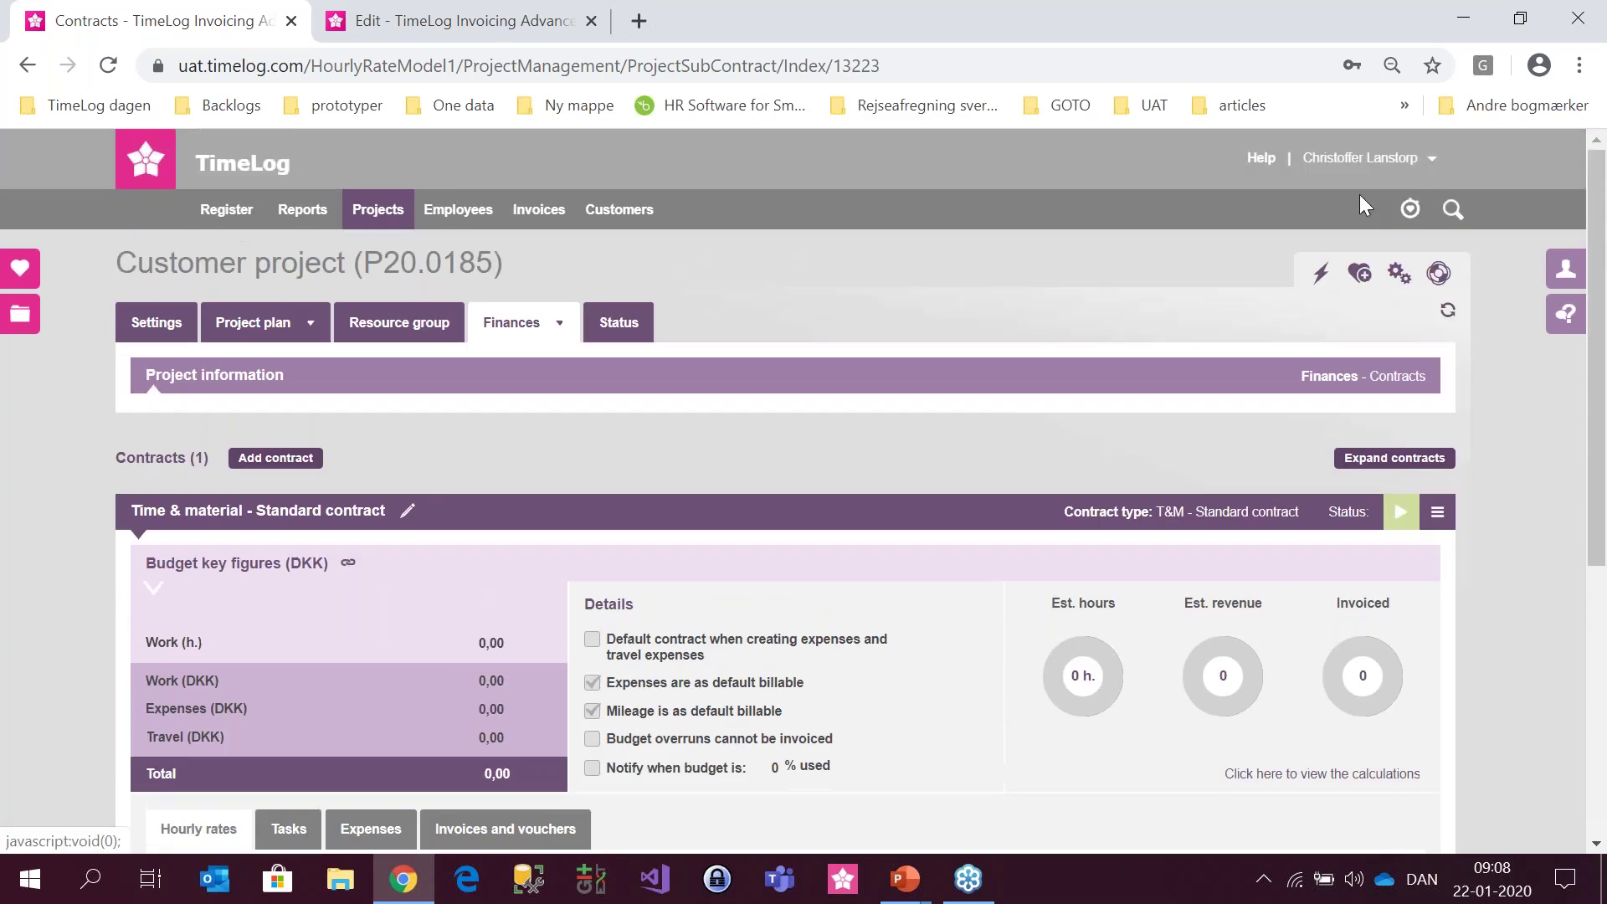
left_click(1431, 157)
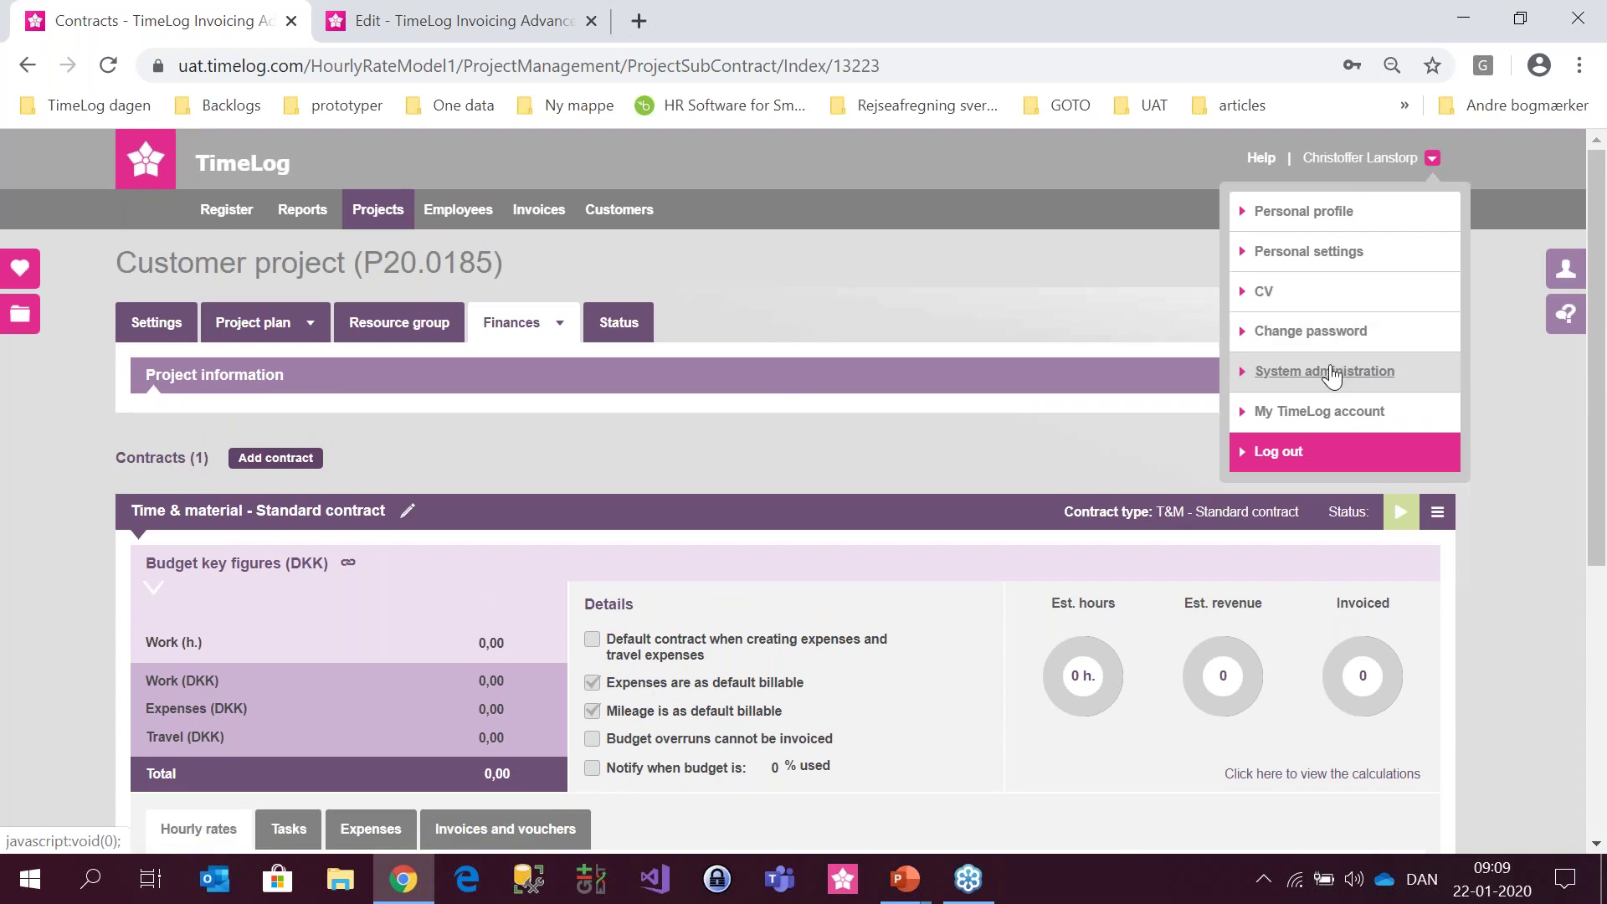
left_click(1331, 373)
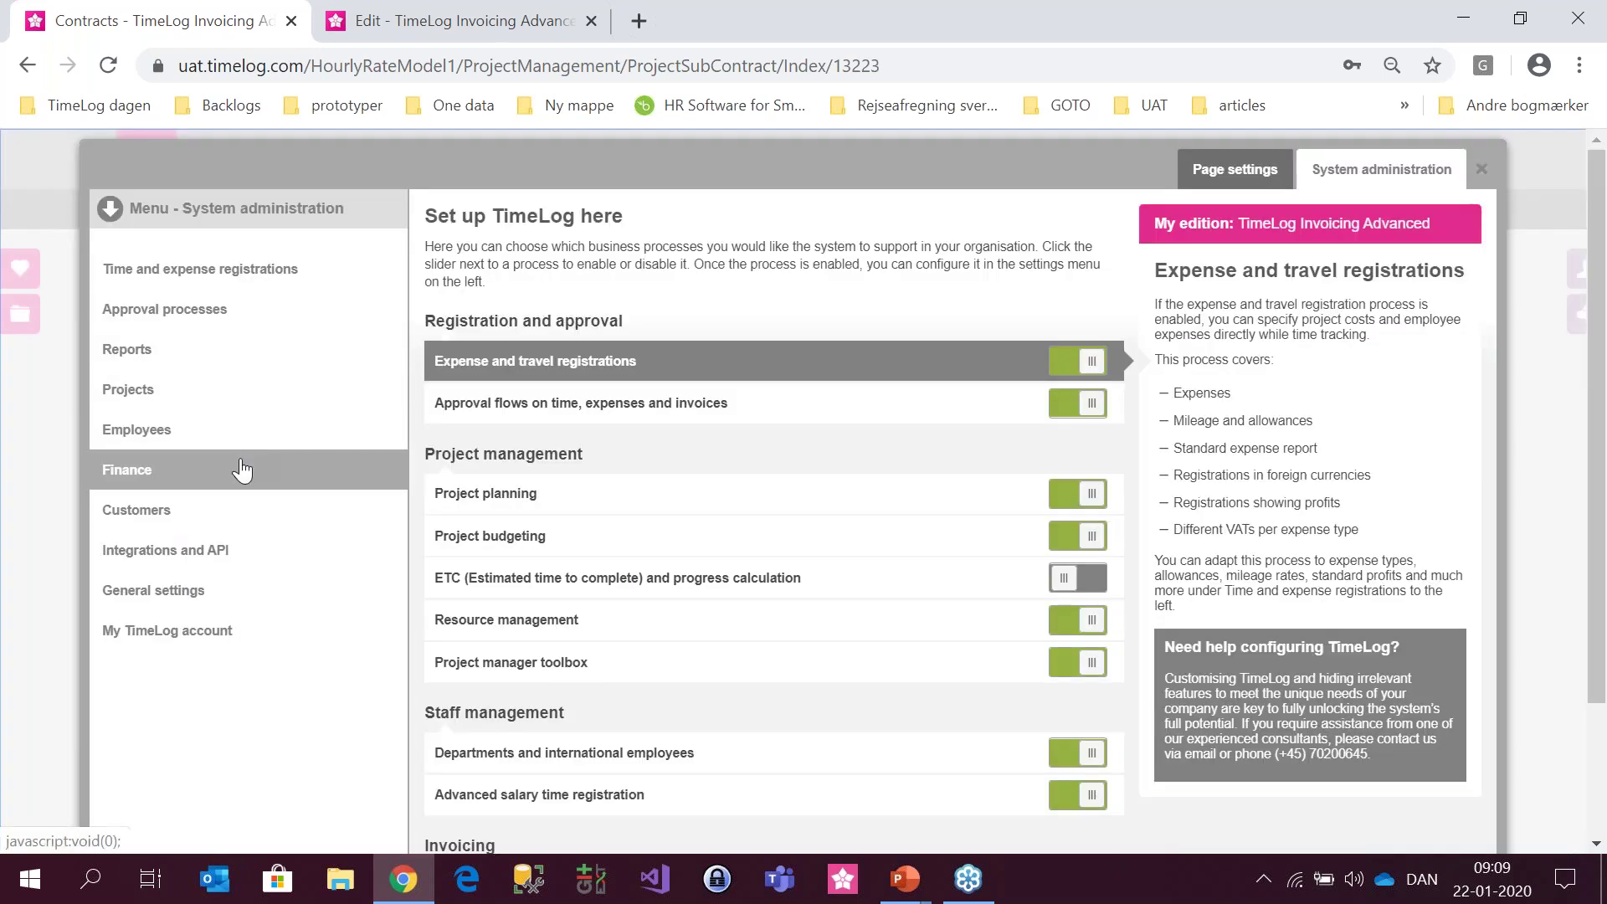
left_click(242, 469)
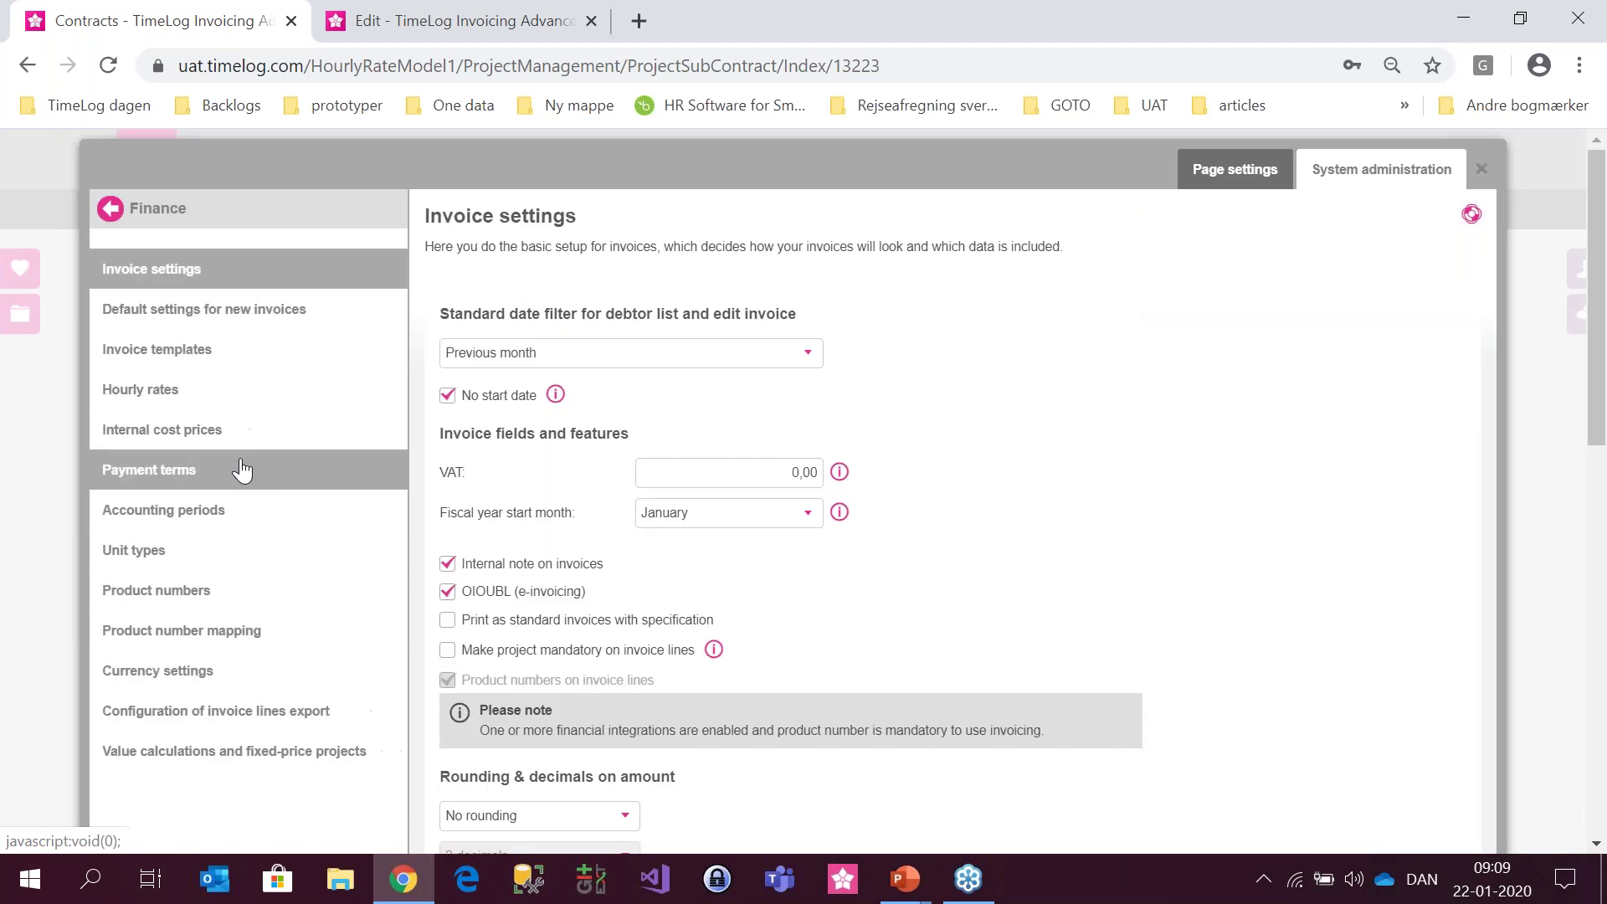
left_click(219, 400)
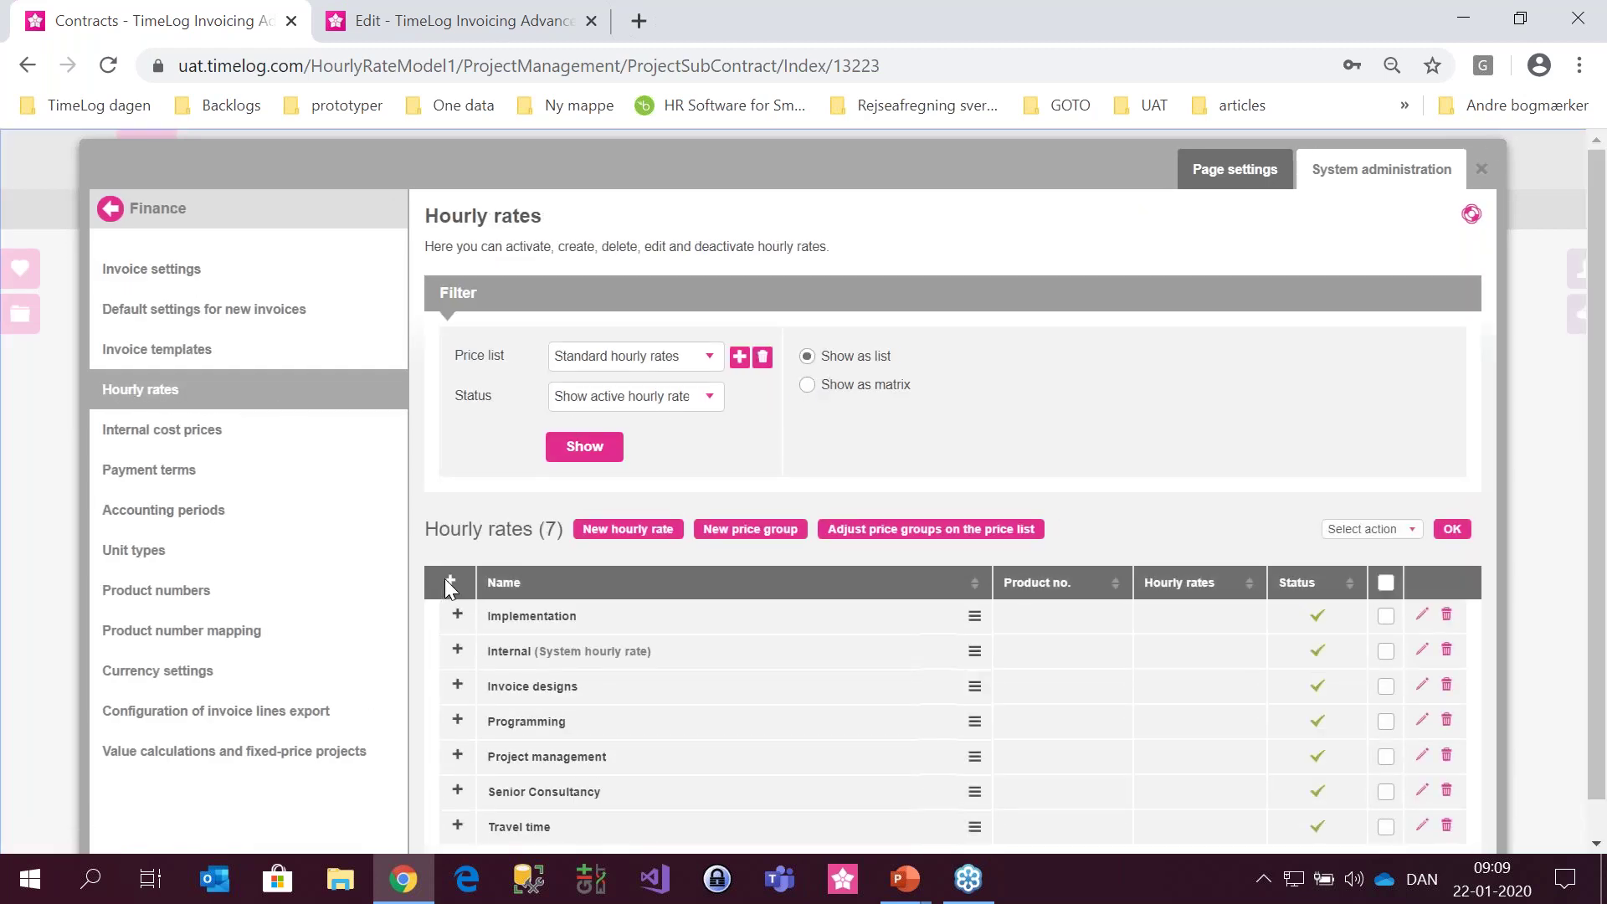
left_click(449, 581)
scroll(634, 575, "down", 5)
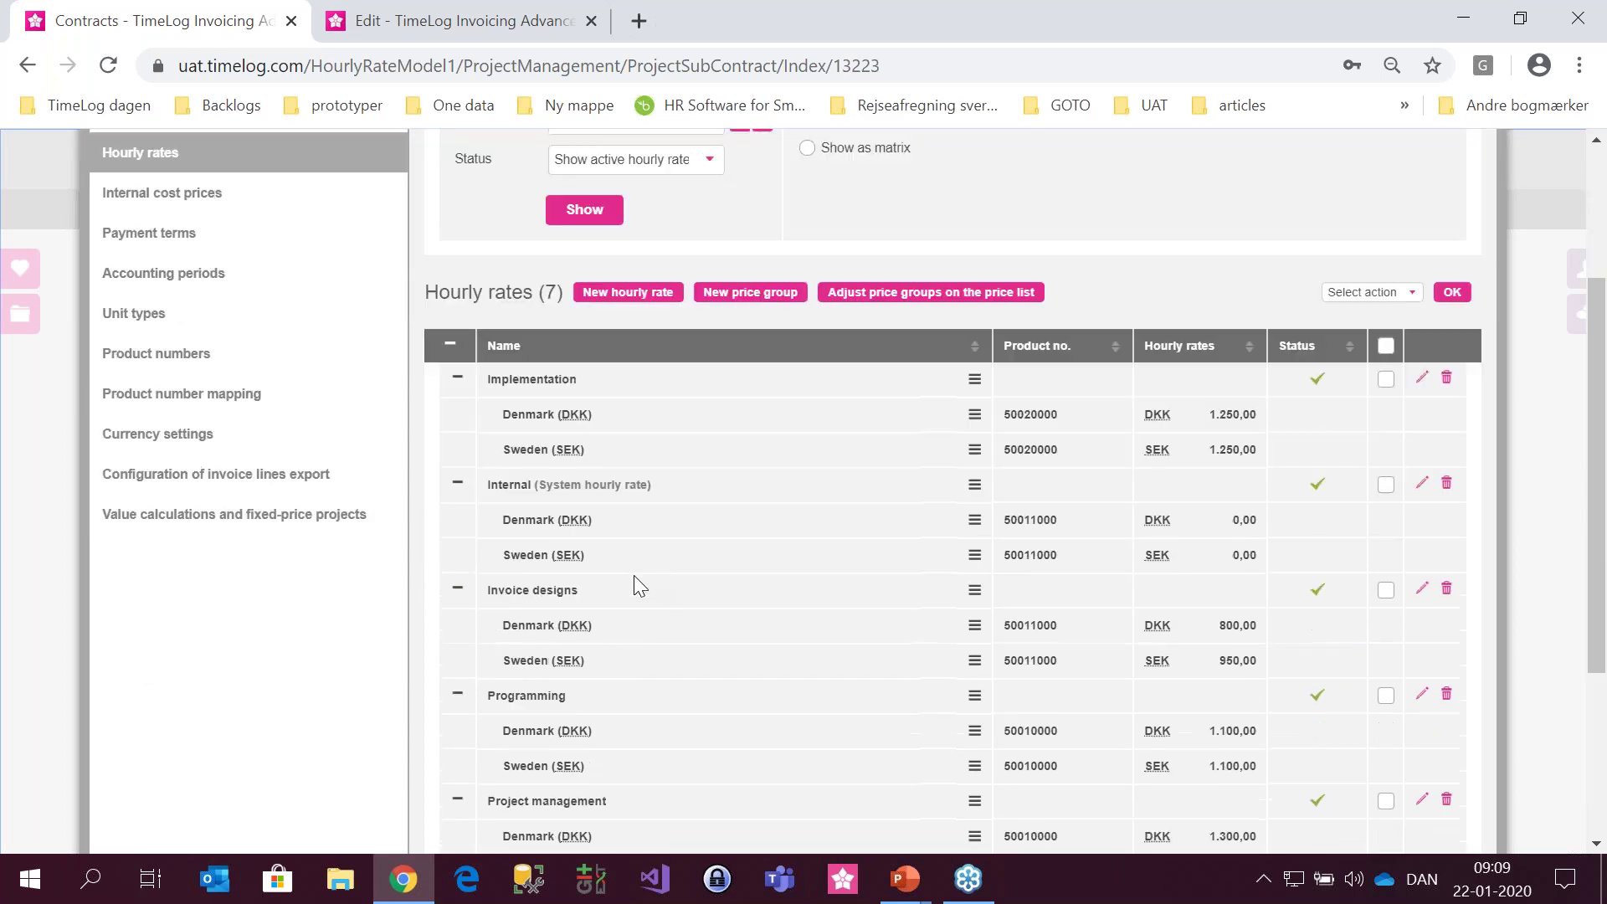
scroll(635, 575, "up", 4)
scroll(667, 325, "up", 1)
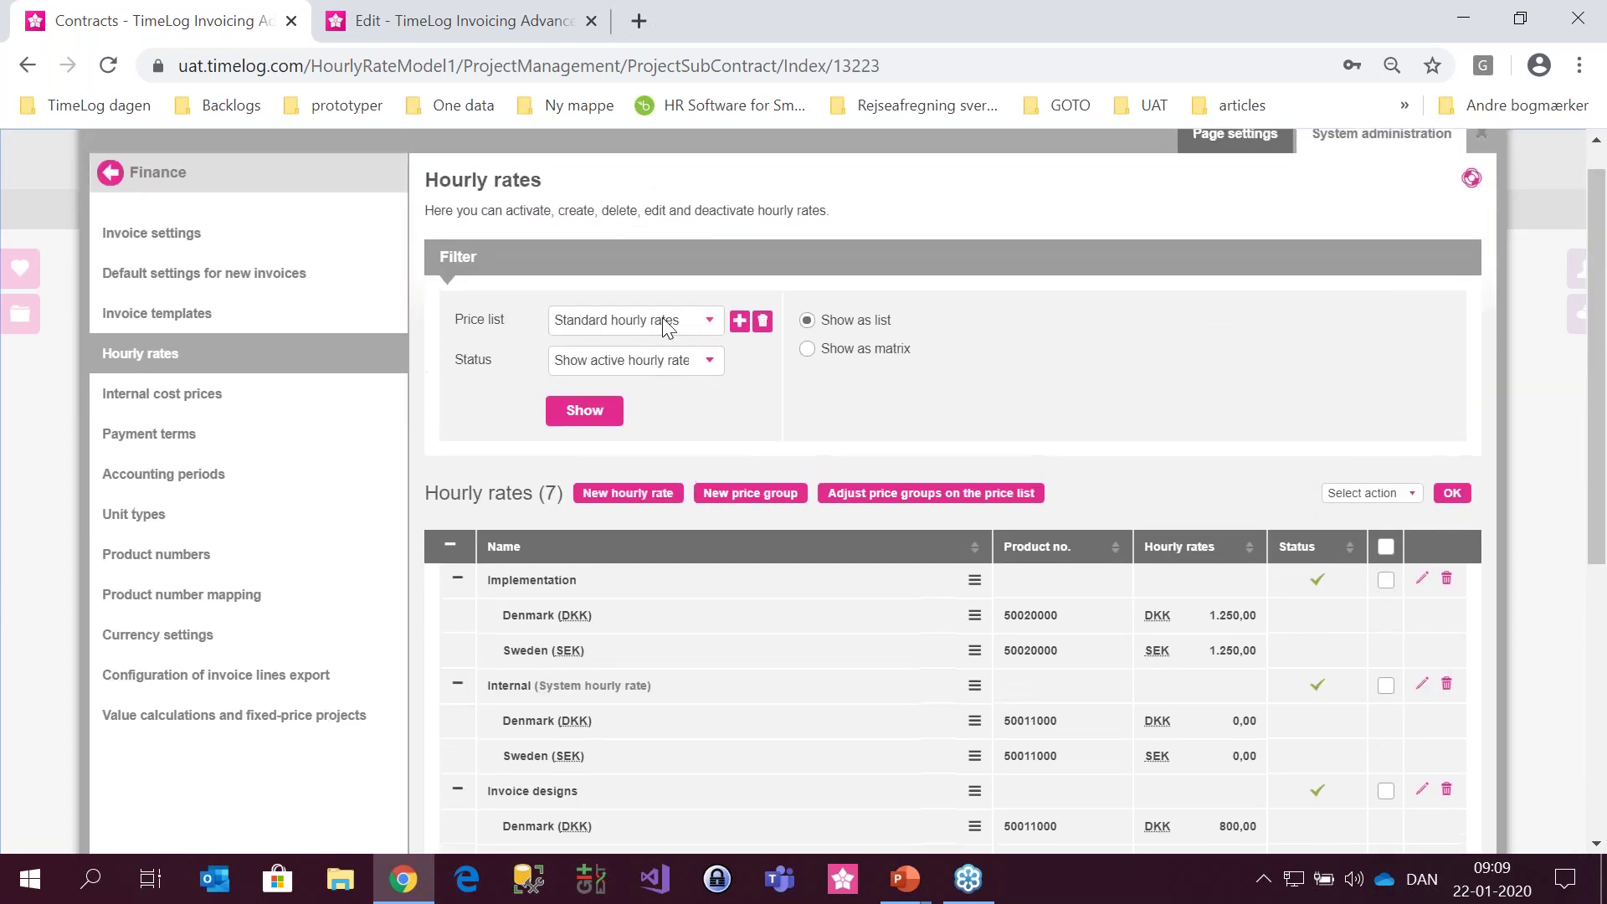
- Show the price list for Customer with customer prices, examine all its expanded hourly rates, and leave system administration
left_click(667, 320)
left_click(660, 381)
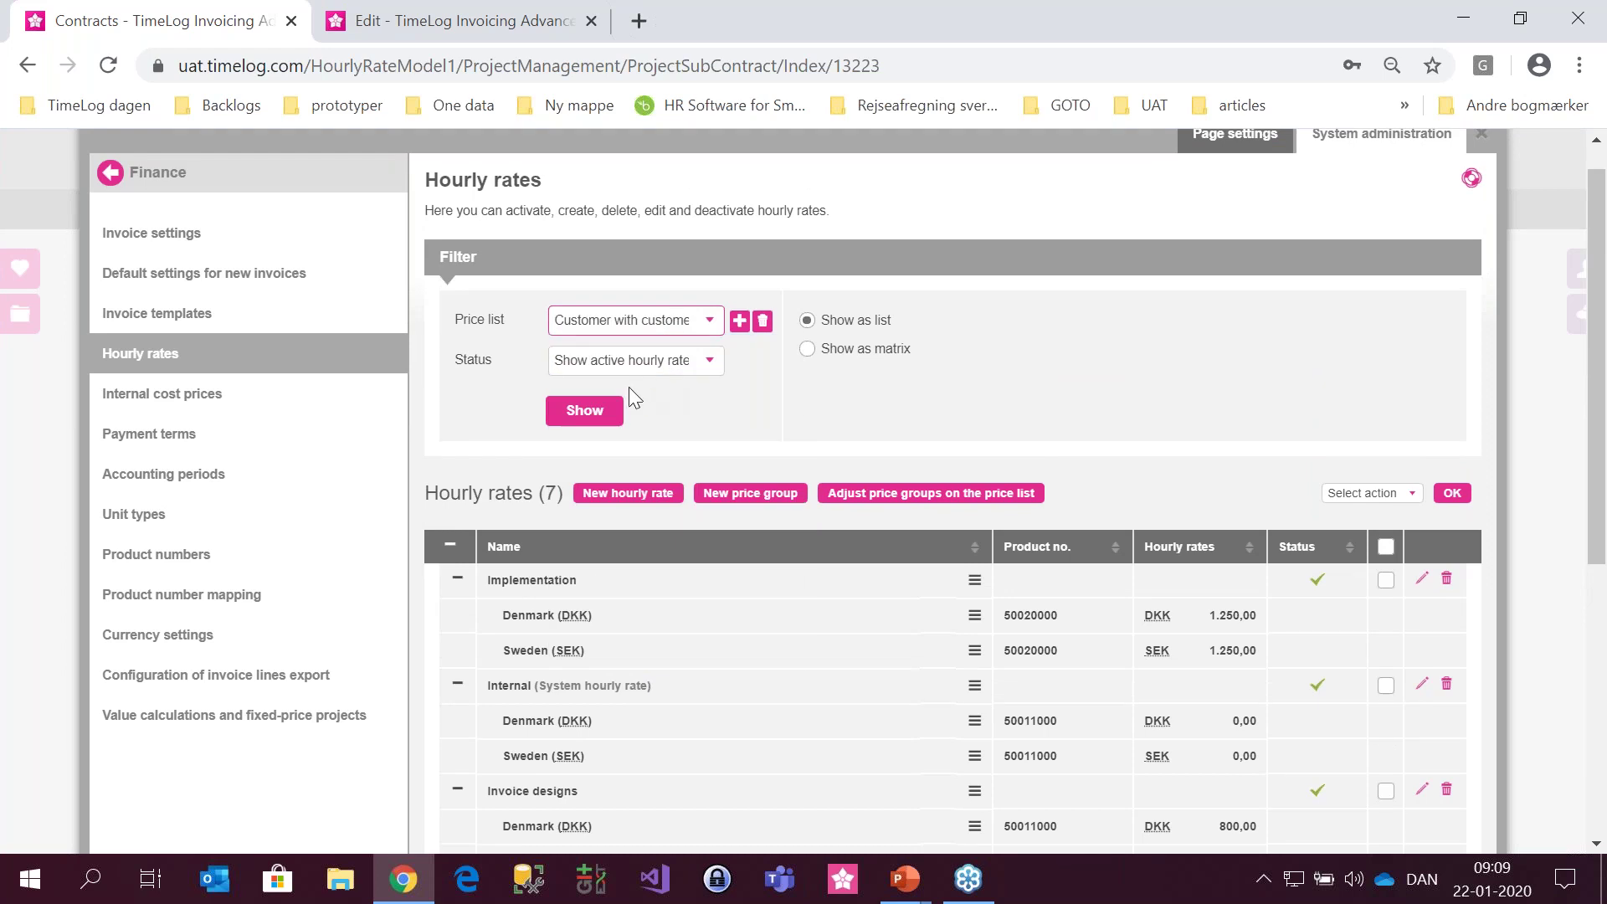
left_click(584, 411)
scroll(658, 544, "down", 1)
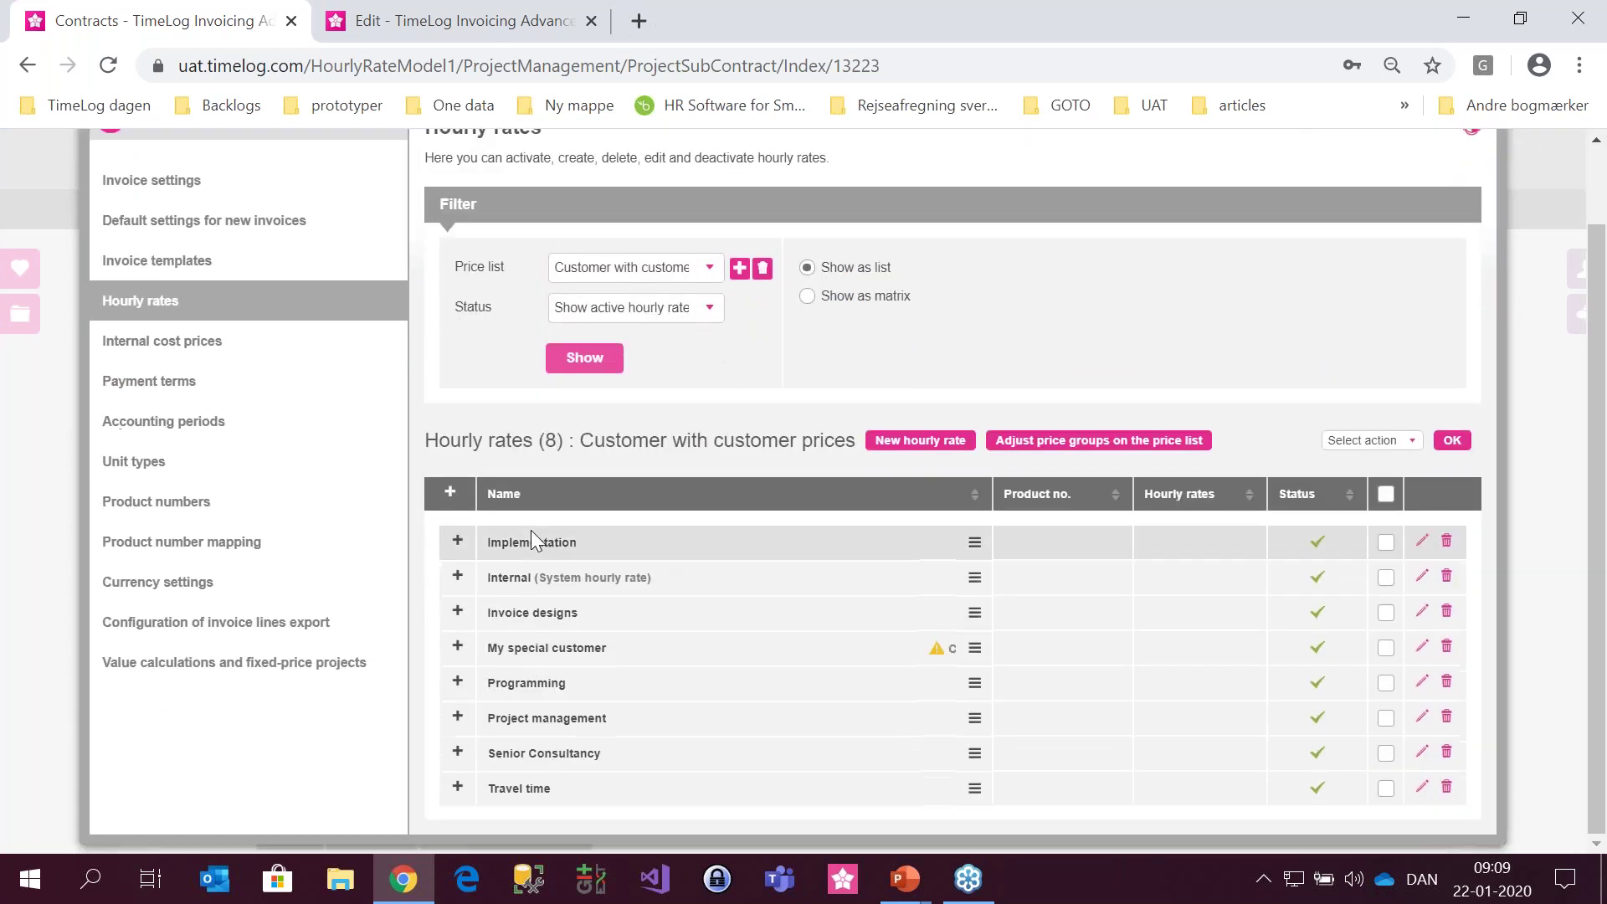
left_click(455, 502)
scroll(672, 559, "down", 6)
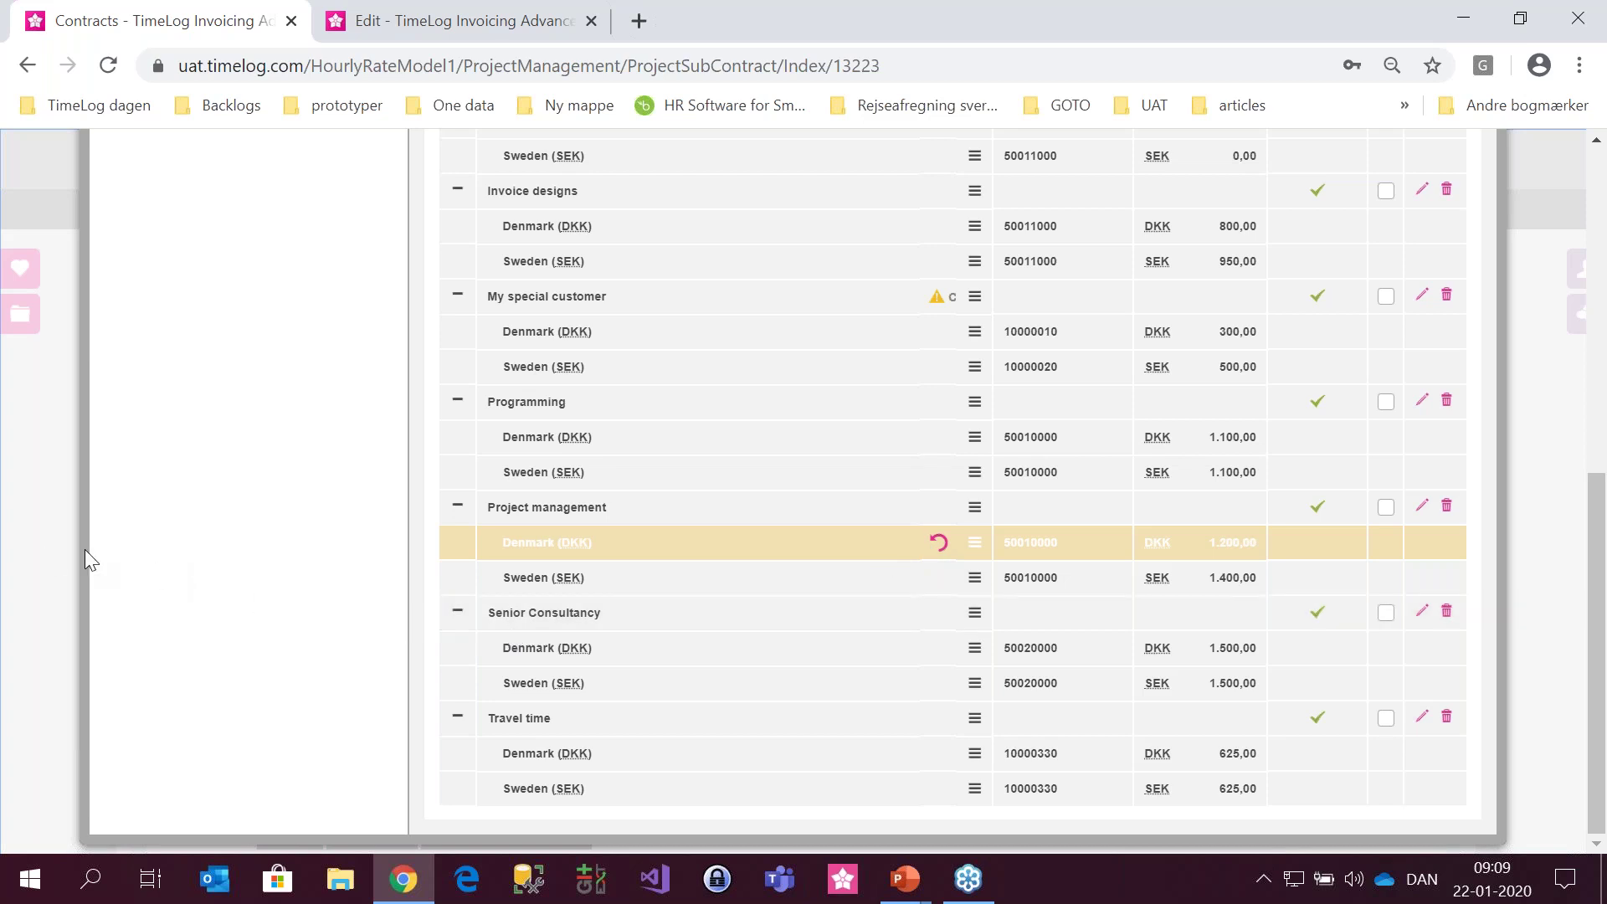
left_click(38, 549)
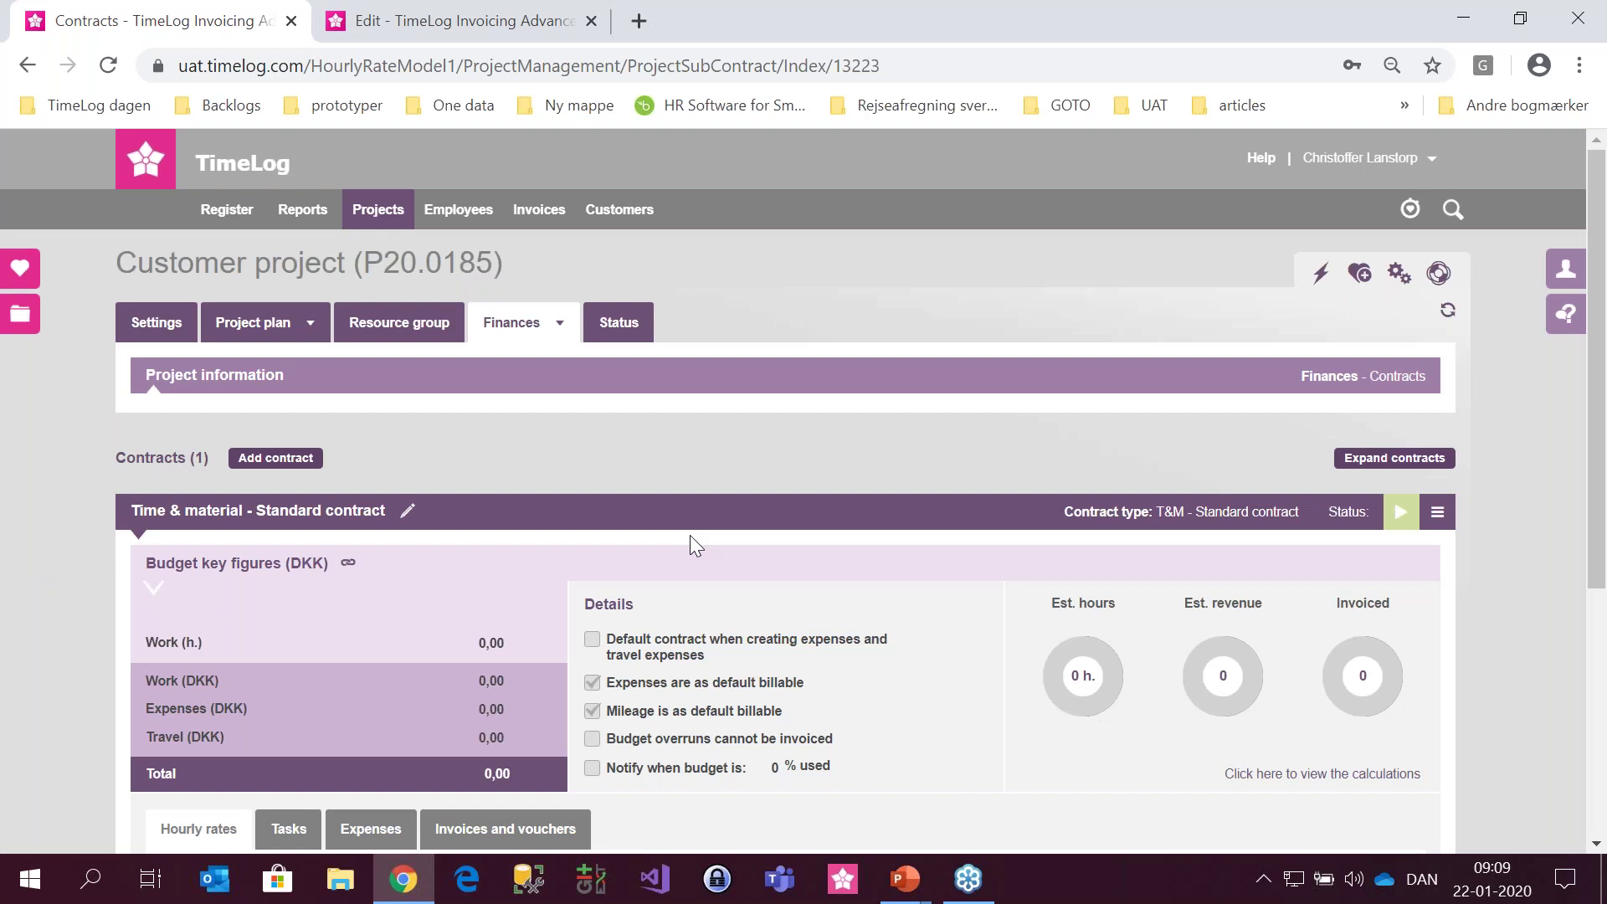
scroll(689, 535, "down", 2)
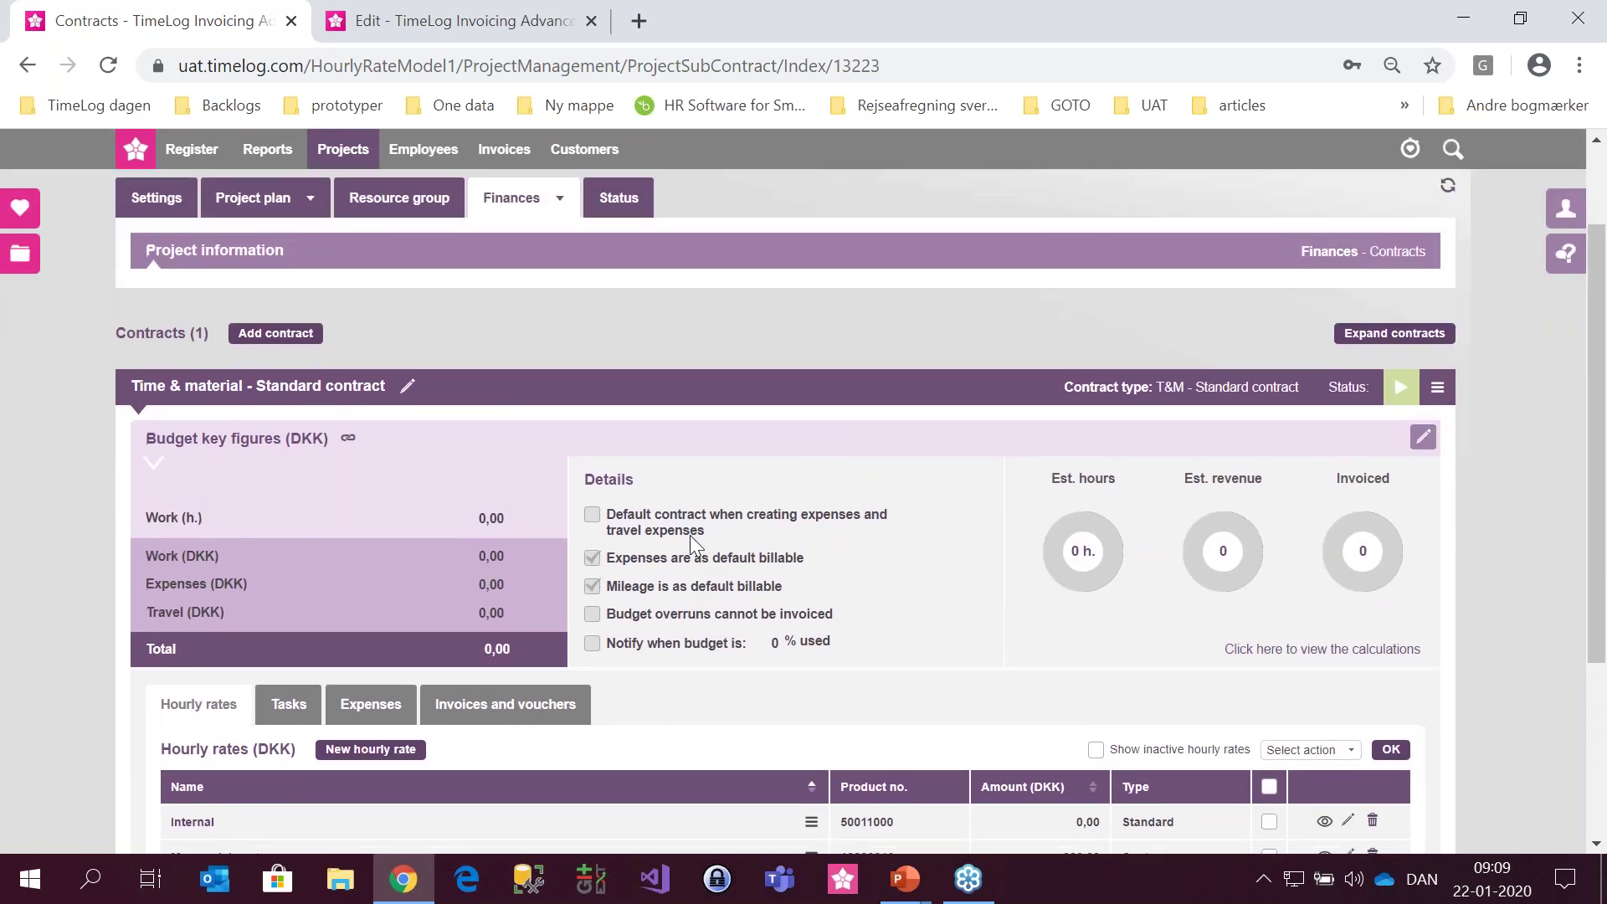
scroll(691, 543, "up", 1)
scroll(691, 543, "down", 2)
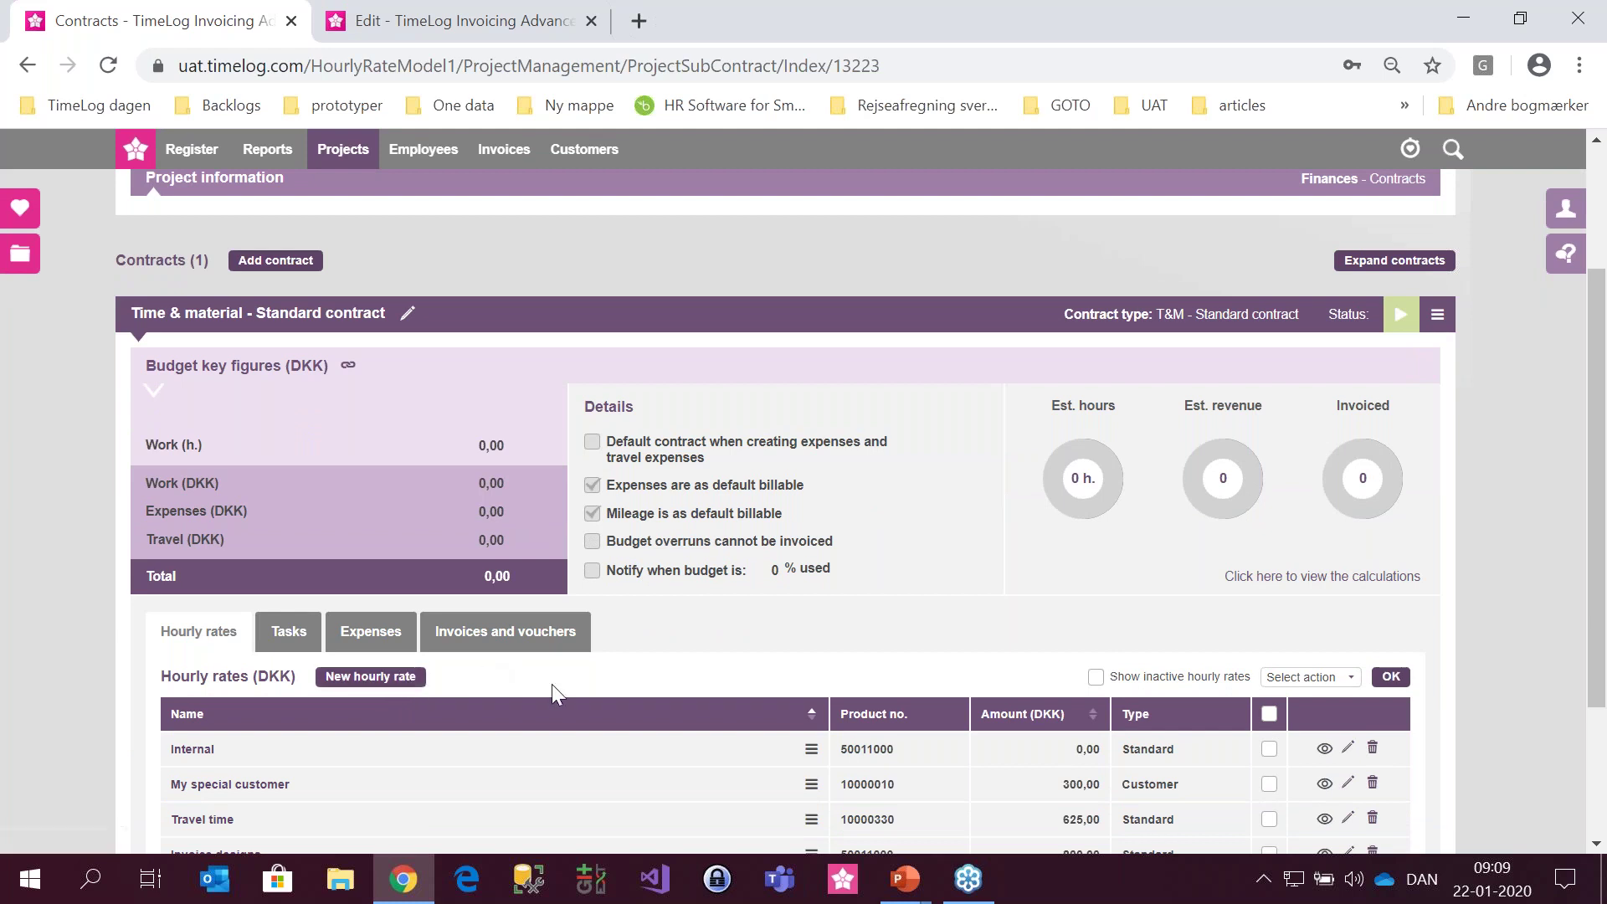
scroll(550, 684, "up", 3)
- In the settings of Customer project, start a new default hourly rate named "Project stanard price"
left_click(147, 324)
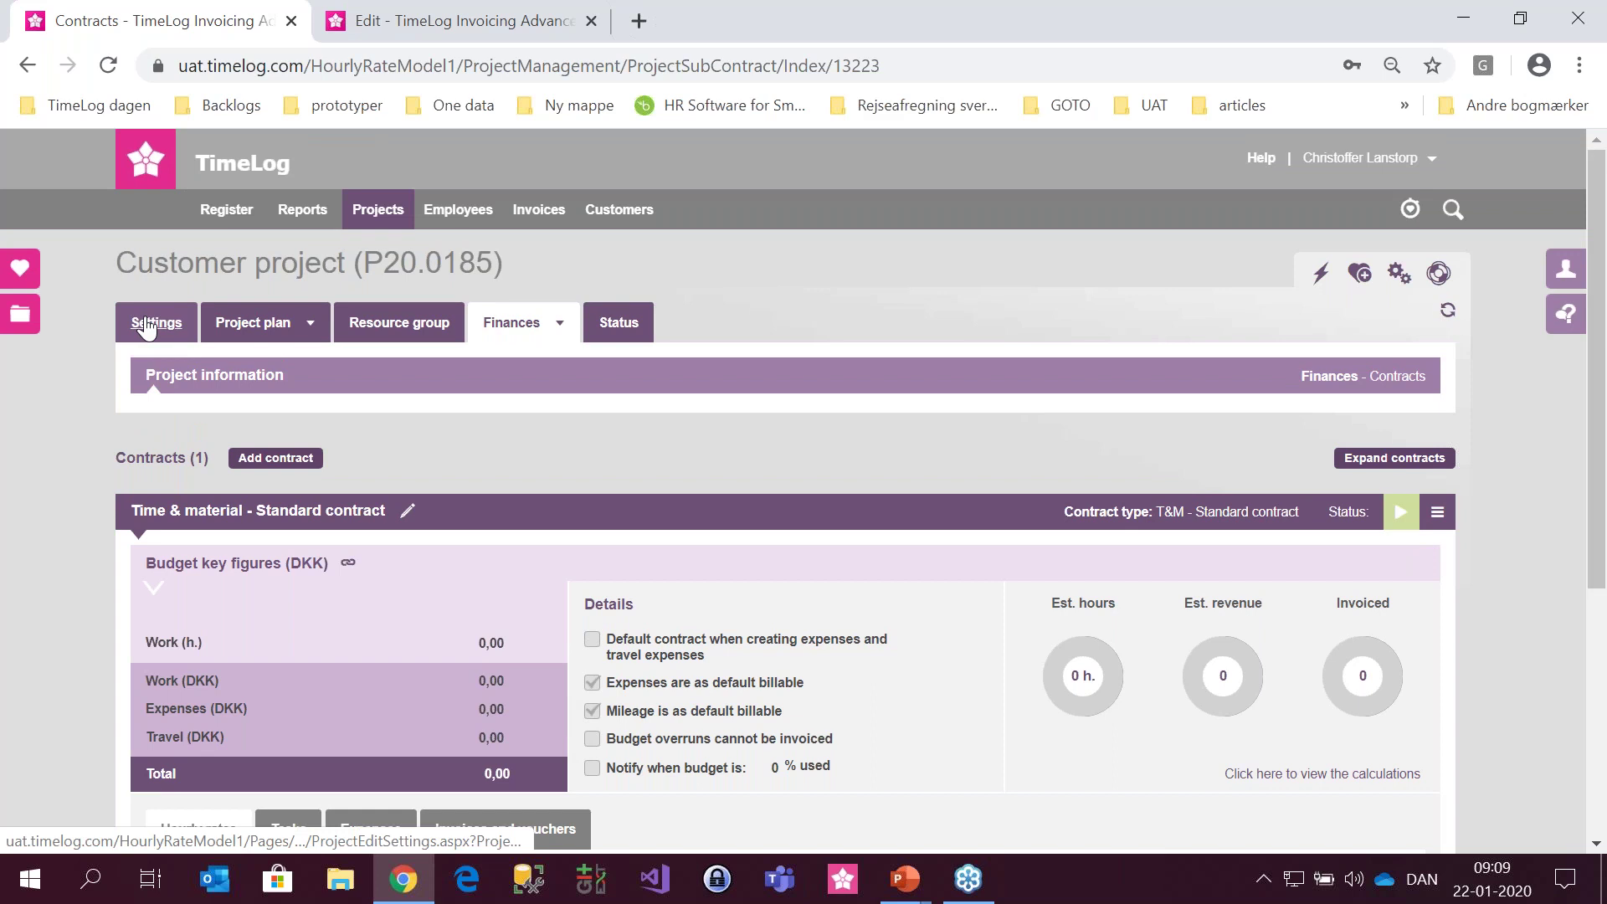
scroll(284, 465, "down", 8)
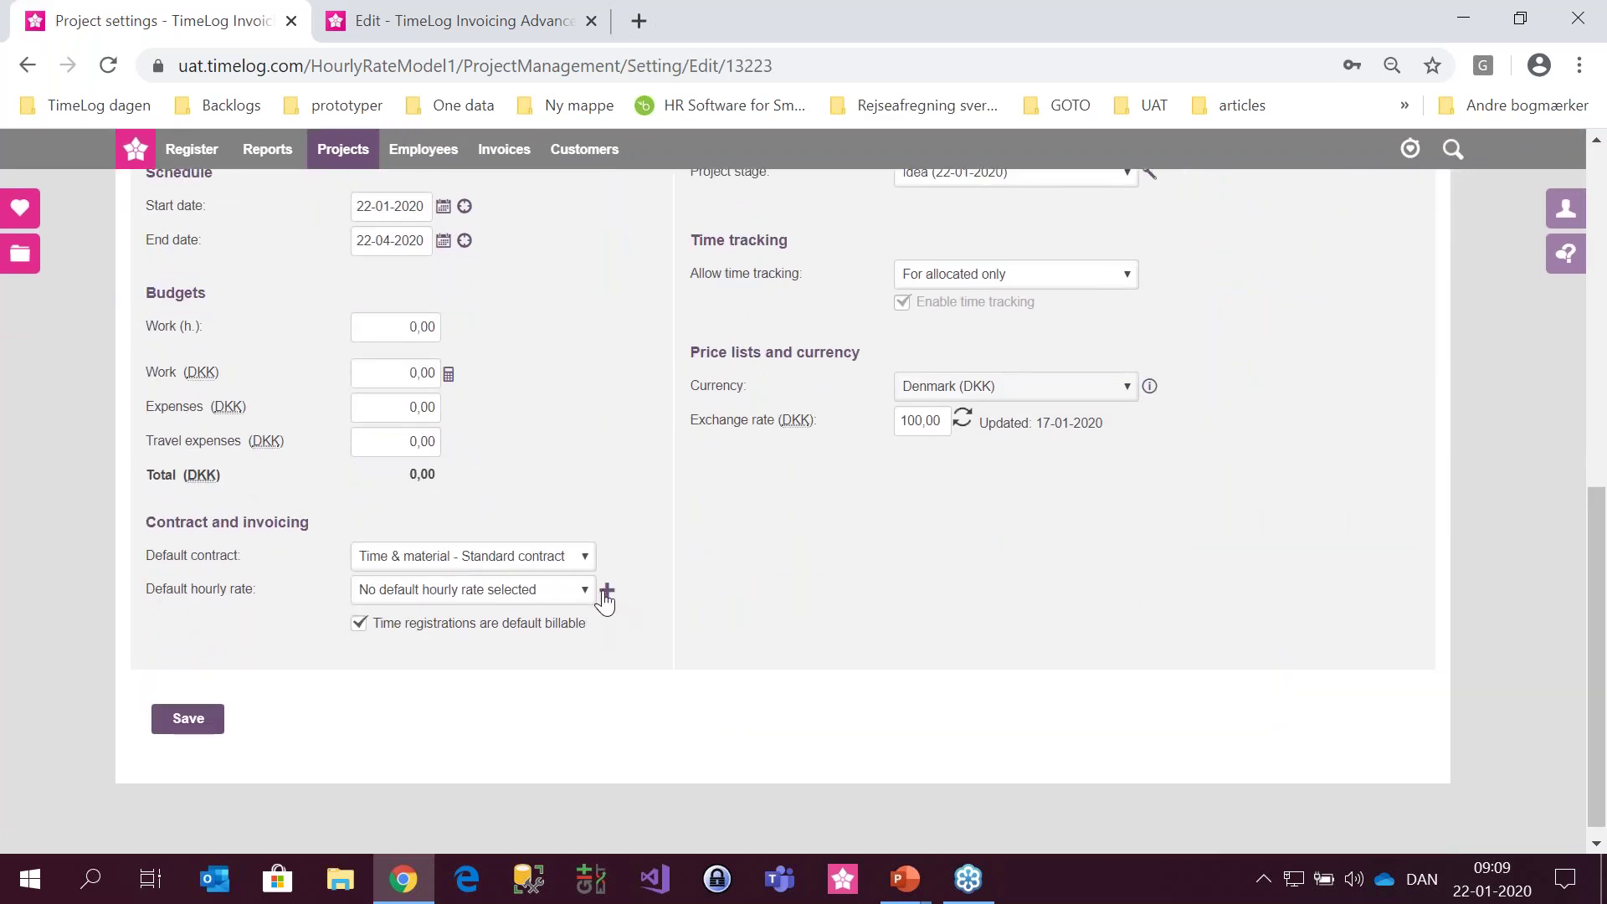
left_click(607, 589)
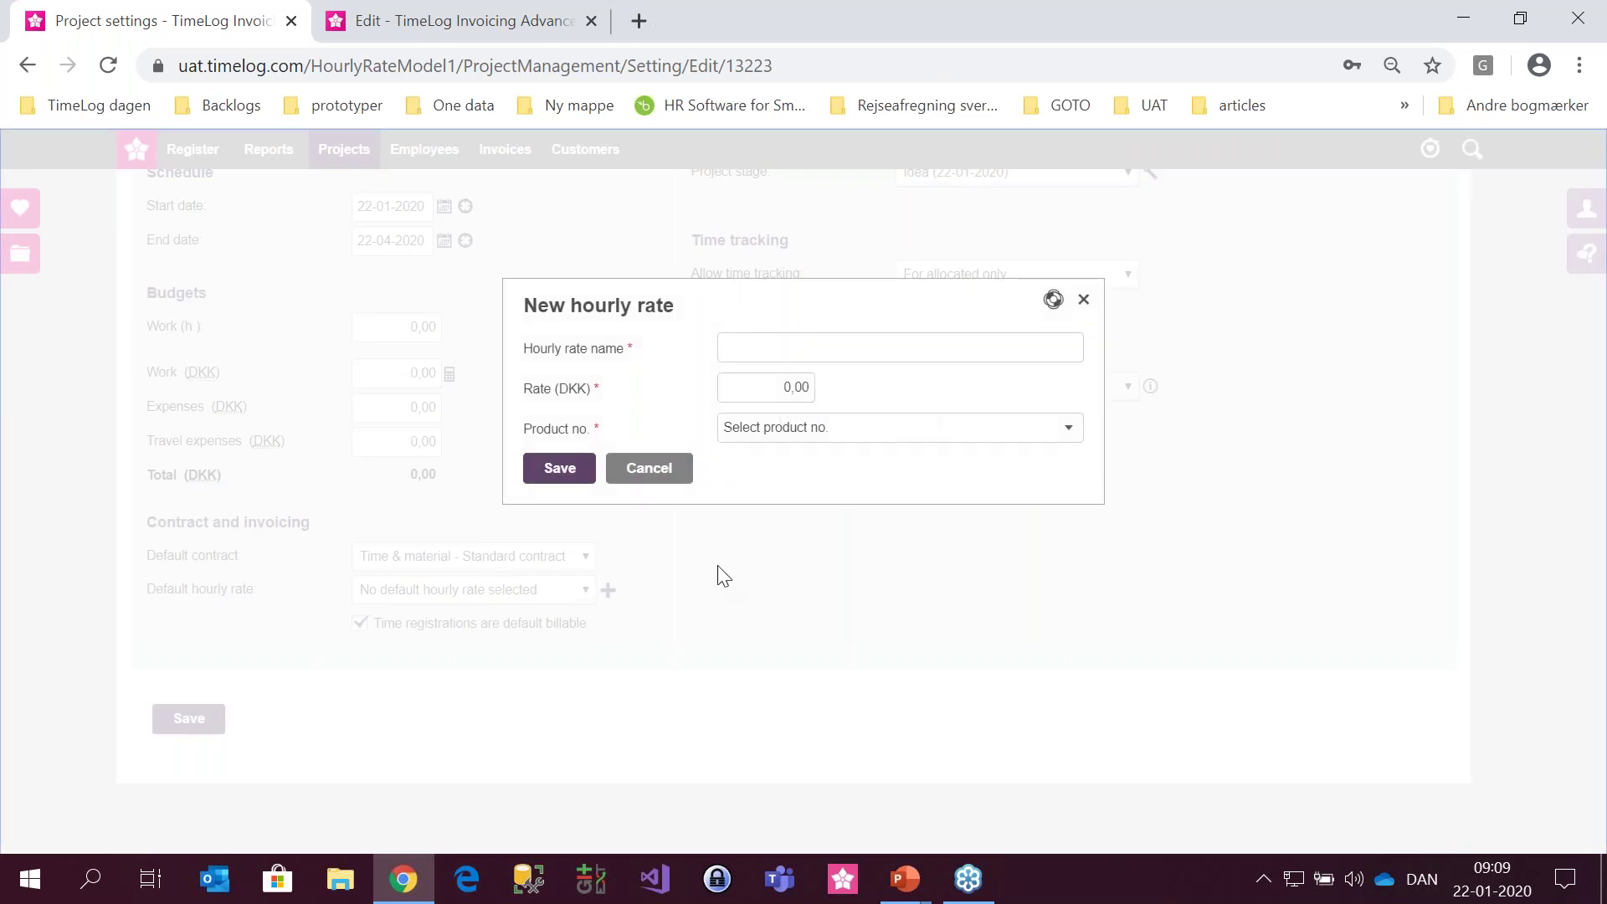
left_click(866, 347)
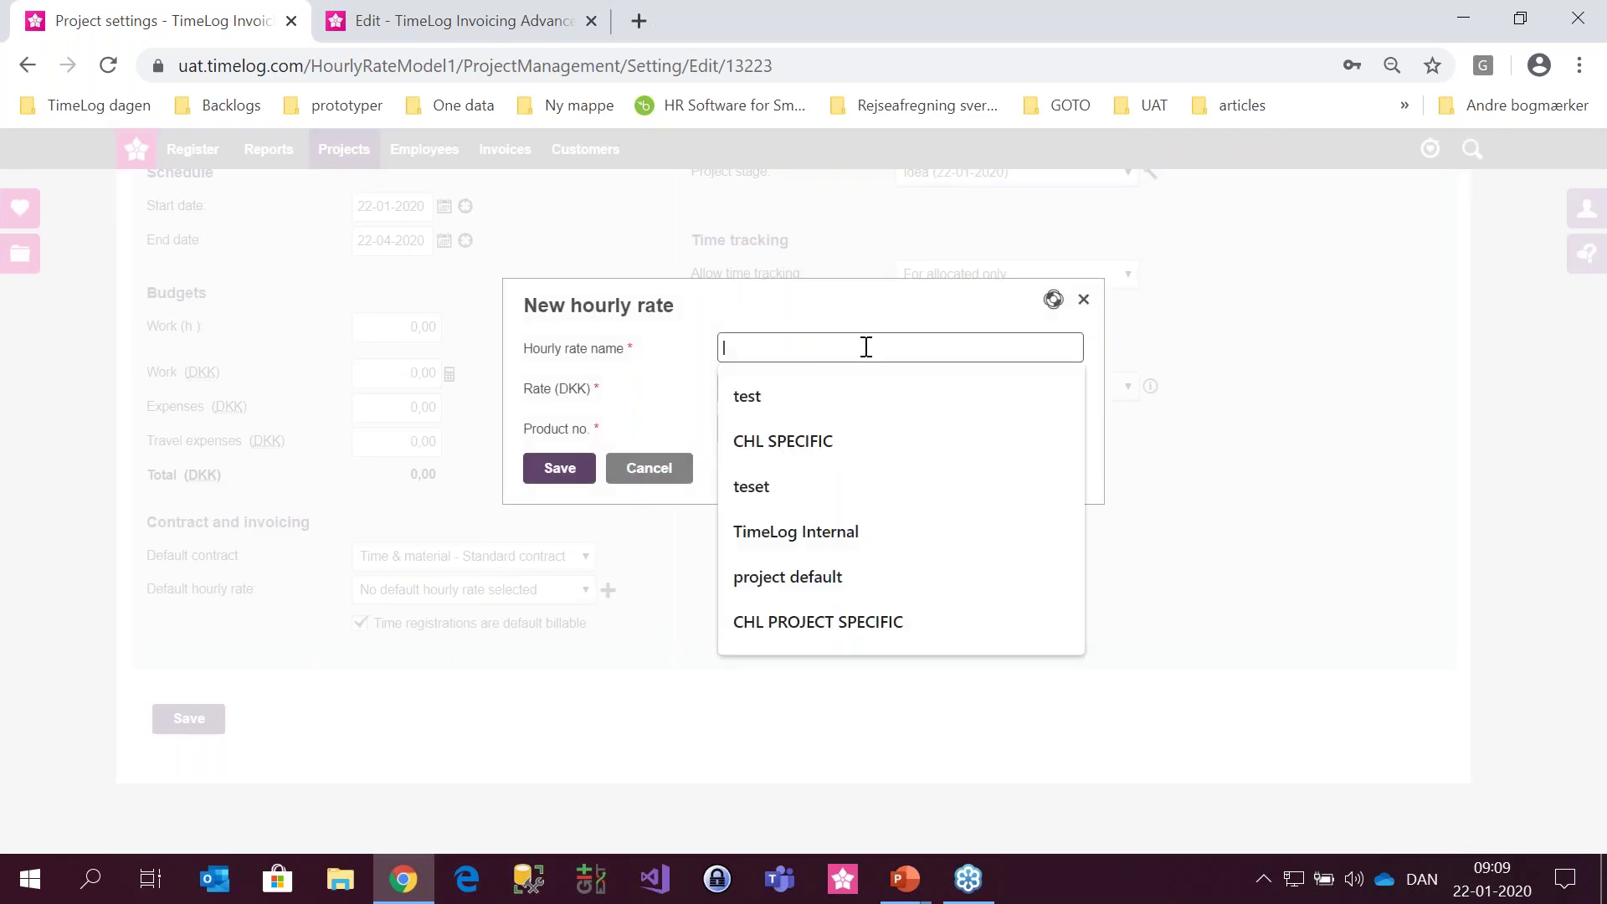
type("Project")
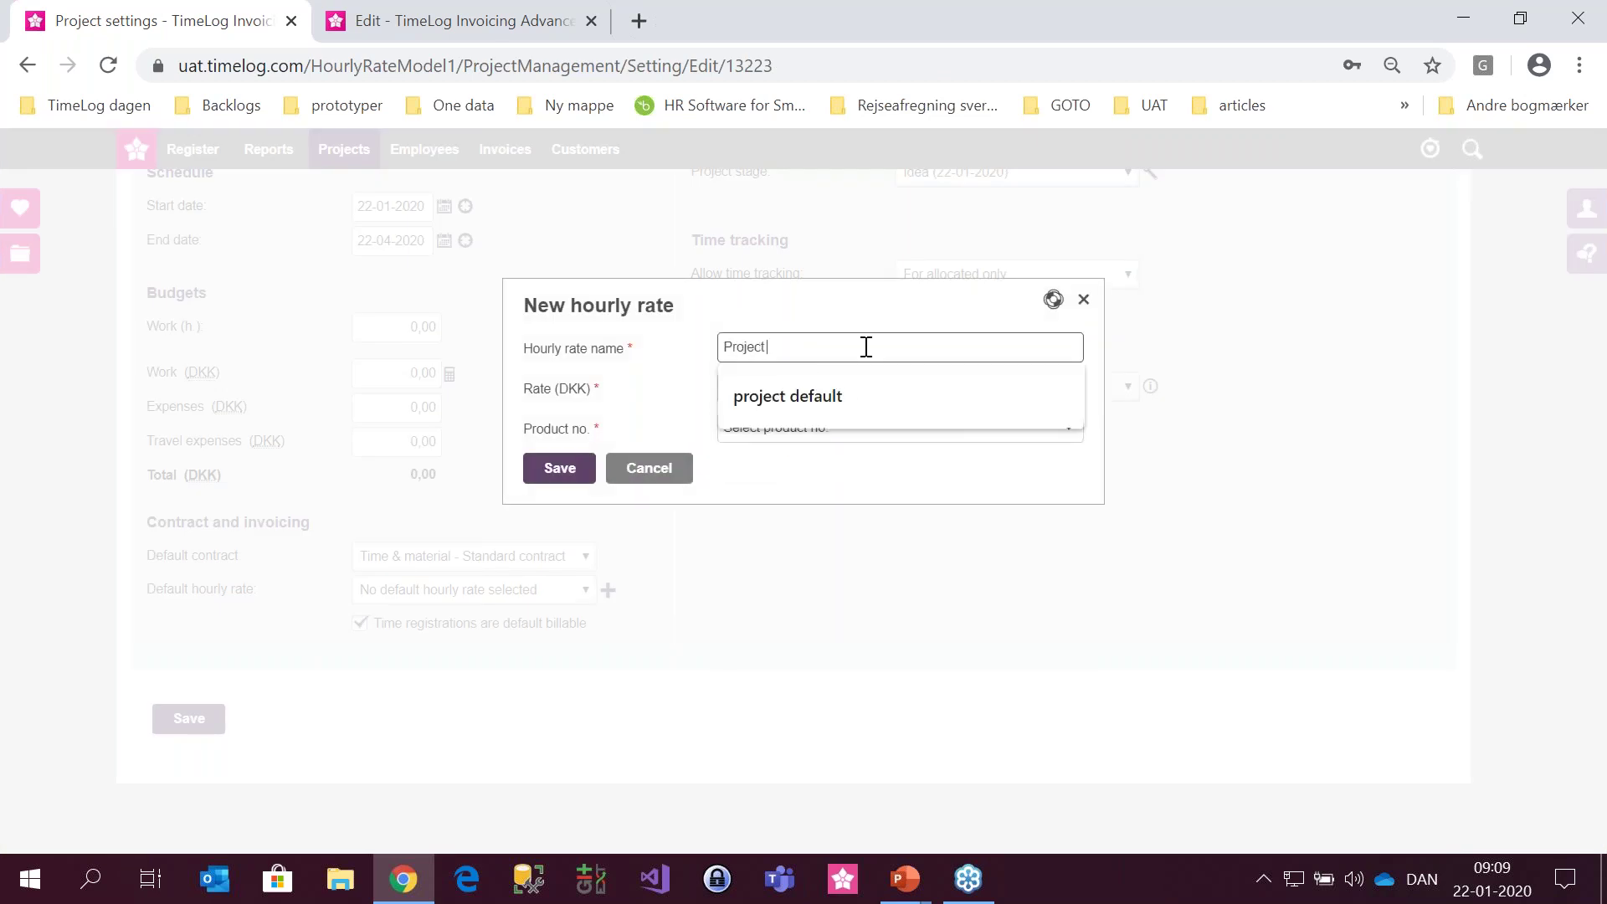
type(" s")
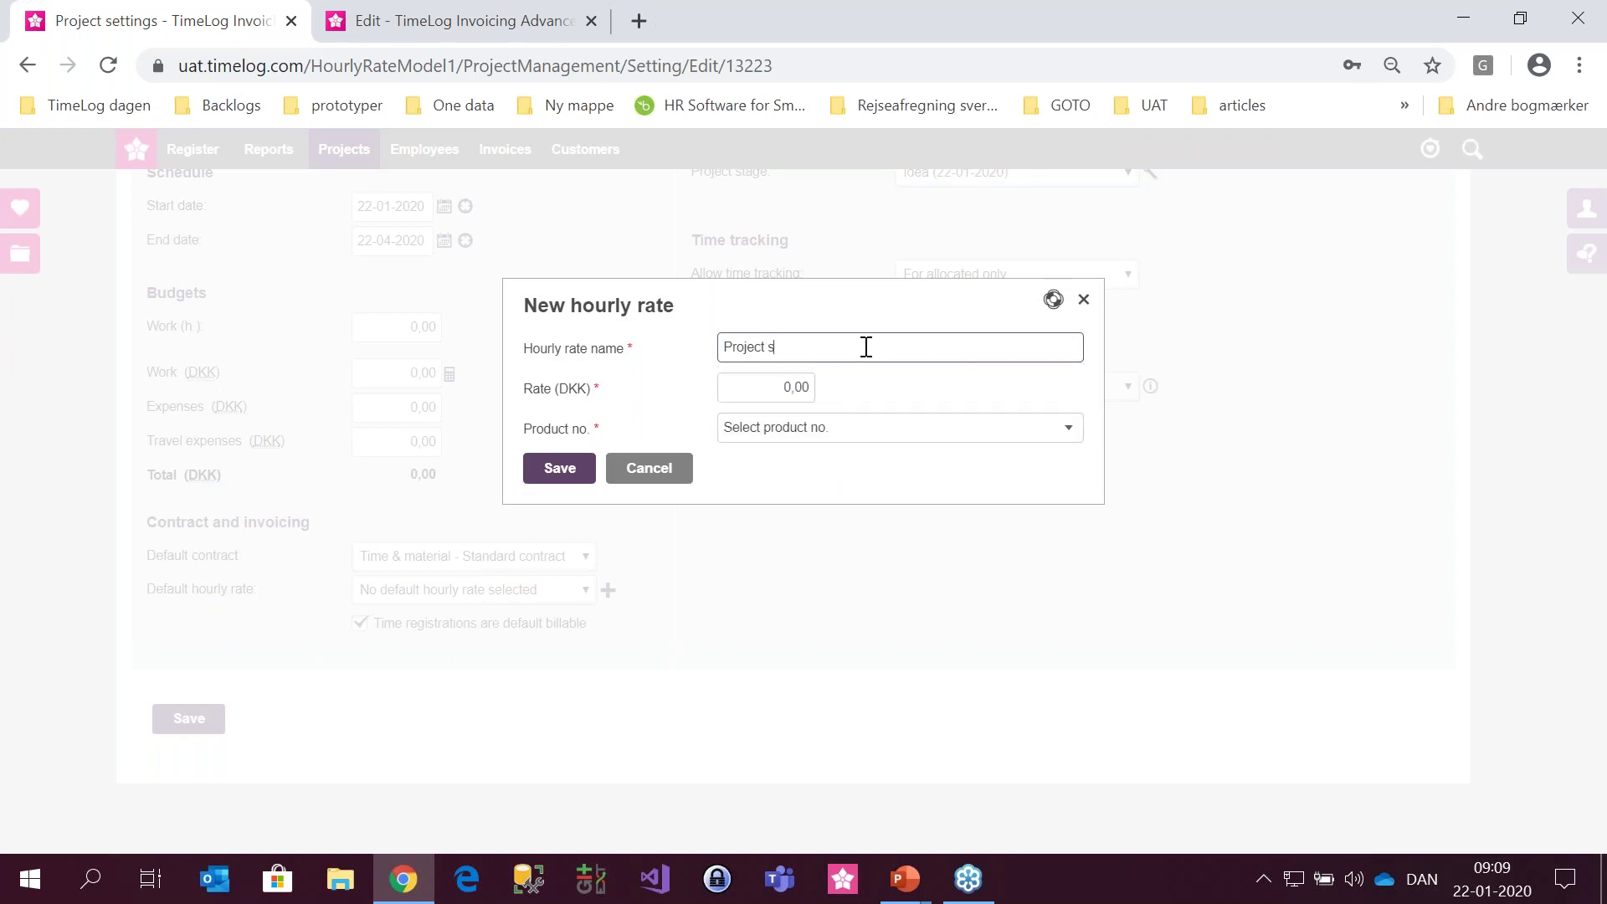
type("tanadrd price")
key("Left")
key("Left")
key("Left")
key("Left")
key("BackSpace")
key("BackSpace")
type("r")
- Set the new rate to 900 DKK with product number 10000020, and save both the rate and the project settings
left_click(805, 392)
type("900")
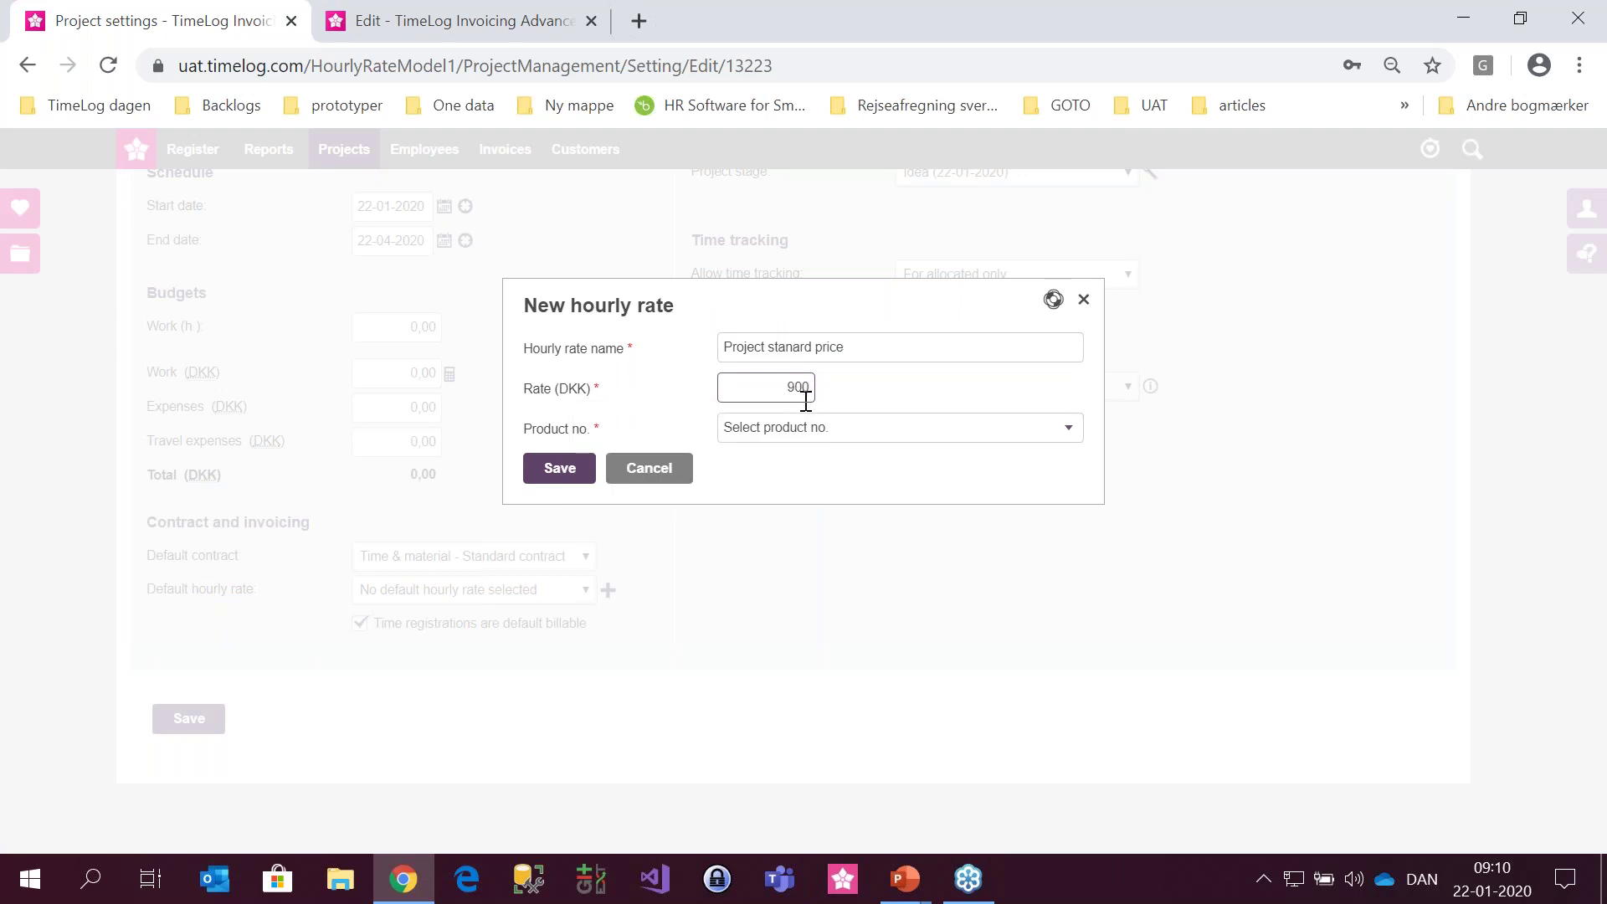
left_click(807, 428)
left_click(809, 500)
left_click(570, 467)
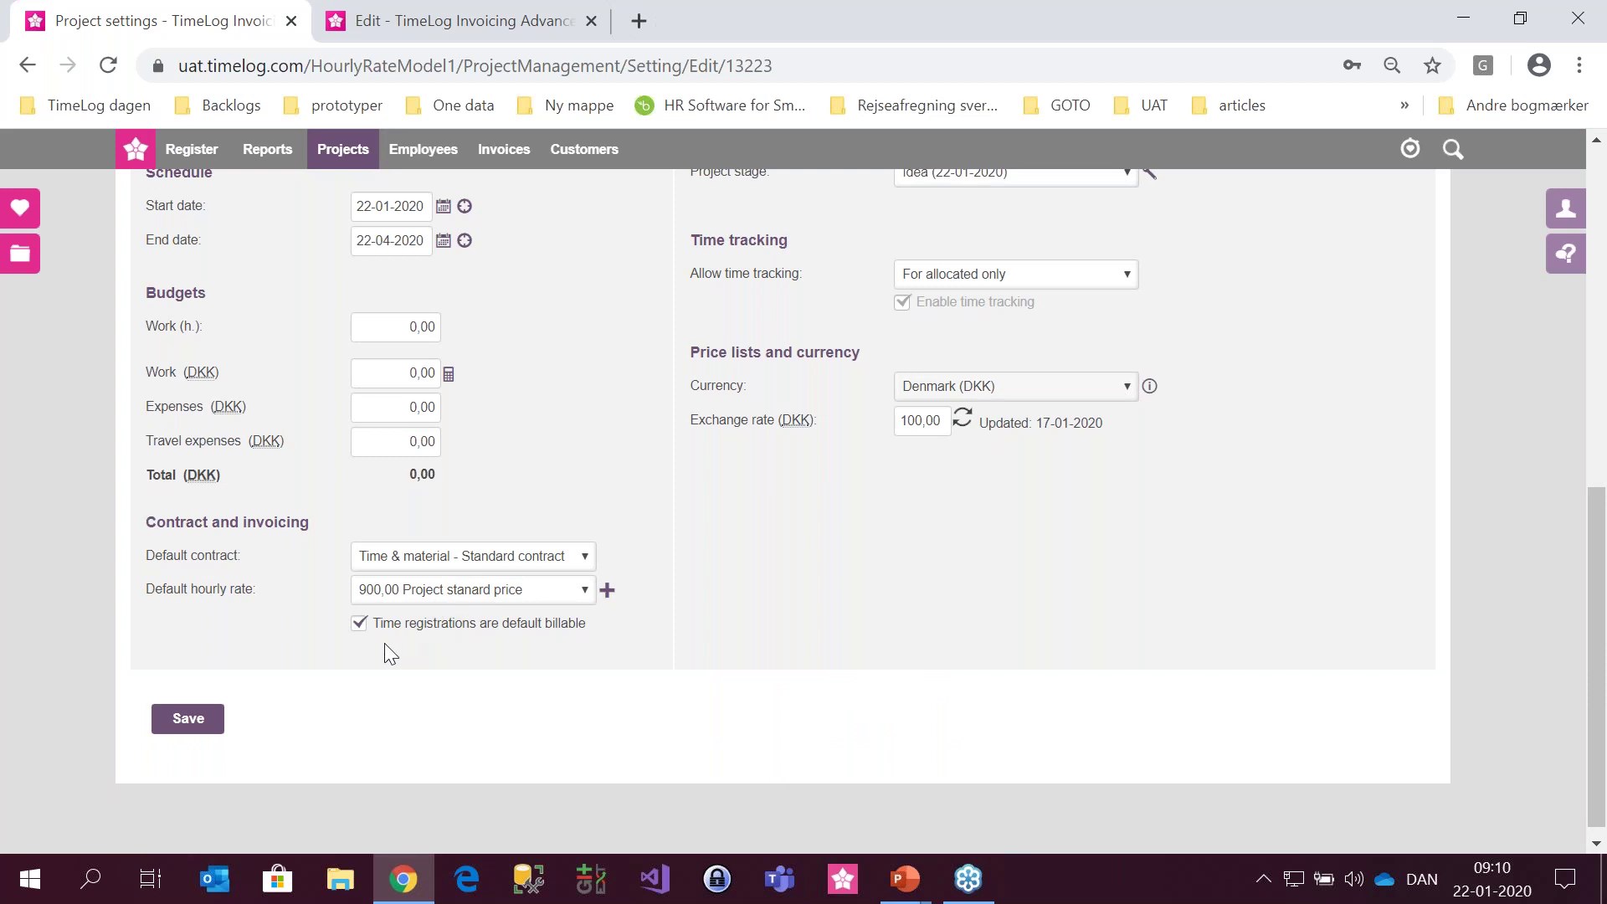
left_click(207, 723)
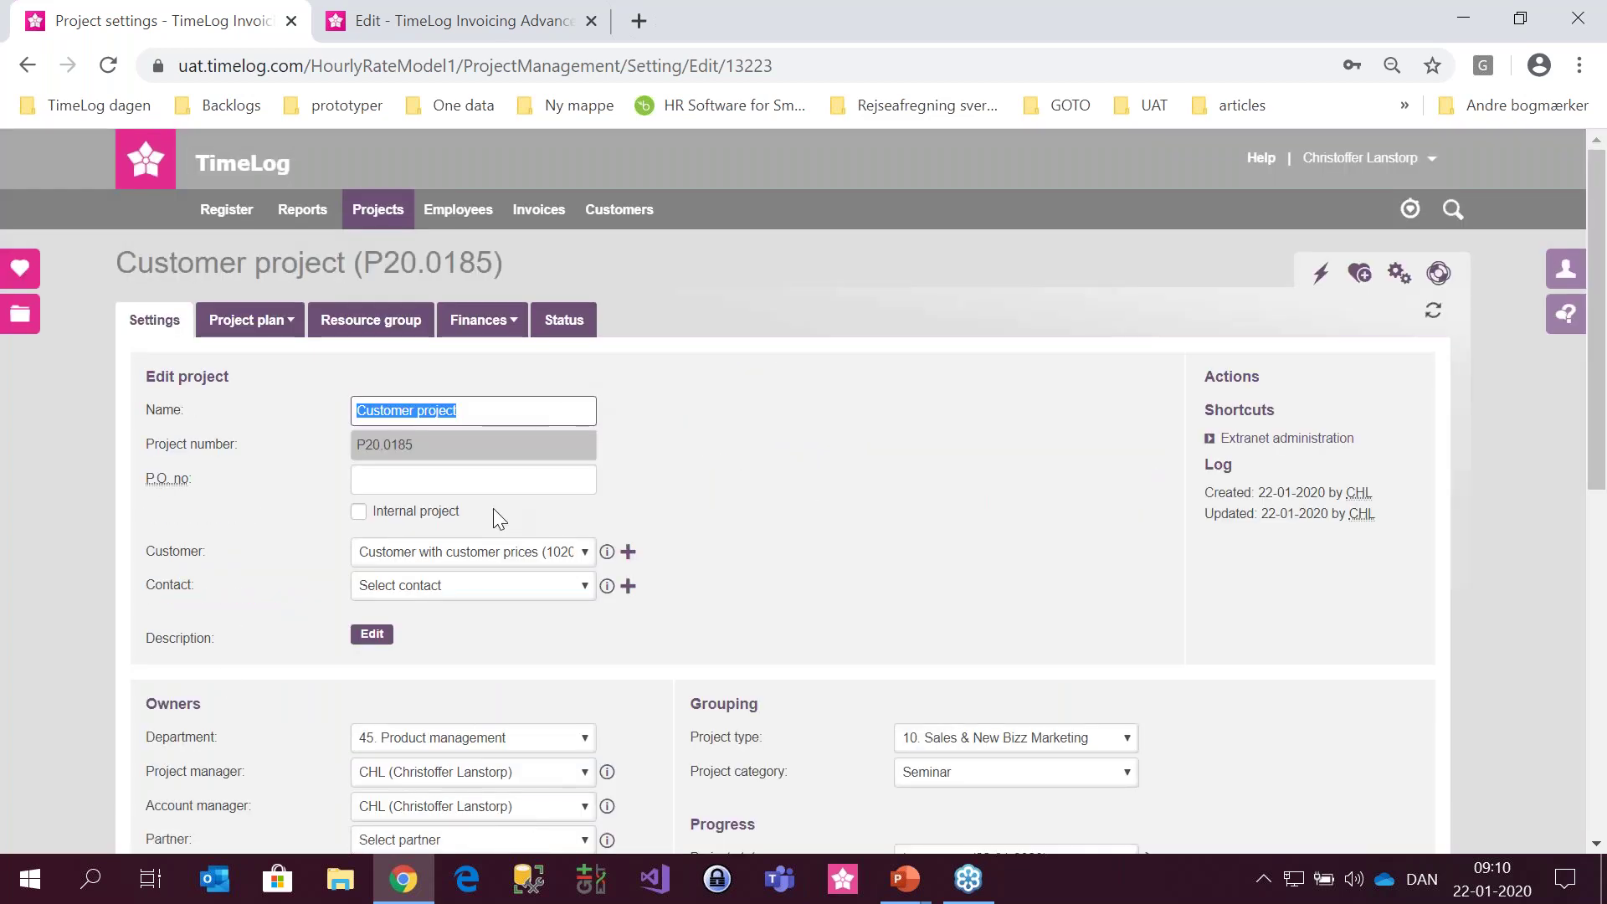
- Review the project's default hourly rate, and open its contract to examine how Project stanard price is listed among the hourly rates
scroll(494, 509, "down", 8)
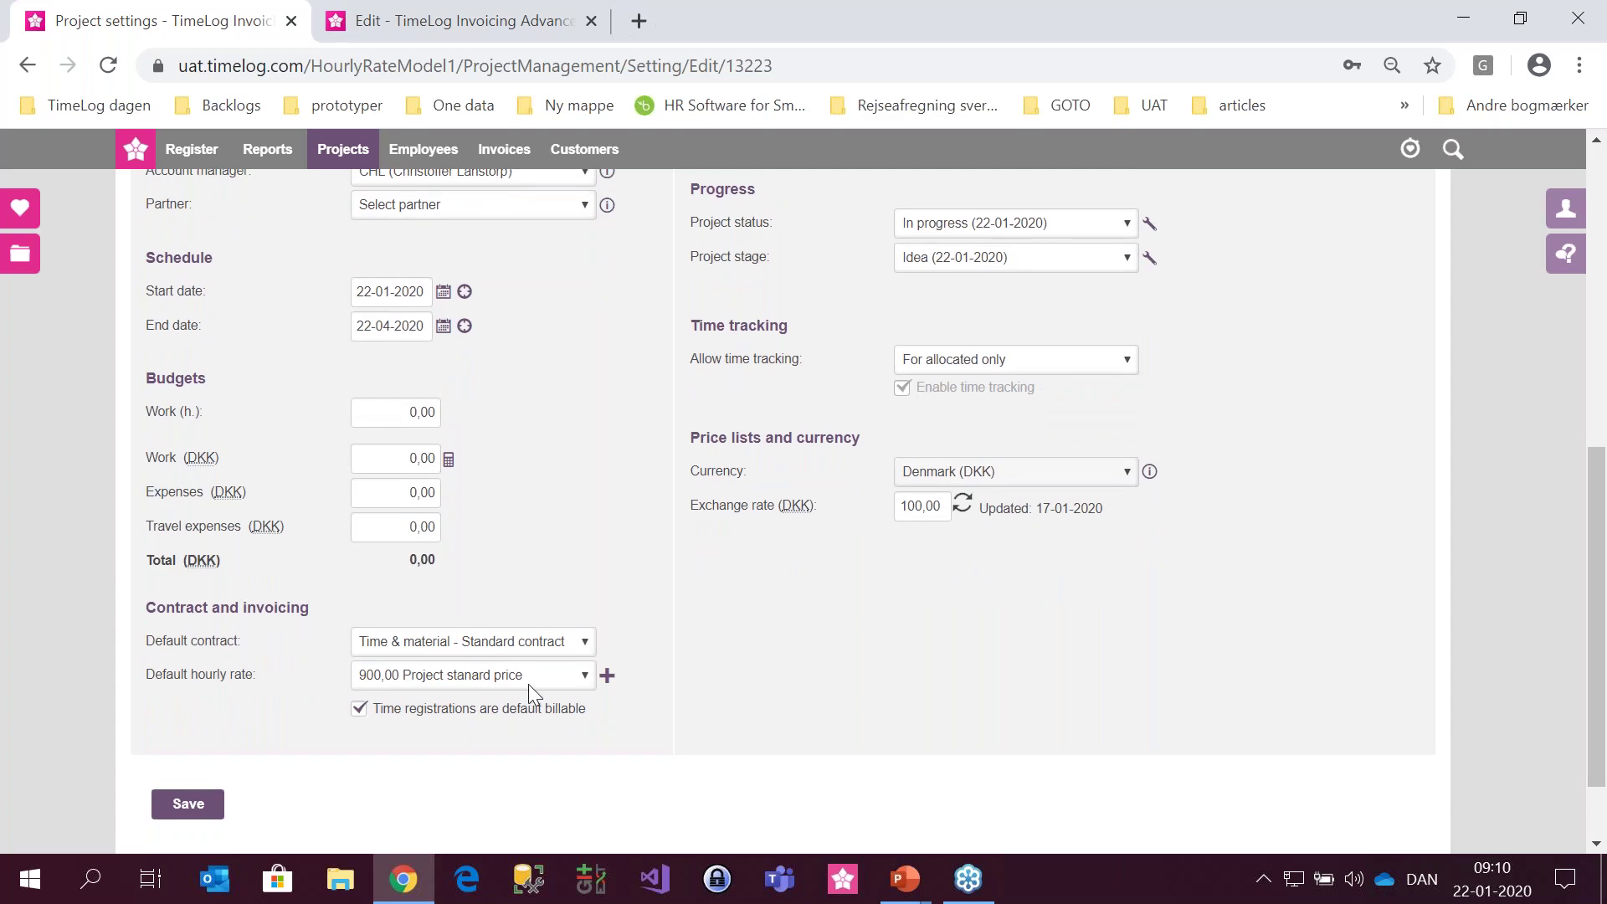
scroll(526, 675, "up", 8)
left_click(487, 219)
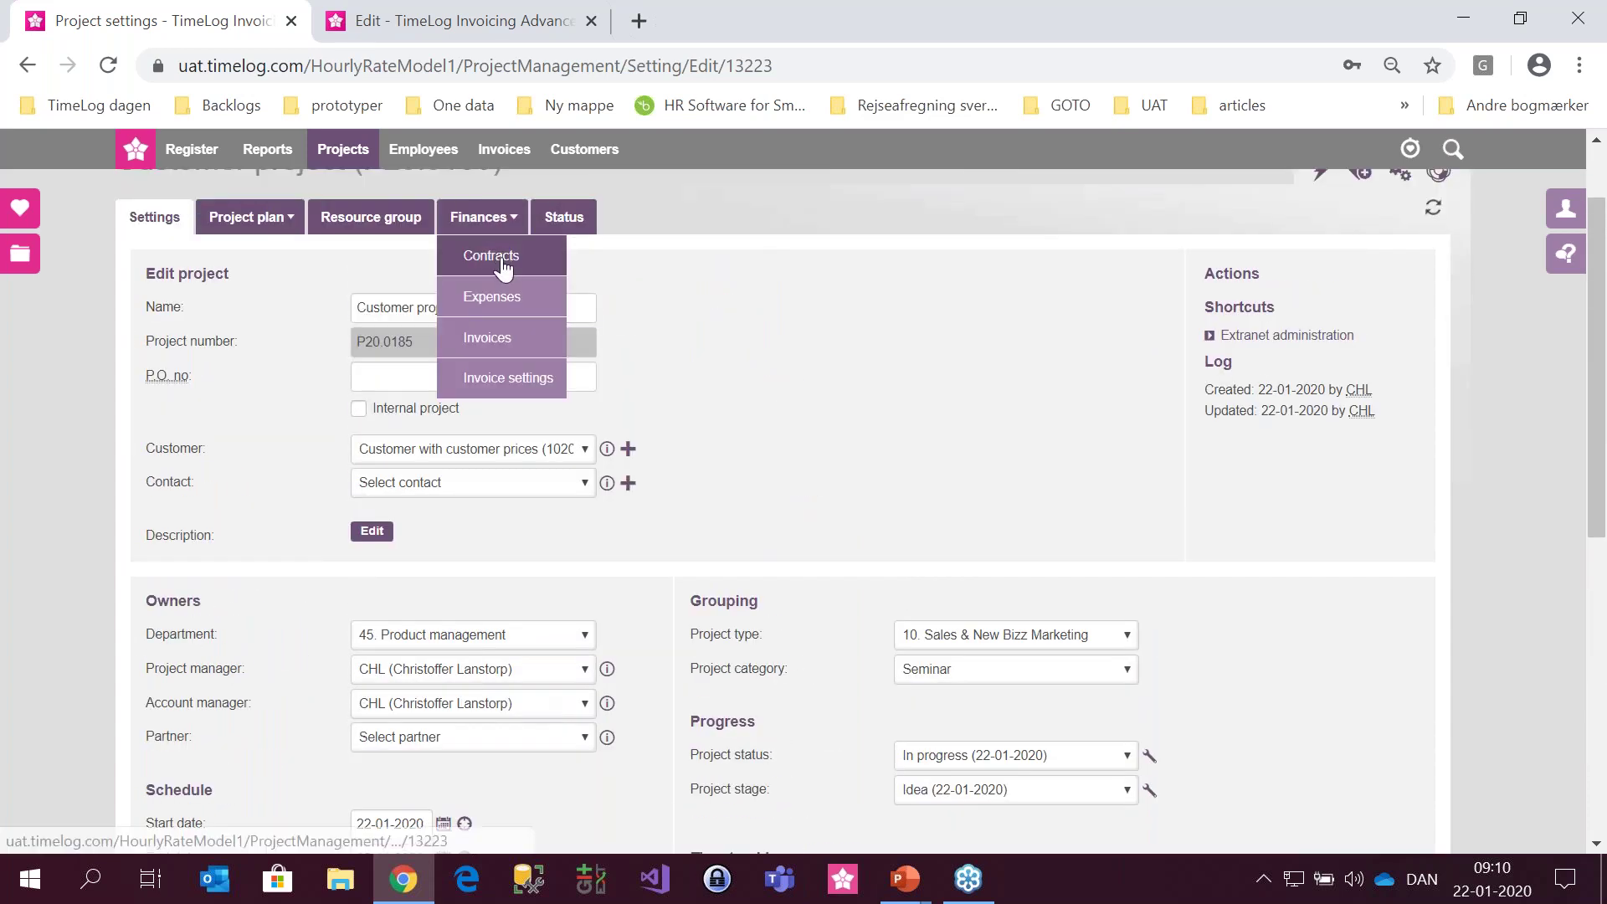
left_click(490, 255)
scroll(678, 613, "down", 6)
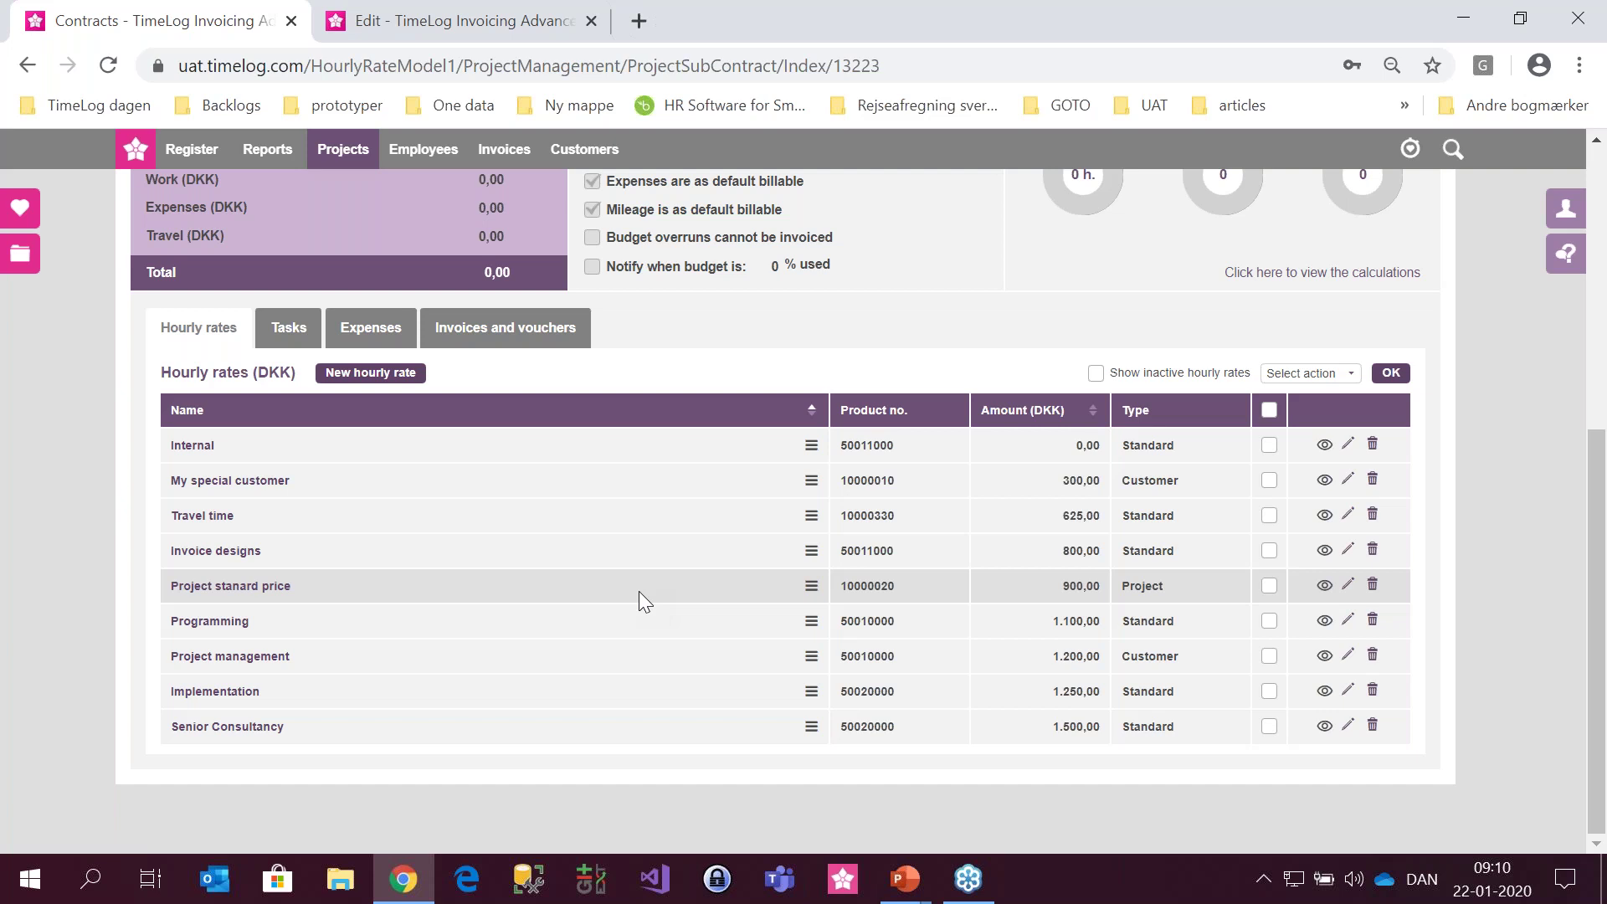
scroll(641, 596, "up", 2)
scroll(641, 596, "down", 1)
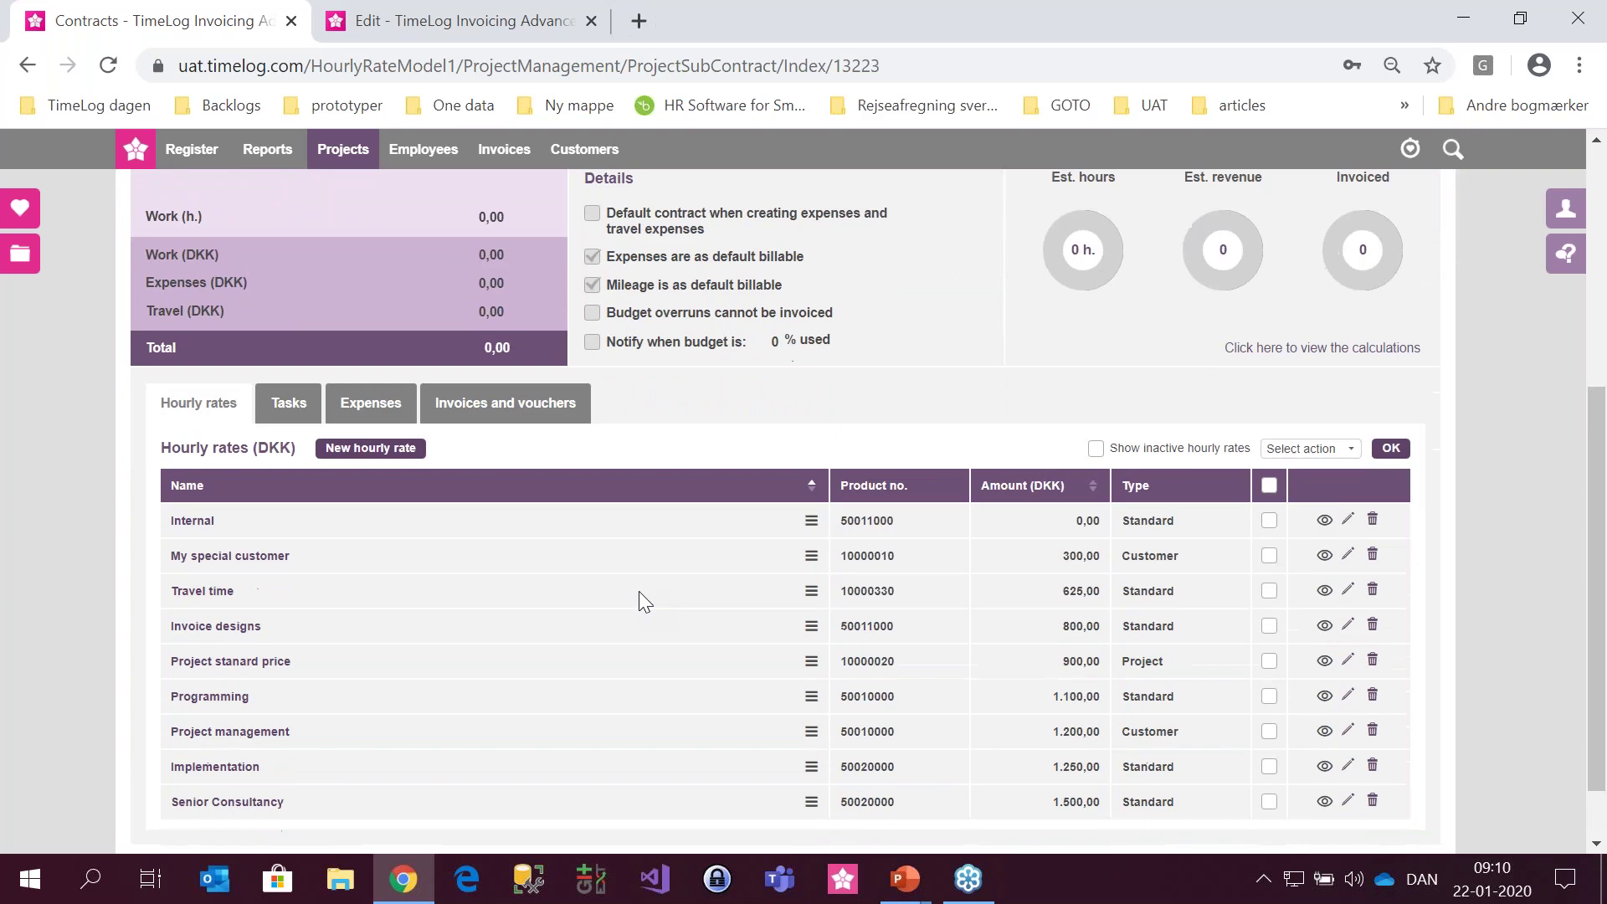
scroll(639, 591, "up", 1)
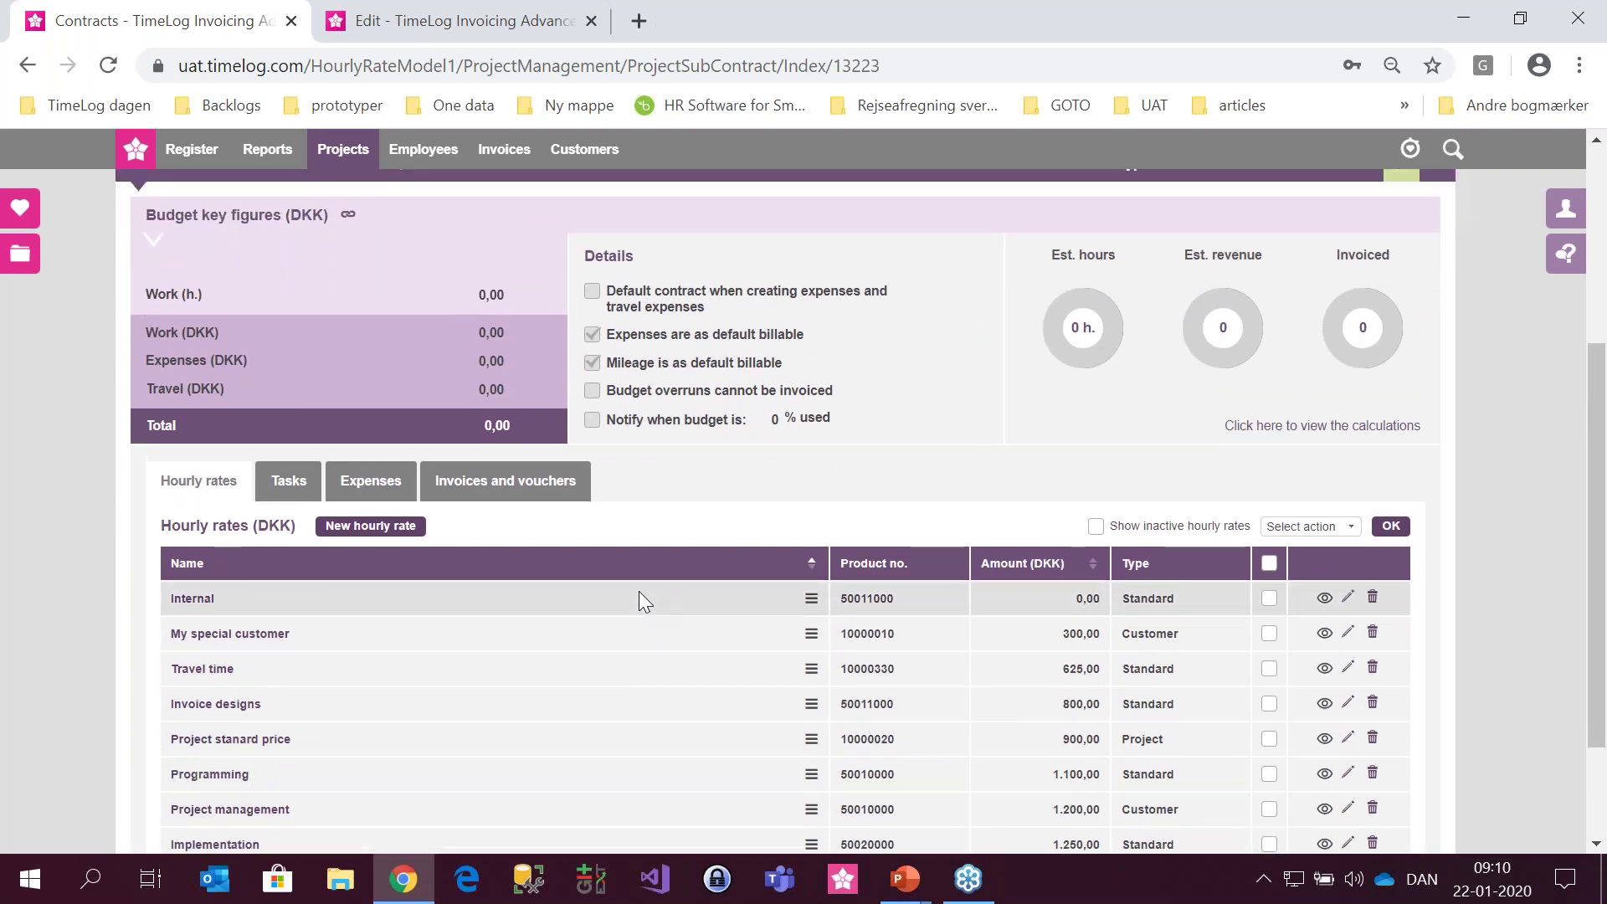
scroll(639, 591, "up", 3)
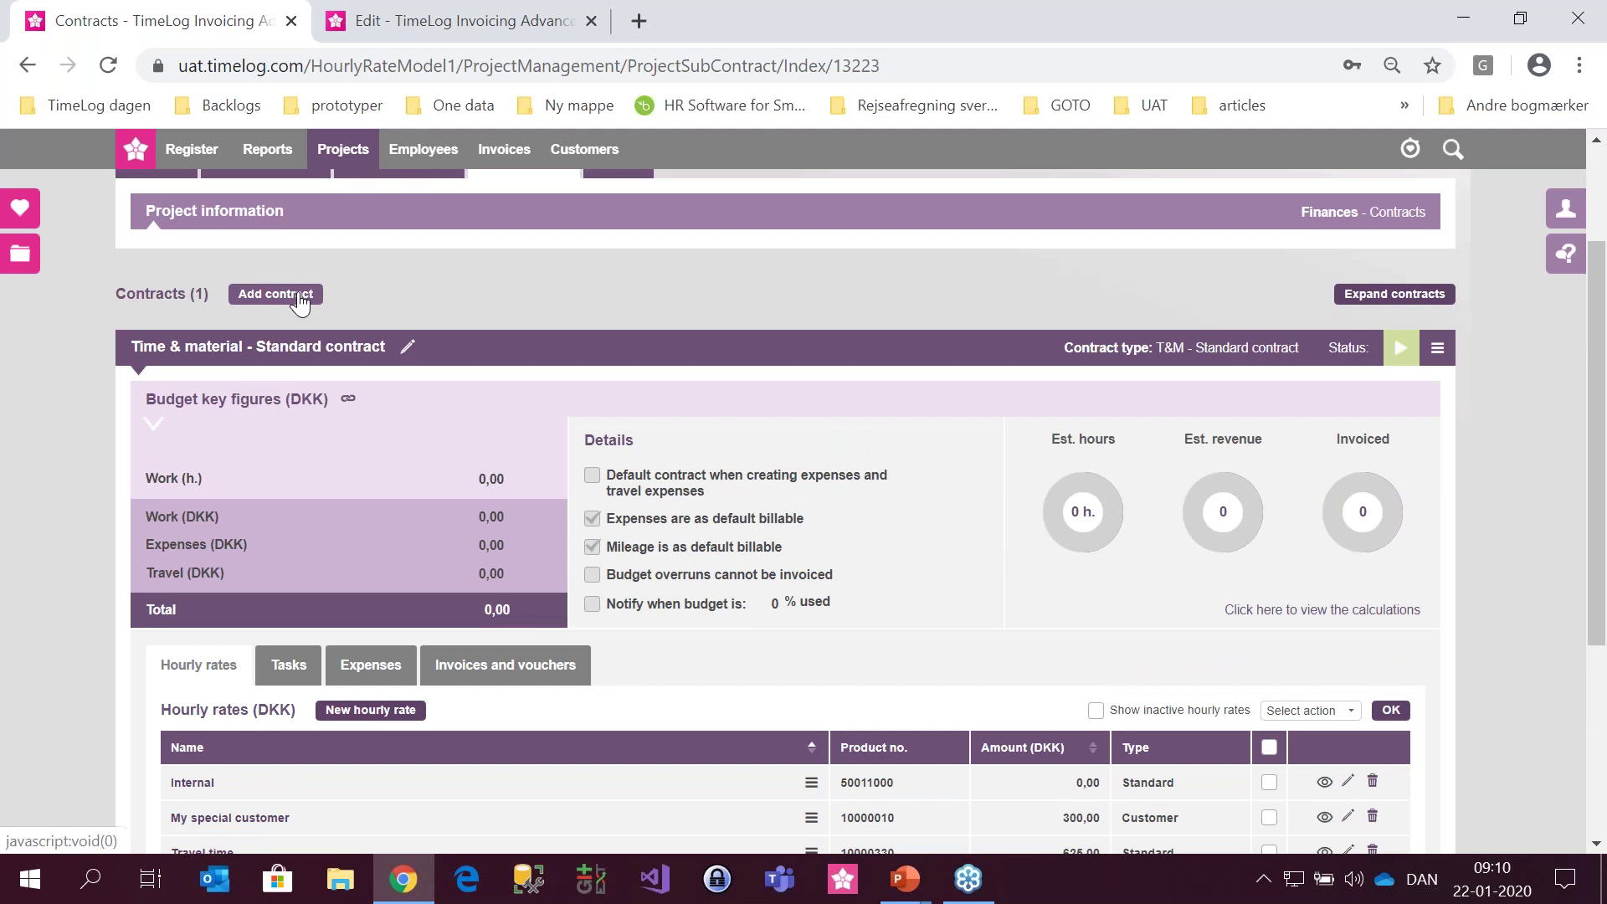
- Start adding a contract of the time and material type Prepaid hours to Customer project
left_click(276, 295)
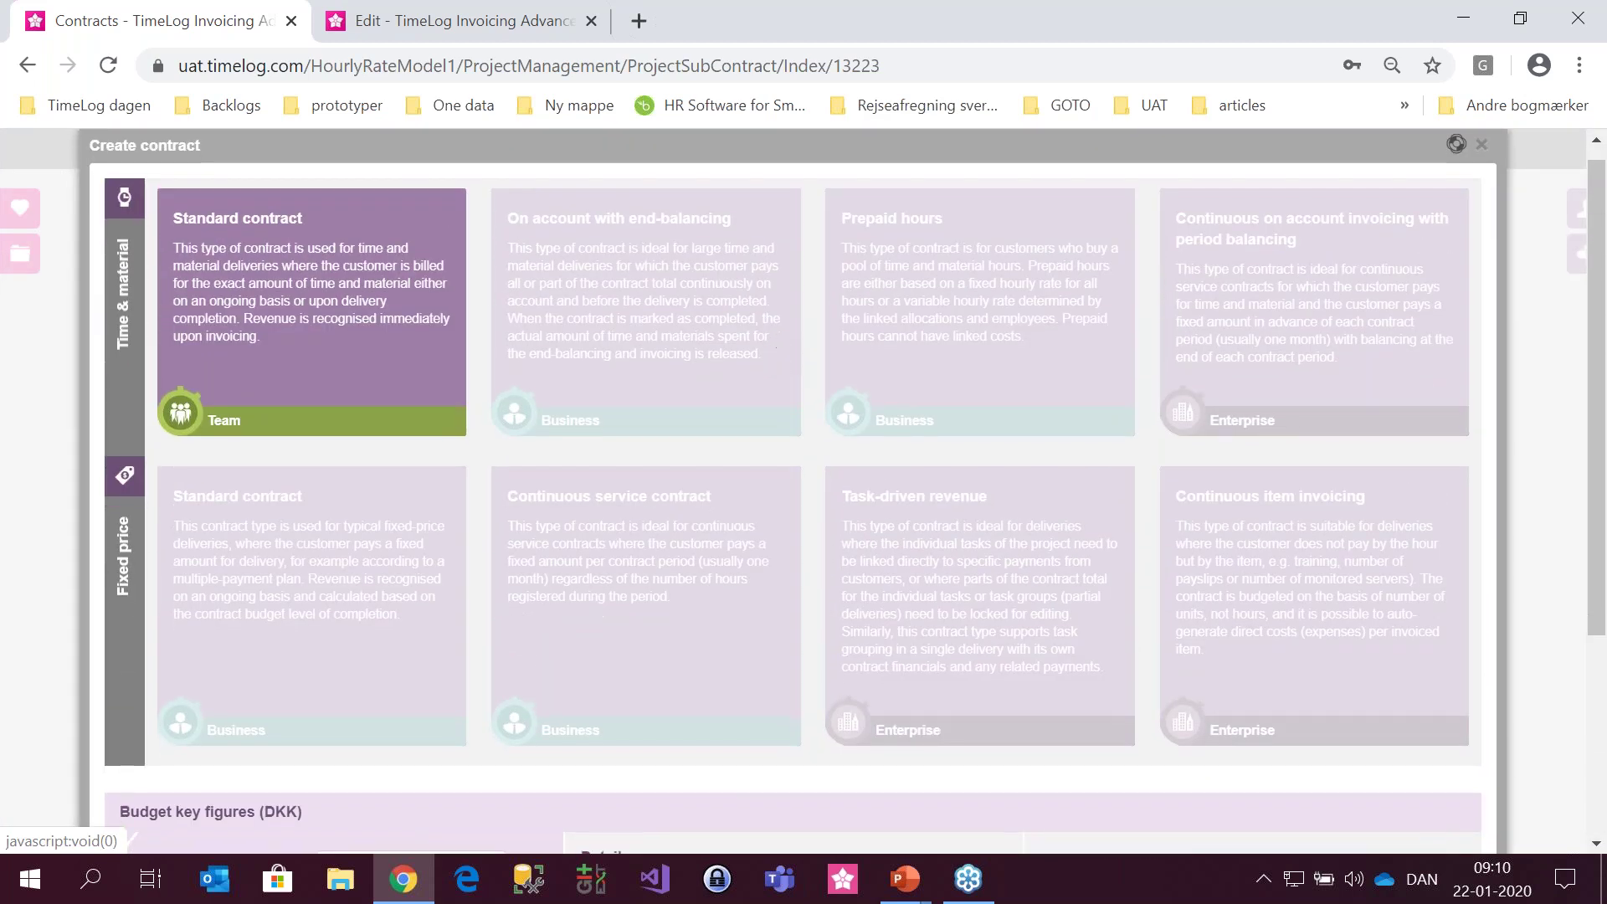
left_click(911, 310)
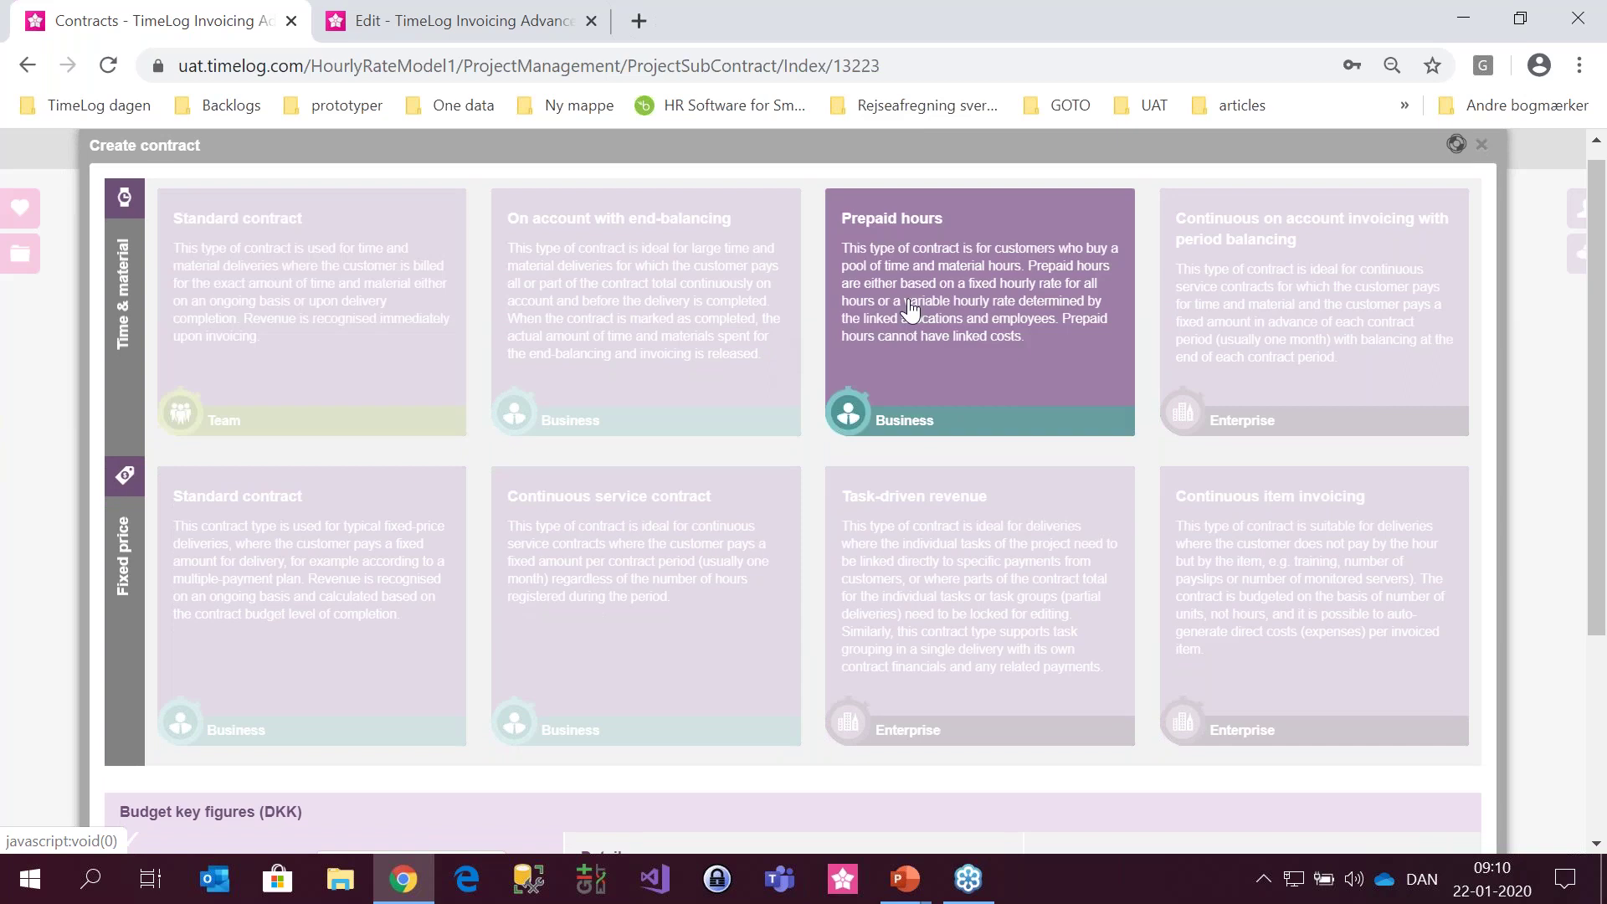
scroll(911, 310, "down", 3)
scroll(909, 383, "up", 3)
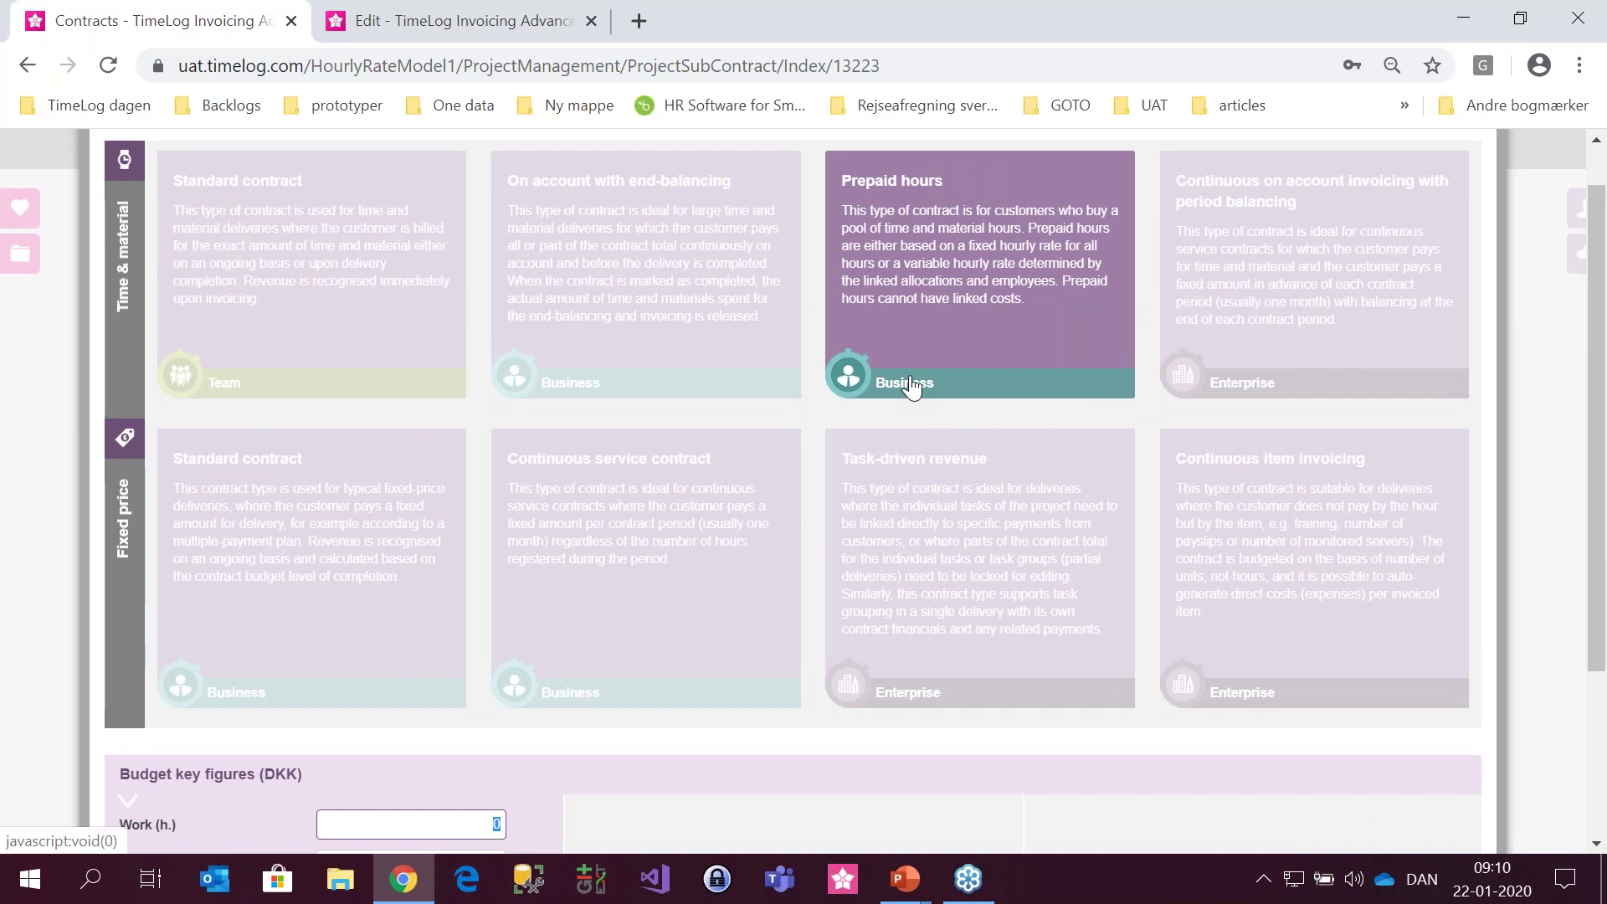
scroll(911, 387, "down", 2)
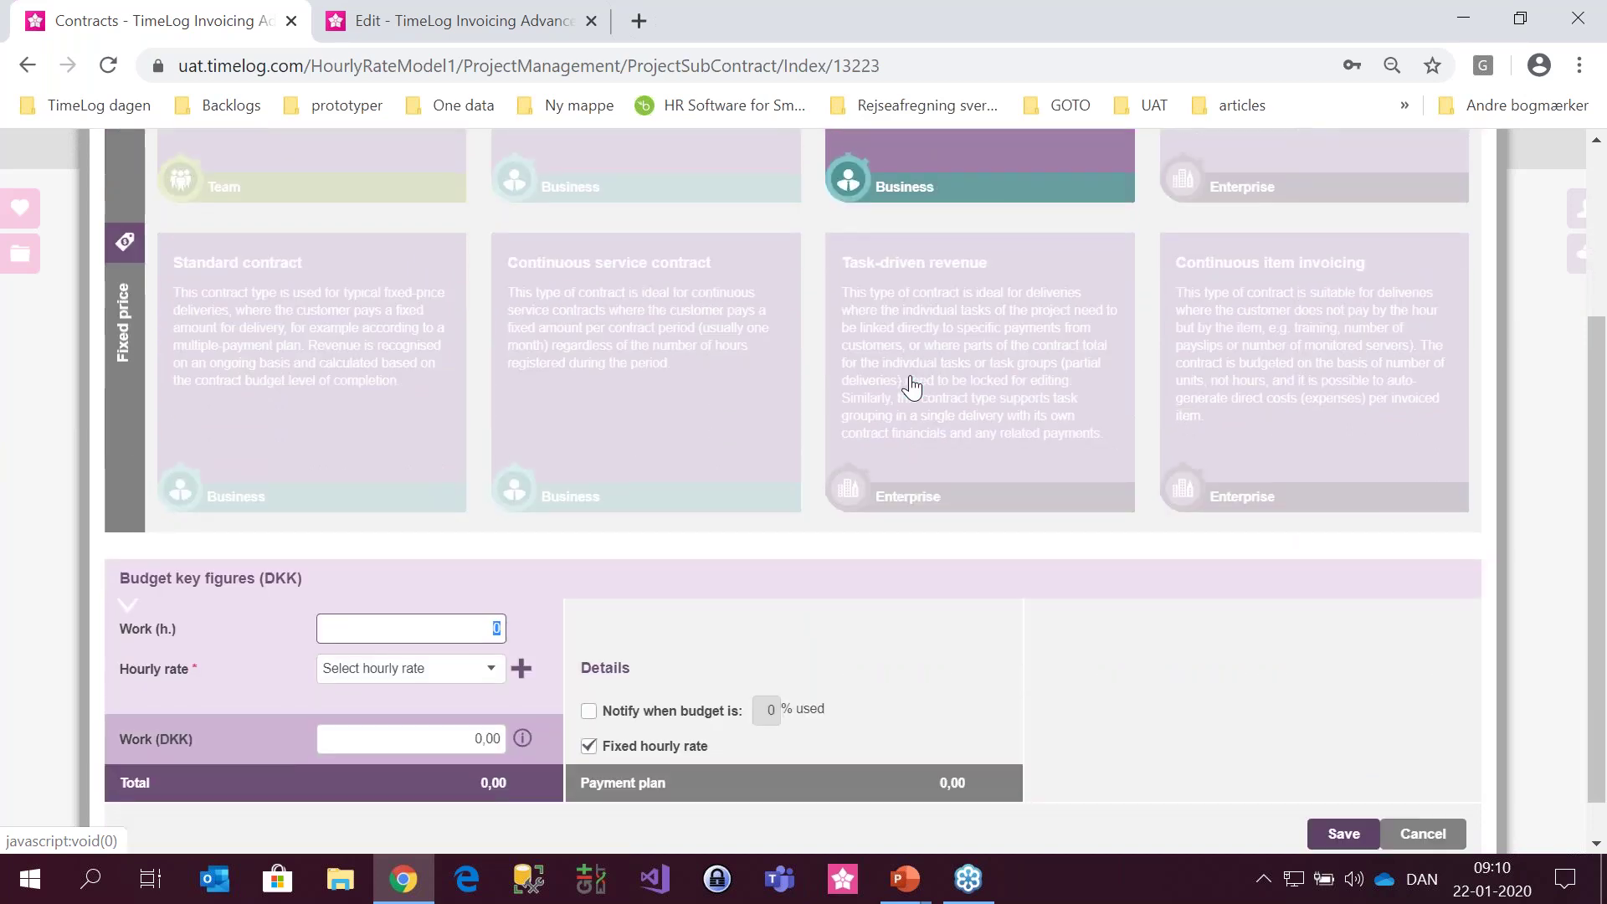
- Create an hourly rate named "Prepaid" of 875 DKK for the new prepaid hours contract
left_click(519, 674)
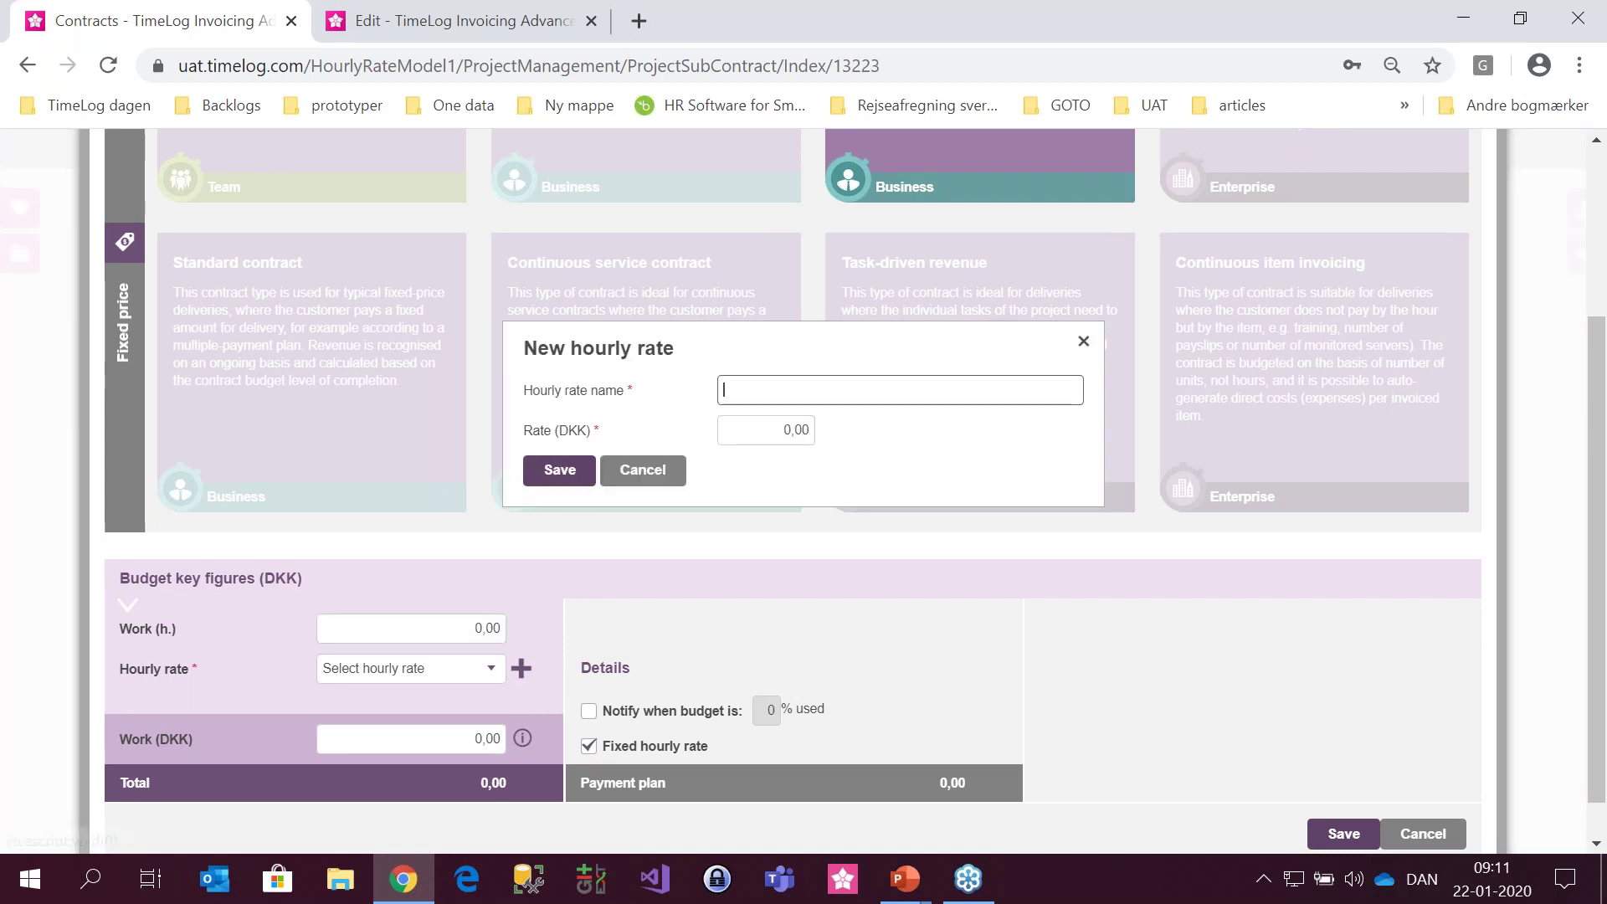
type("Prepaid")
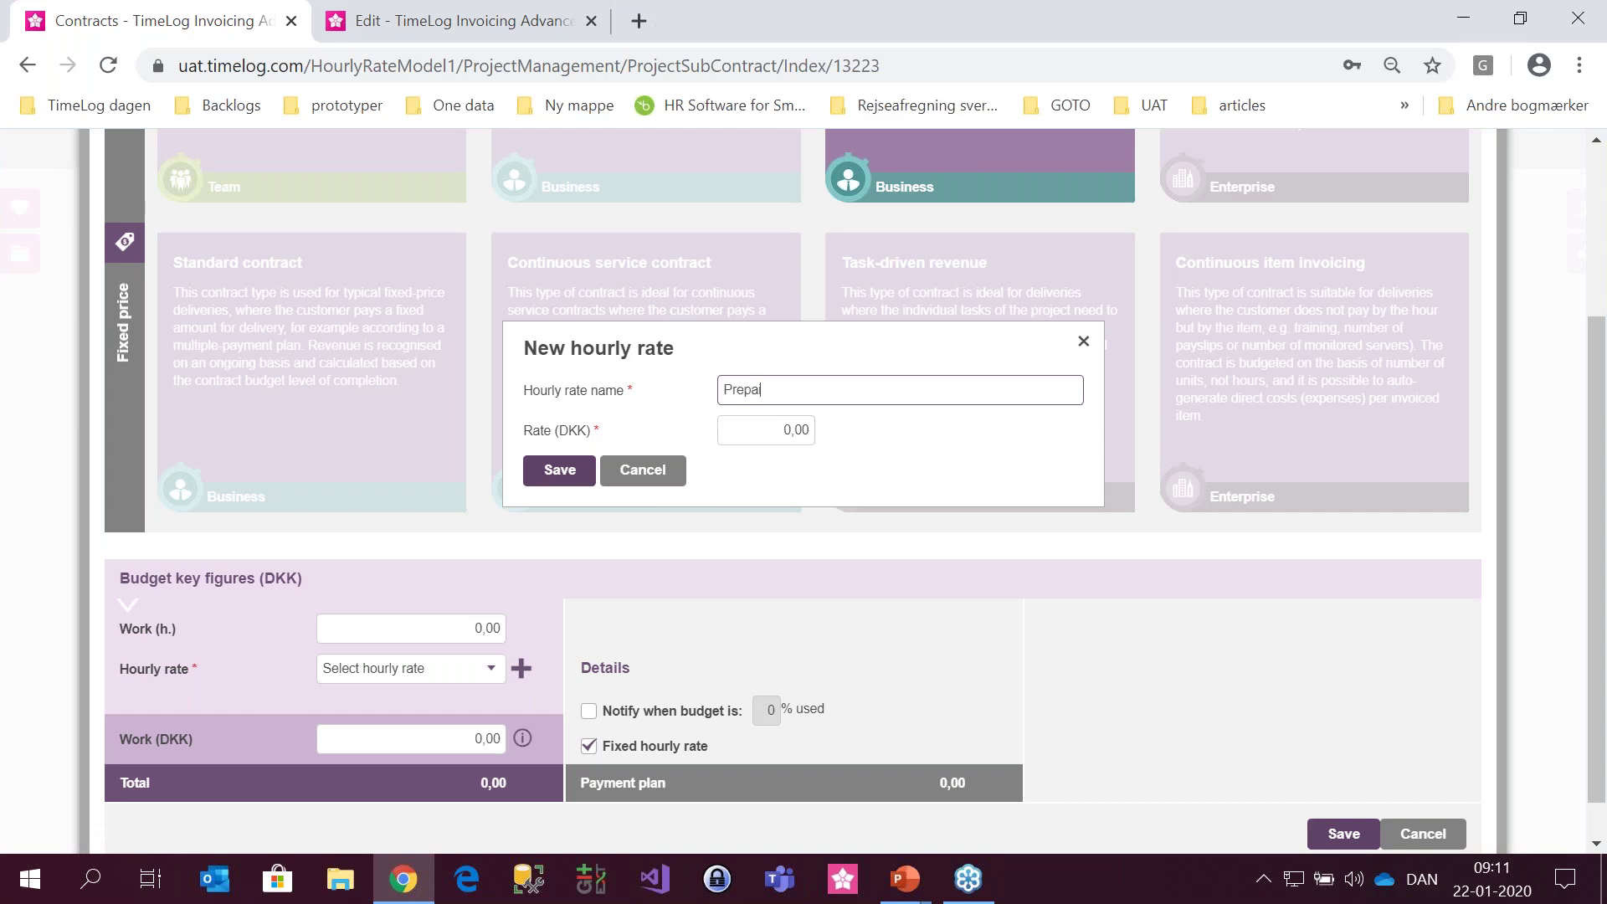
left_click(793, 432)
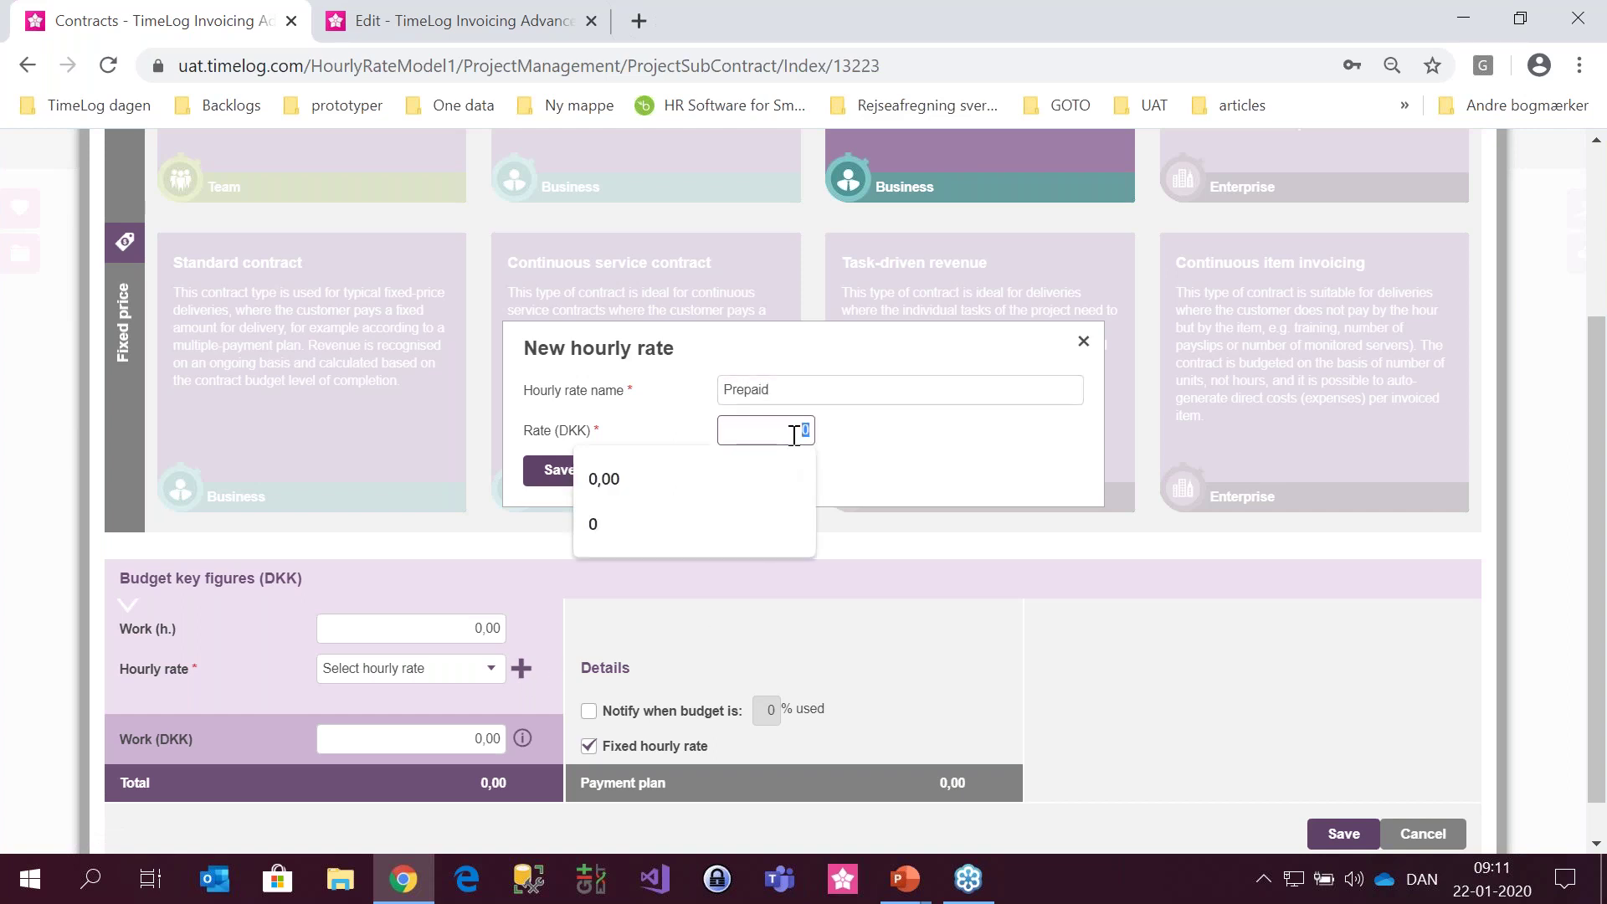
type("875")
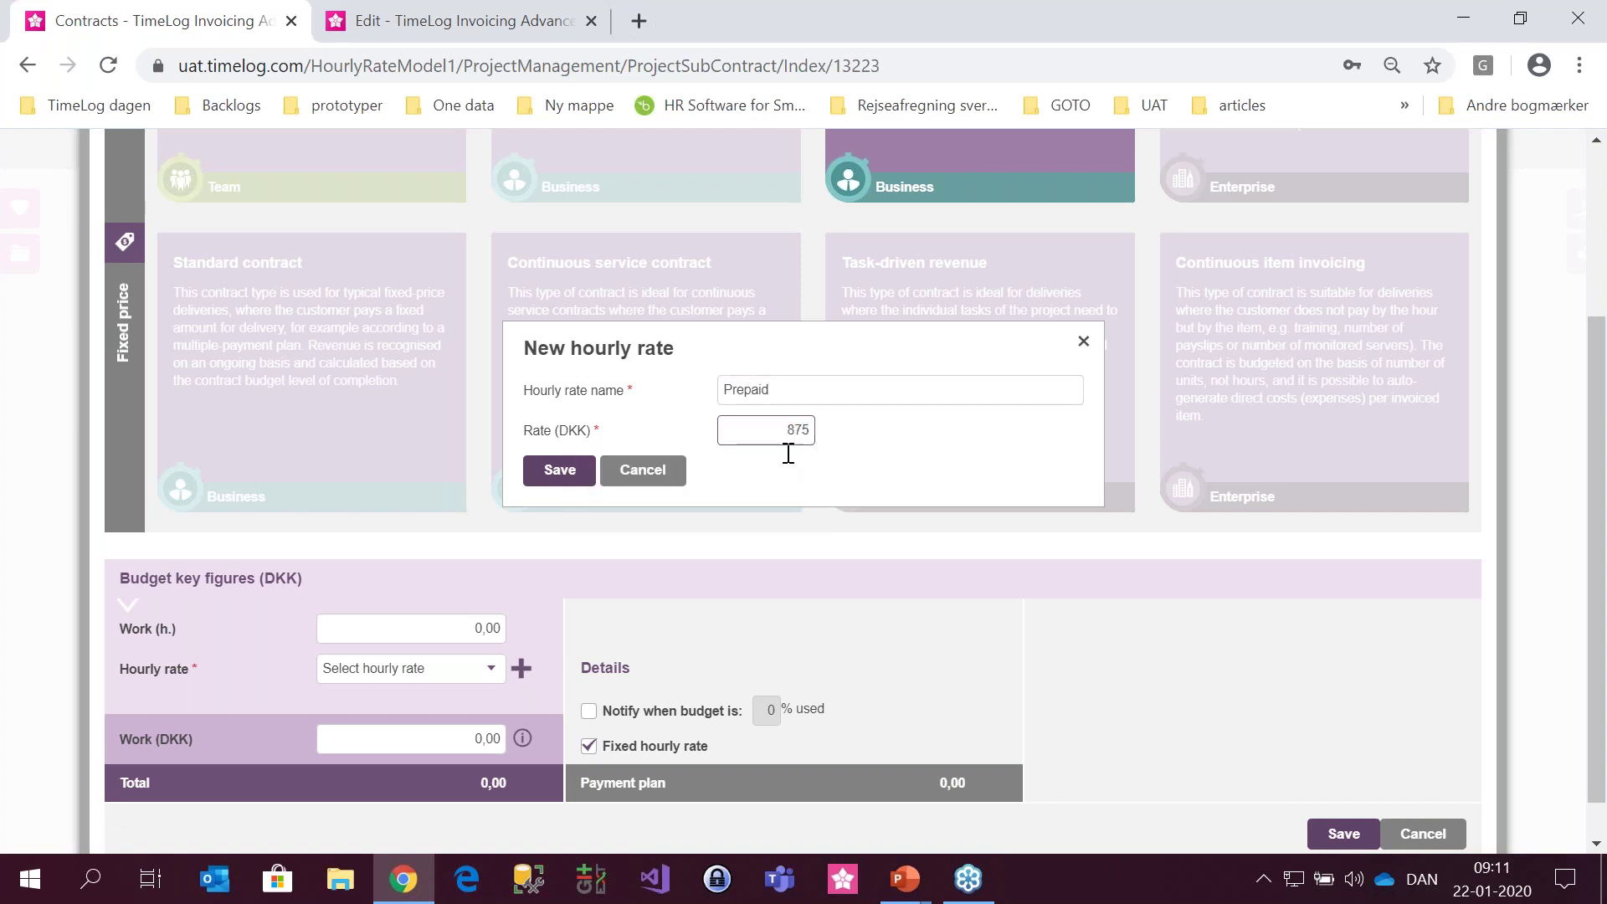
left_click(575, 483)
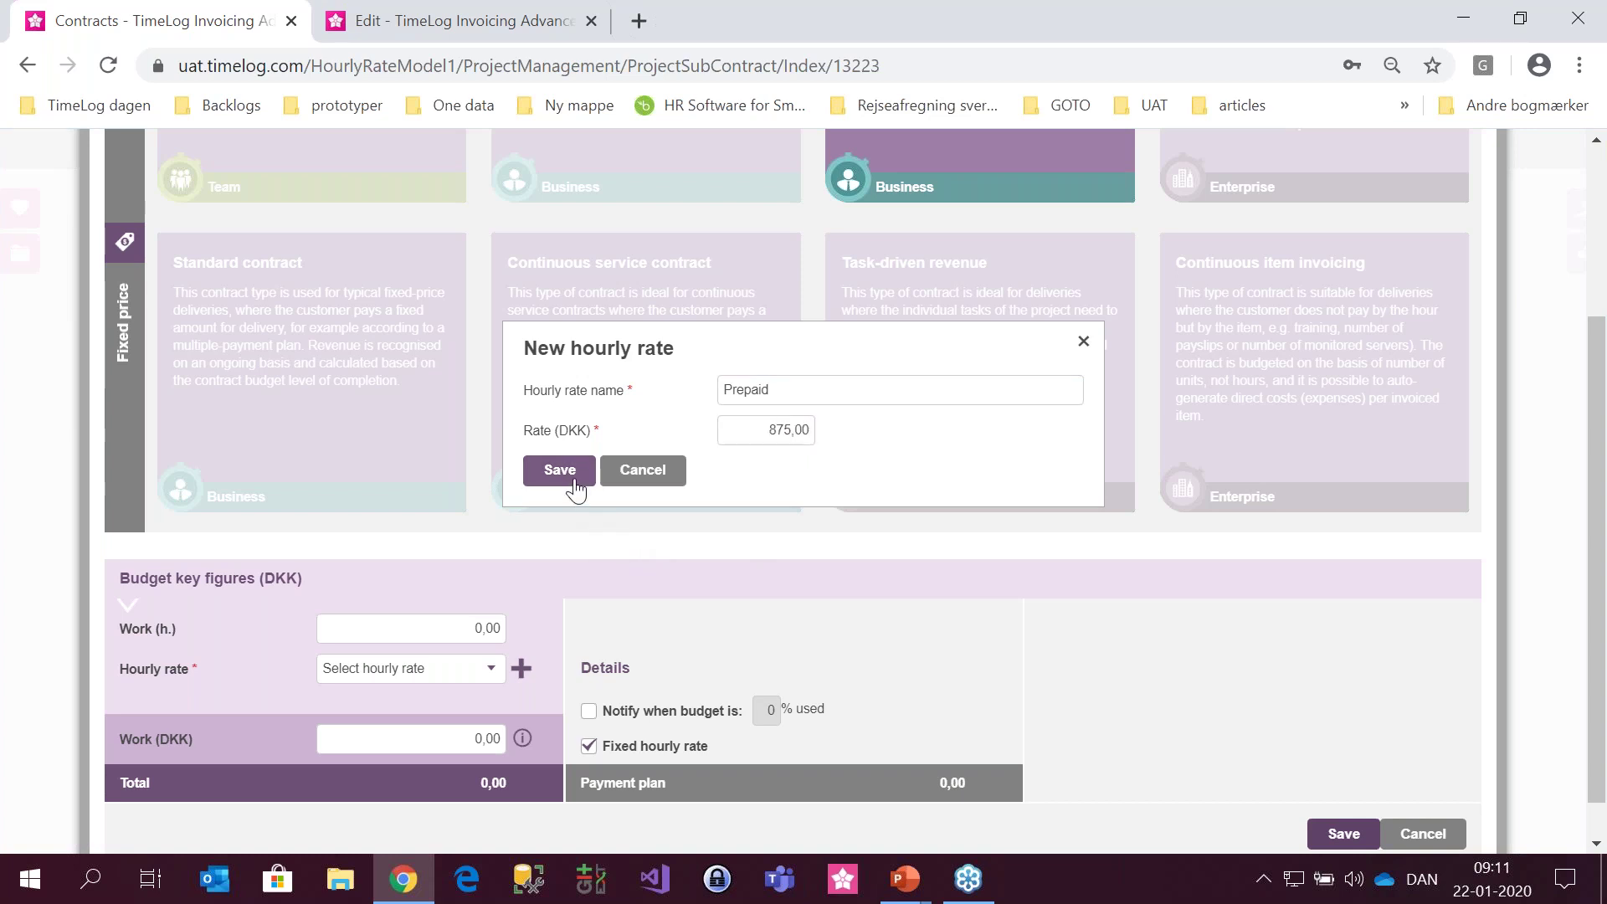
- Budget 100 hours of work on the prepaid hours contract and save the contract
left_click(462, 632)
type("100")
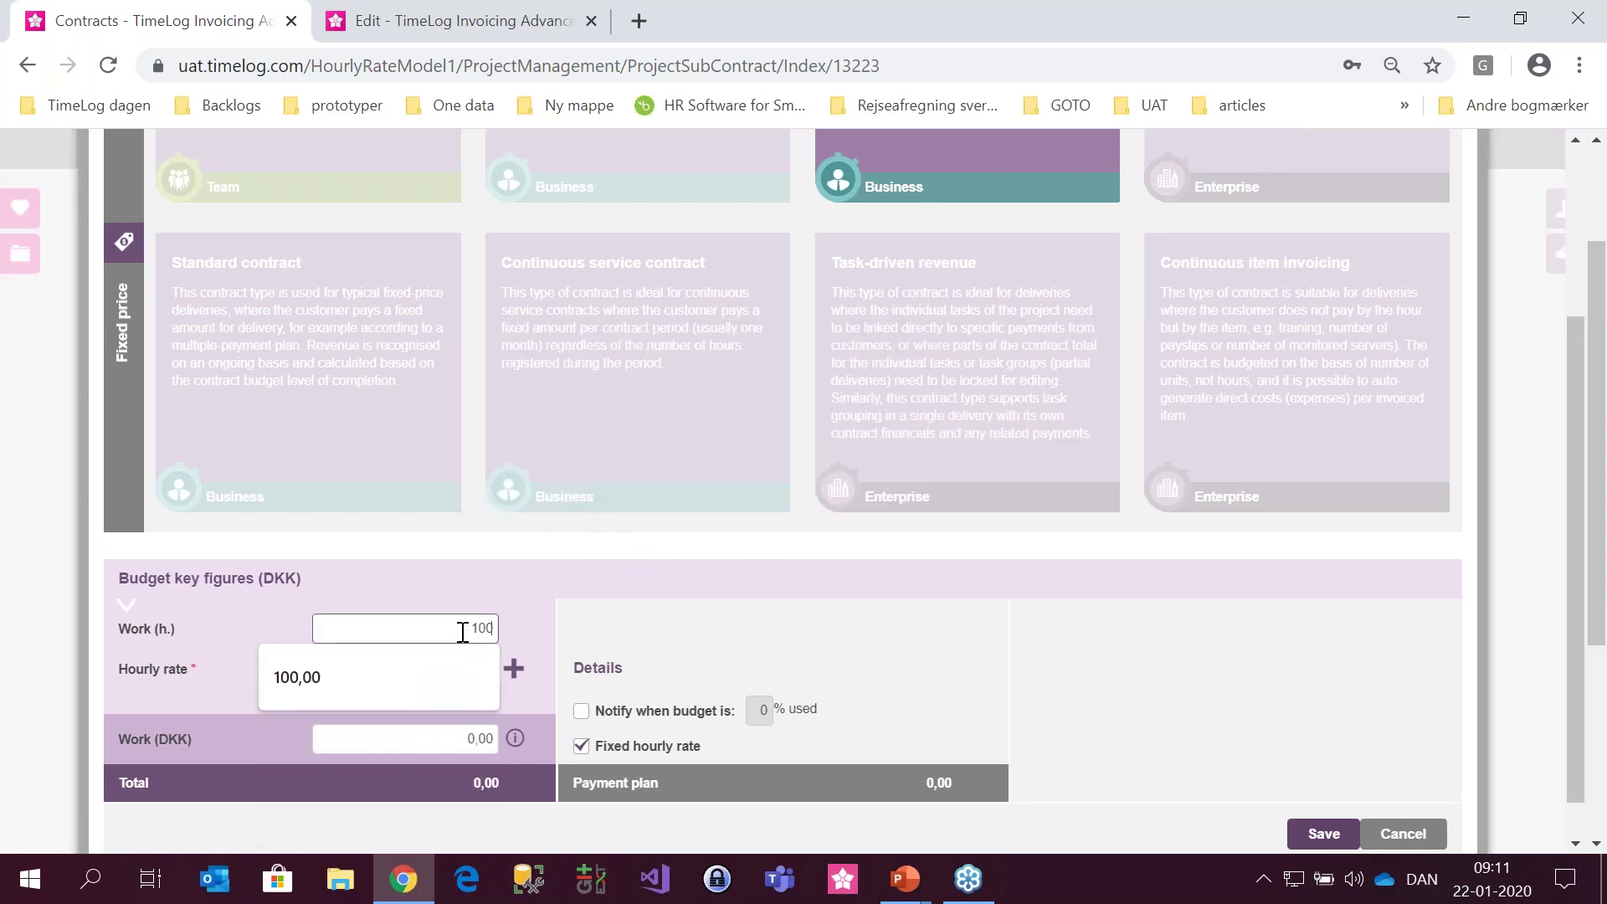
key("Tab")
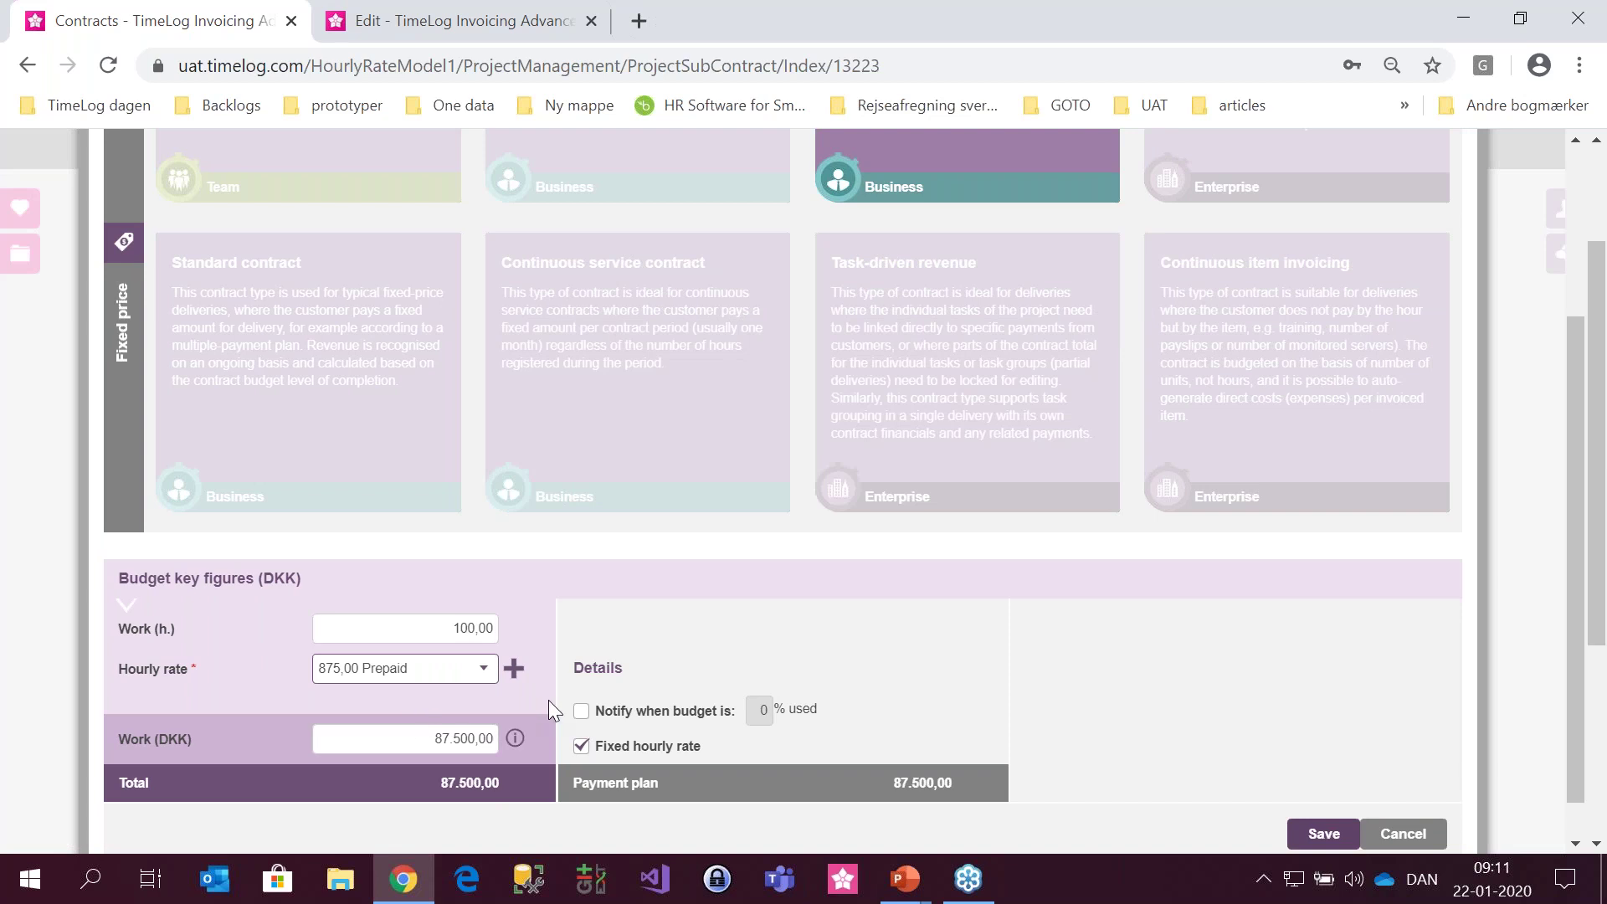
scroll(549, 701, "down", 1)
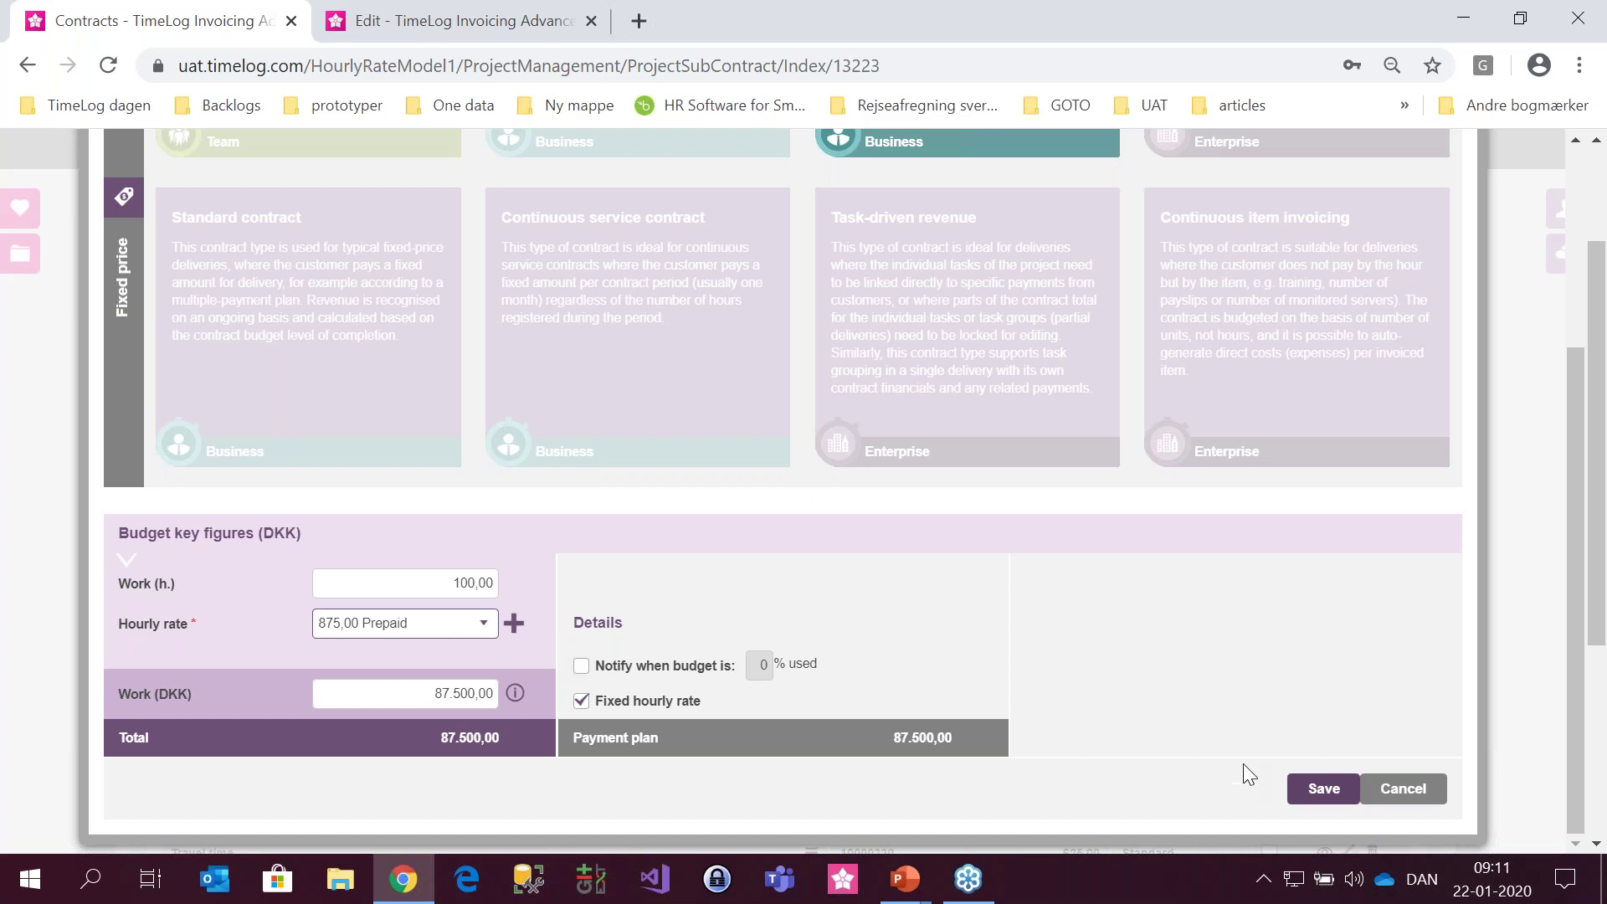
left_click(1320, 788)
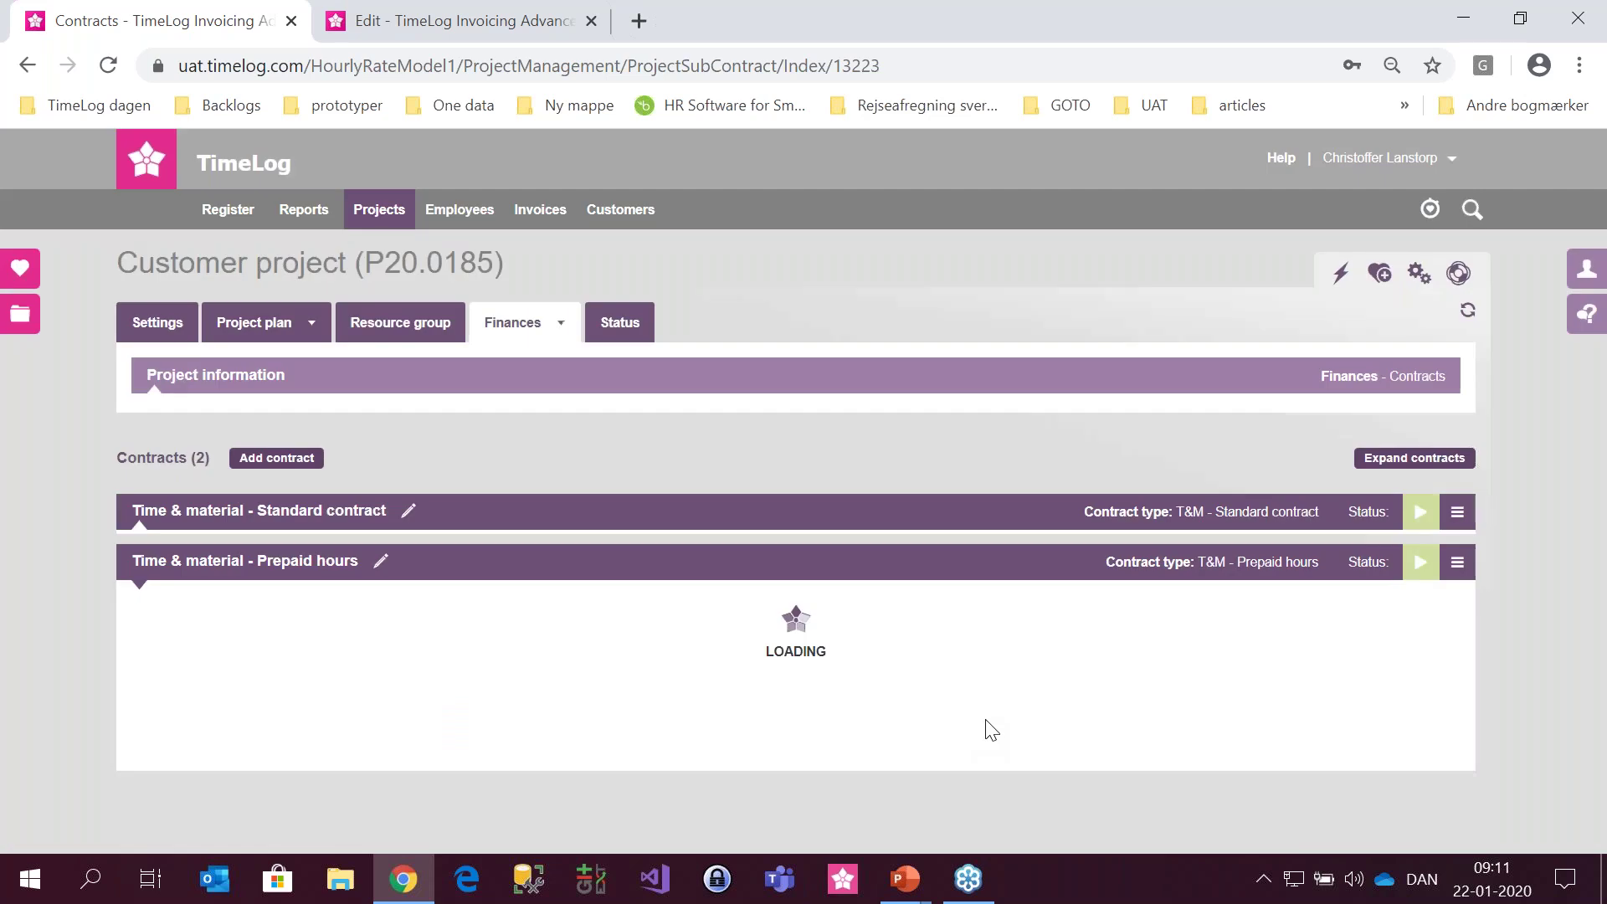
- In the Prepaid hours contract's hourly rates, select every rate except Prepaid and delete the selection
scroll(986, 720, "down", 3)
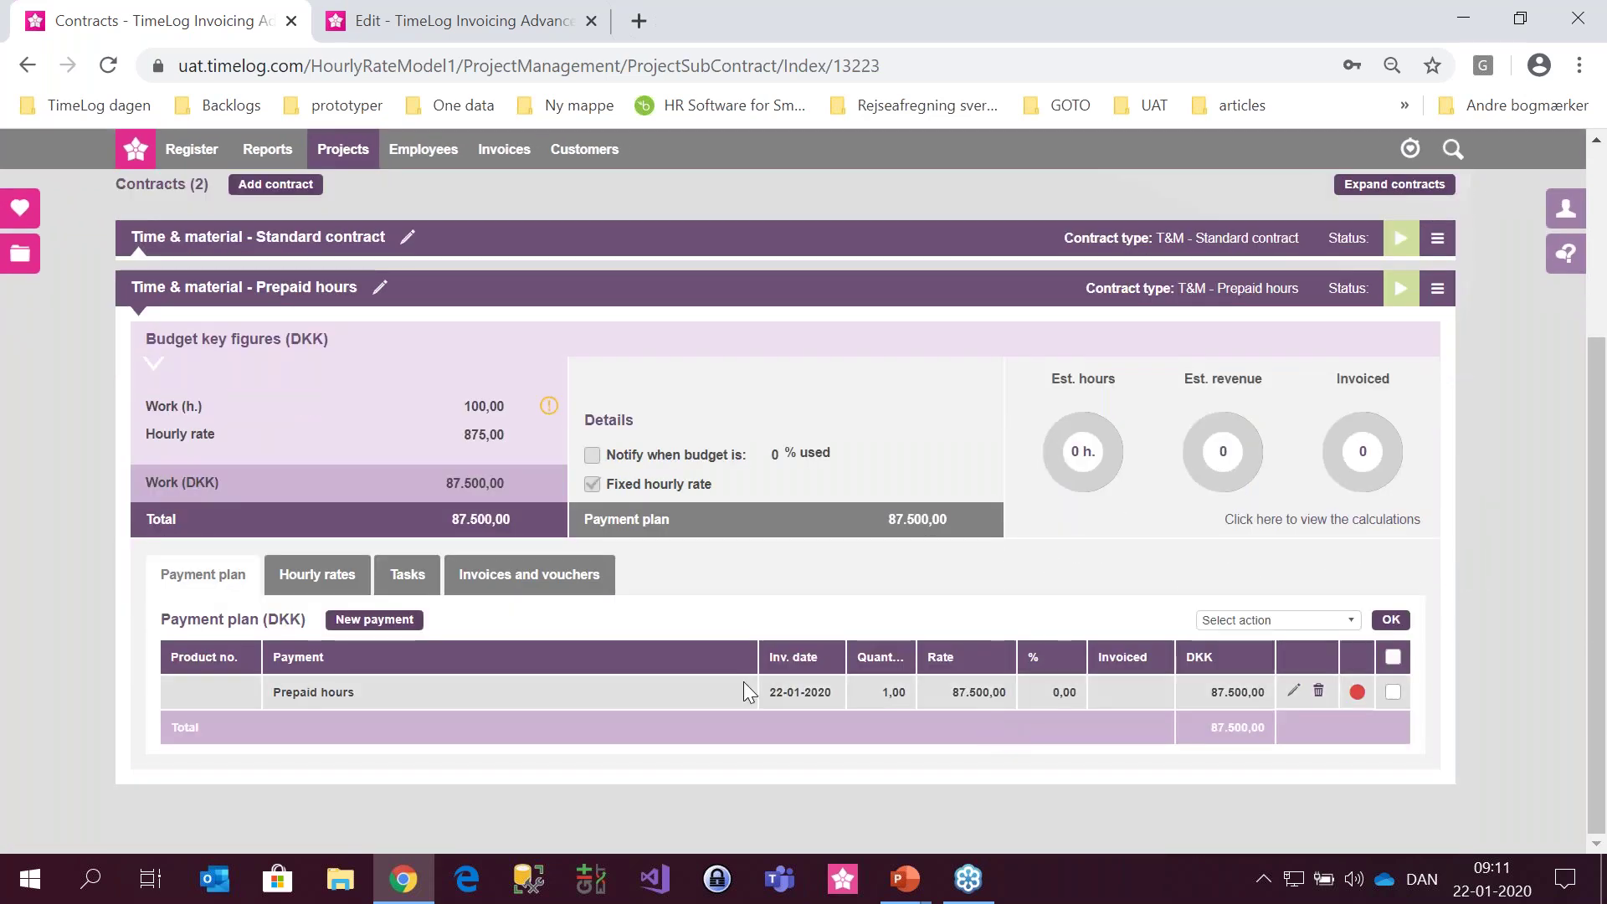
left_click(317, 578)
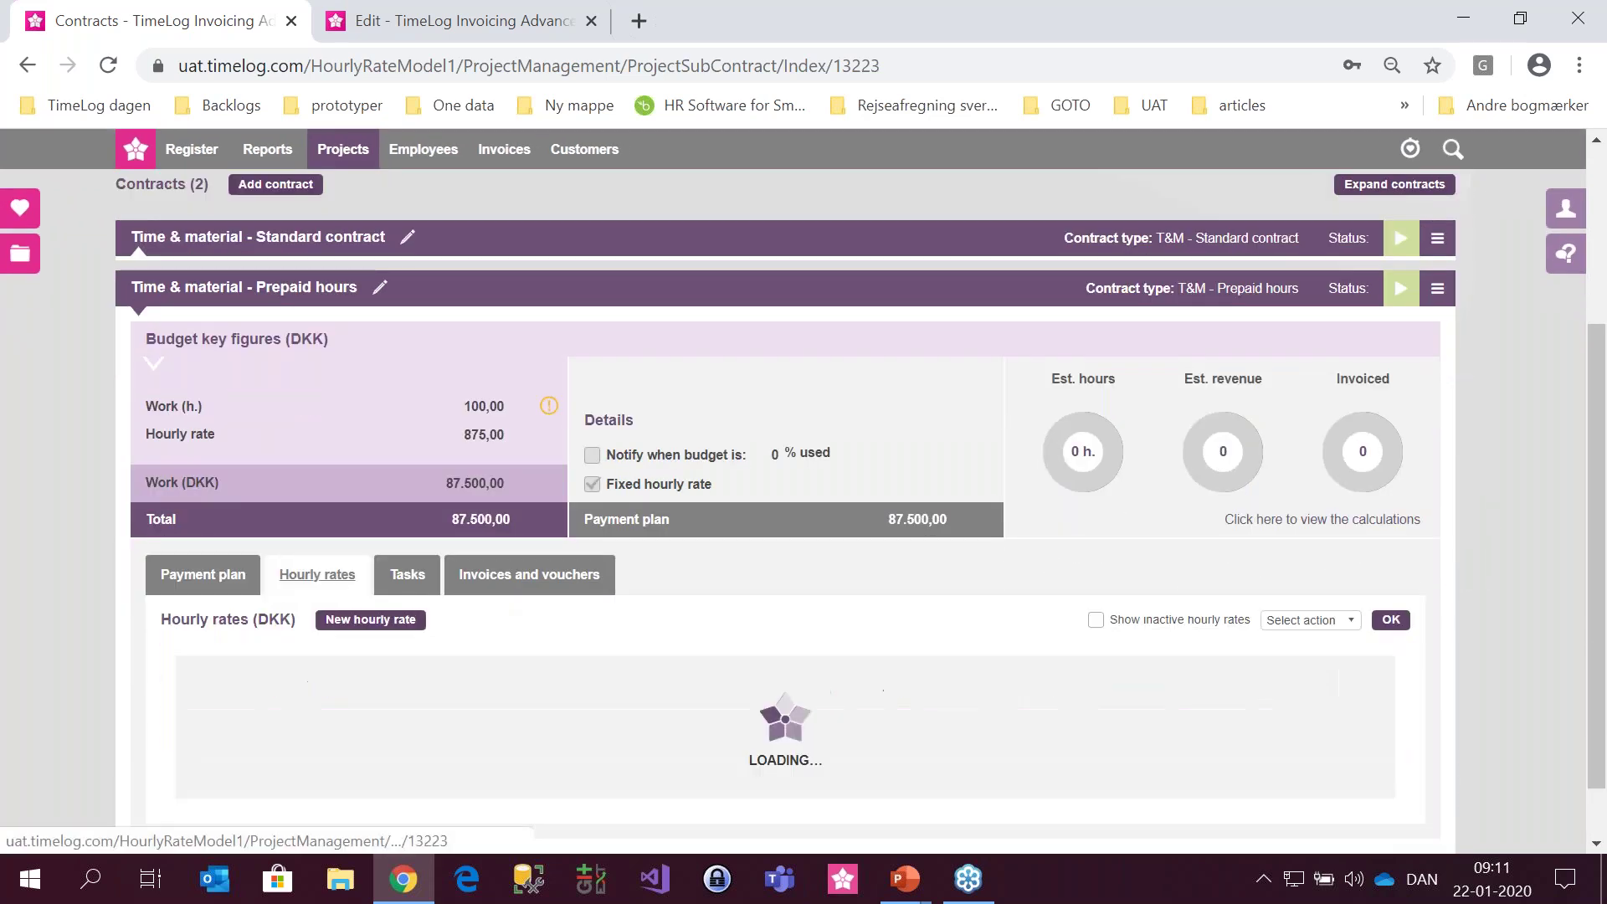
scroll(922, 621, "down", 3)
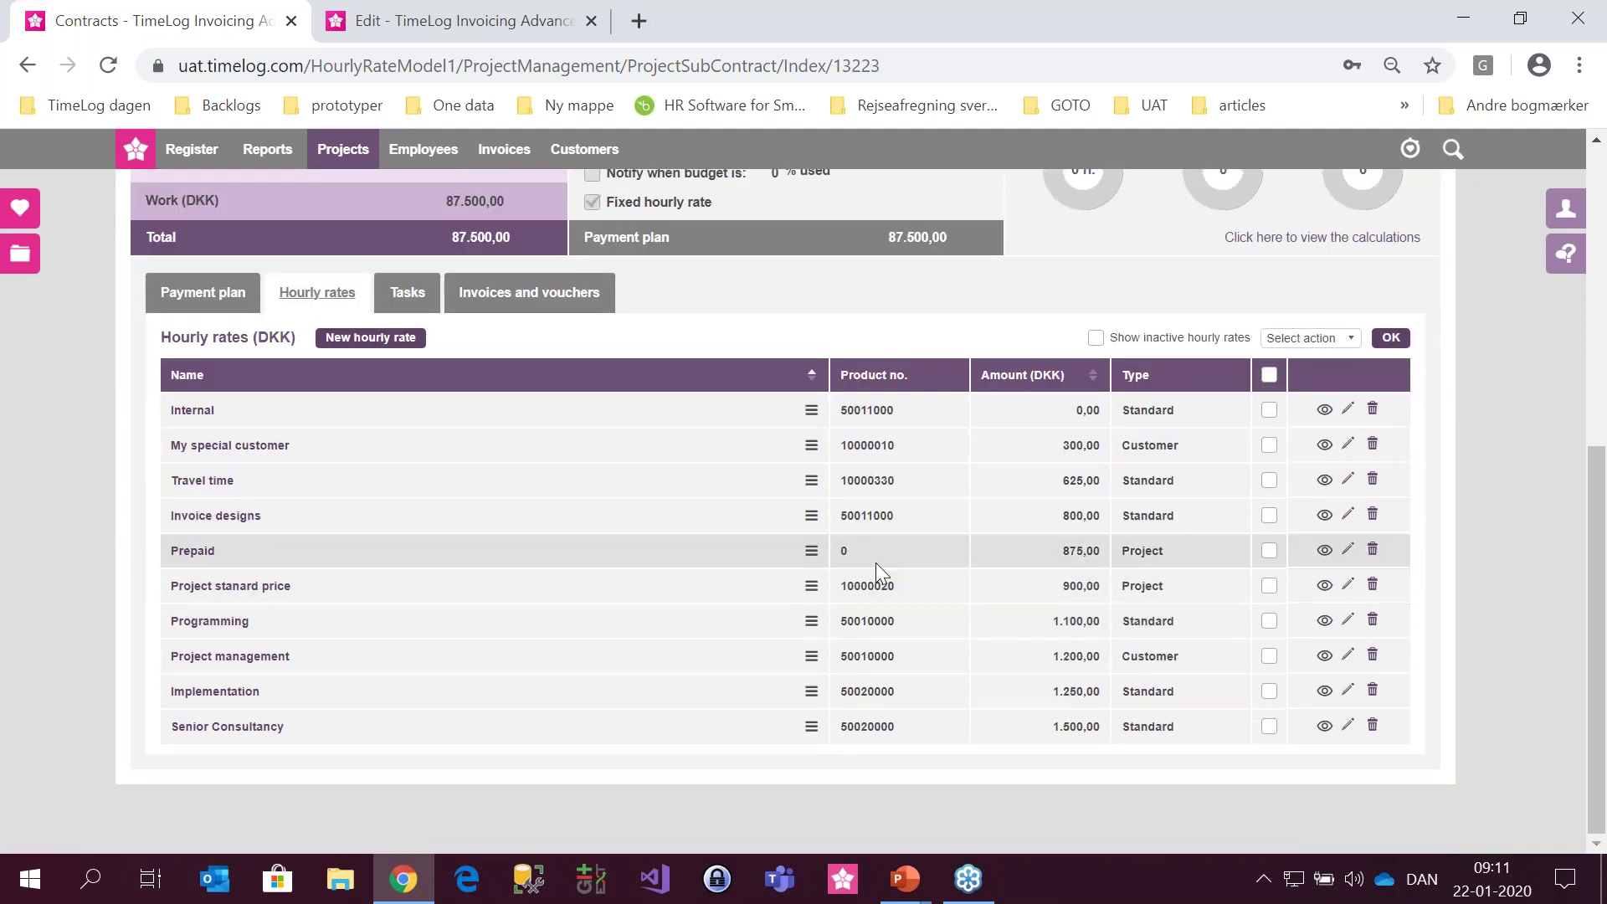
left_click(1268, 374)
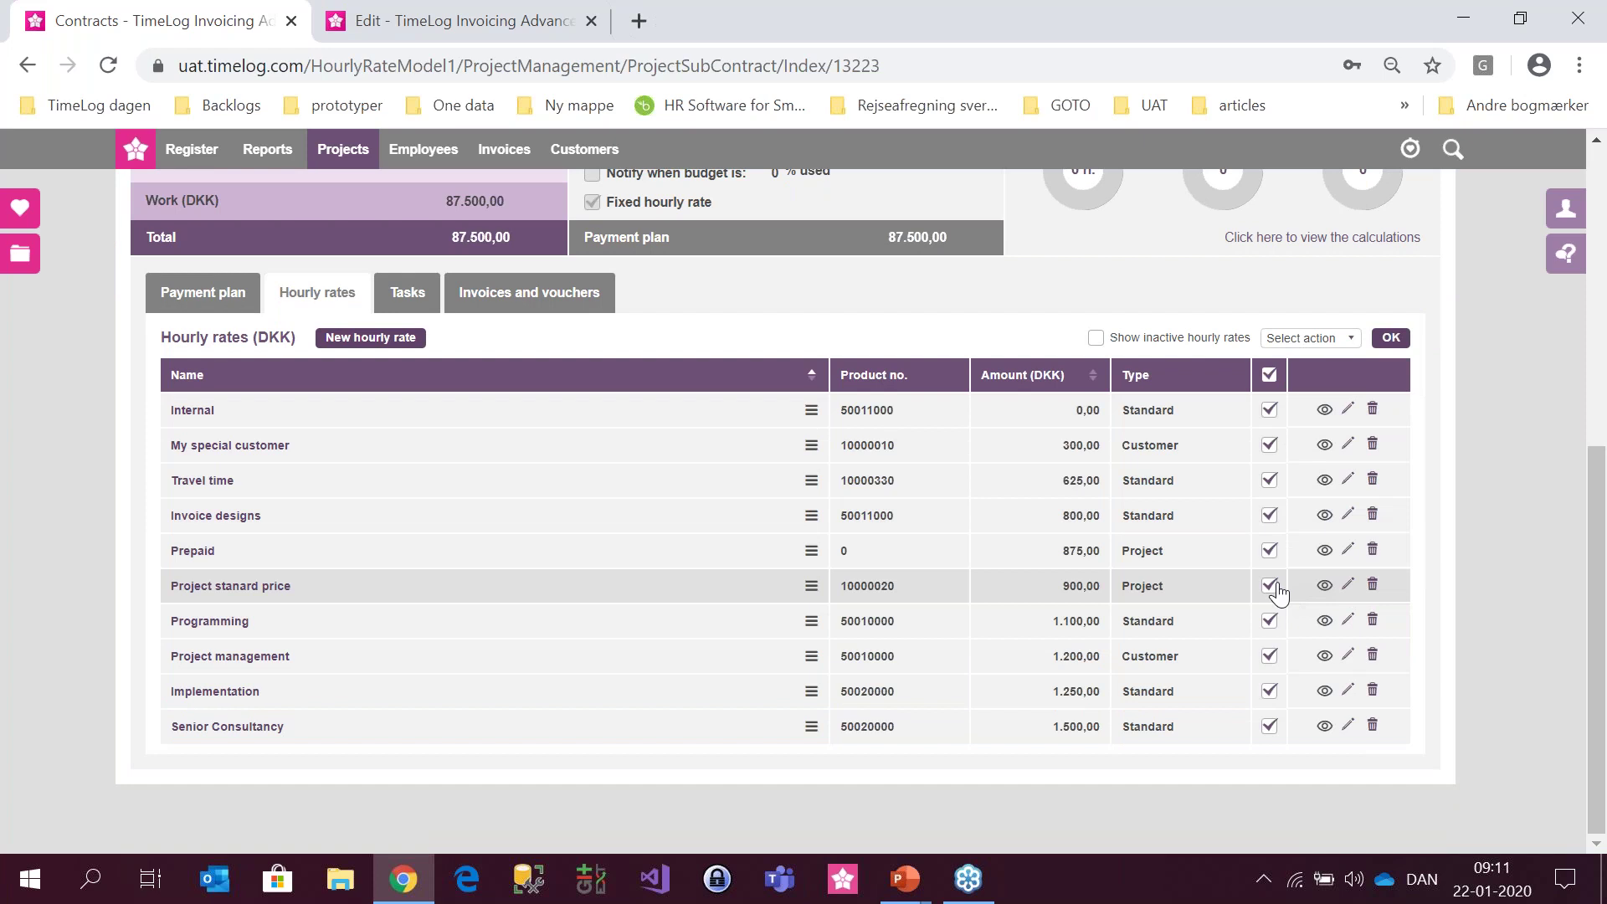
left_click(1268, 551)
left_click(1337, 341)
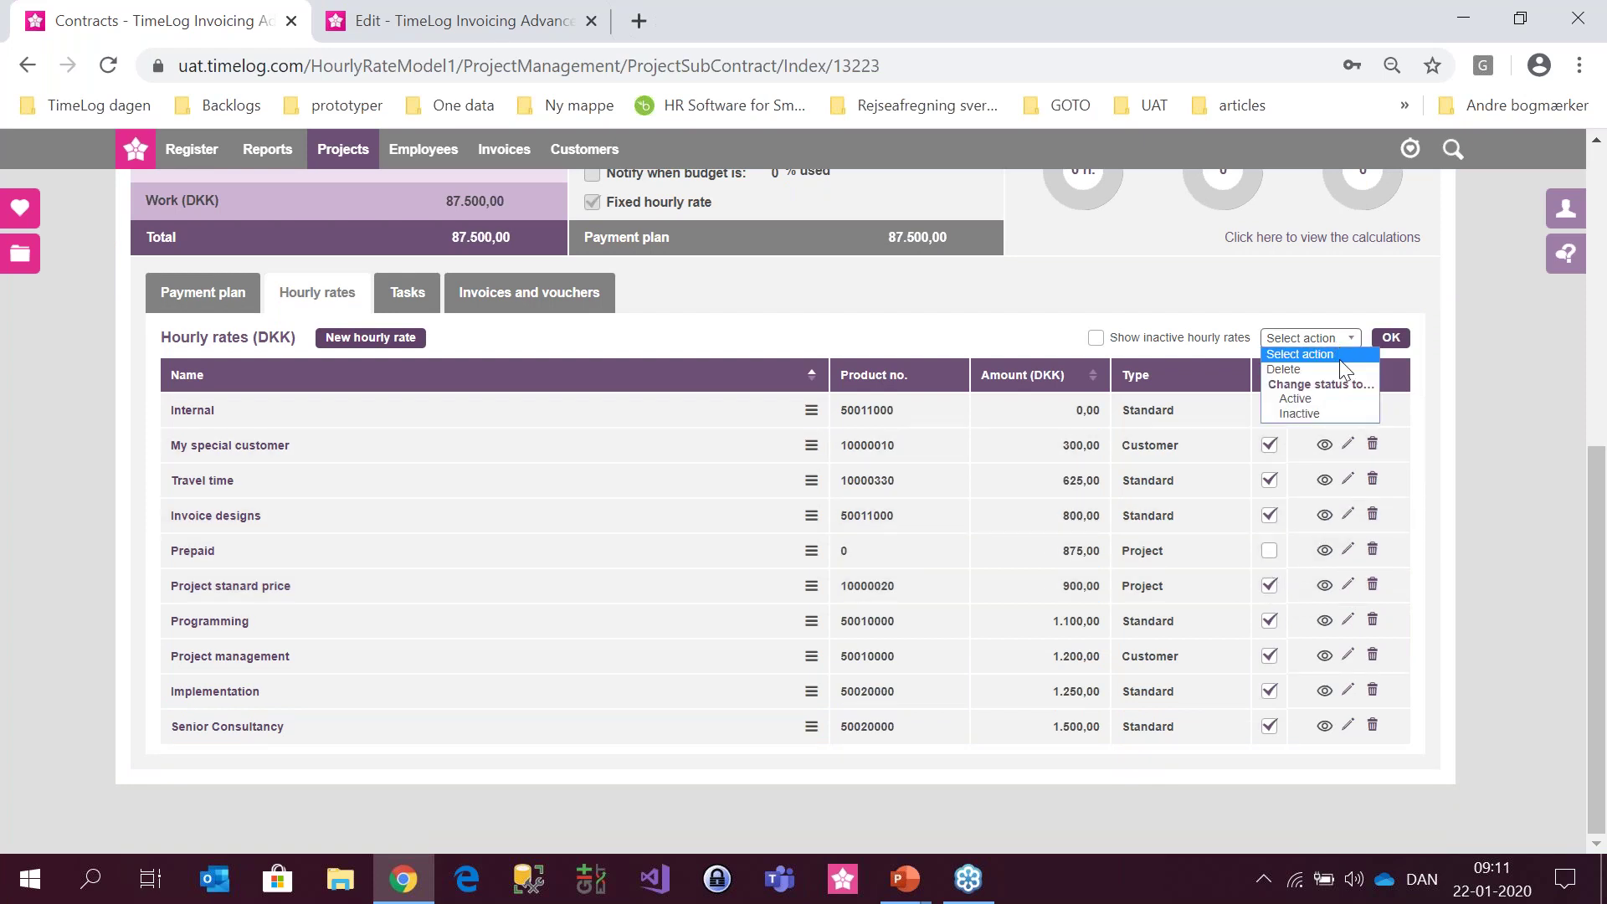
left_click(1334, 367)
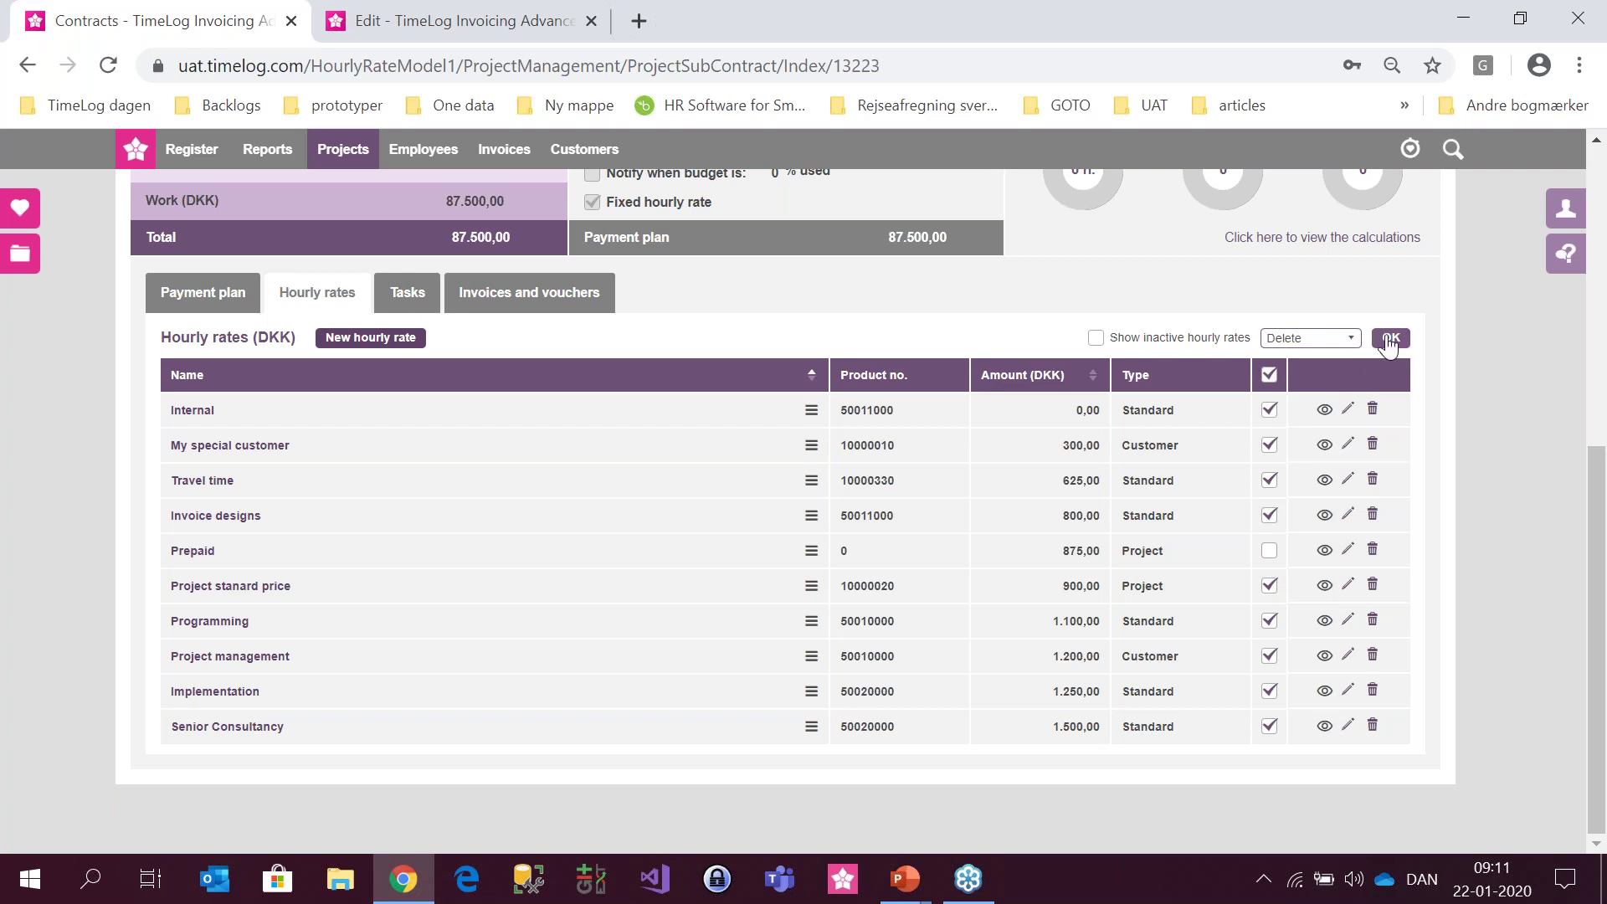
left_click(1389, 339)
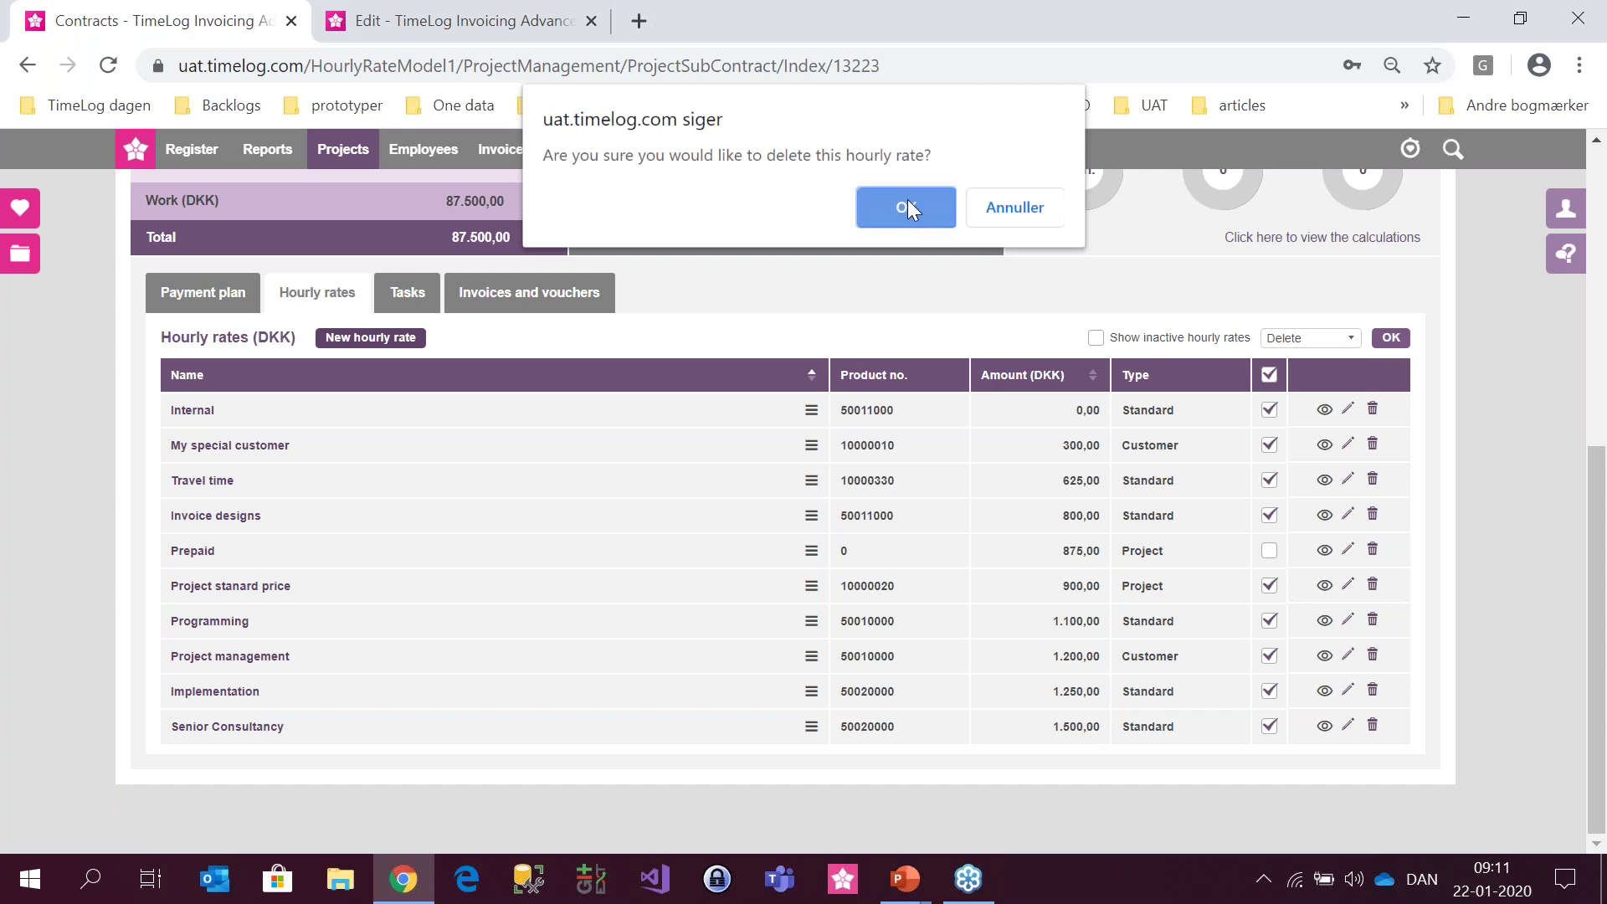
left_click(907, 202)
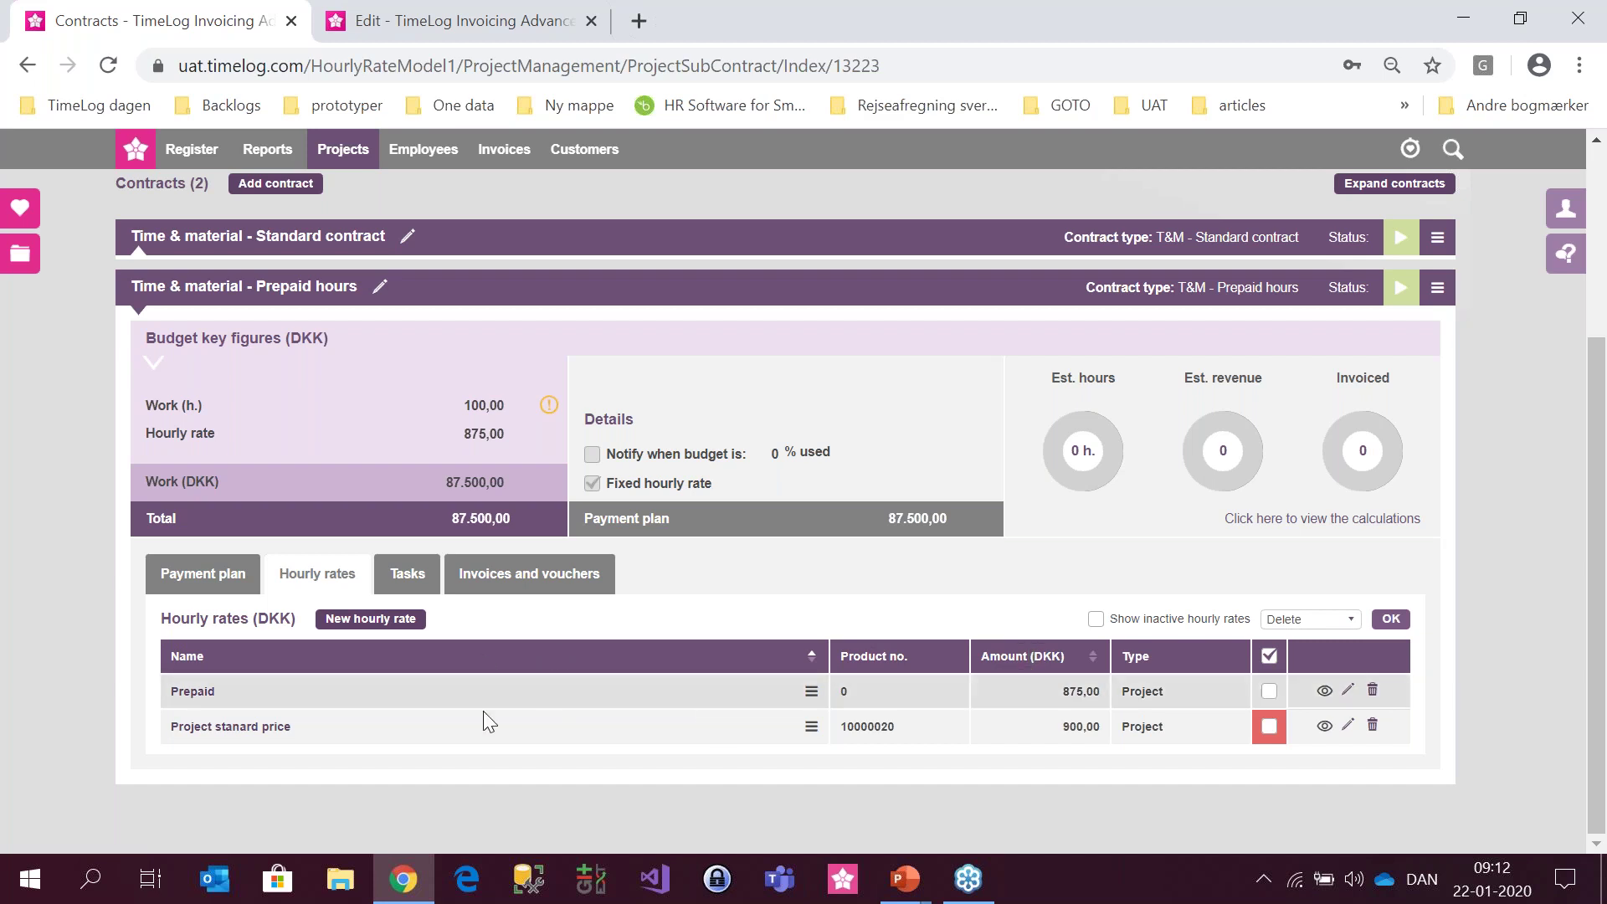
- Review the Prepaid hours contract's budget figures and hourly rates, and collapse the contract
scroll(511, 688, "up", 1)
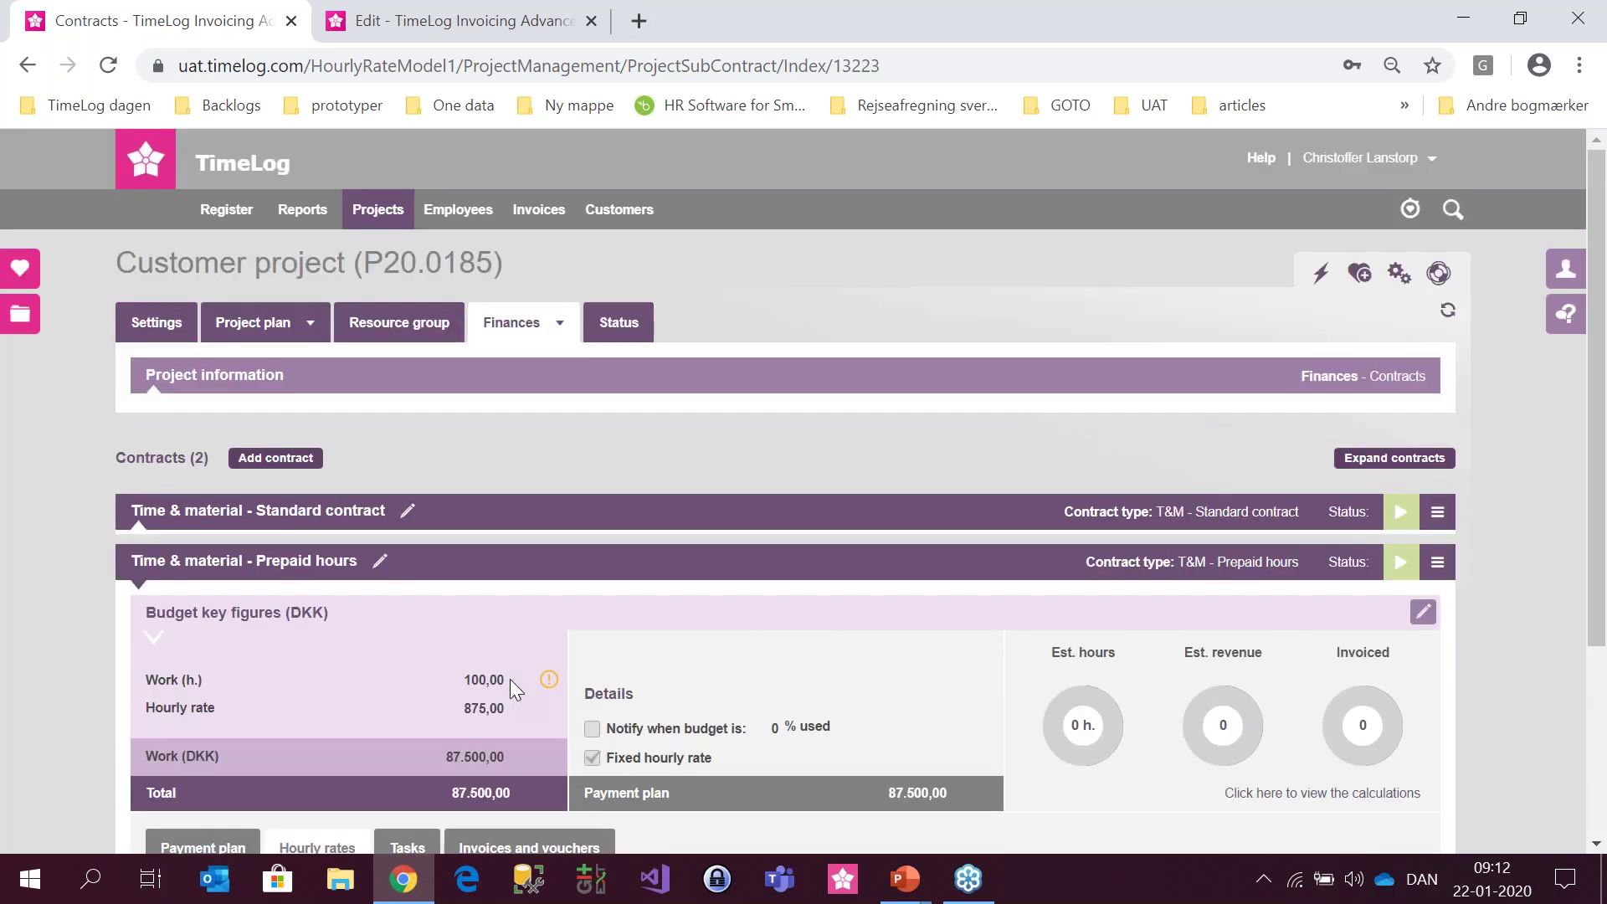
scroll(510, 679, "down", 2)
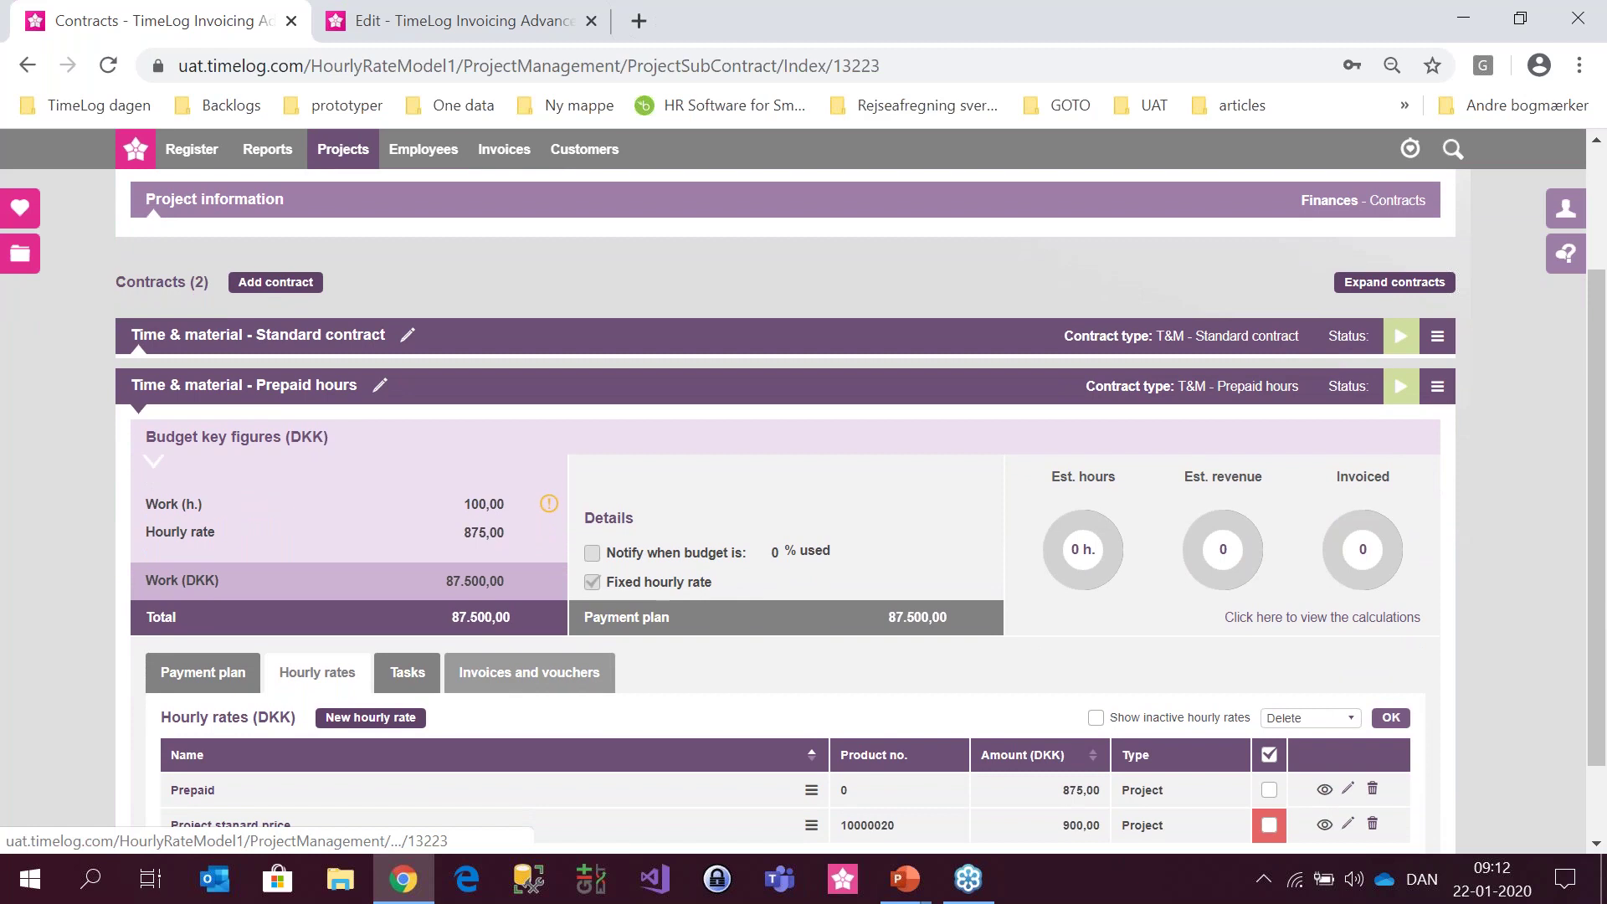
scroll(804, 510, "up", 1)
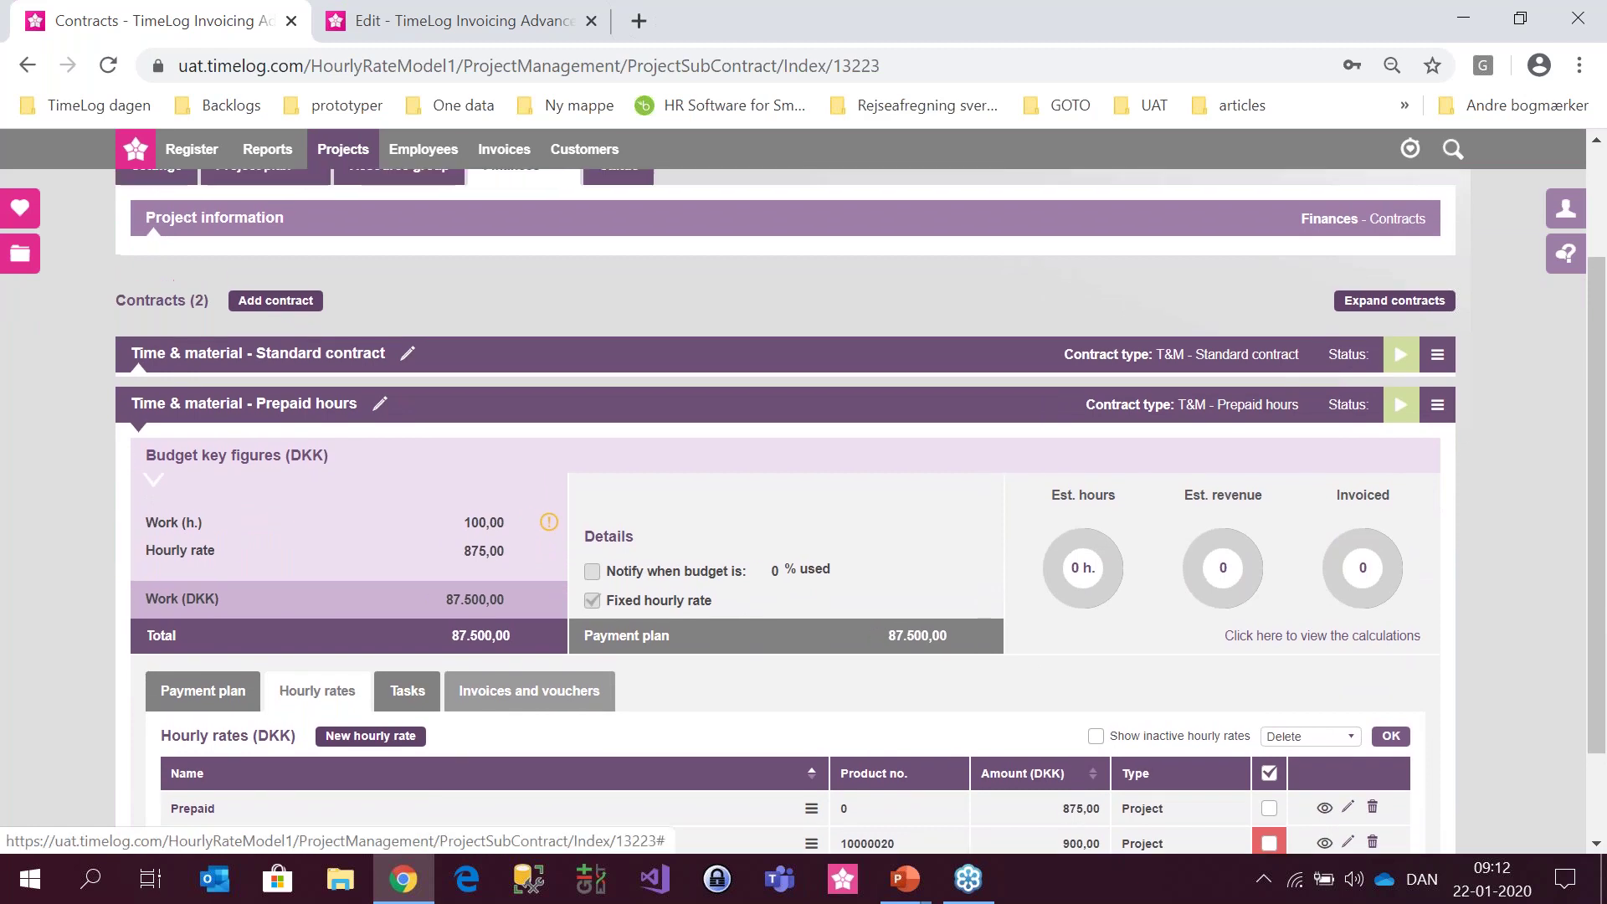
left_click(625, 416)
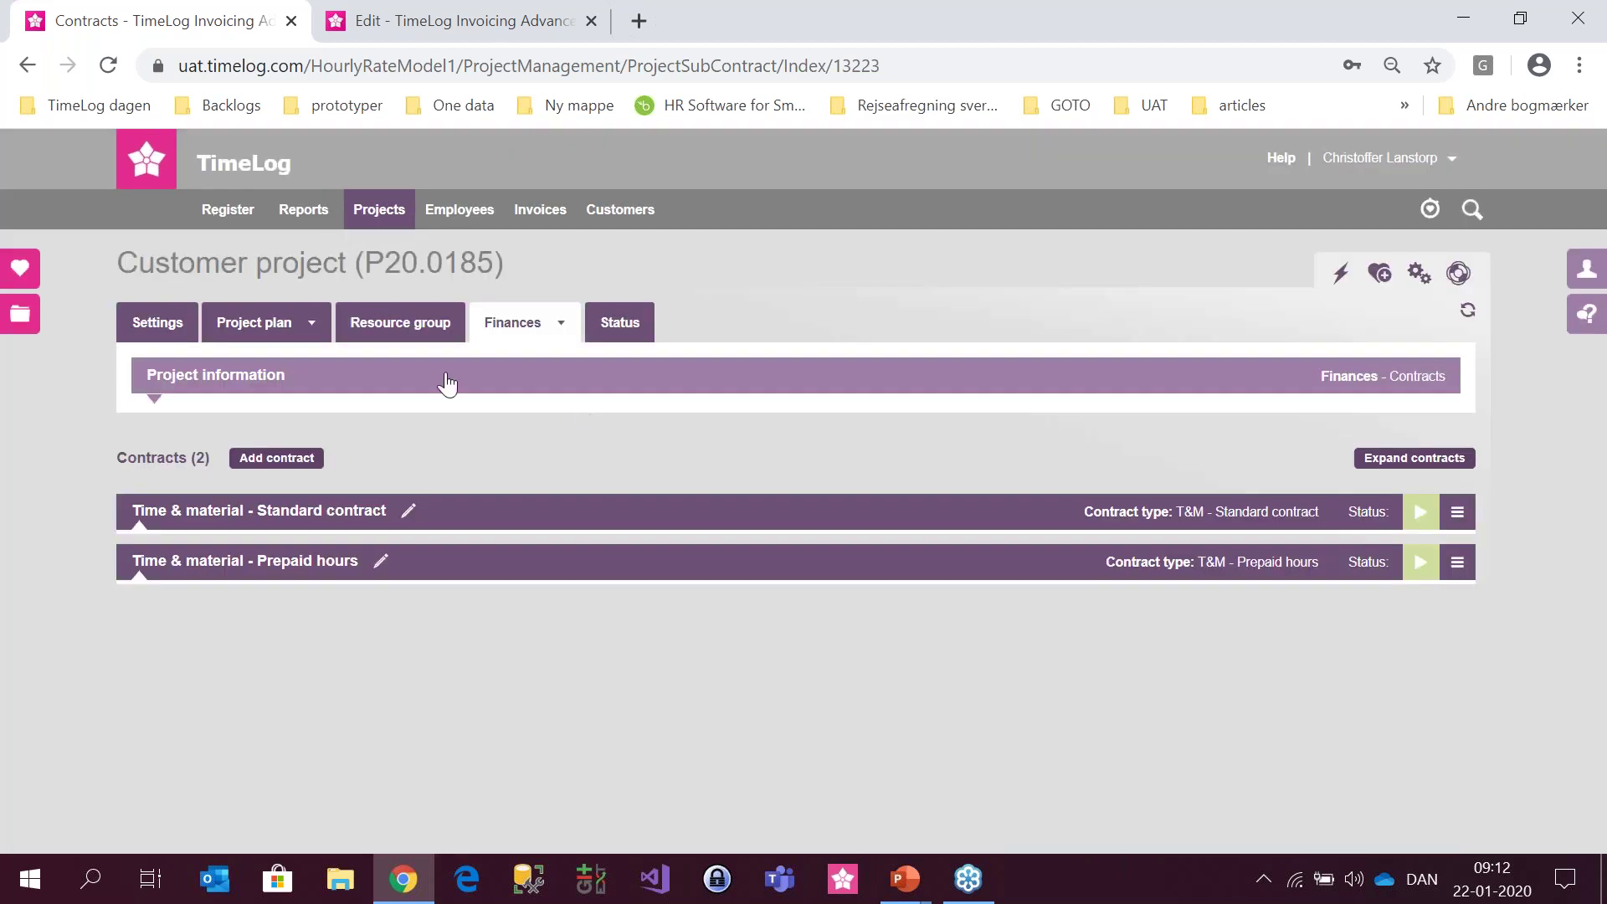
- Check the employee's default hourly rate for customers, and open Customer project's plan in hours
mouse_move(280, 331)
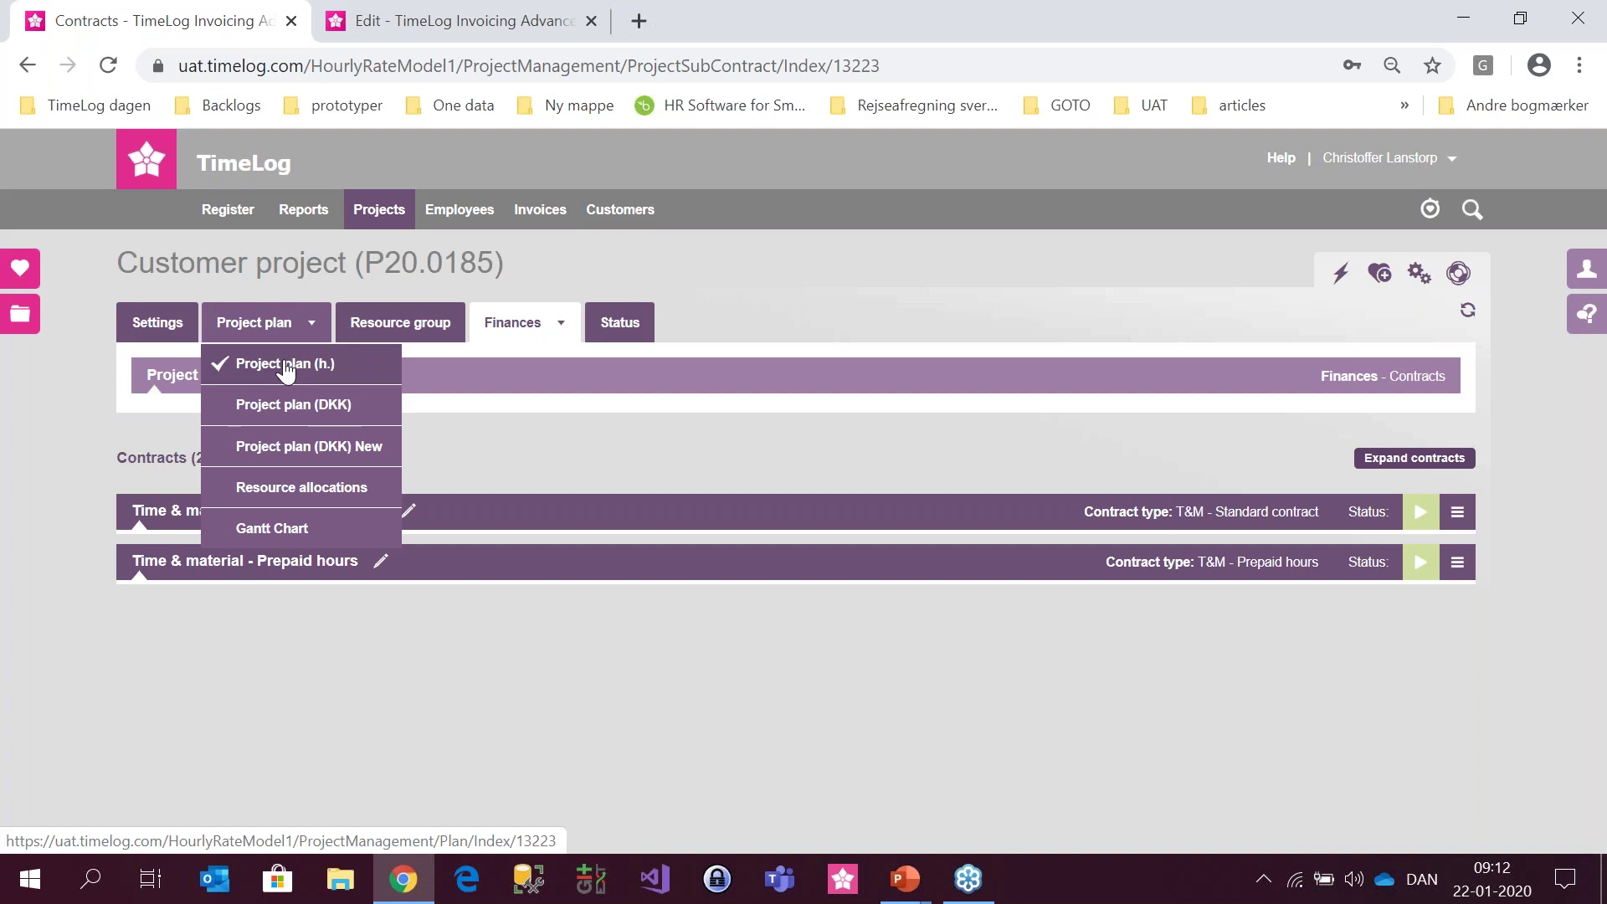
left_click(447, 30)
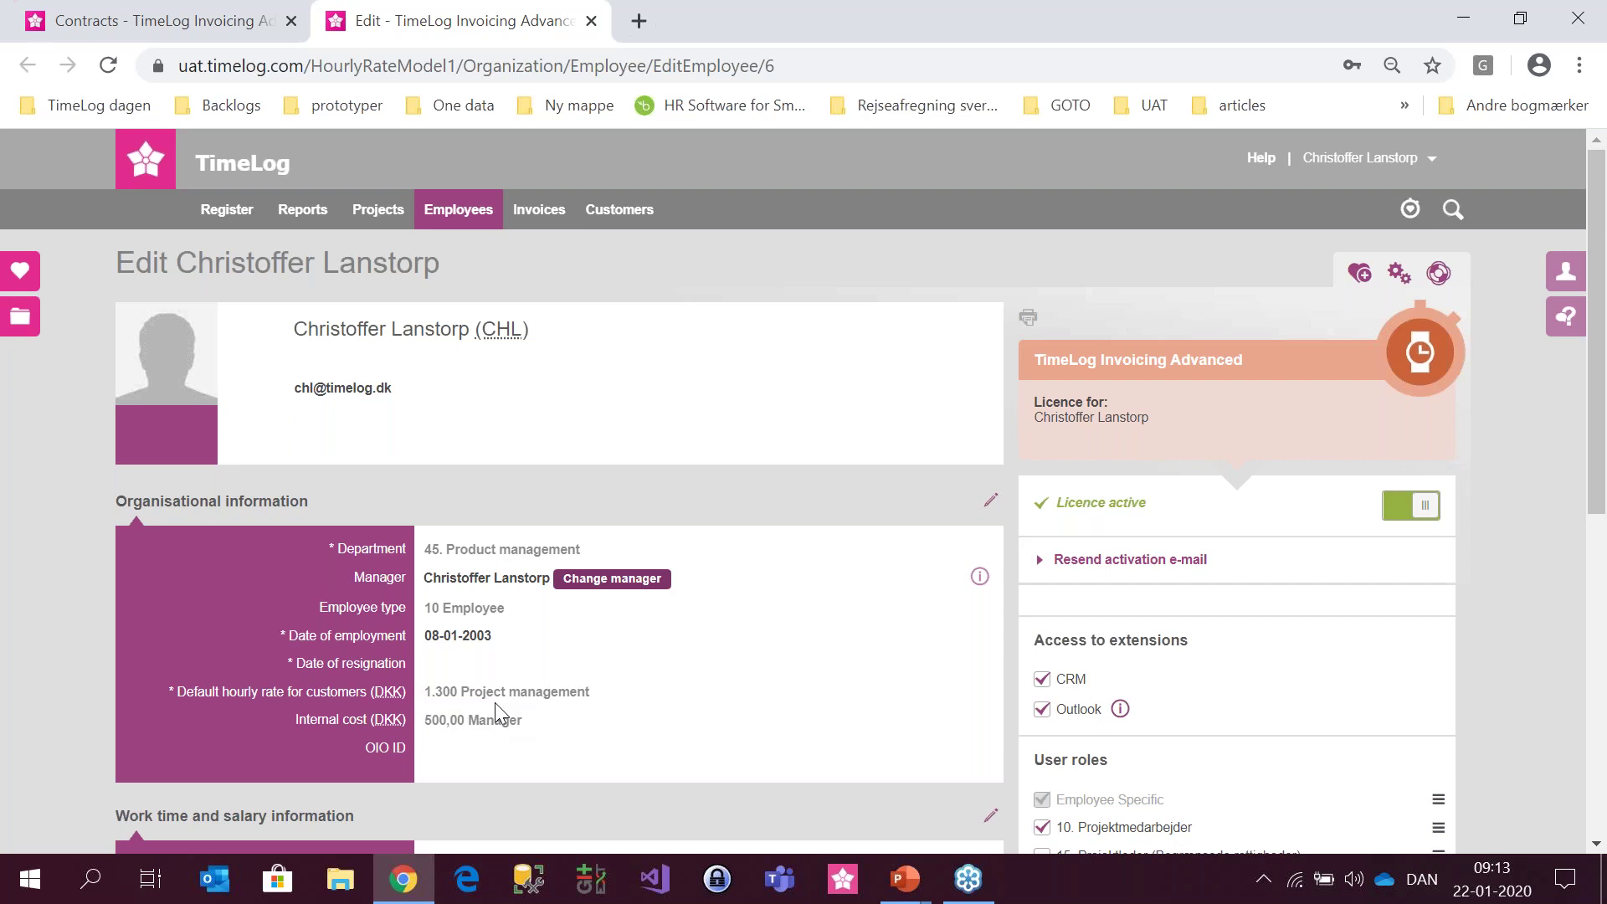
left_click(178, 27)
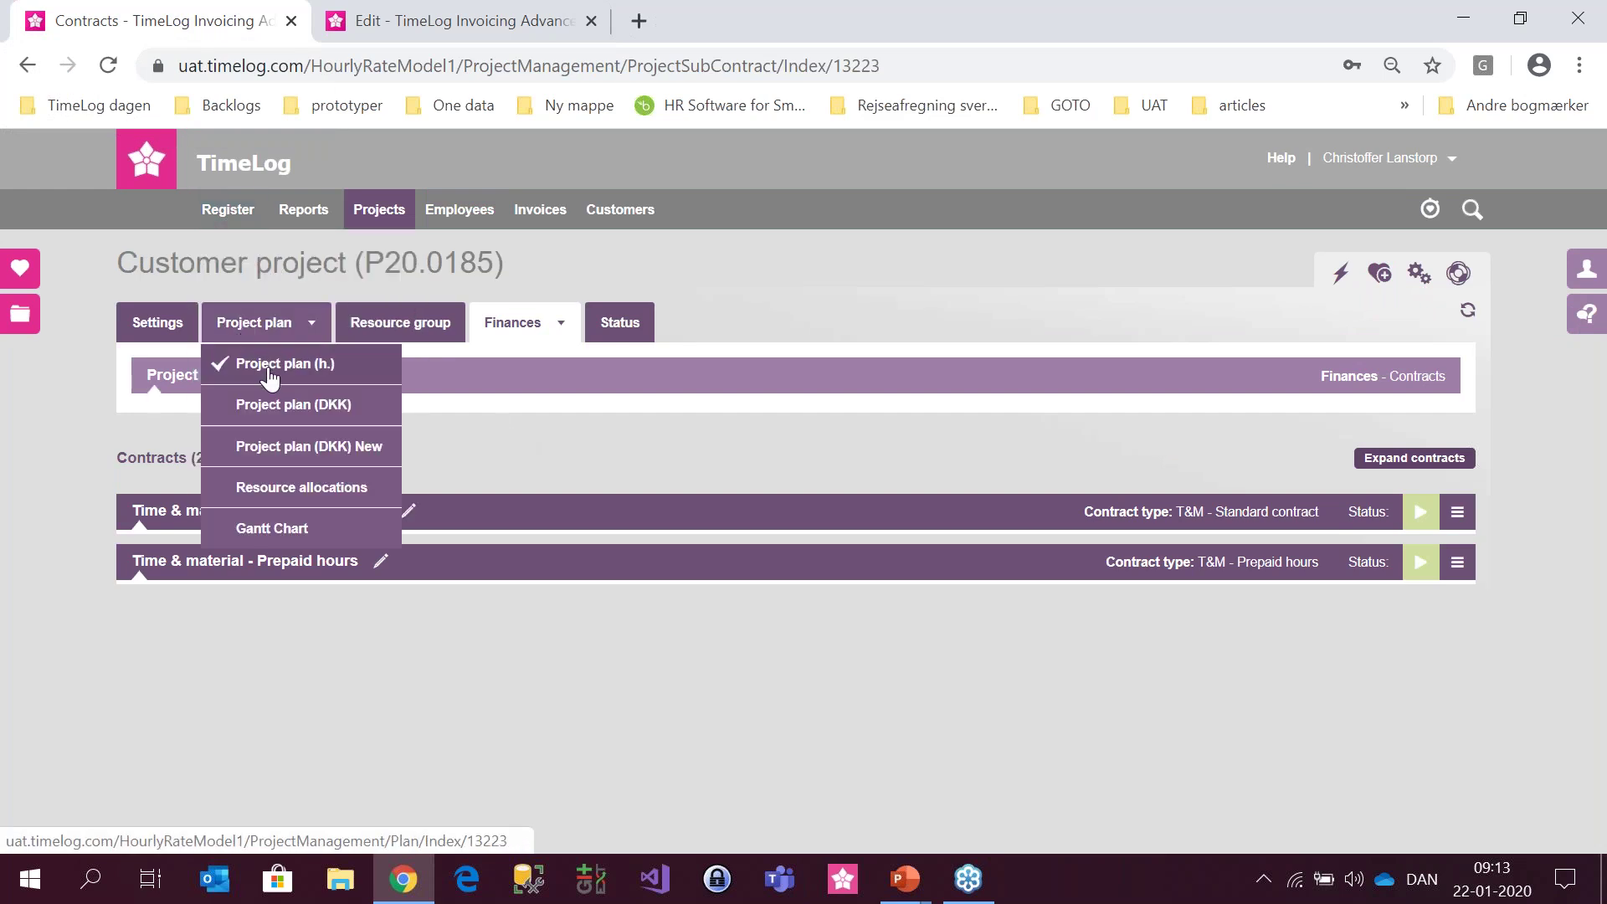
left_click(270, 368)
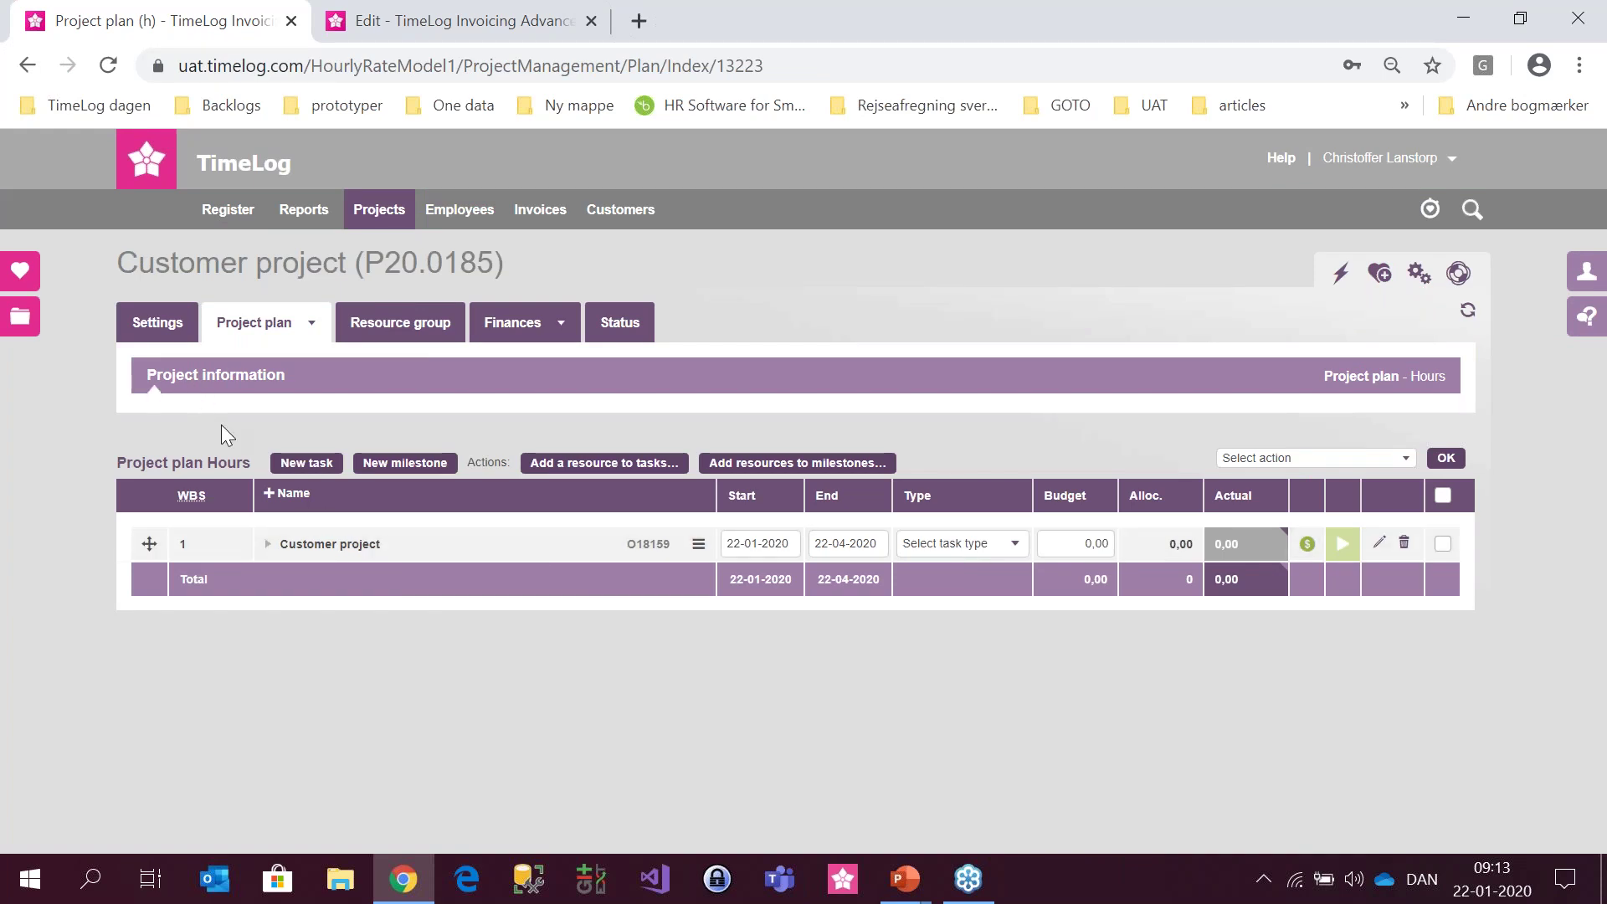
- In the project settings, set the default hourly rate to "No default hourly rate selected" and save
left_click(164, 324)
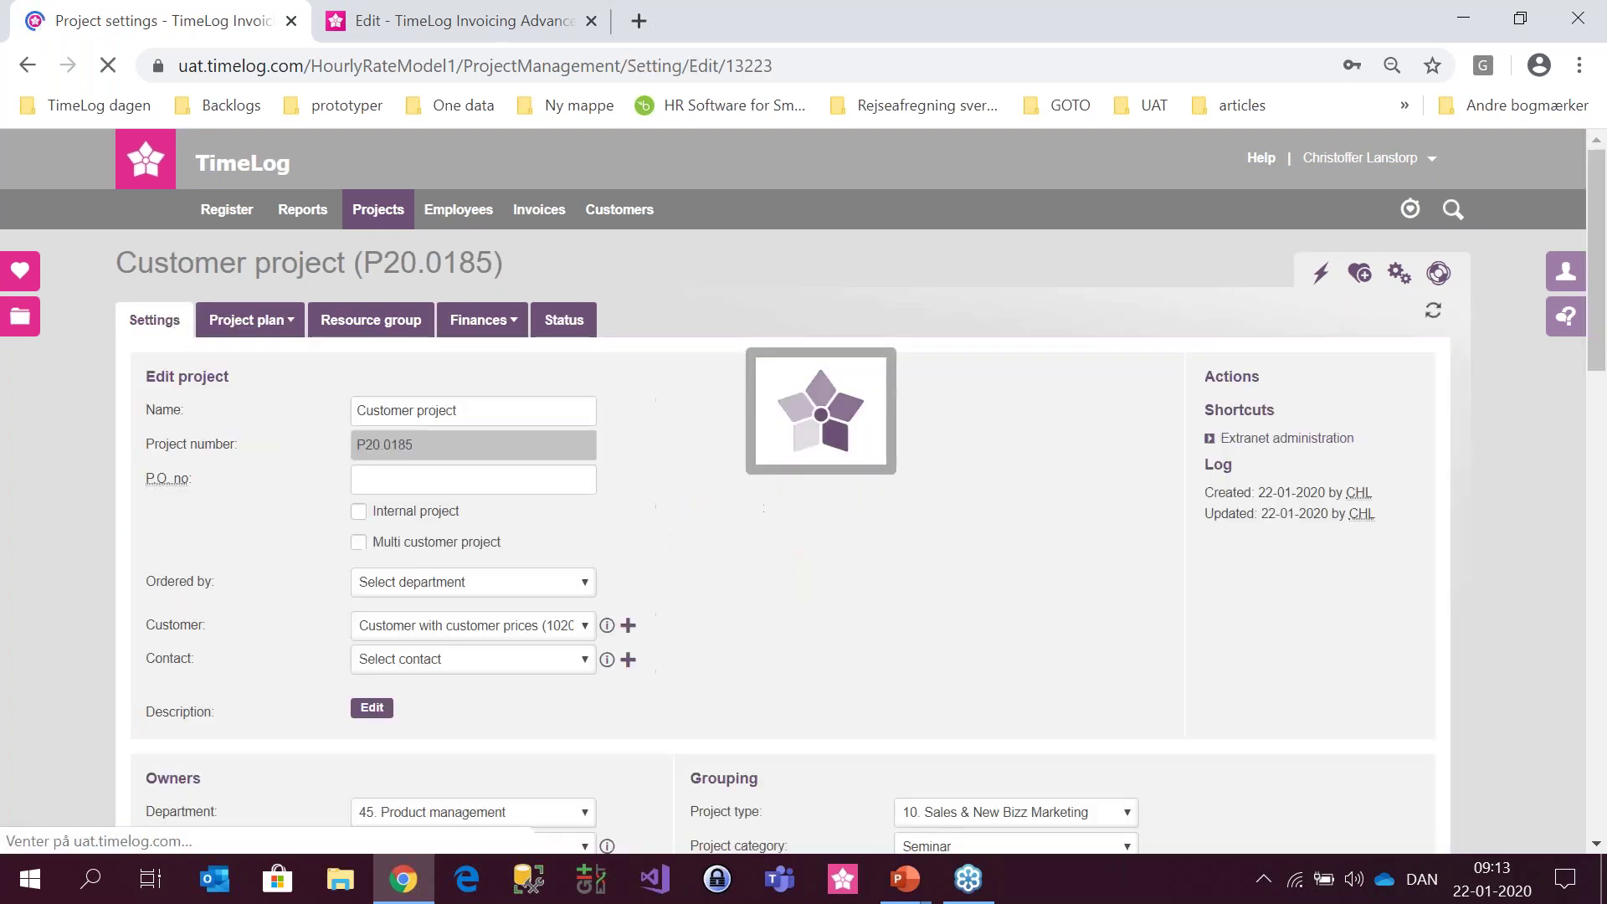
scroll(460, 613, "down", 3)
scroll(456, 604, "down", 5)
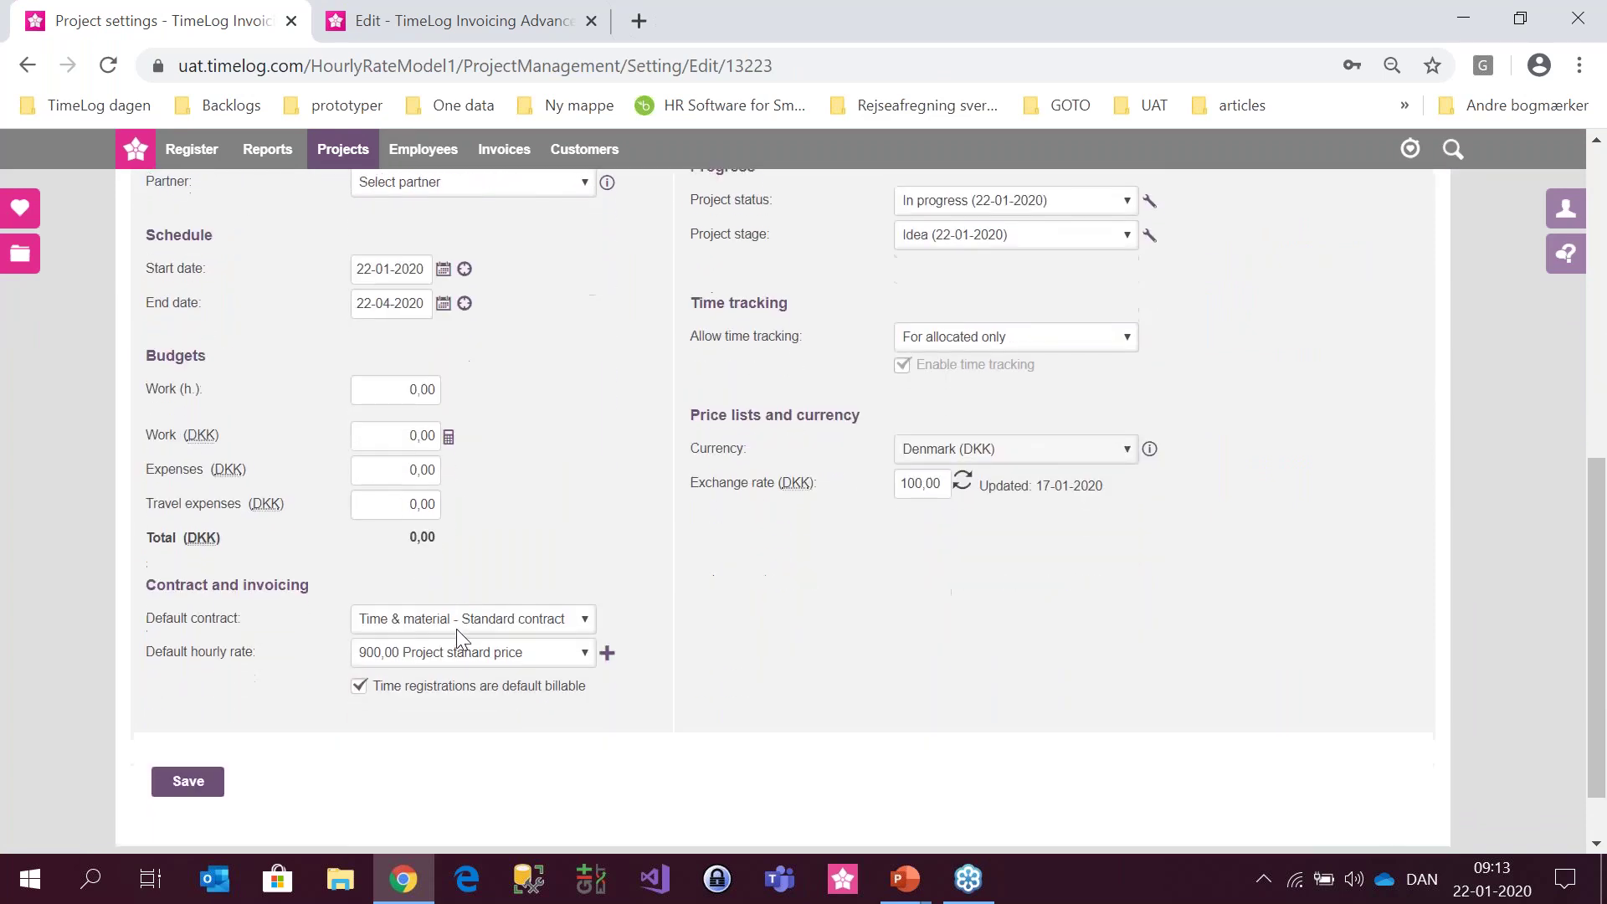
left_click(494, 661)
left_click(544, 468)
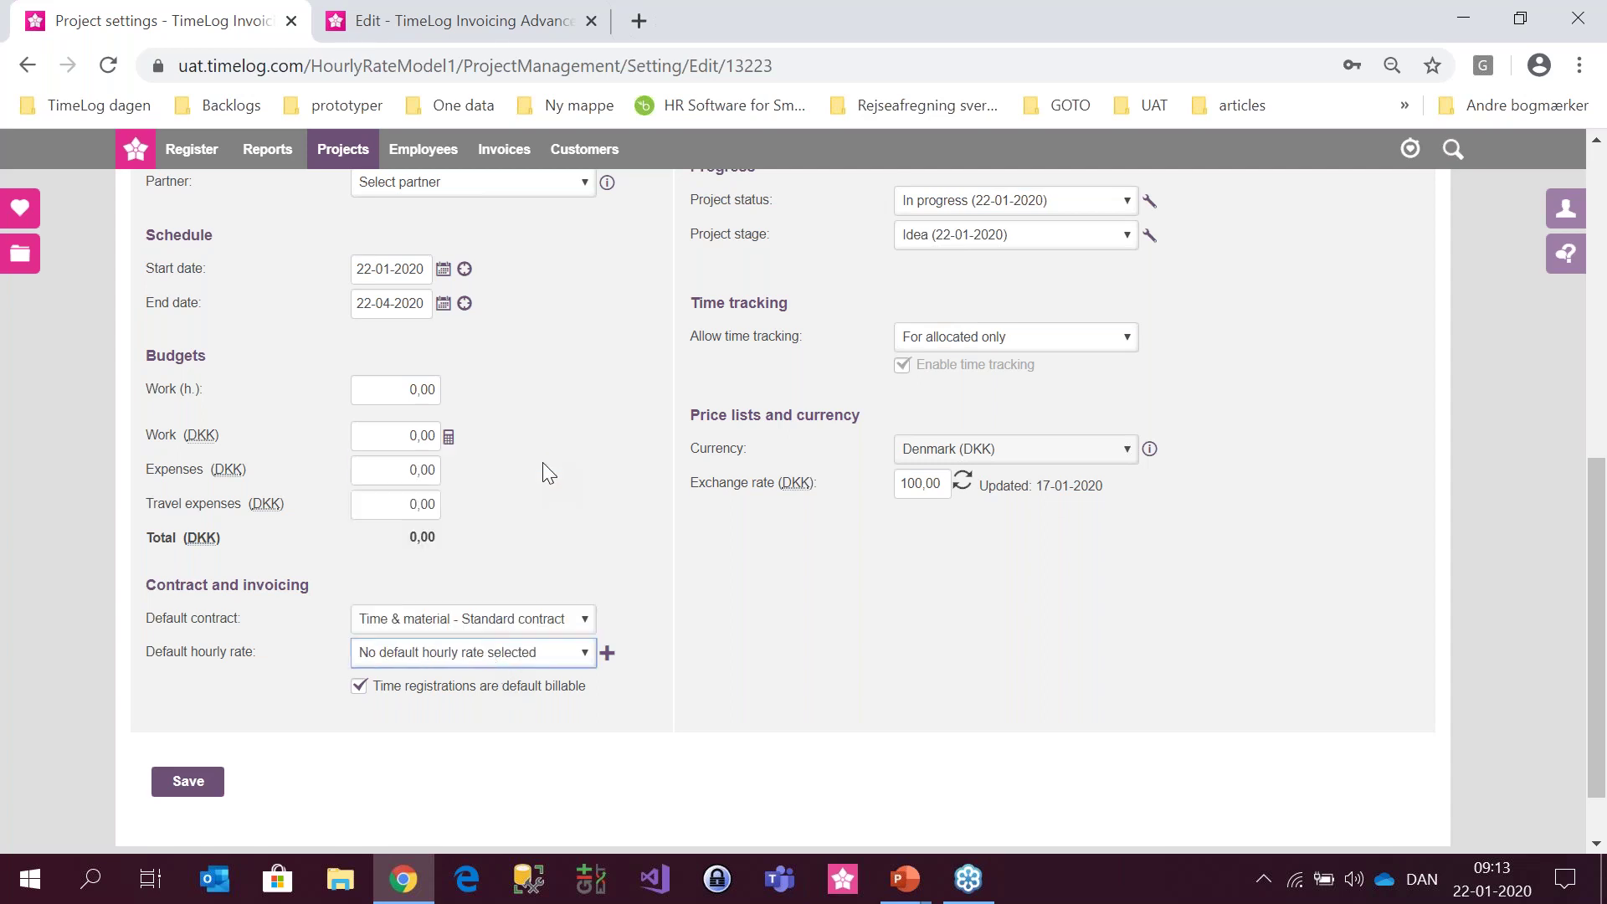
left_click(201, 782)
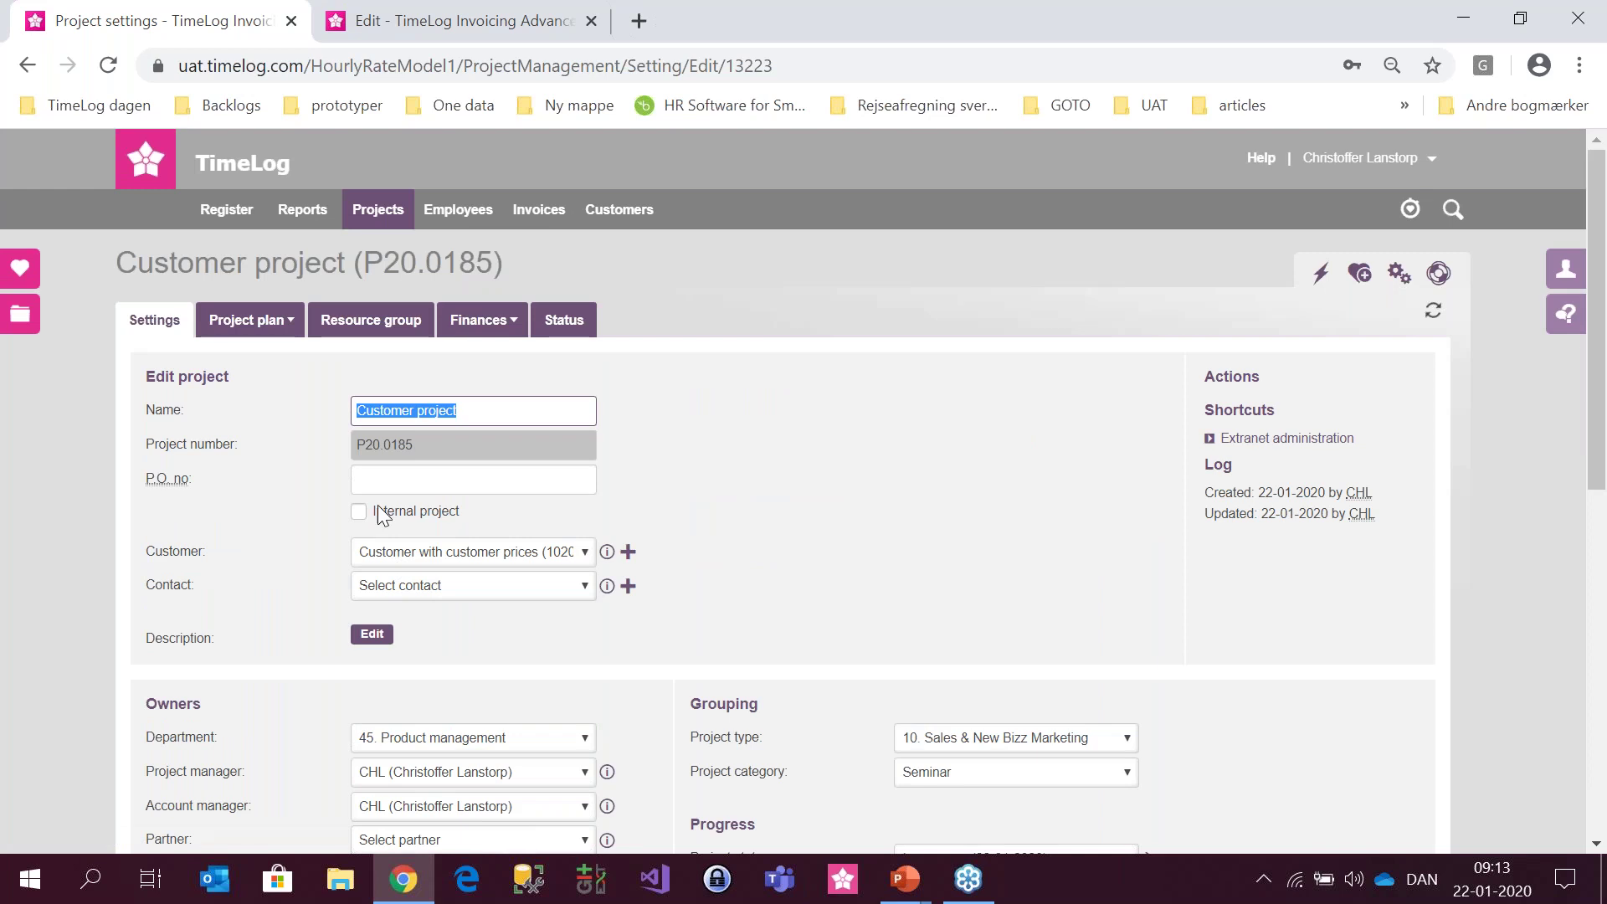
- From the project plan in hours, examine which hourly rate is proposed when adding the employee to tasks, and close without saving
left_click(251, 320)
left_click(293, 368)
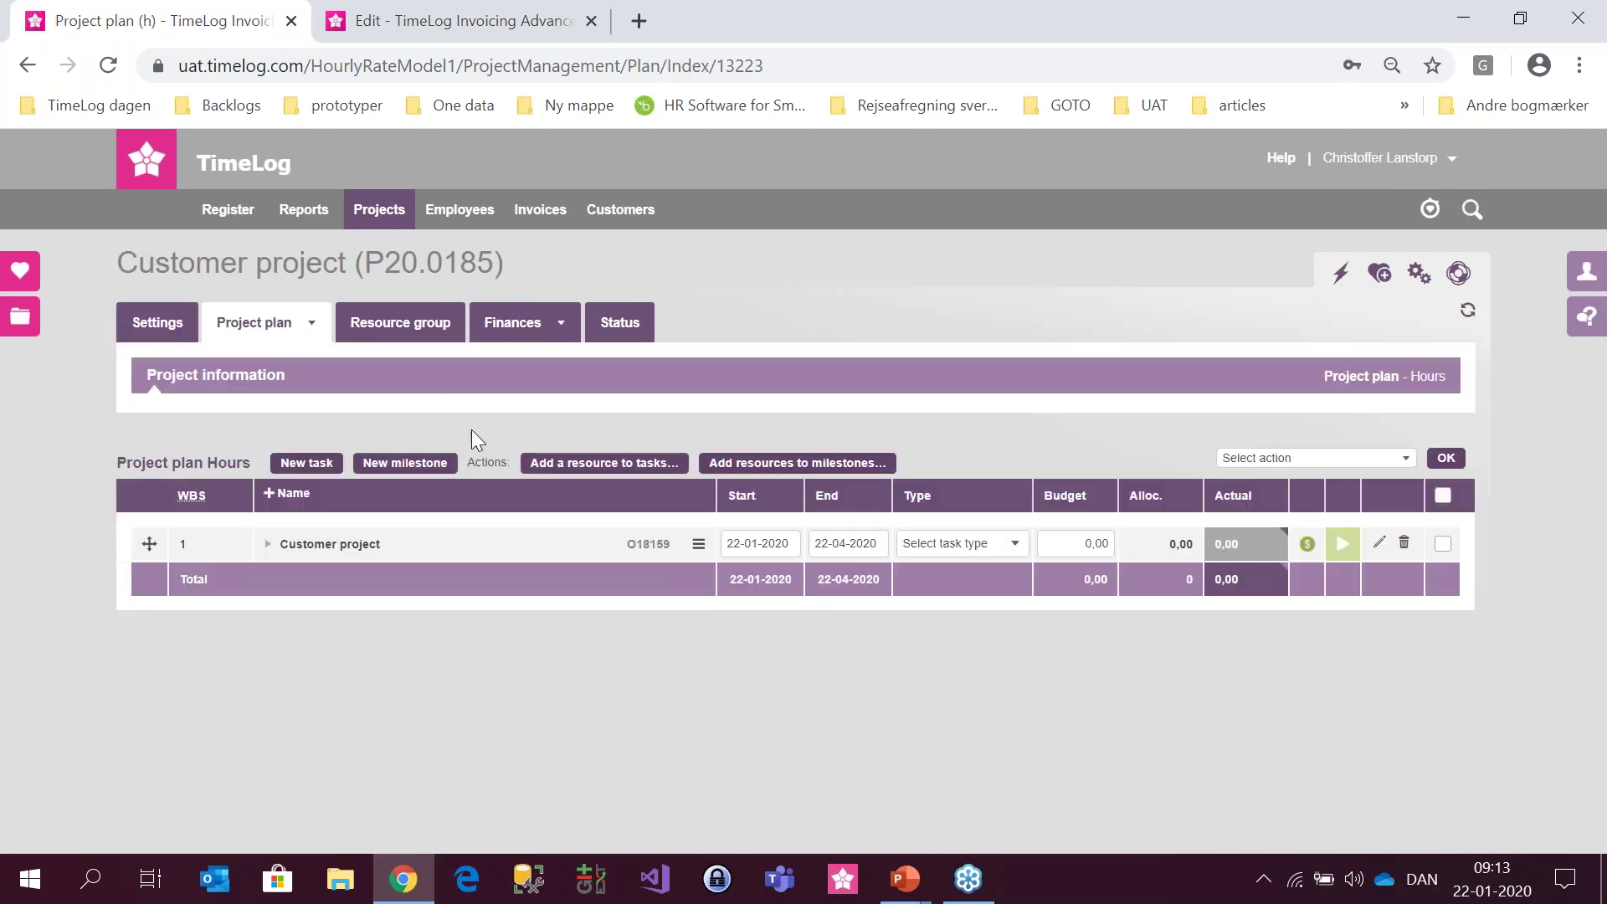
left_click_drag(567, 463, 302, 495)
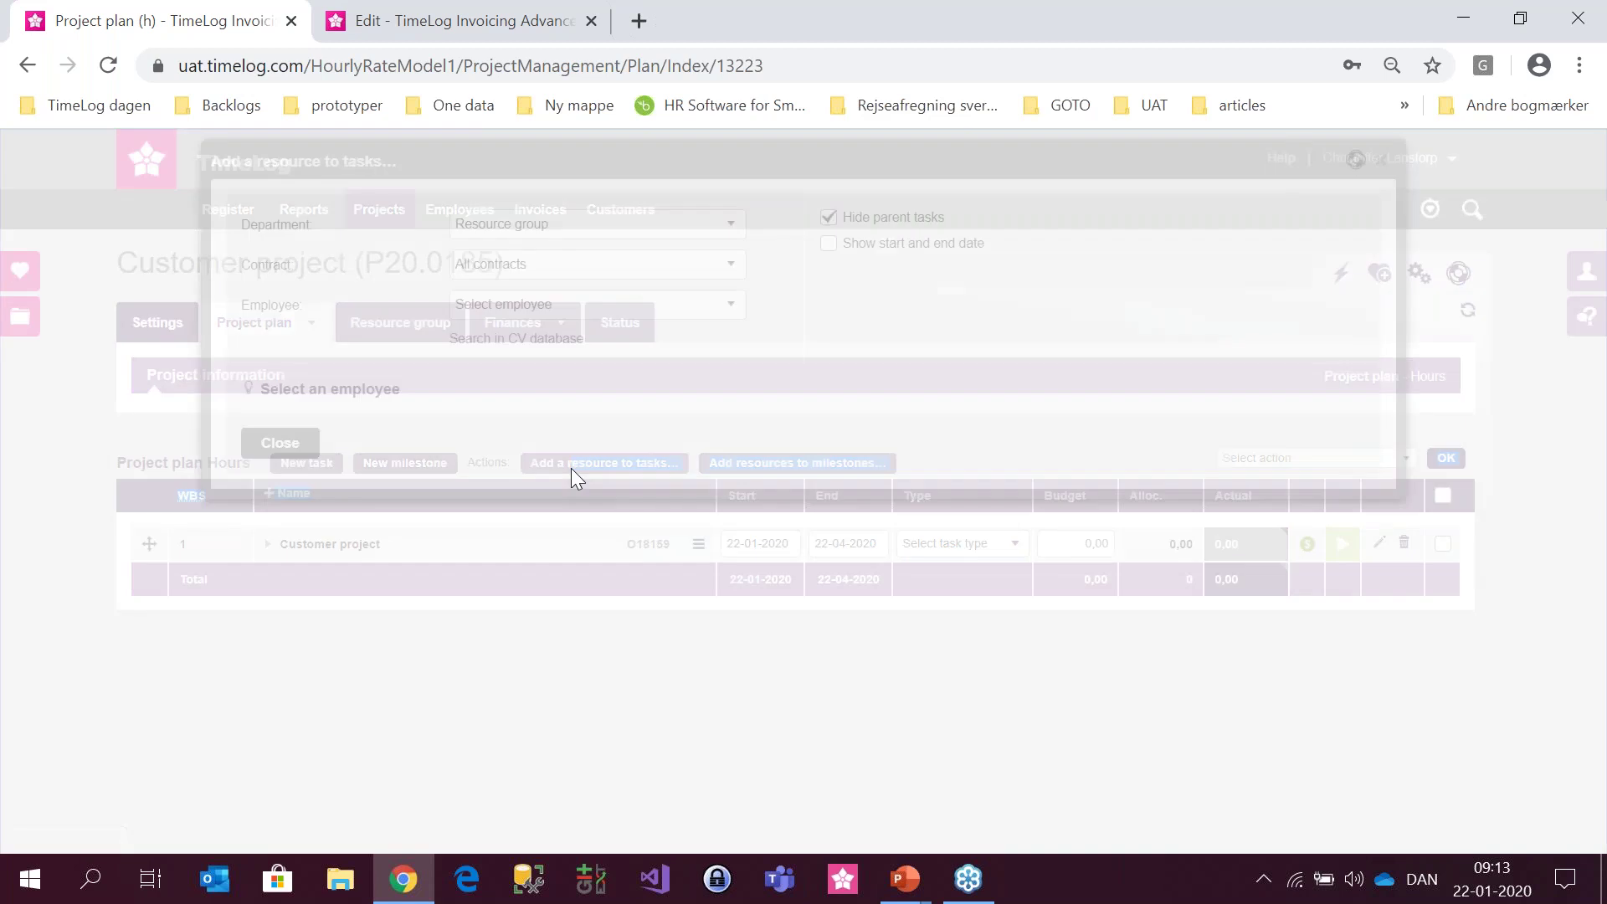
left_click(594, 301)
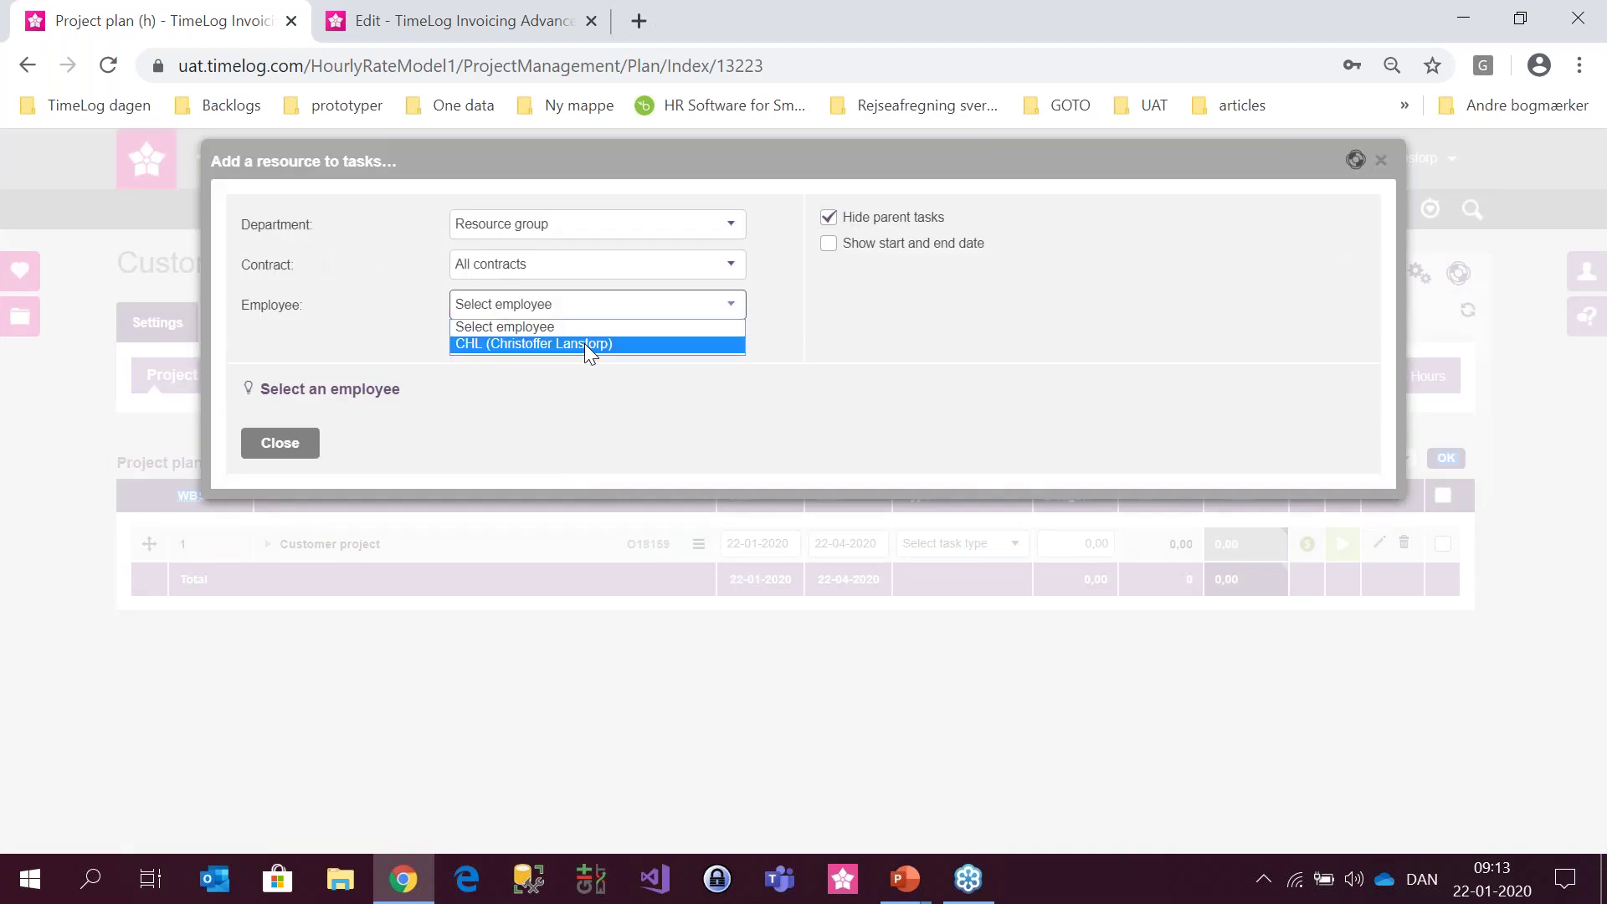
left_click(584, 343)
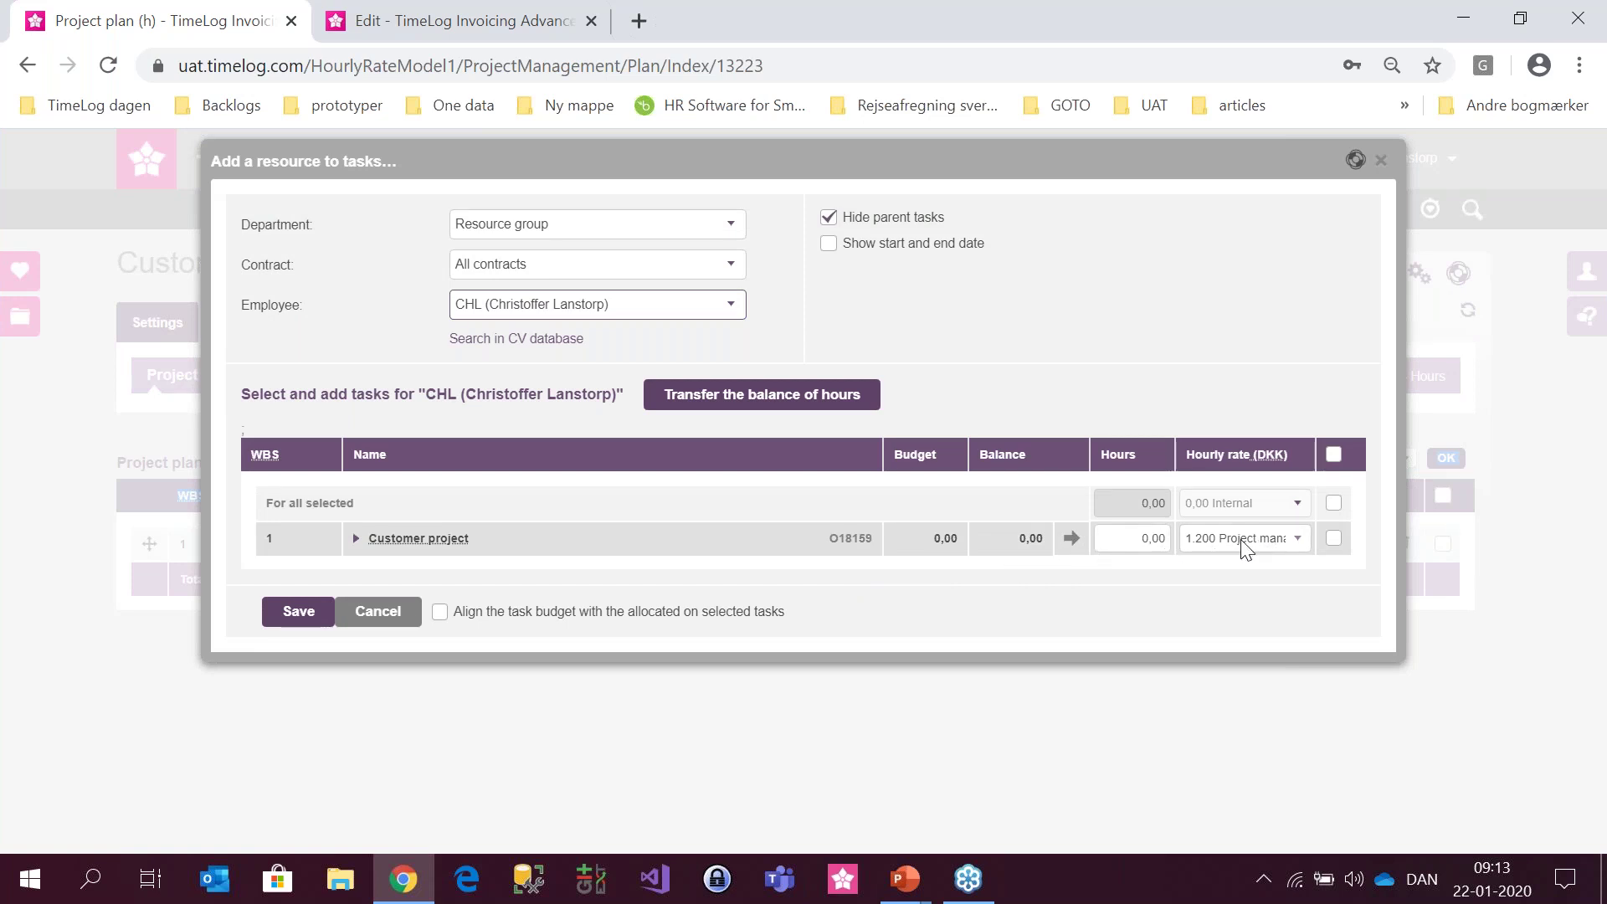
left_click(1381, 159)
- Create a new task named Travel time with the target hourly rate 625,00 Travel time and save it
left_click(329, 468)
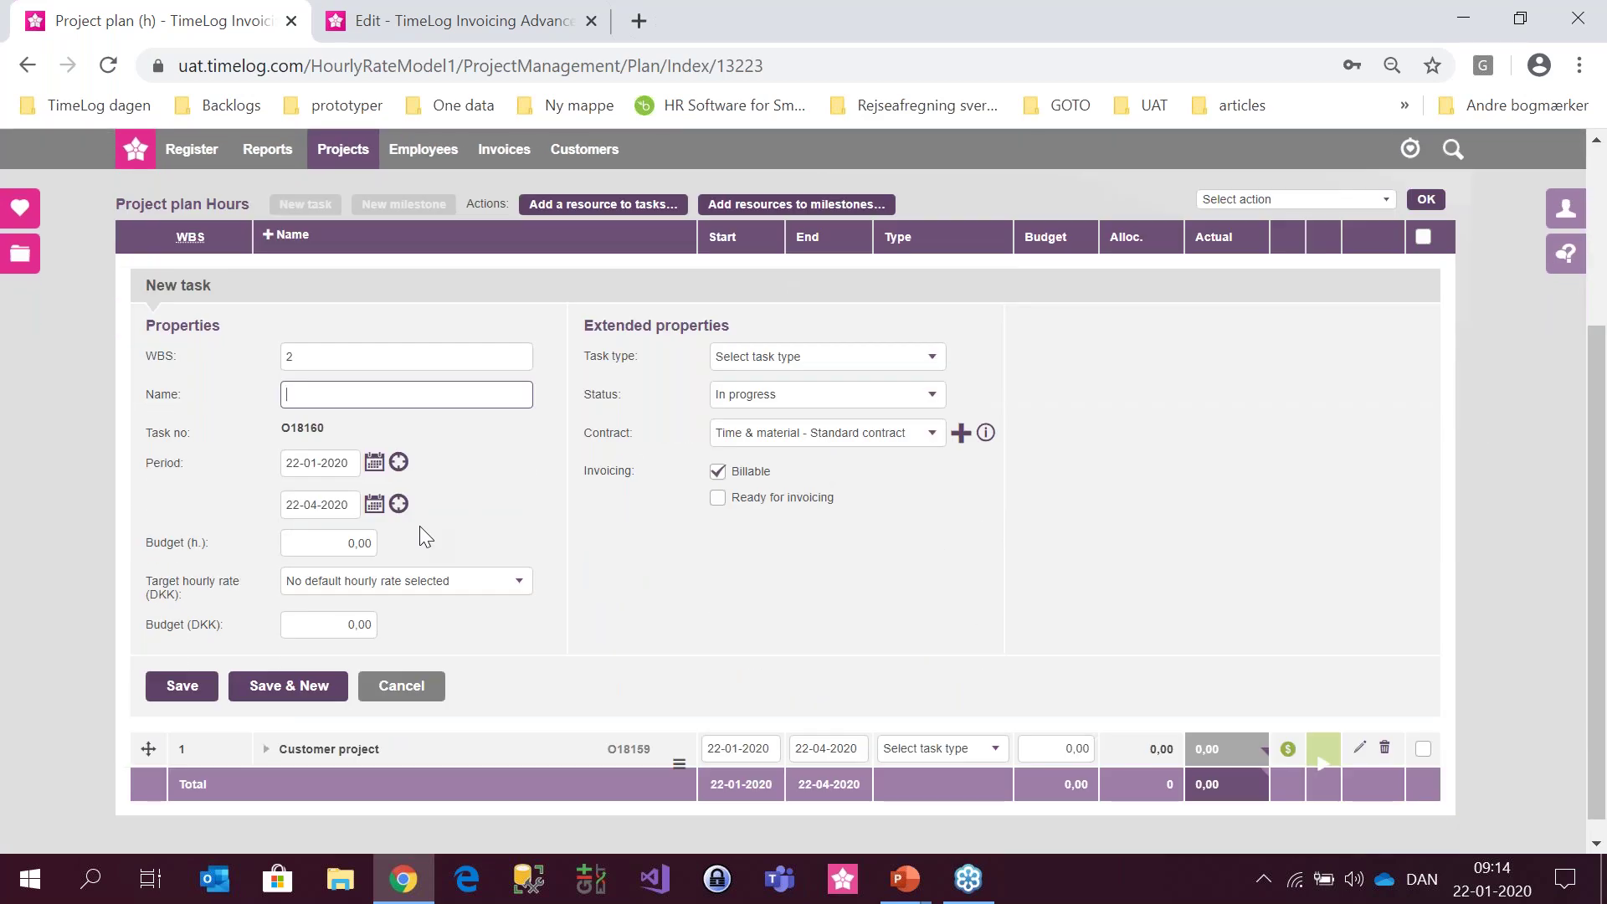
type("Travel time")
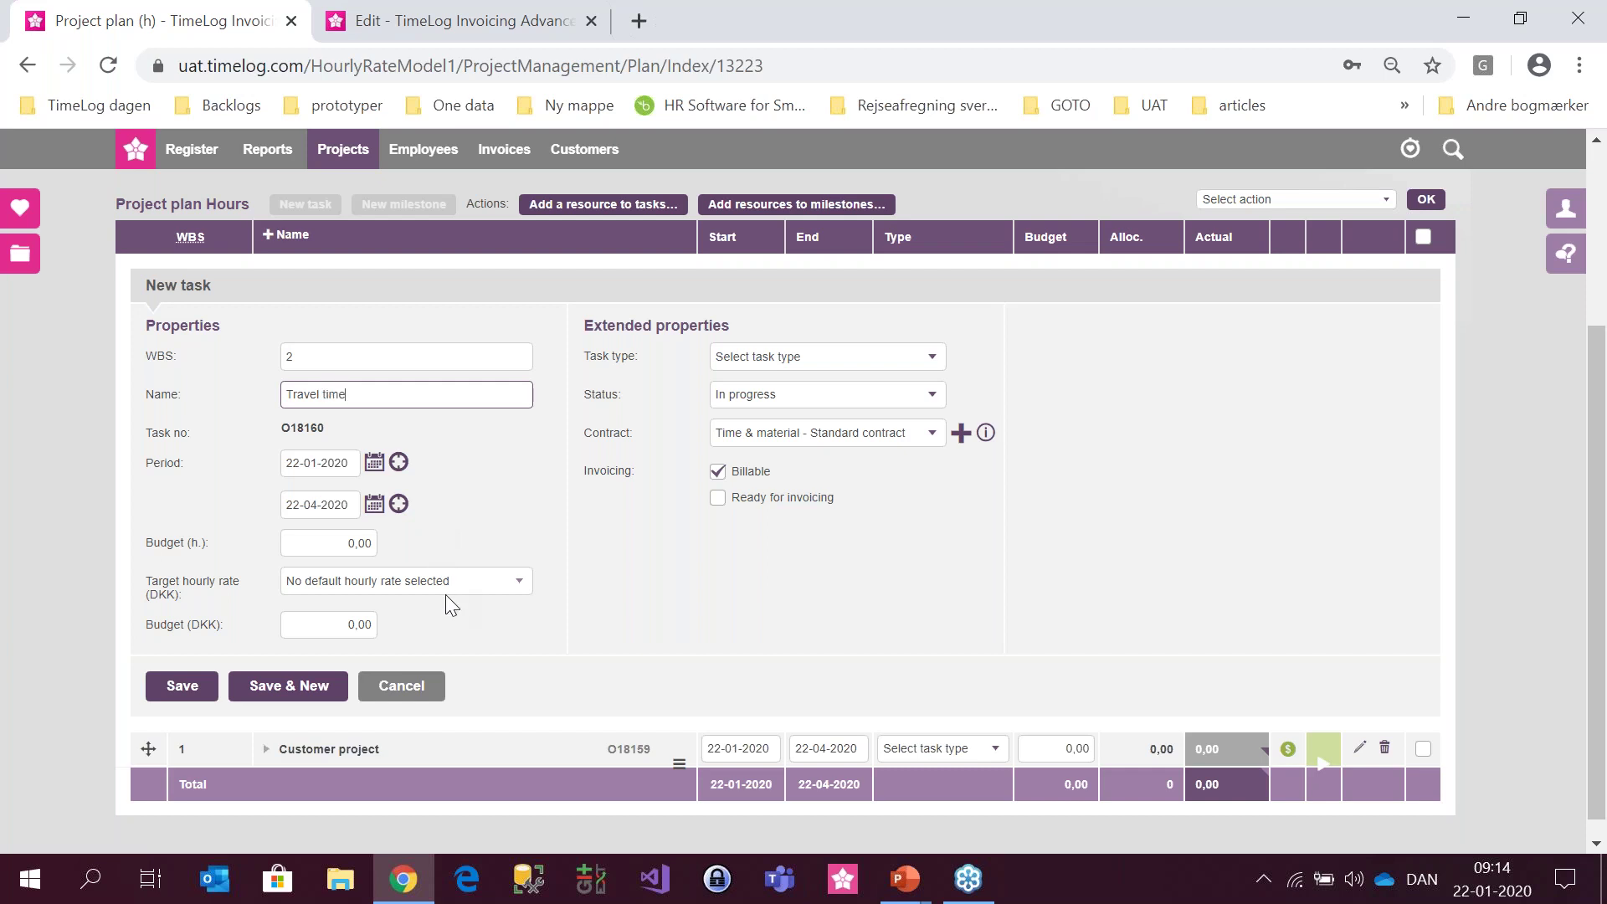
left_click(446, 584)
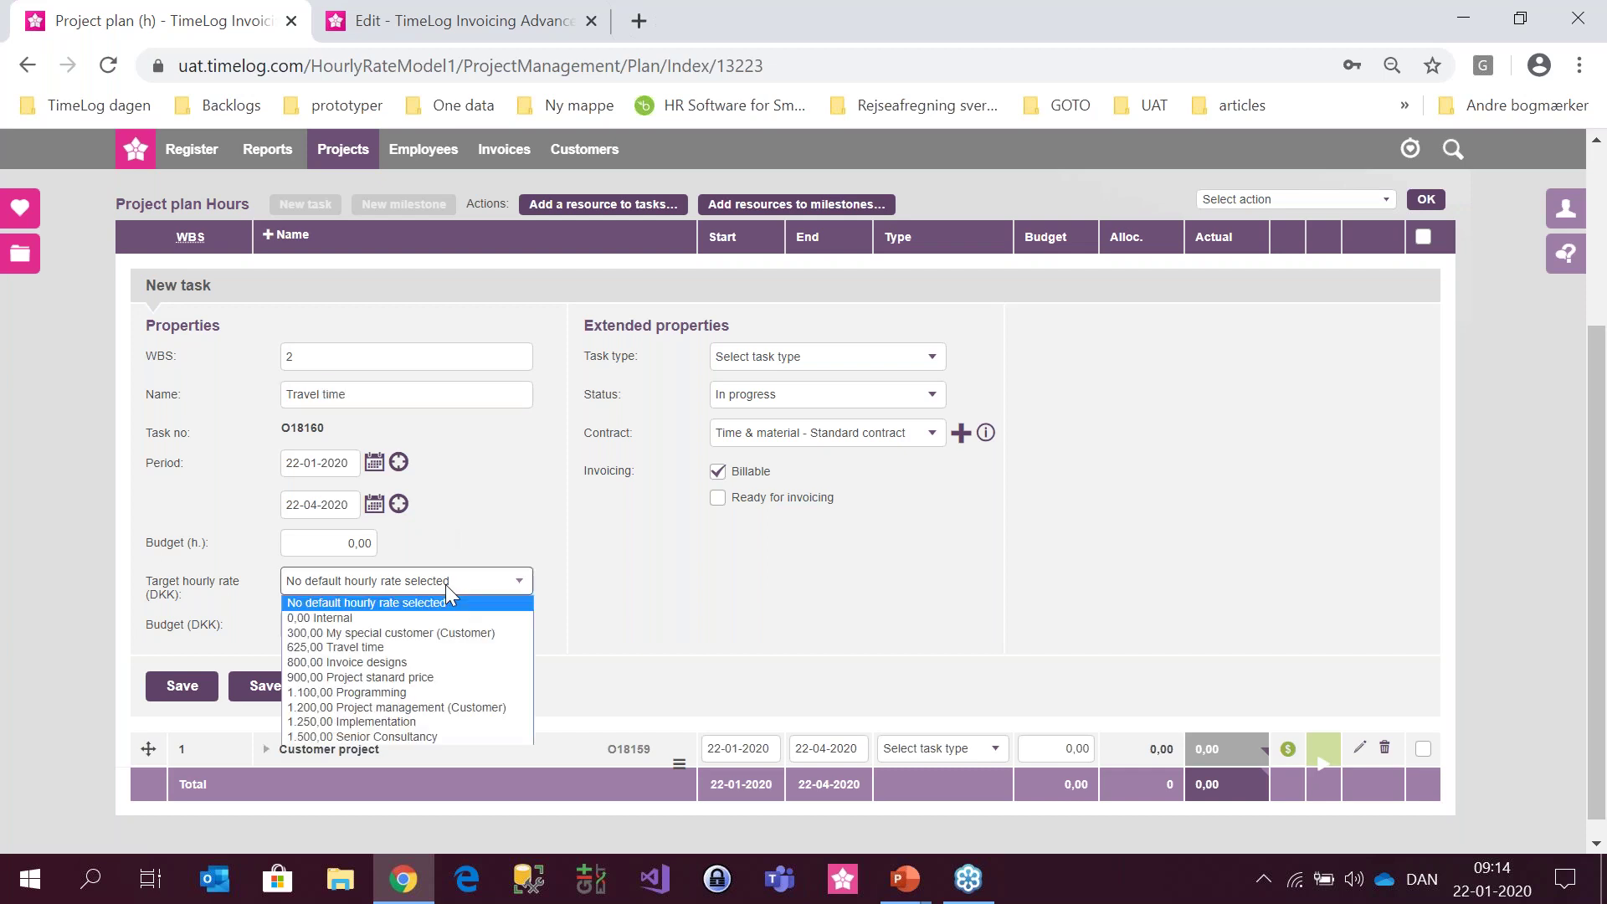
left_click(438, 644)
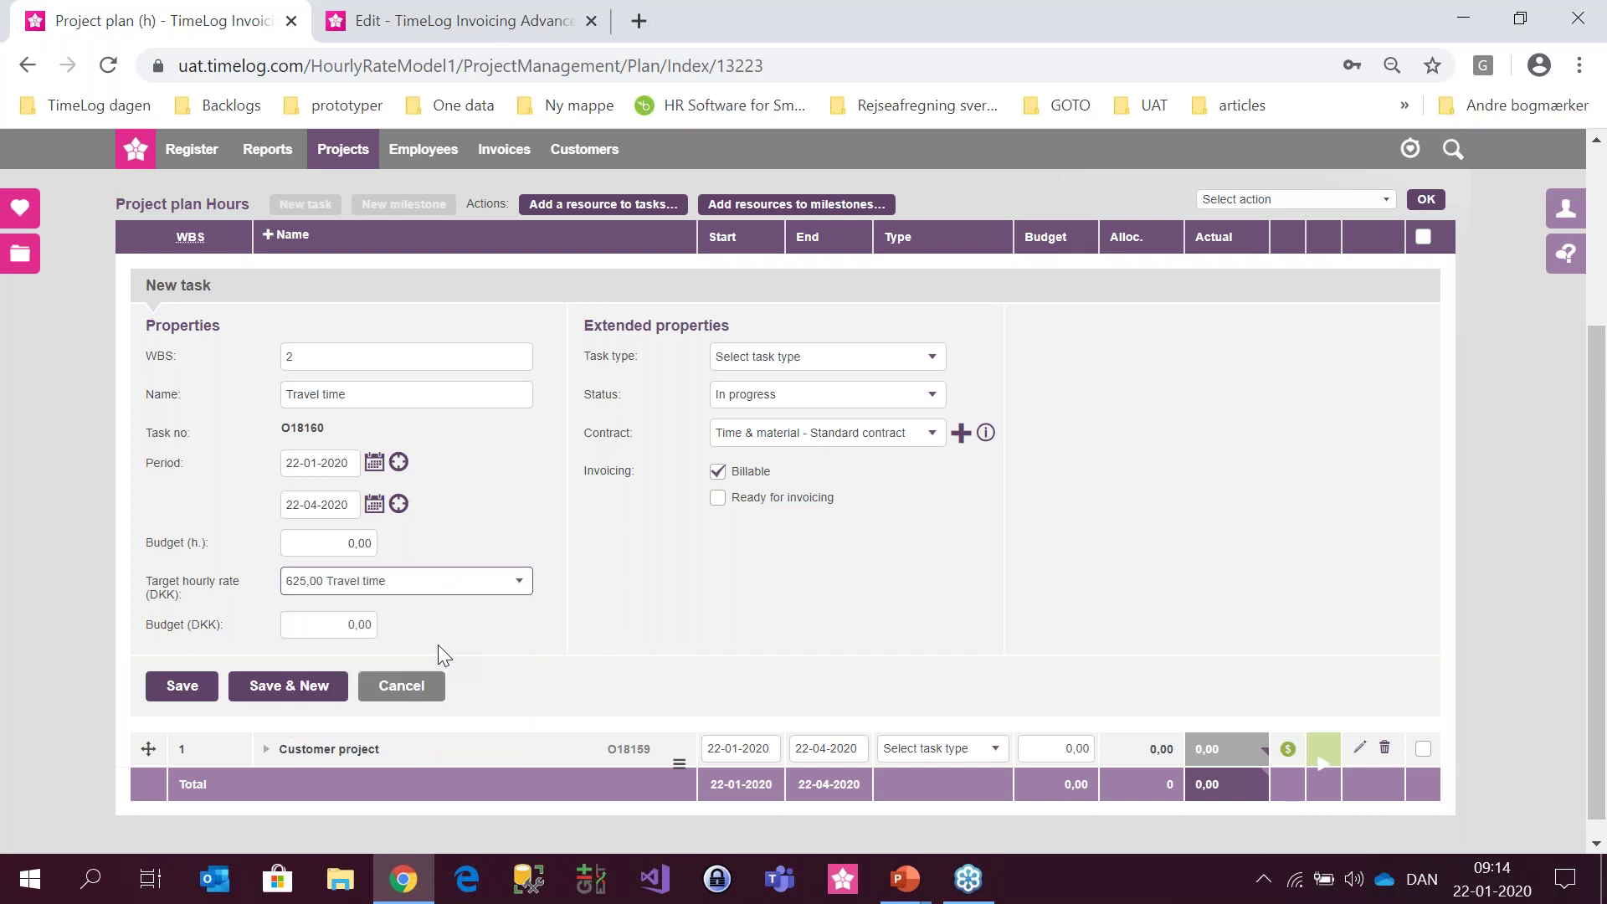
left_click(183, 686)
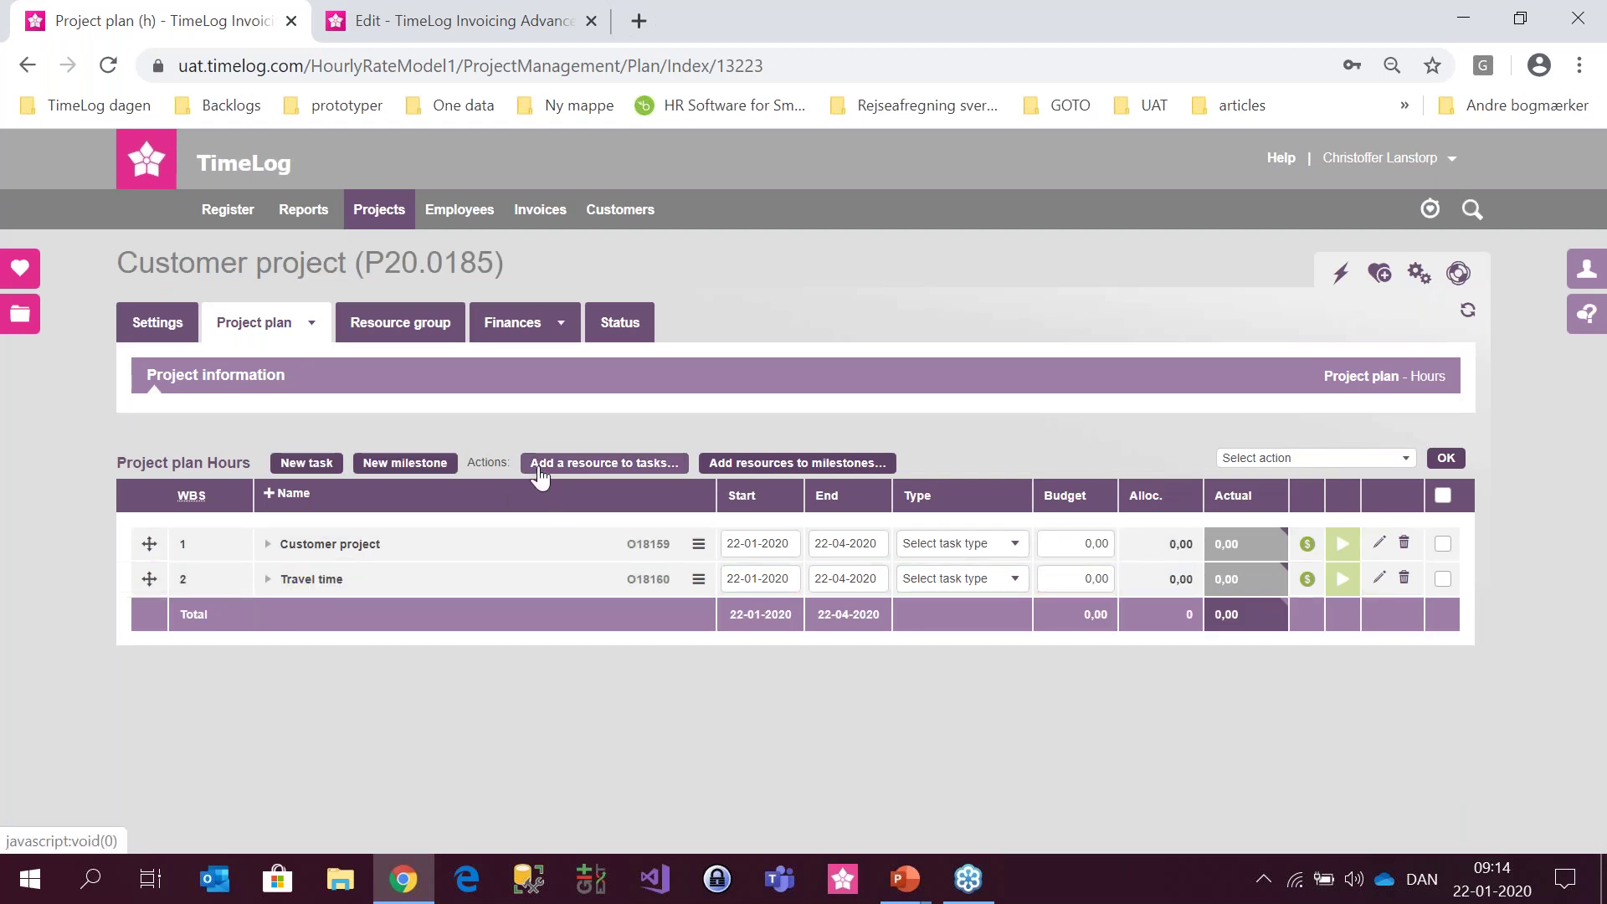
- Check the hourly rates proposed for the employee on the Customer project and Travel time tasks, and cancel without saving
left_click(554, 469)
left_click(597, 310)
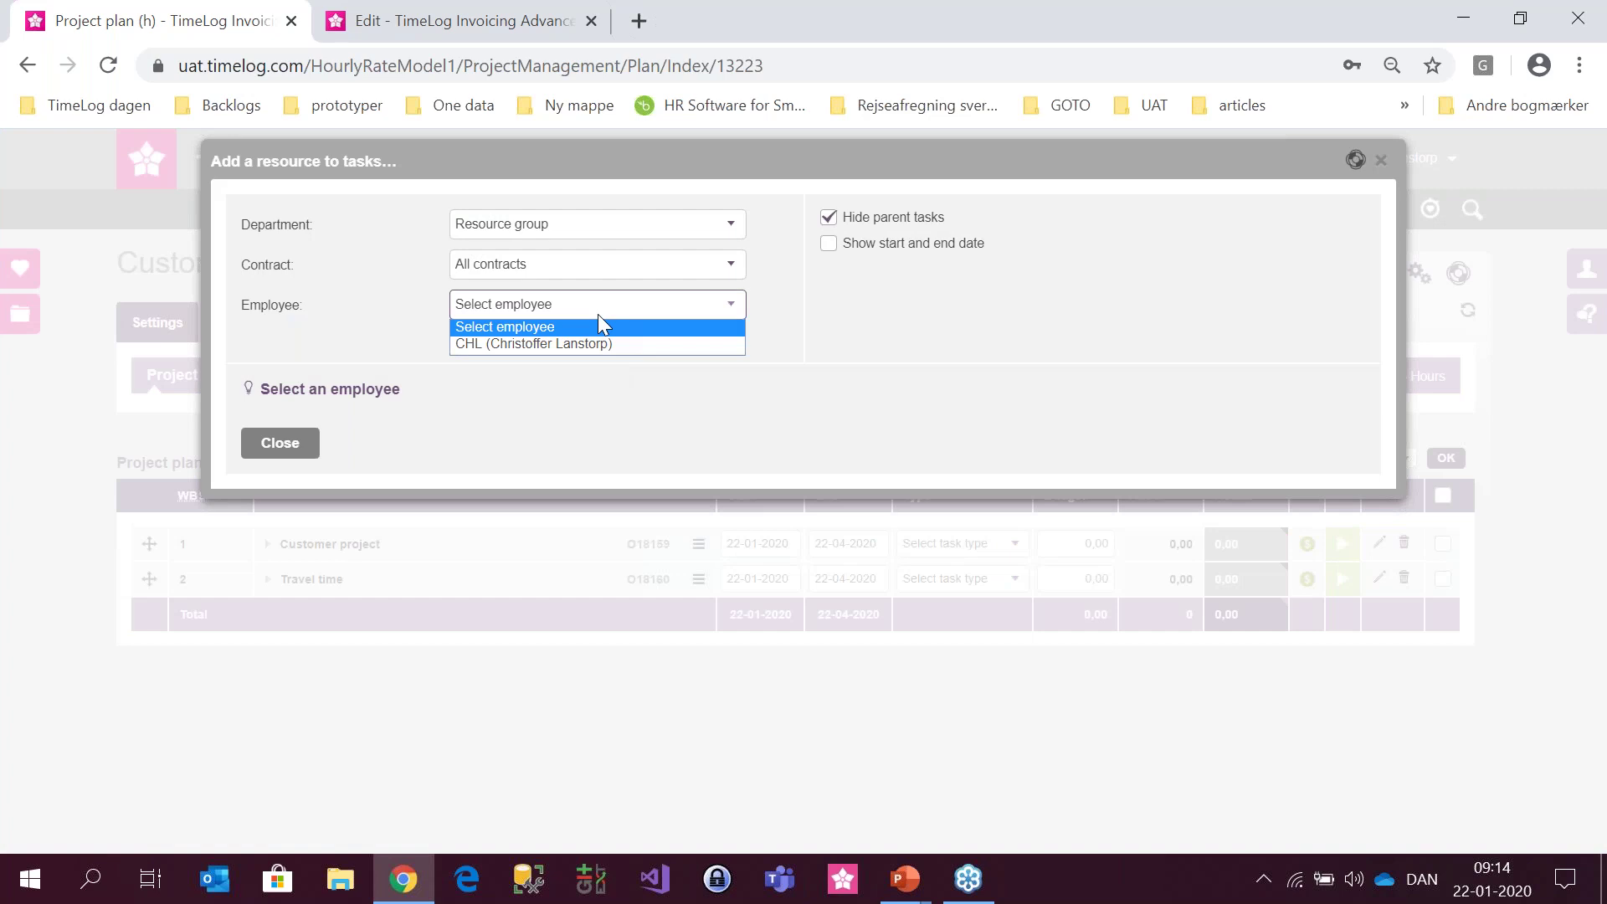
left_click(596, 339)
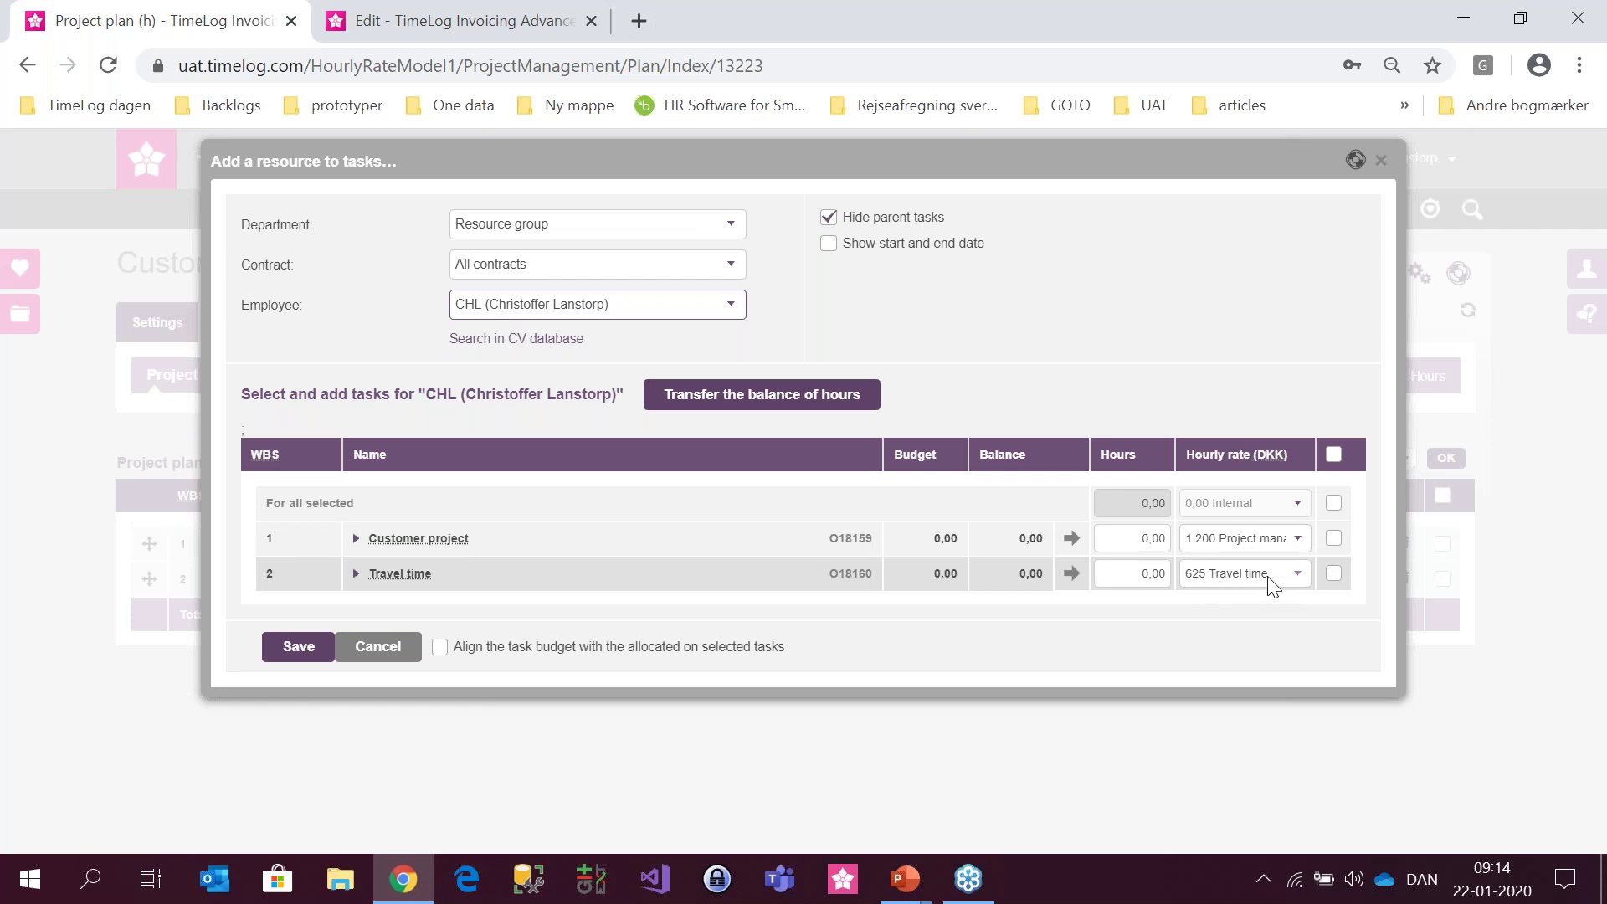
left_click(402, 660)
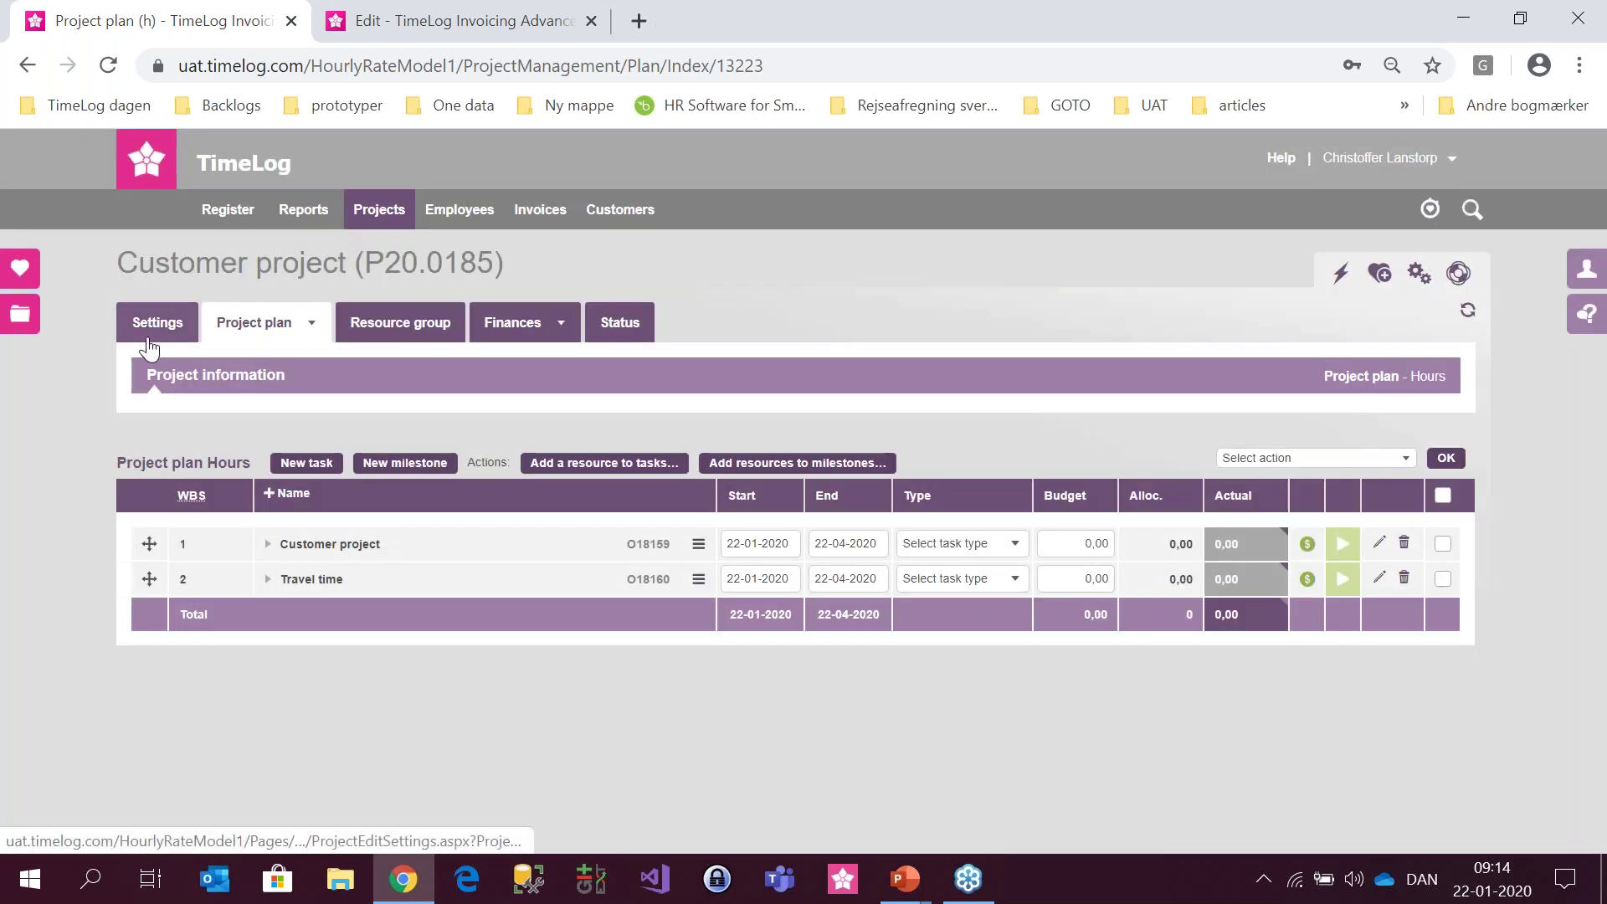
- In the project settings, set the default hourly rate to 900,00 Project stanard price and save
left_click(151, 326)
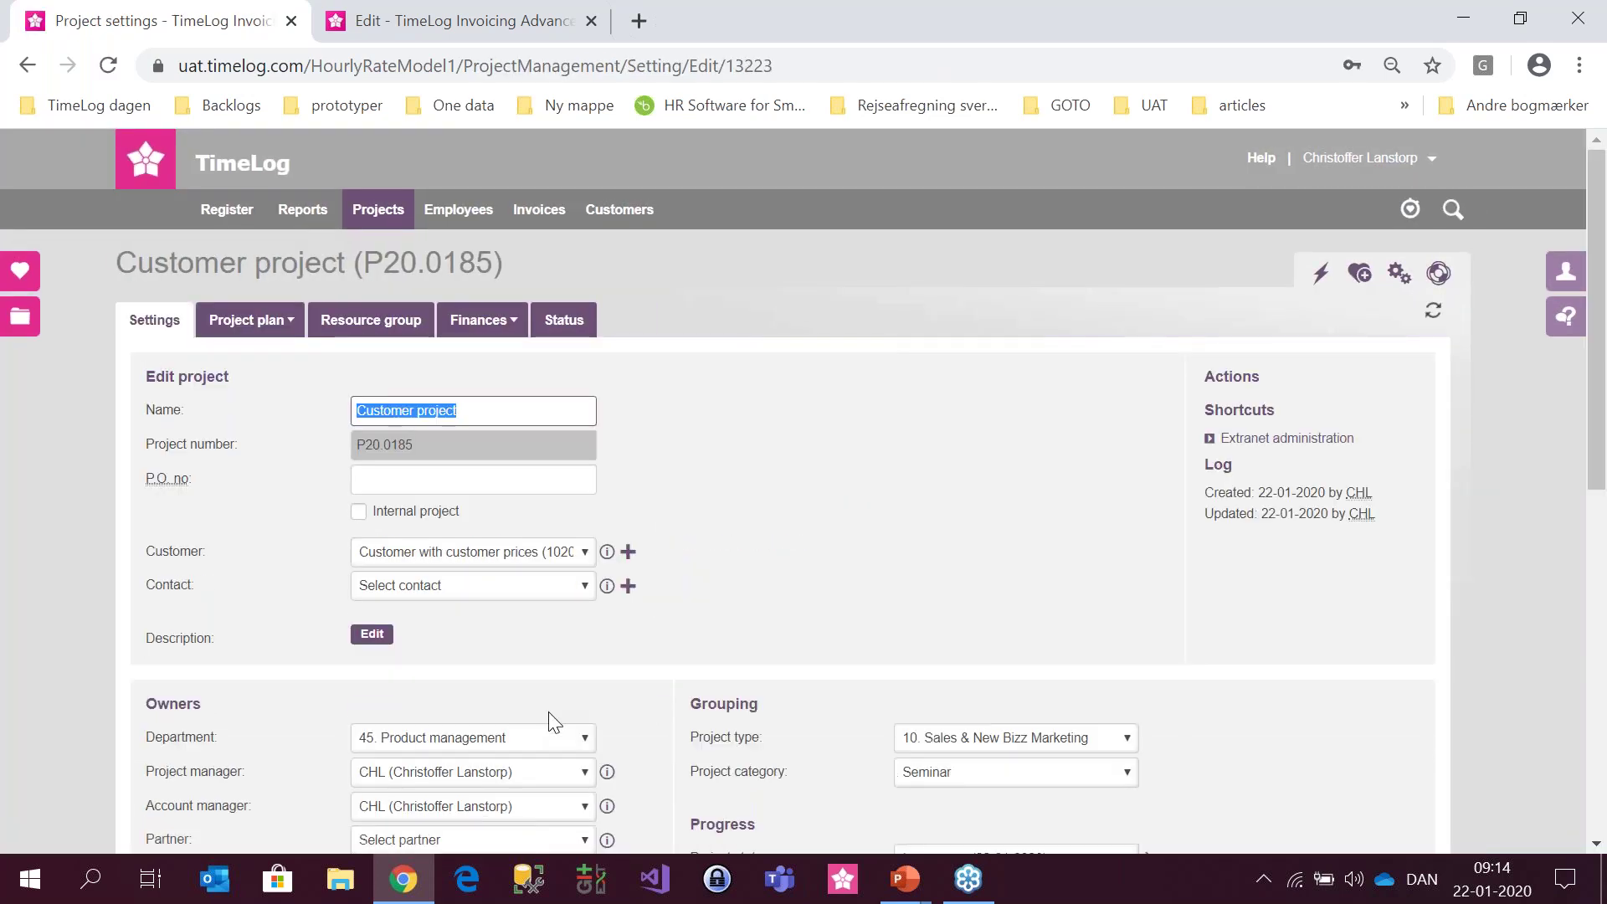
scroll(550, 718, "down", 3)
scroll(549, 711, "down", 4)
right_click(549, 707)
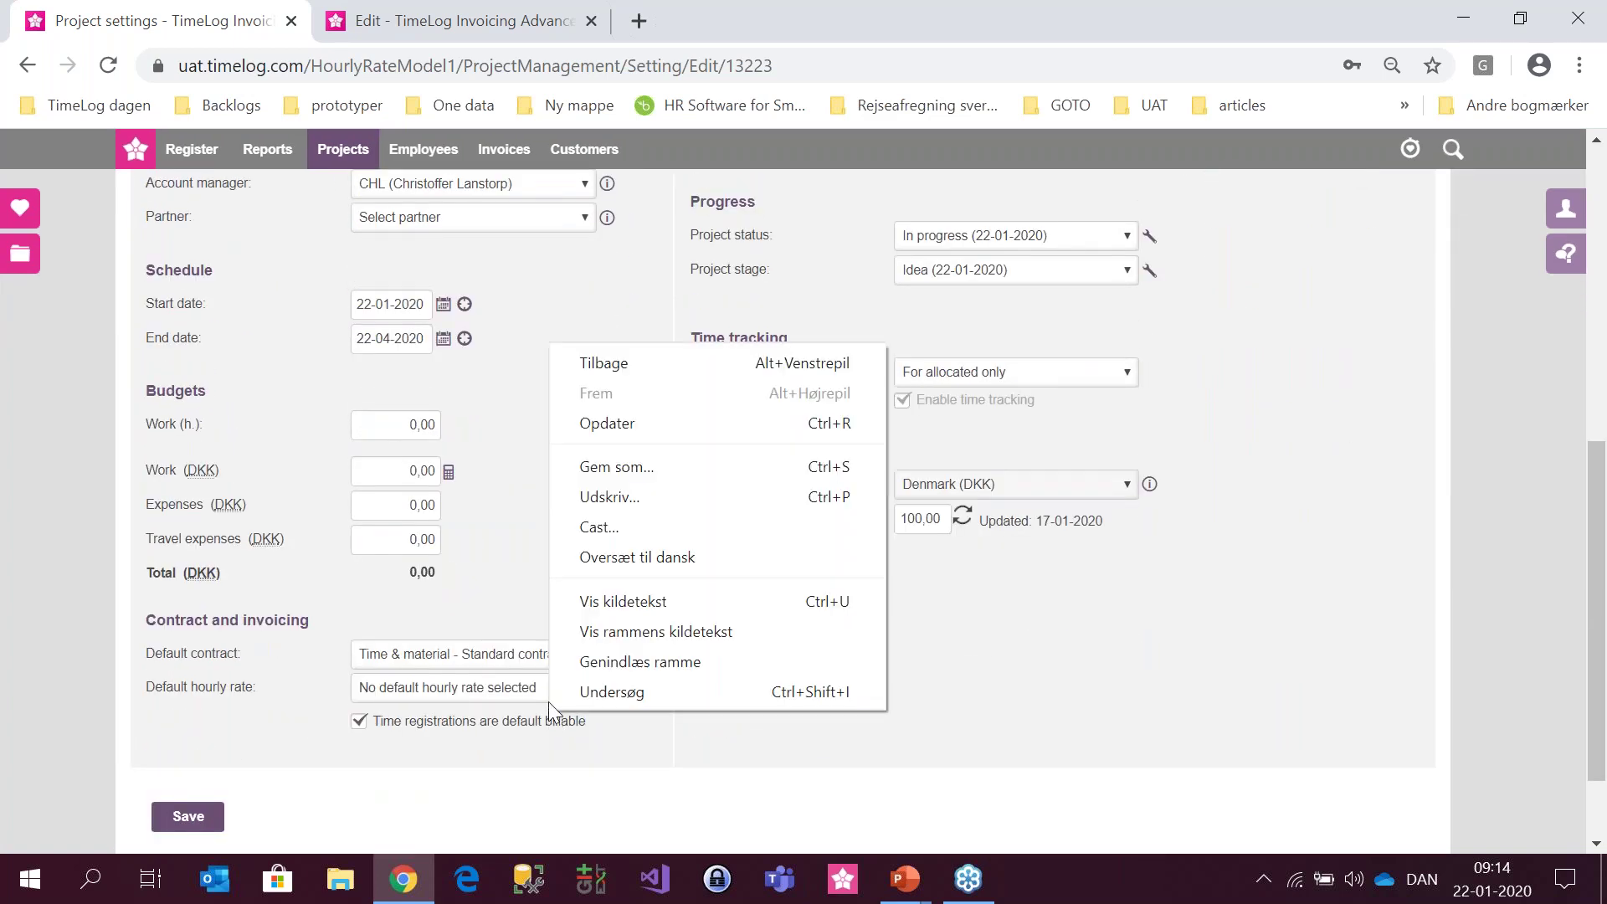
left_click(494, 688)
left_click(527, 594)
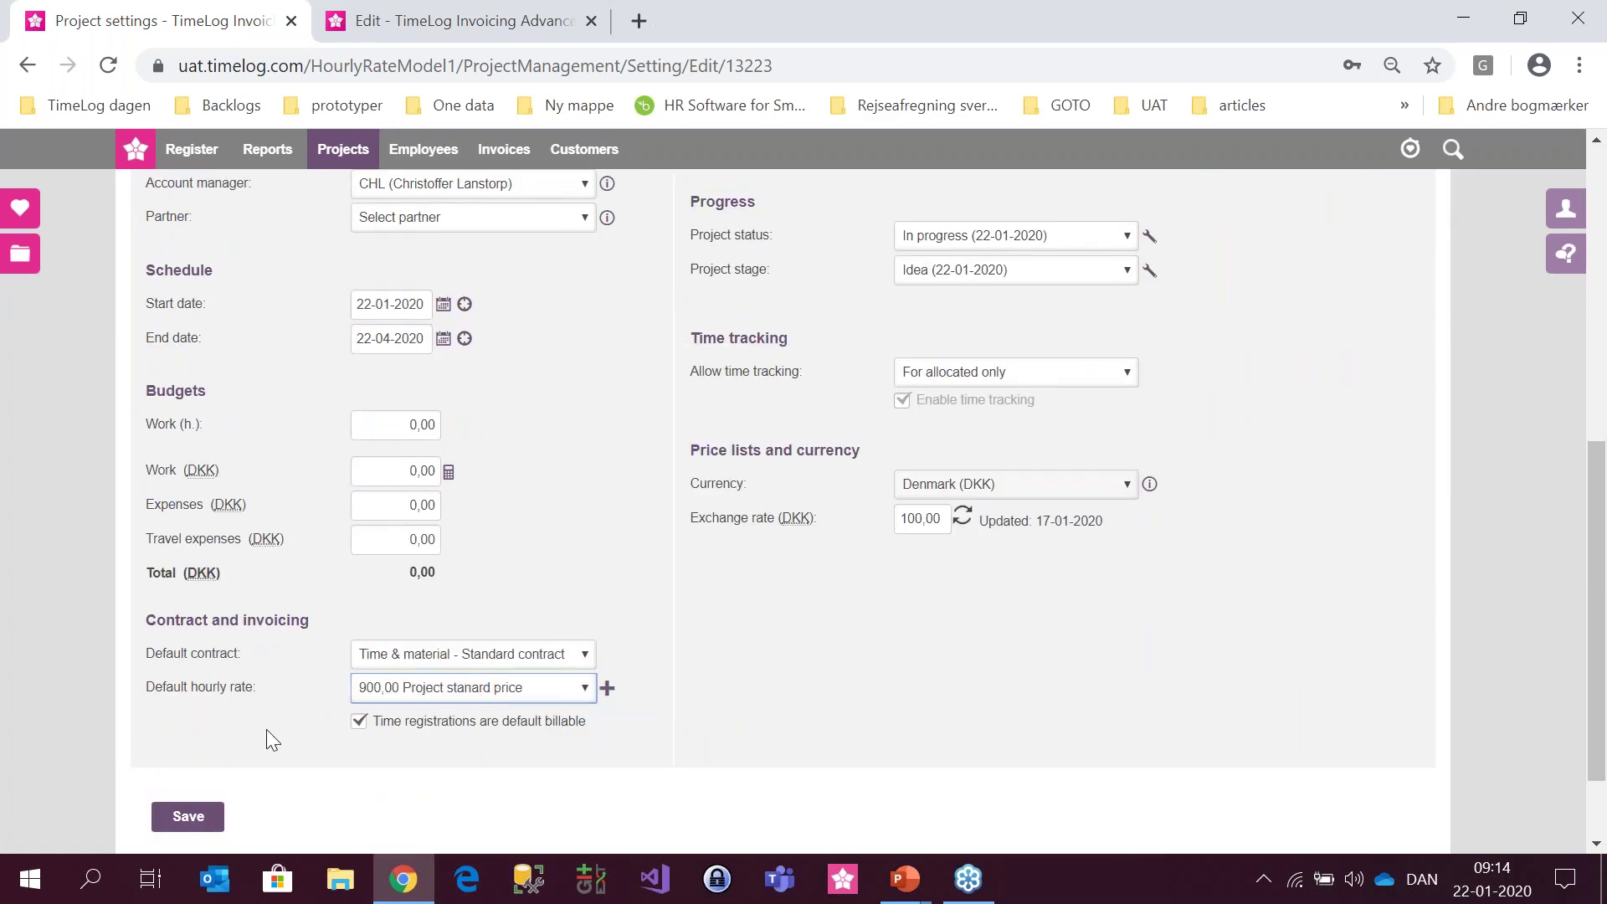
left_click(188, 816)
- From the project plan in hours, check which rates the employee gets on both tasks with the project default rate, and close without saving
left_click(251, 319)
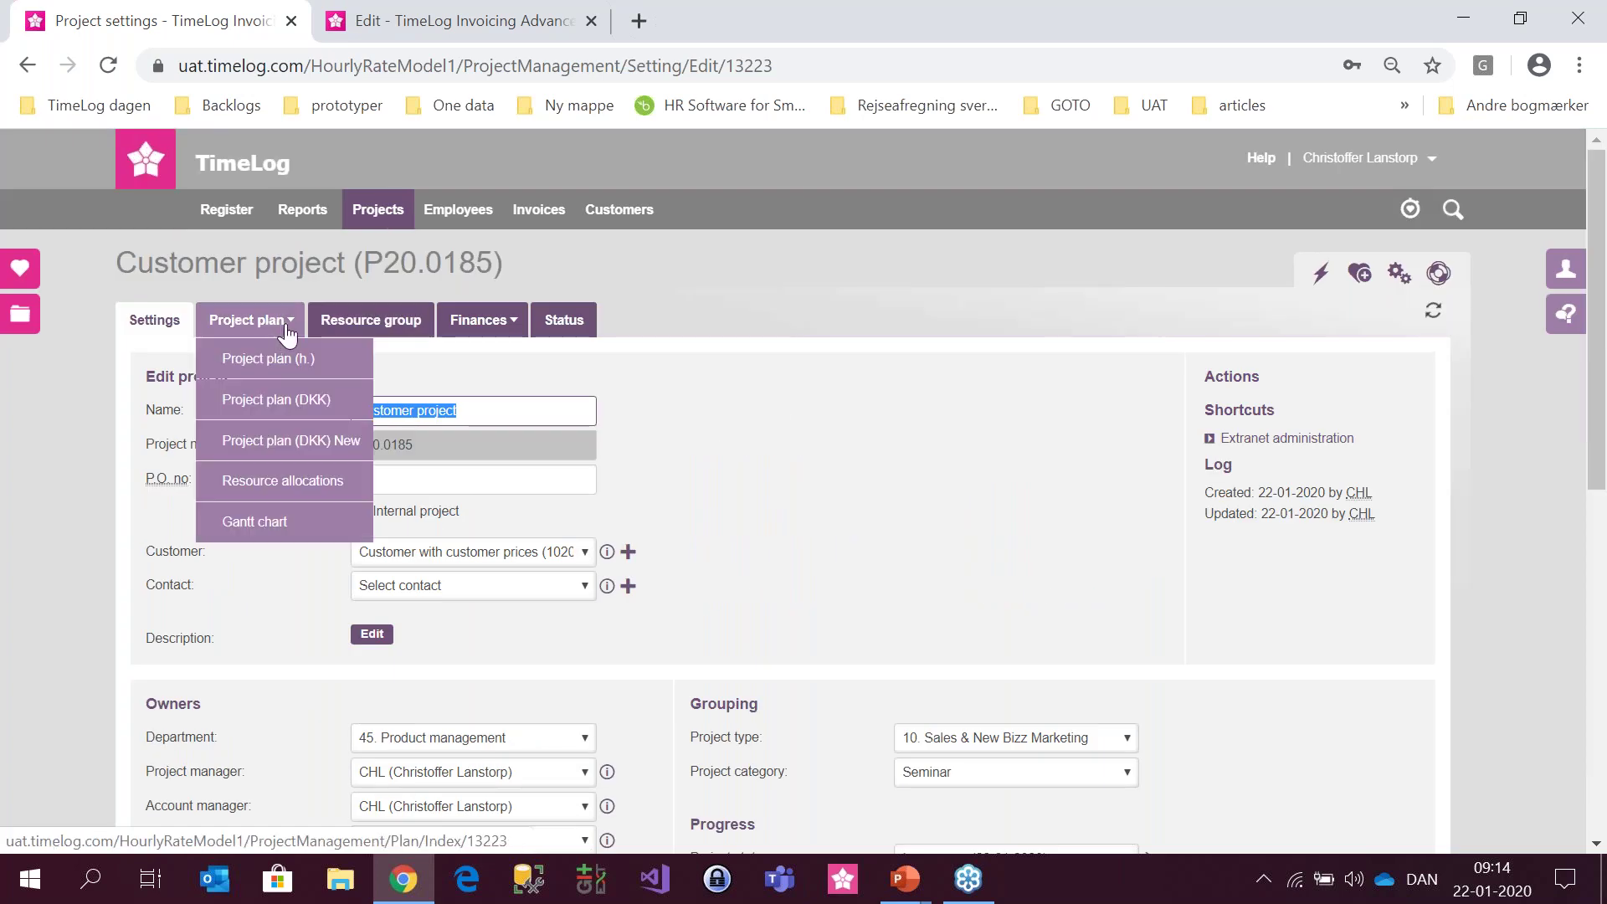
left_click(281, 360)
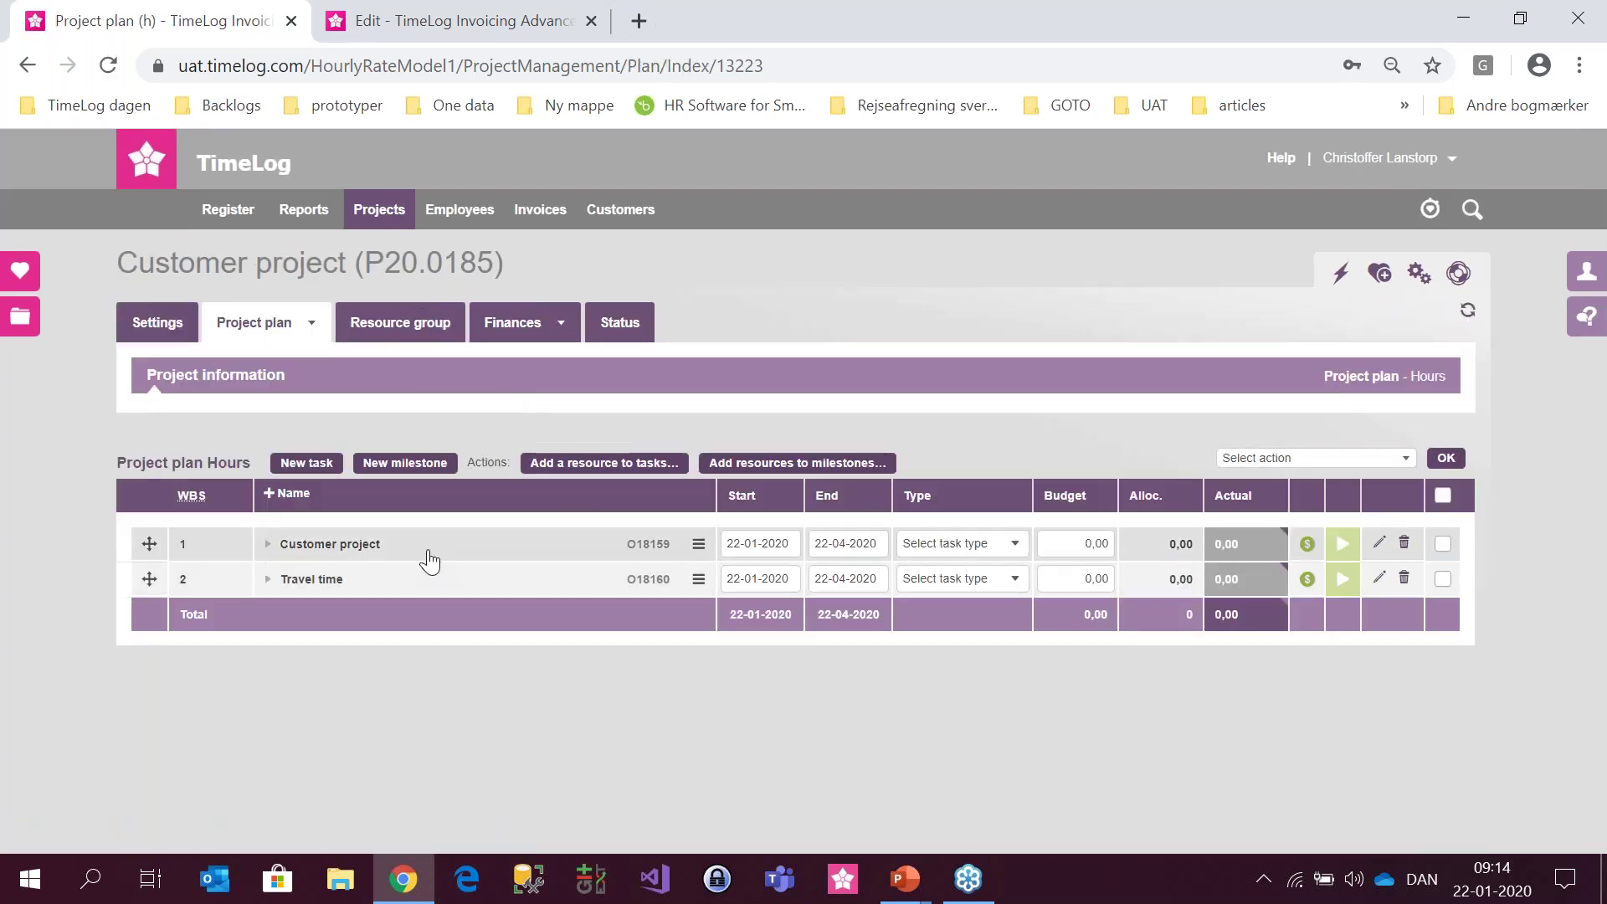
left_click(553, 463)
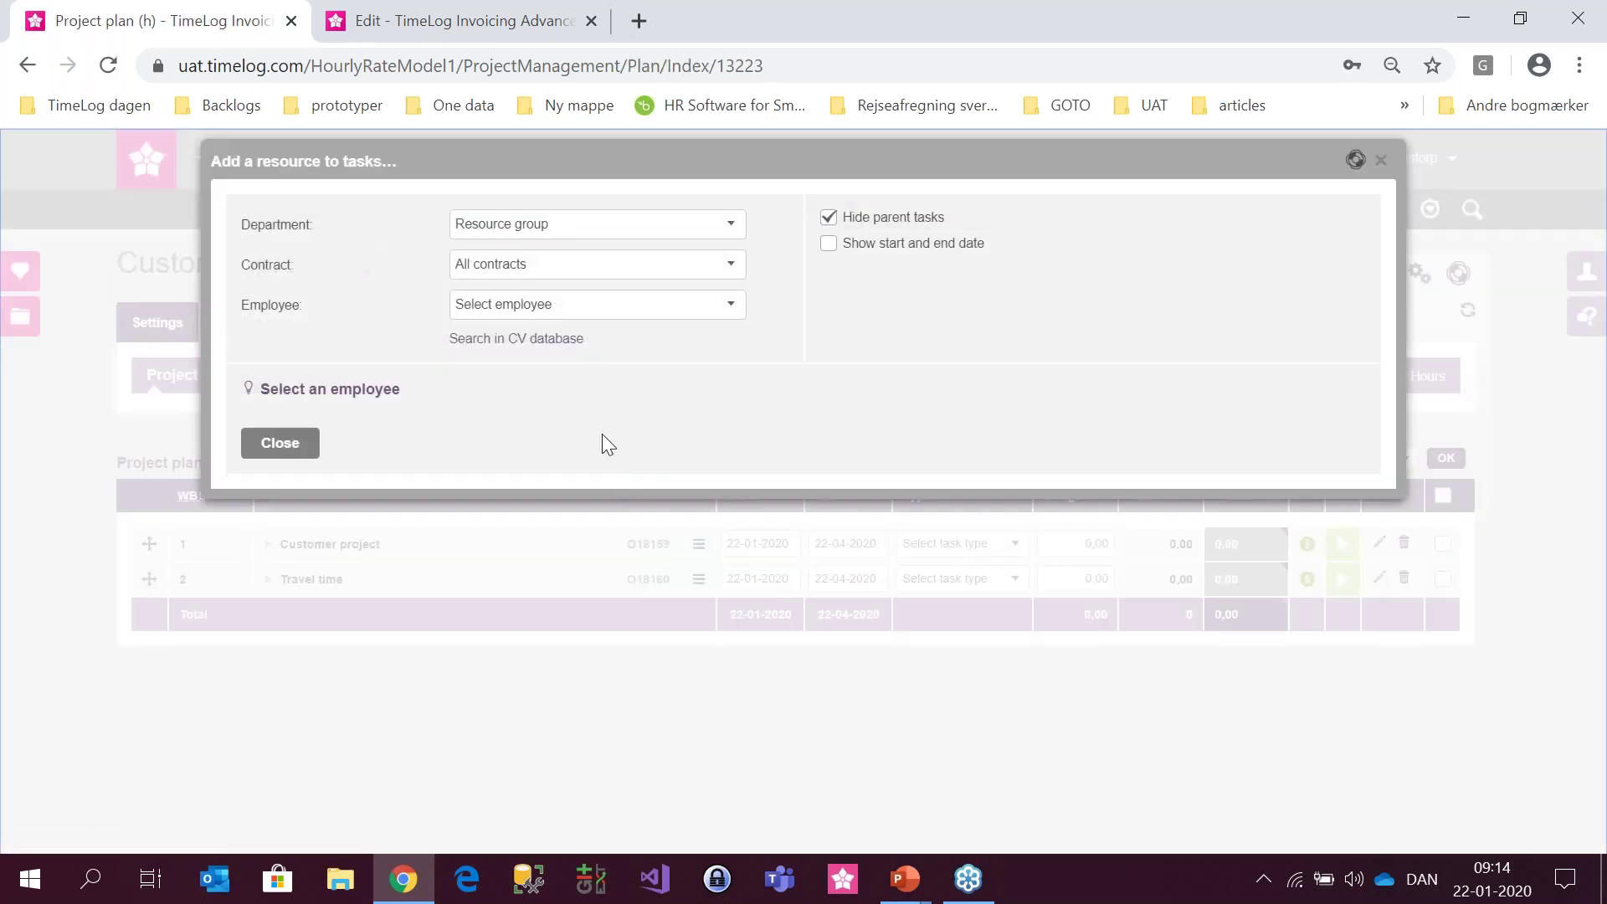
left_click(595, 313)
left_click(594, 339)
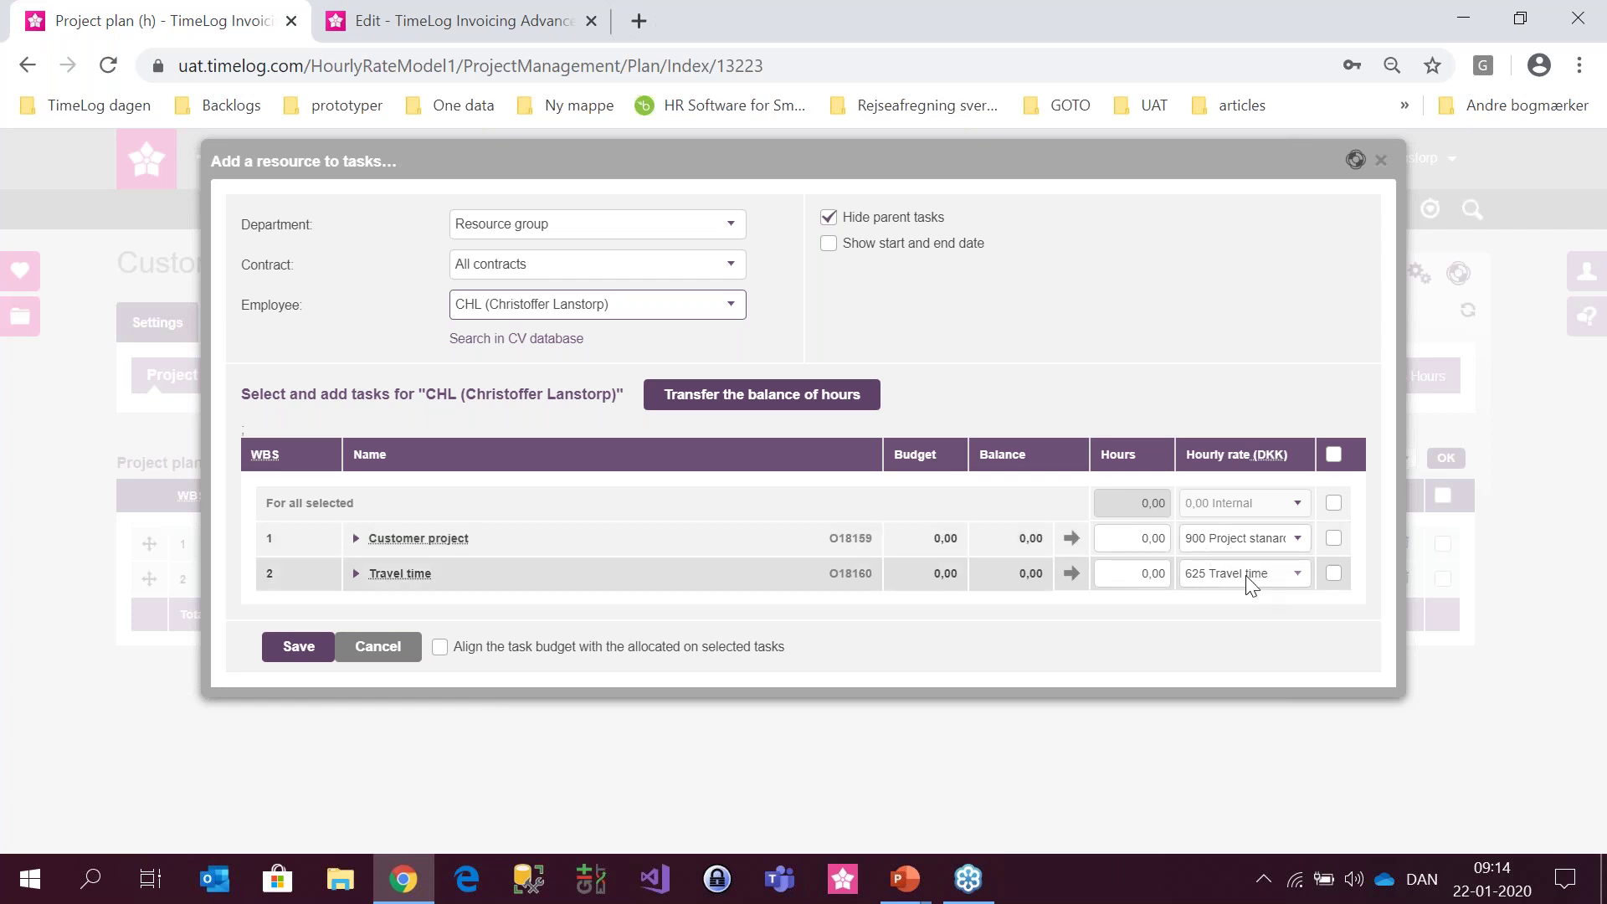
left_click(1380, 160)
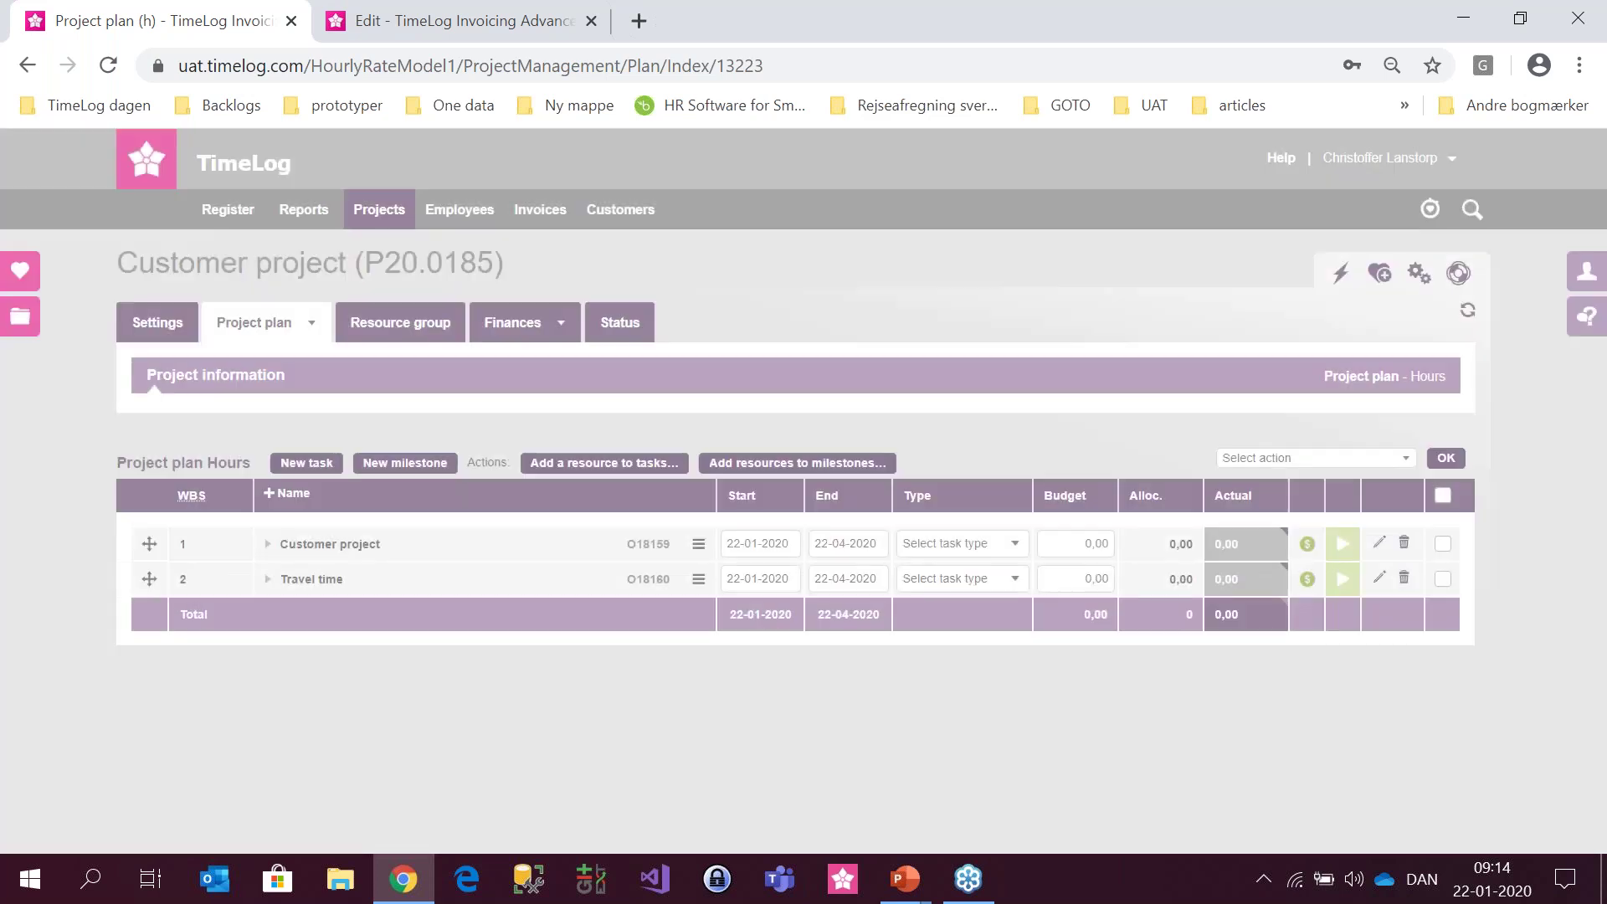
- In the resource group, search resources for "10" and add the second one listed with the target hourly rate 300,00 My special customer (Customer)
left_click(439, 331)
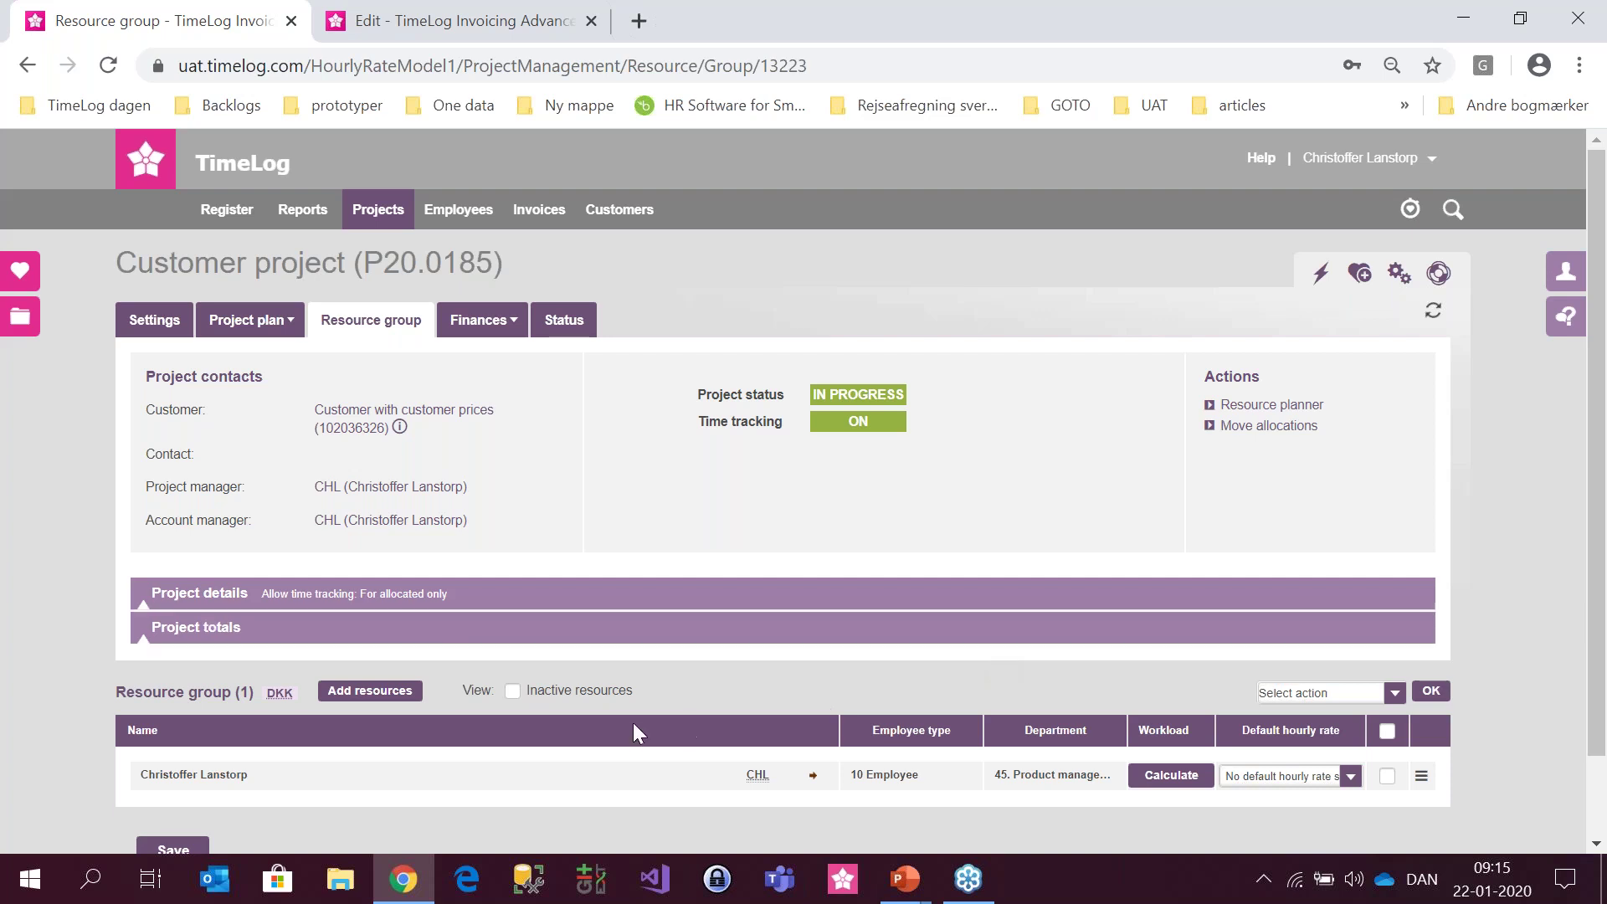
left_click(370, 690)
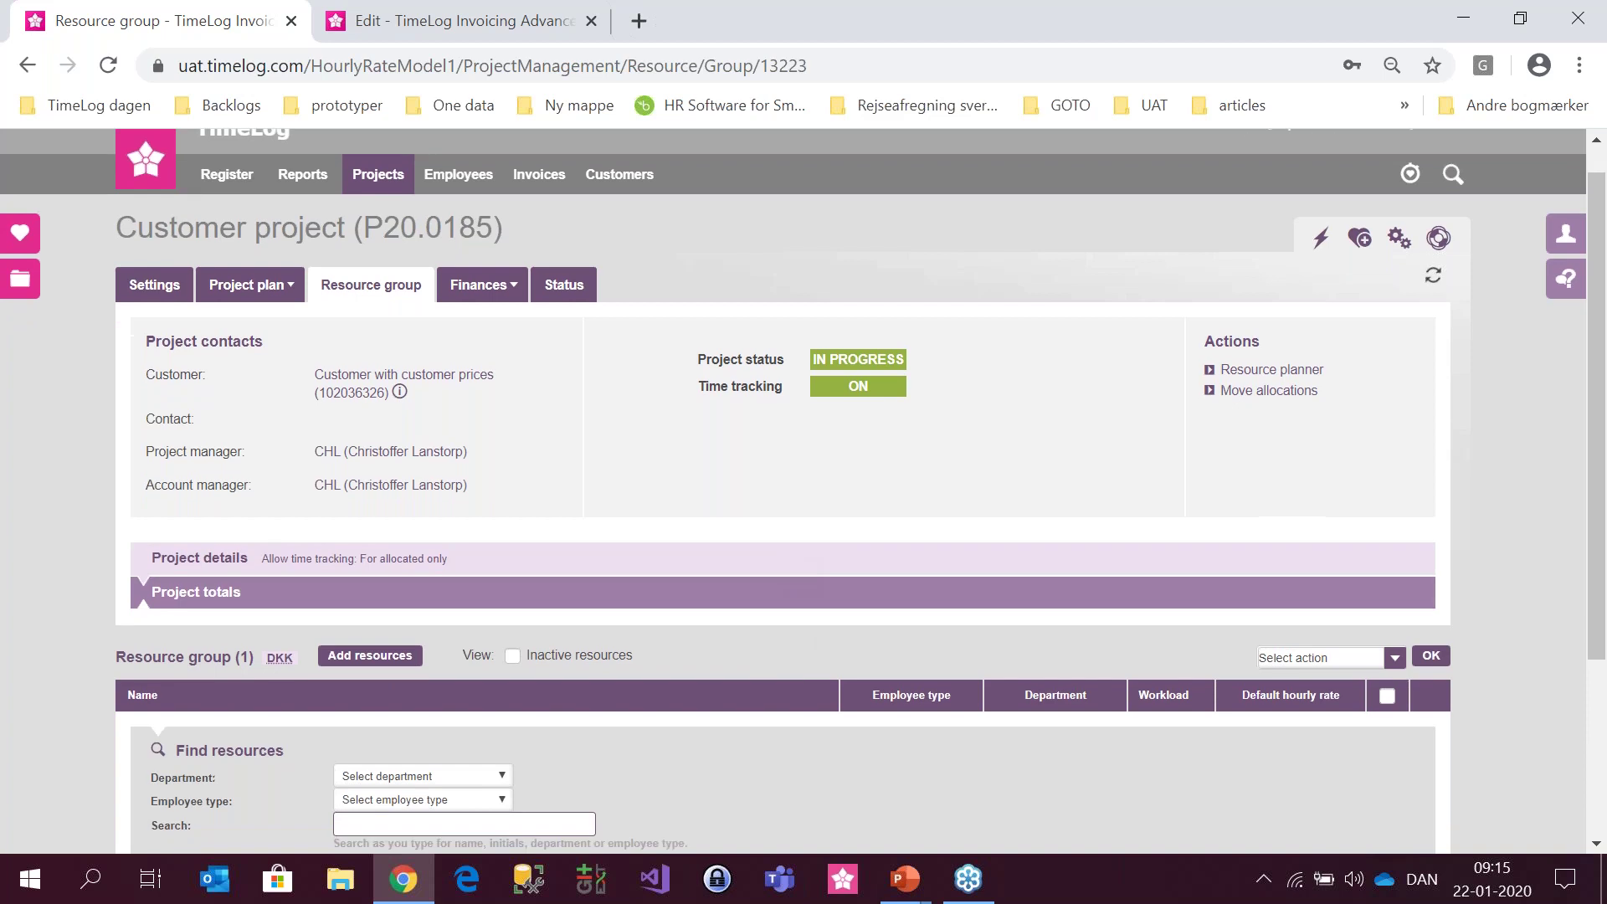
type("11")
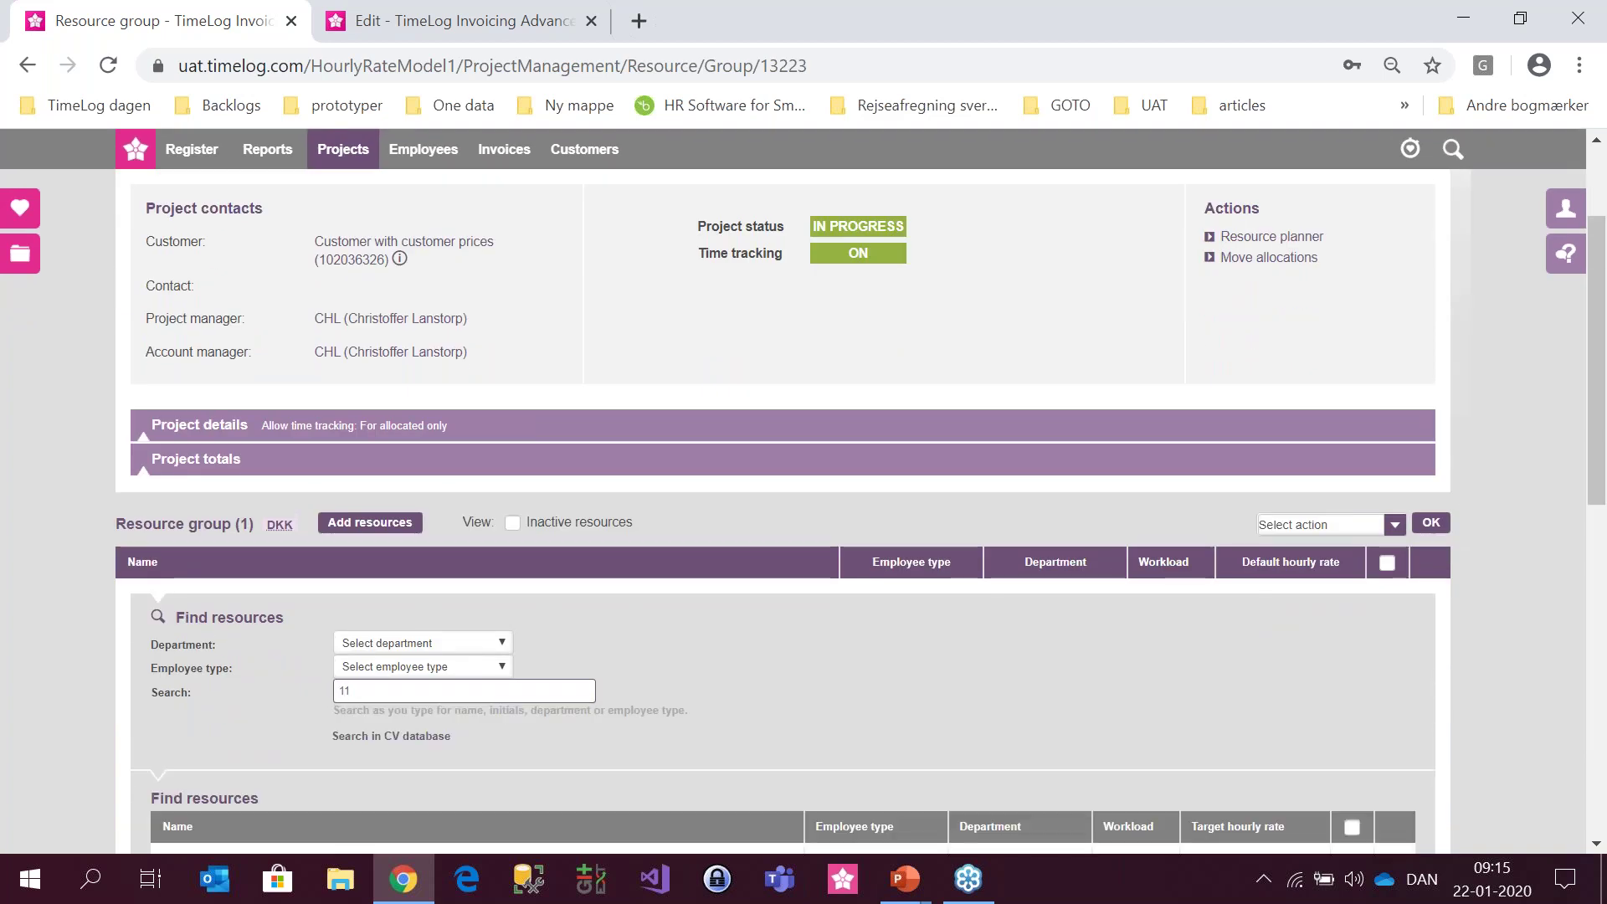
key("BackSpace")
type("0")
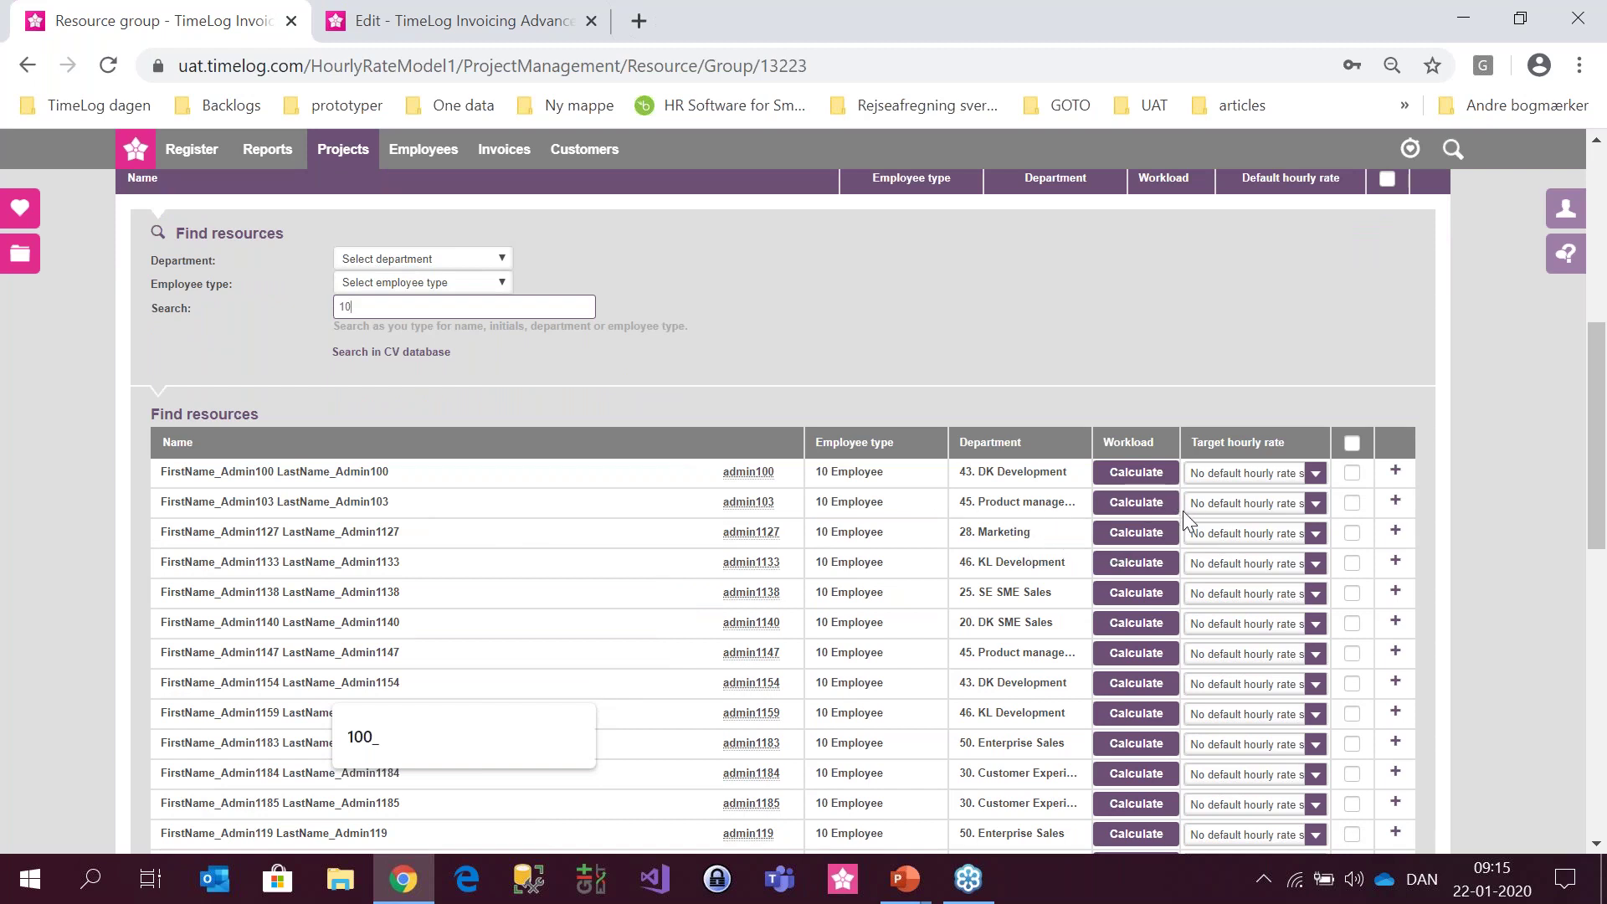
left_click(1252, 503)
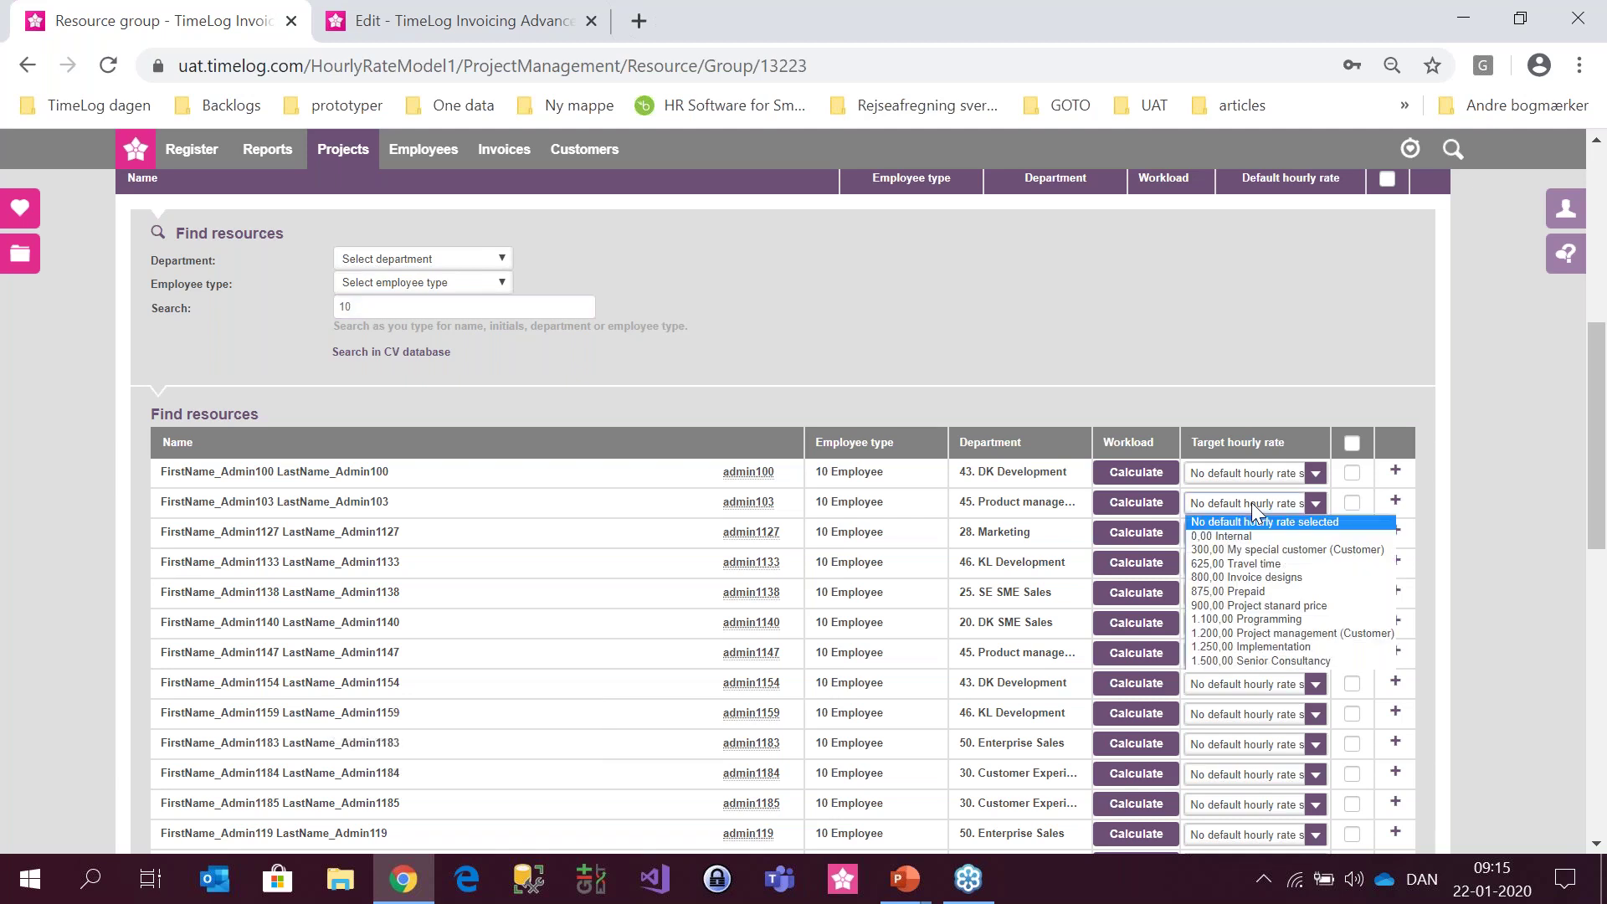
left_click(1259, 550)
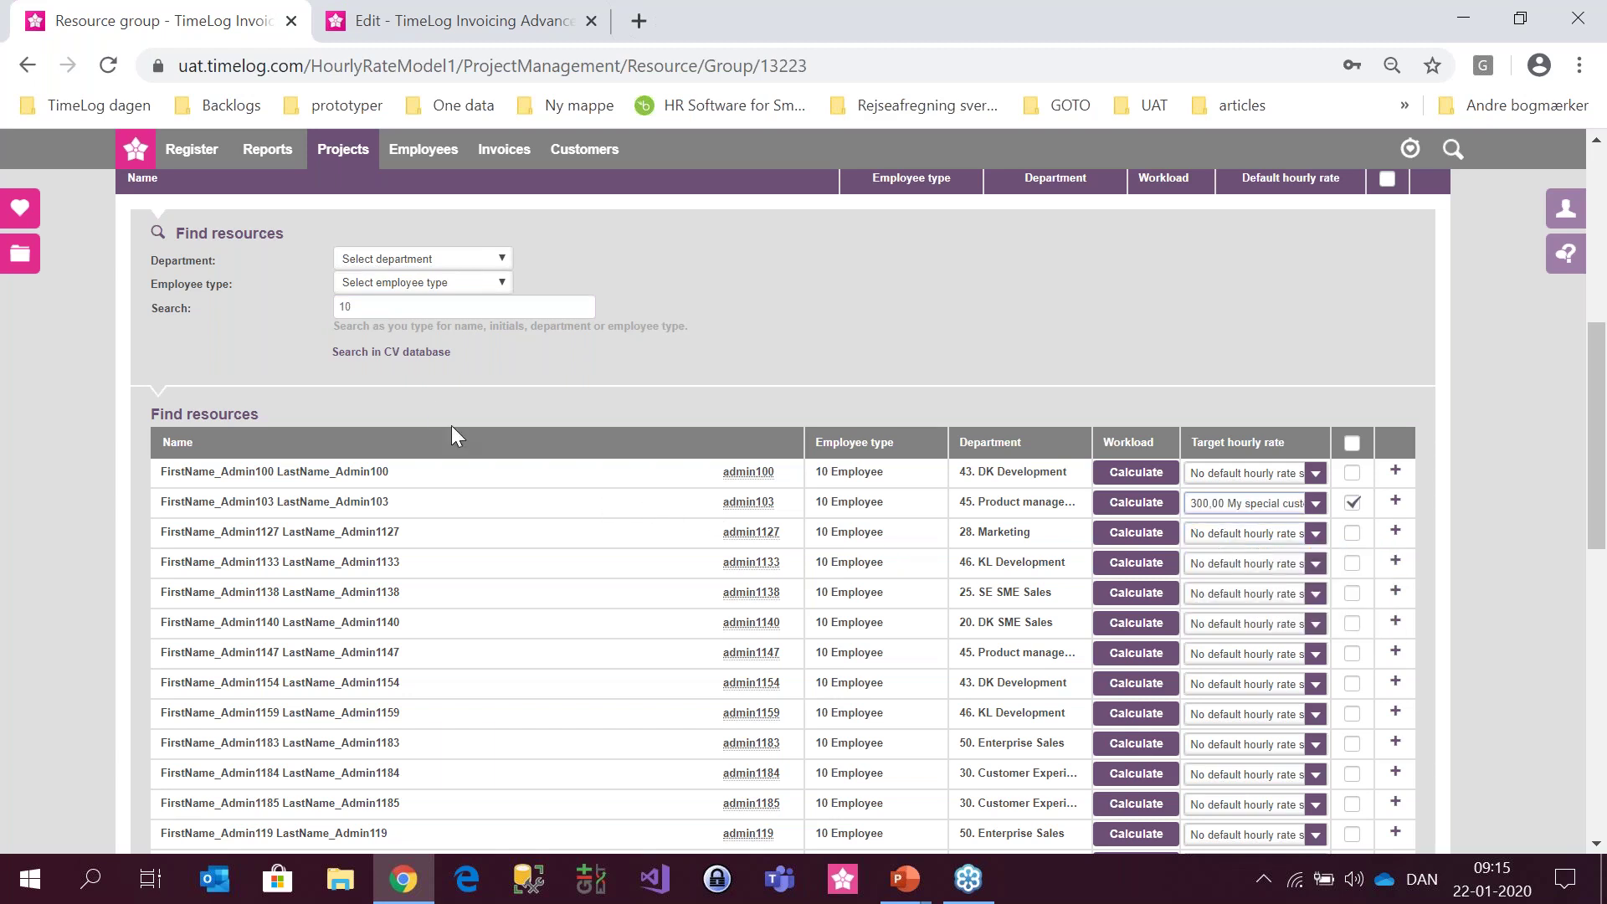
scroll(379, 464, "down", 15)
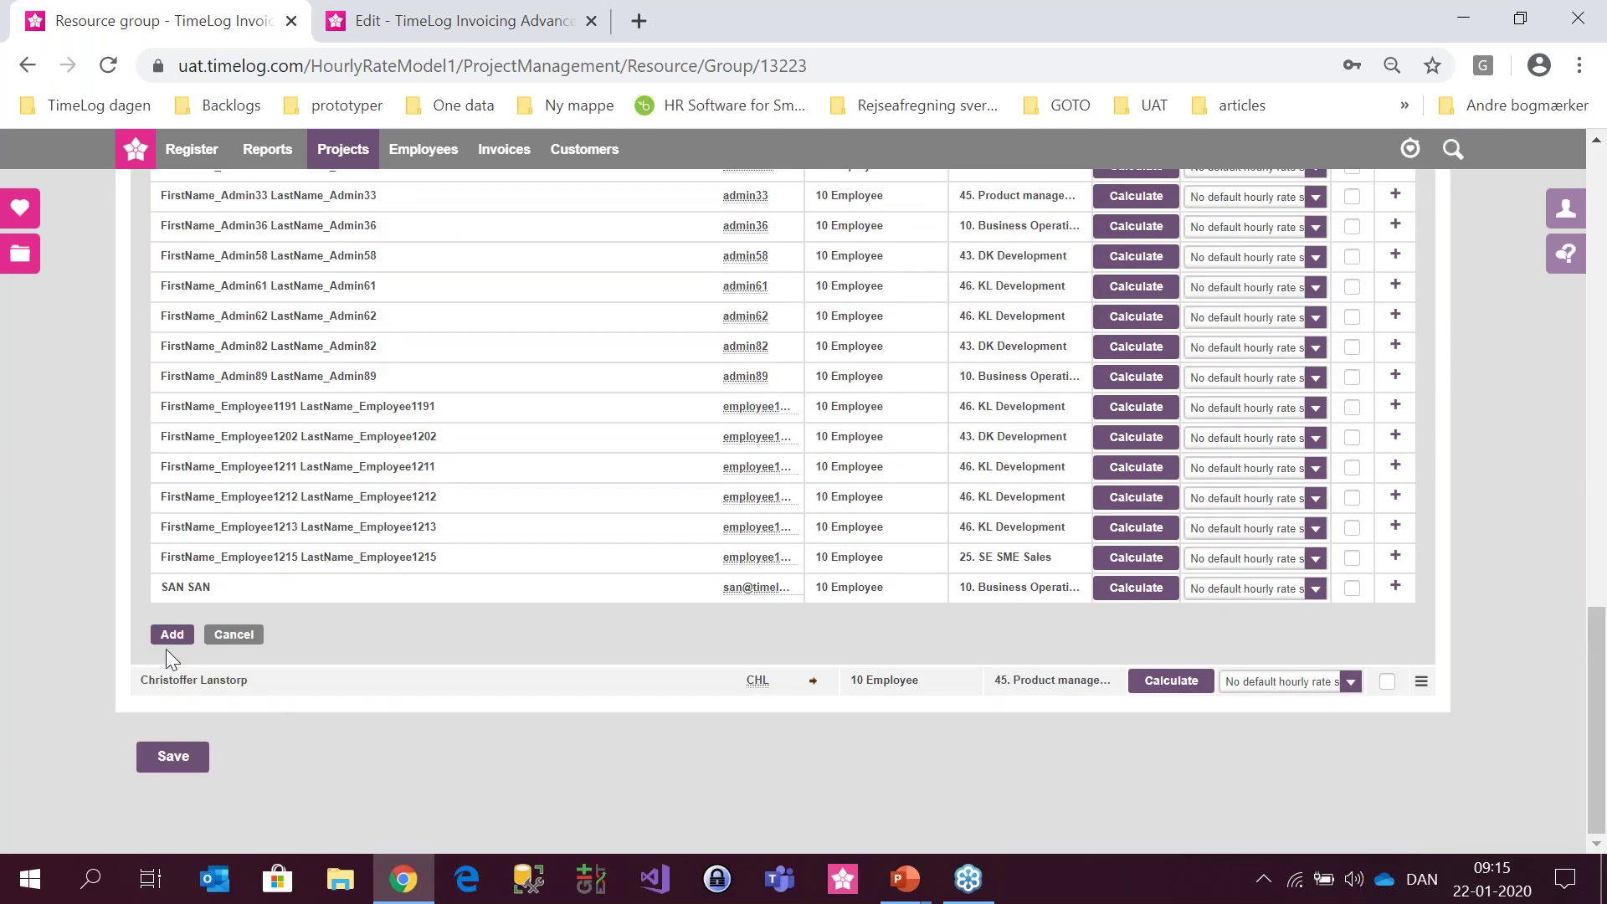
left_click(170, 638)
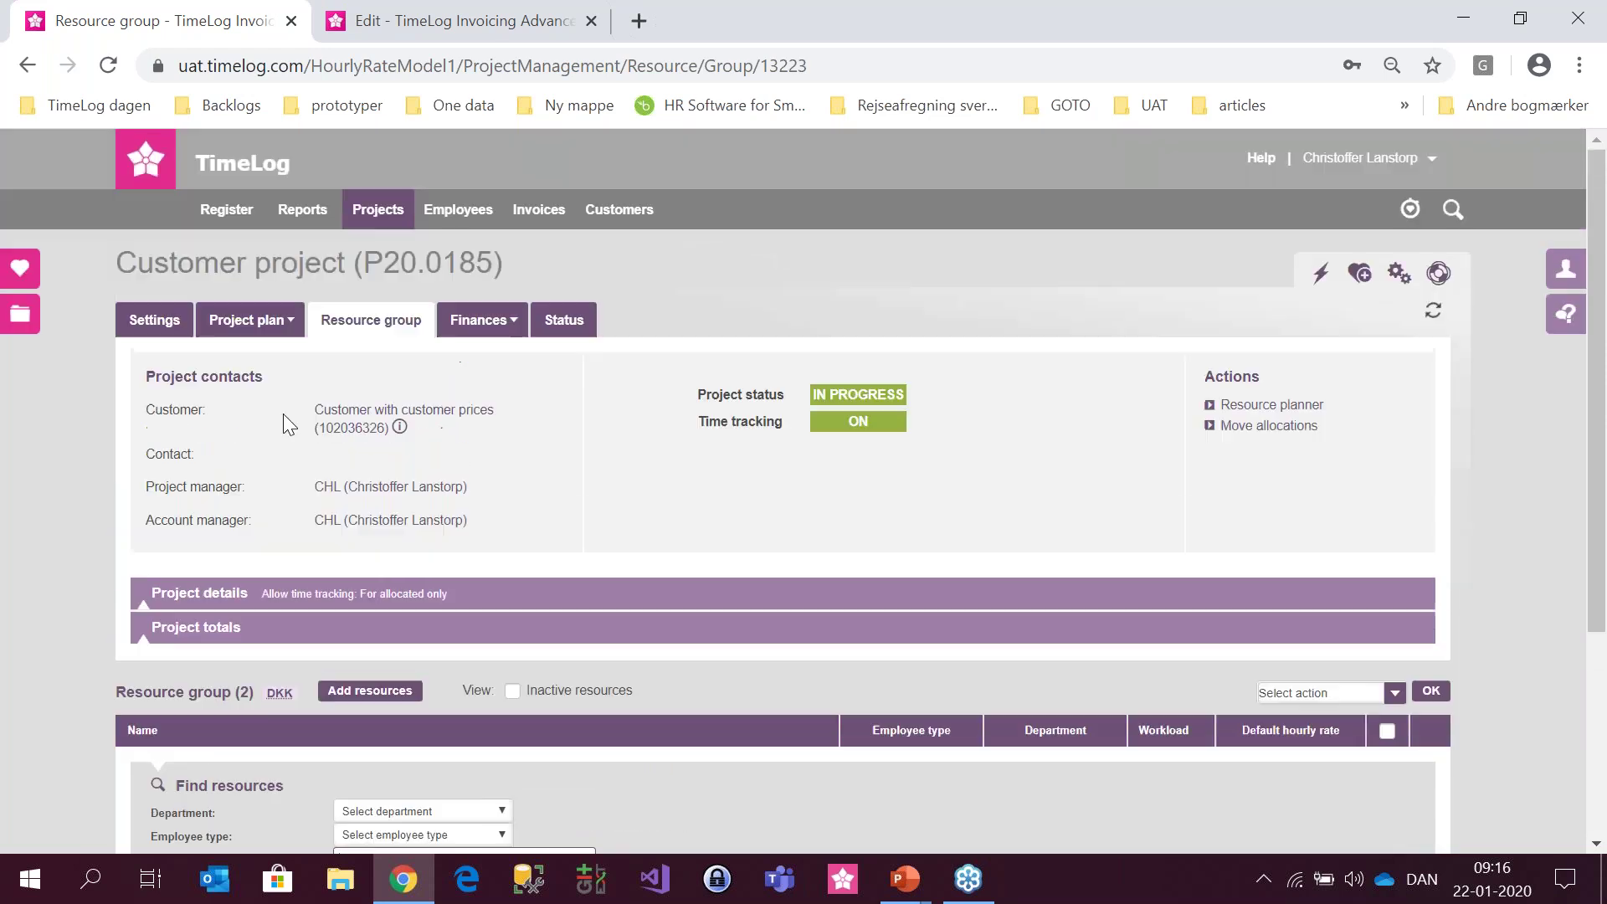
- From the project plan in hours, check the hourly rates proposed on both tasks for the newly added resource, and cancel
mouse_move(251, 319)
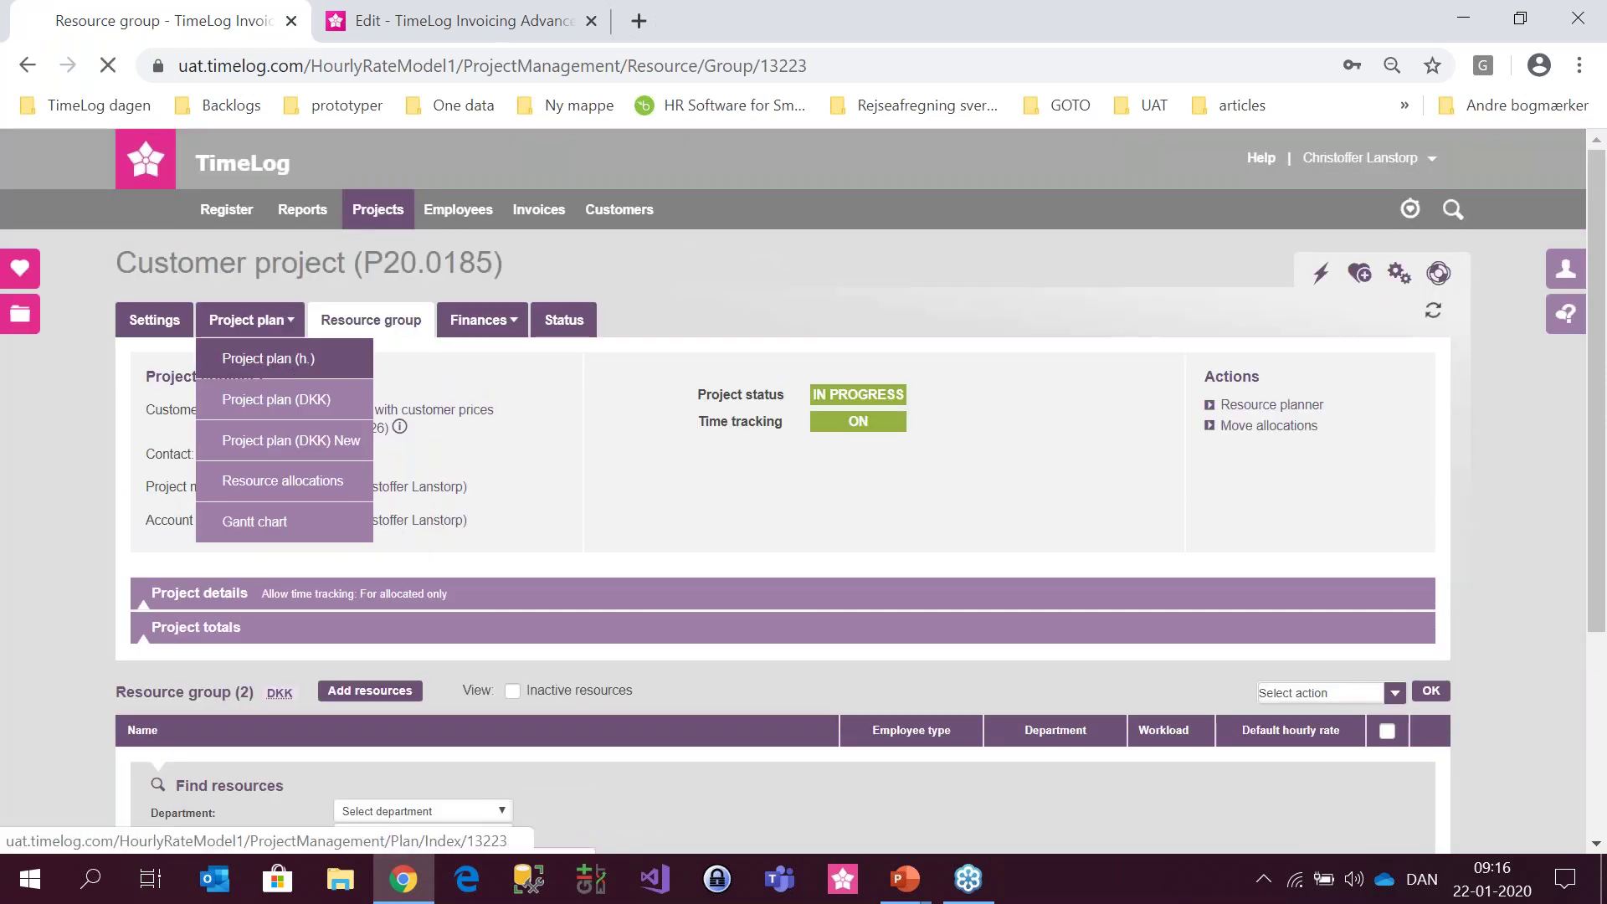
left_click(304, 369)
right_click(304, 368)
left_click(695, 420)
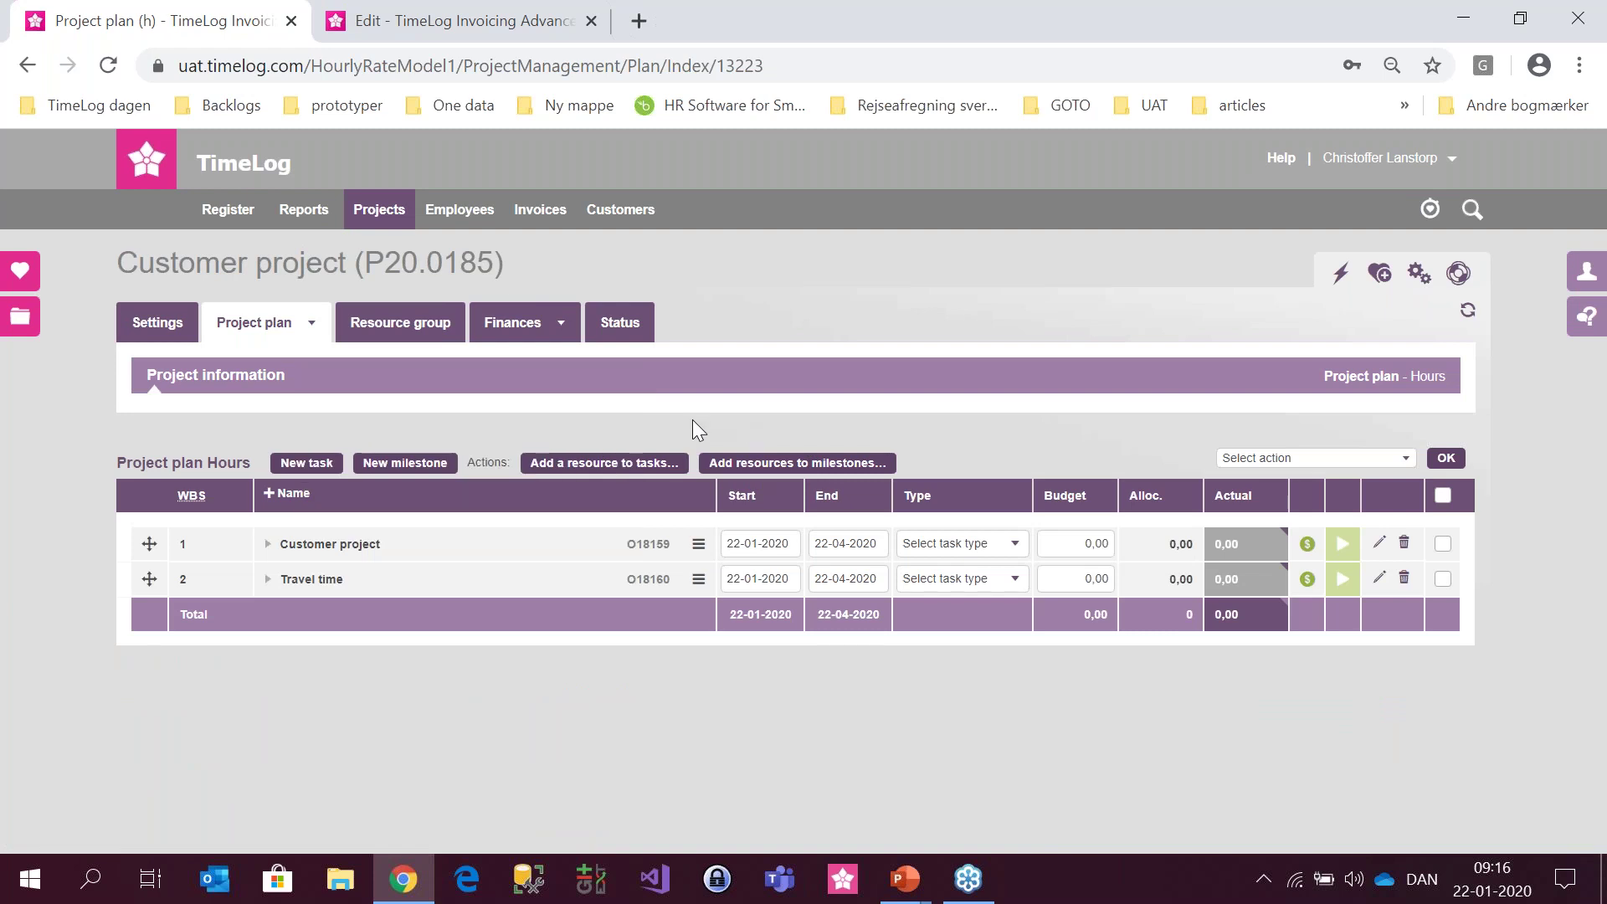
left_click(620, 462)
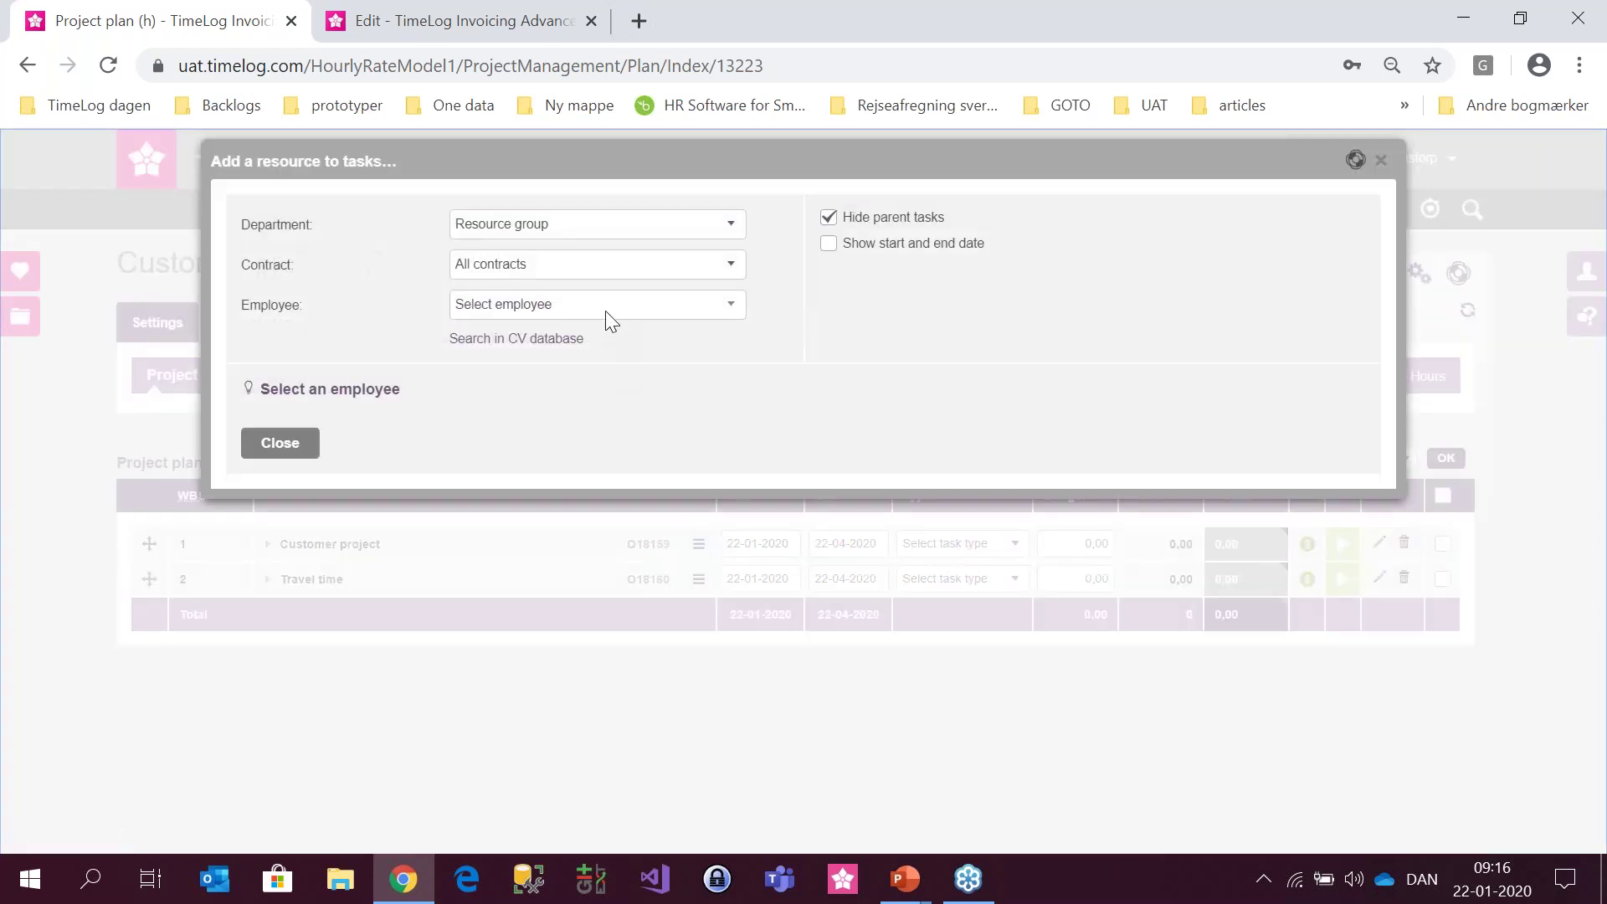
left_click(605, 309)
left_click(603, 359)
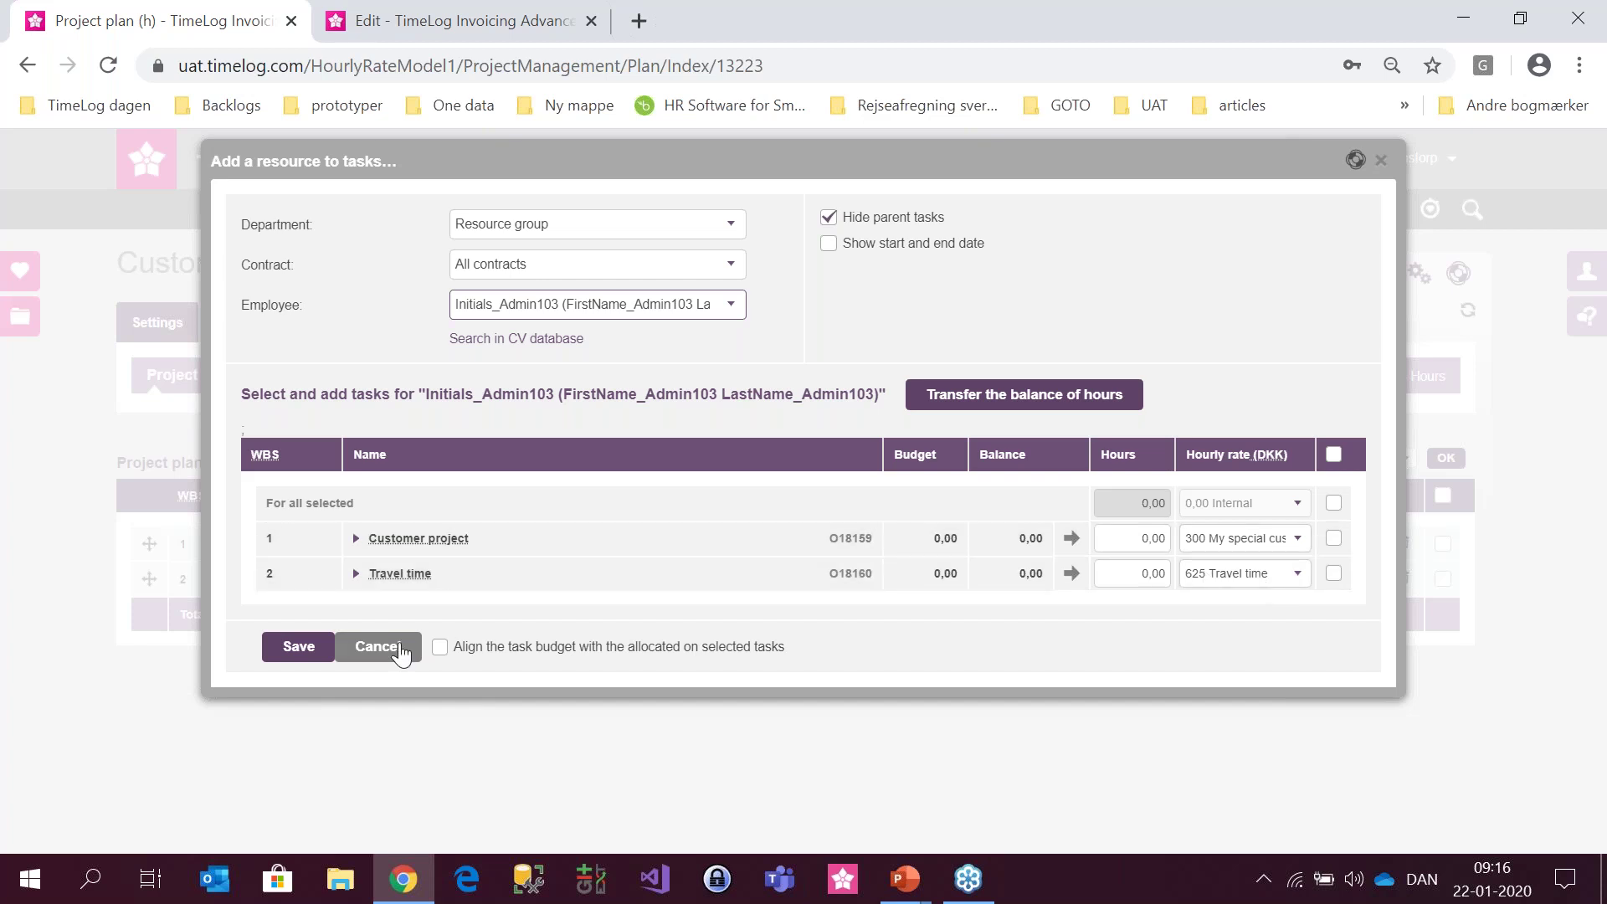
left_click(375, 646)
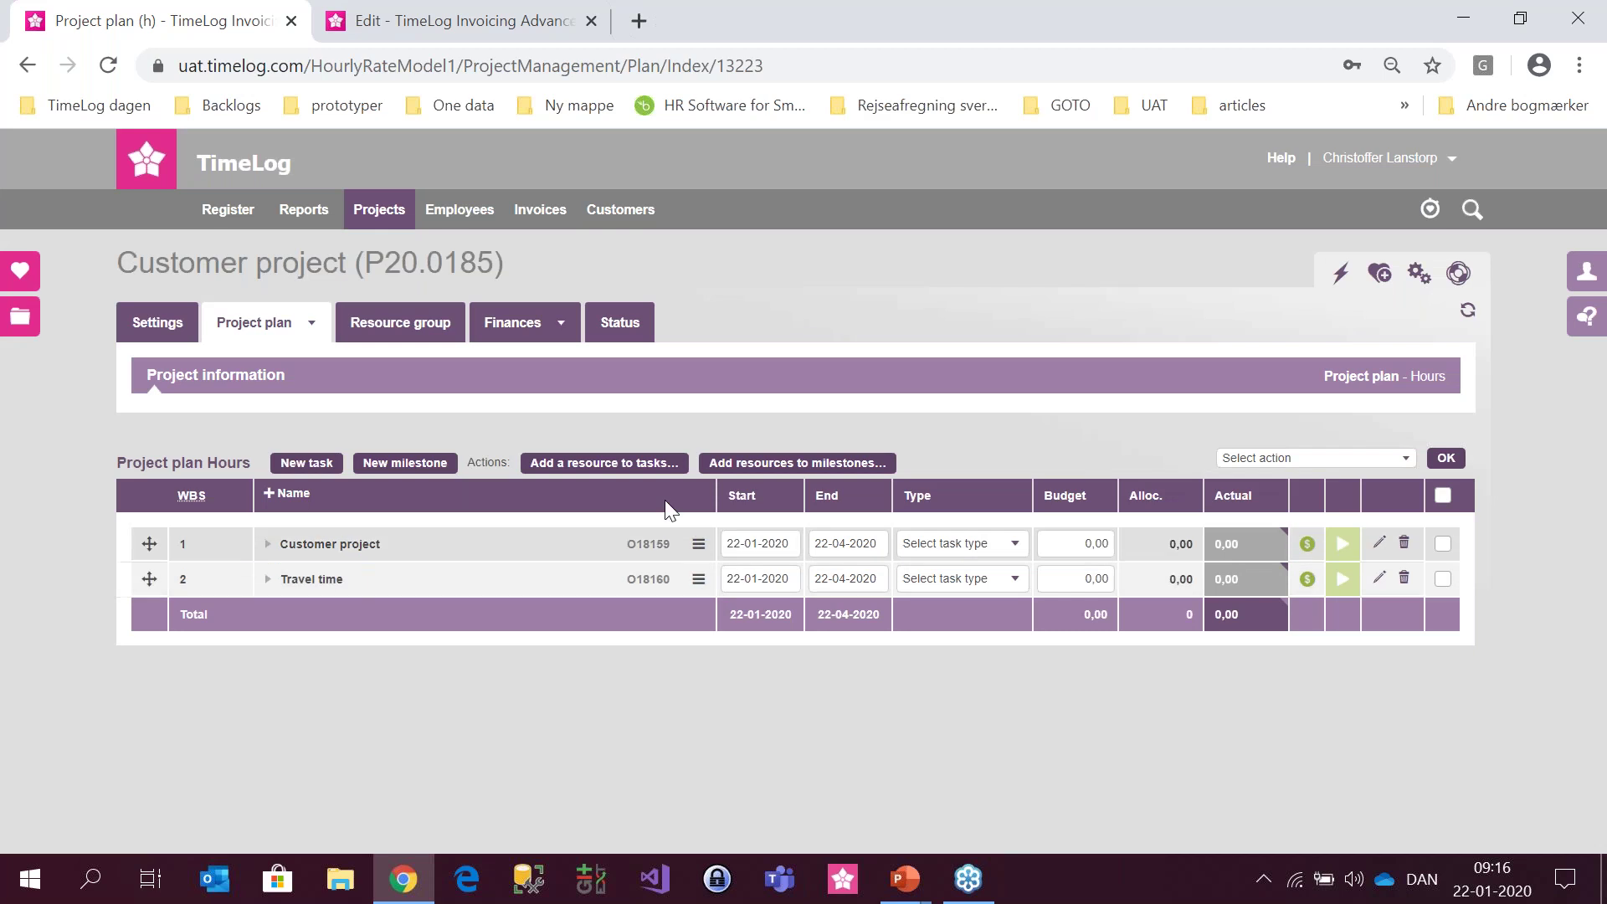
- Compare with the hourly rates proposed on both tasks for the project manager, and cancel without saving
left_click(586, 463)
left_click(614, 316)
left_click(616, 342)
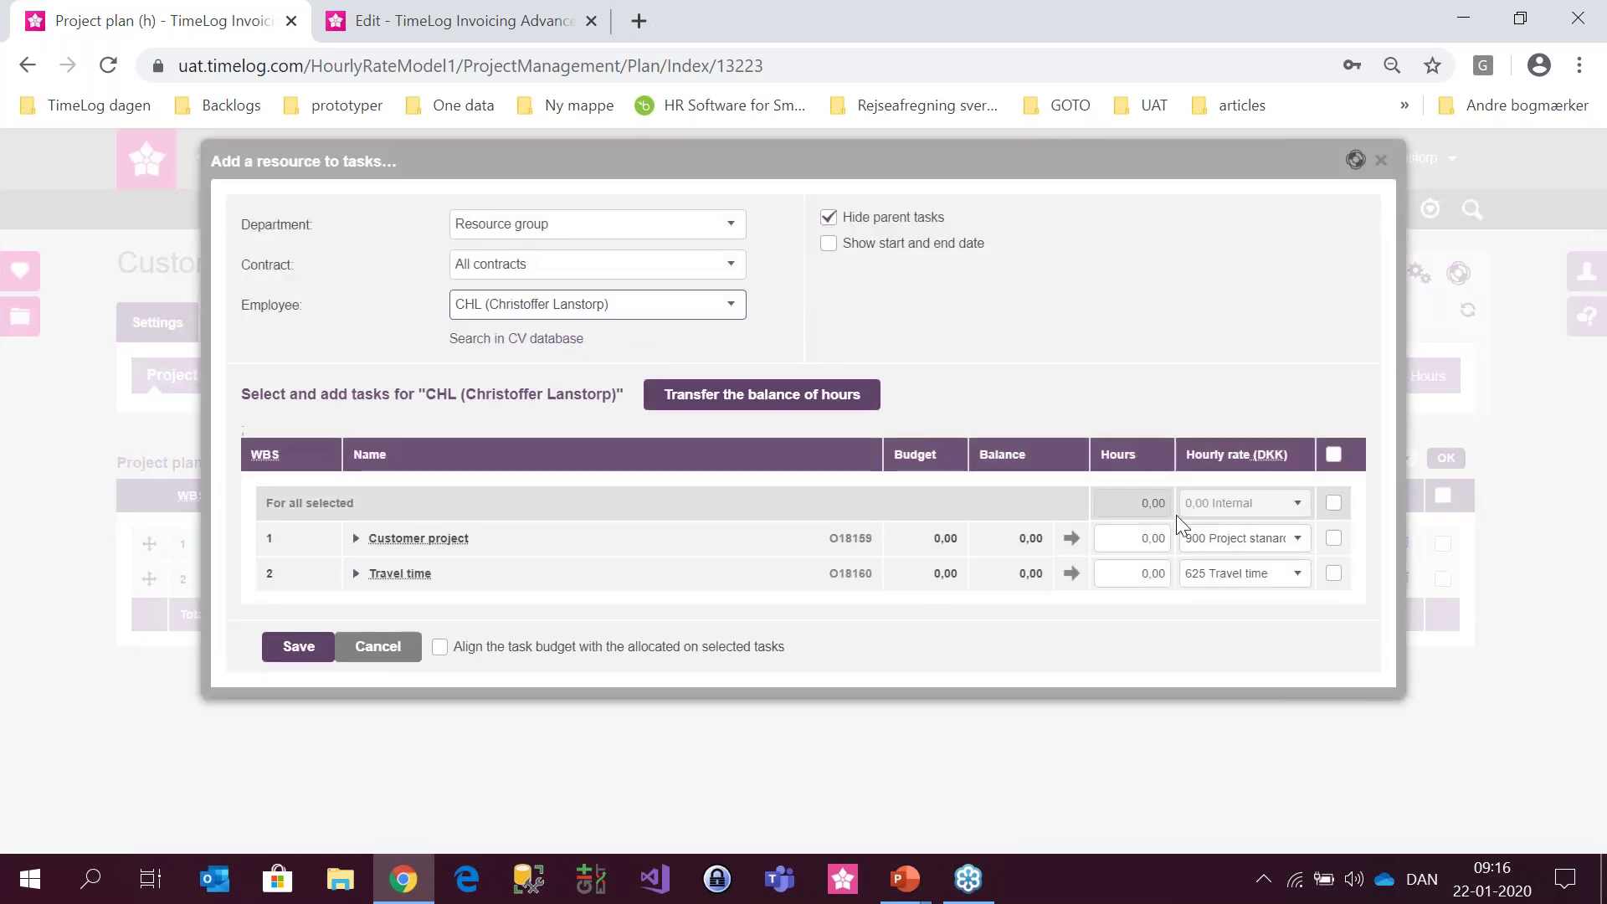
left_click(414, 651)
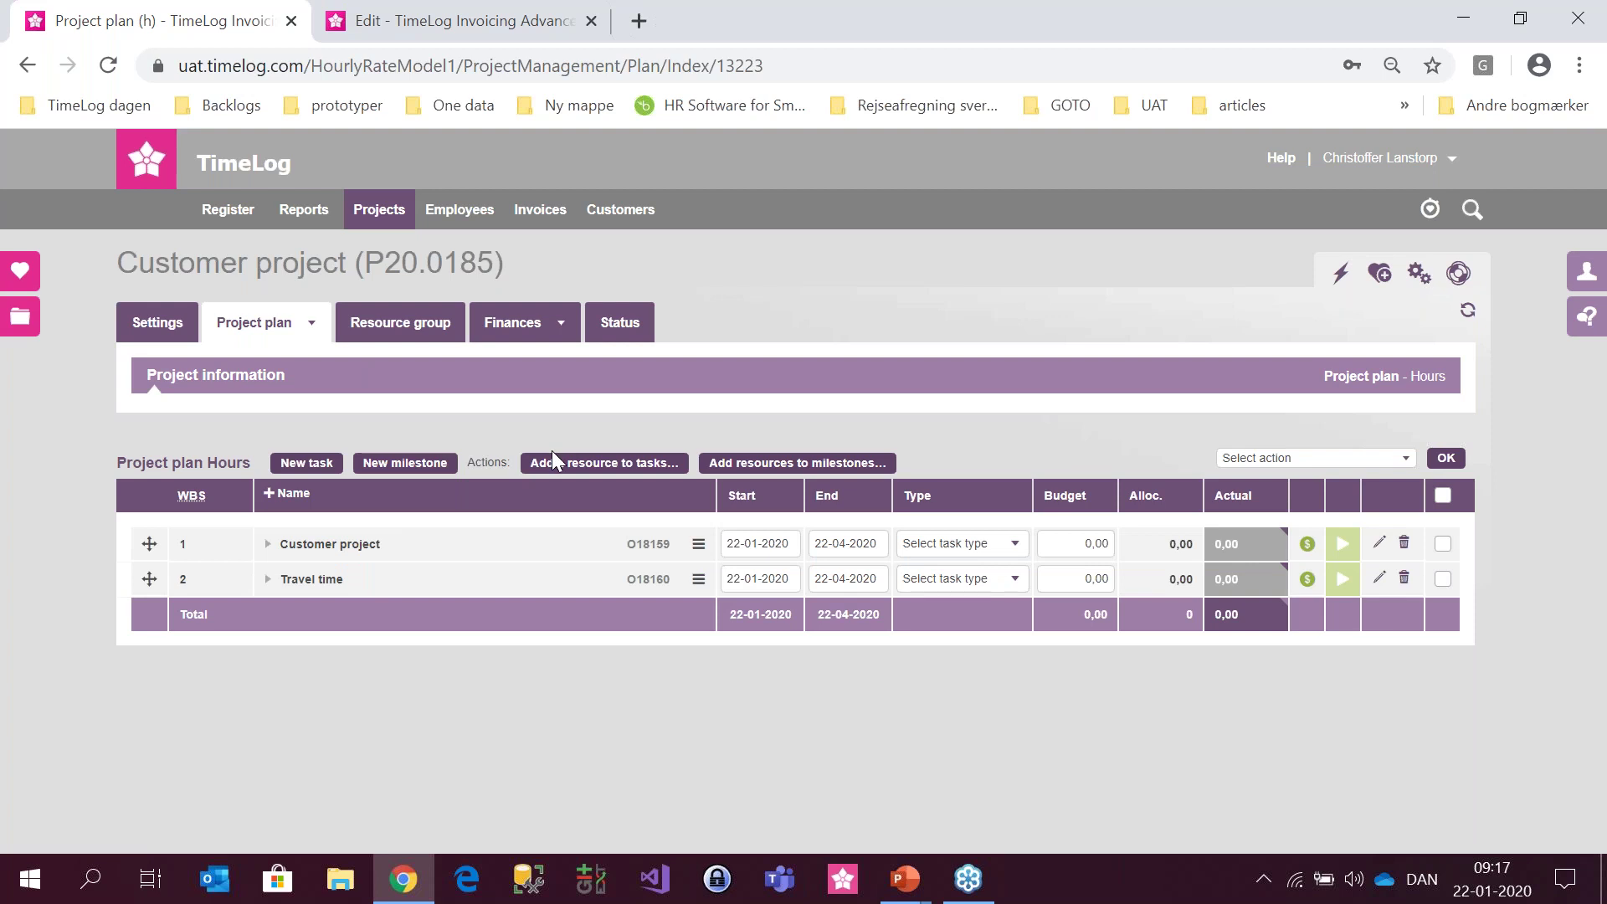
- Open the percentage indexation of hourly rates and filter it by the customer named Customer with customer prices
mouse_move(532, 335)
mouse_move(381, 224)
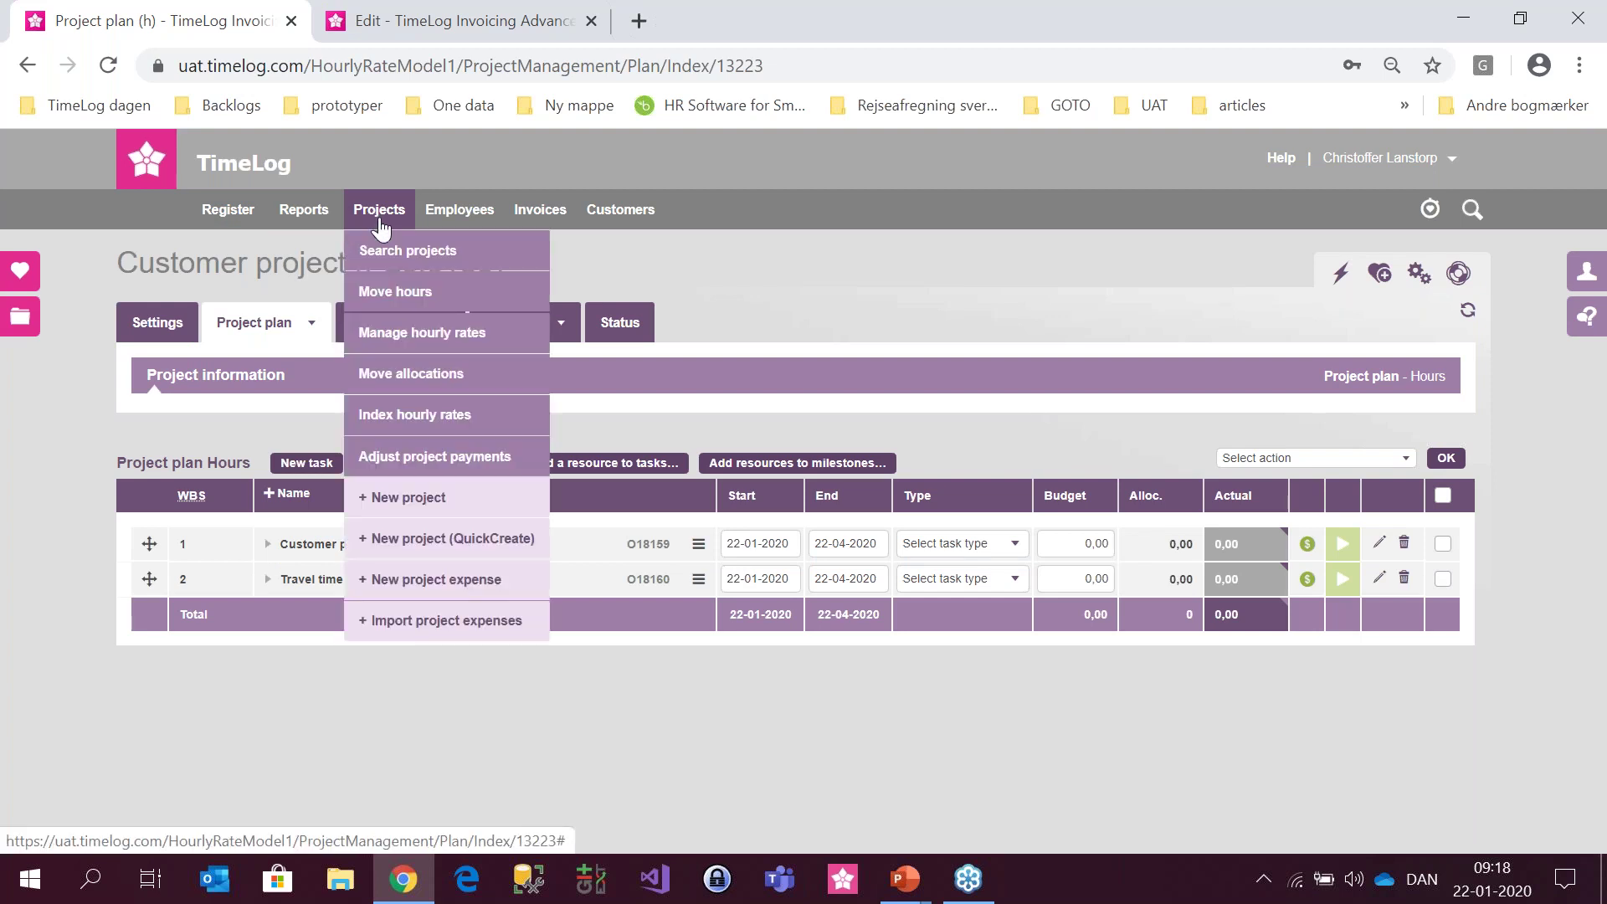
left_click(479, 416)
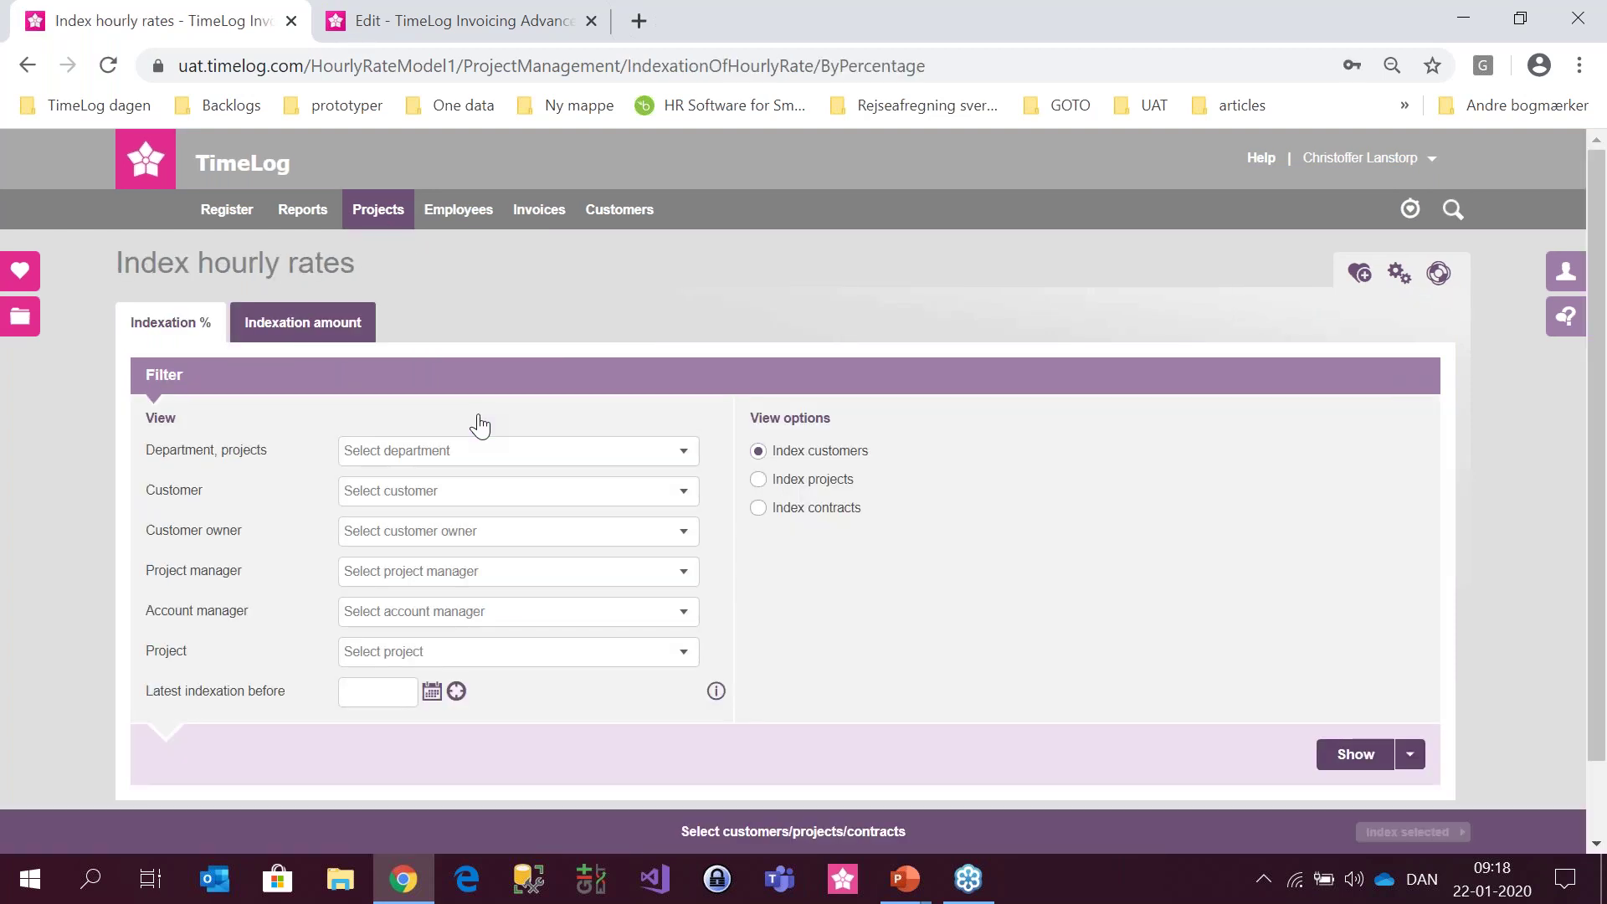
scroll(480, 423, "down", 1)
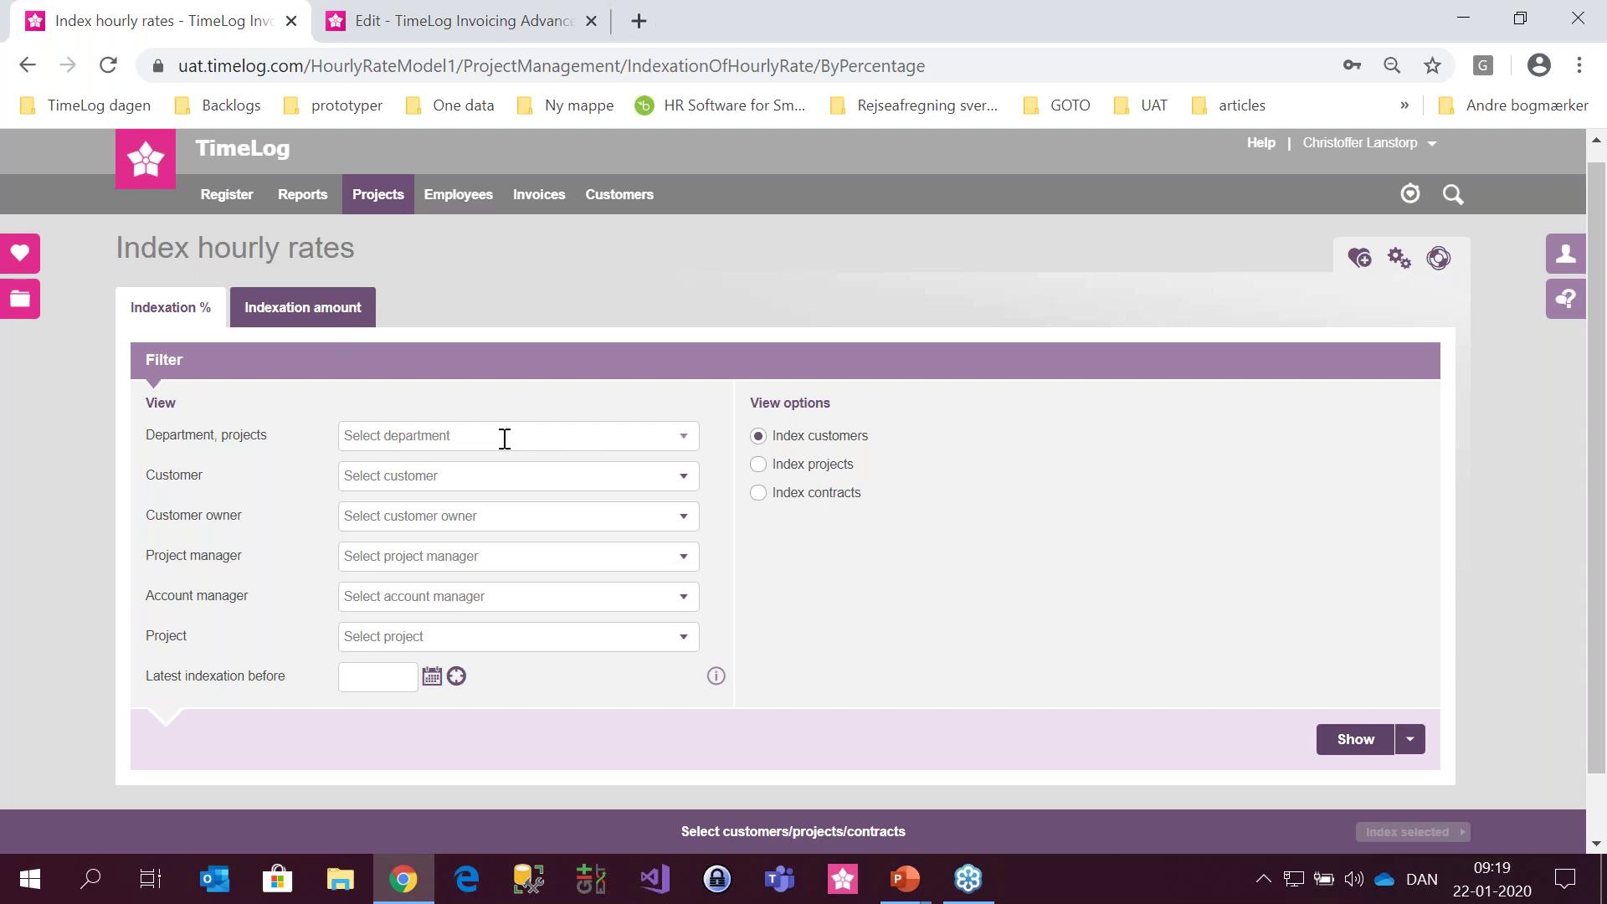
left_click(483, 479)
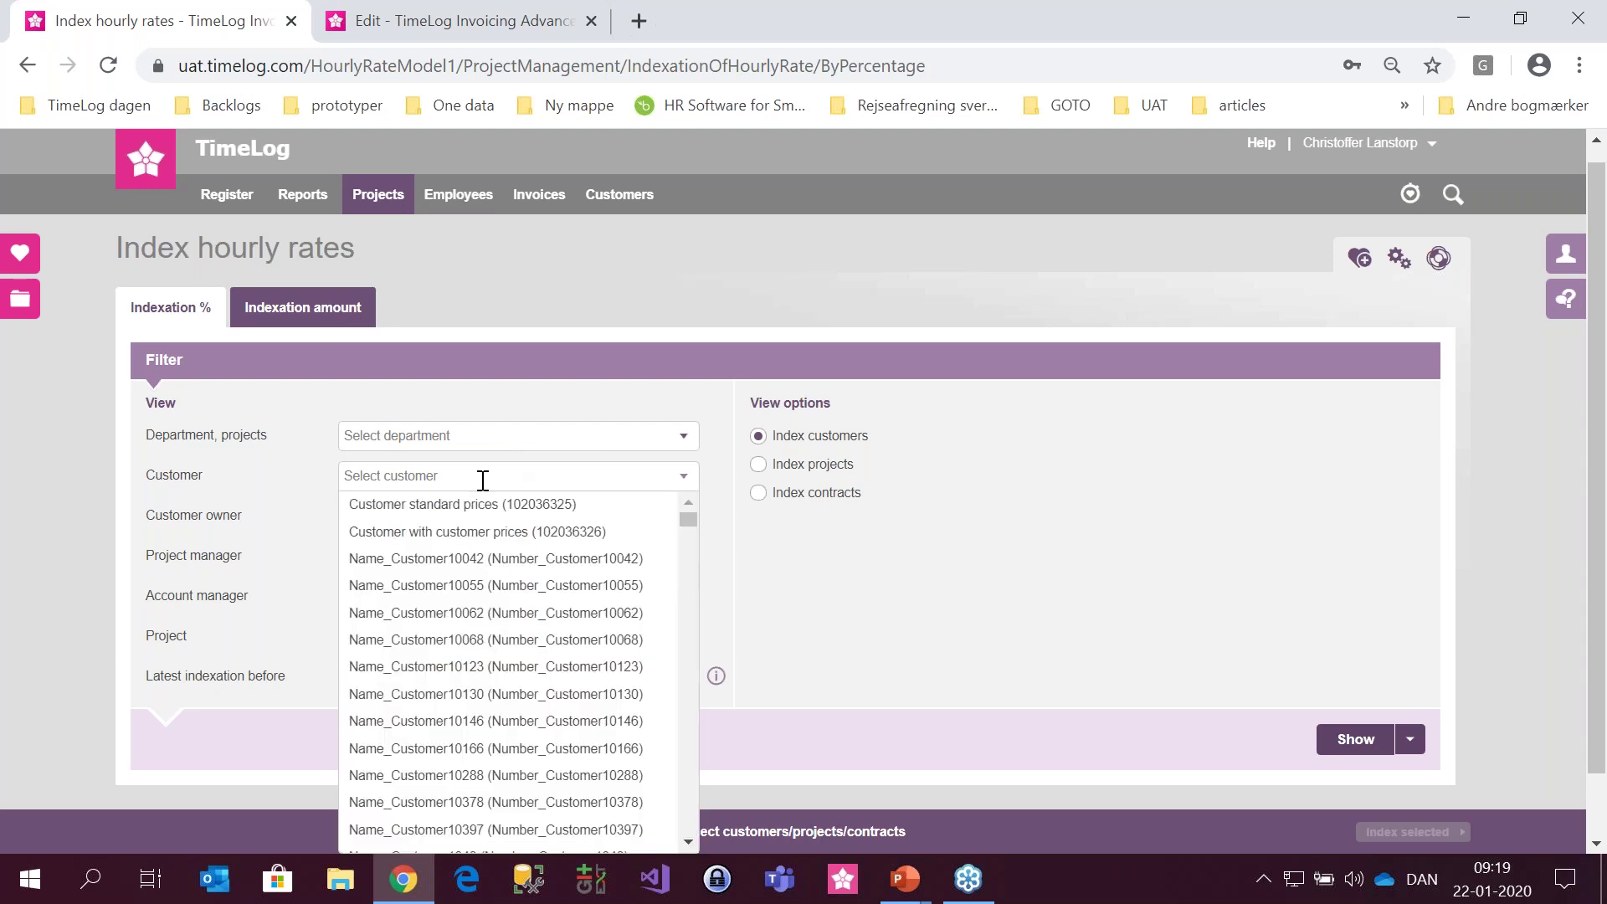
left_click(485, 532)
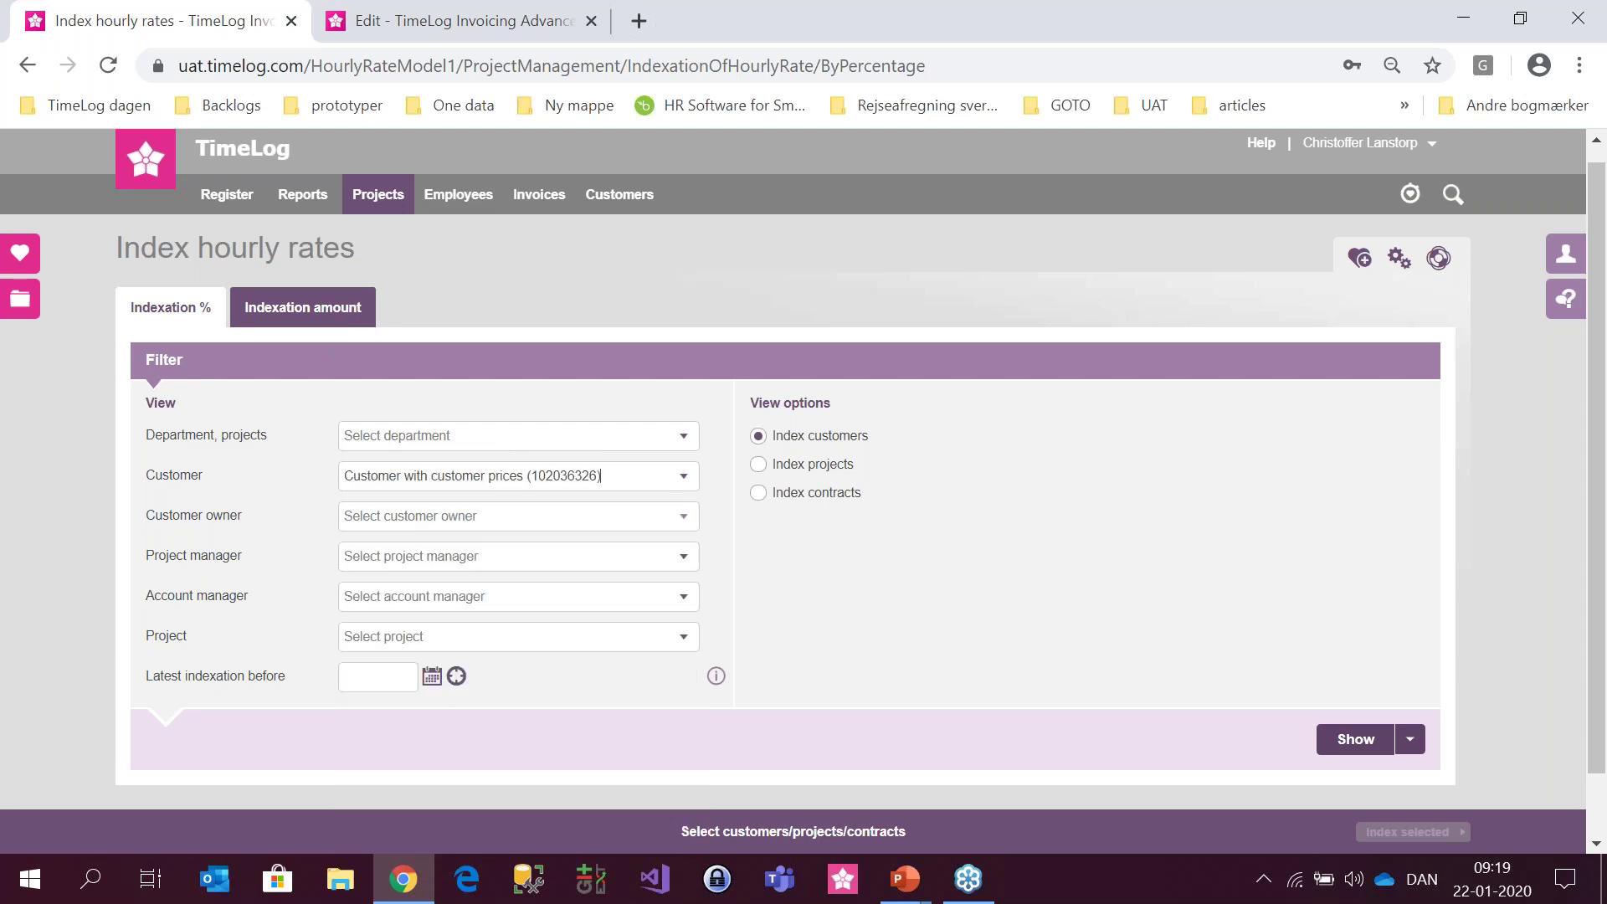
- In the second browser tab, open the contracts of Customer project and review the hourly rates on the Time & material - Standard contract
left_click(487, 37)
mouse_move(366, 216)
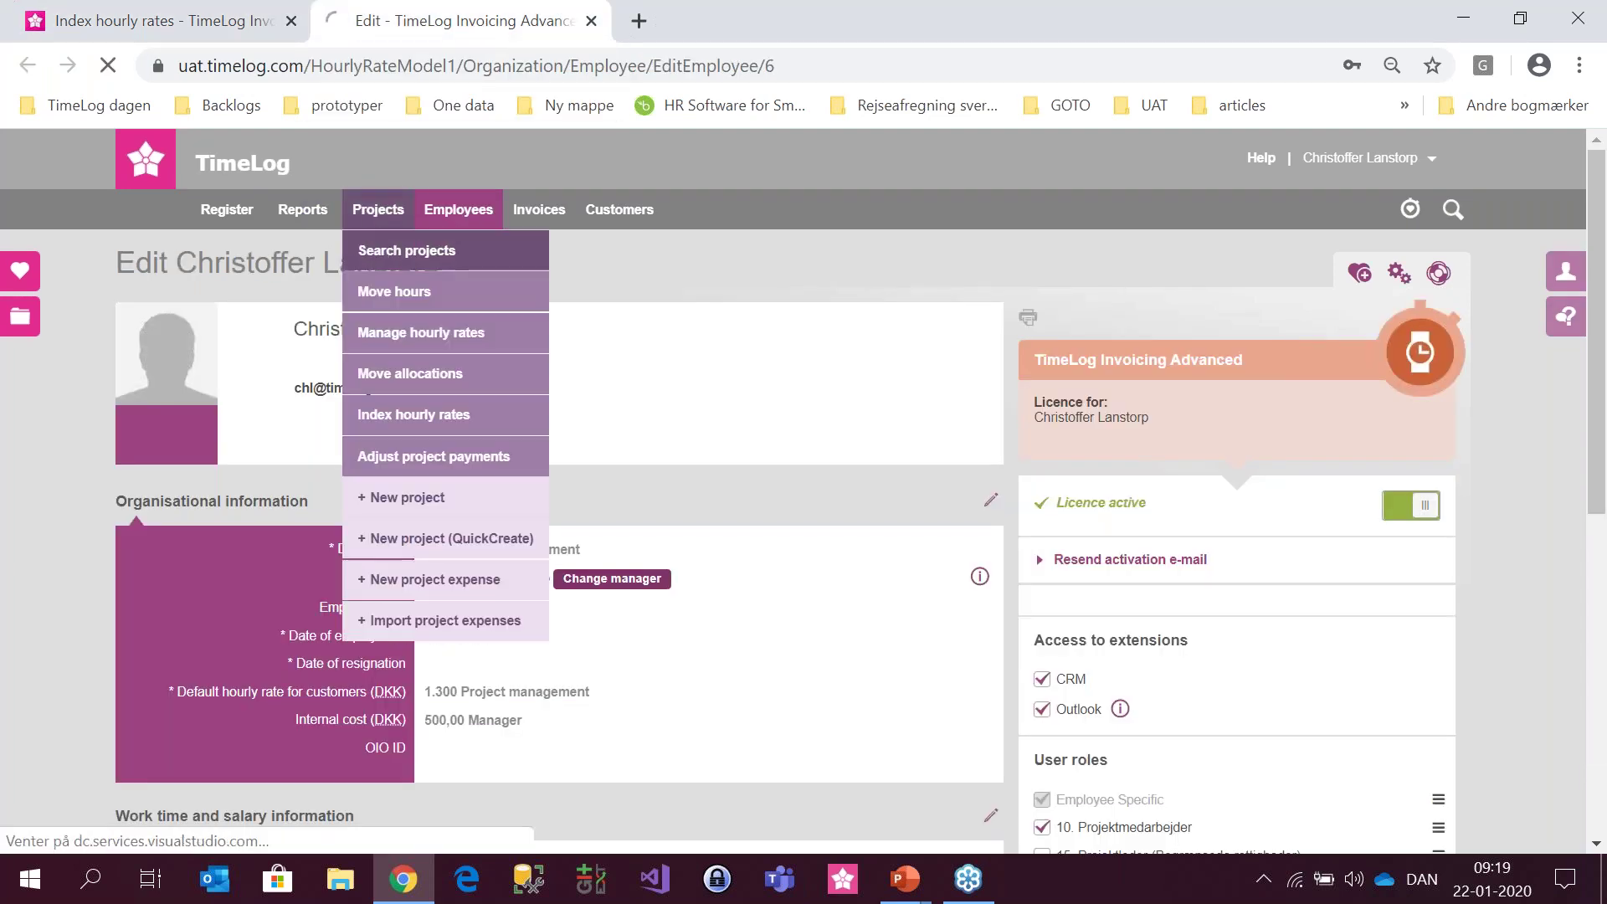
left_click(407, 250)
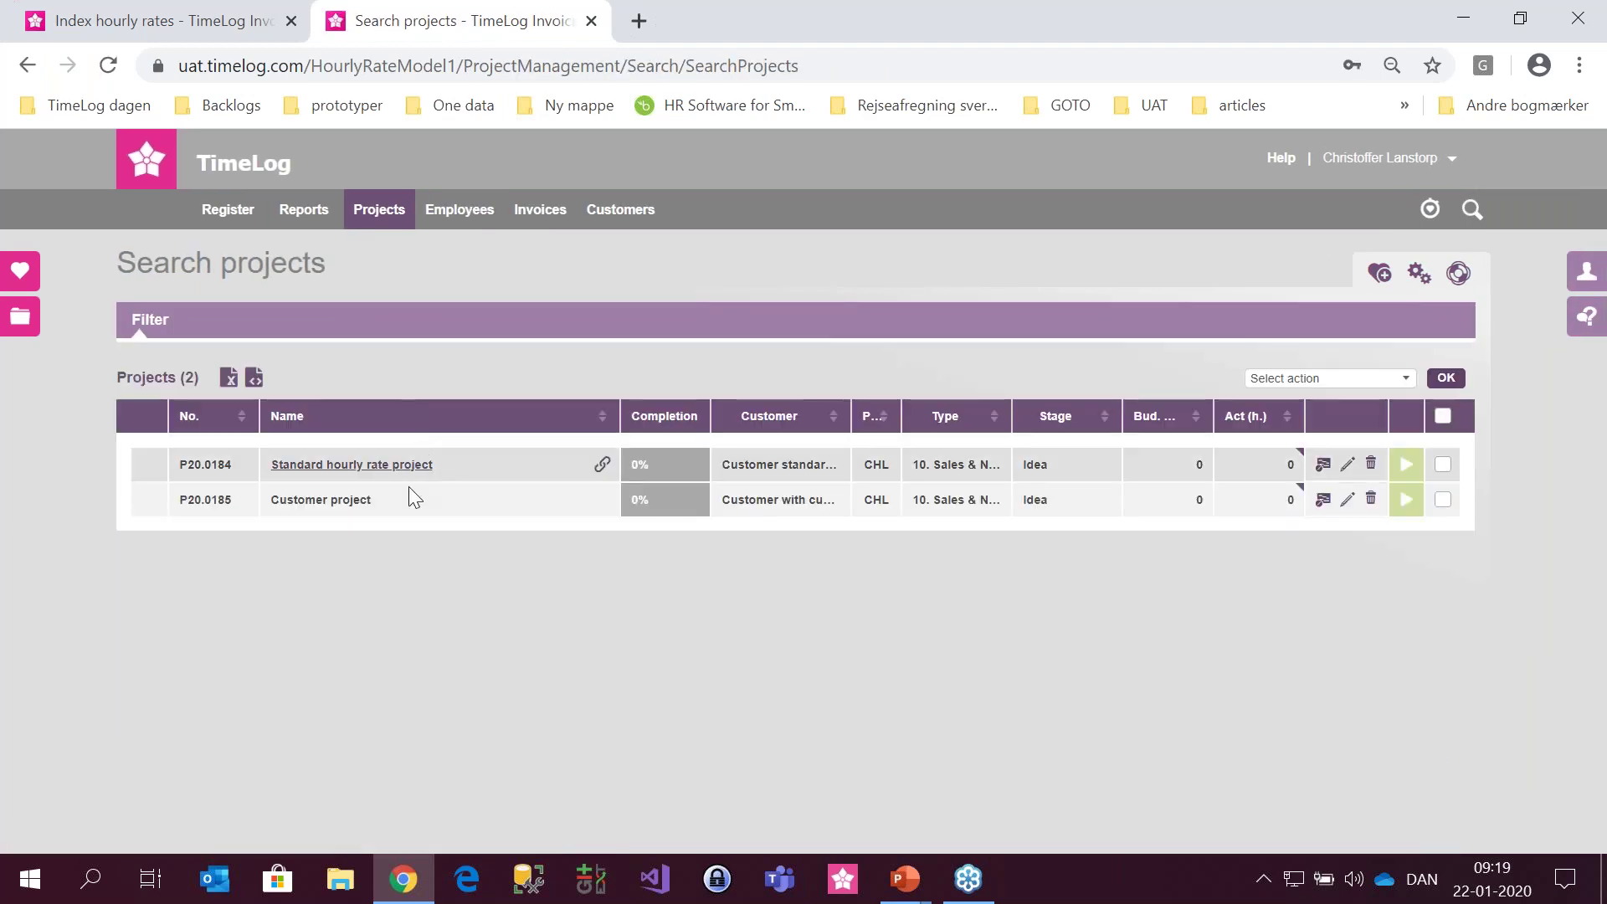
left_click(334, 502)
left_click(523, 323)
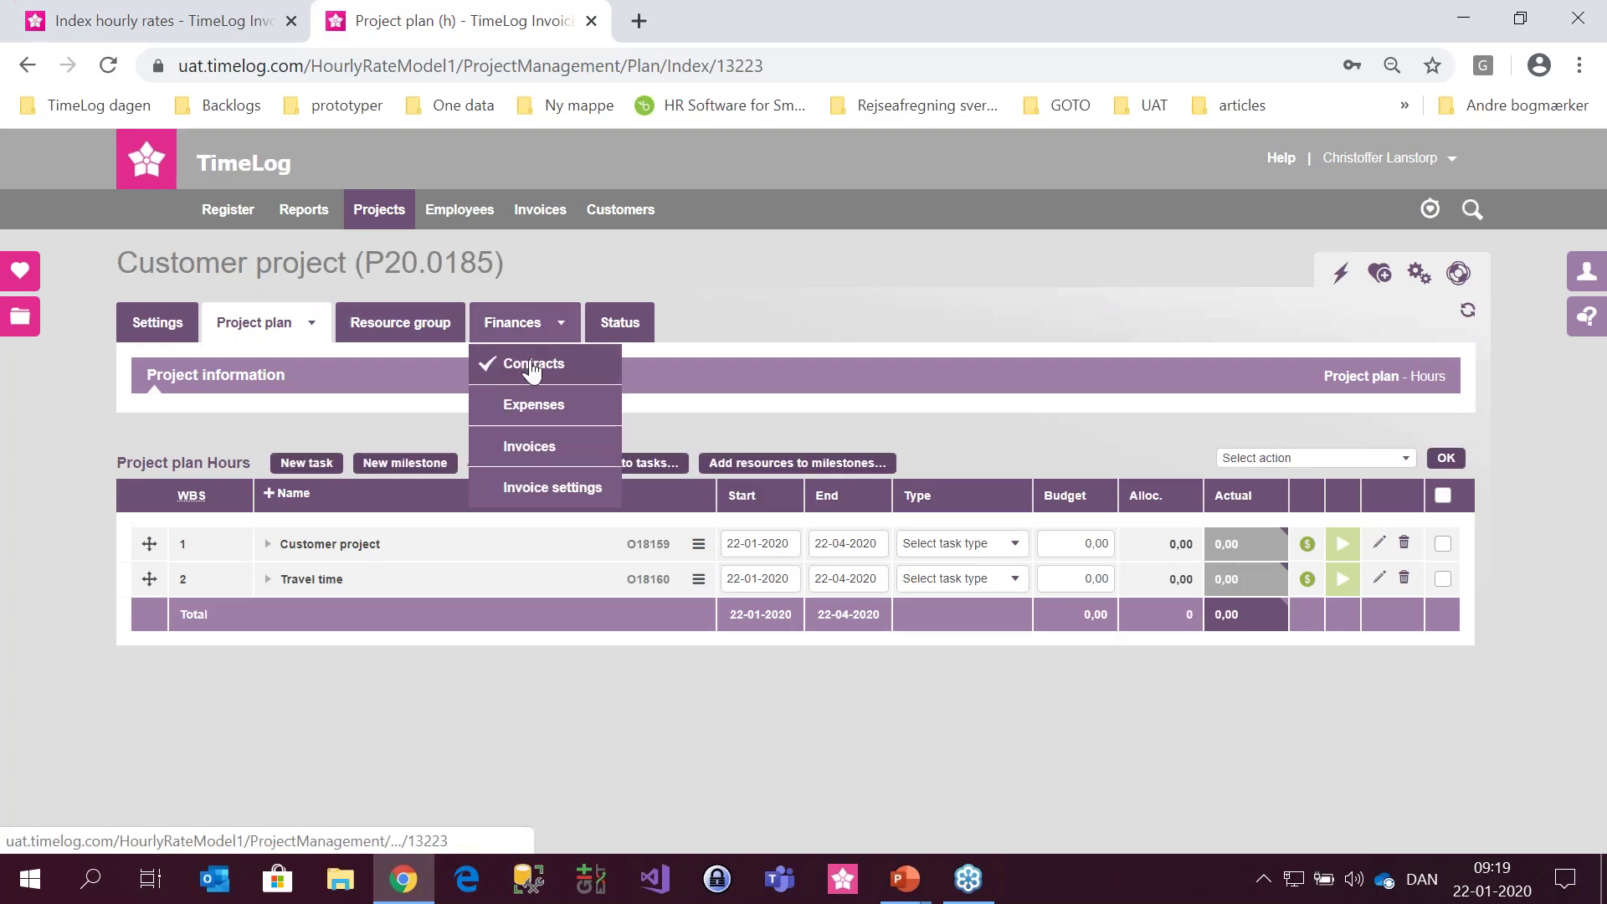
left_click(528, 364)
left_click(497, 527)
scroll(524, 583, "down", 3)
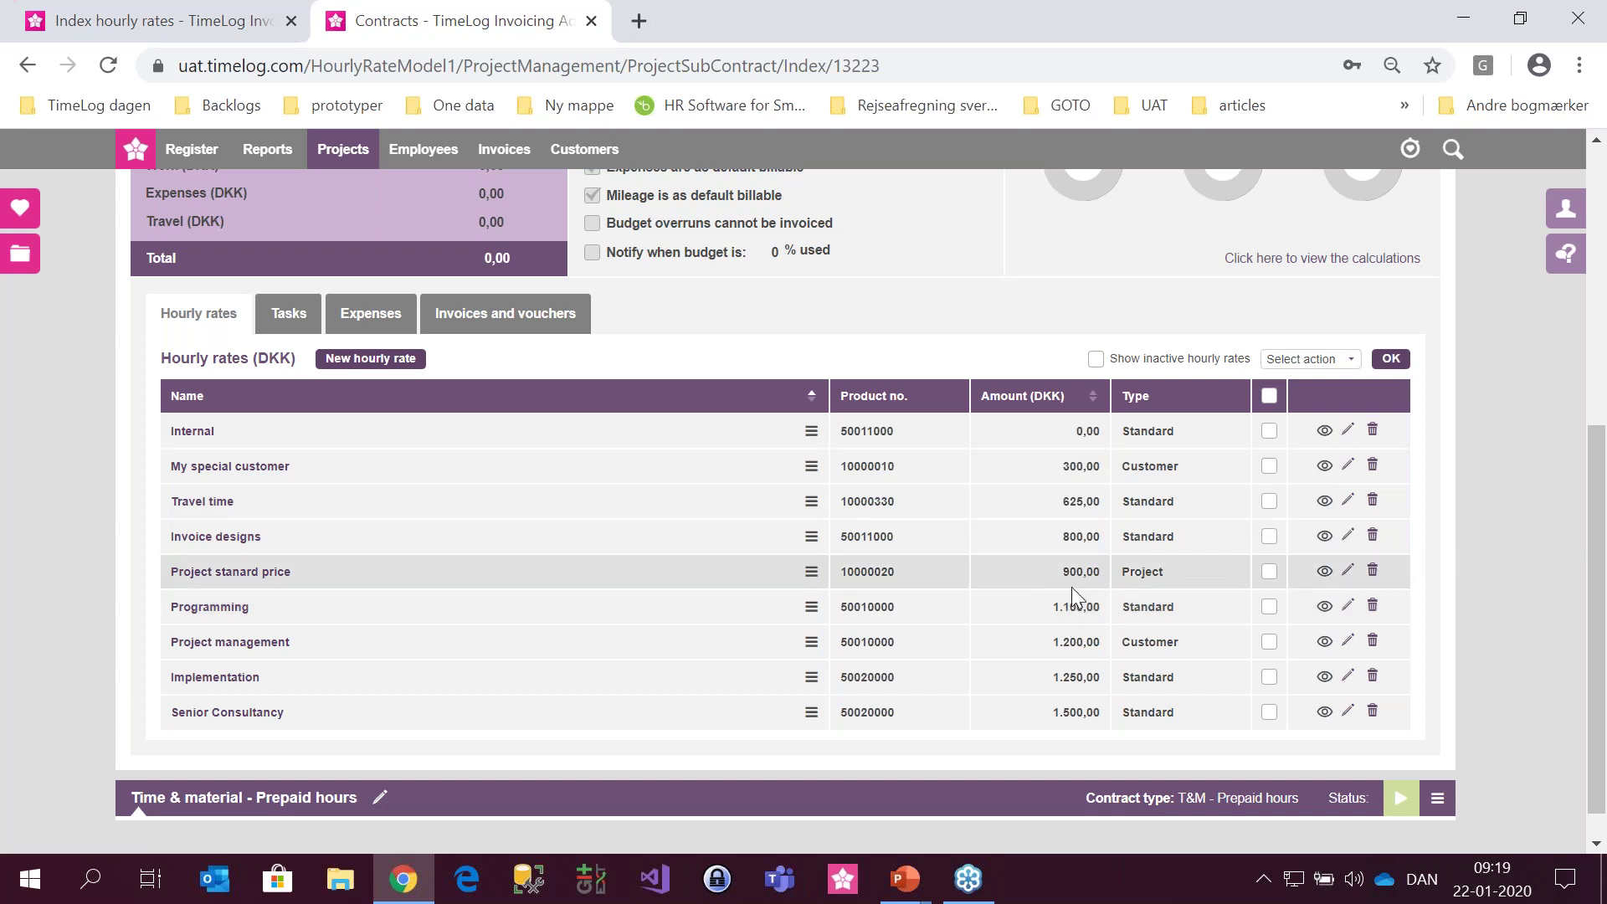
- Return to the percentage indexation and list the filtered customer with the Index customers view option
left_click(216, 25)
right_click(216, 25)
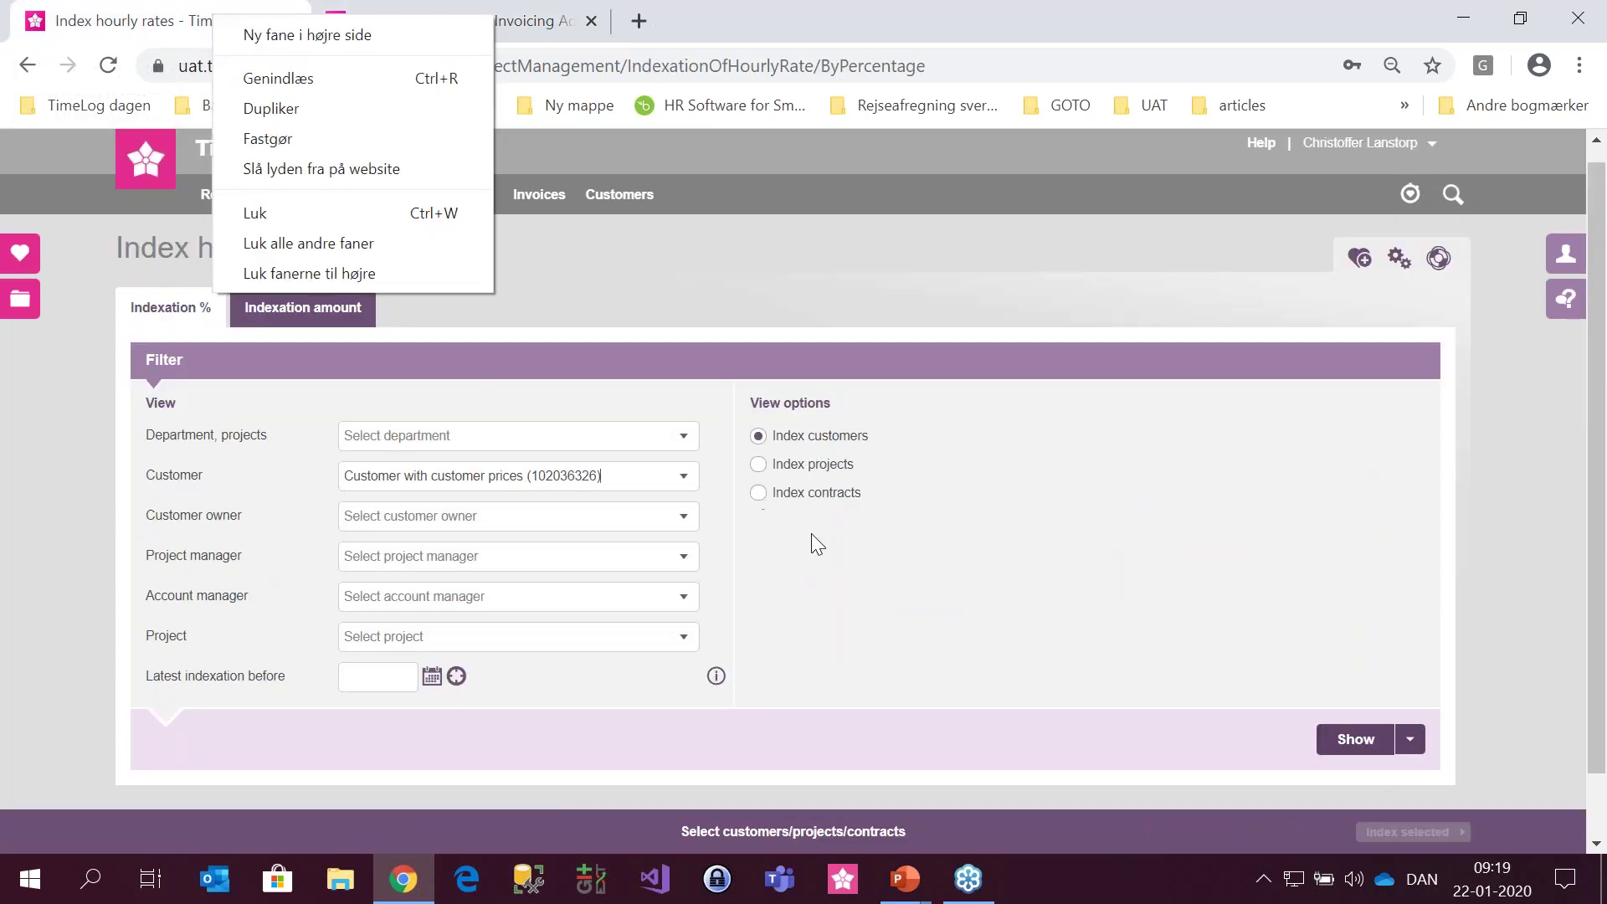
left_click(812, 536)
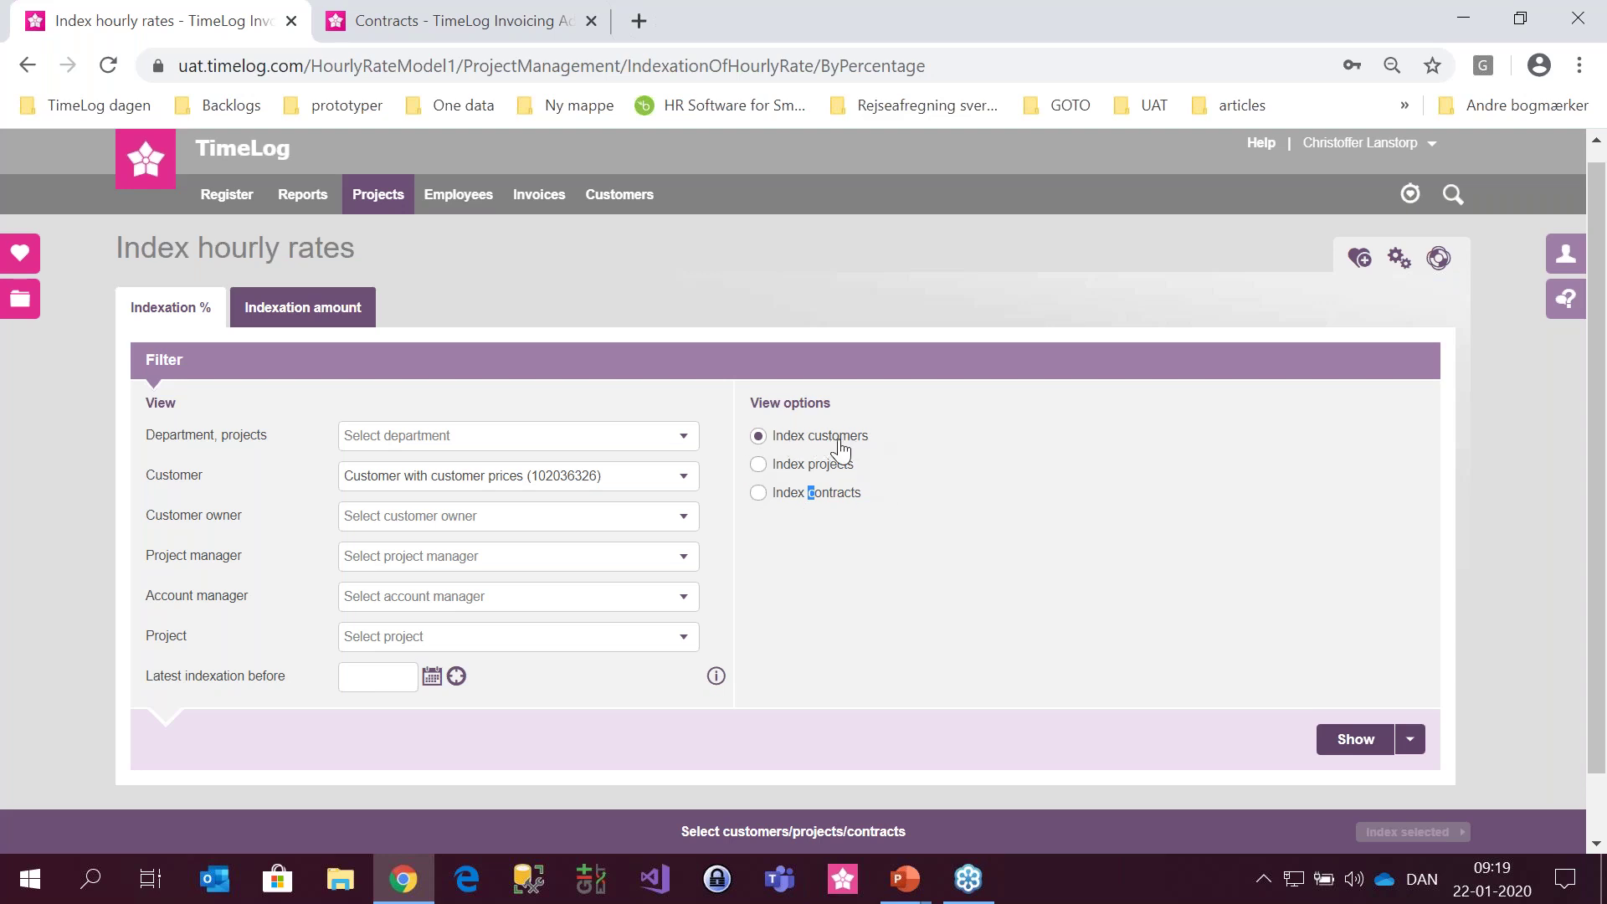
left_click(829, 523)
scroll(805, 562, "down", 1)
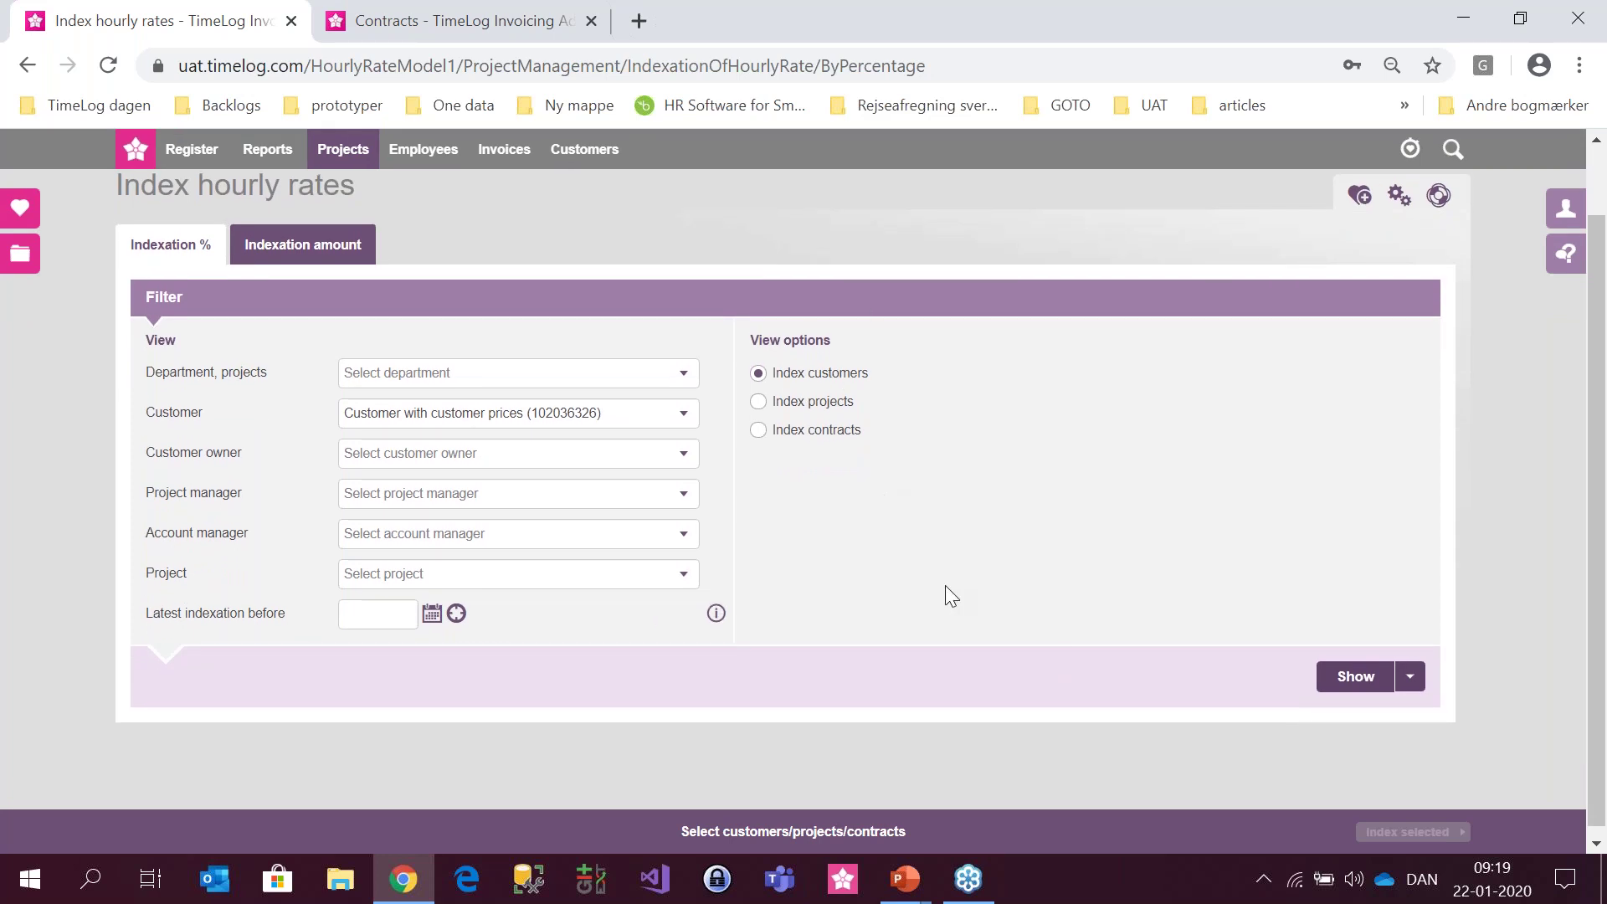
left_click(1350, 681)
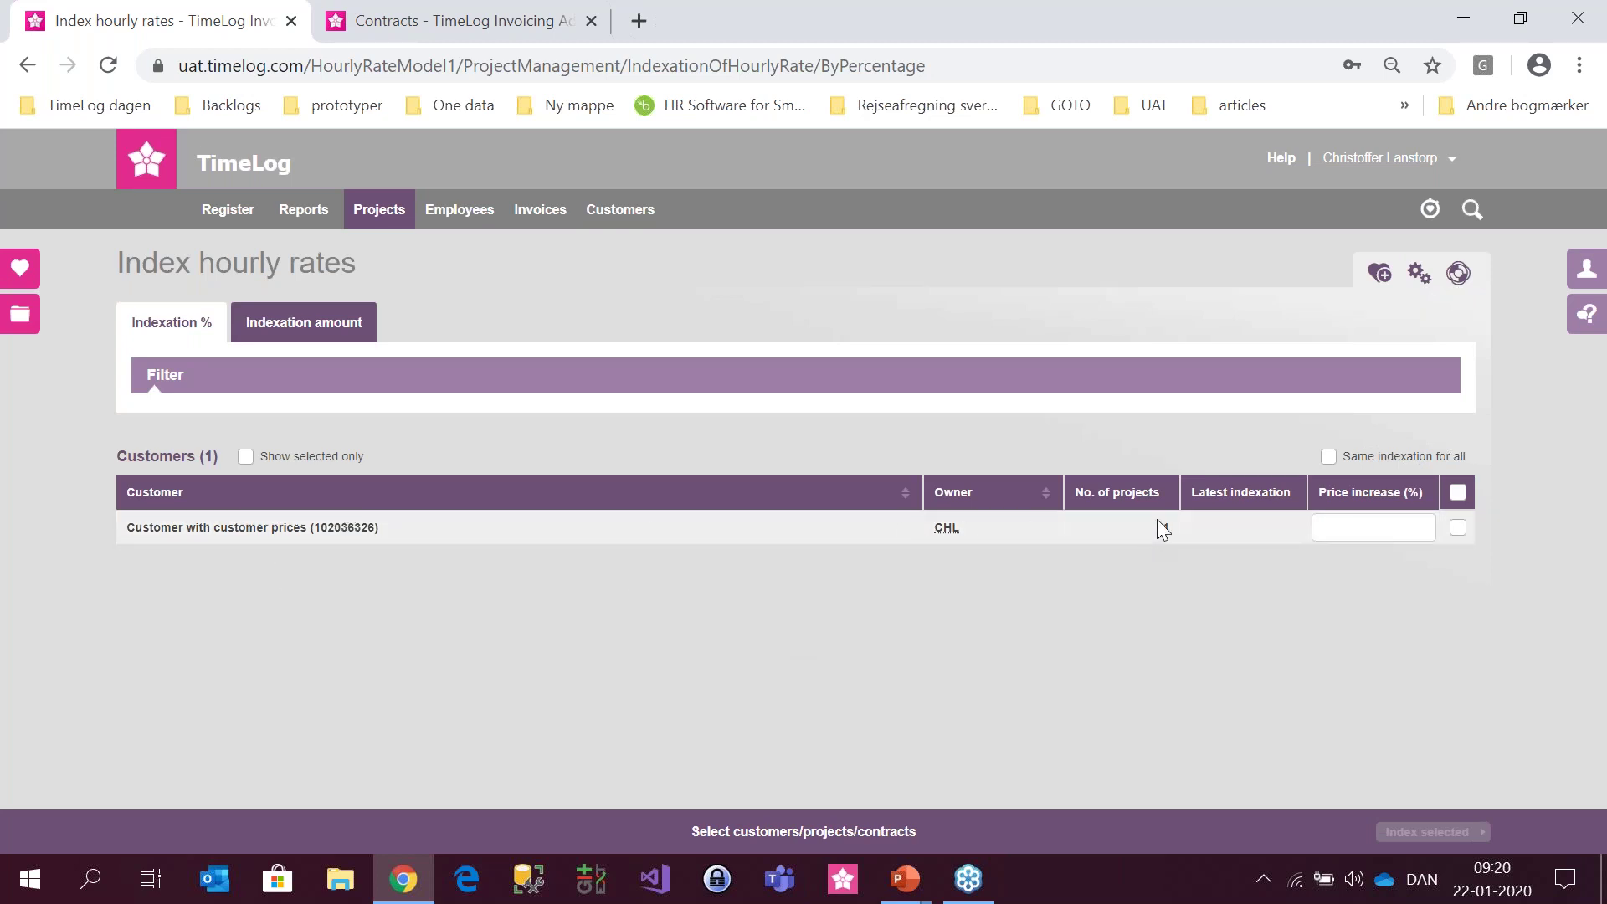
- Index the listed customer's hourly rates with a price increase of 5 %, effective from 01-01-2020, and save
left_click(1346, 537)
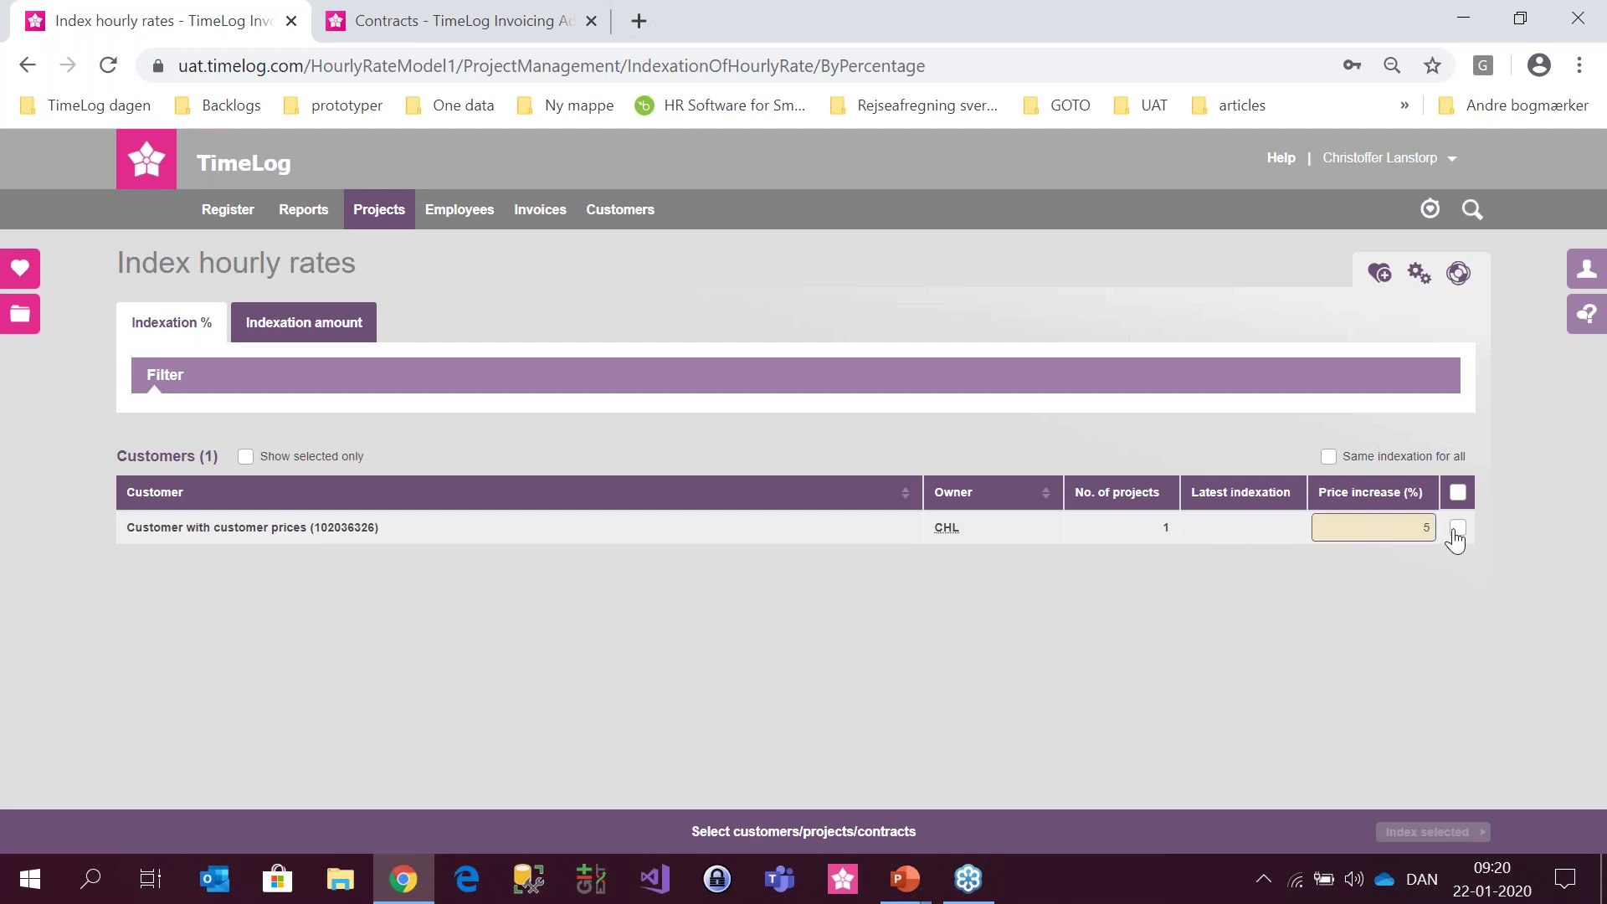
left_click(1370, 580)
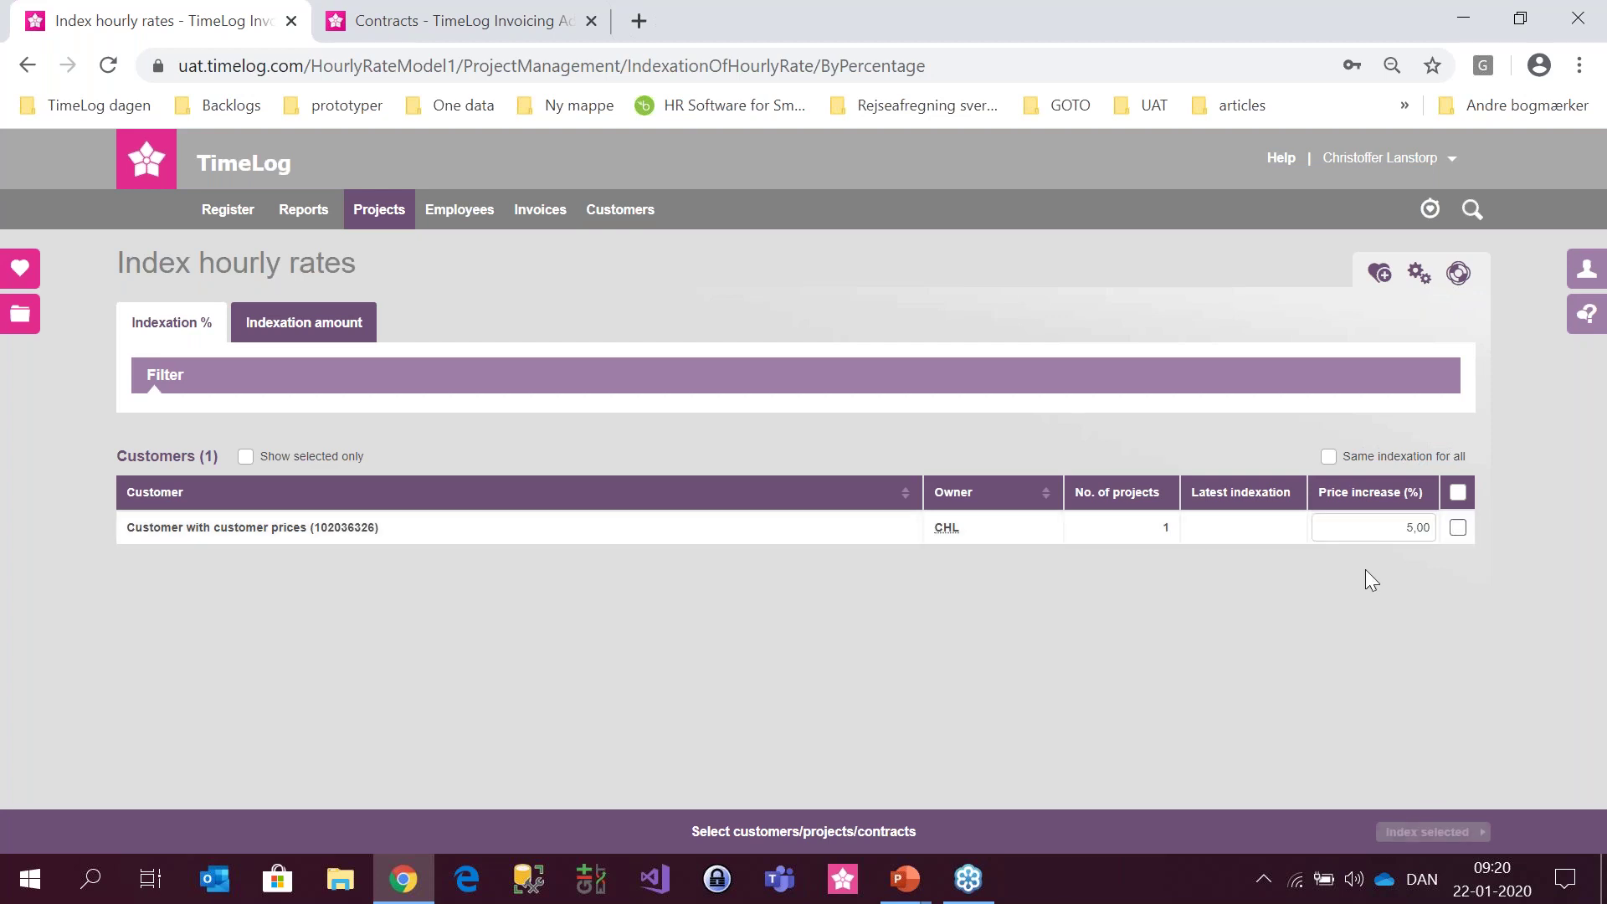
left_click(1457, 527)
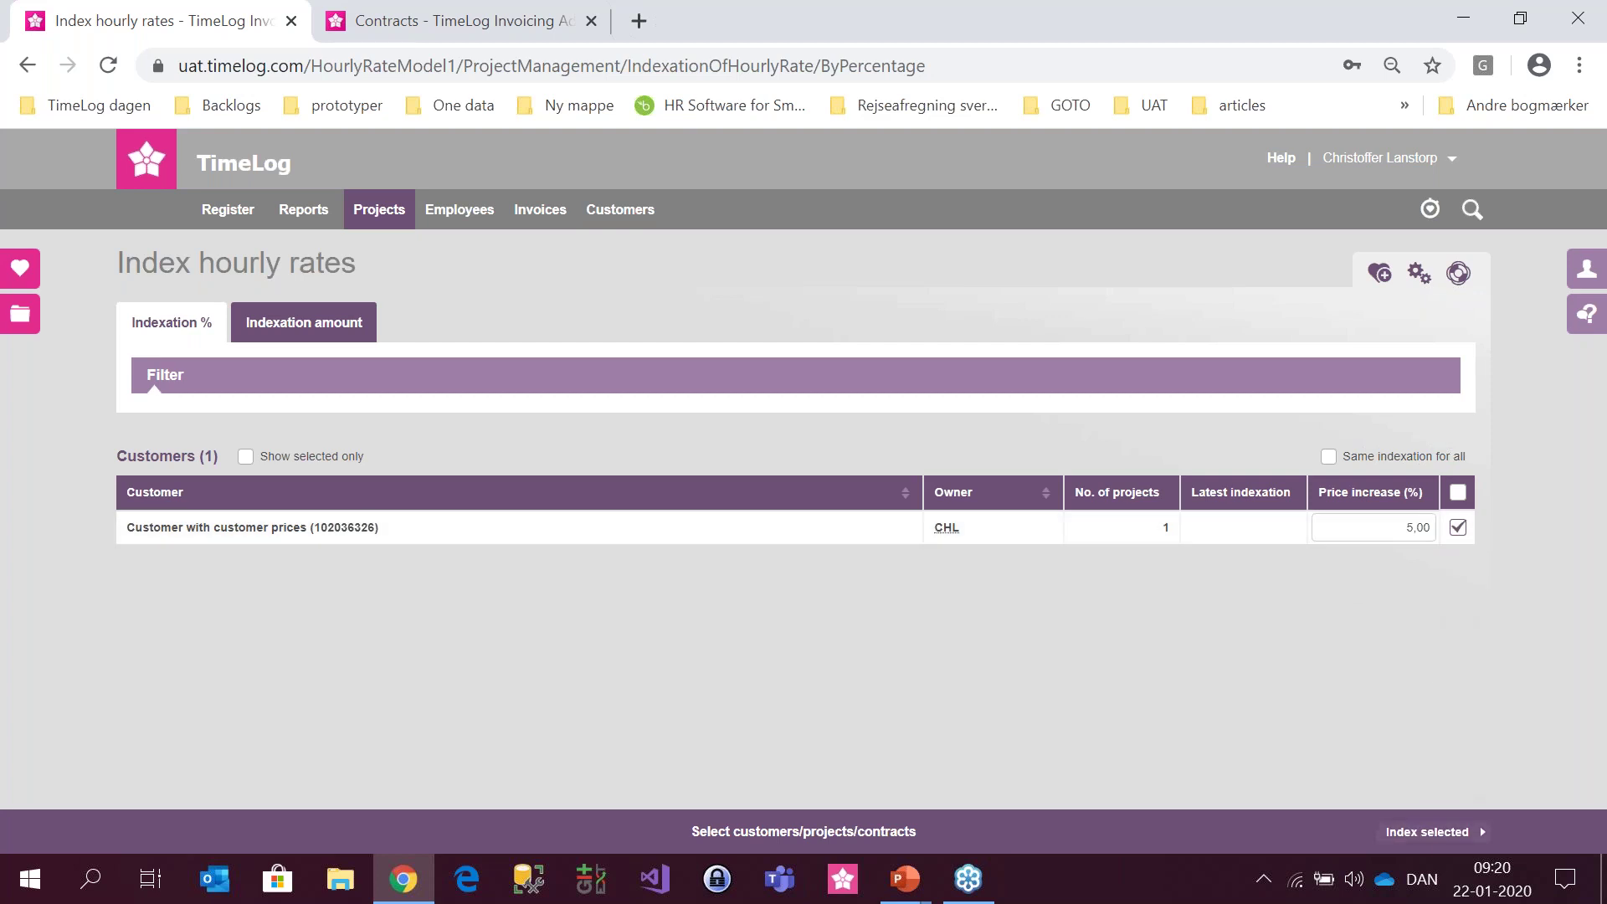
left_click(1433, 832)
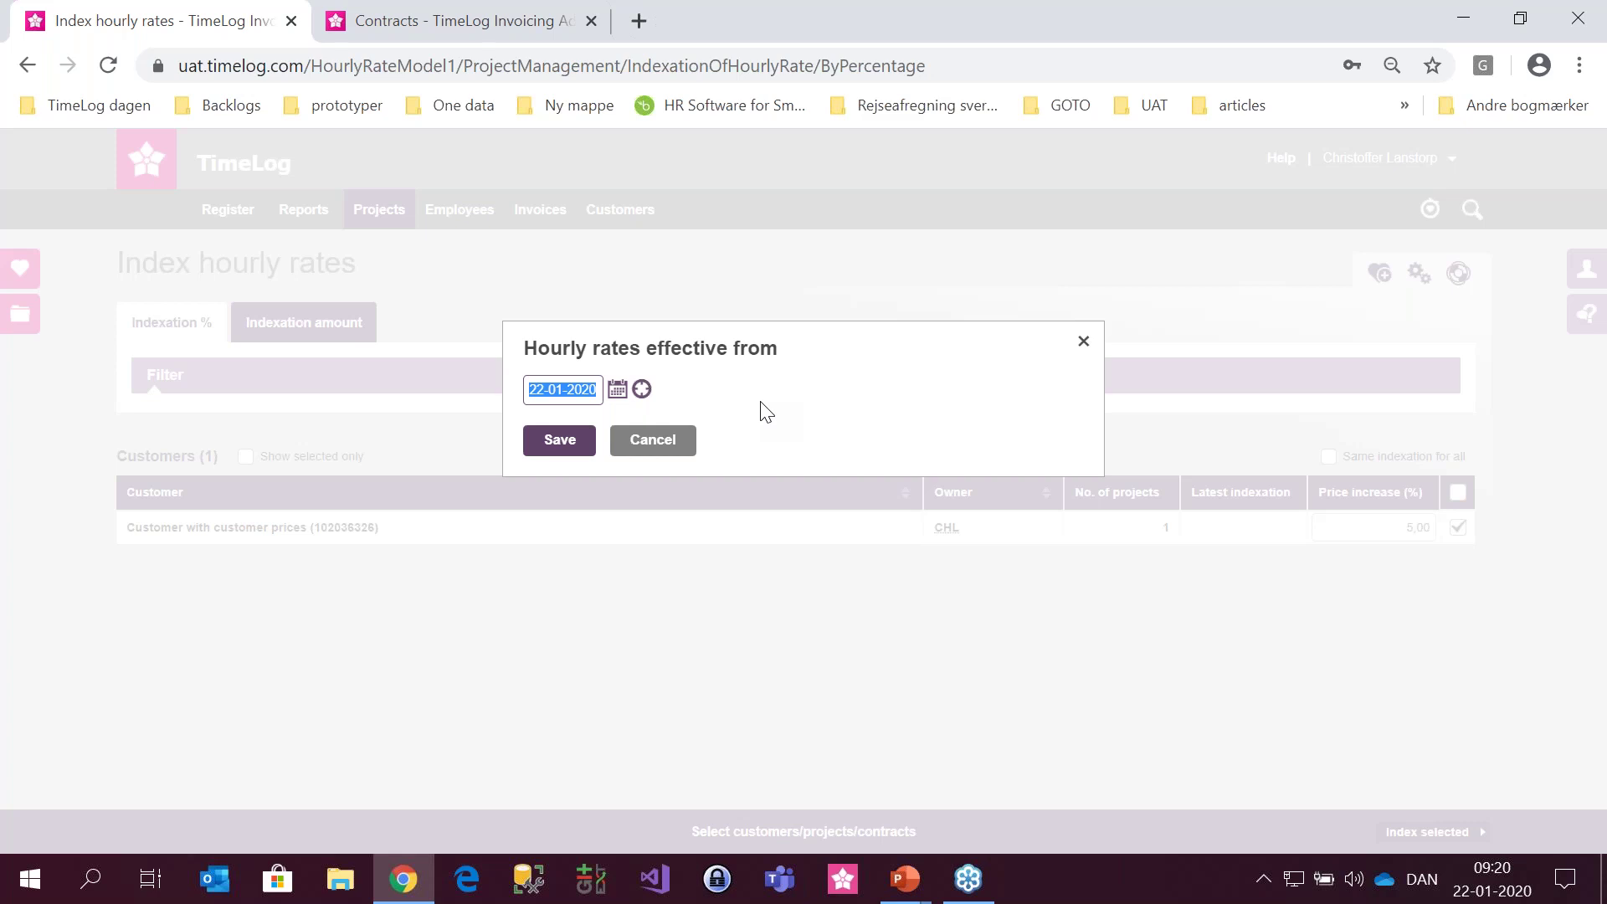
type("01-01-2020")
key("Tab")
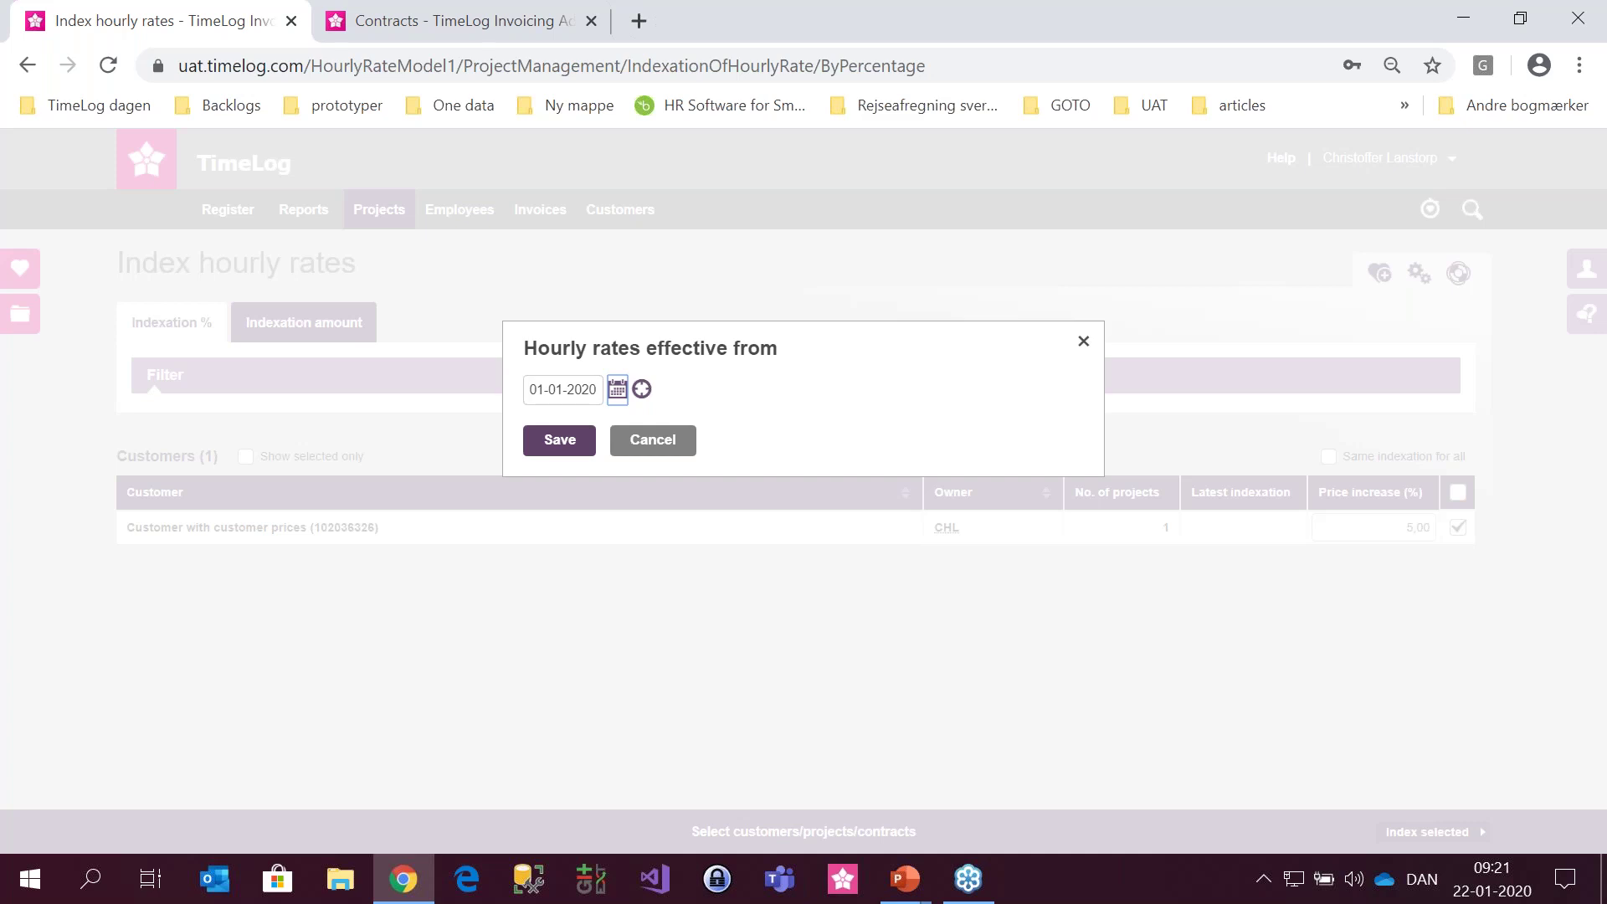
left_click(564, 449)
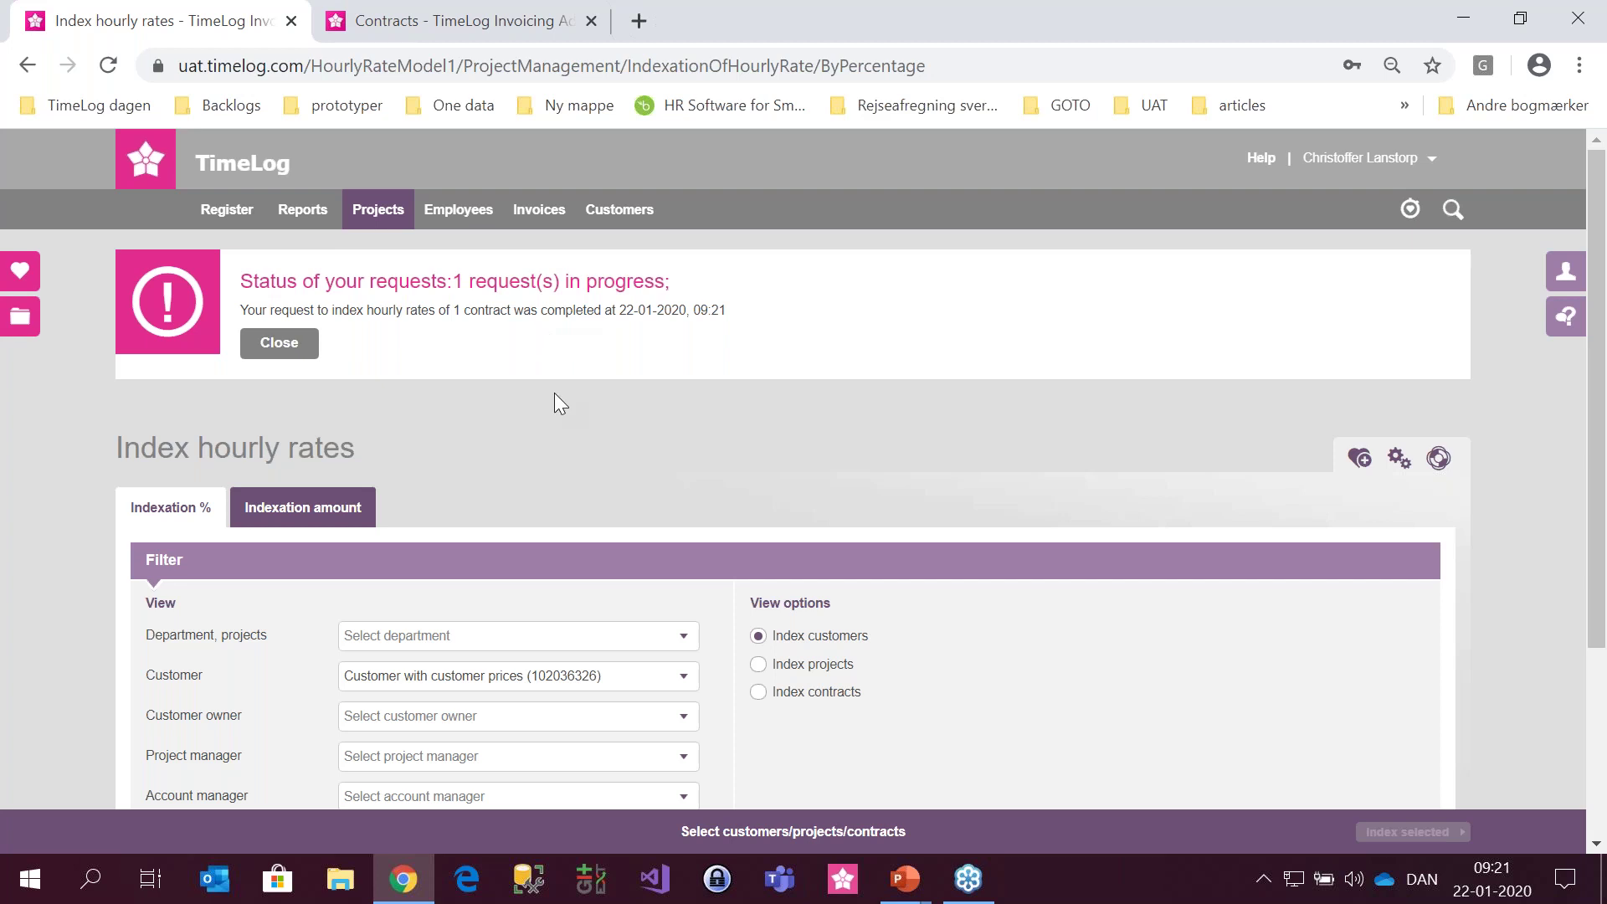
- Refresh the contracts of Customer project and examine the indexed hourly rates on the standard contract
left_click(490, 32)
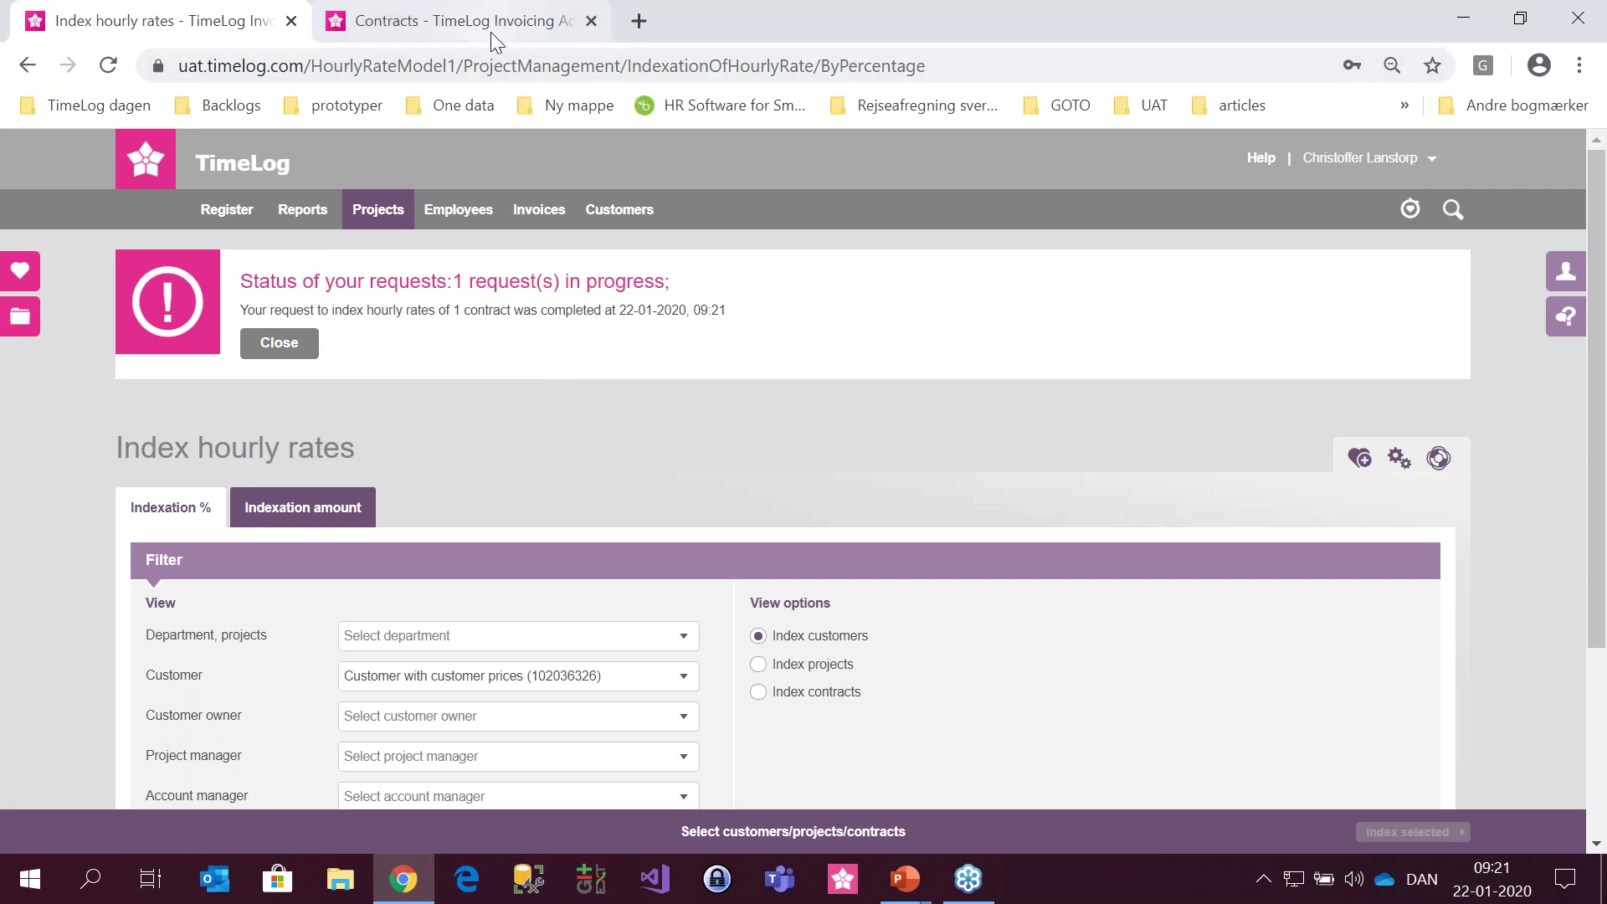
scroll(1467, 296, "up", 8)
left_click(1468, 308)
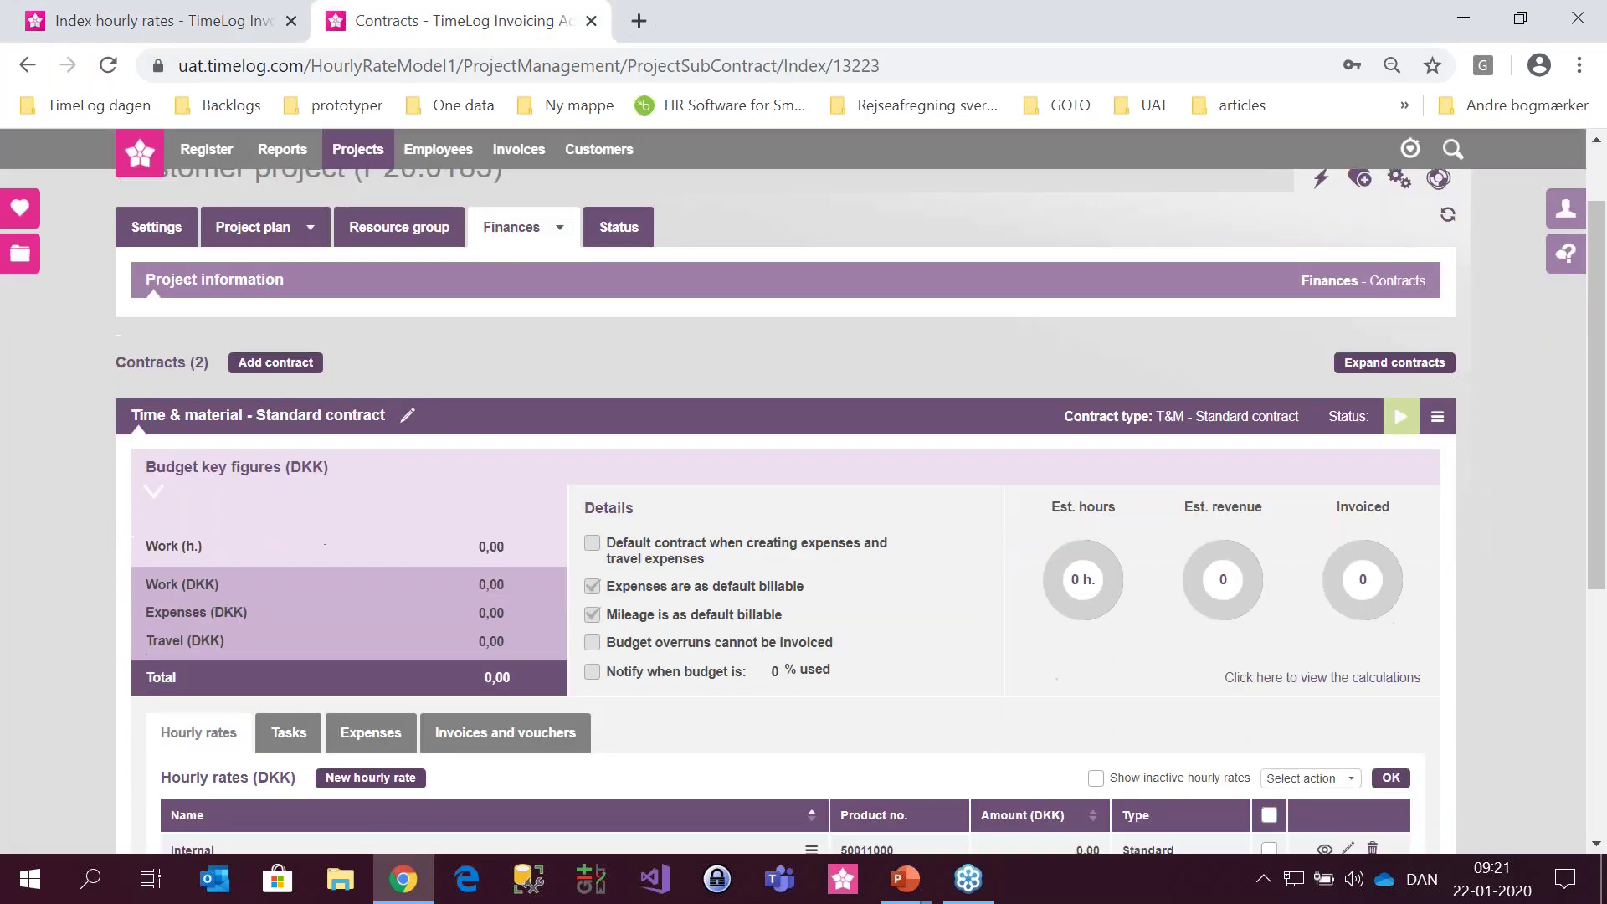
scroll(995, 456, "down", 2)
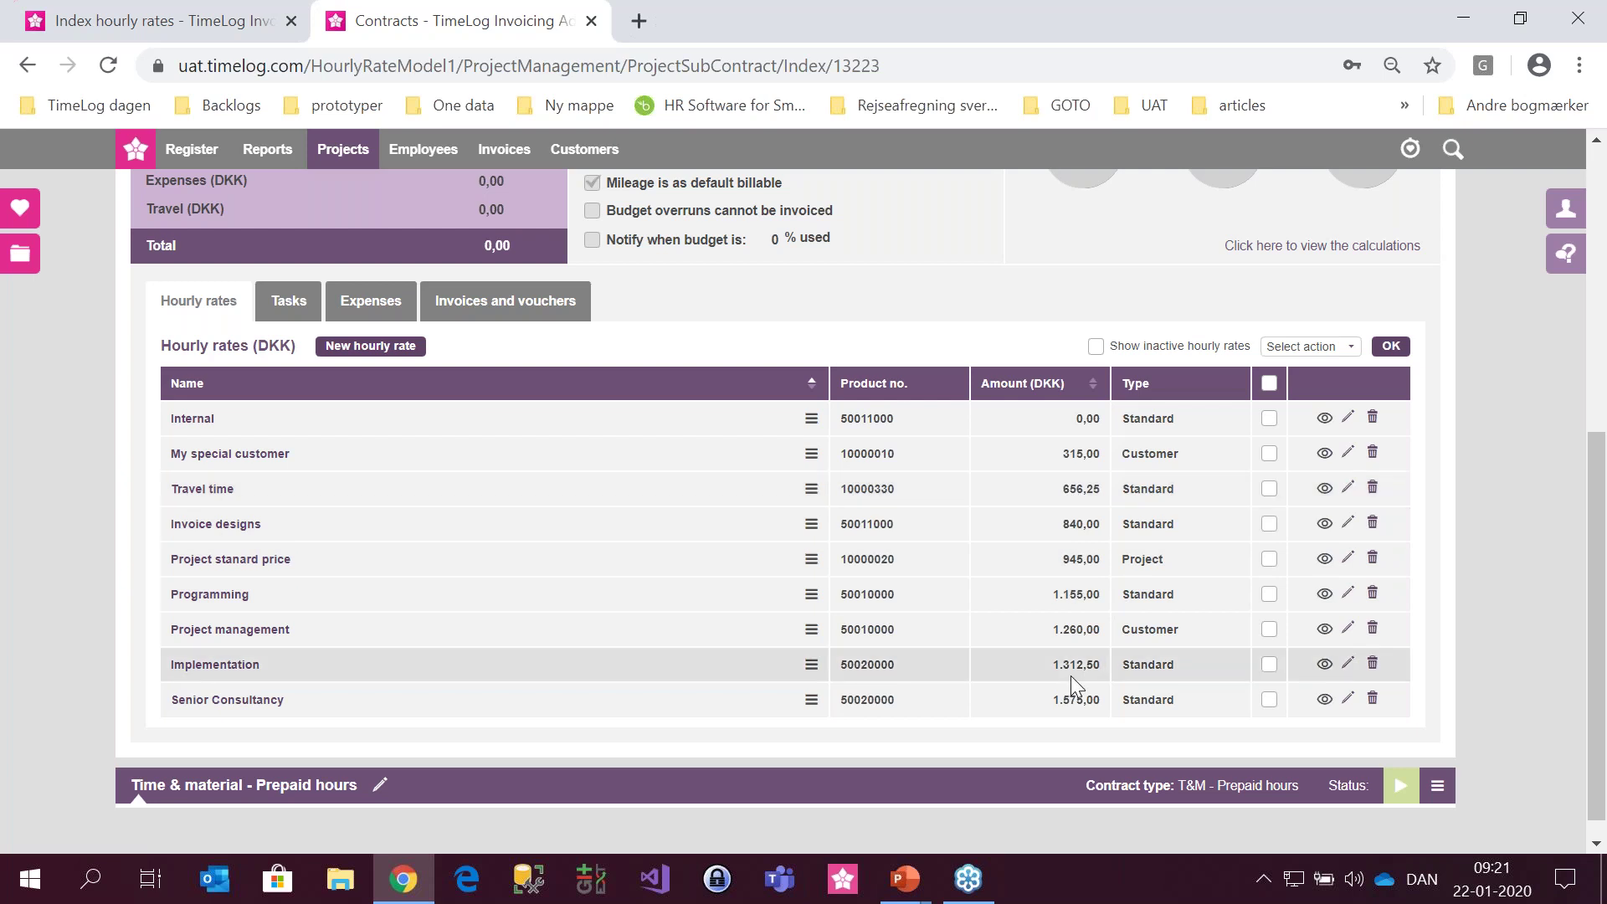
- In the project plan in hours, check the project manager's hourly rates on both tasks and the Travel time task's target rate, without saving
scroll(1071, 675, "up", 5)
mouse_move(272, 192)
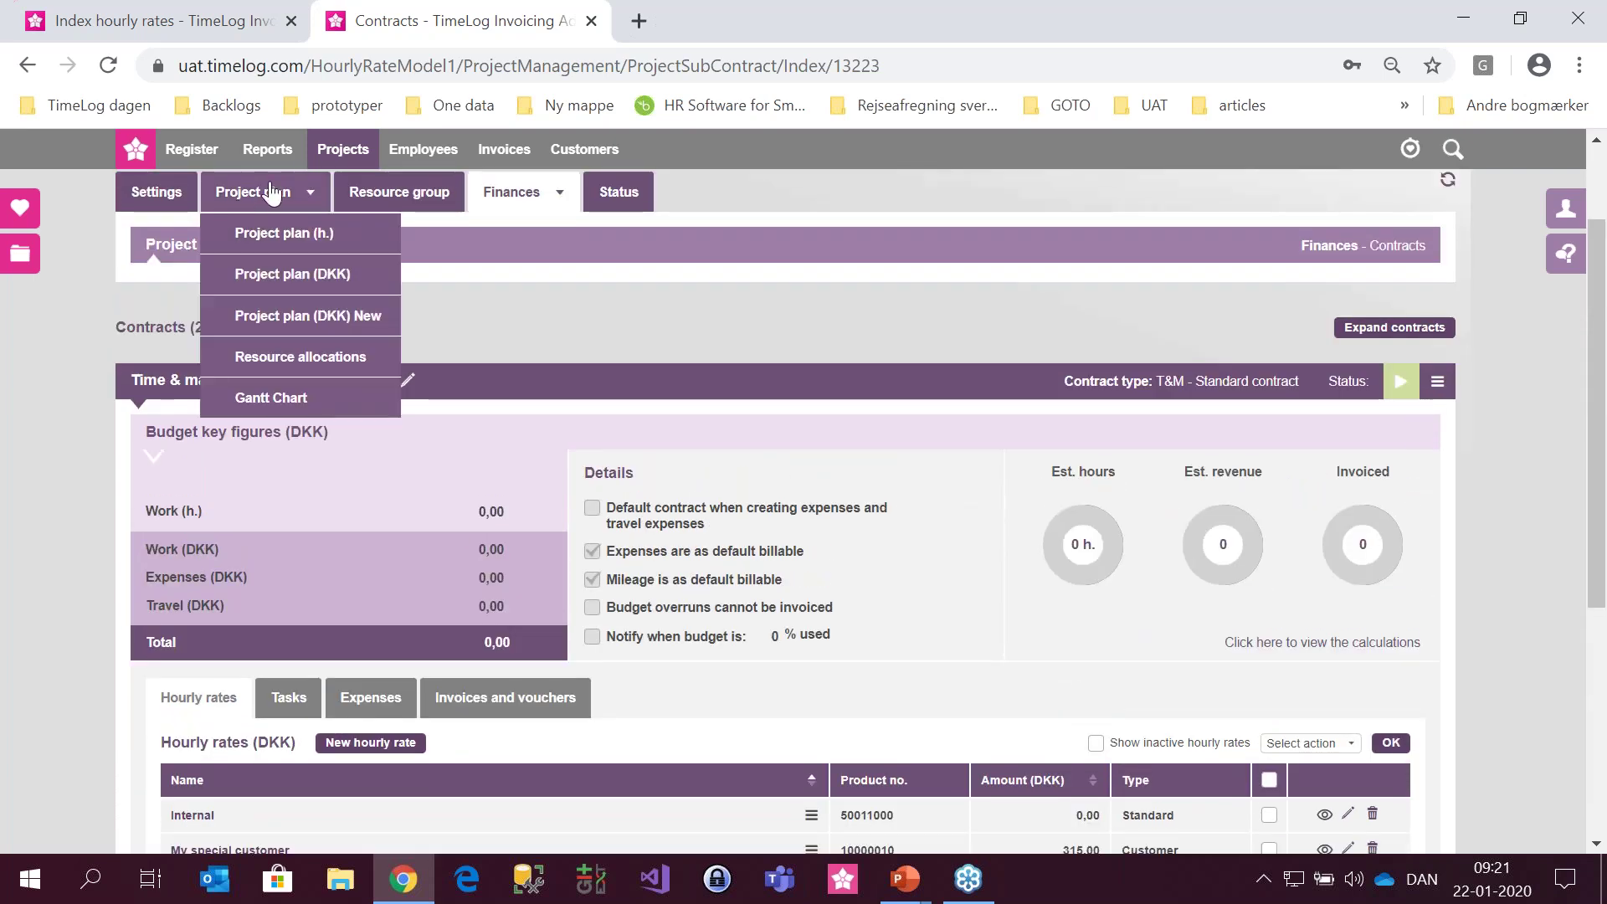
left_click(274, 232)
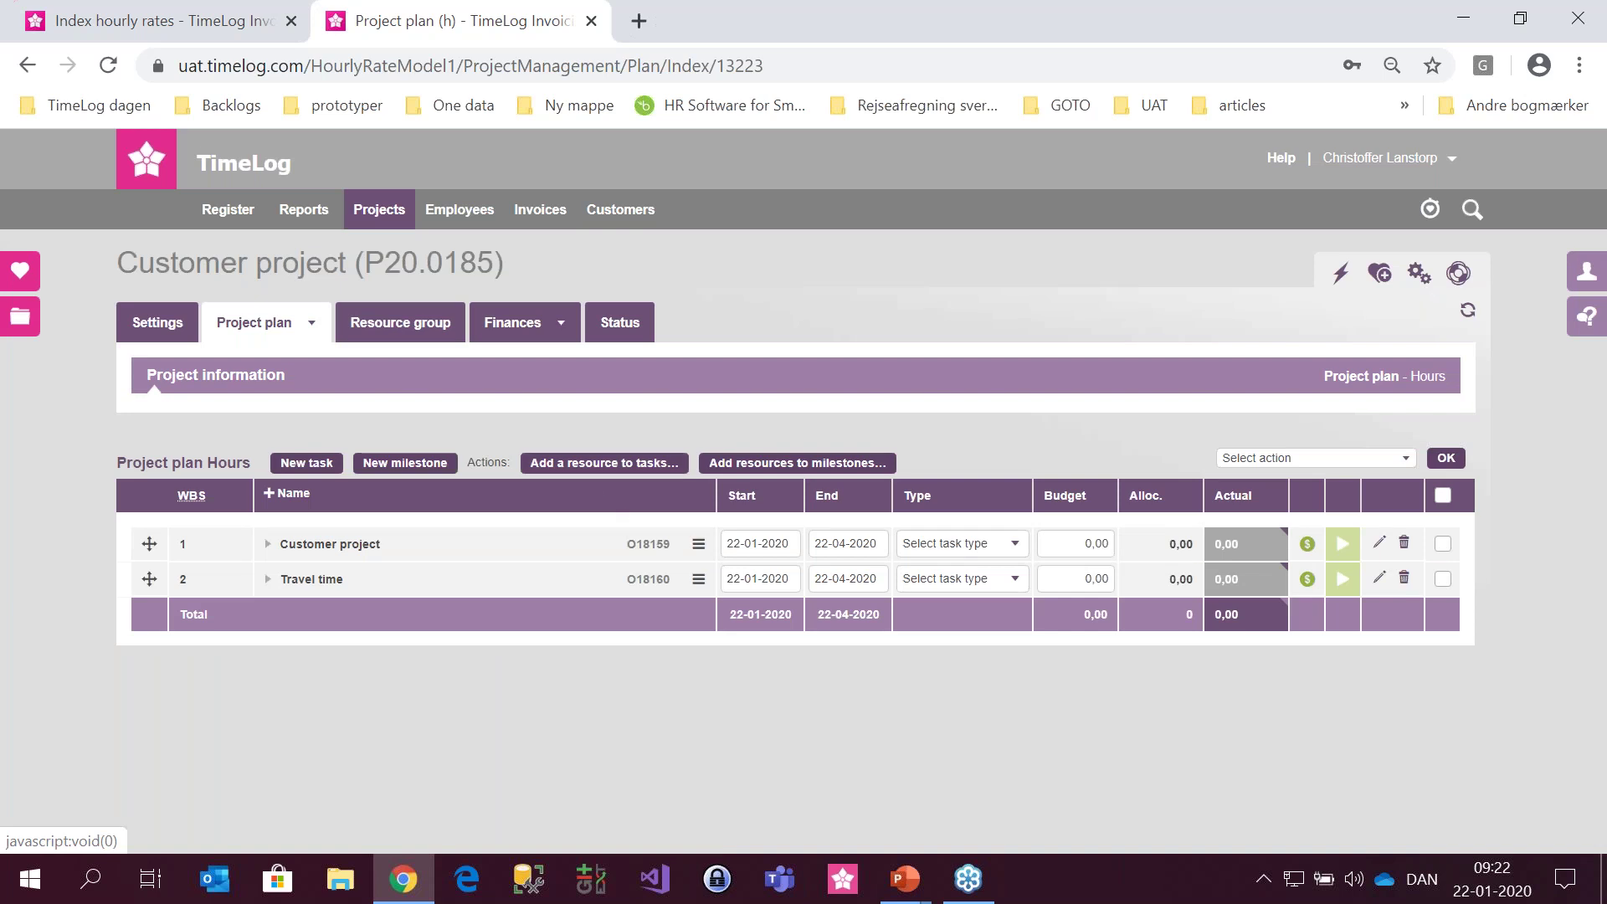
left_click(603, 462)
left_click(636, 317)
left_click(634, 341)
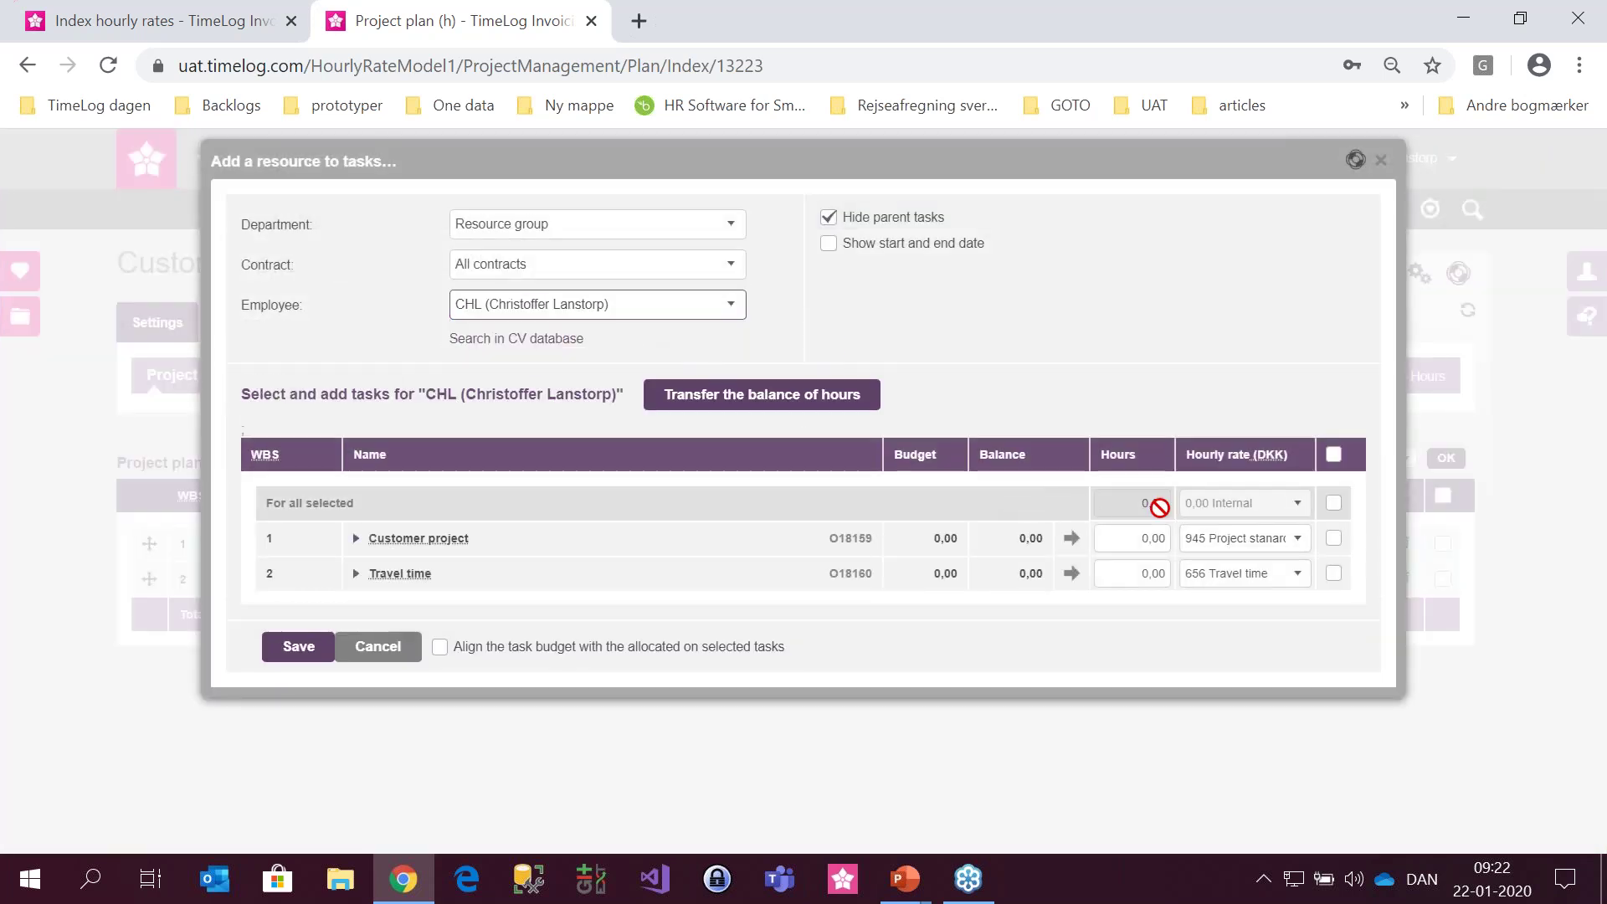
left_click(1220, 542)
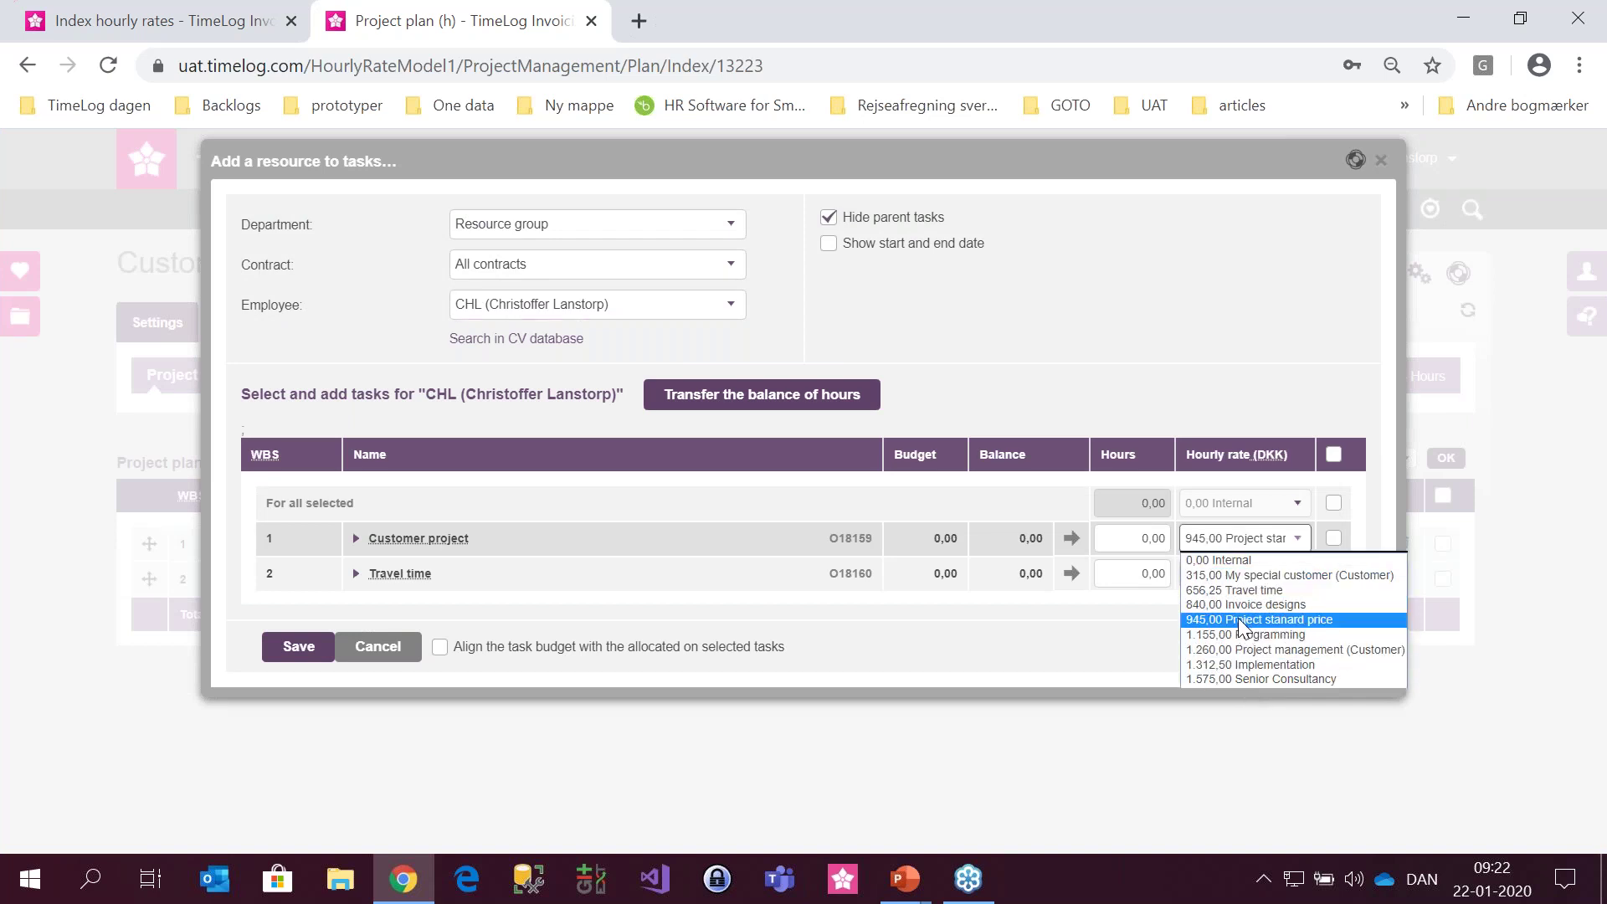
left_click(837, 728)
left_click(845, 721)
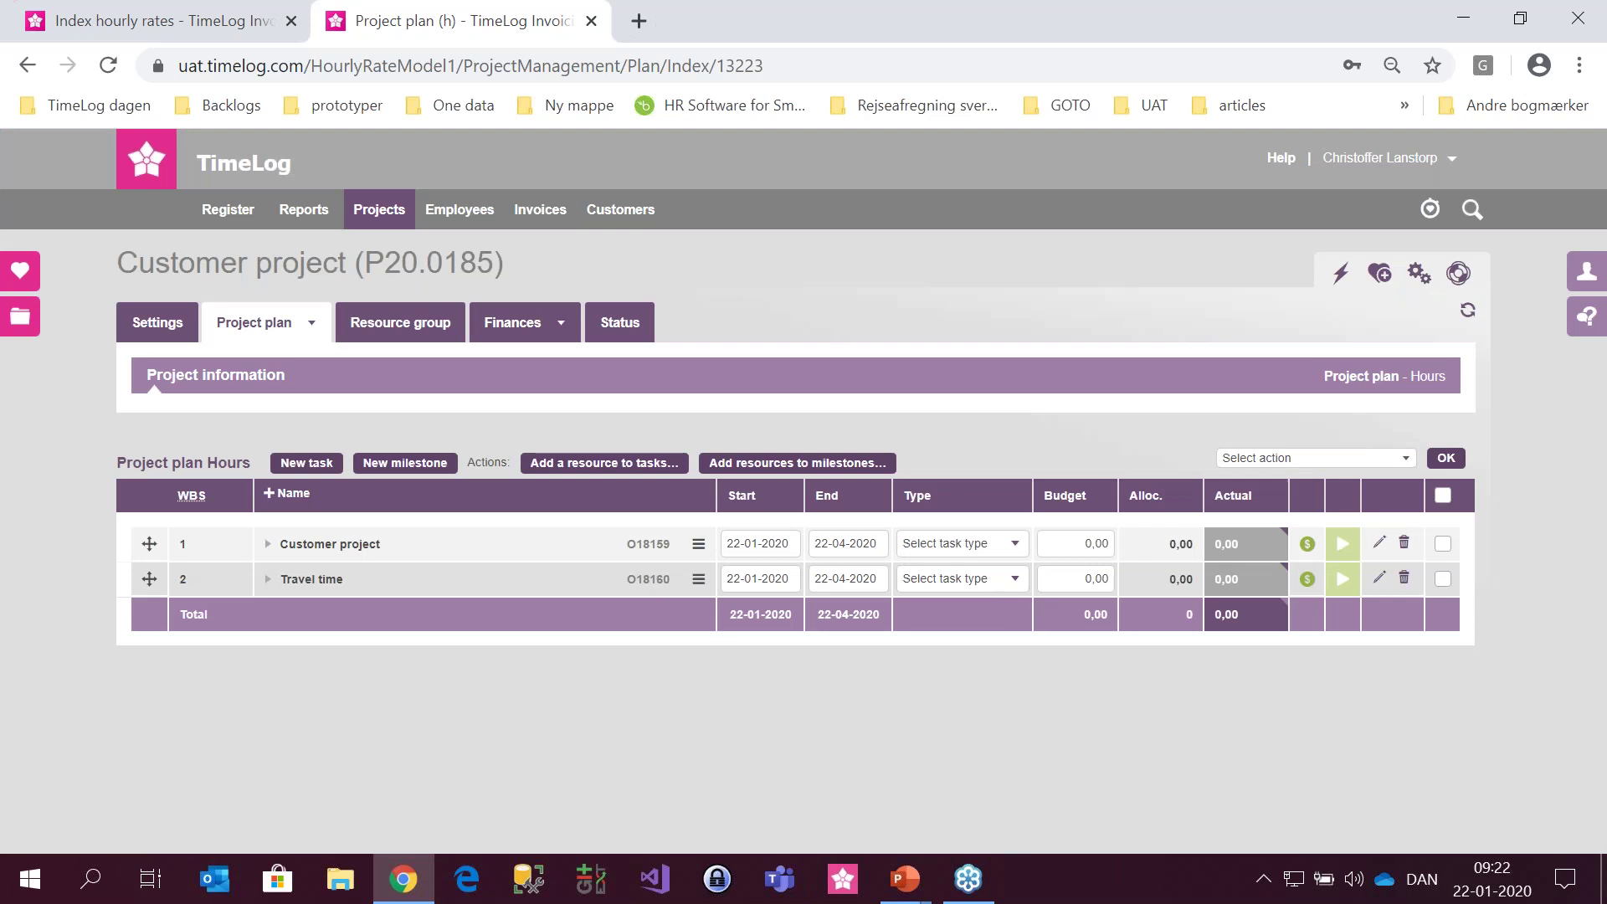
left_click(1378, 578)
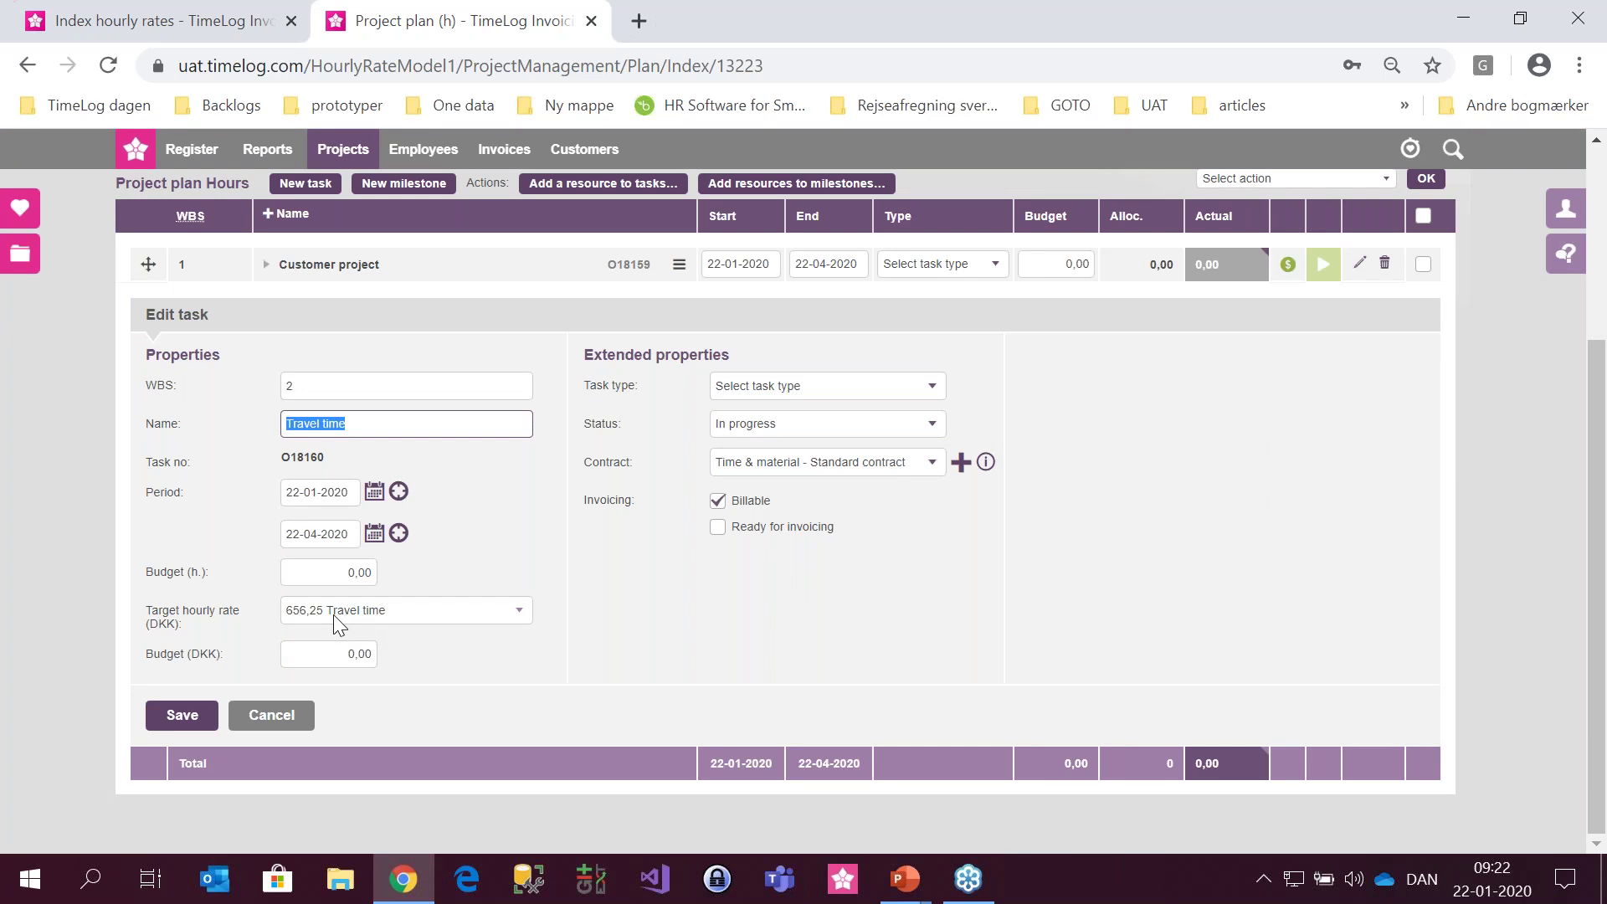
left_click(290, 715)
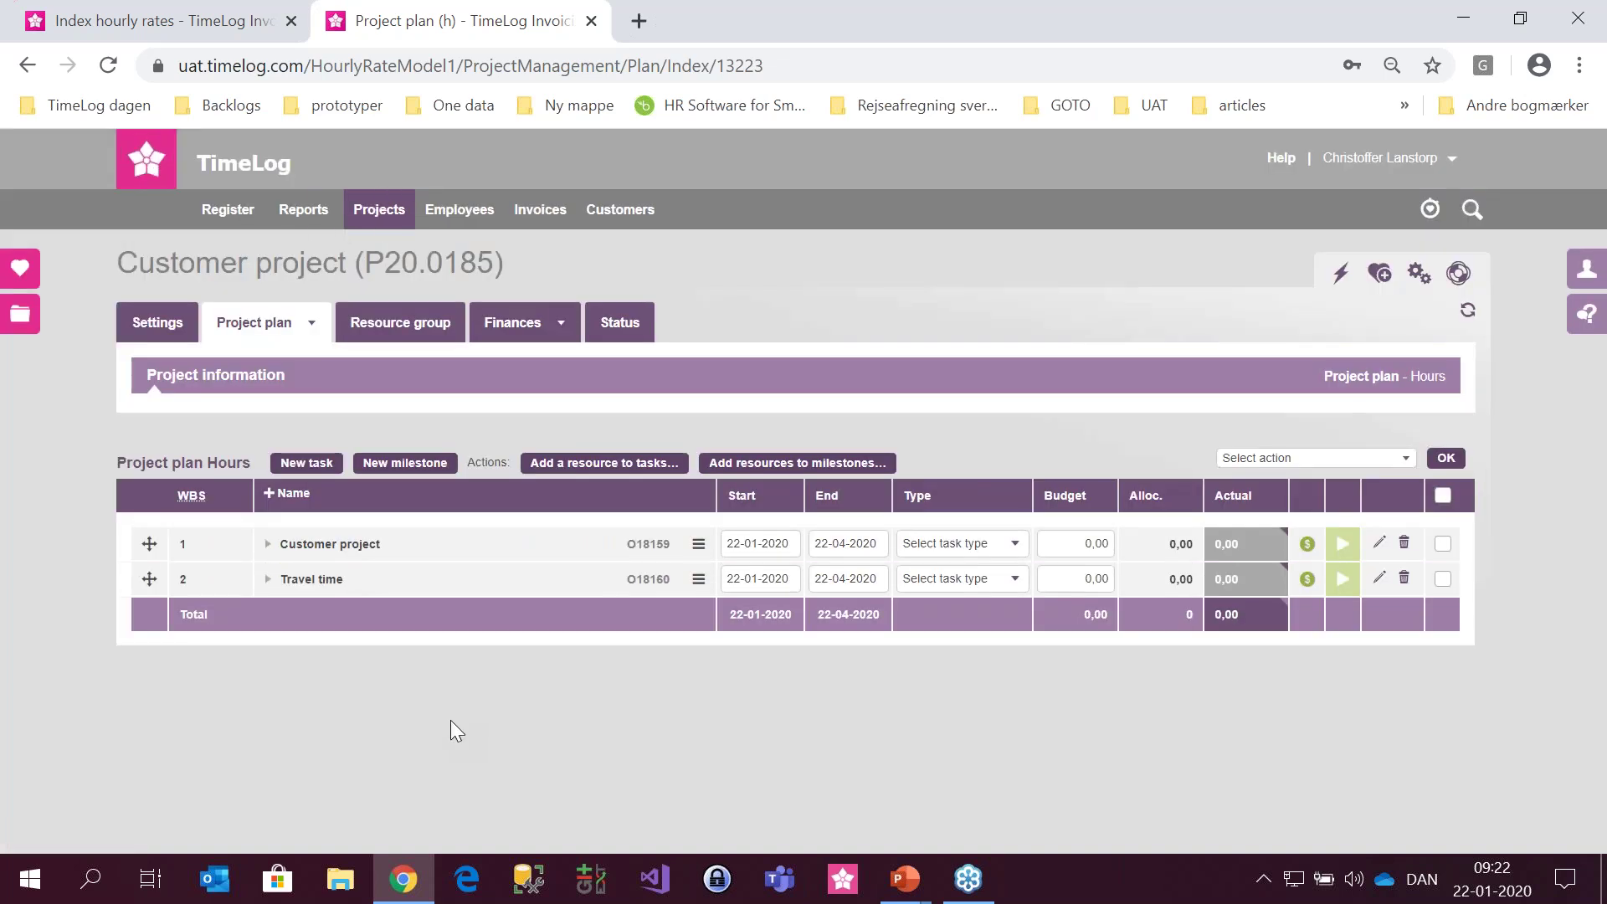
- Open the contracts of Standard hourly rate project and review the contract's hourly rates
mouse_move(378, 215)
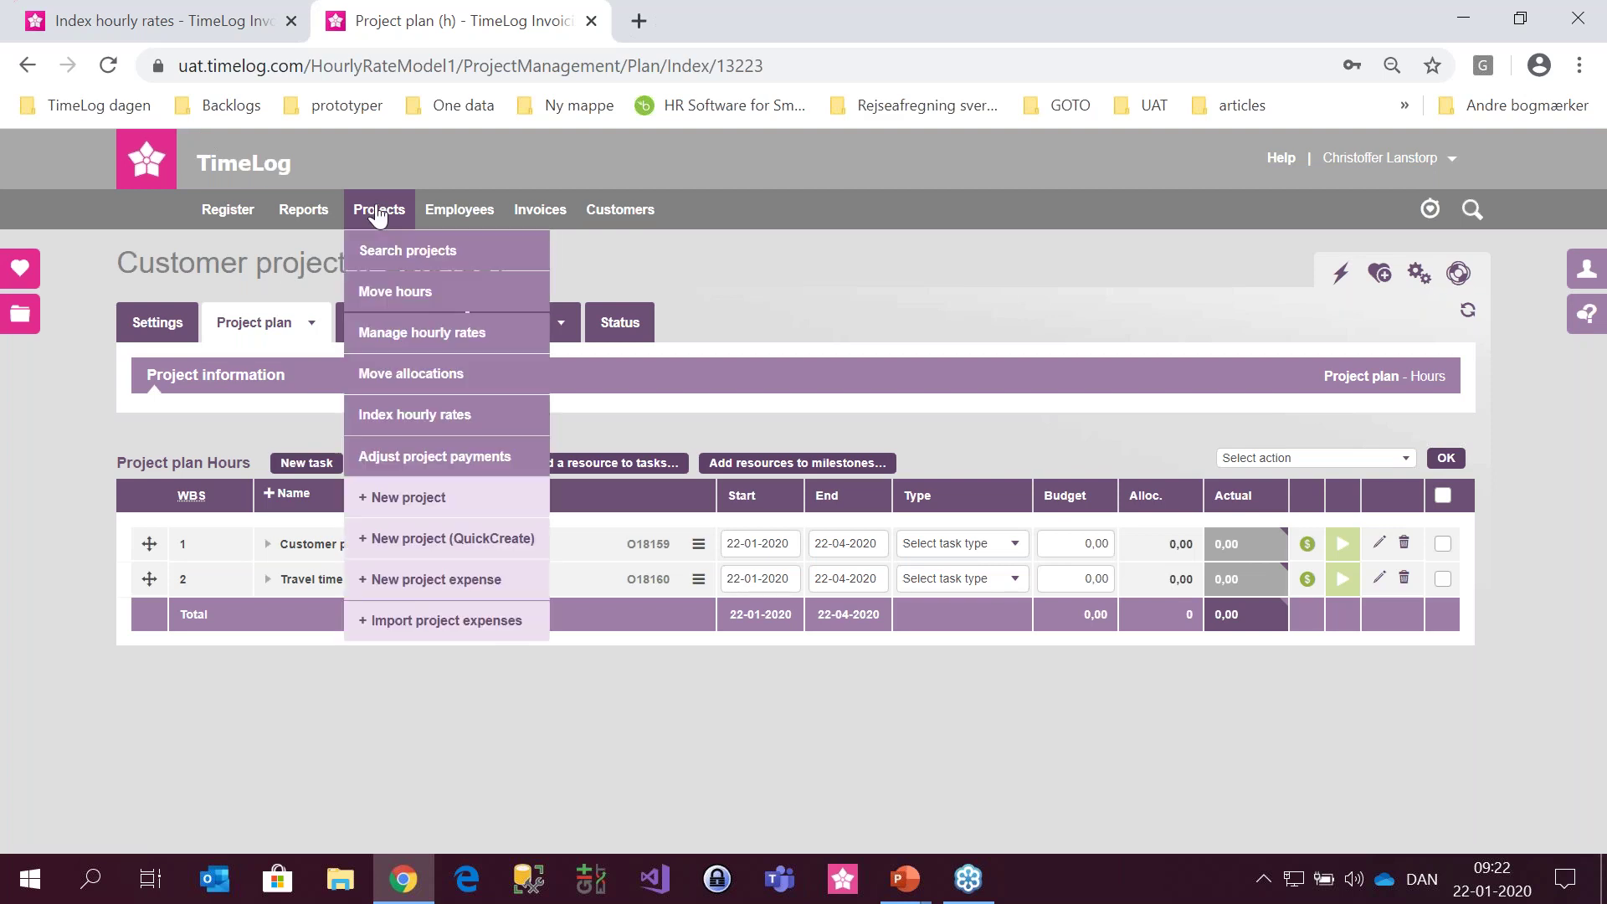
left_click(383, 250)
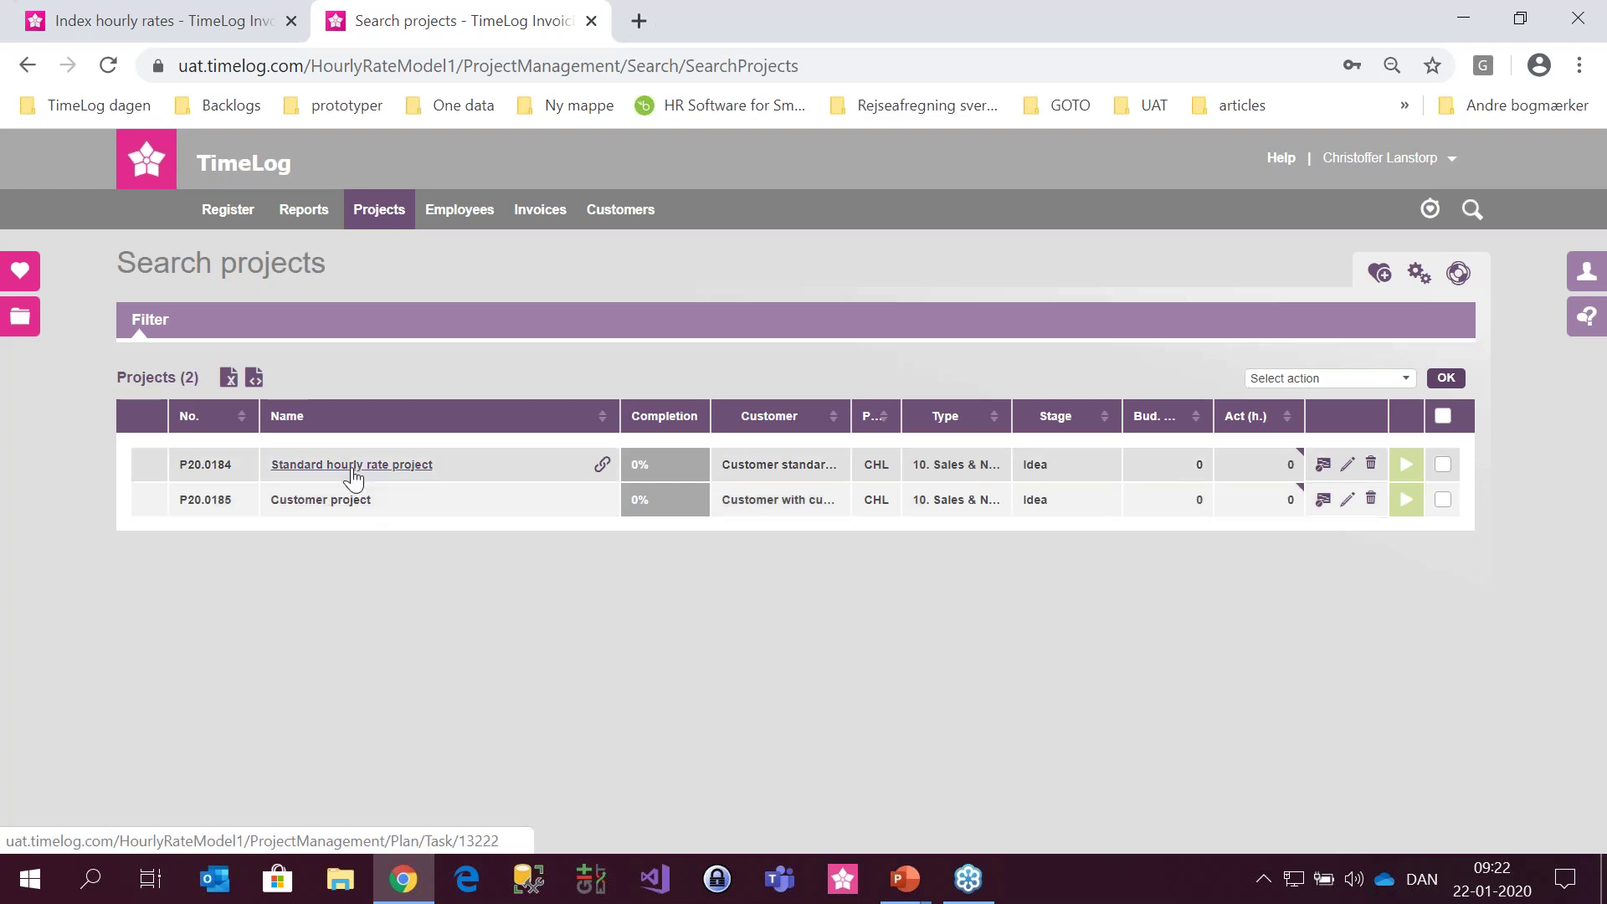
left_click(348, 467)
left_click(527, 322)
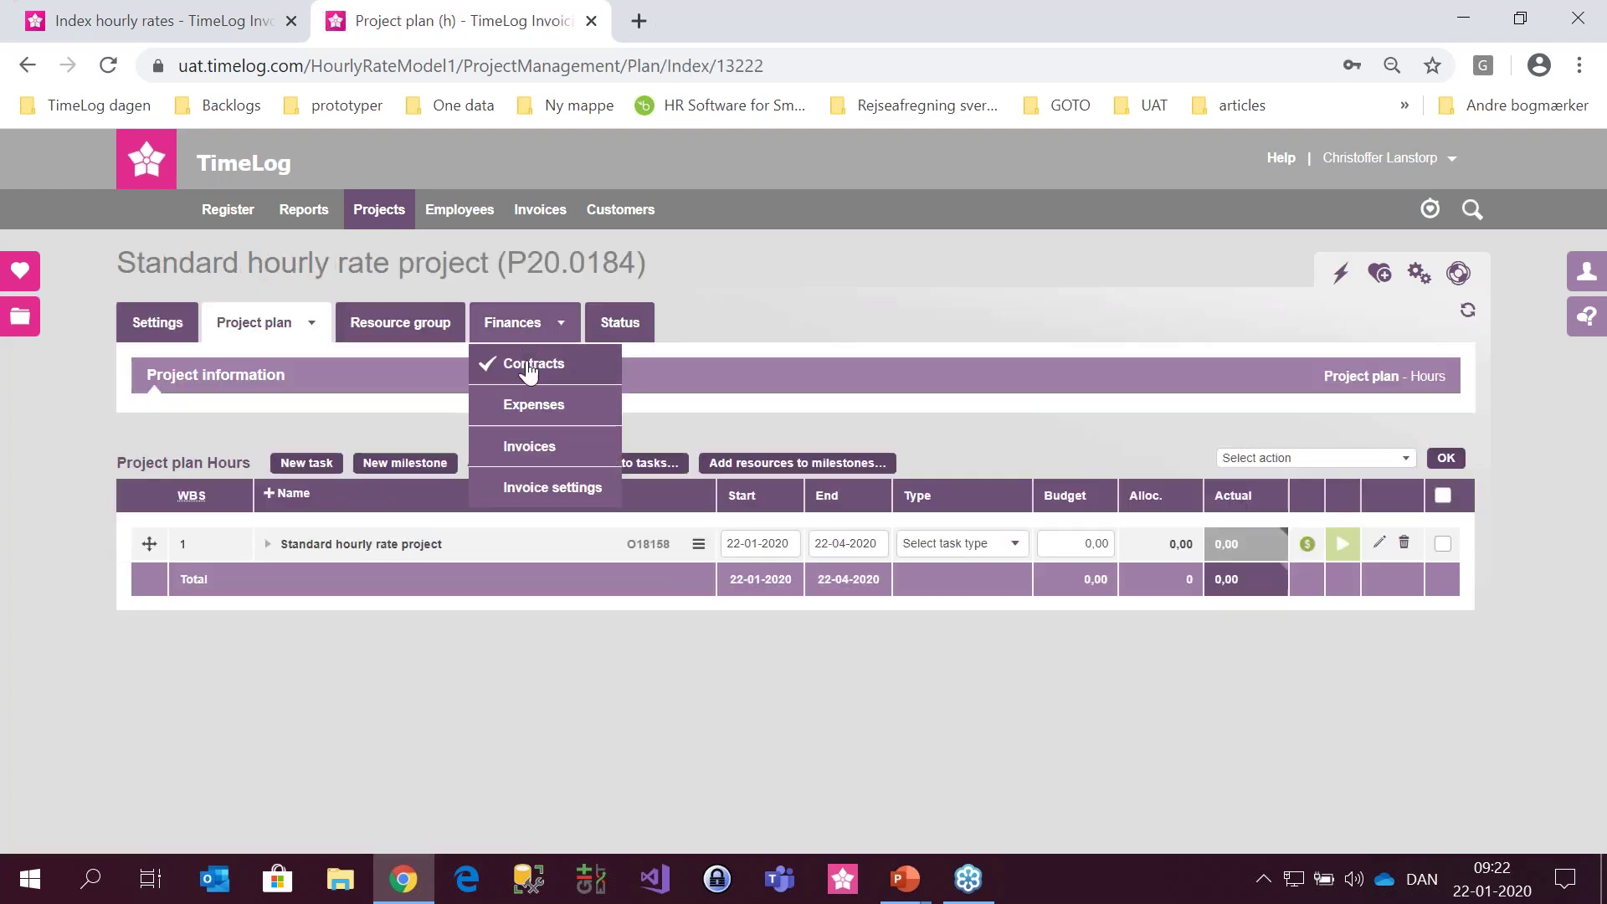
left_click(529, 361)
scroll(529, 372, "down", 5)
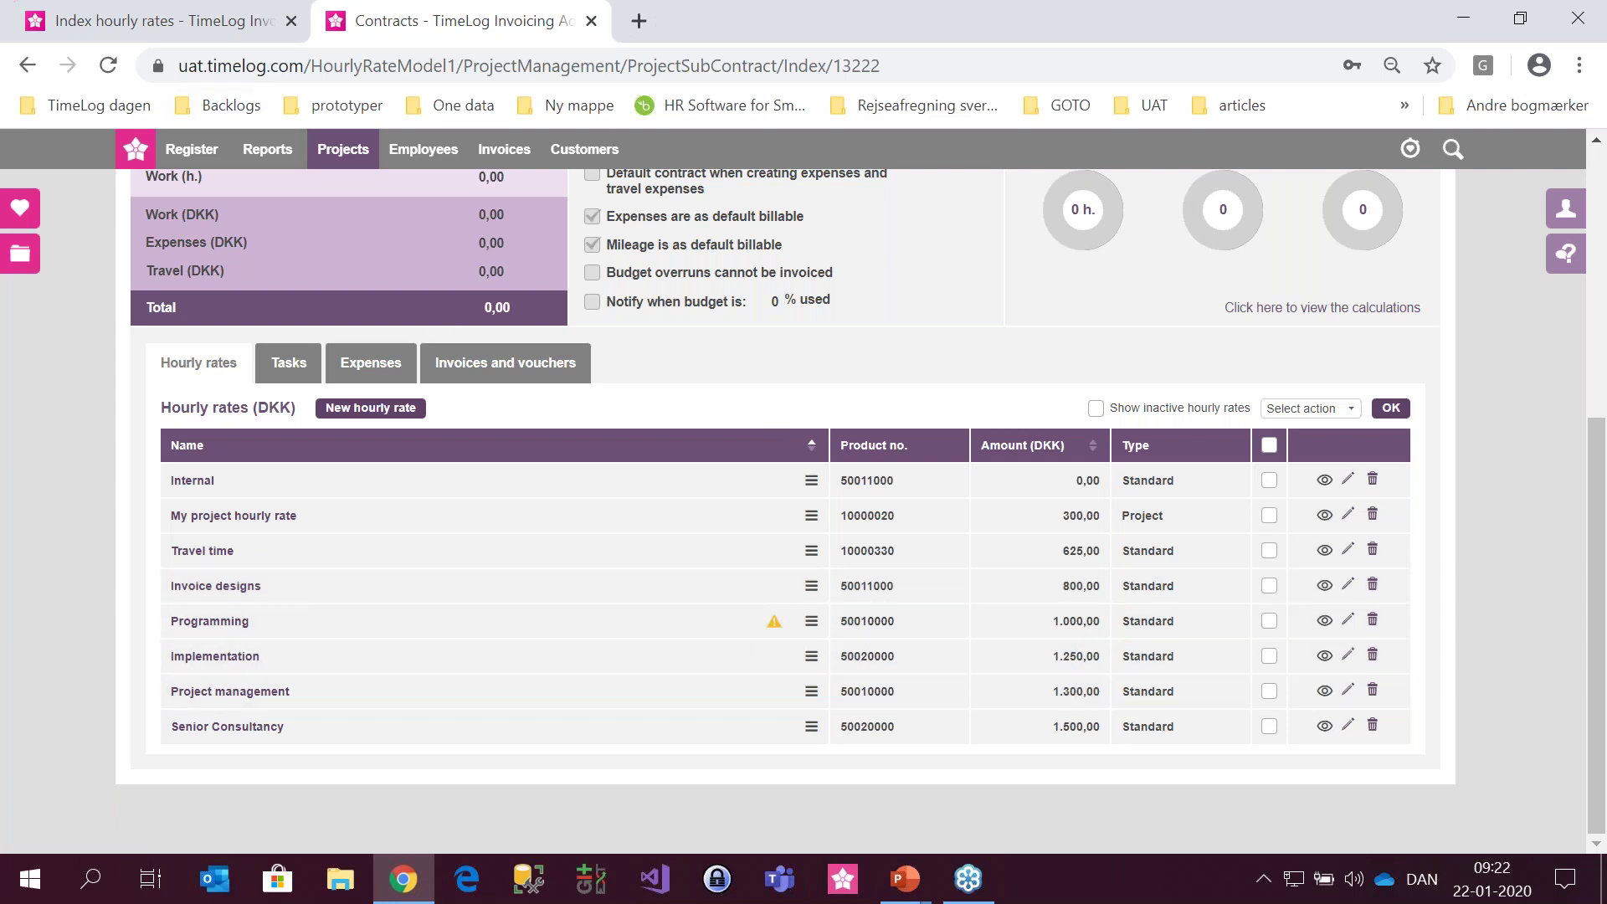
- Start an indexation by amount and list the hourly rates of the Standard hourly rates price list for price group Denmark
left_click(191, 25)
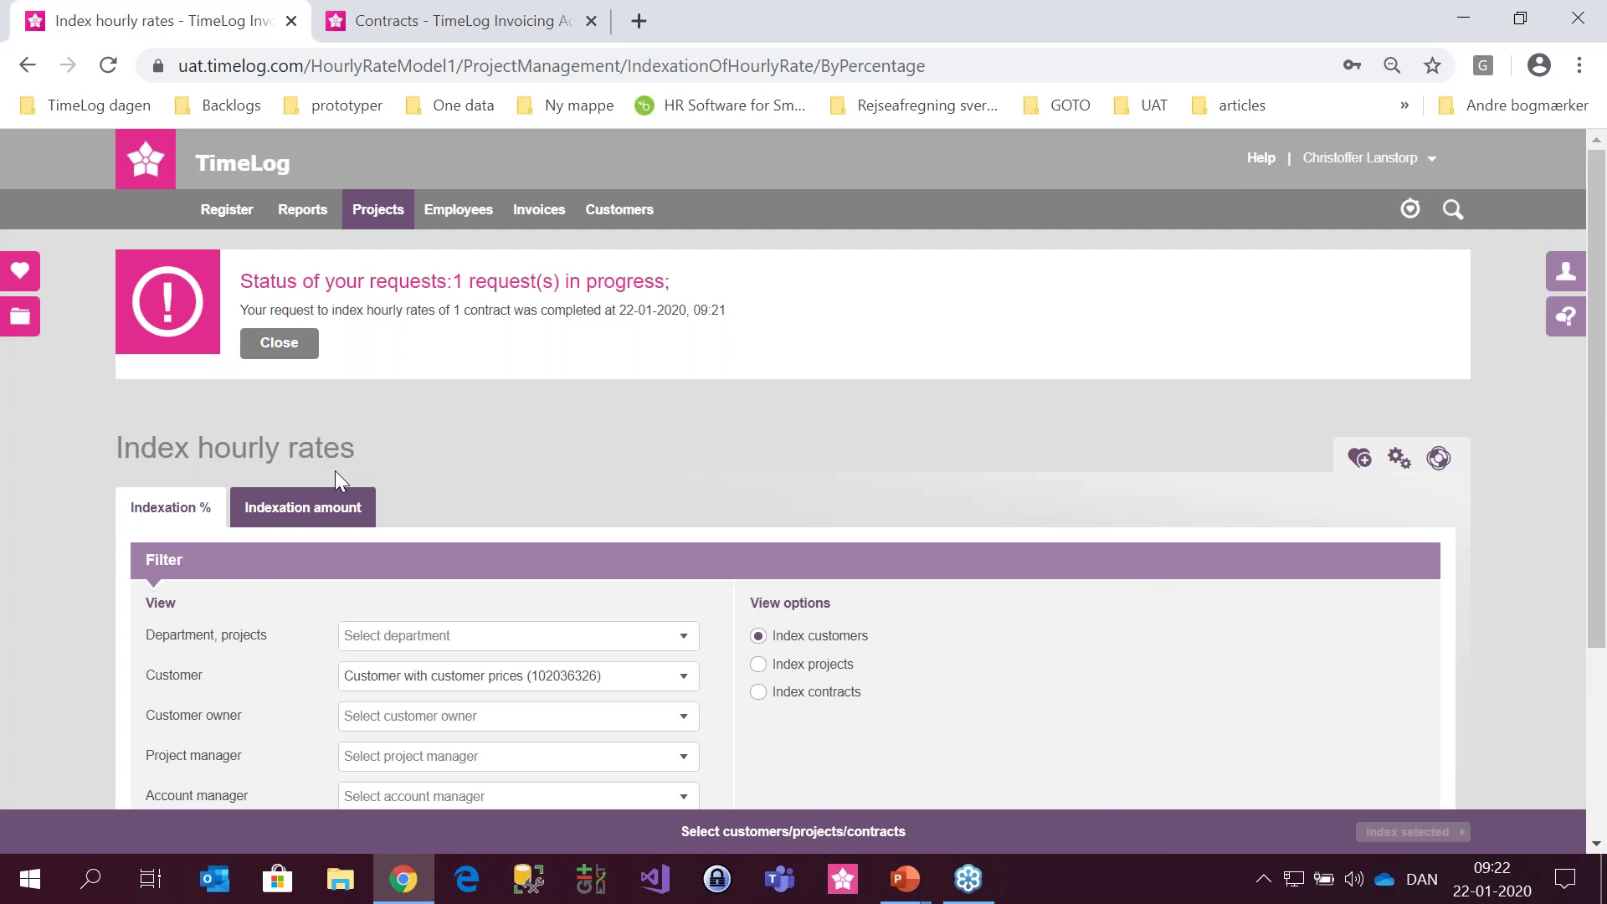
left_click(332, 512)
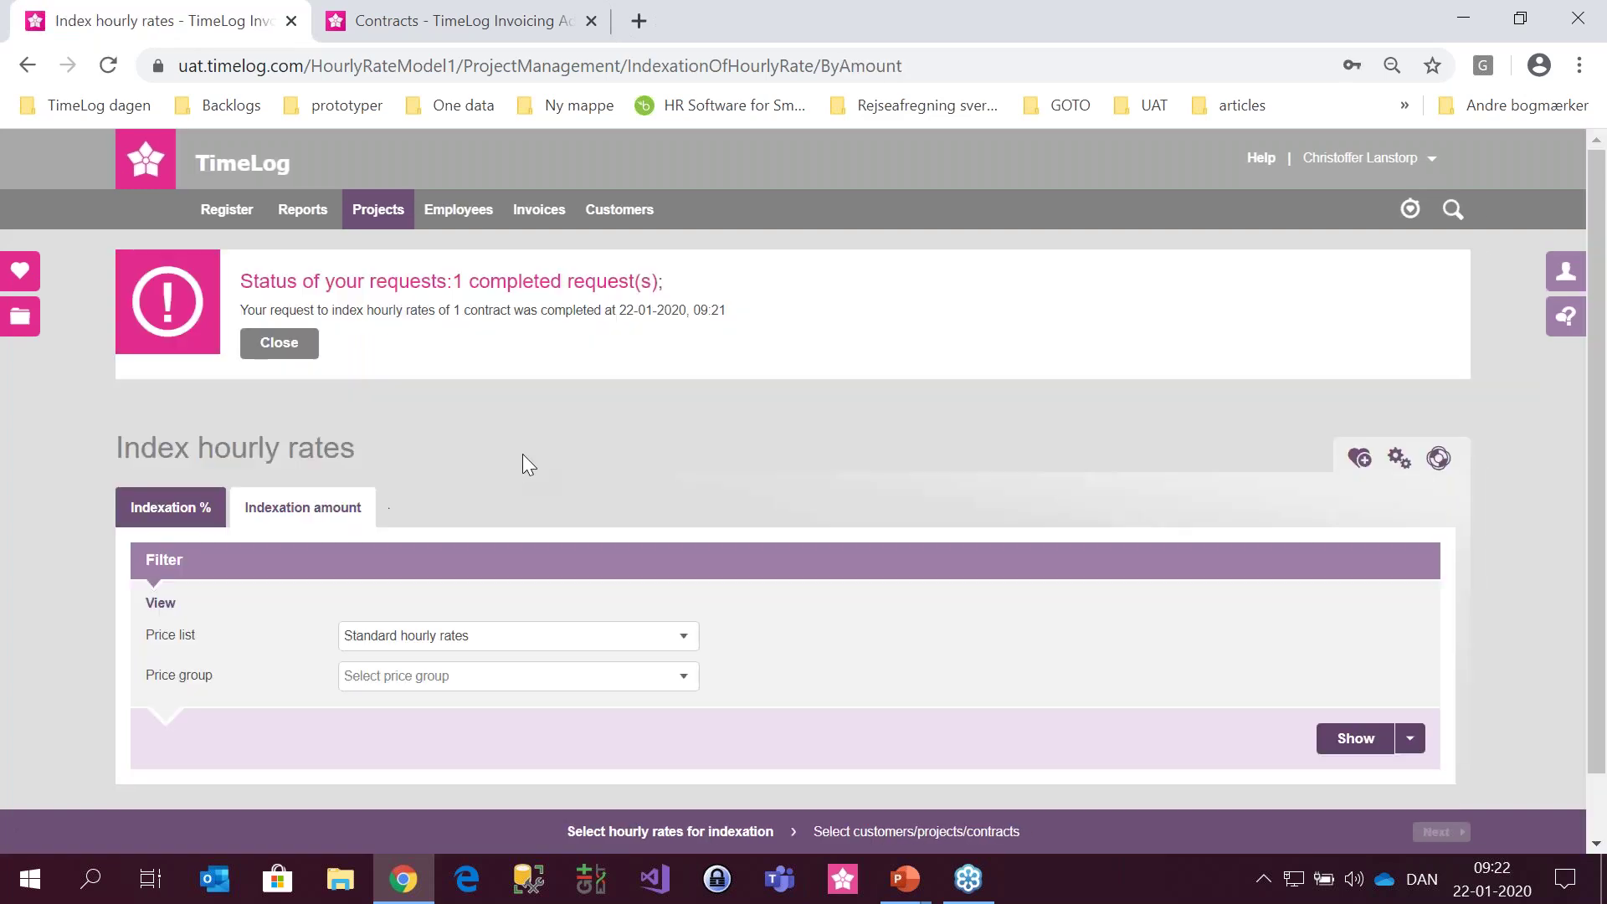
scroll(522, 454, "down", 1)
left_click(279, 272)
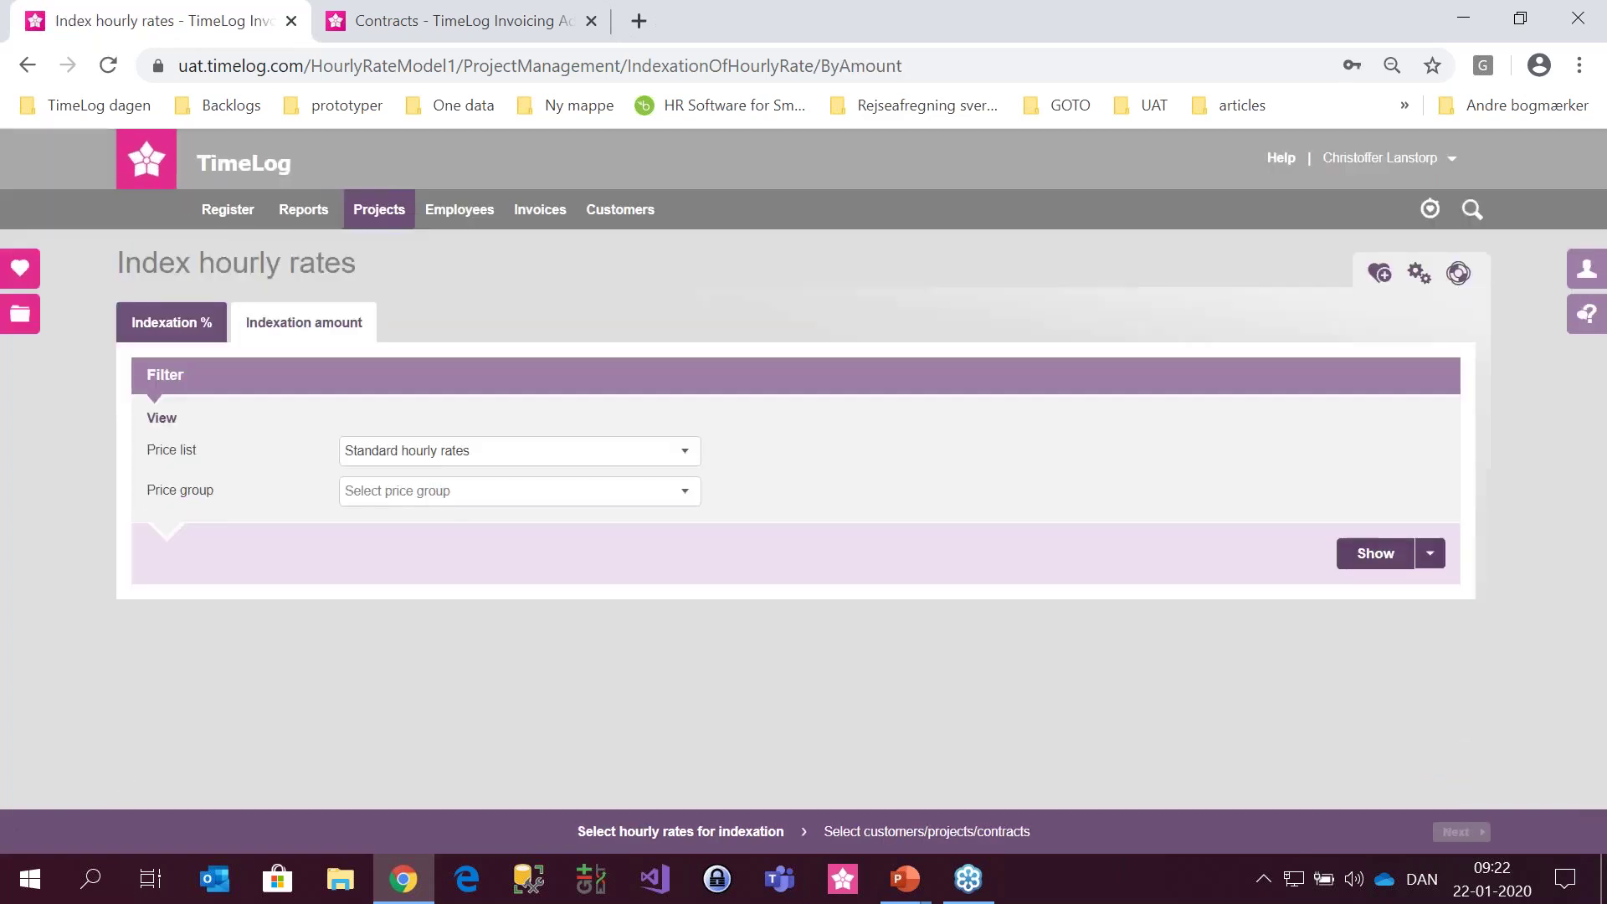
left_click(490, 449)
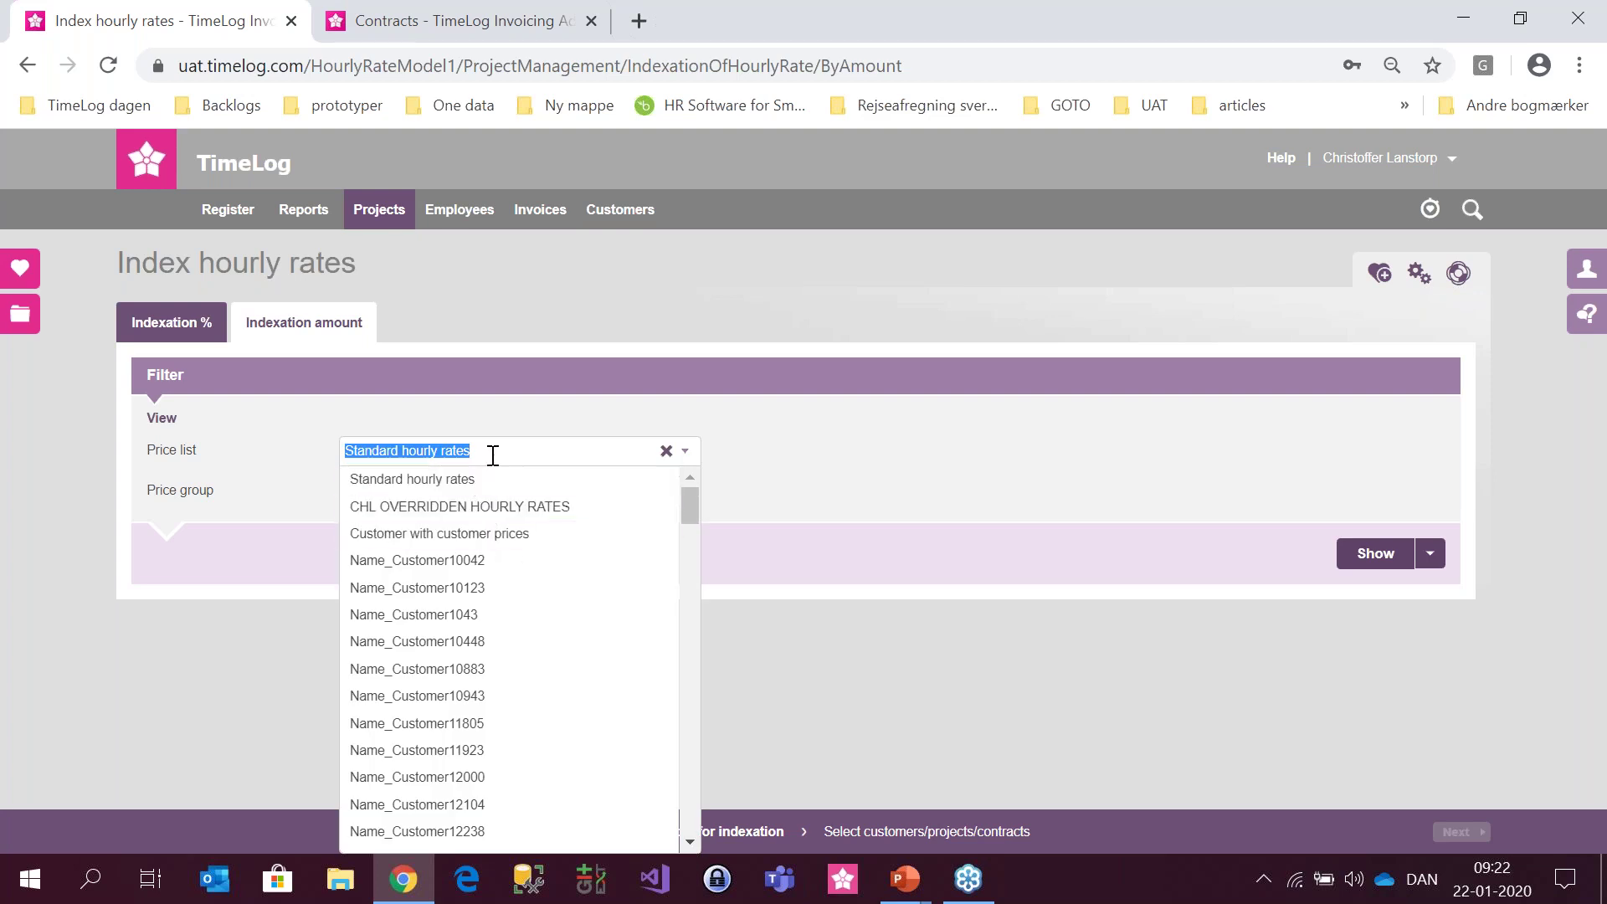
left_click(493, 454)
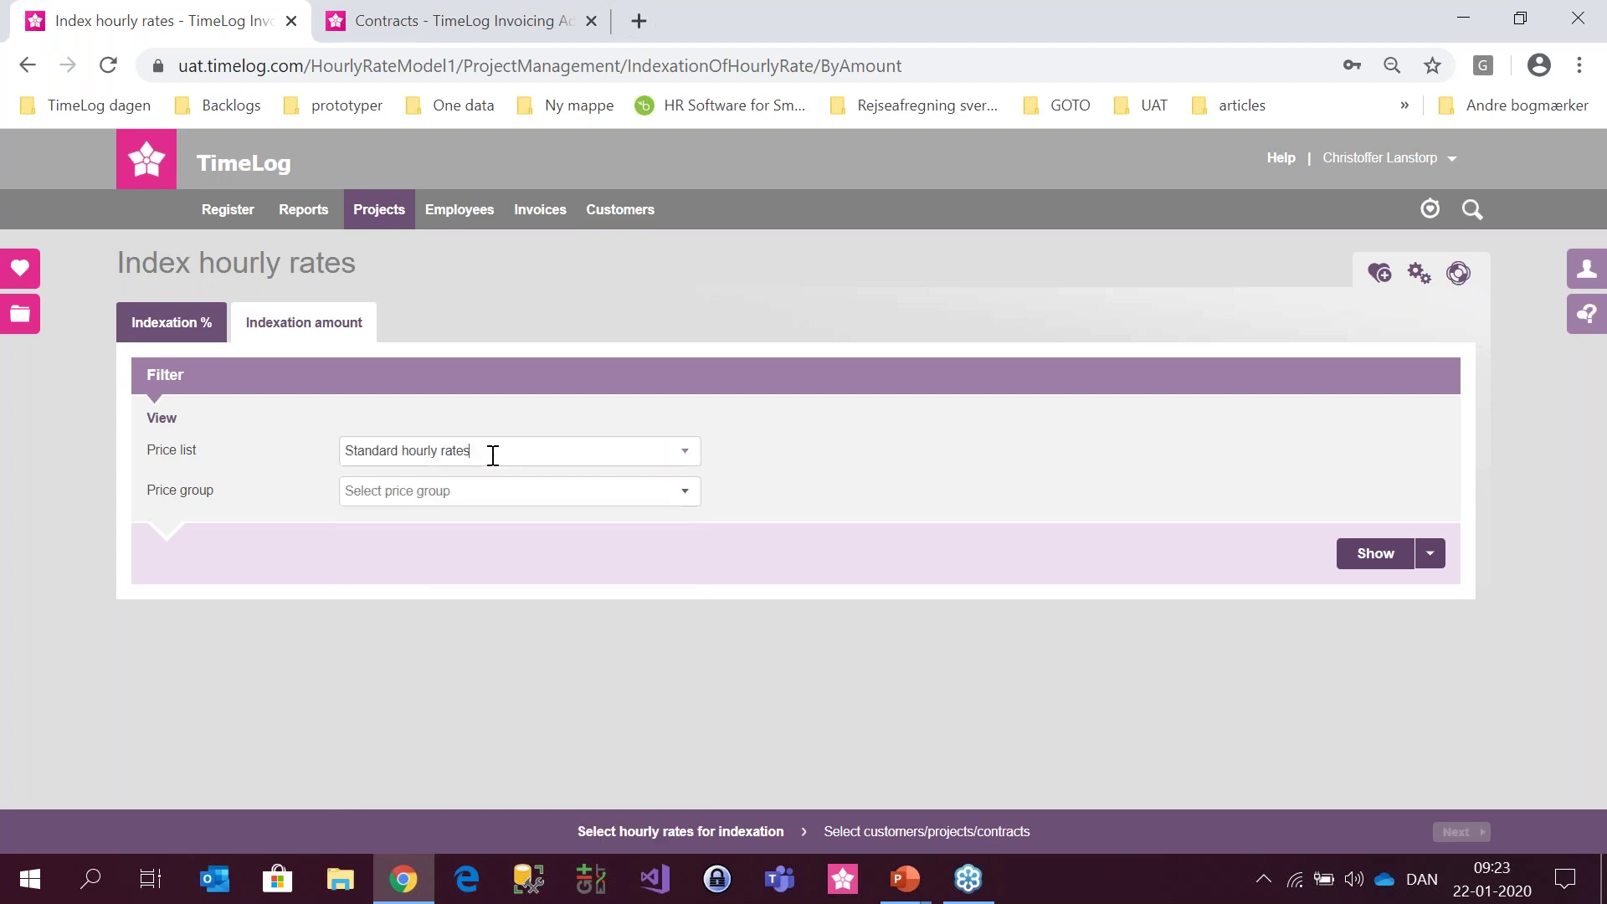
left_click(504, 496)
left_click(483, 521)
left_click(1370, 555)
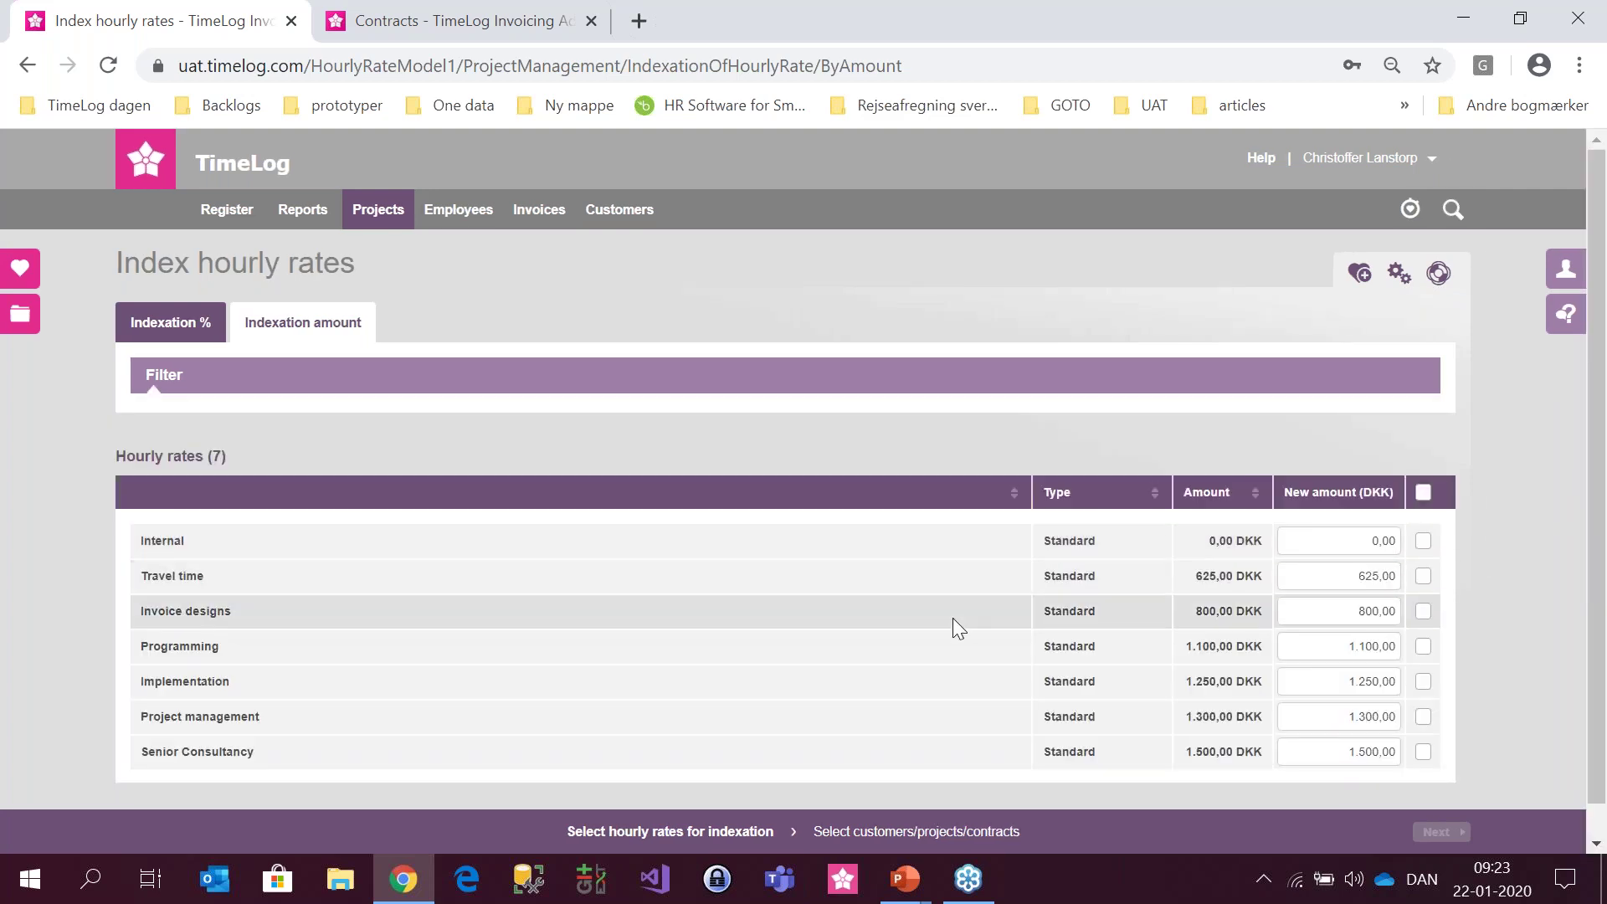
- Set the new amount to 812 DKK for Invoice designs and 1325 DKK for Project management, and continue to the customer selection
left_click(1342, 611)
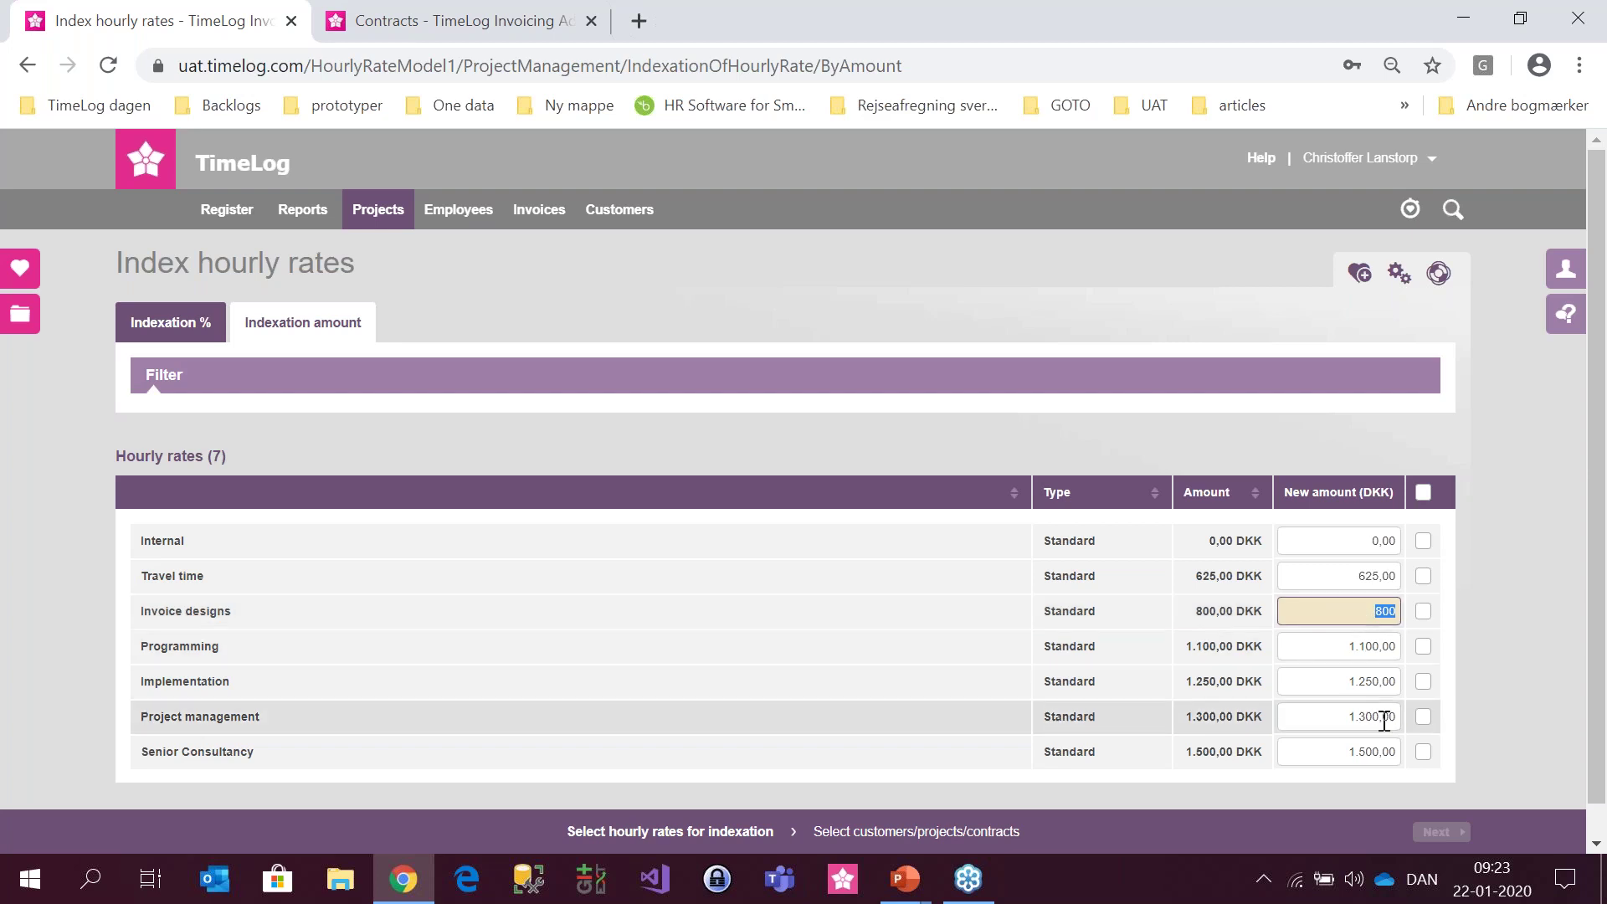
type("812")
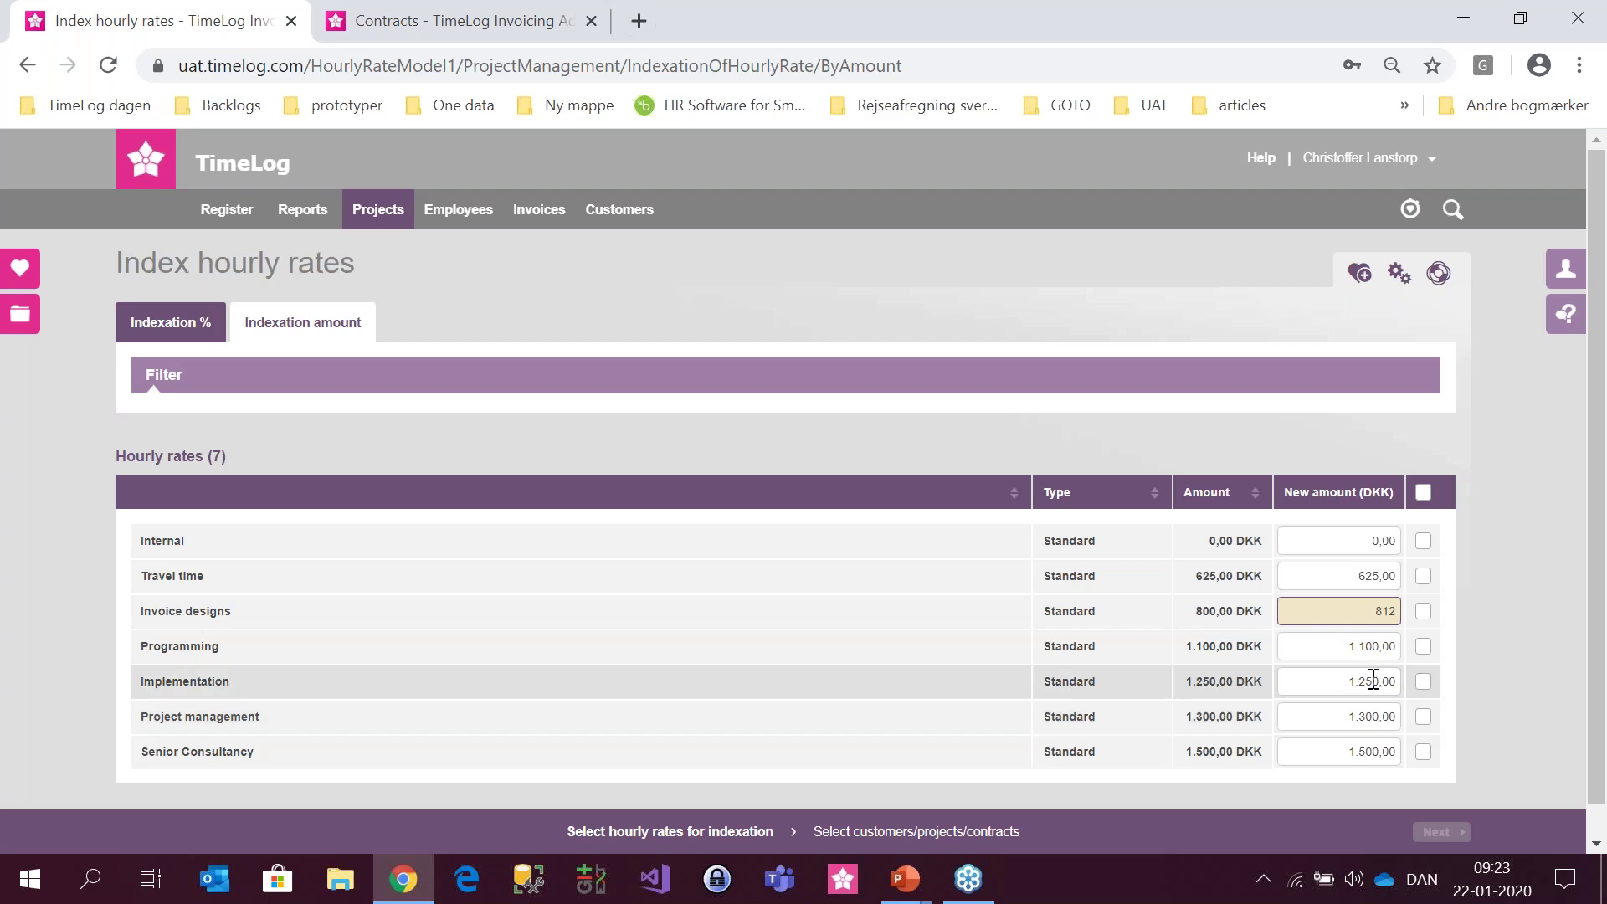
left_click(1356, 716)
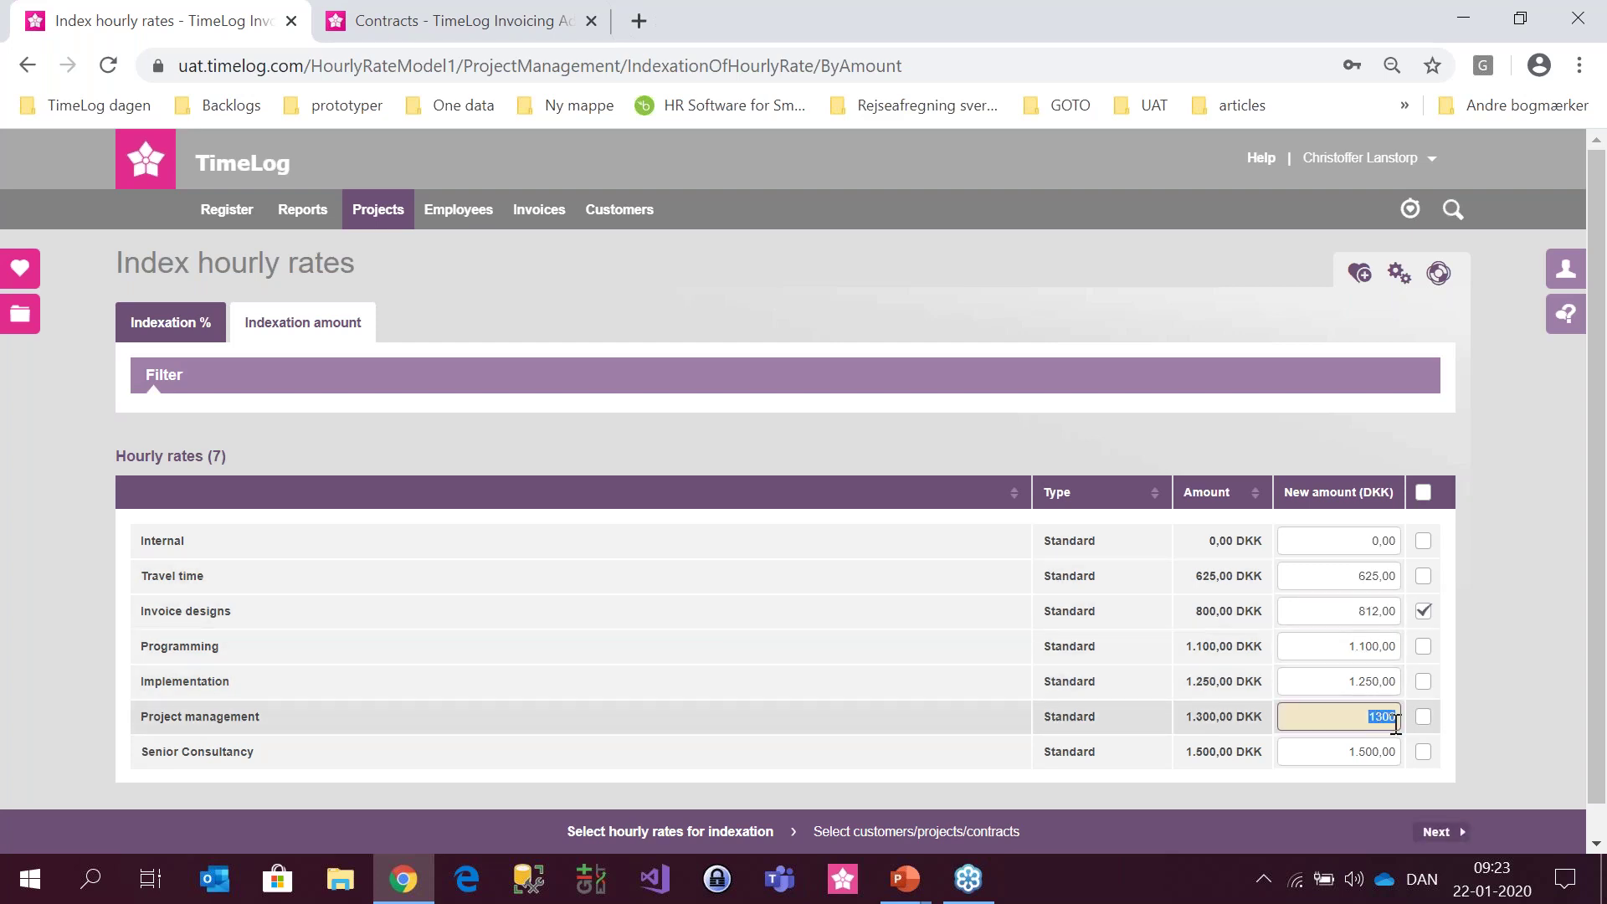
type("1325")
left_click(1436, 712)
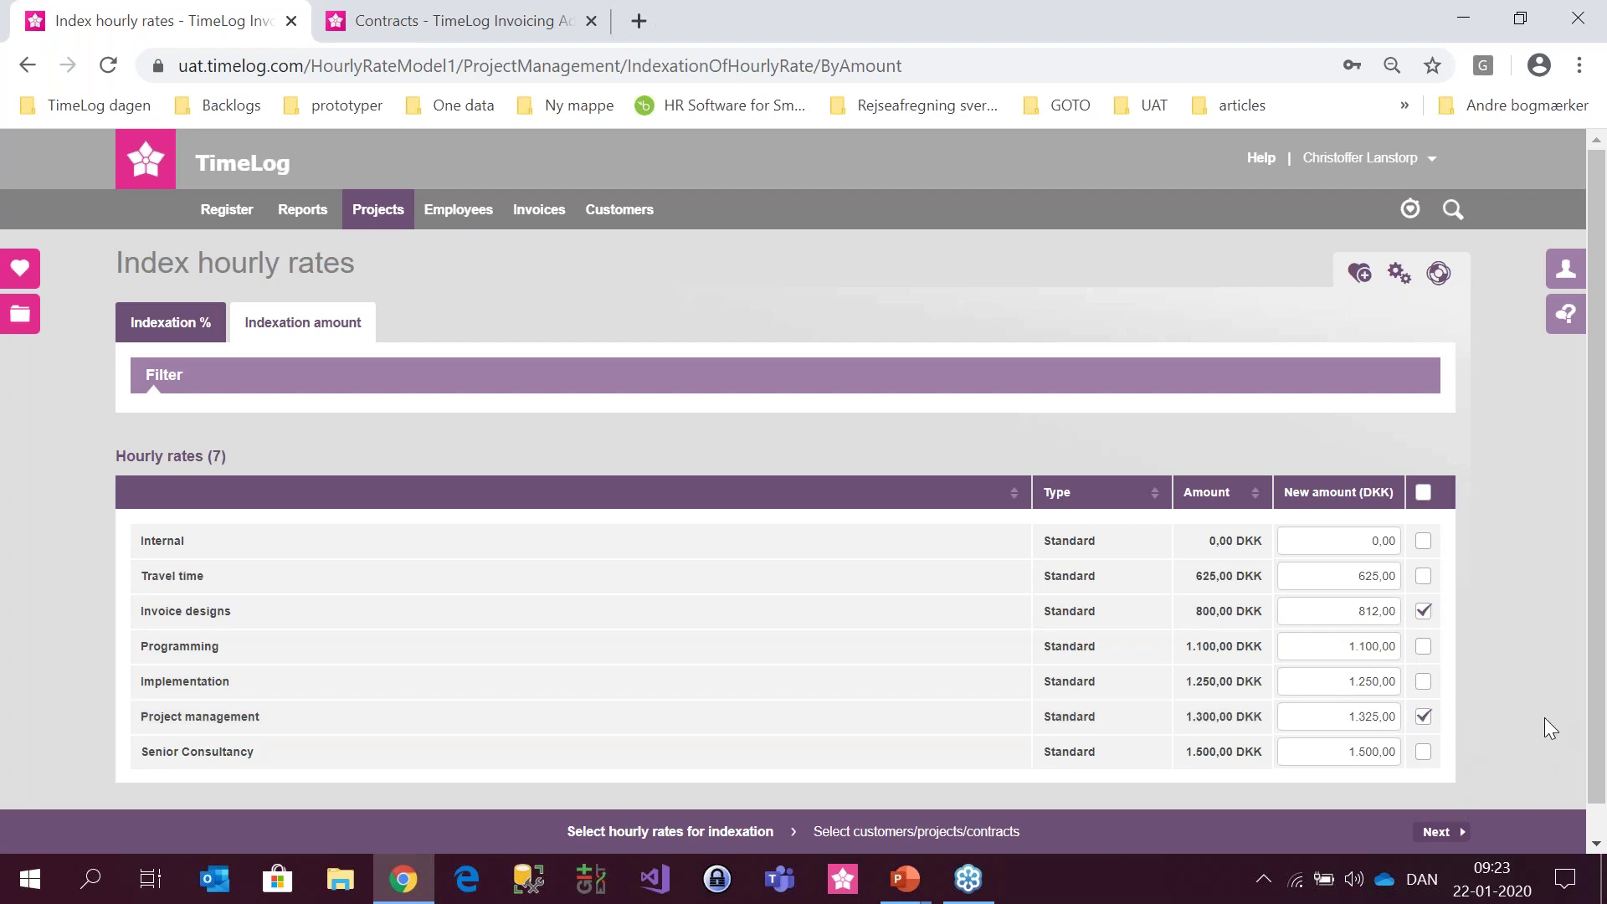
left_click(1433, 833)
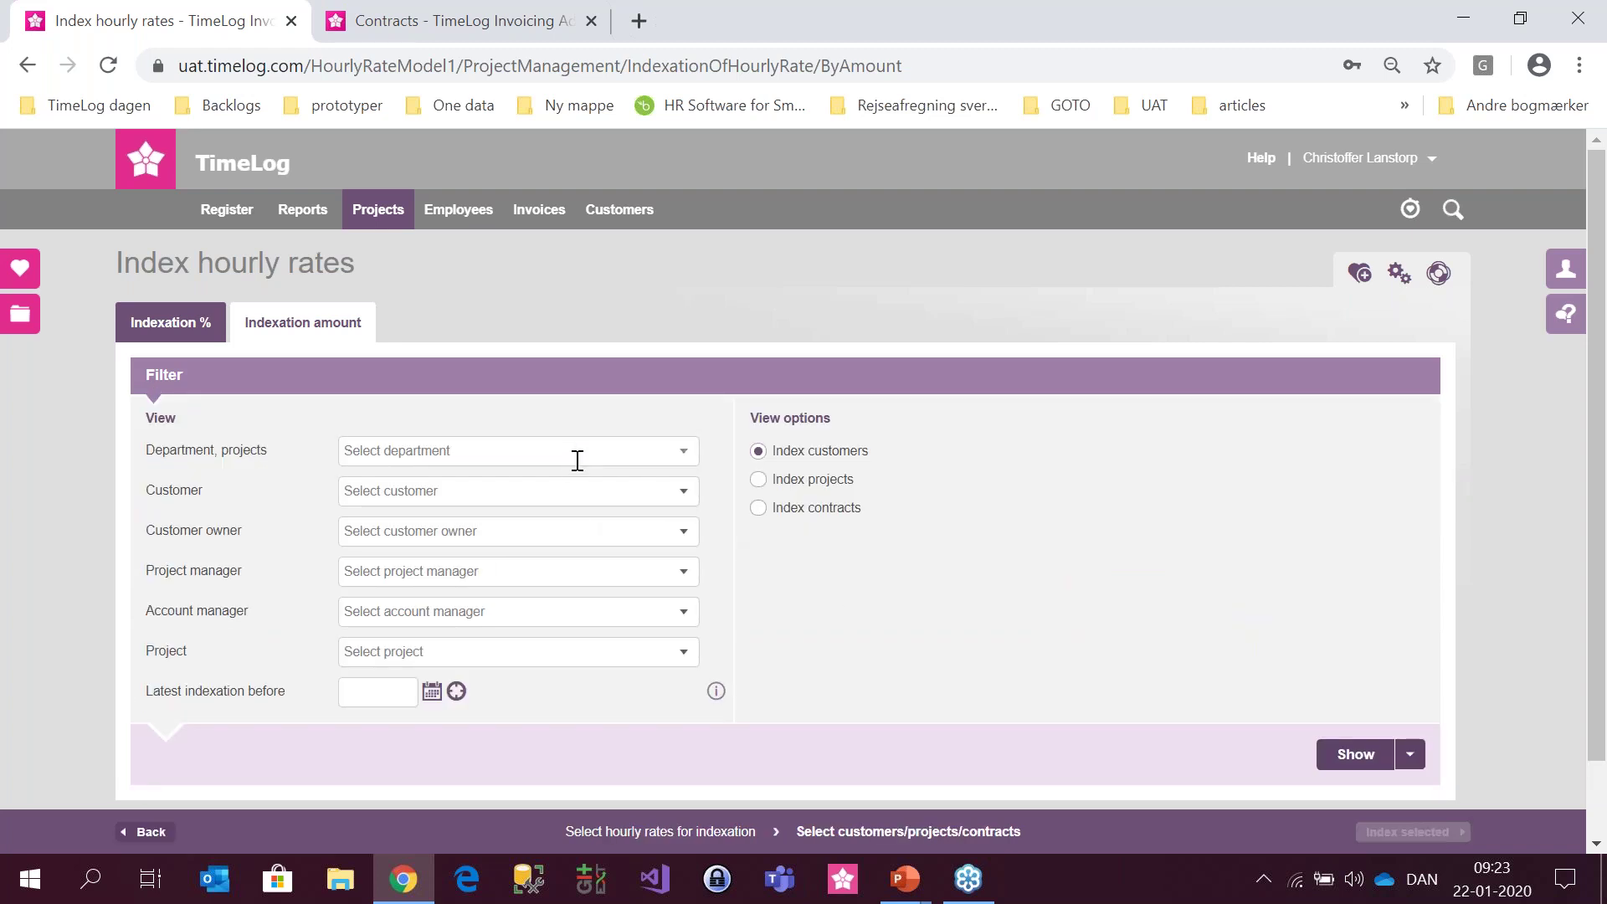
- Filter the customers for indexation by the customer Customer standard prices and show the list
left_click(502, 502)
left_click(512, 526)
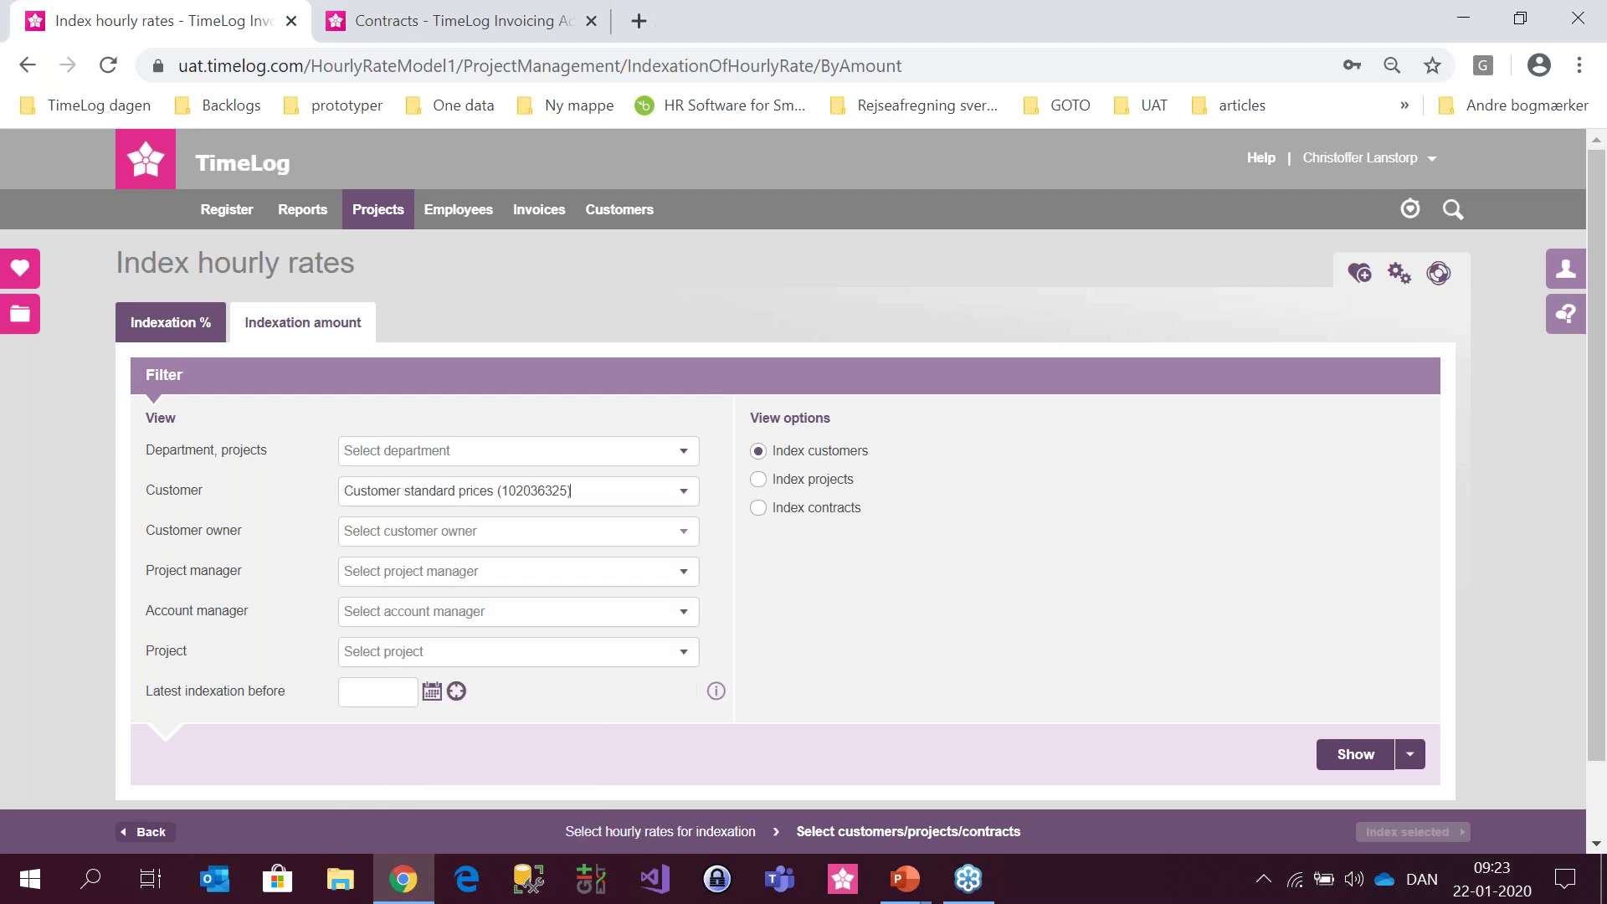
left_click(1355, 754)
left_click(1344, 753)
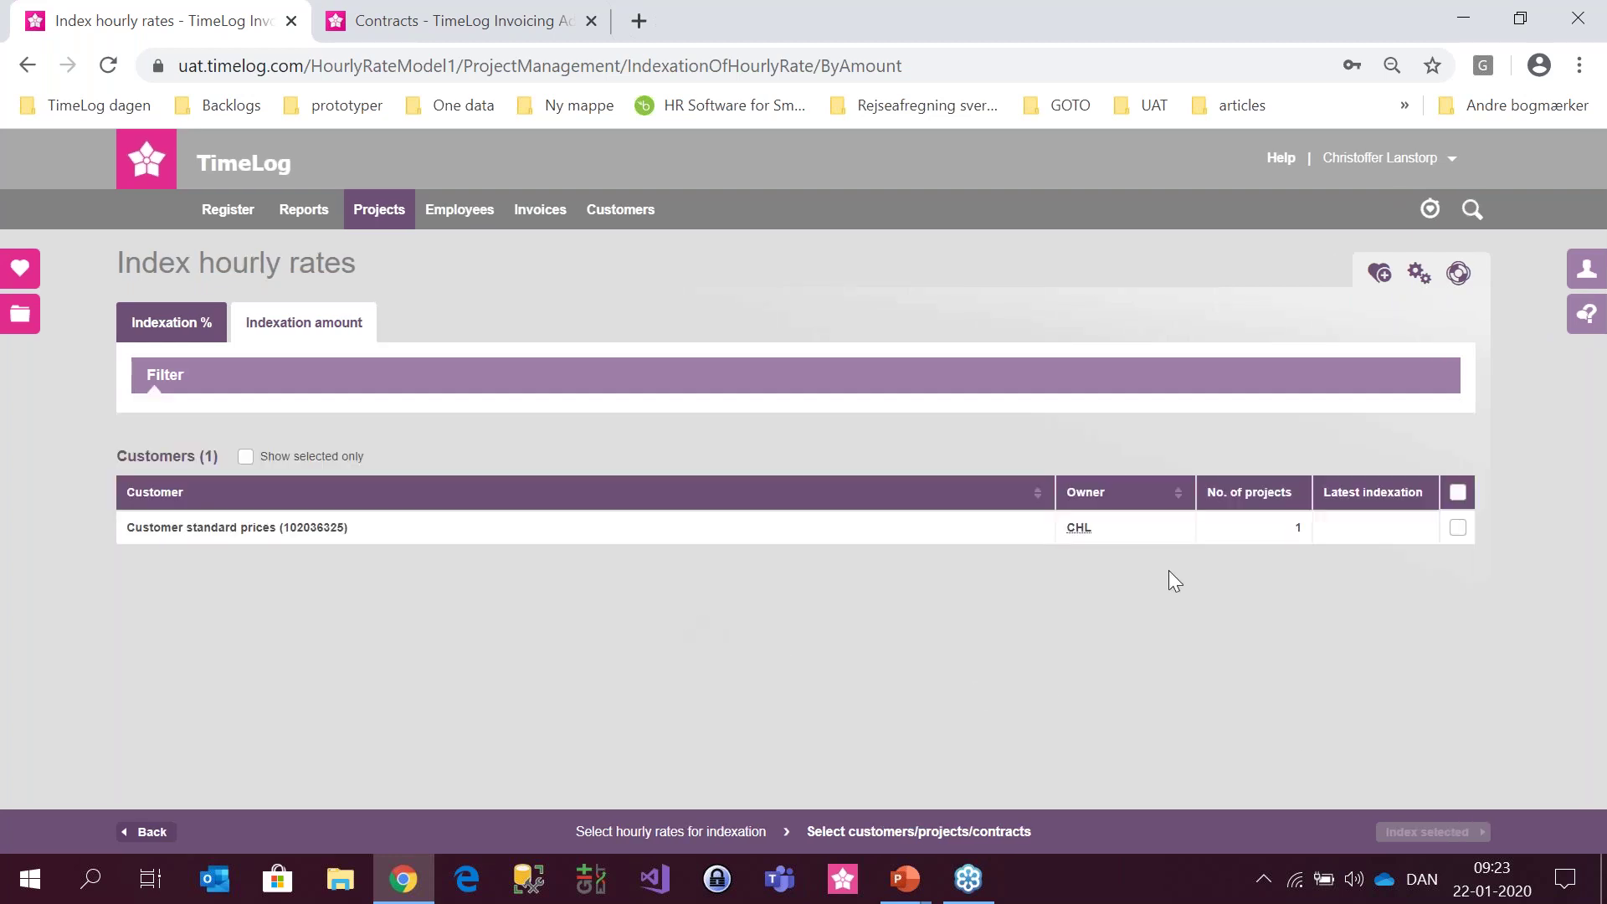
- Index the listed customer with the new amounts, effective from 01-01-2020, and save
left_click(1457, 527)
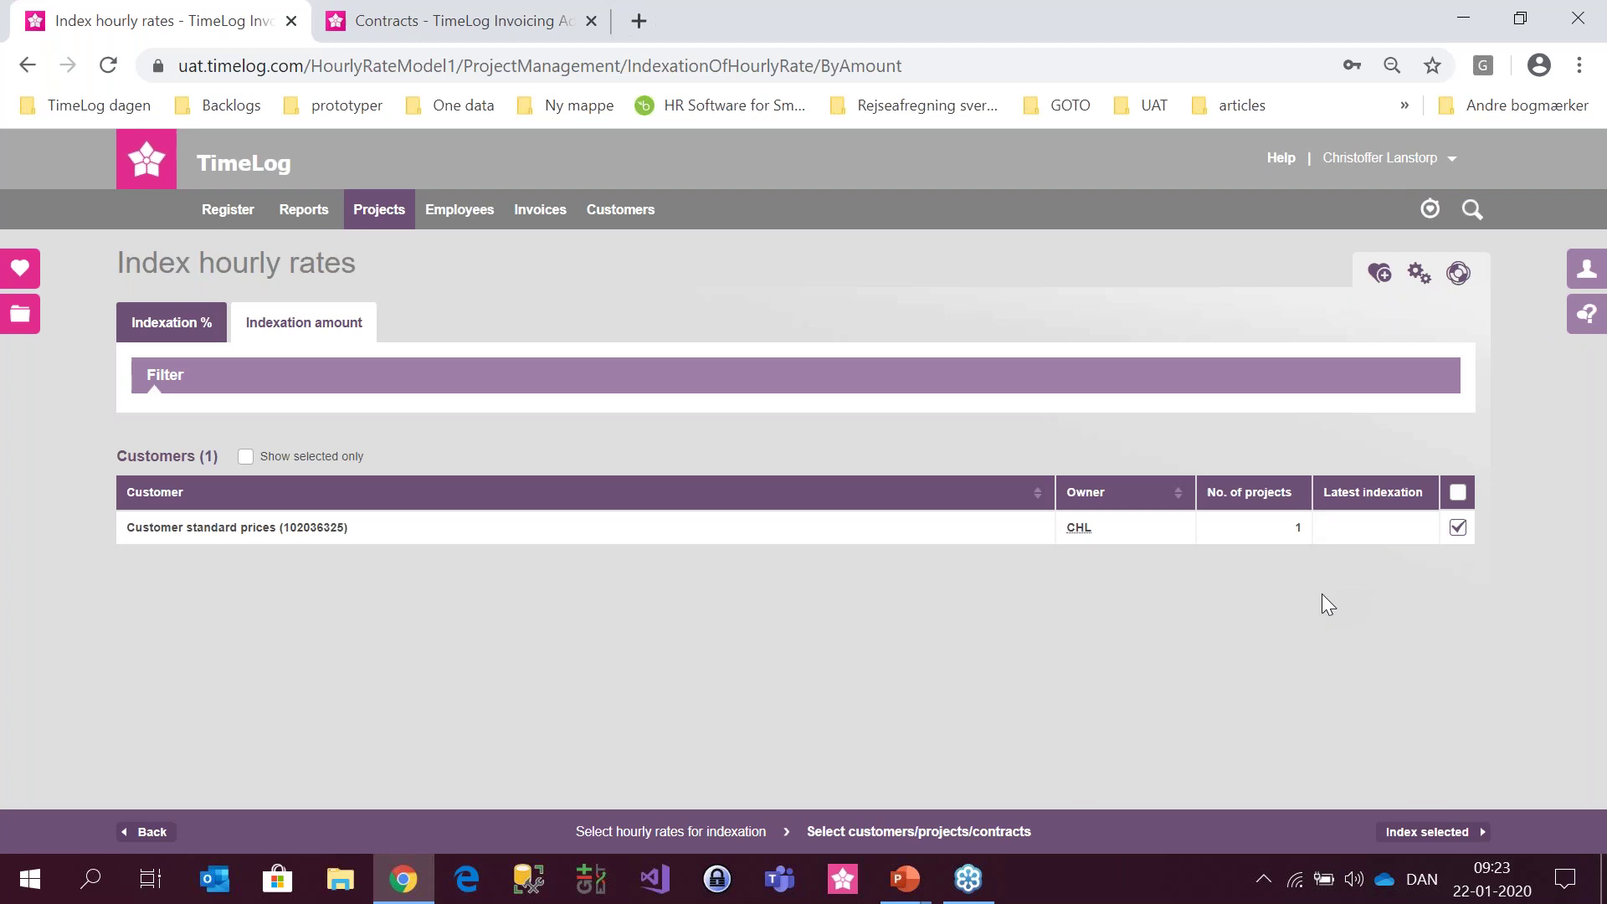
left_click(1404, 833)
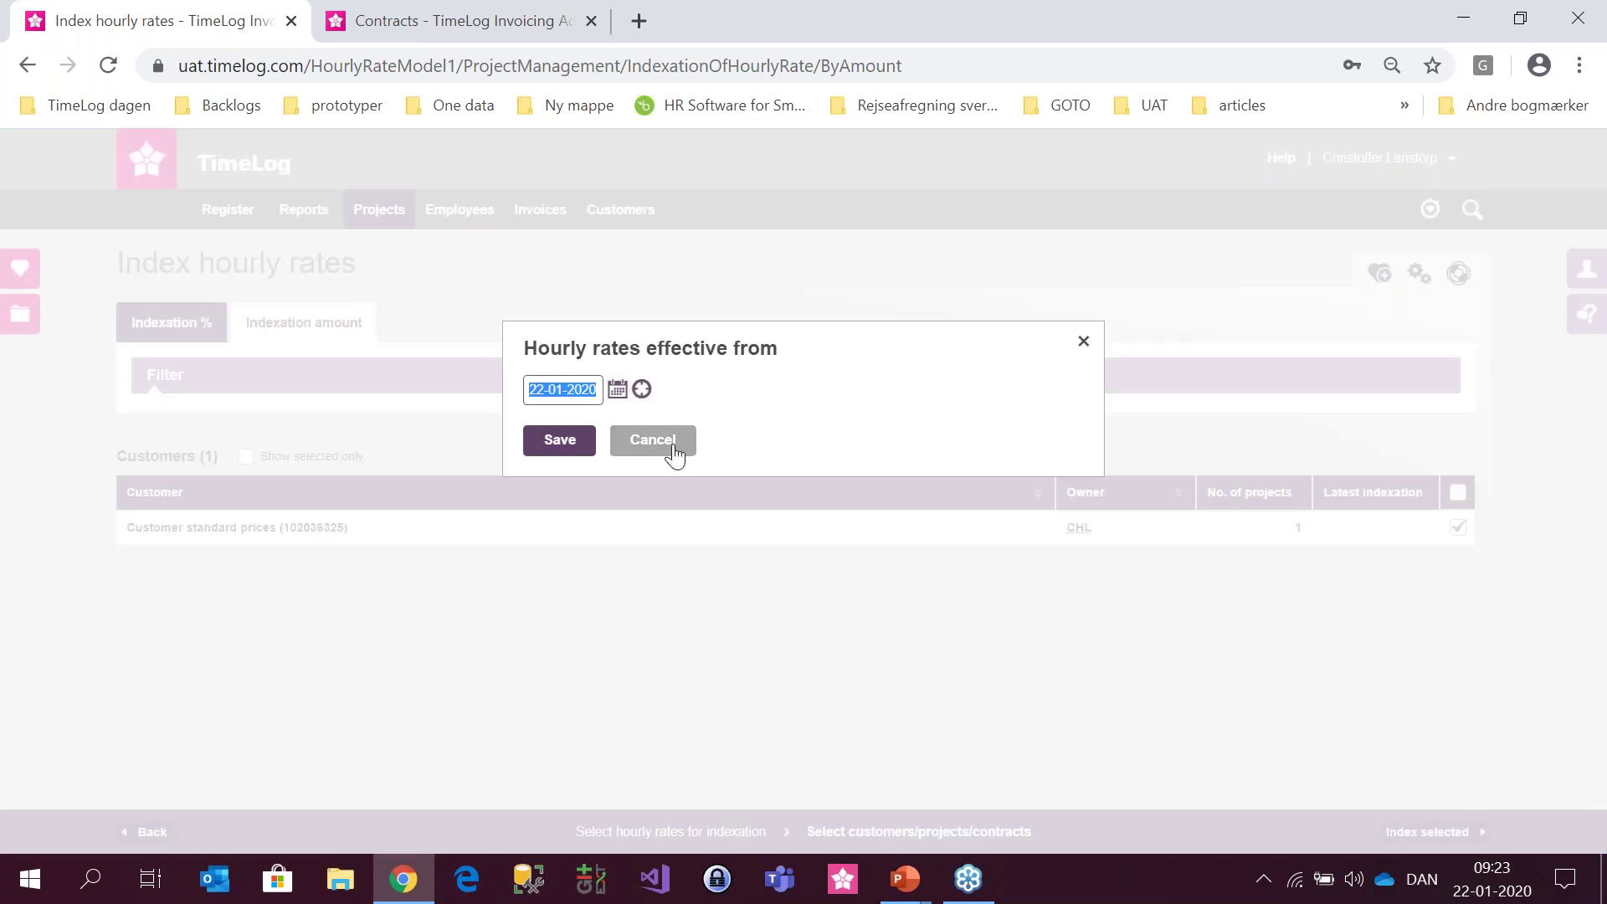
type("0101")
key("Tab")
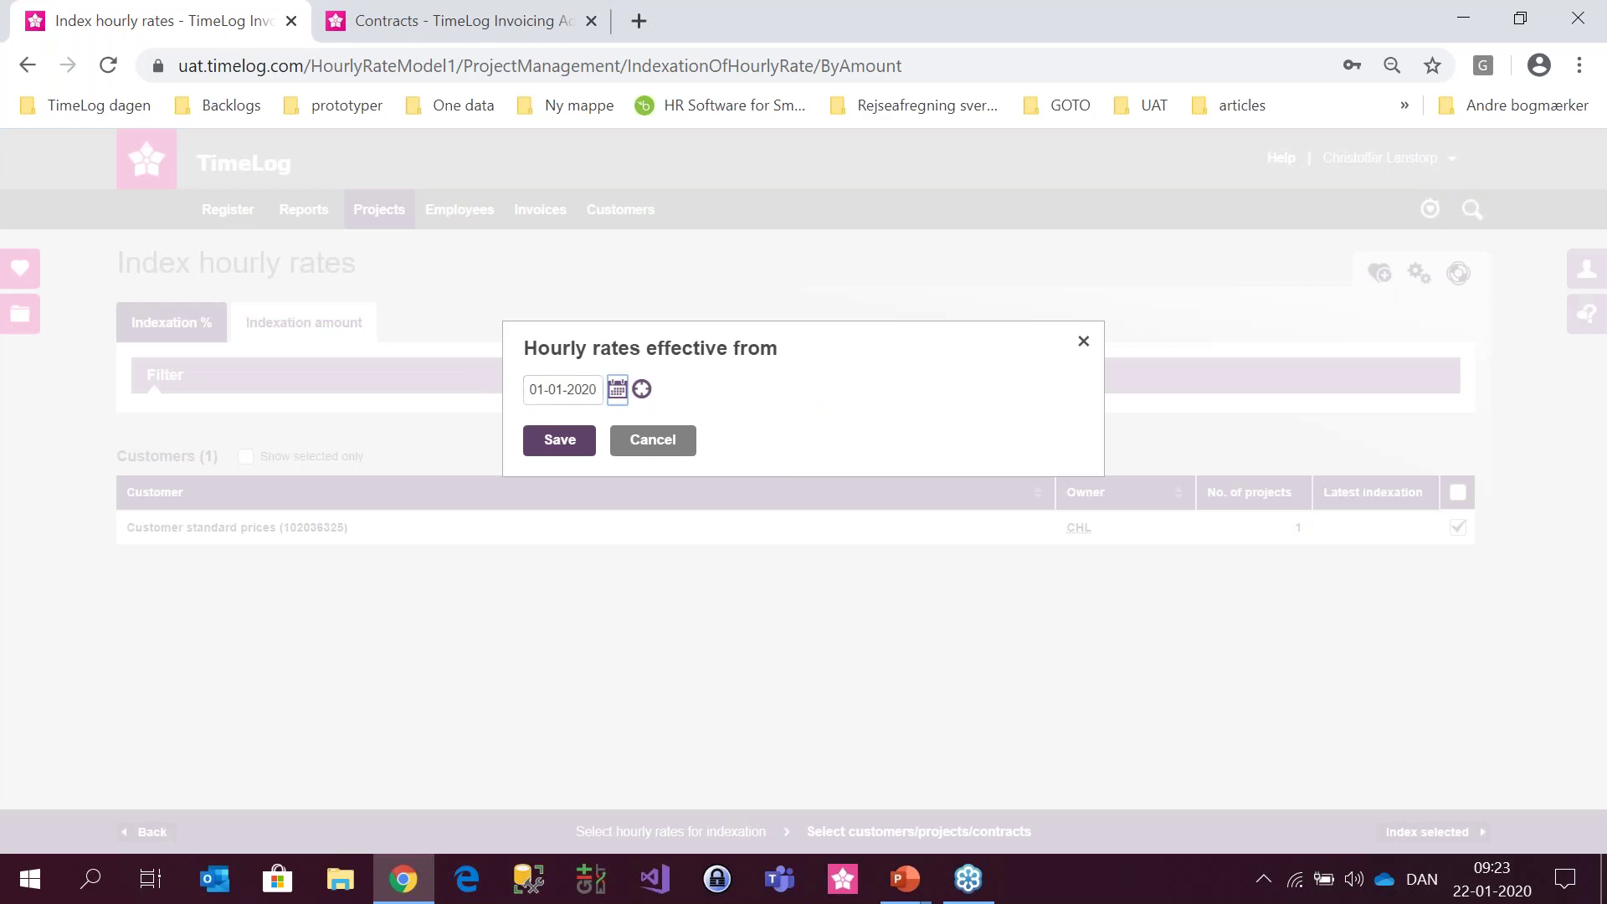
left_click(557, 458)
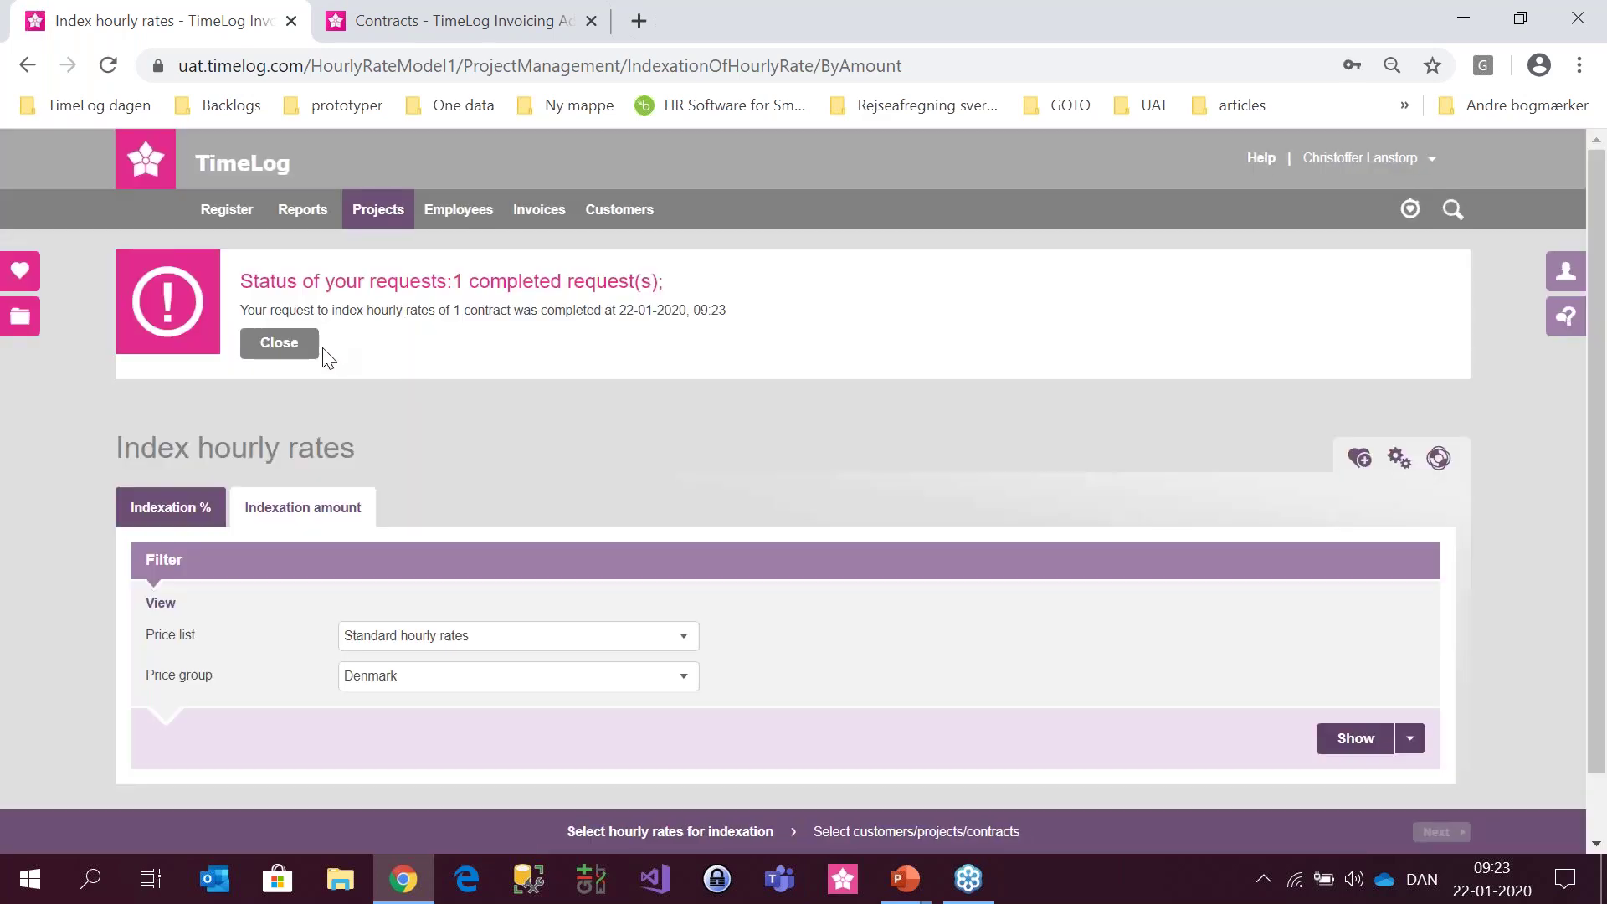
- Refresh the contracts of Standard hourly rate project and examine the indexed hourly rates on the standard contract
left_click(501, 24)
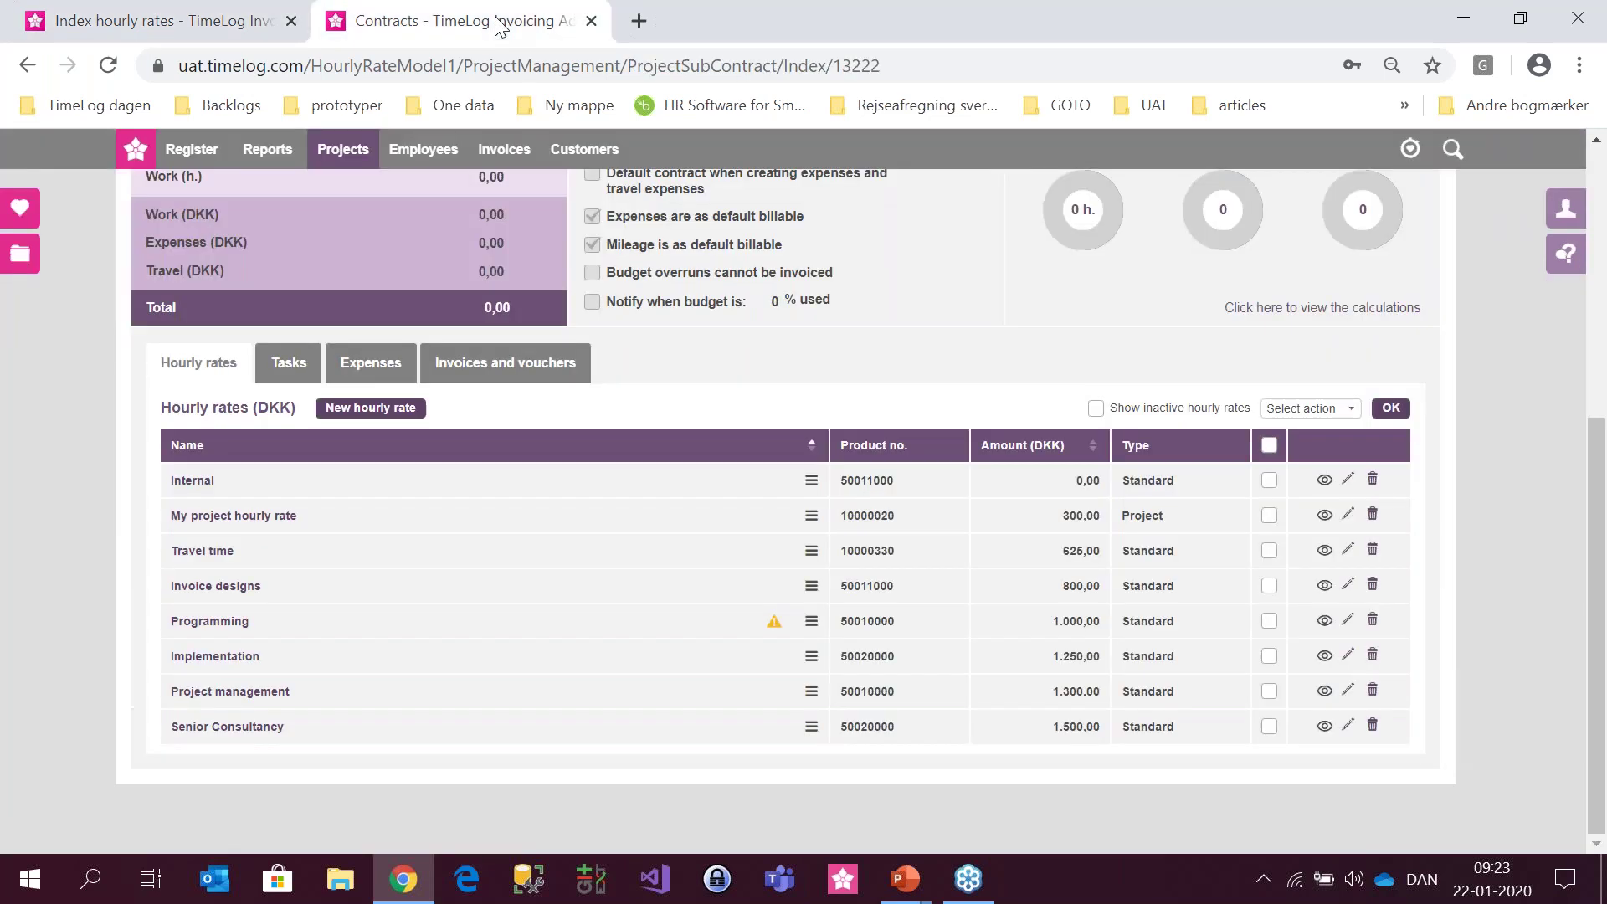
scroll(1200, 331, "up", 3)
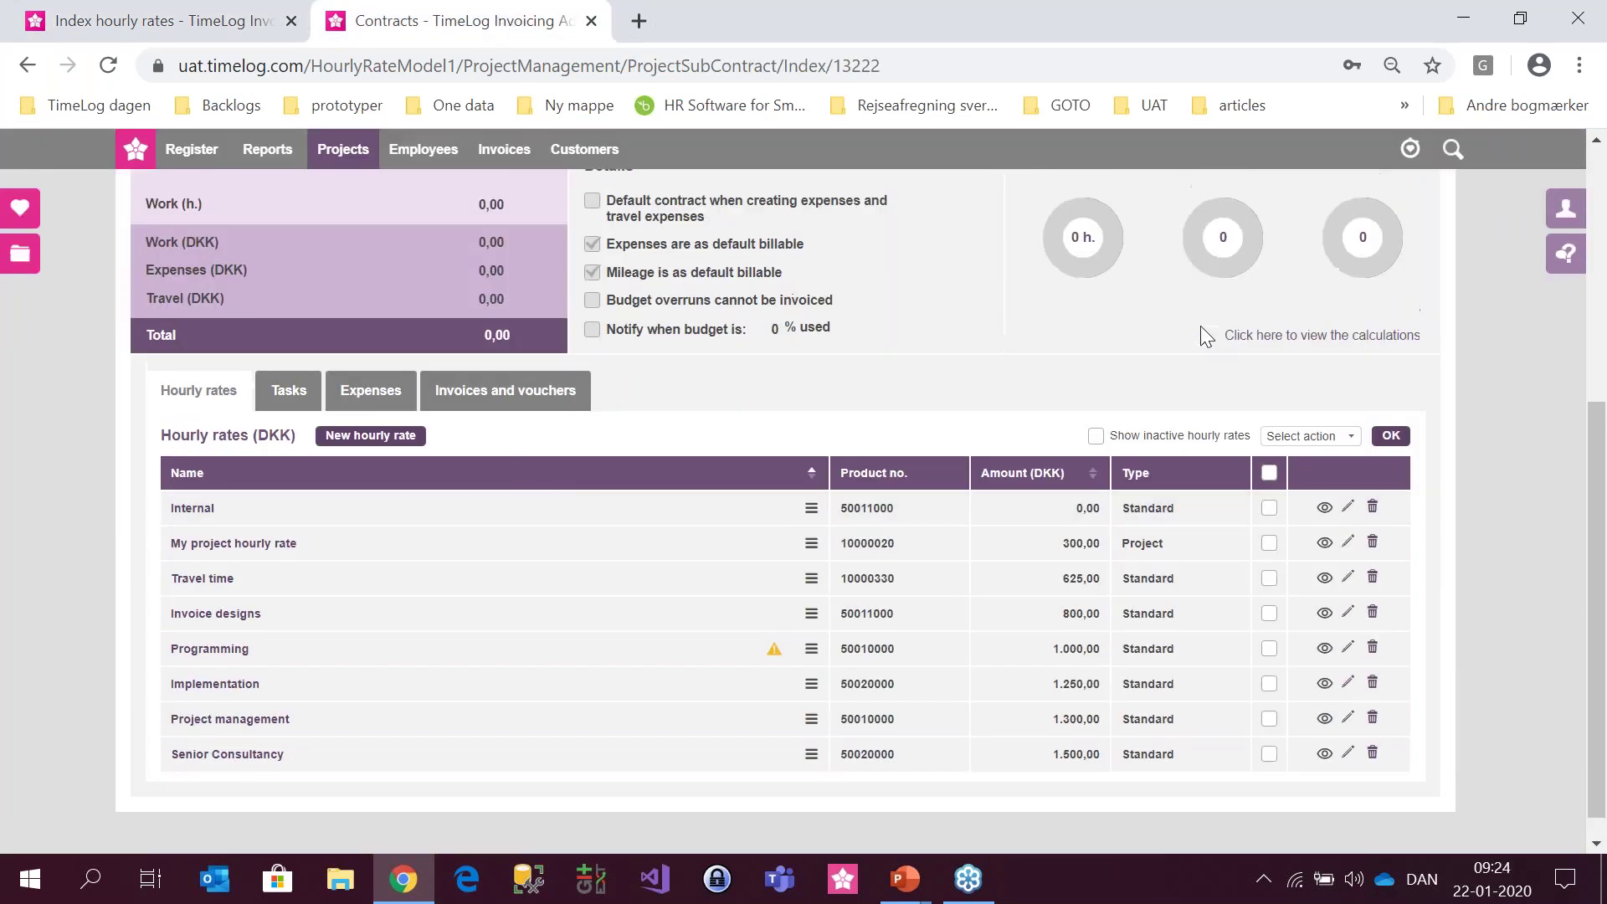
scroll(1200, 328, "up", 3)
left_click(1467, 310)
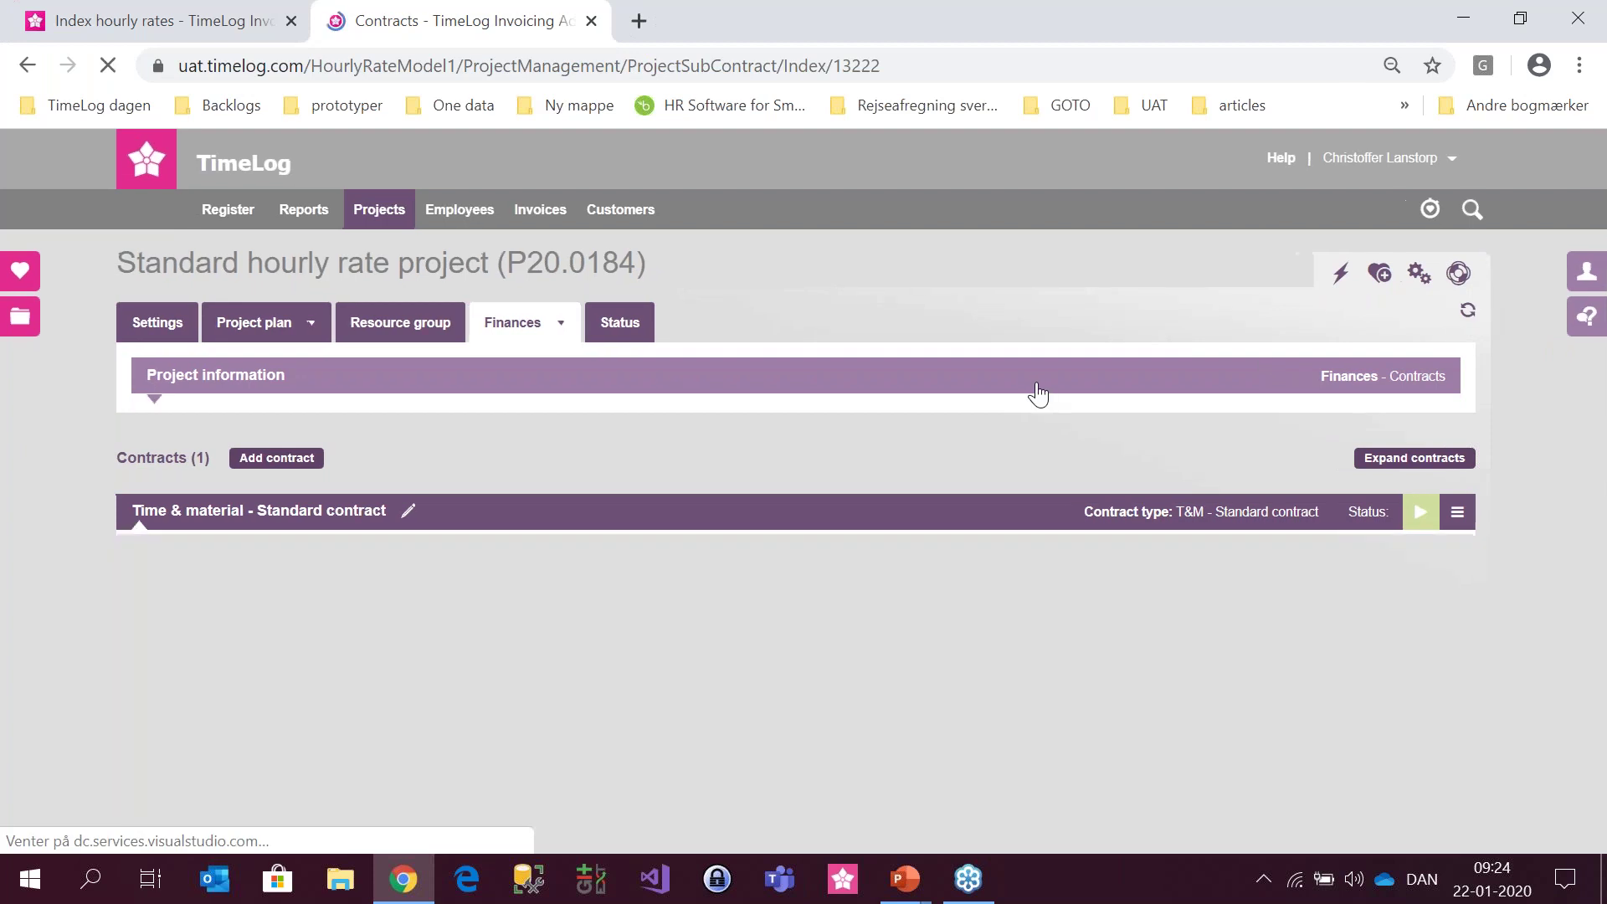
scroll(869, 418, "down", 4)
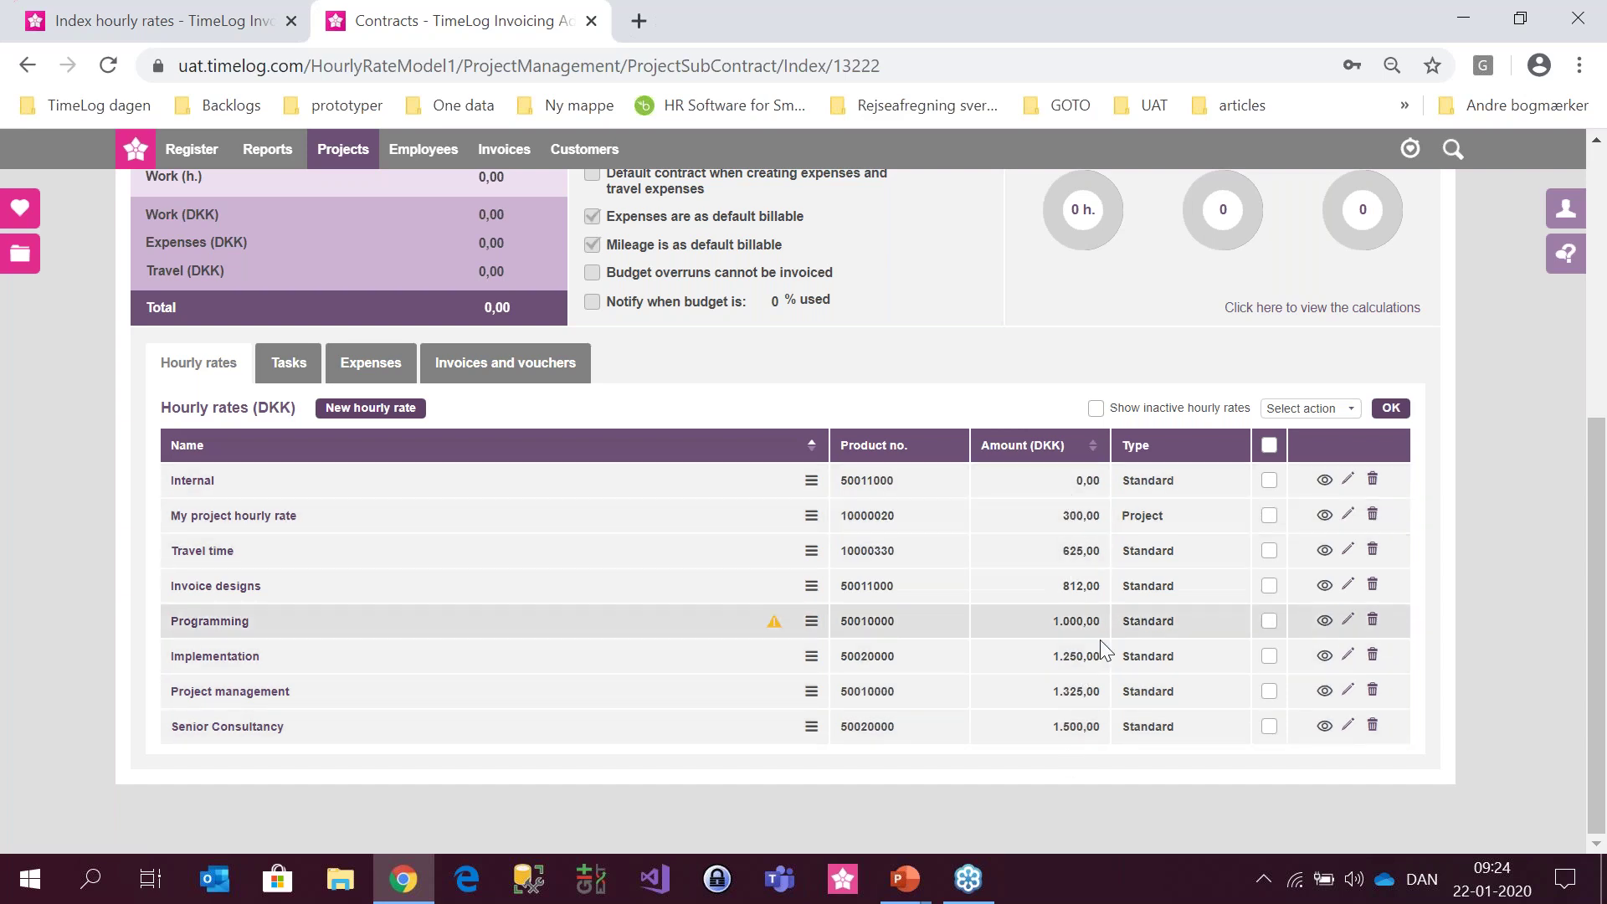
- Return to indexation by percentage and list the contracts that can be indexed for the customer Seminar test standard prices
left_click(131, 17)
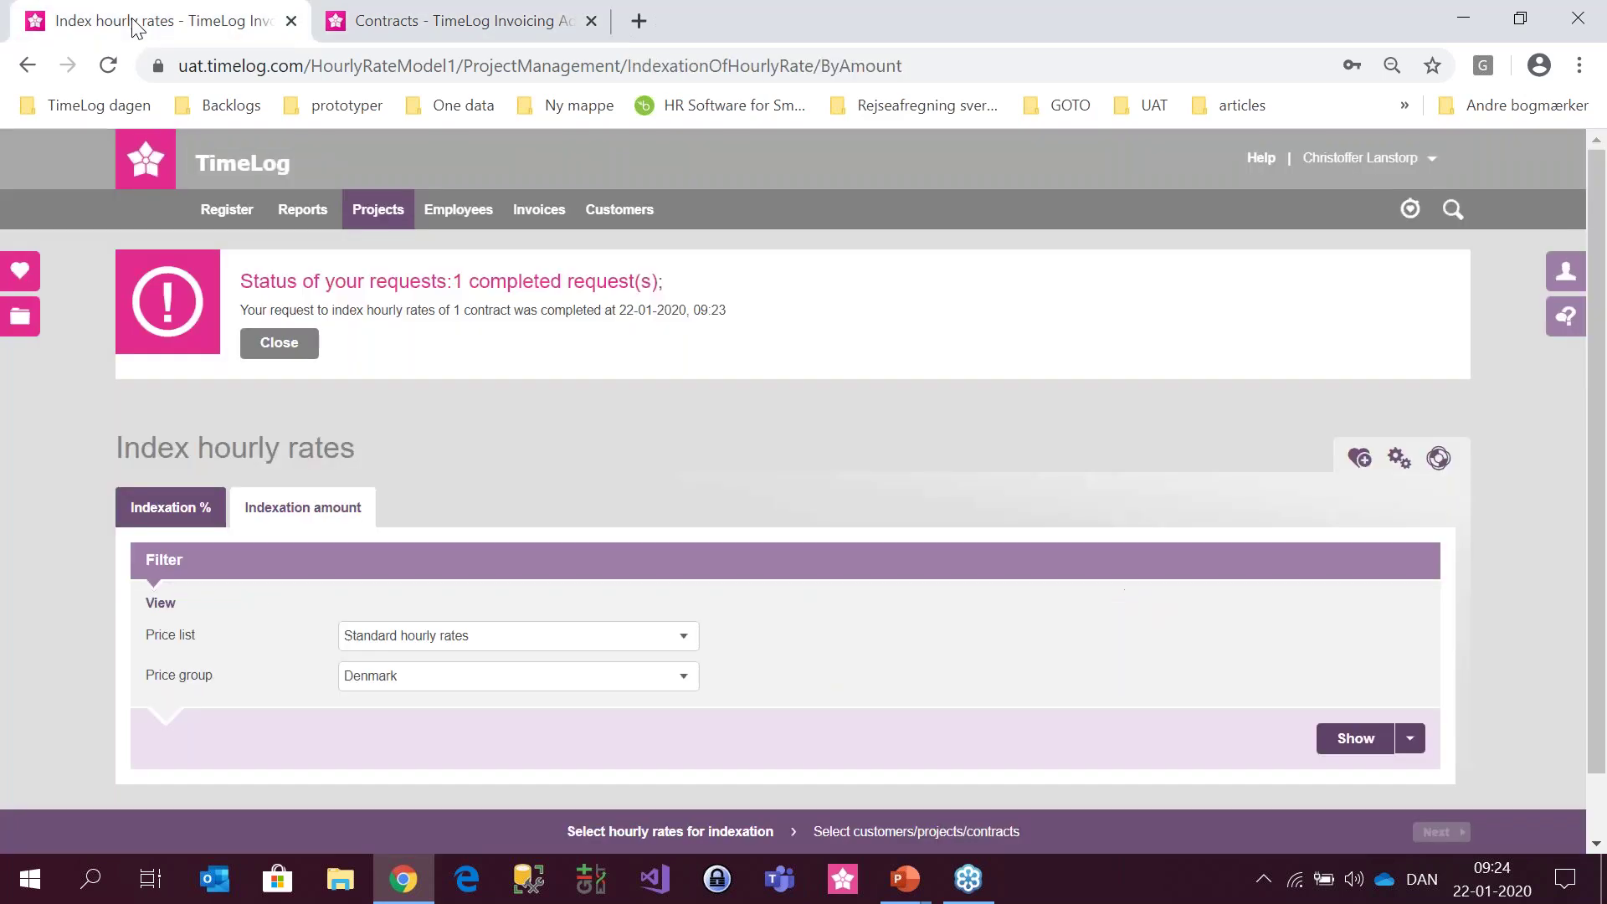
scroll(710, 425, "down", 1)
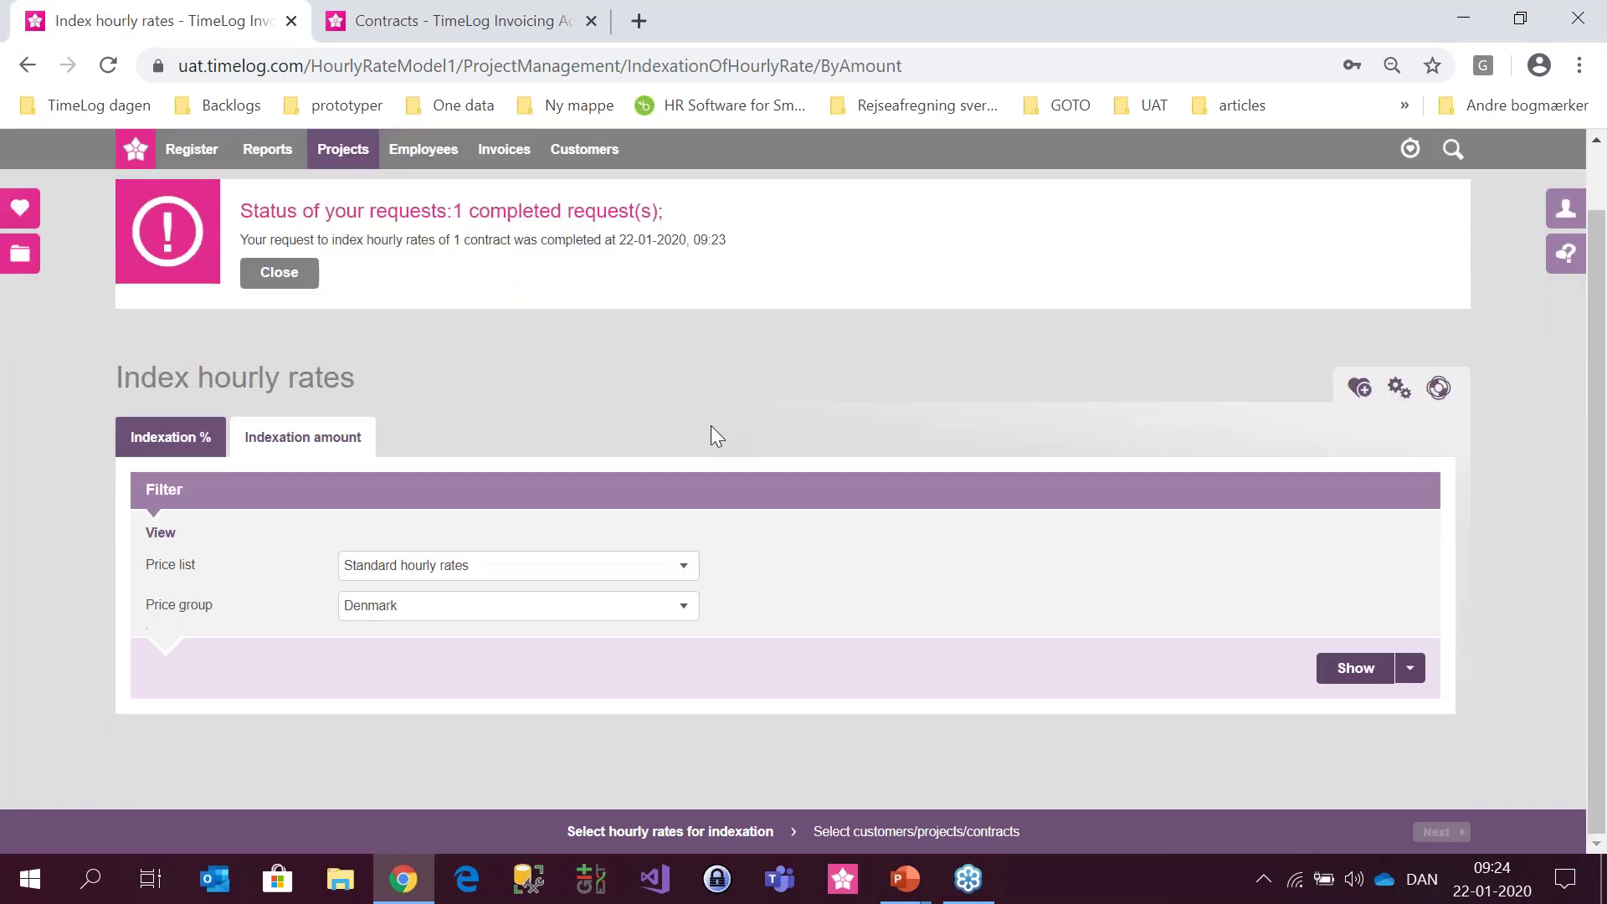
left_click(159, 437)
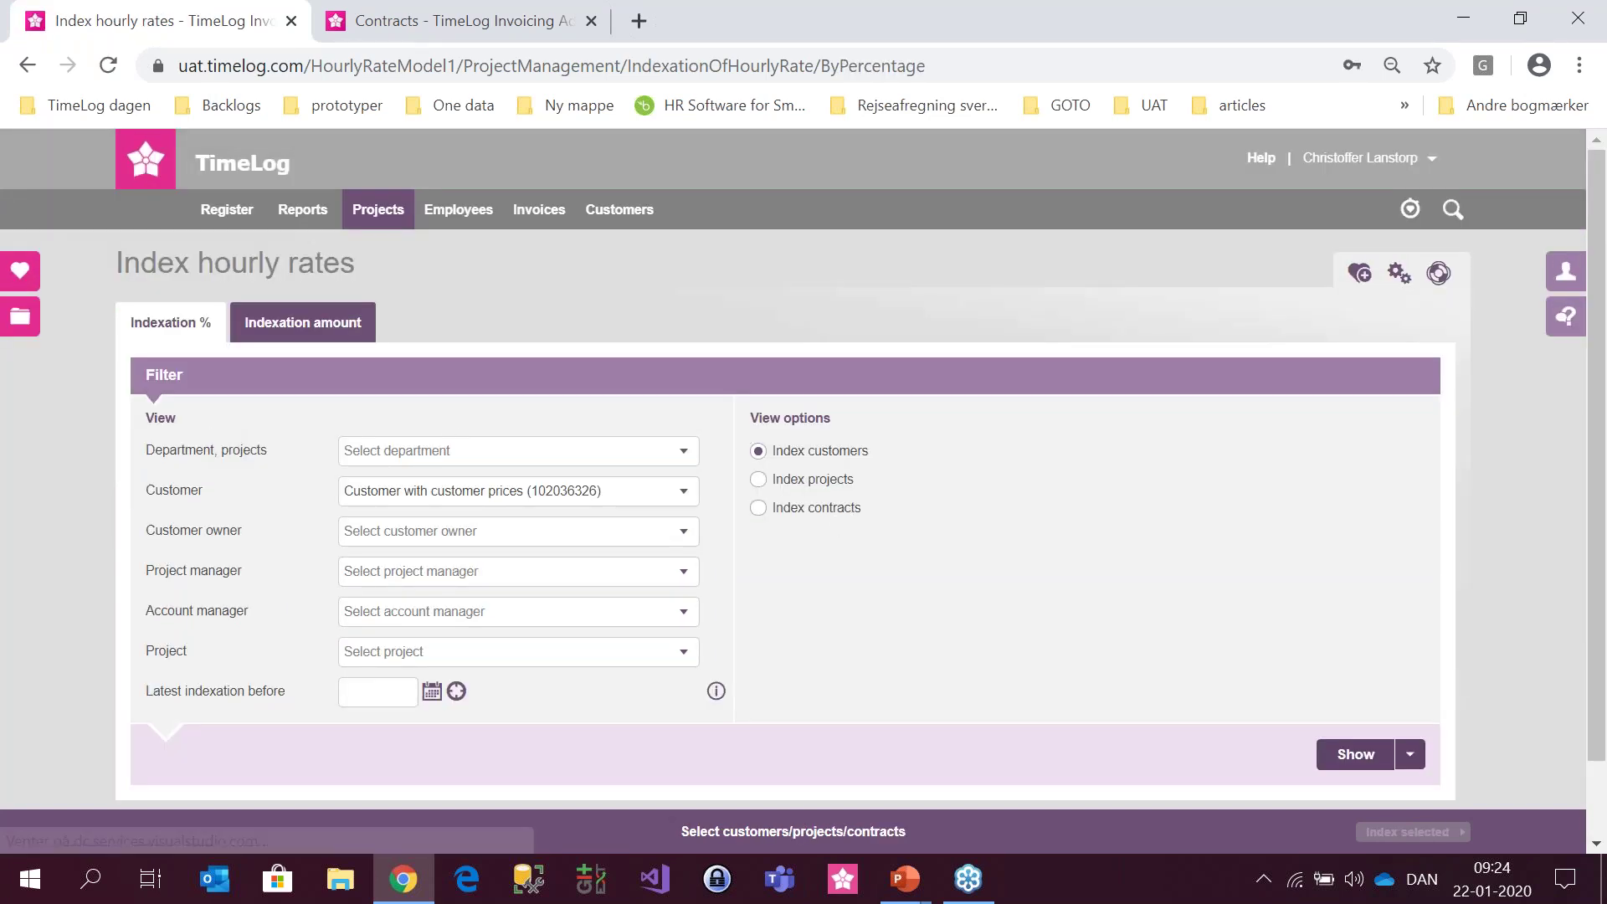
scroll(846, 513, "down", 1)
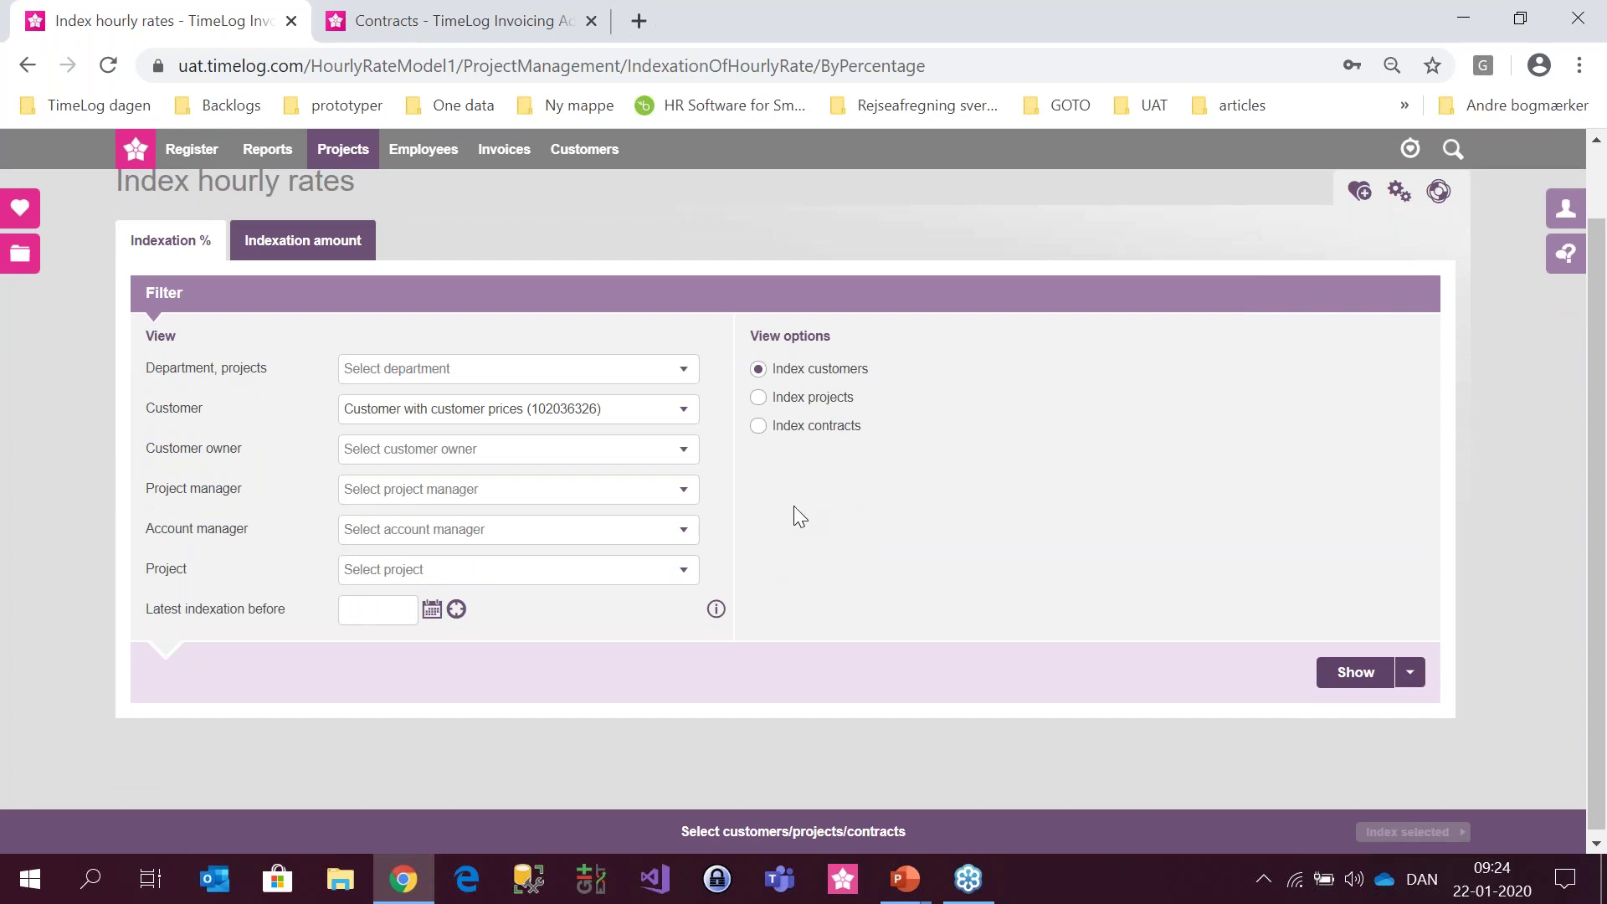
left_click(810, 431)
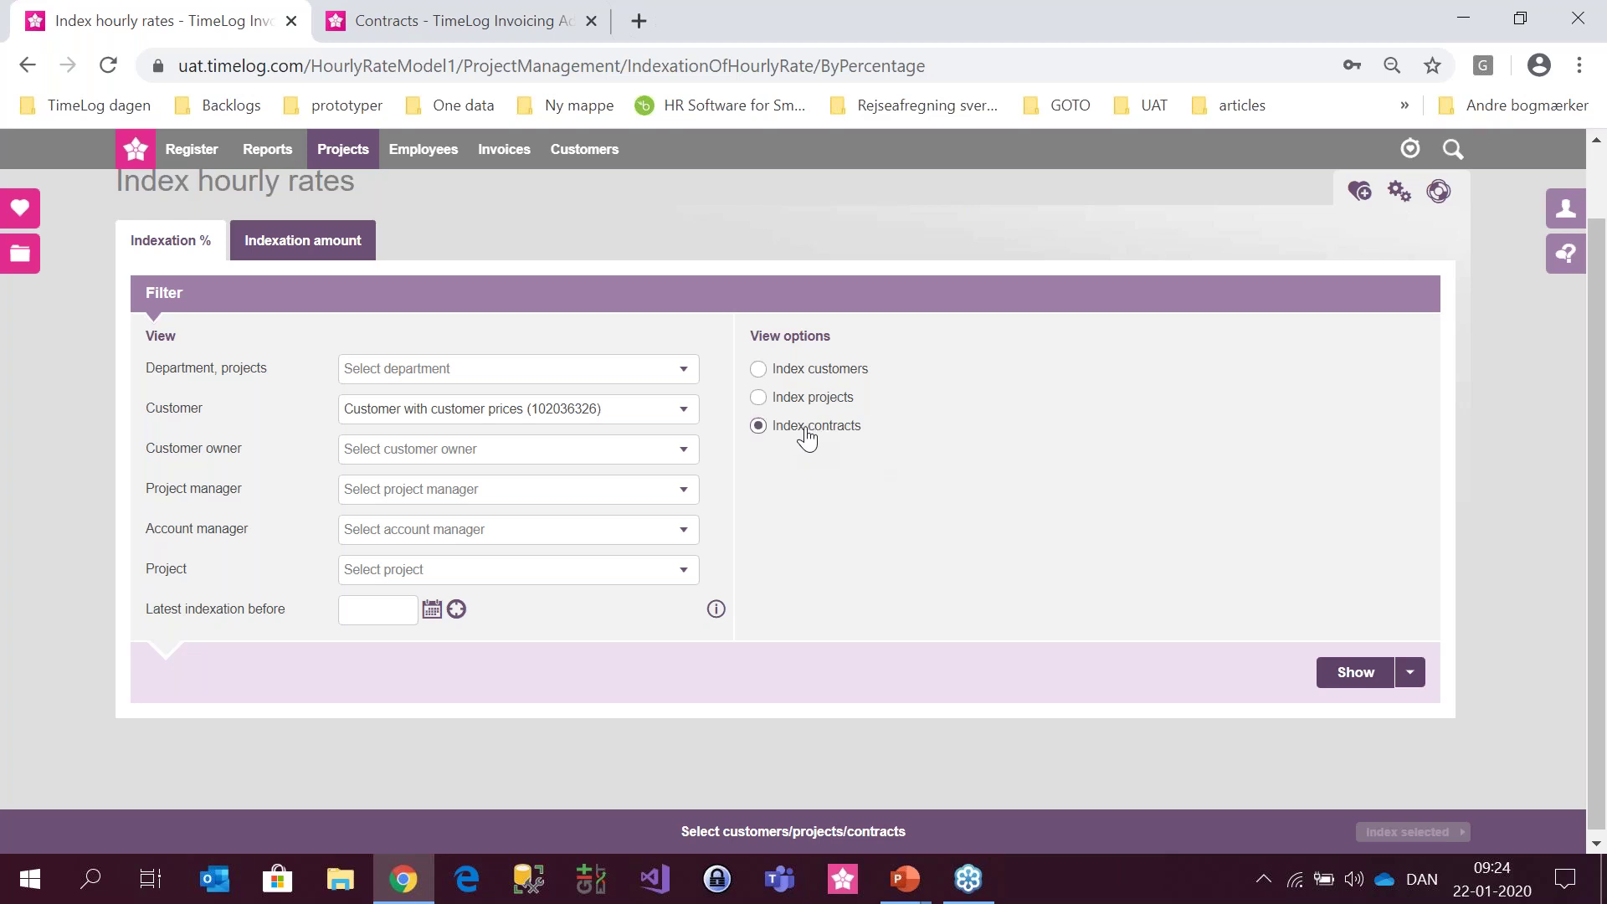
left_click(691, 410)
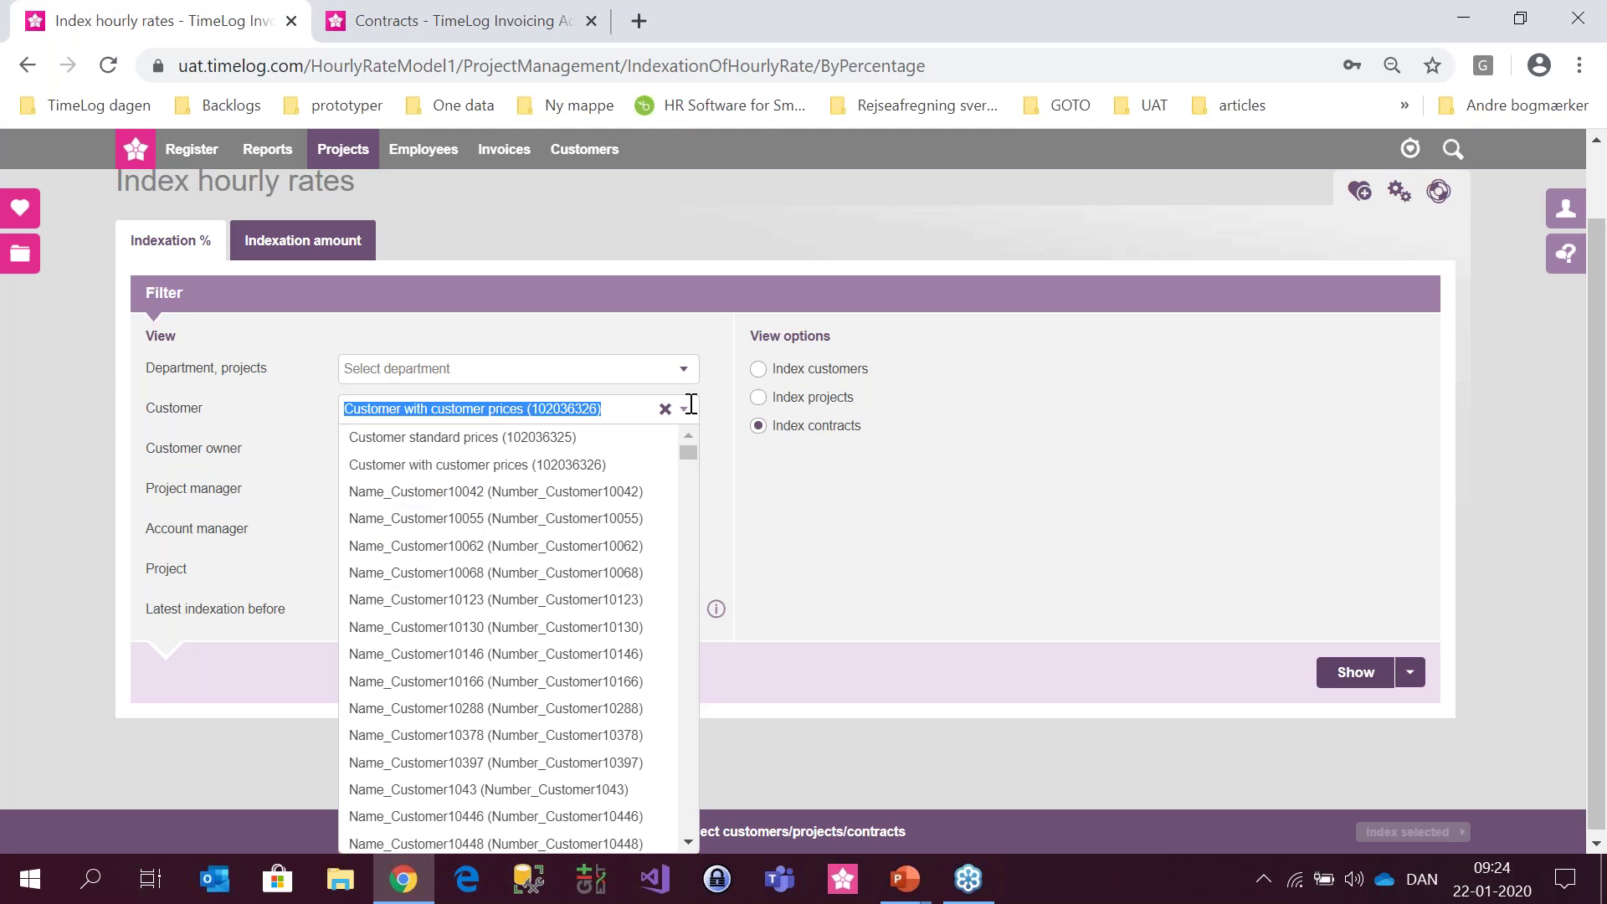
type("sem")
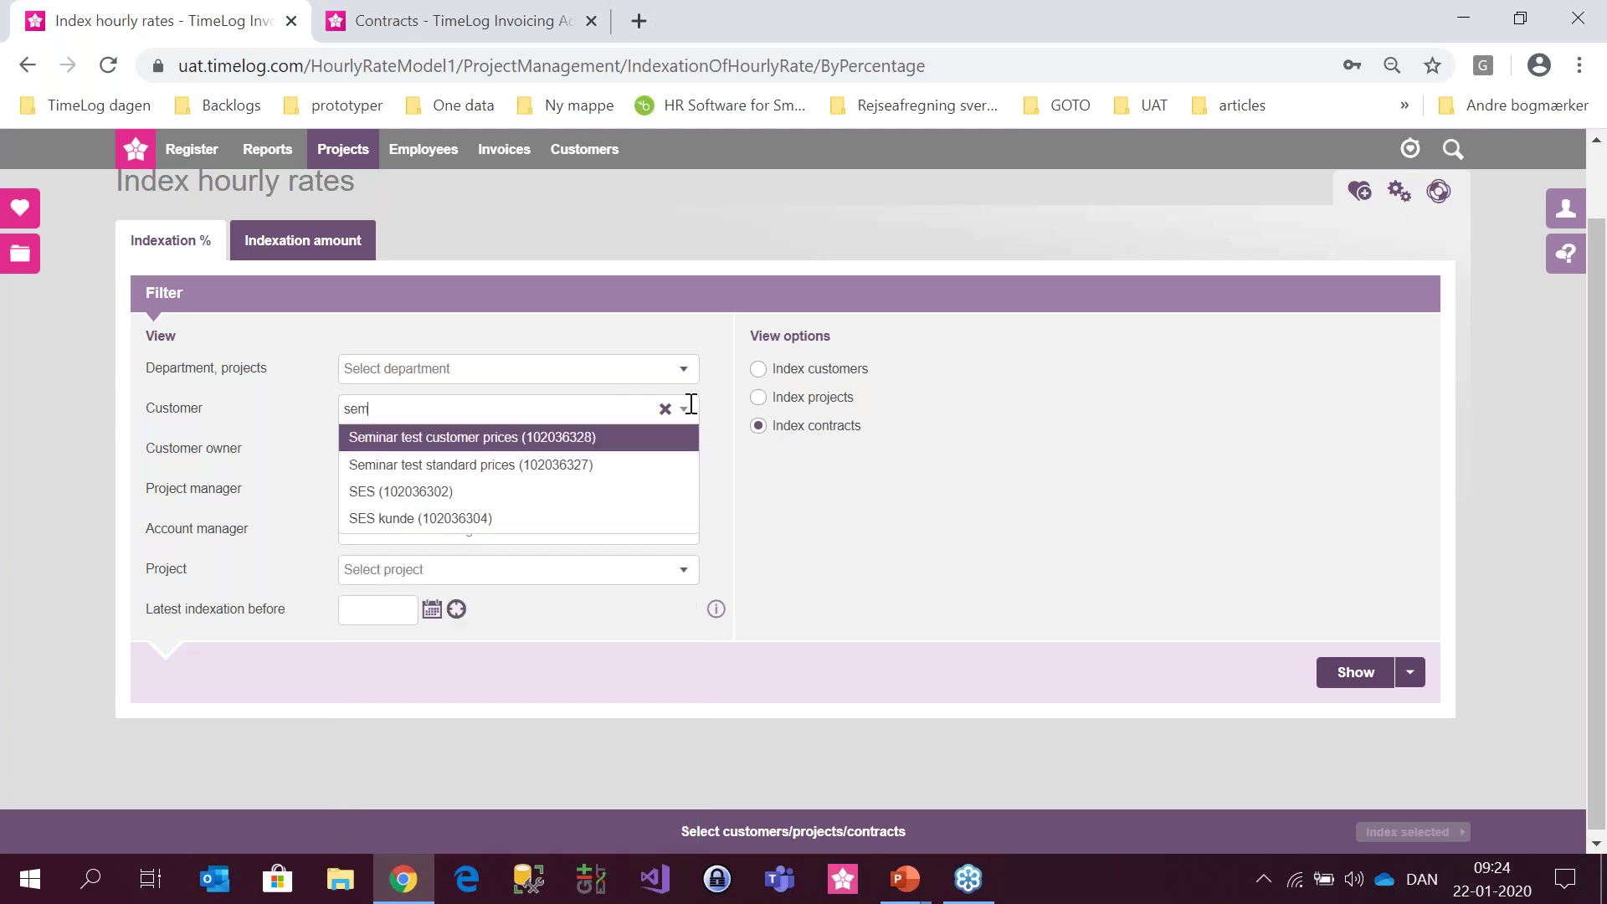
key("Return")
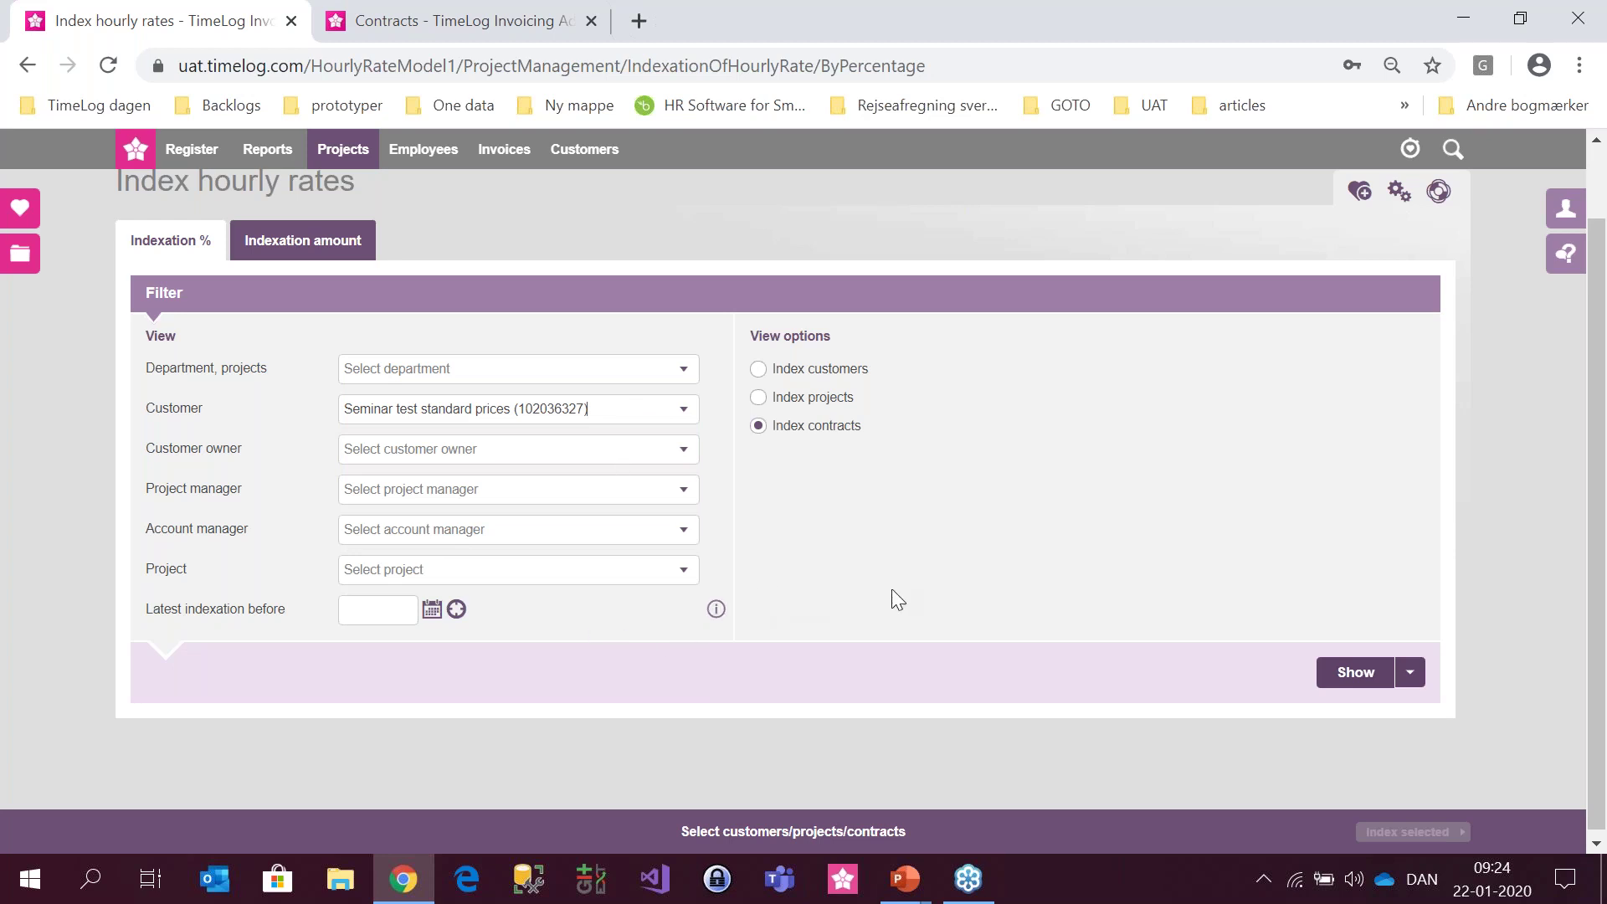
left_click(1354, 672)
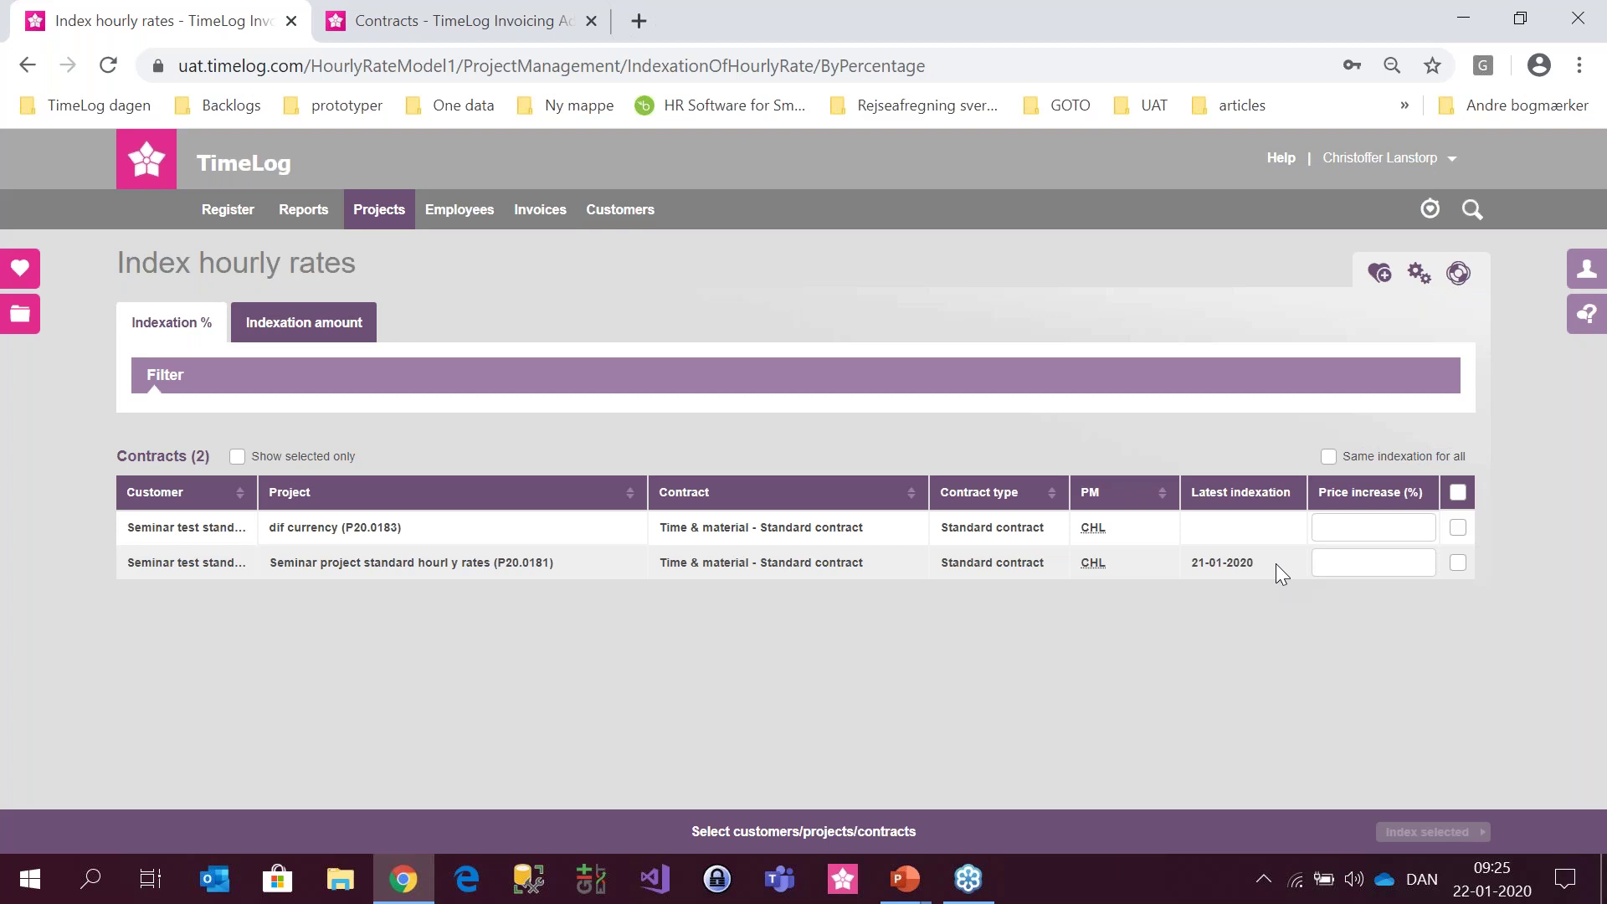
- Narrow the contract list to contracts with latest indexation before 20-01-2020
left_click(987, 376)
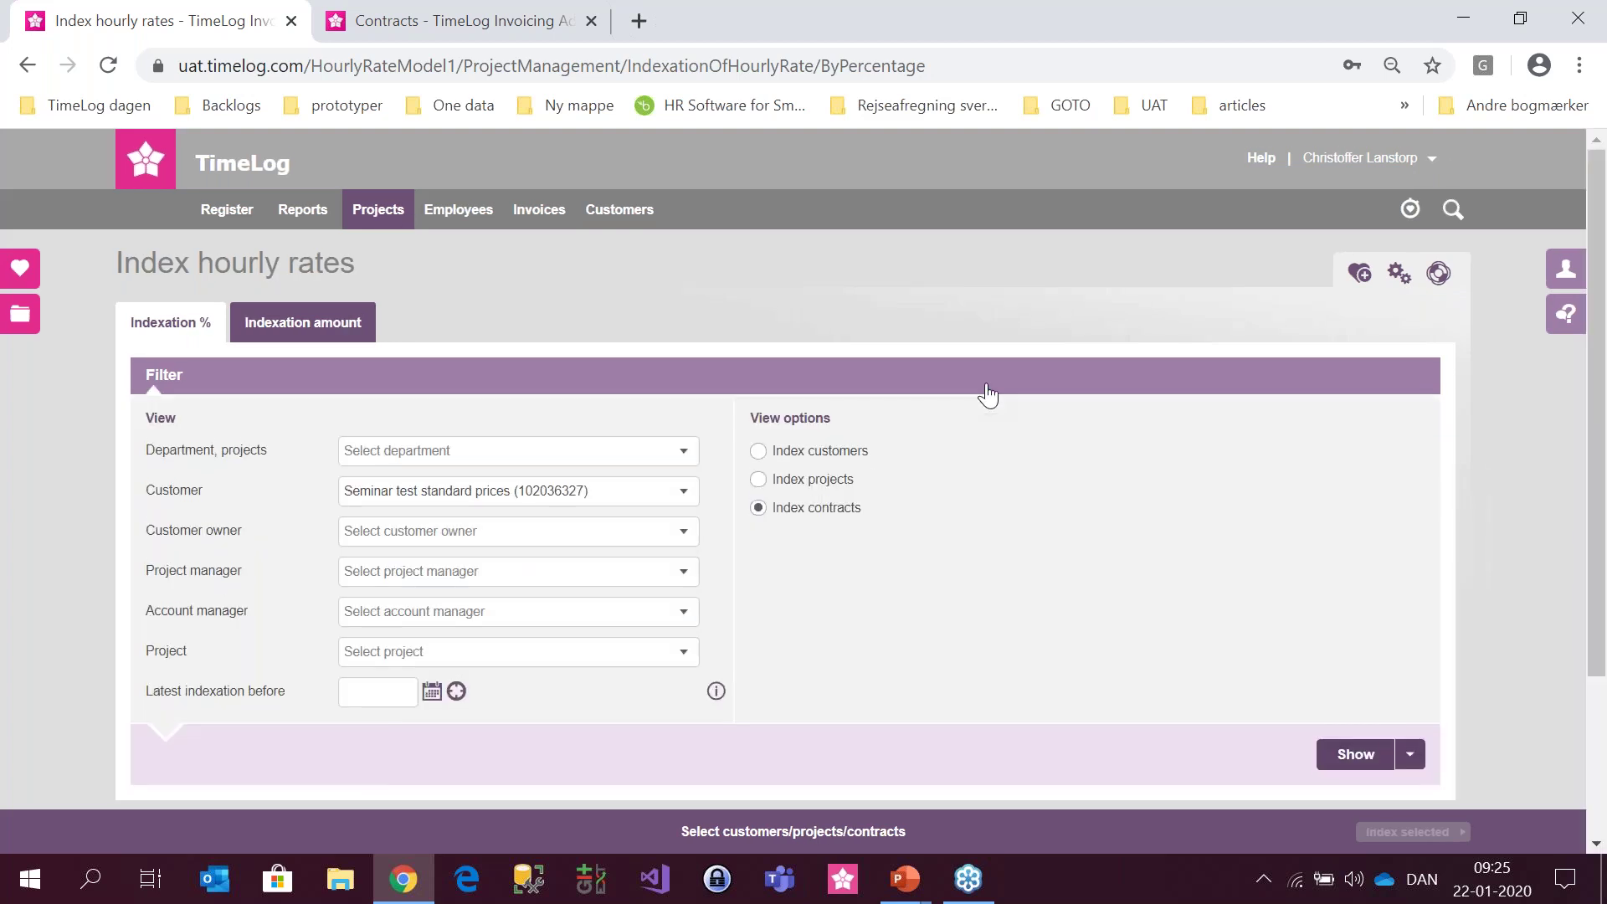
scroll(950, 402, "down", 2)
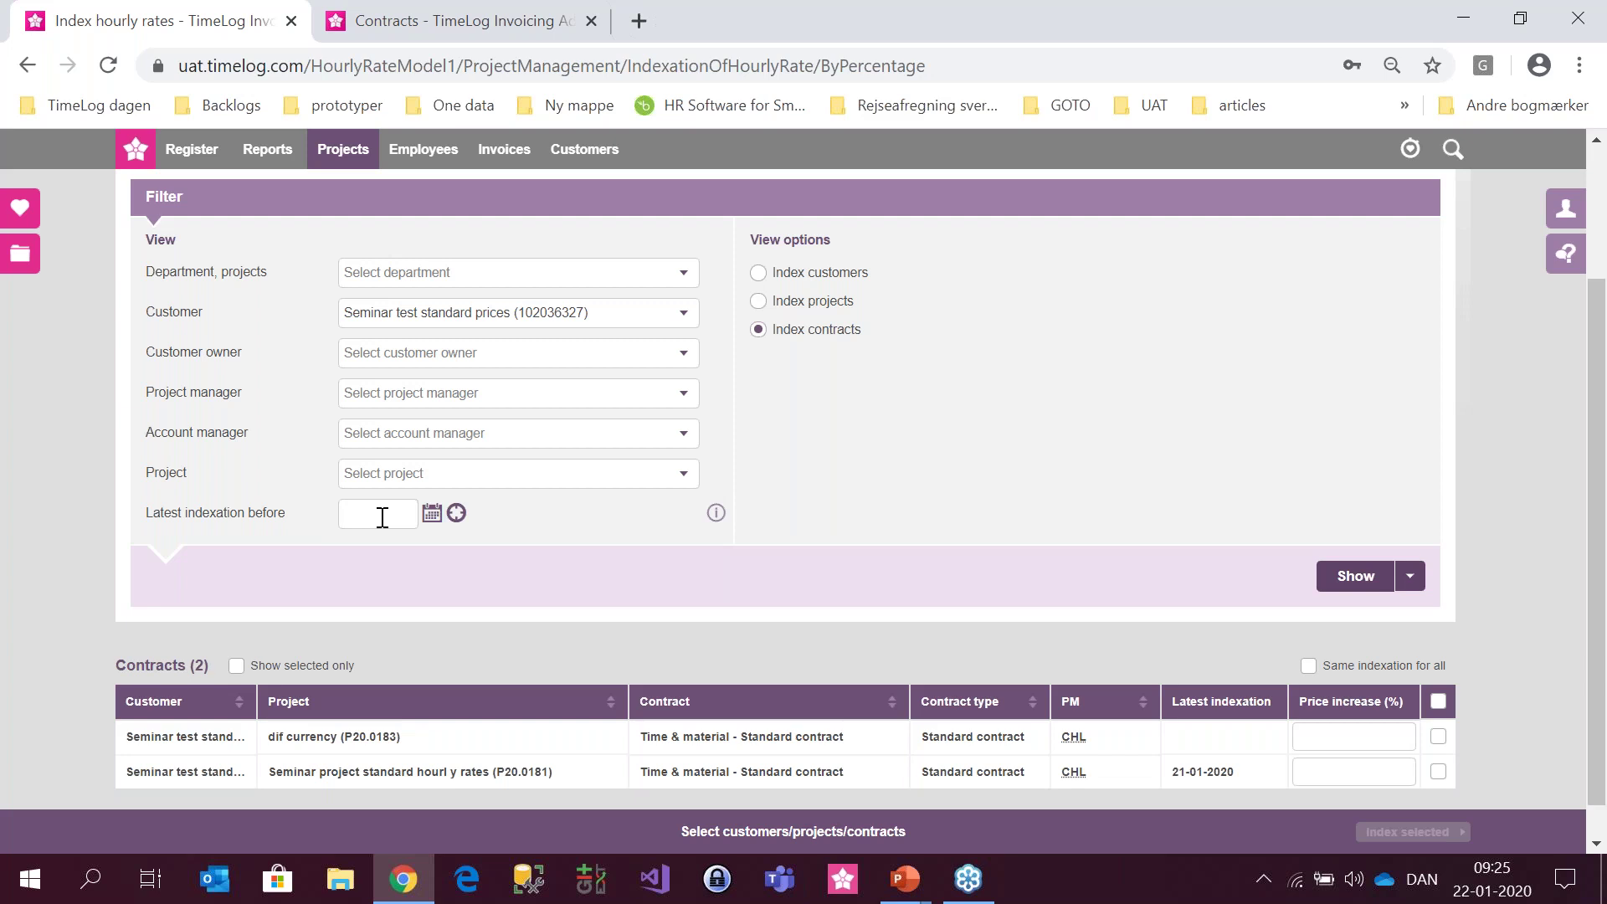
left_click(382, 518)
type("20-01-2020")
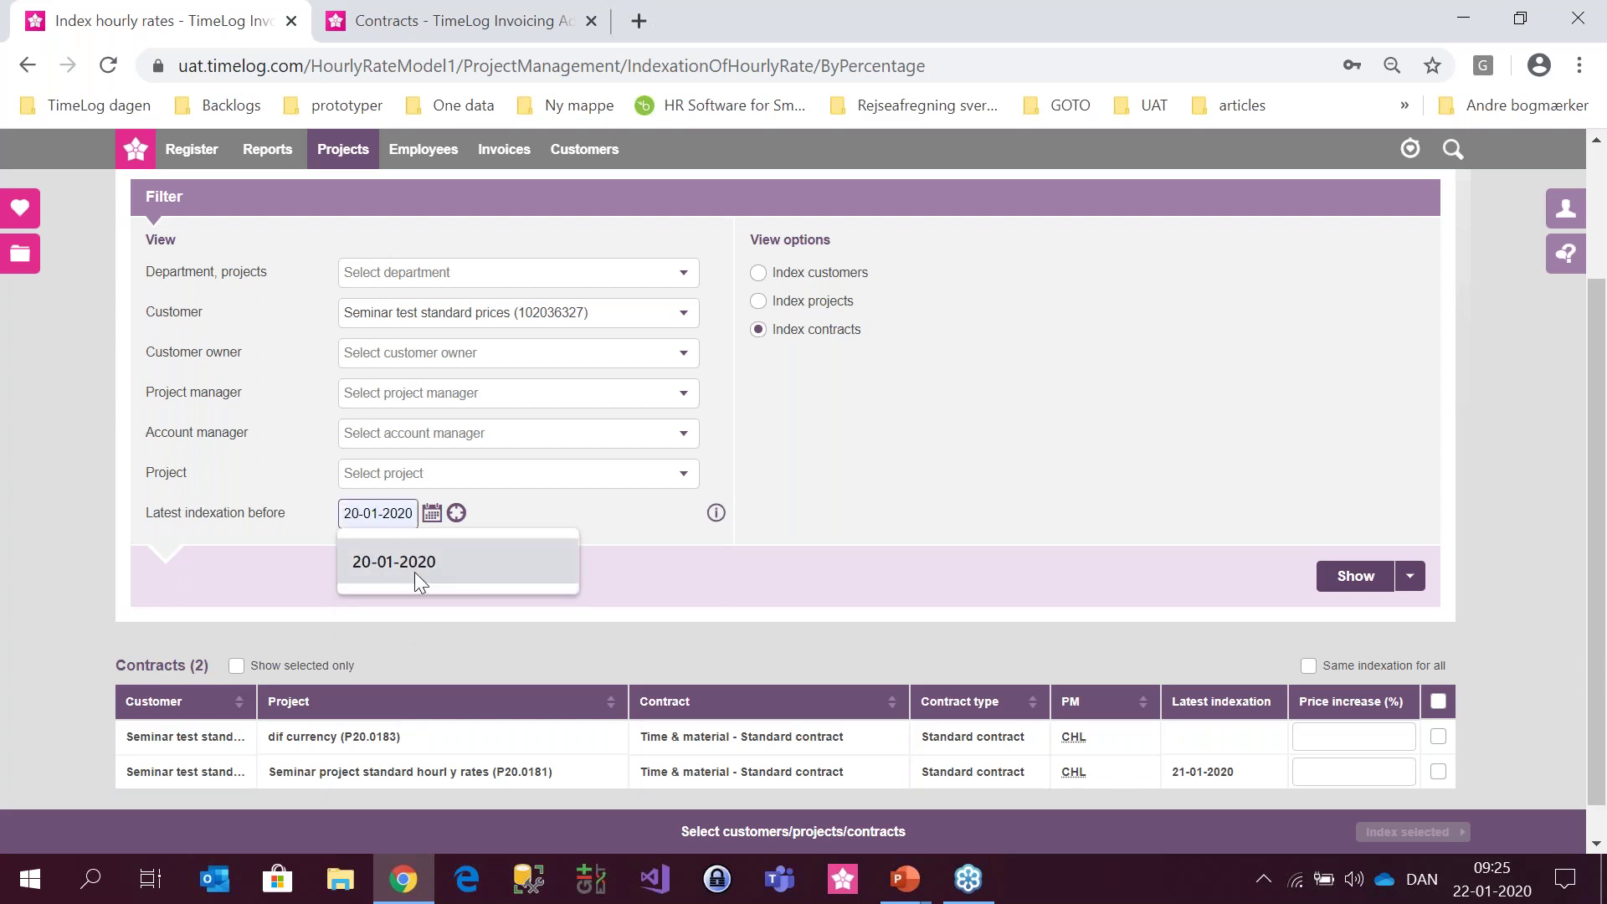
left_click(415, 571)
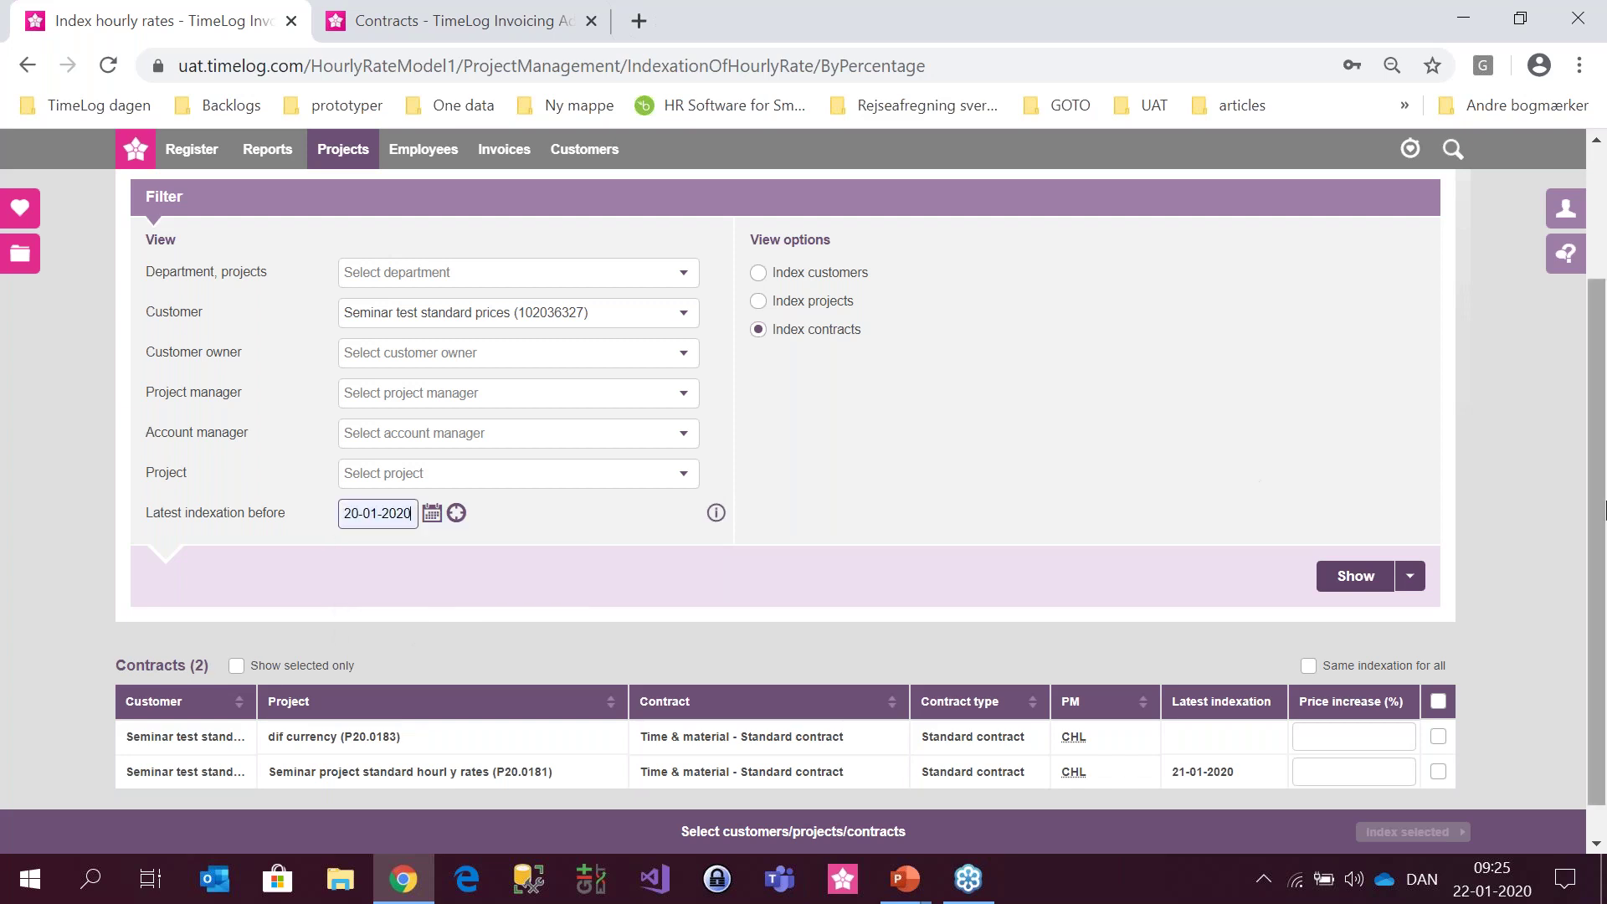
left_click(1352, 581)
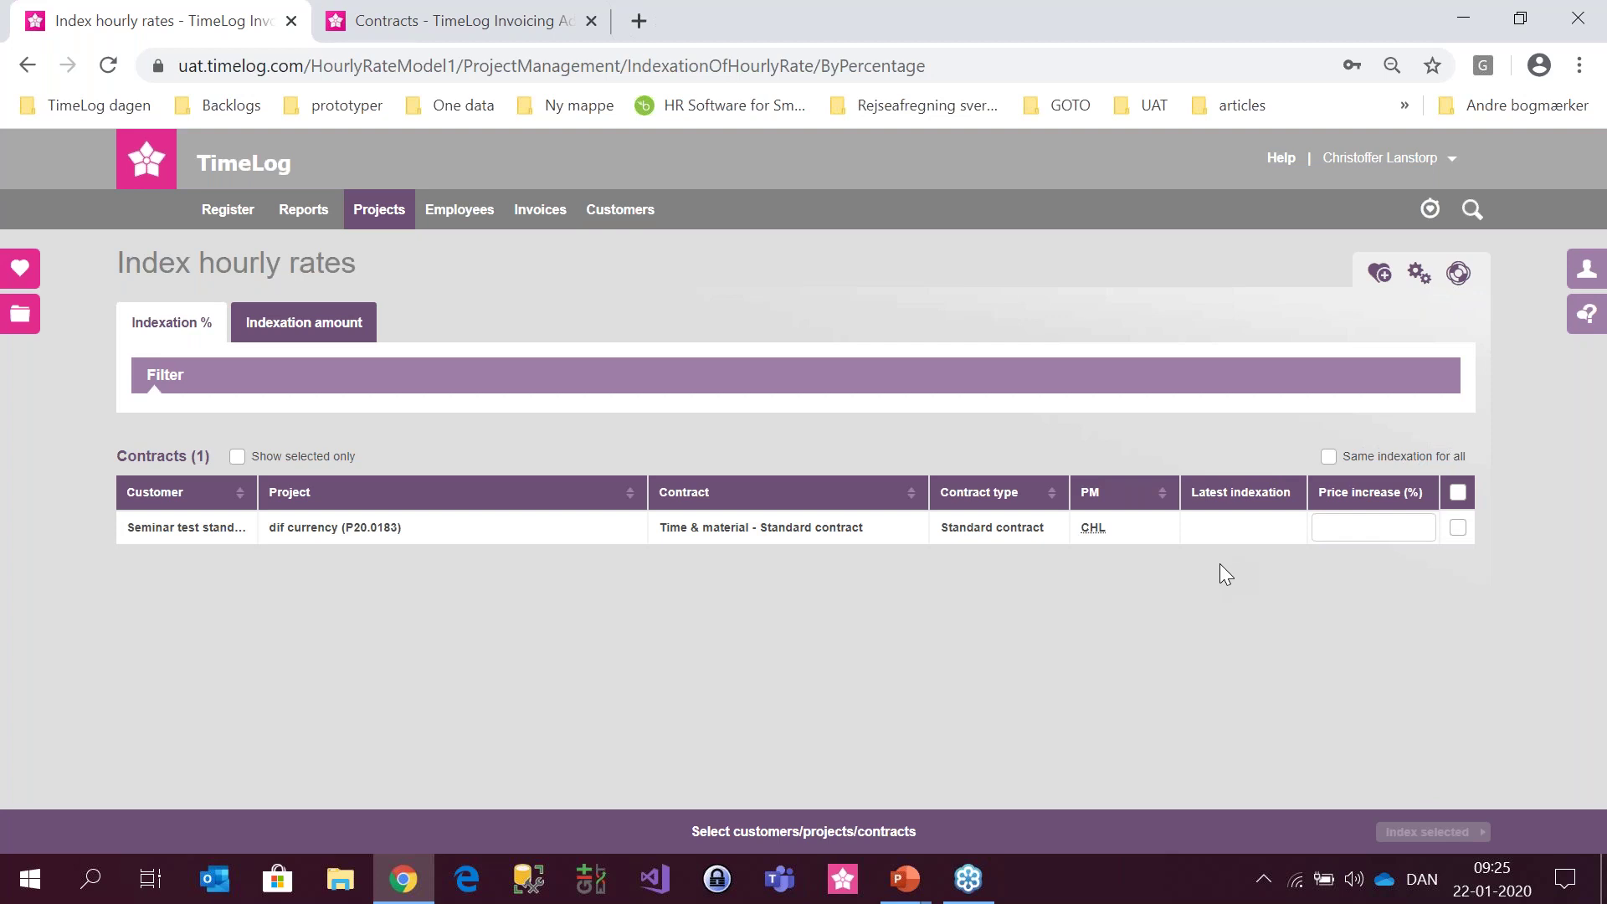
- Reopen the filter of the contract list and examine its criteria and view options
left_click(1056, 403)
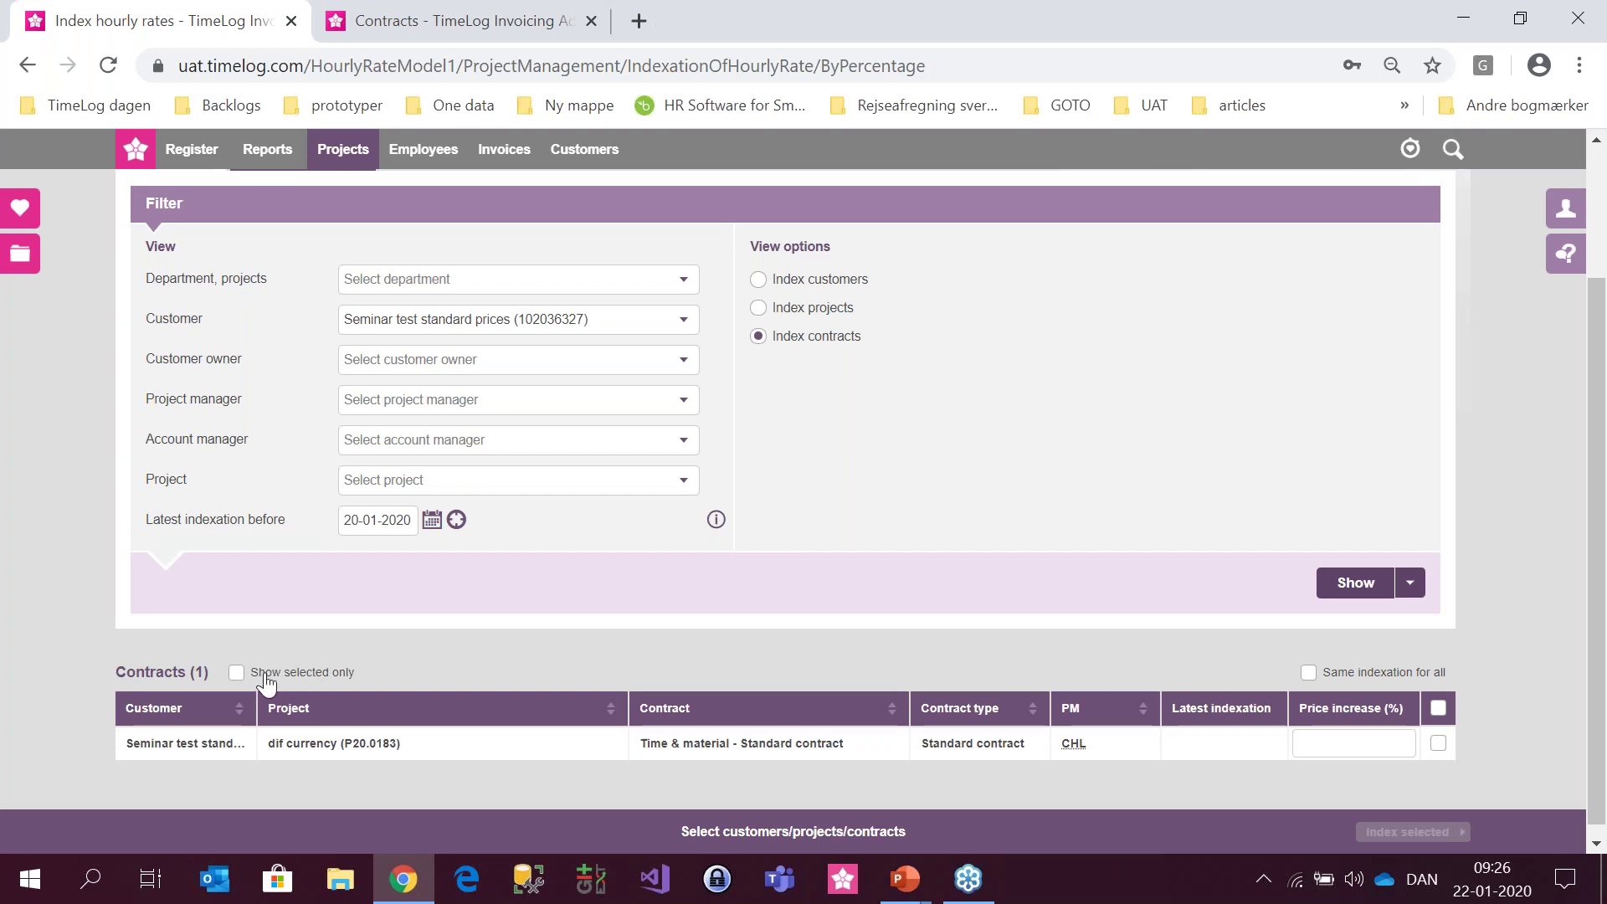
scroll(554, 665, "up", 3)
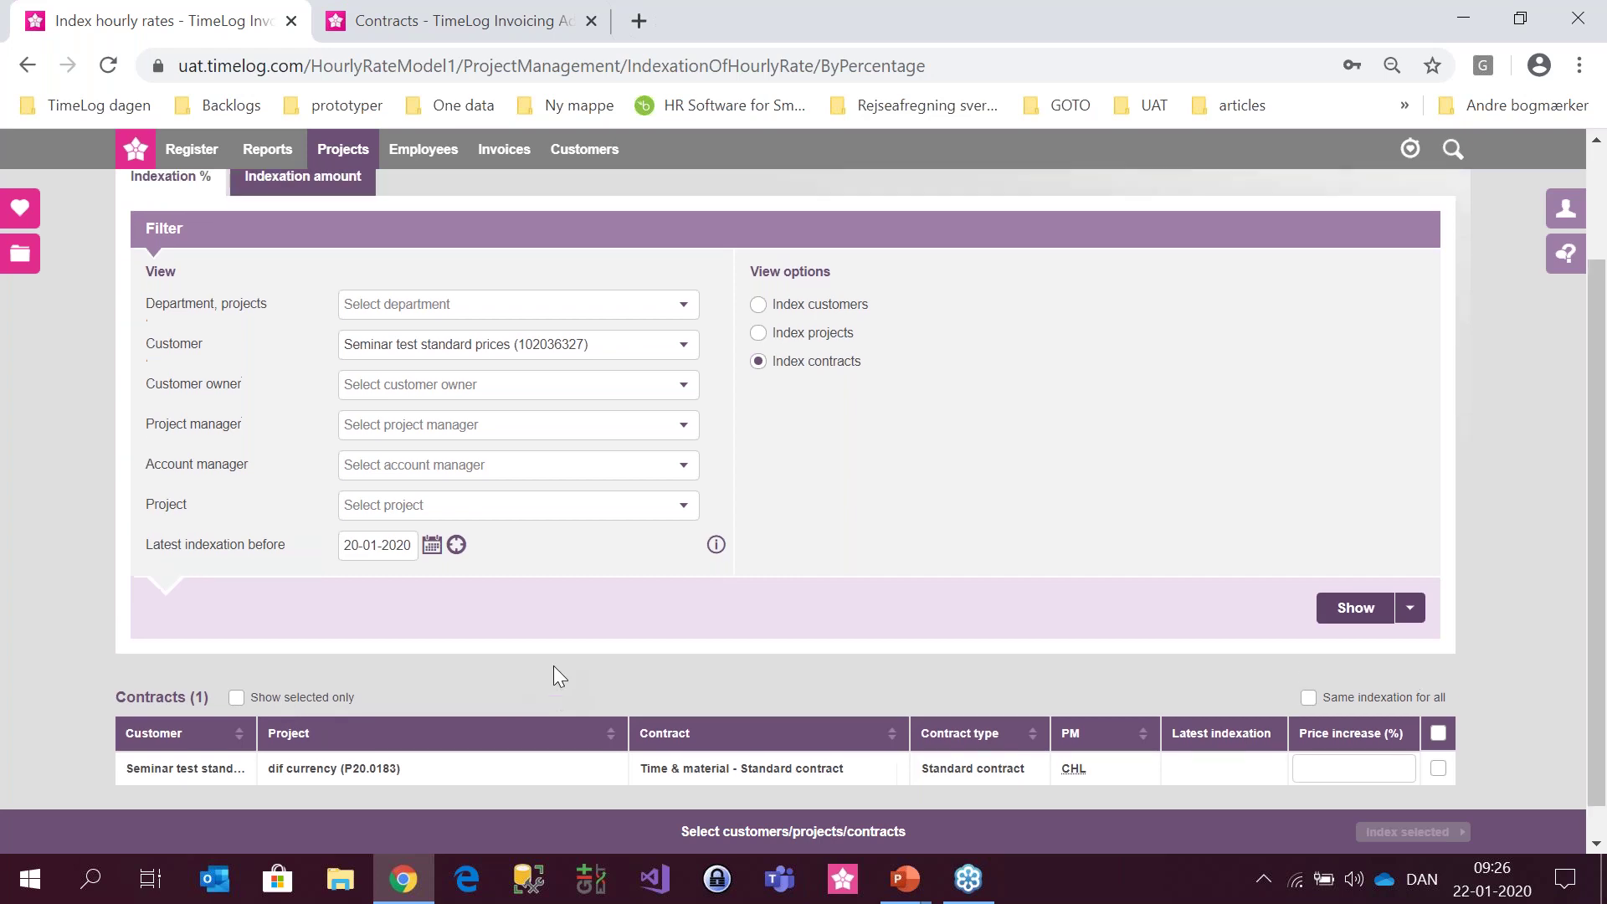
scroll(794, 470, "down", 1)
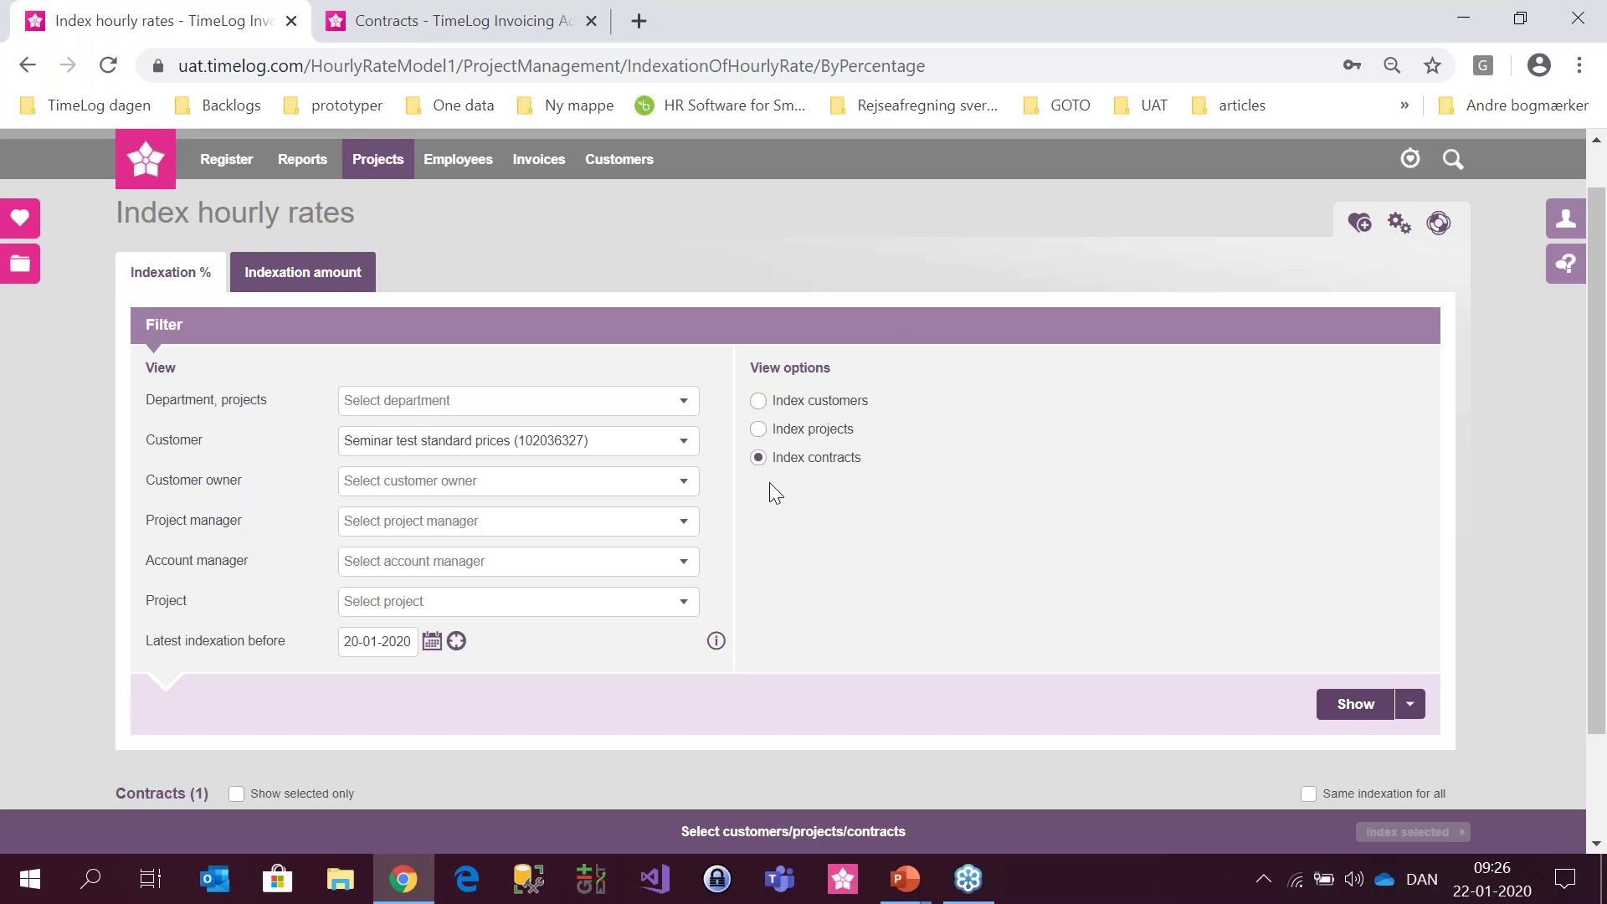
key("alt+Tab")
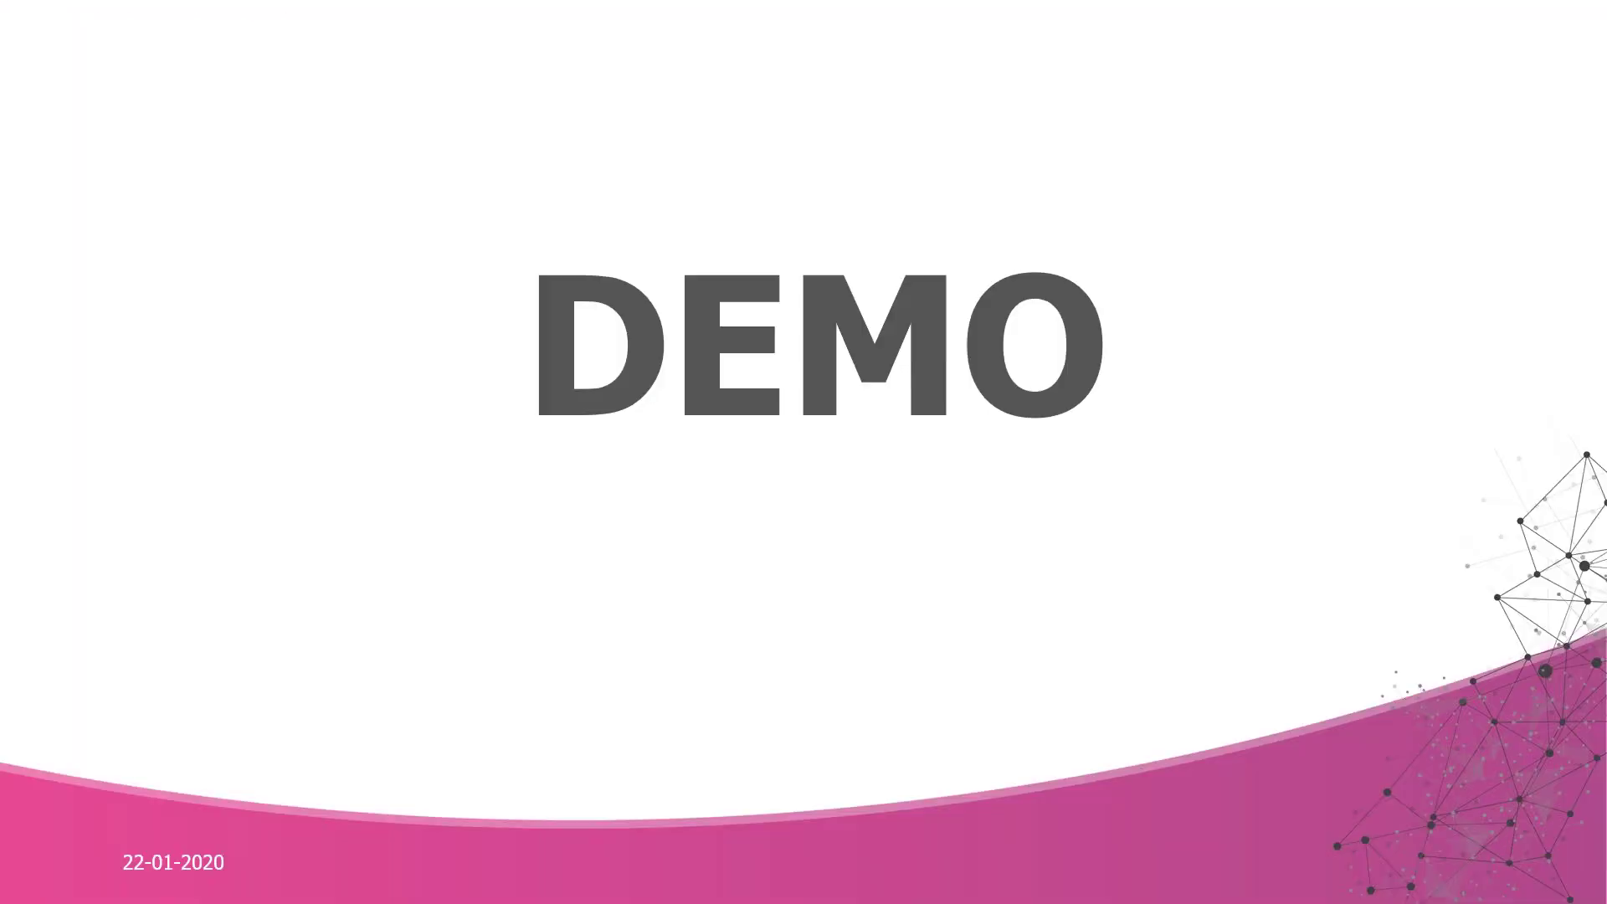
key("Right")
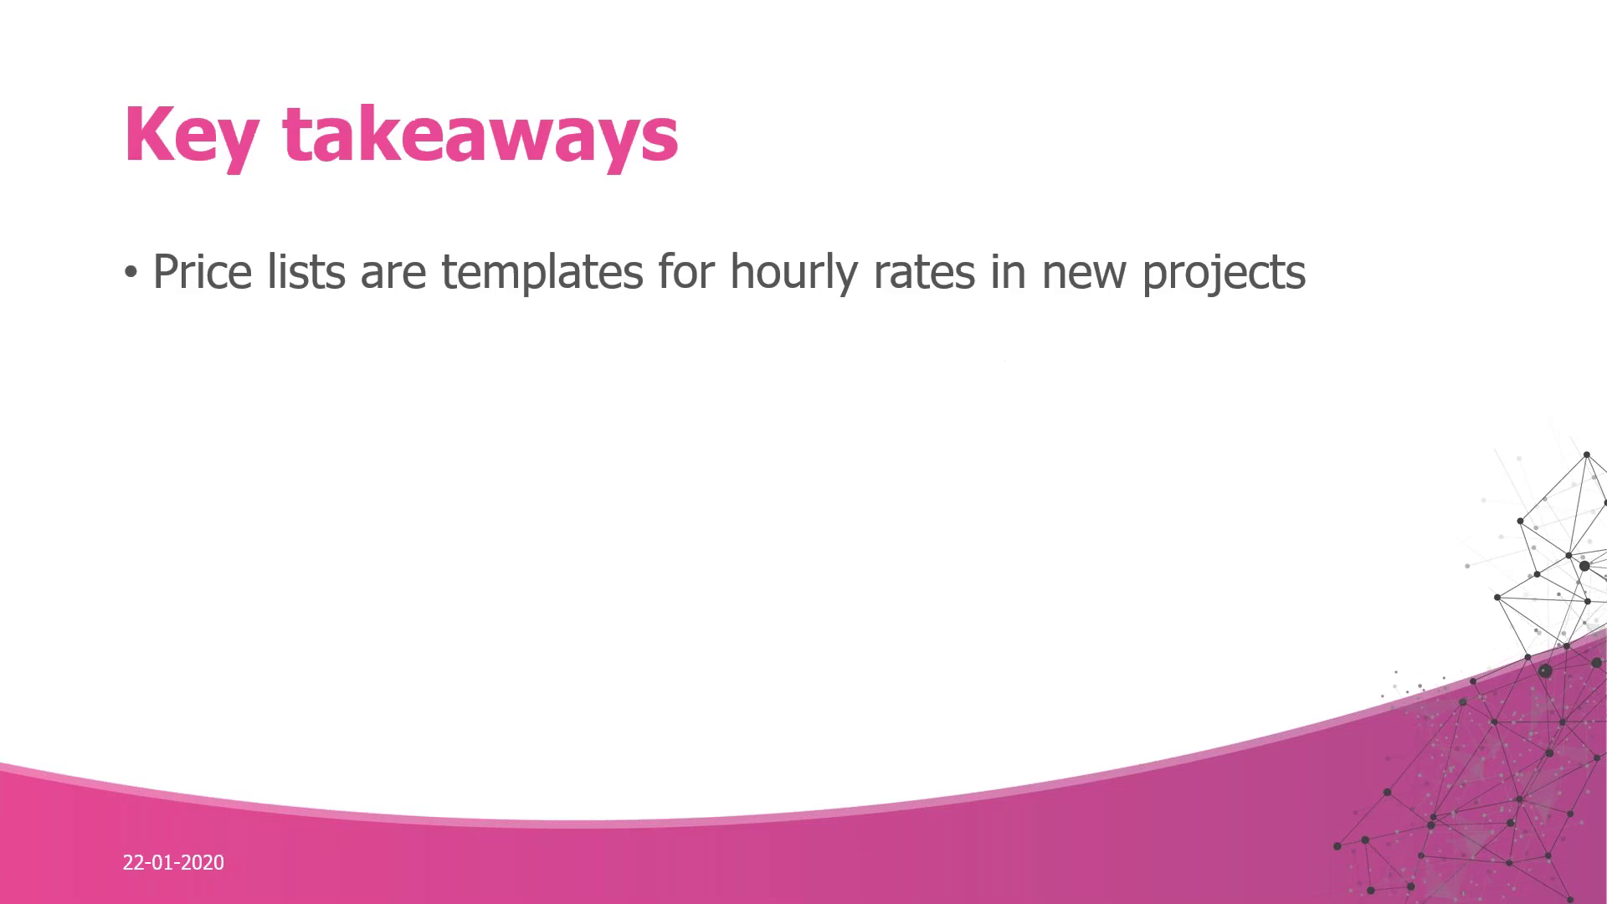
key("Right")
key("Left")
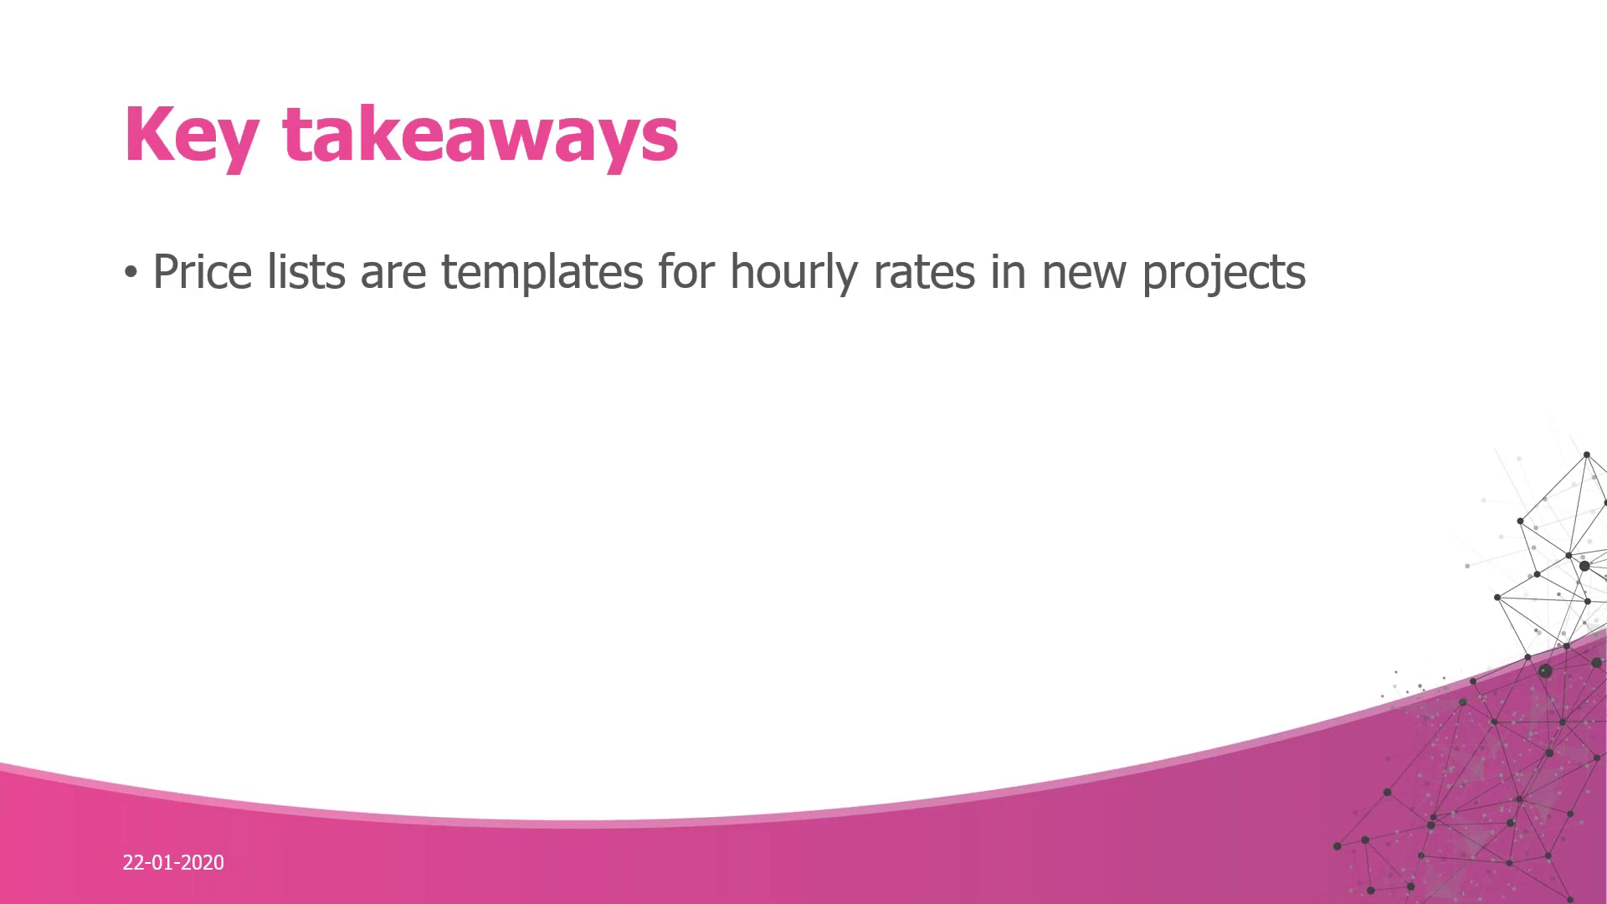
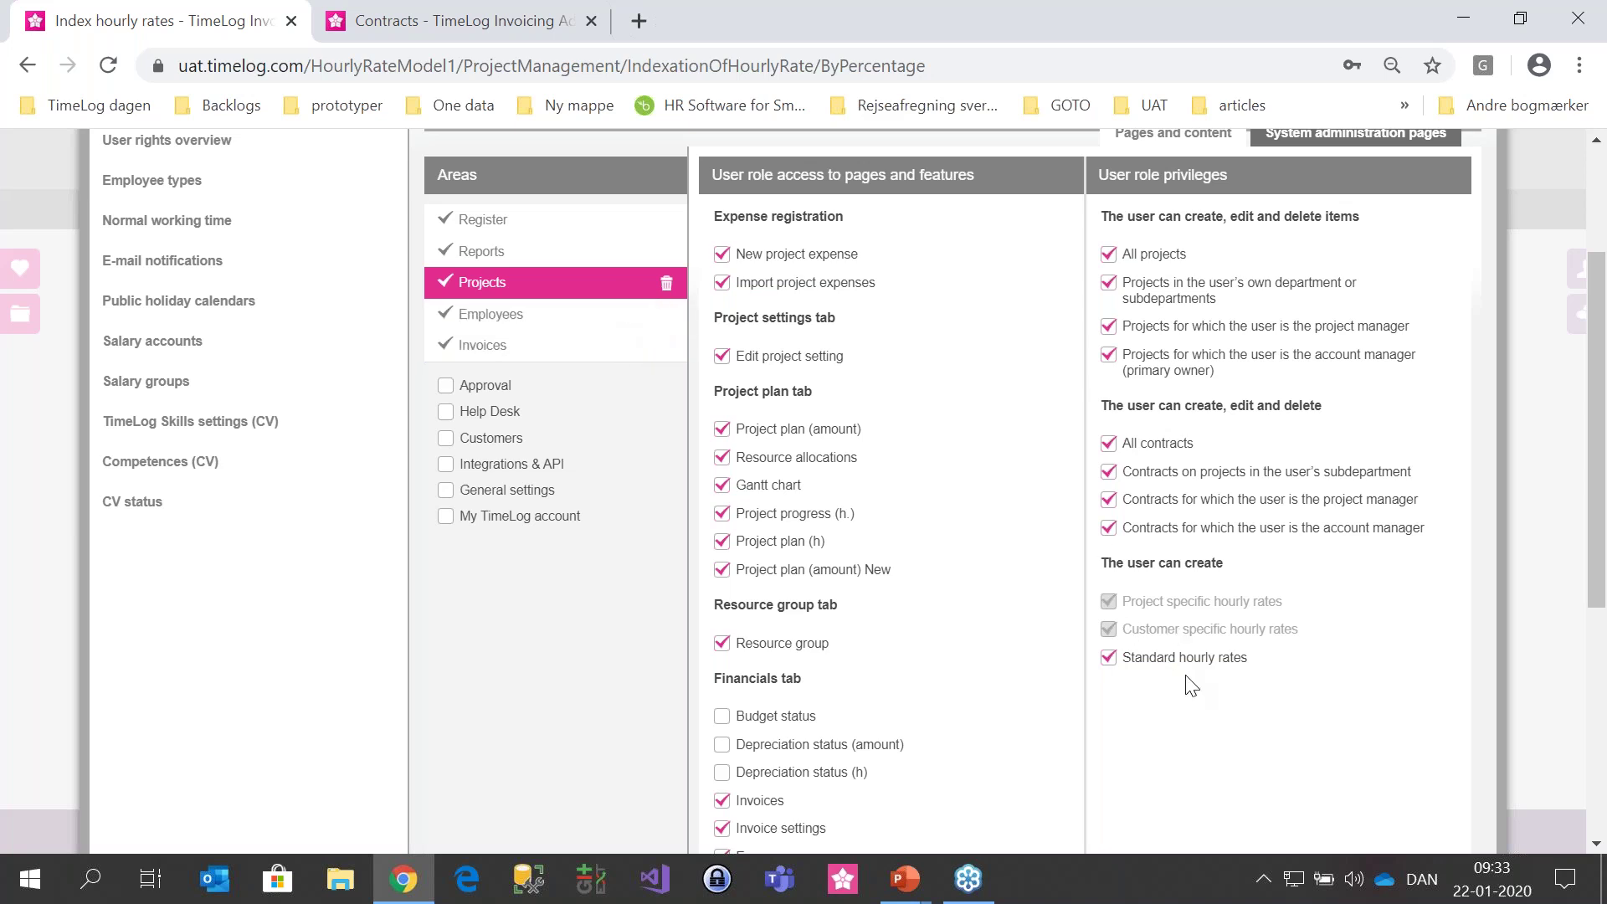
- Clear the user role's privileges to create standard, customer specific and project specific hourly rates, and close the role settings without saving
right_click(1169, 669)
left_click(1109, 657)
left_click(1109, 630)
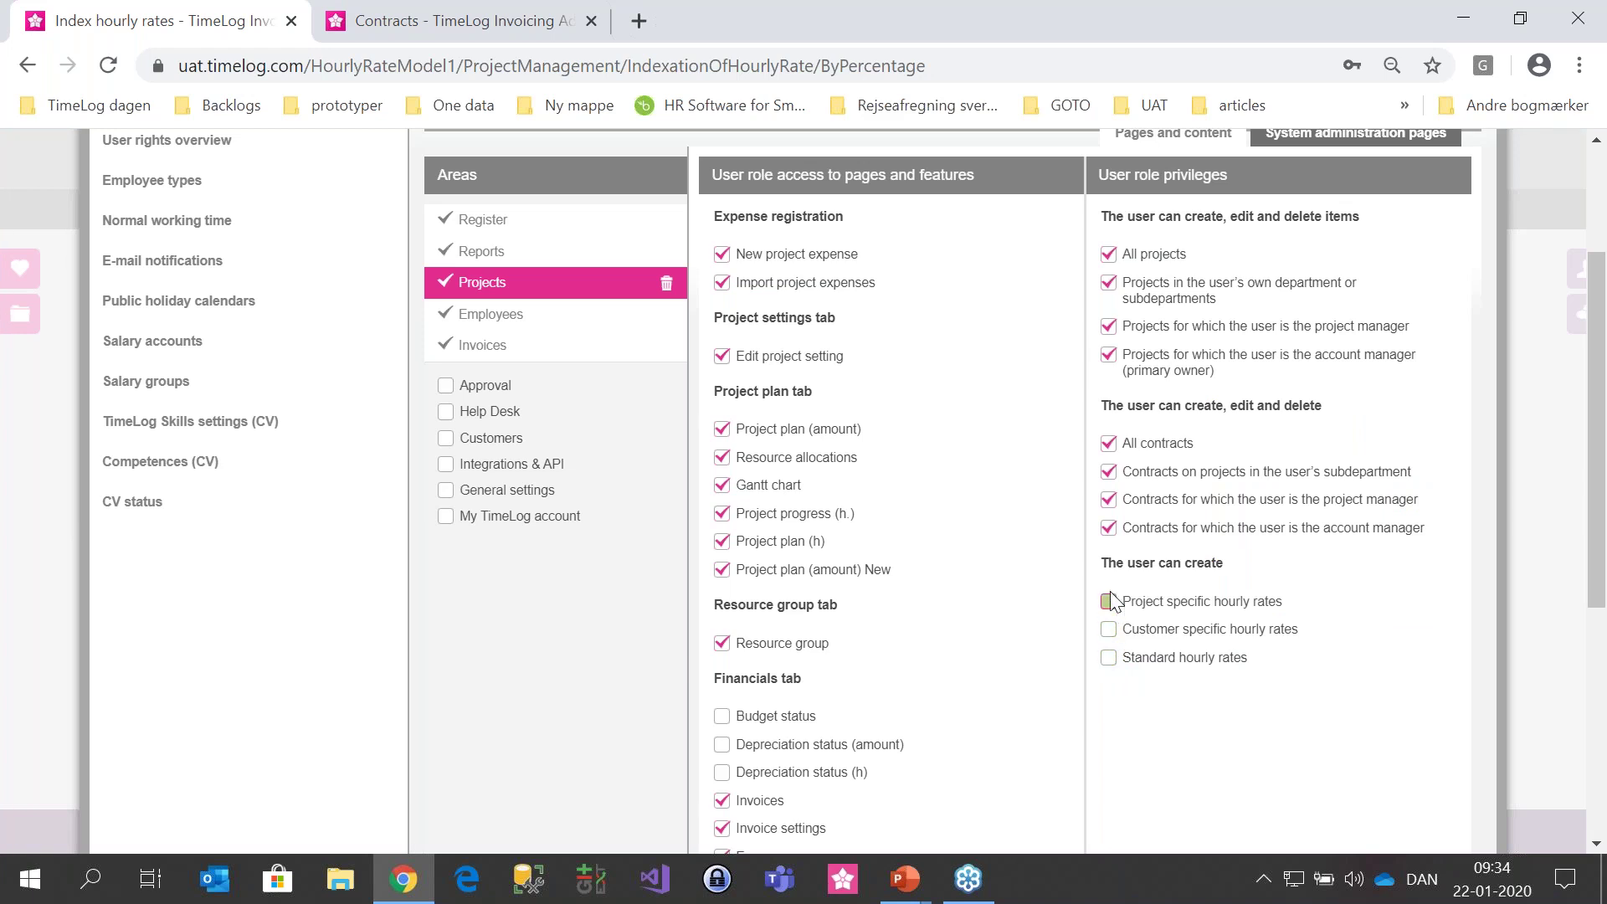
left_click(1109, 602)
left_click(49, 388)
- Reload the Index hourly rates page and set the filter's latest indexation before date to 20-01-2020
mouse_move(372, 213)
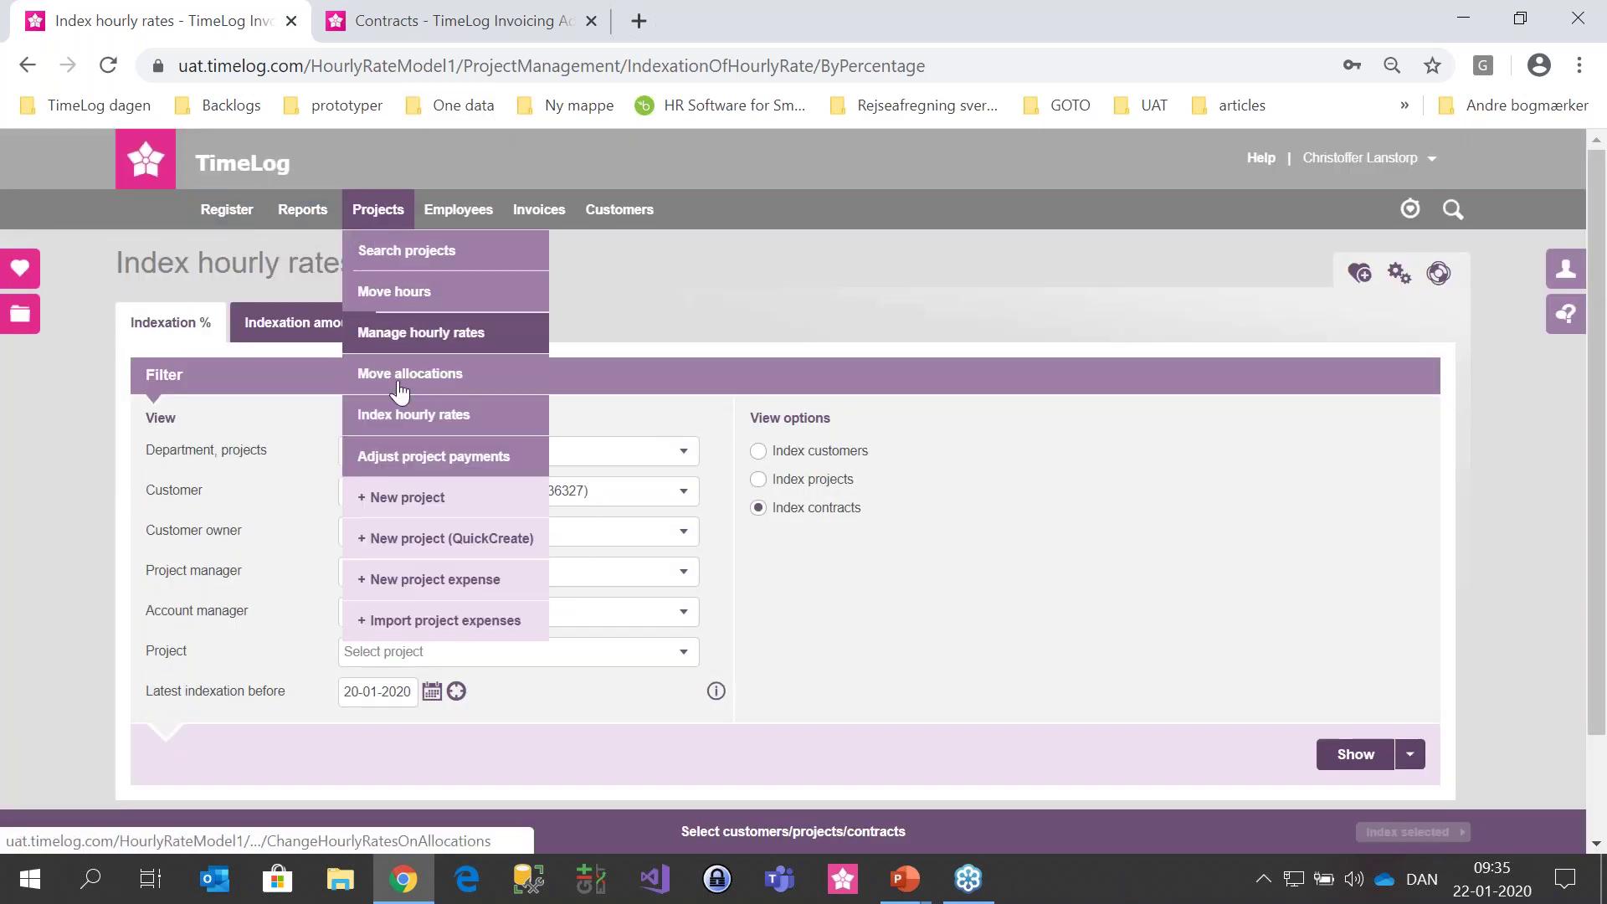
left_click(418, 416)
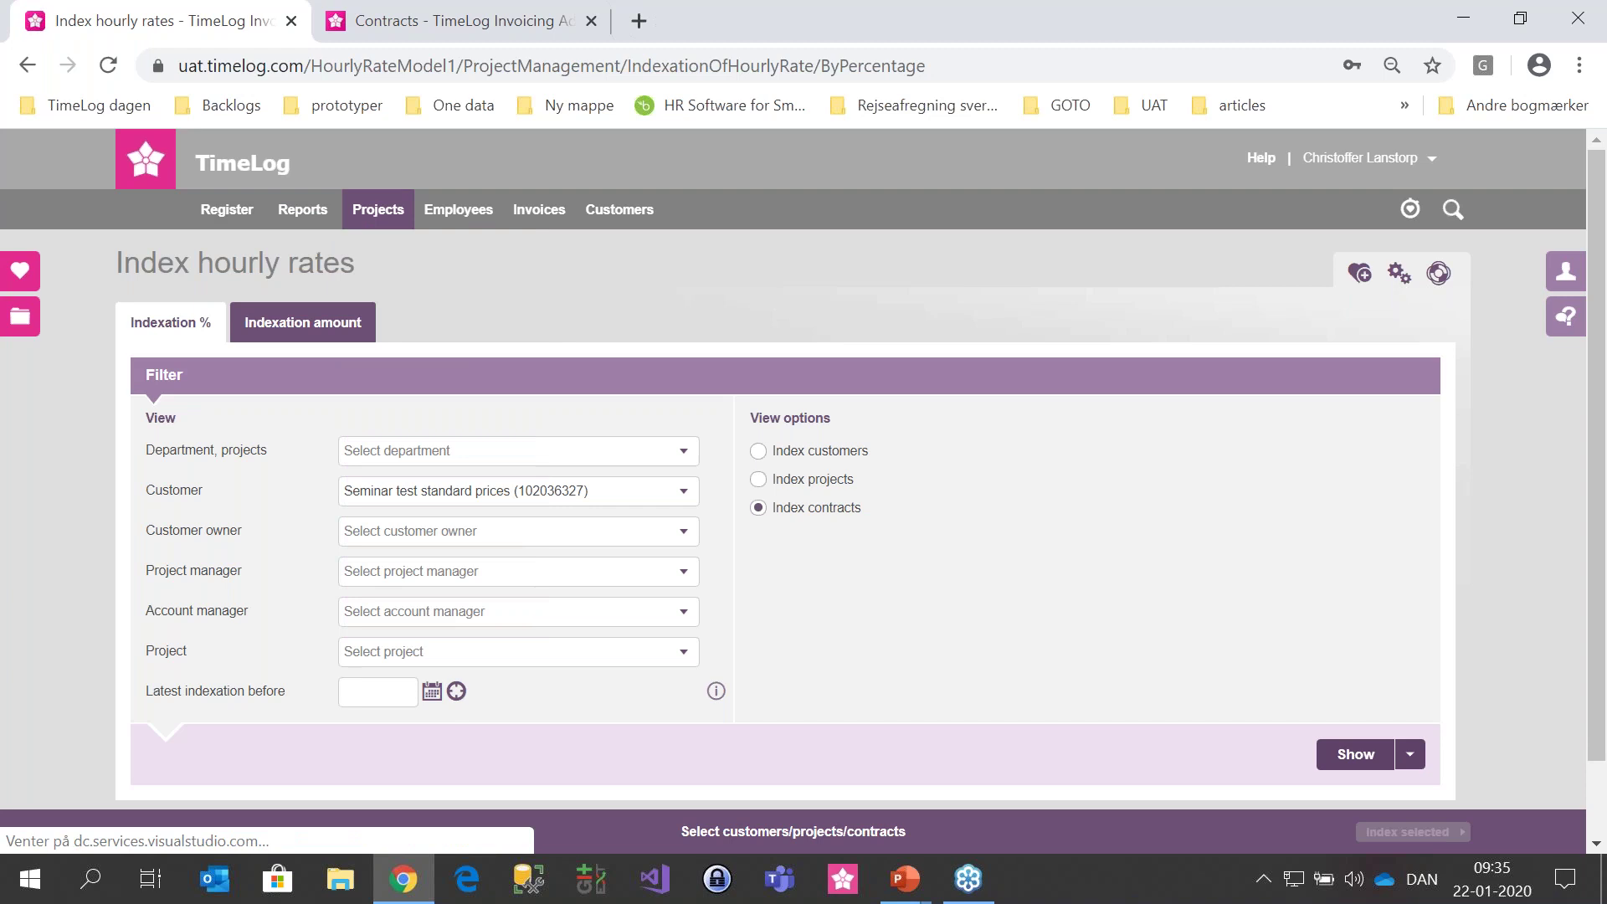
scroll(991, 566, "down", 1)
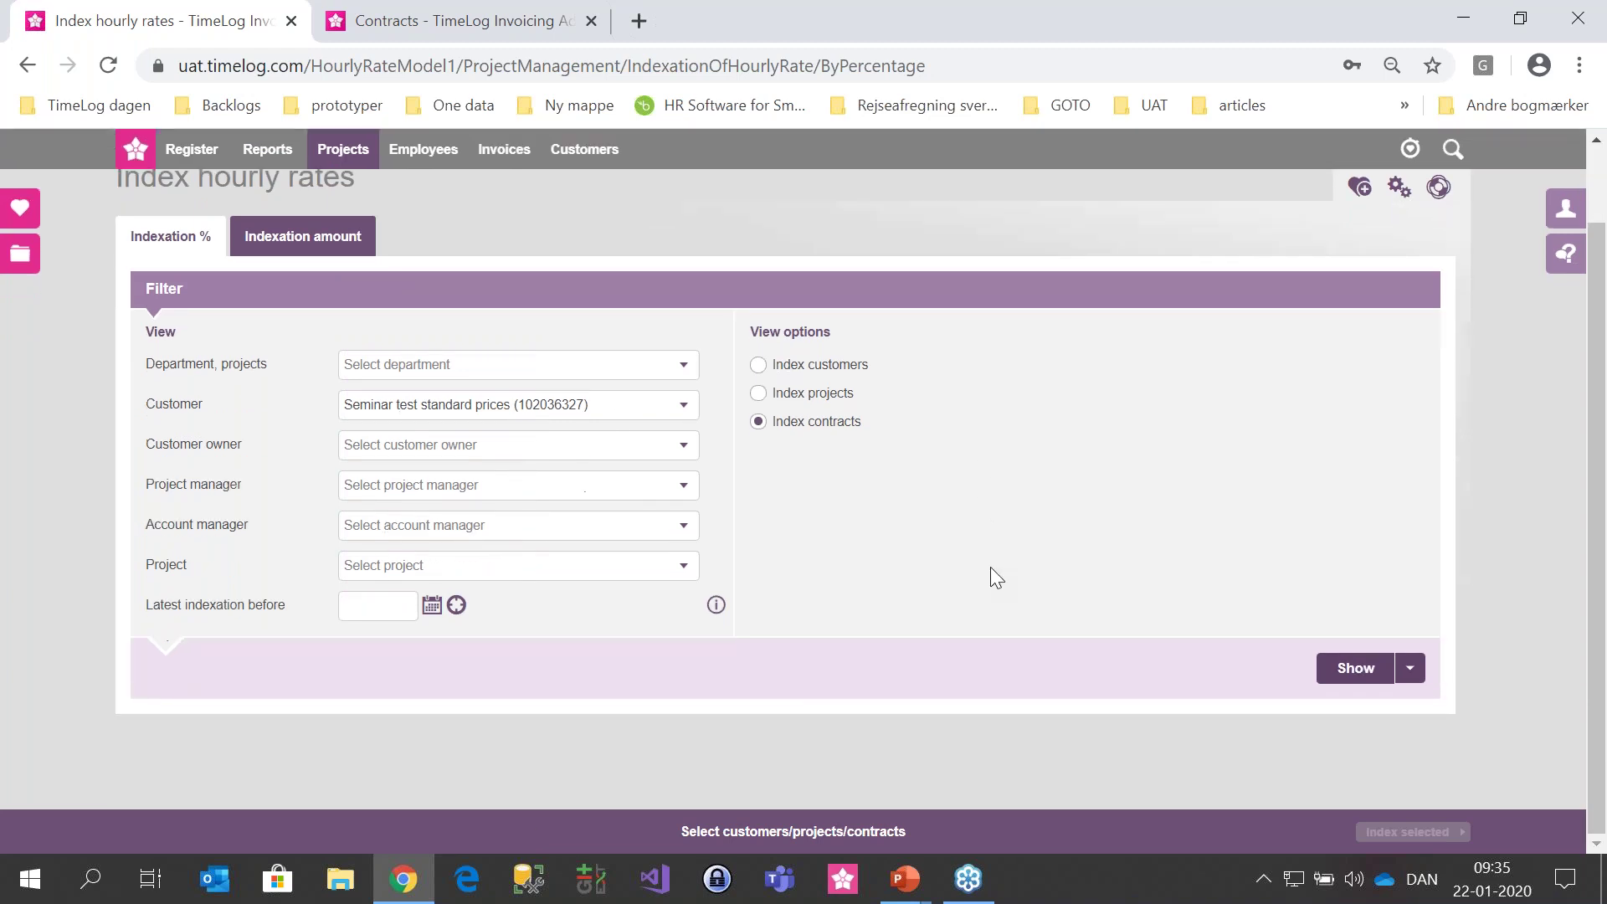
left_click(393, 618)
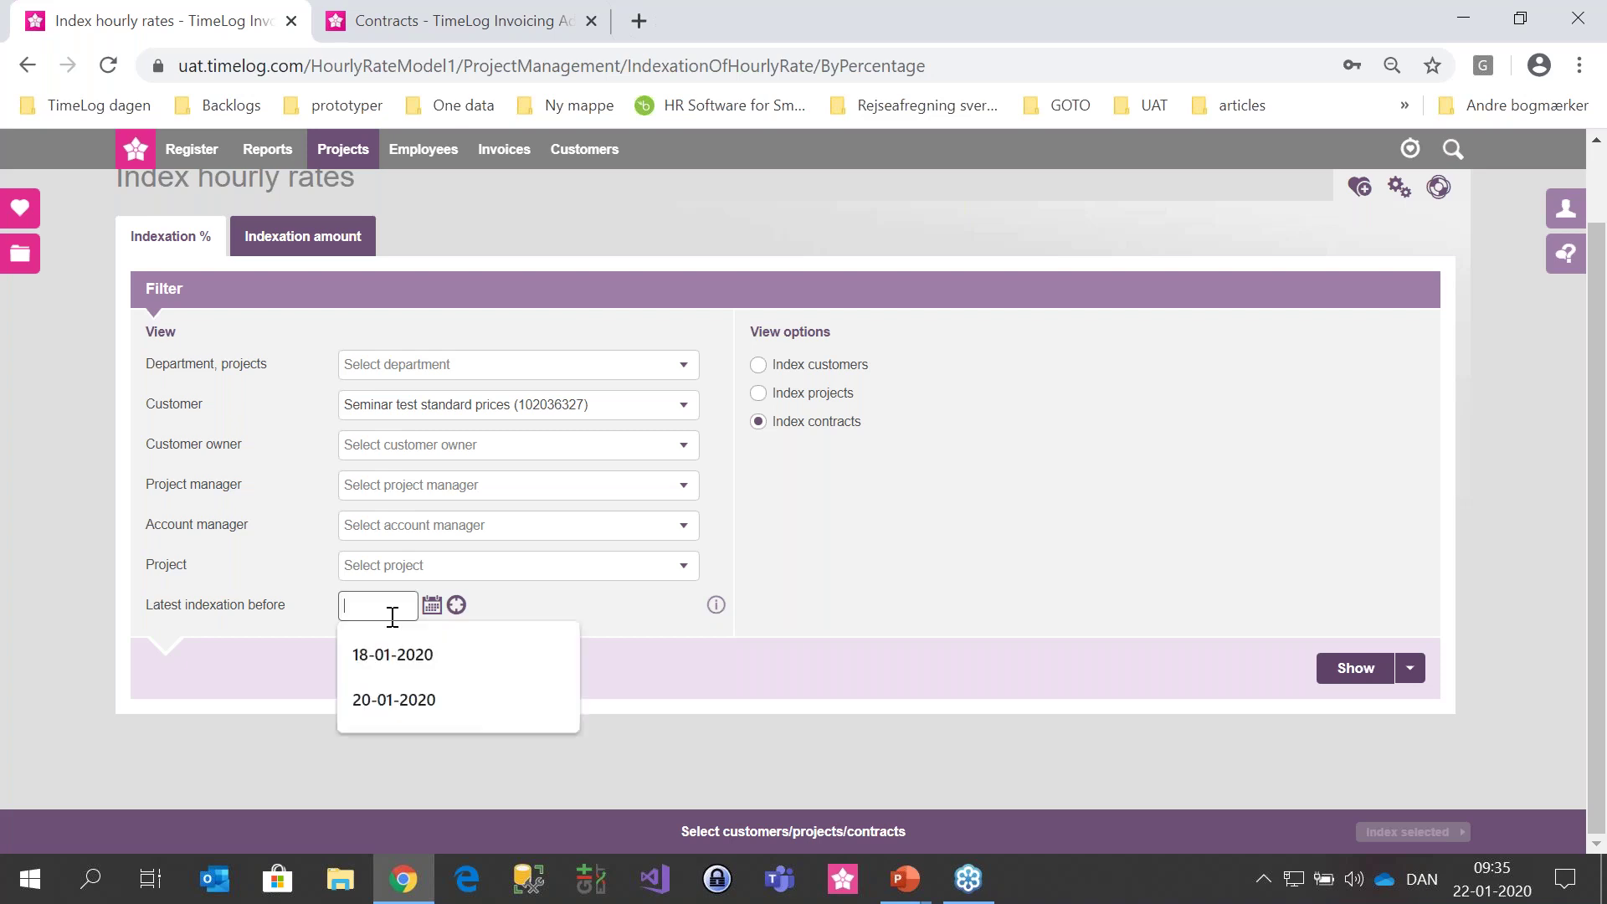
left_click(402, 687)
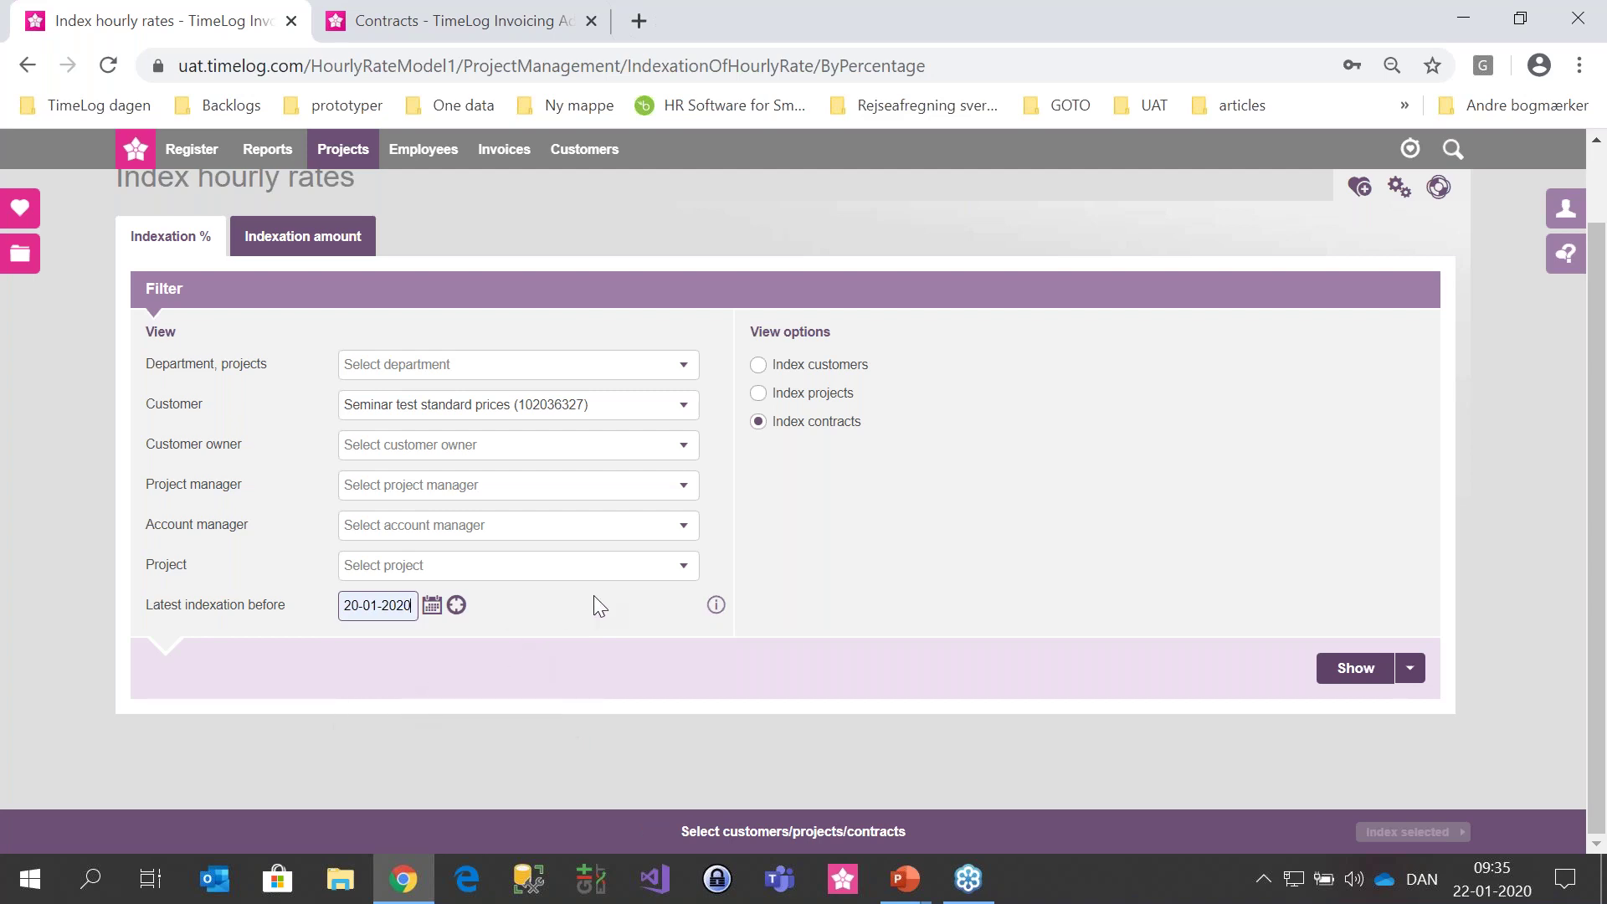
left_click(581, 626)
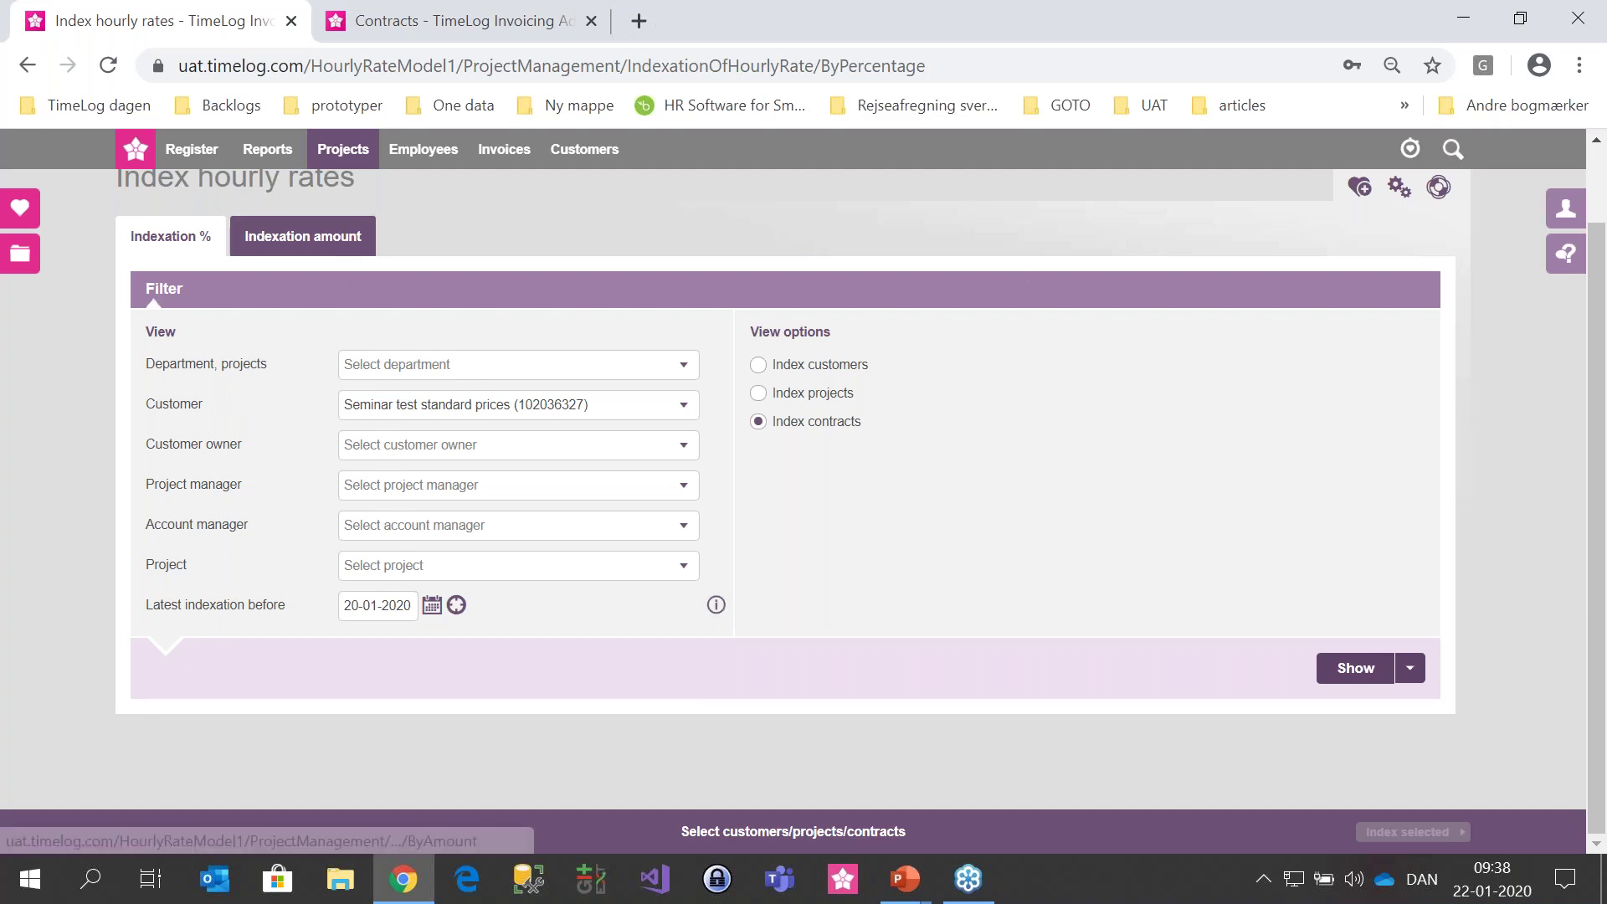
- Open the hourly rates settings in the Finance section of the system administration
scroll(303, 236, "up", 1)
left_click(1360, 158)
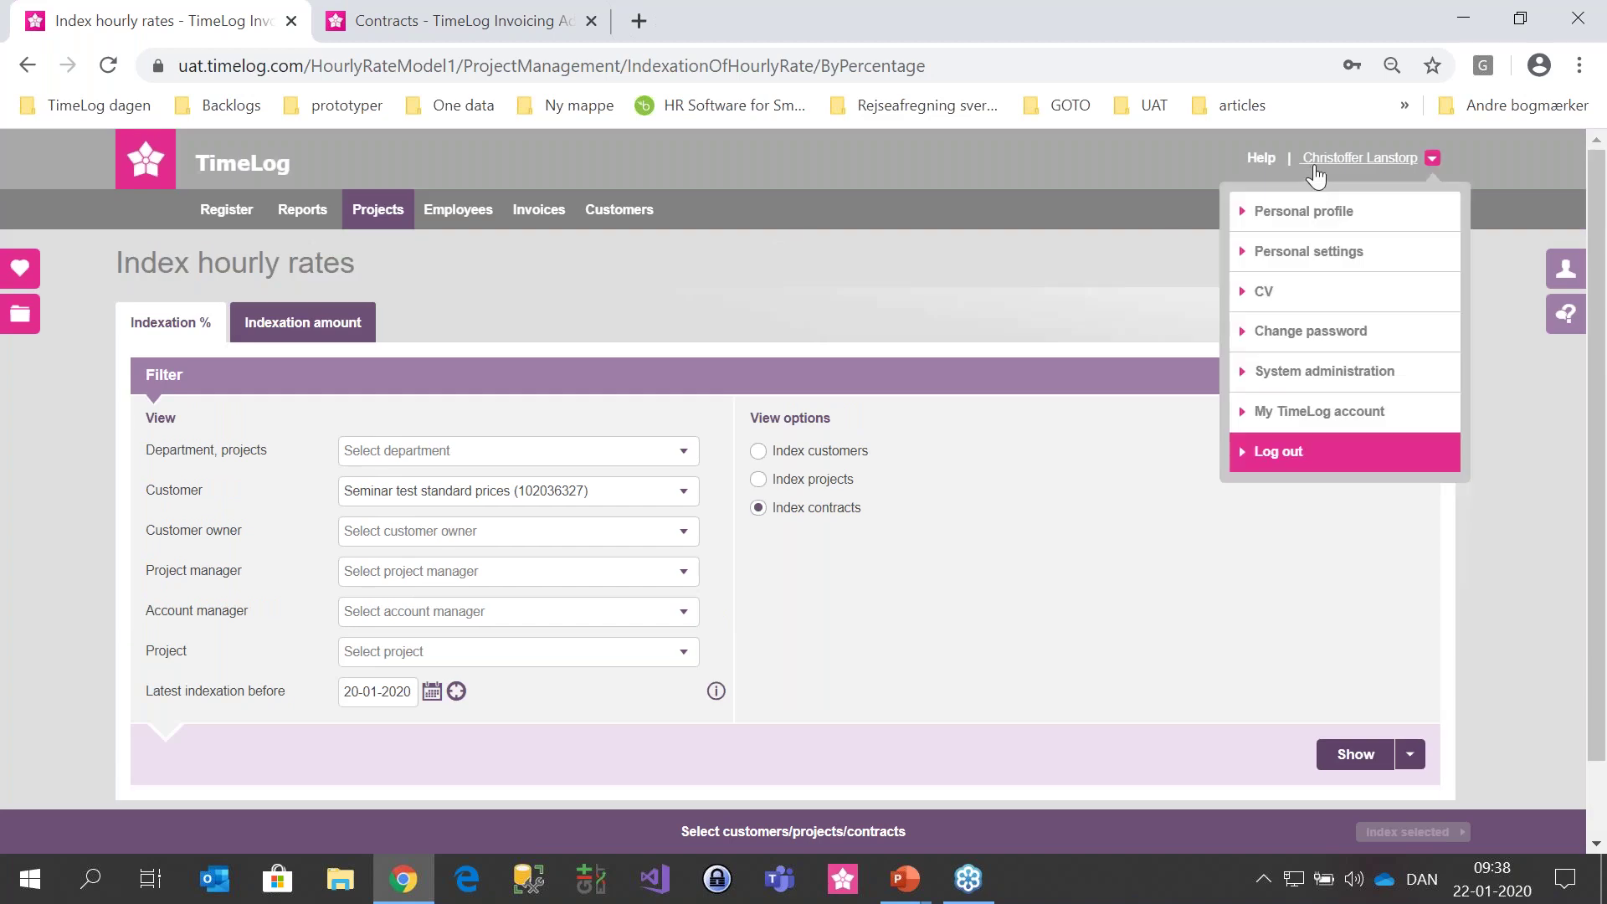
left_click(1313, 378)
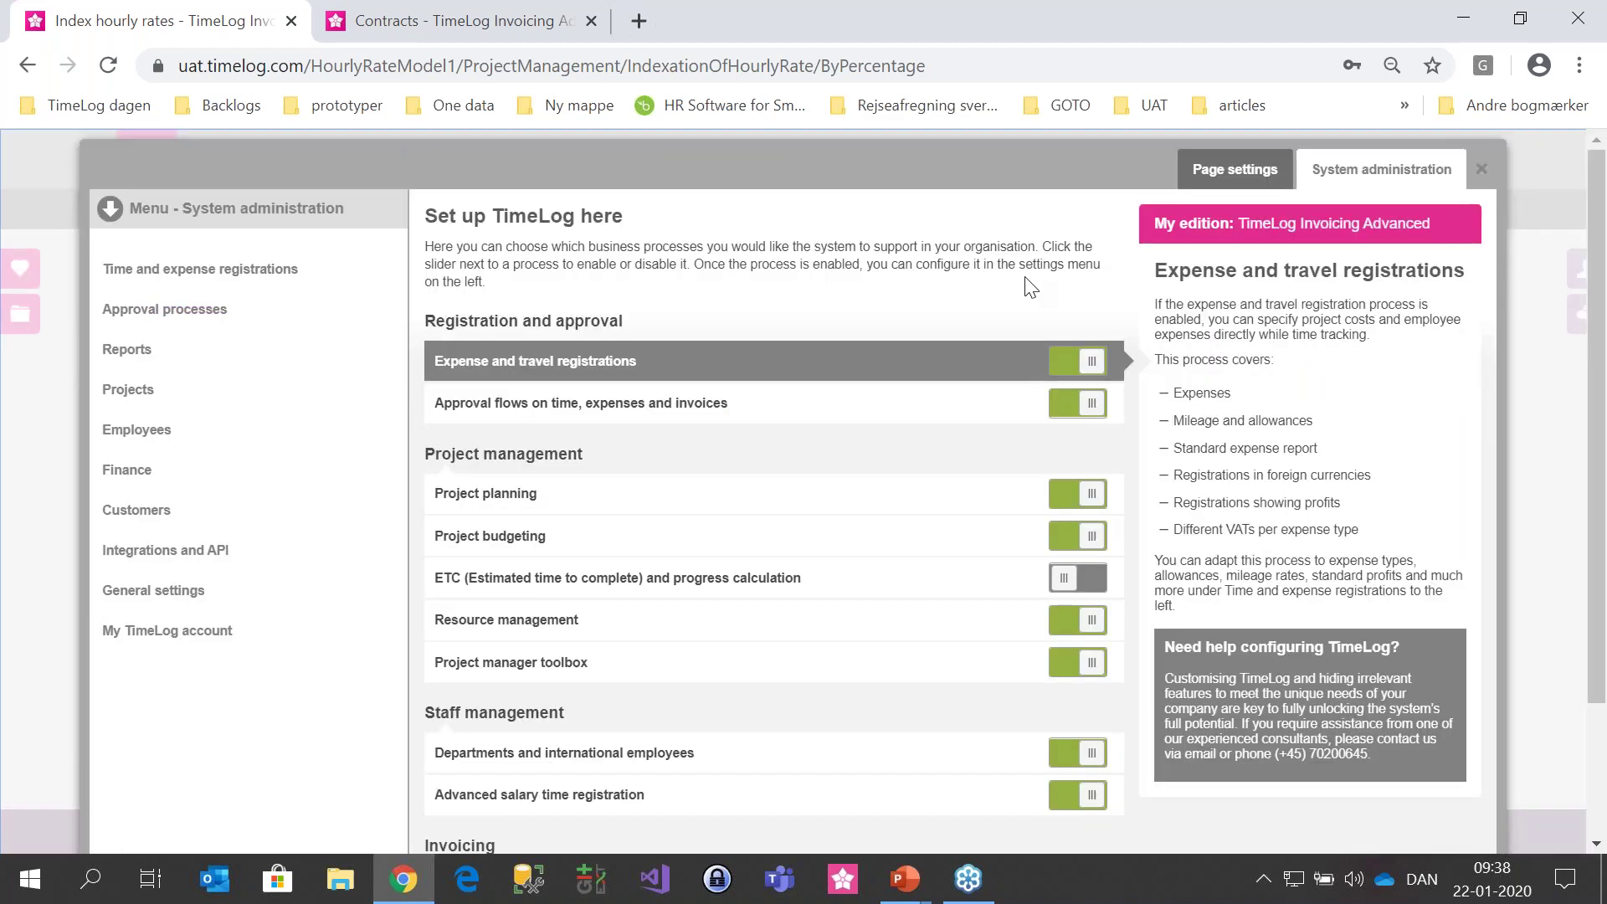
left_click(193, 470)
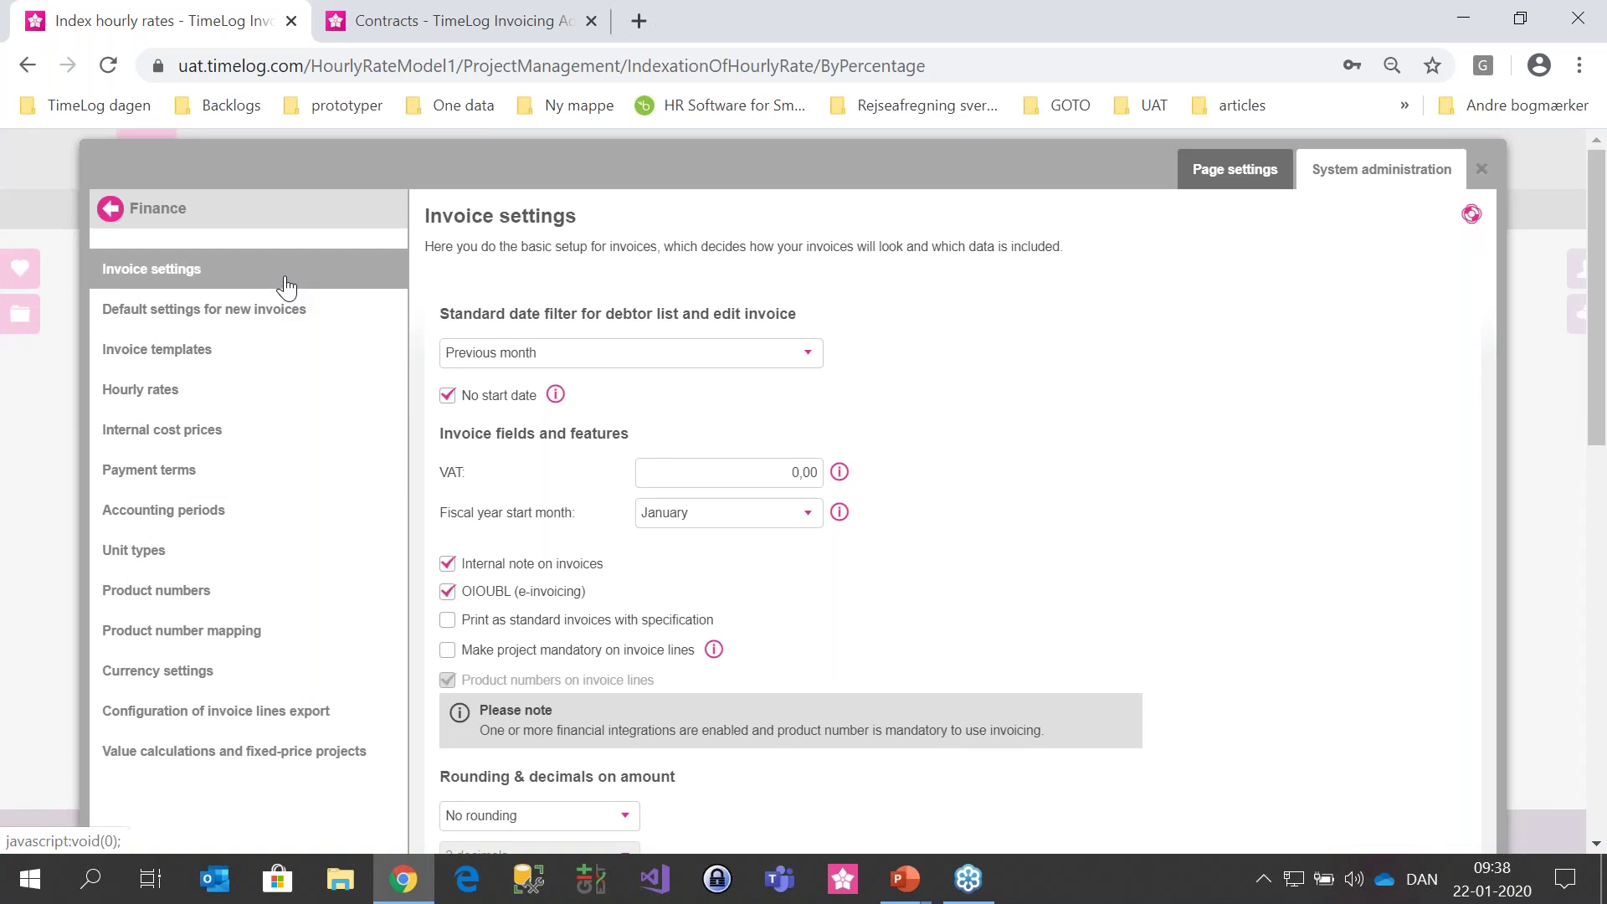
left_click(368, 392)
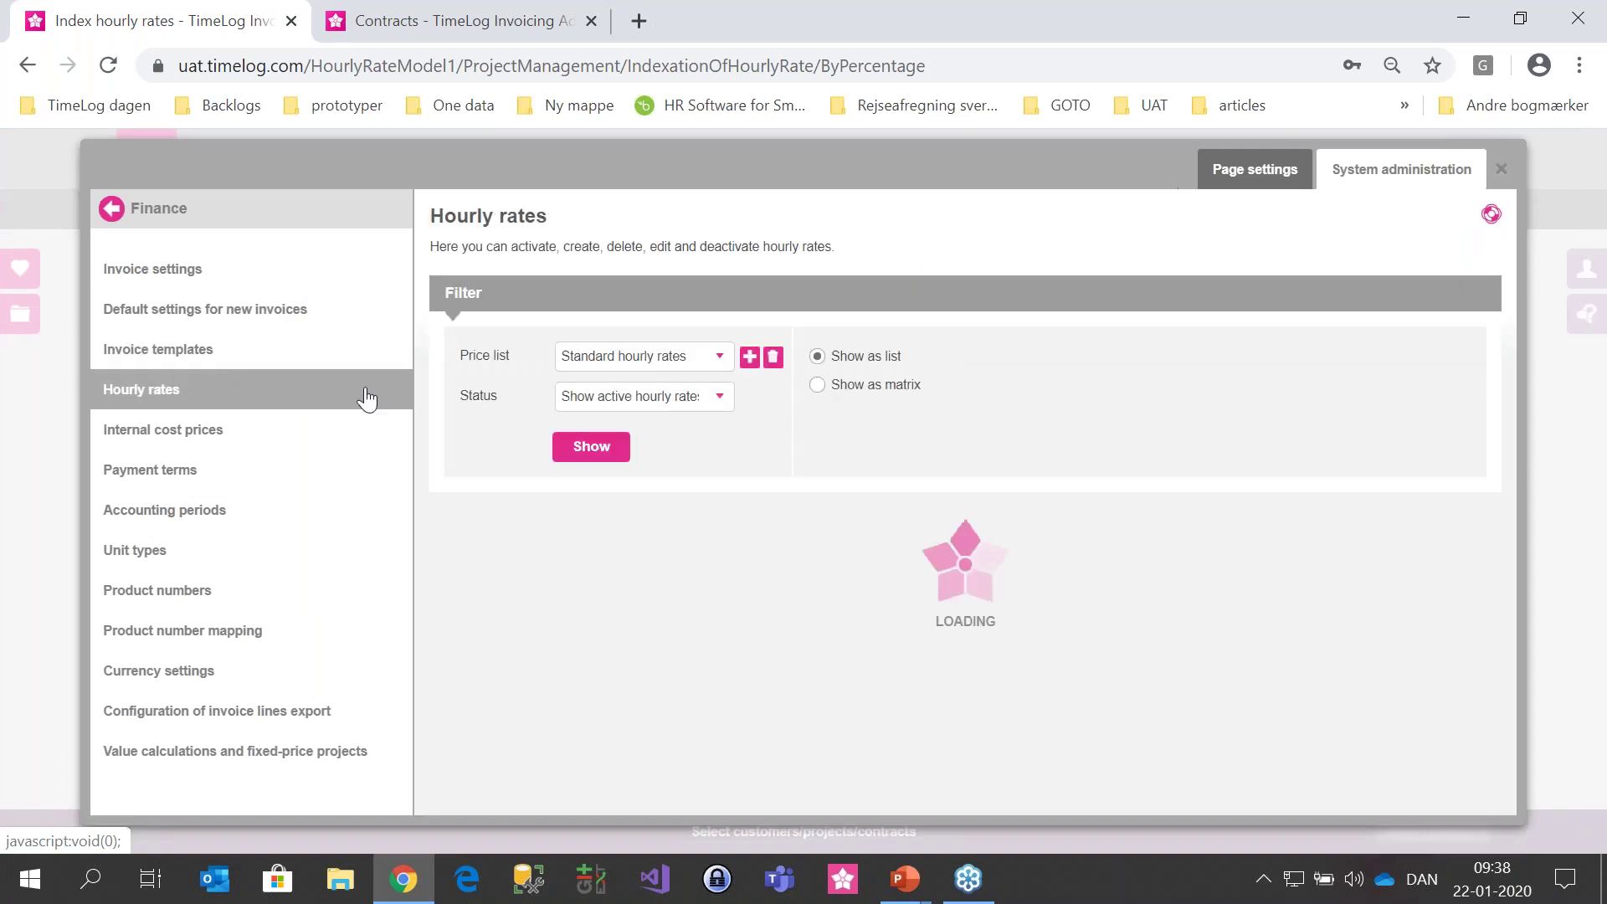
- Expand the price groups of all standard hourly rates and switch the overview to a matrix
scroll(655, 590, "down", 2)
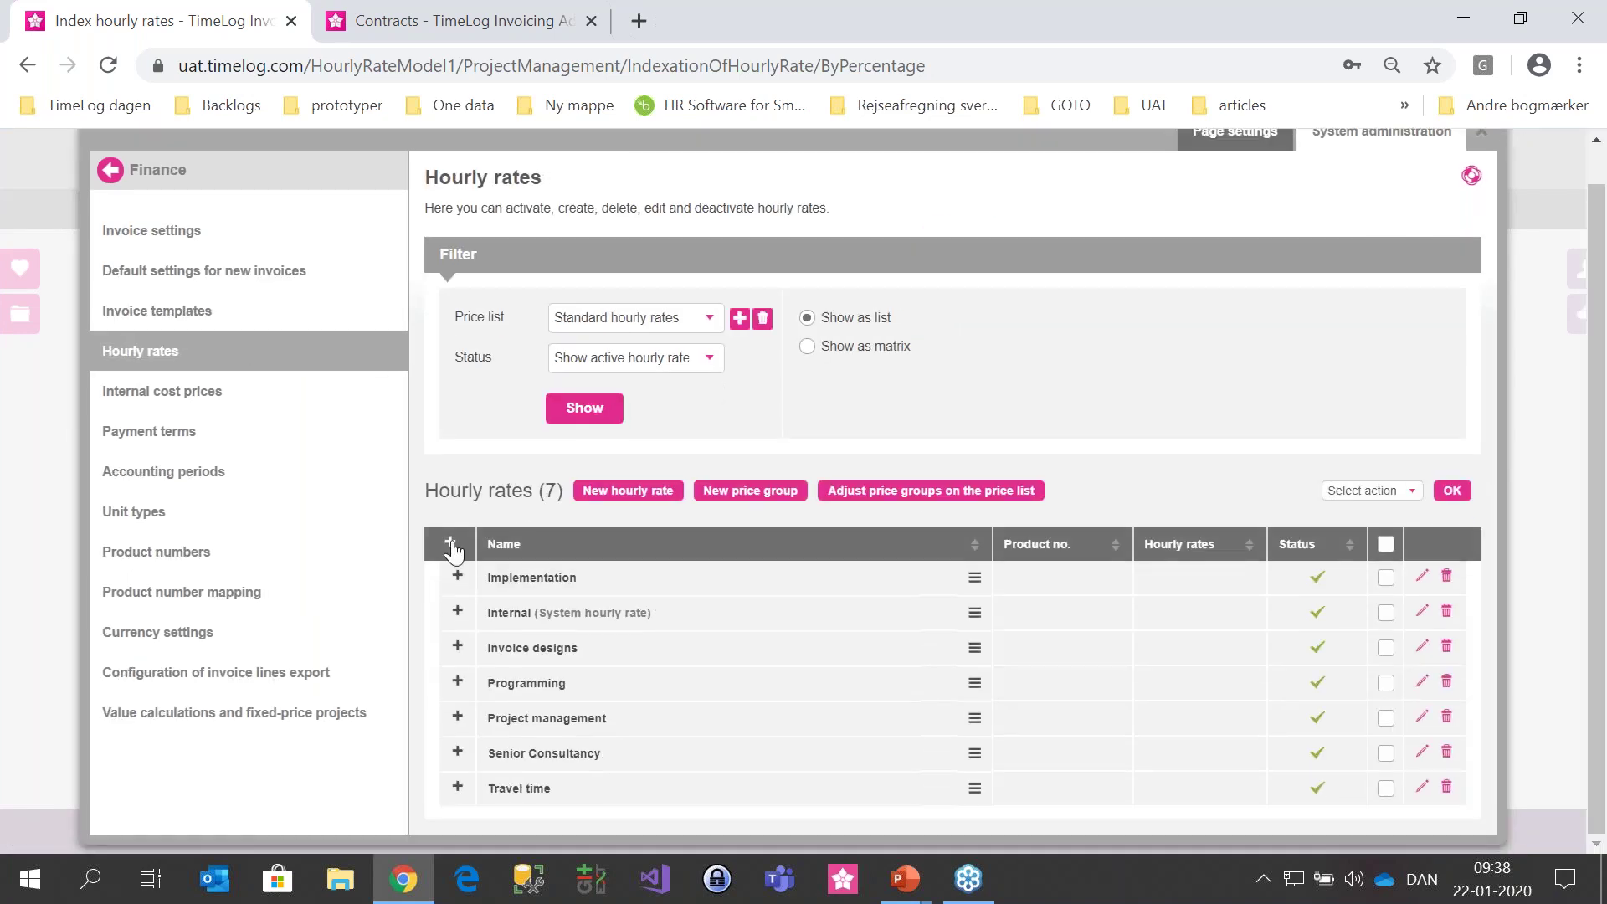
left_click(451, 545)
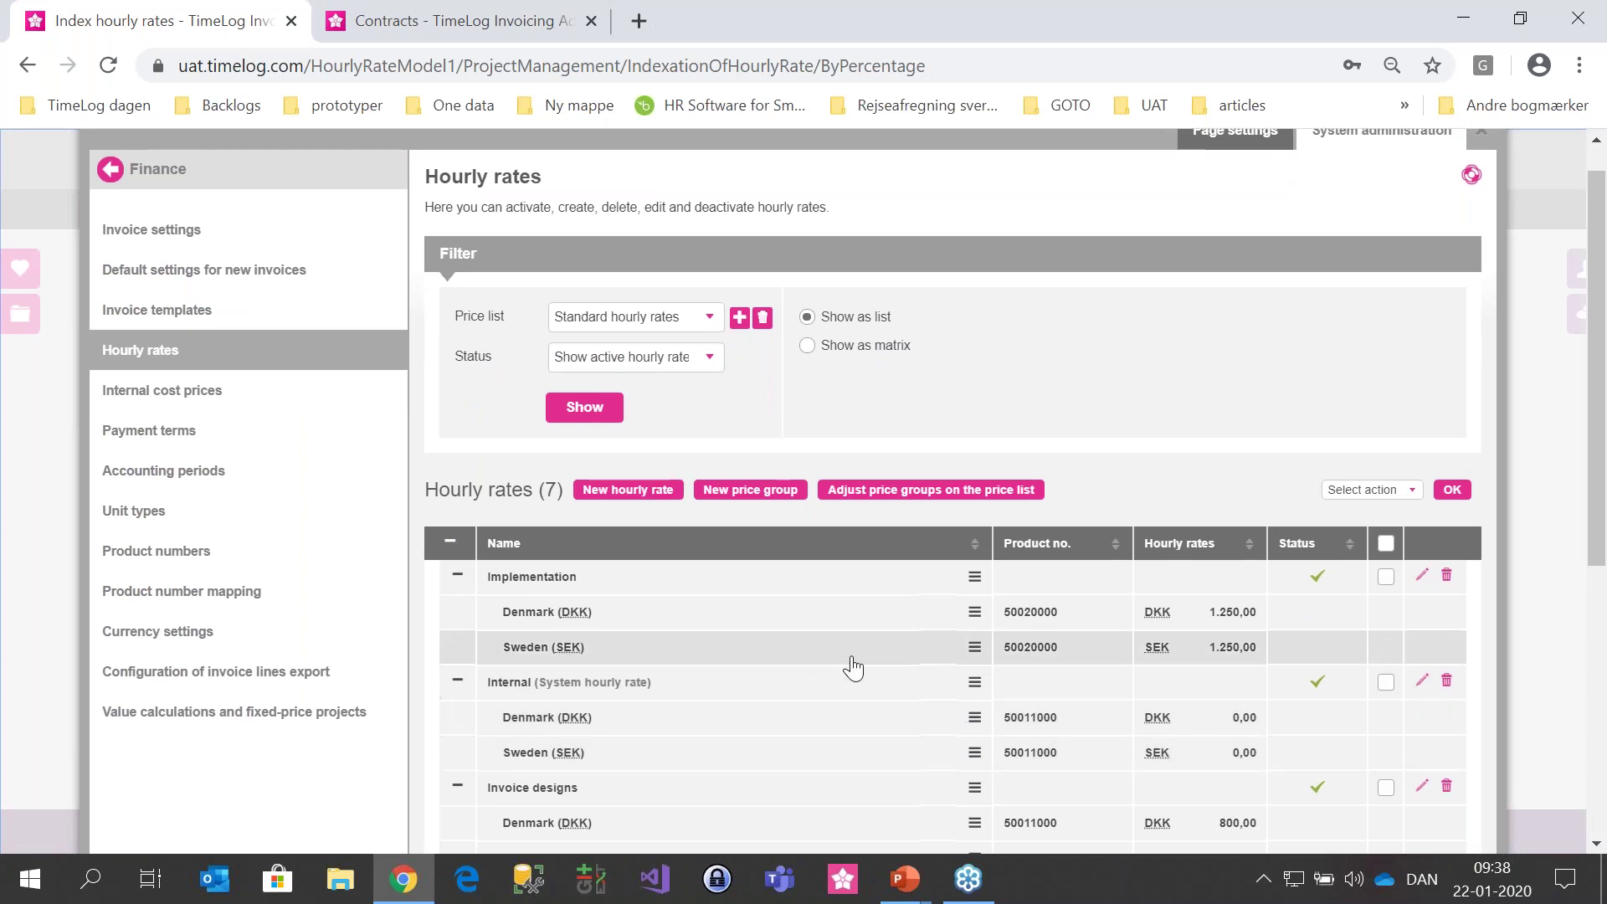
left_click(831, 346)
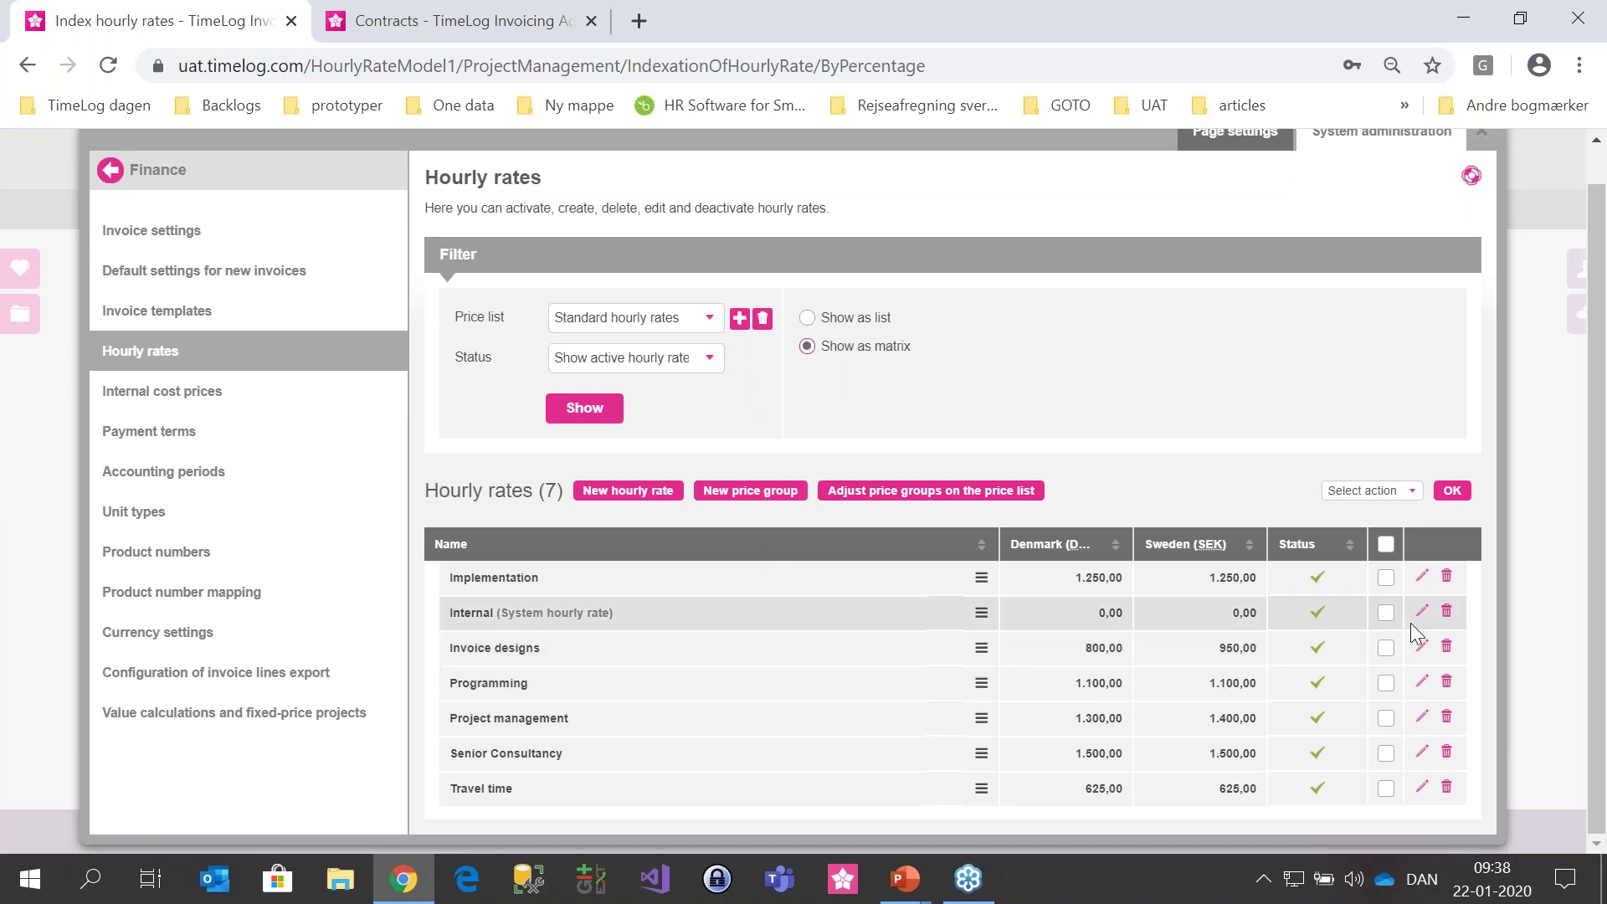
- Set the Invoice designs hourly rate to 850 DKK for Denmark and 950 SEK for Sweden, save it and close the settings
left_click(1420, 647)
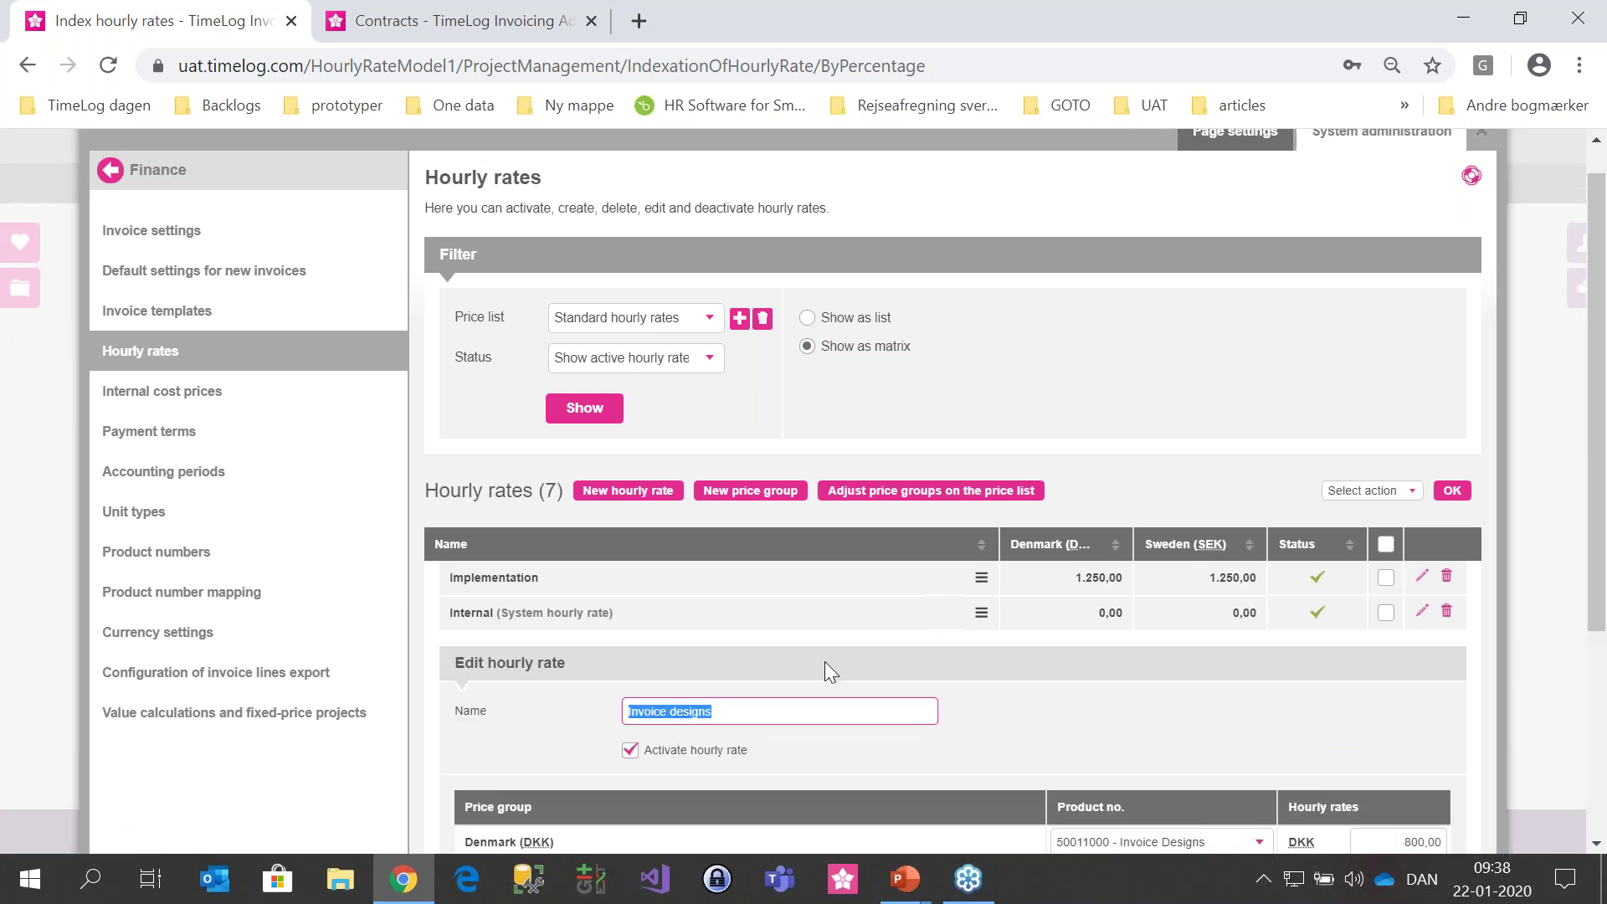
scroll(825, 661, "down", 3)
left_click(1408, 618)
type("850")
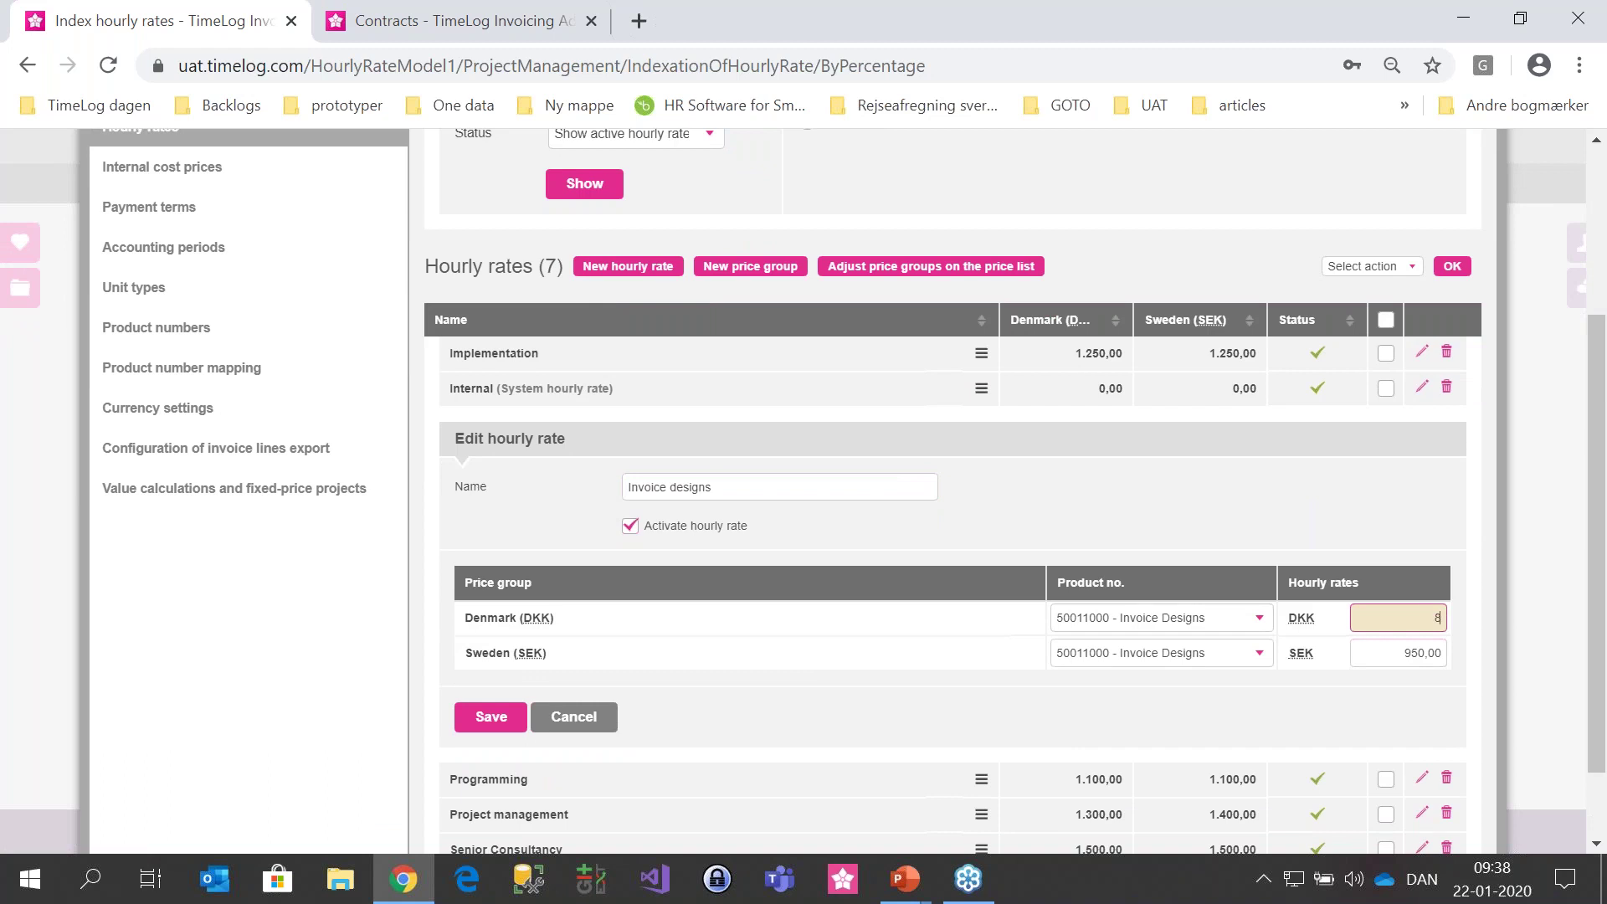
left_click(1435, 645)
type("950")
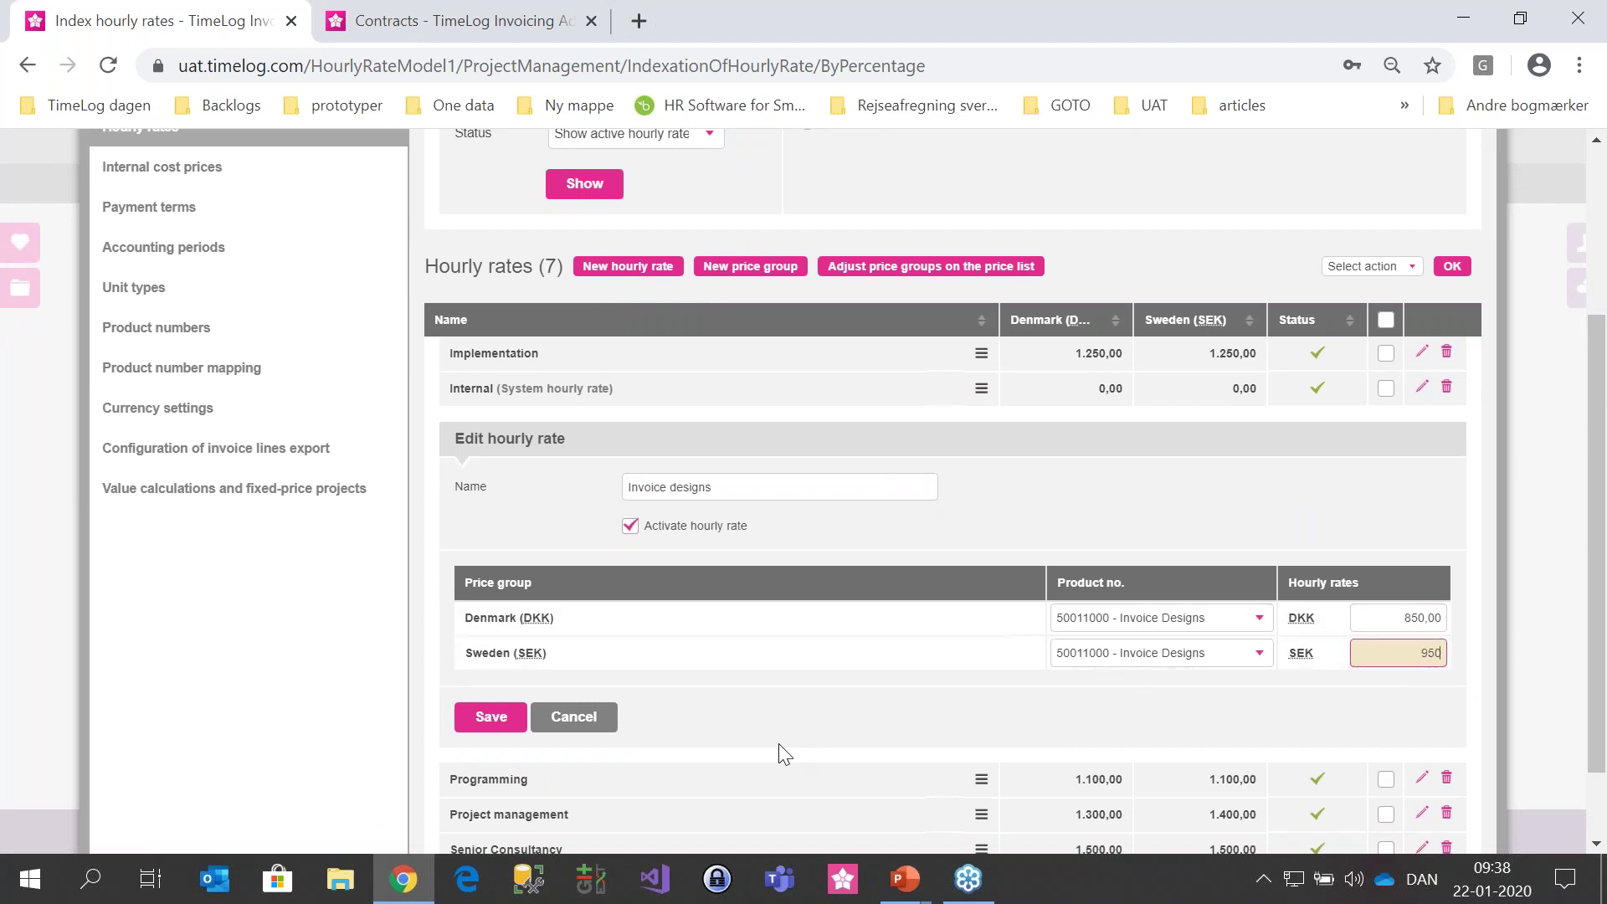
left_click(492, 717)
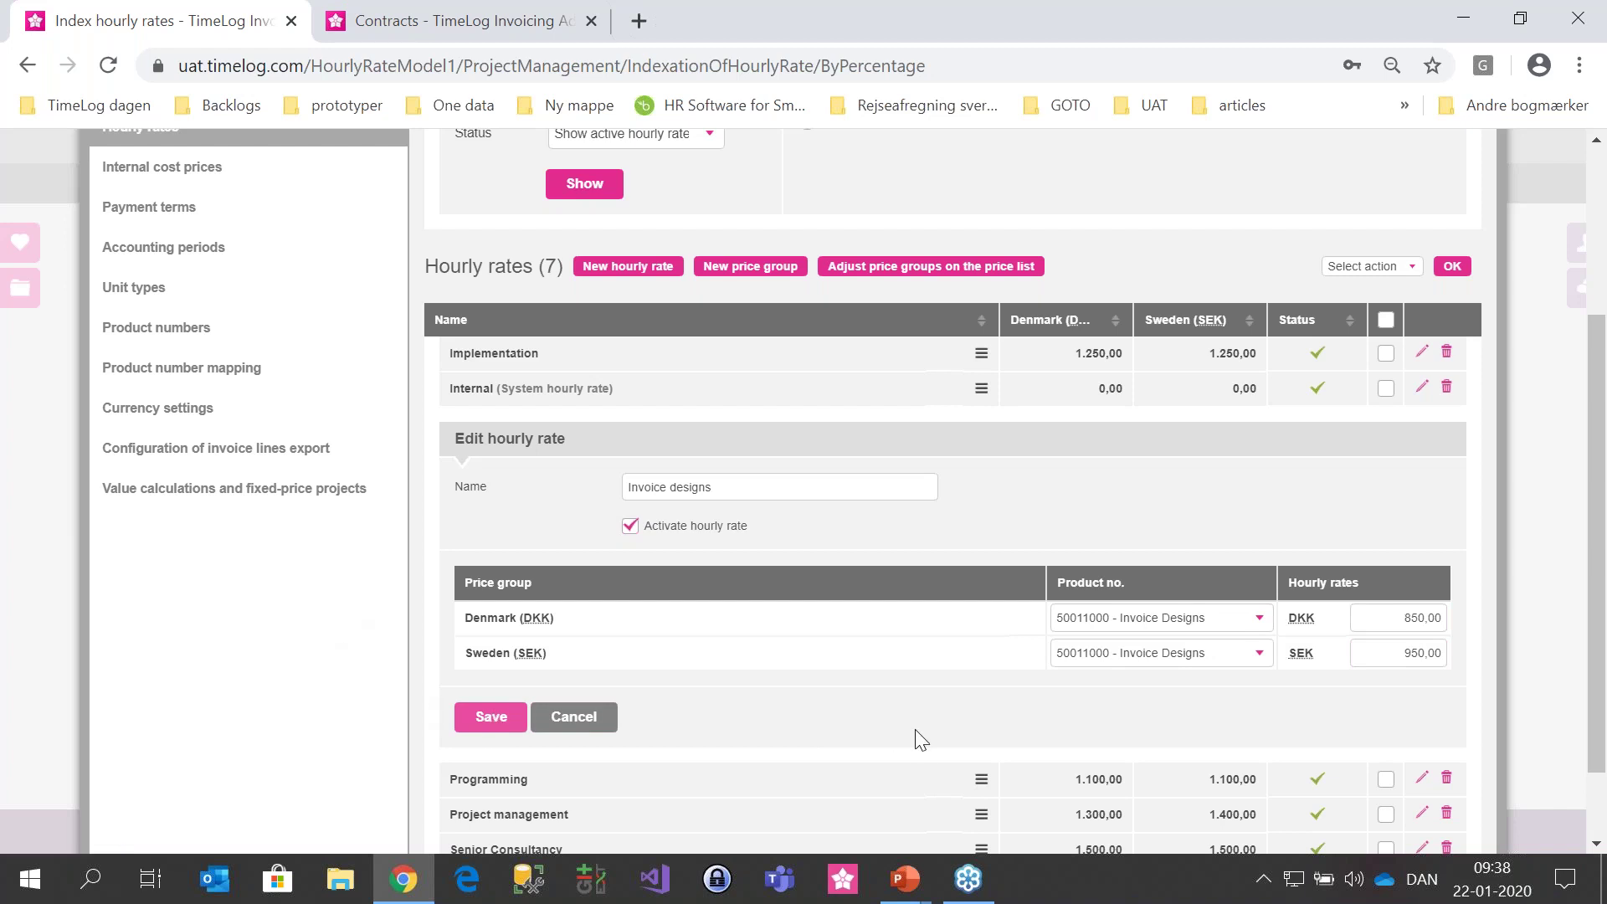
left_click(491, 716)
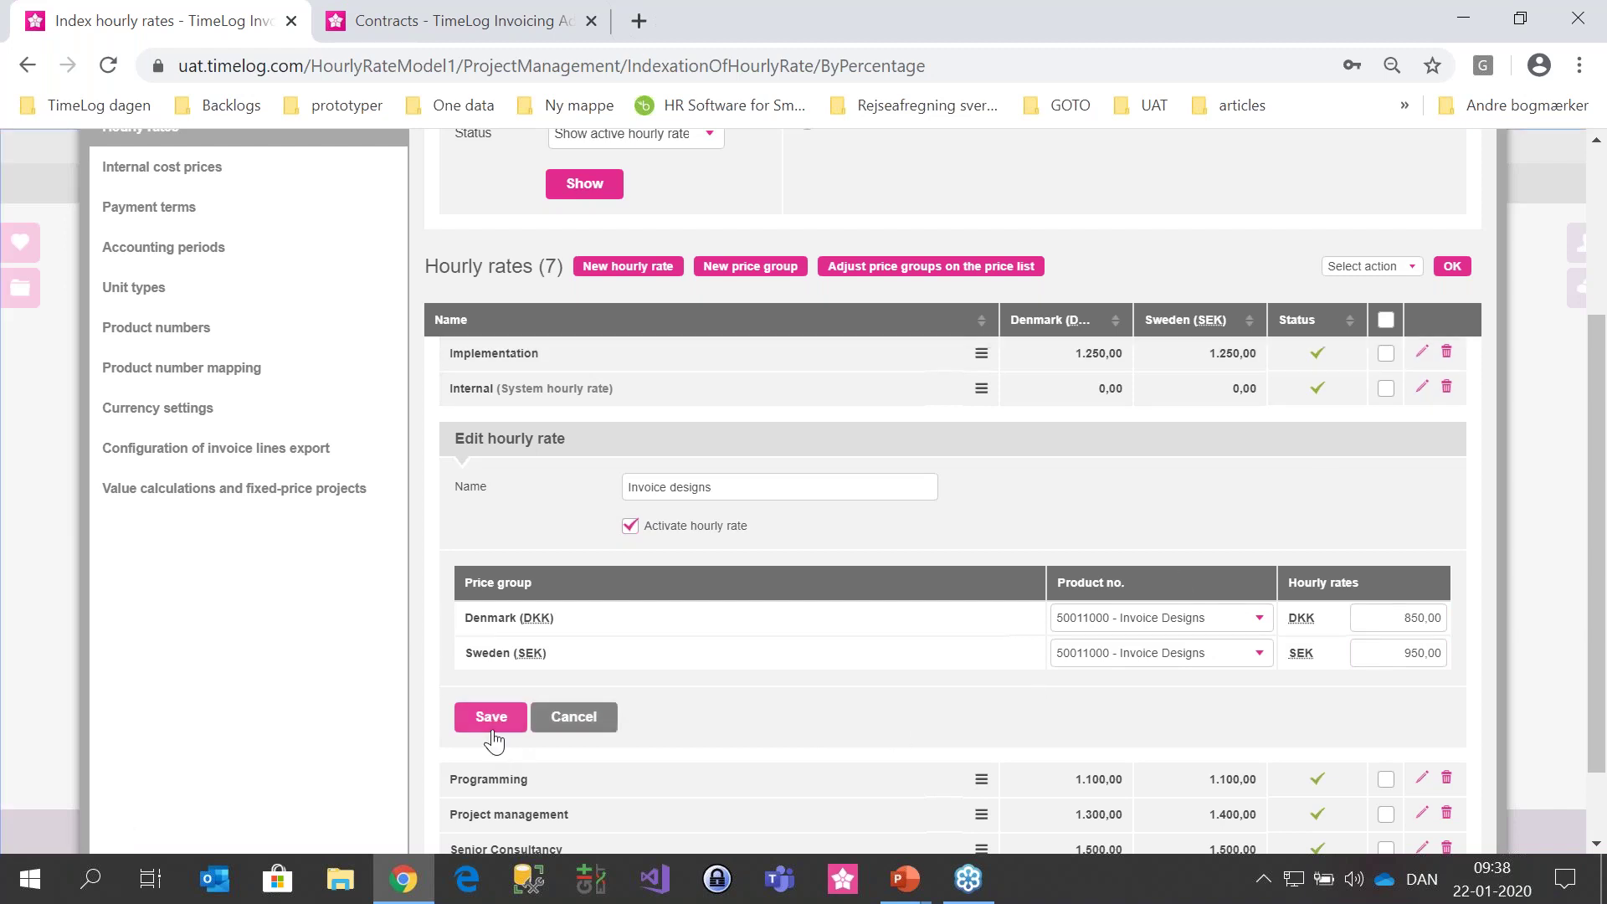
left_click(57, 373)
- Select all standard hourly rates of the Denmark price group for indexation by amount and continue to the customer selection
left_click(303, 297)
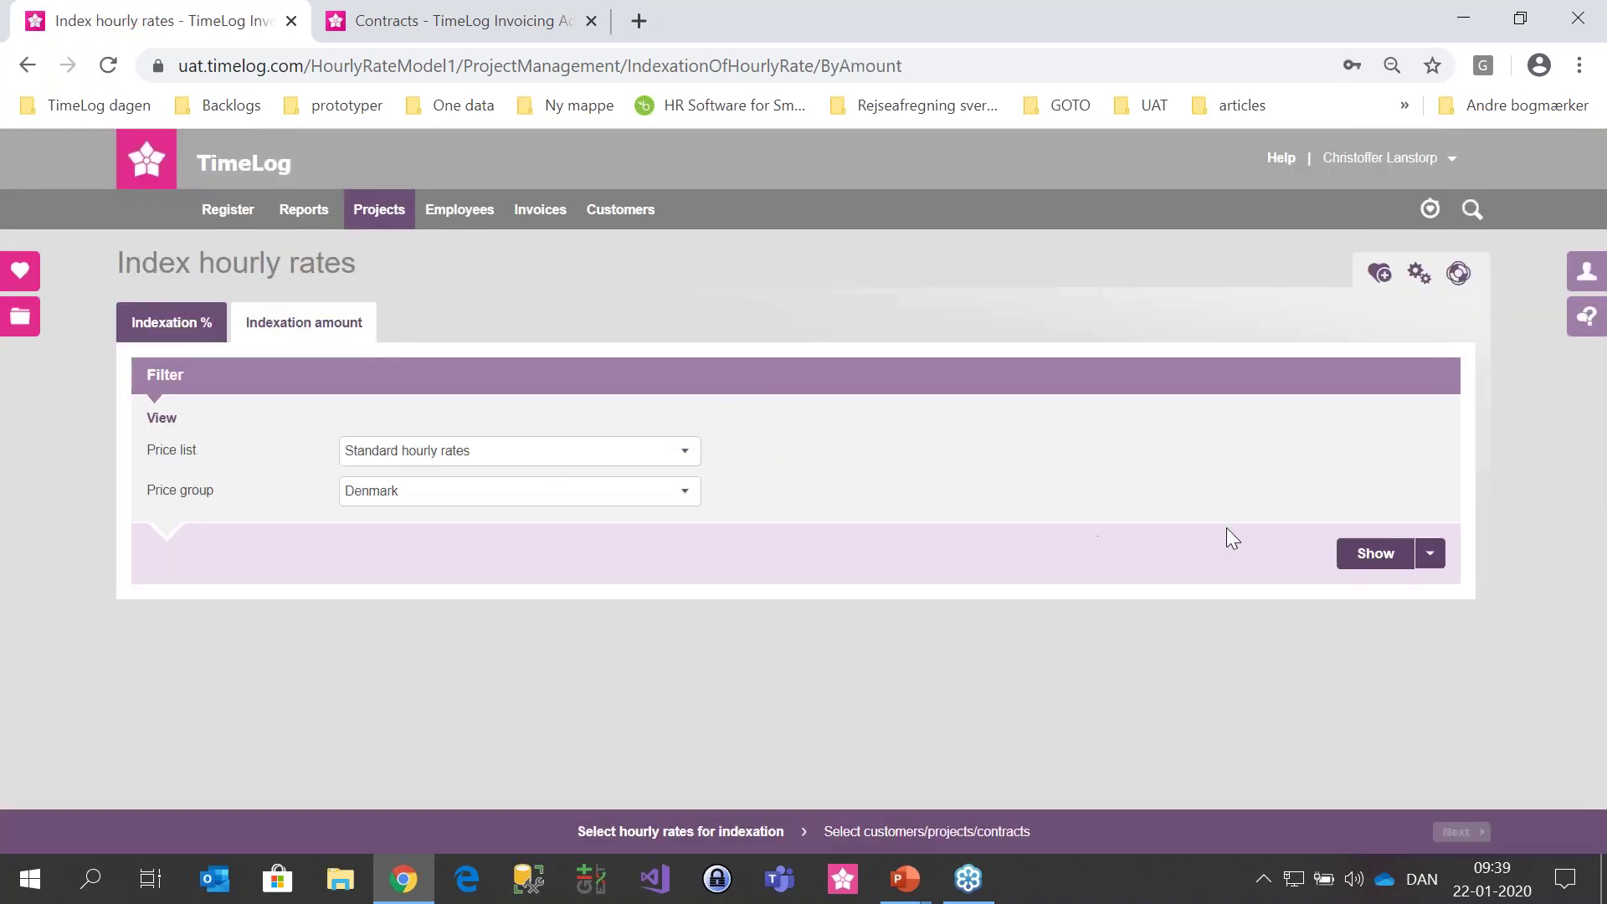
left_click(1364, 556)
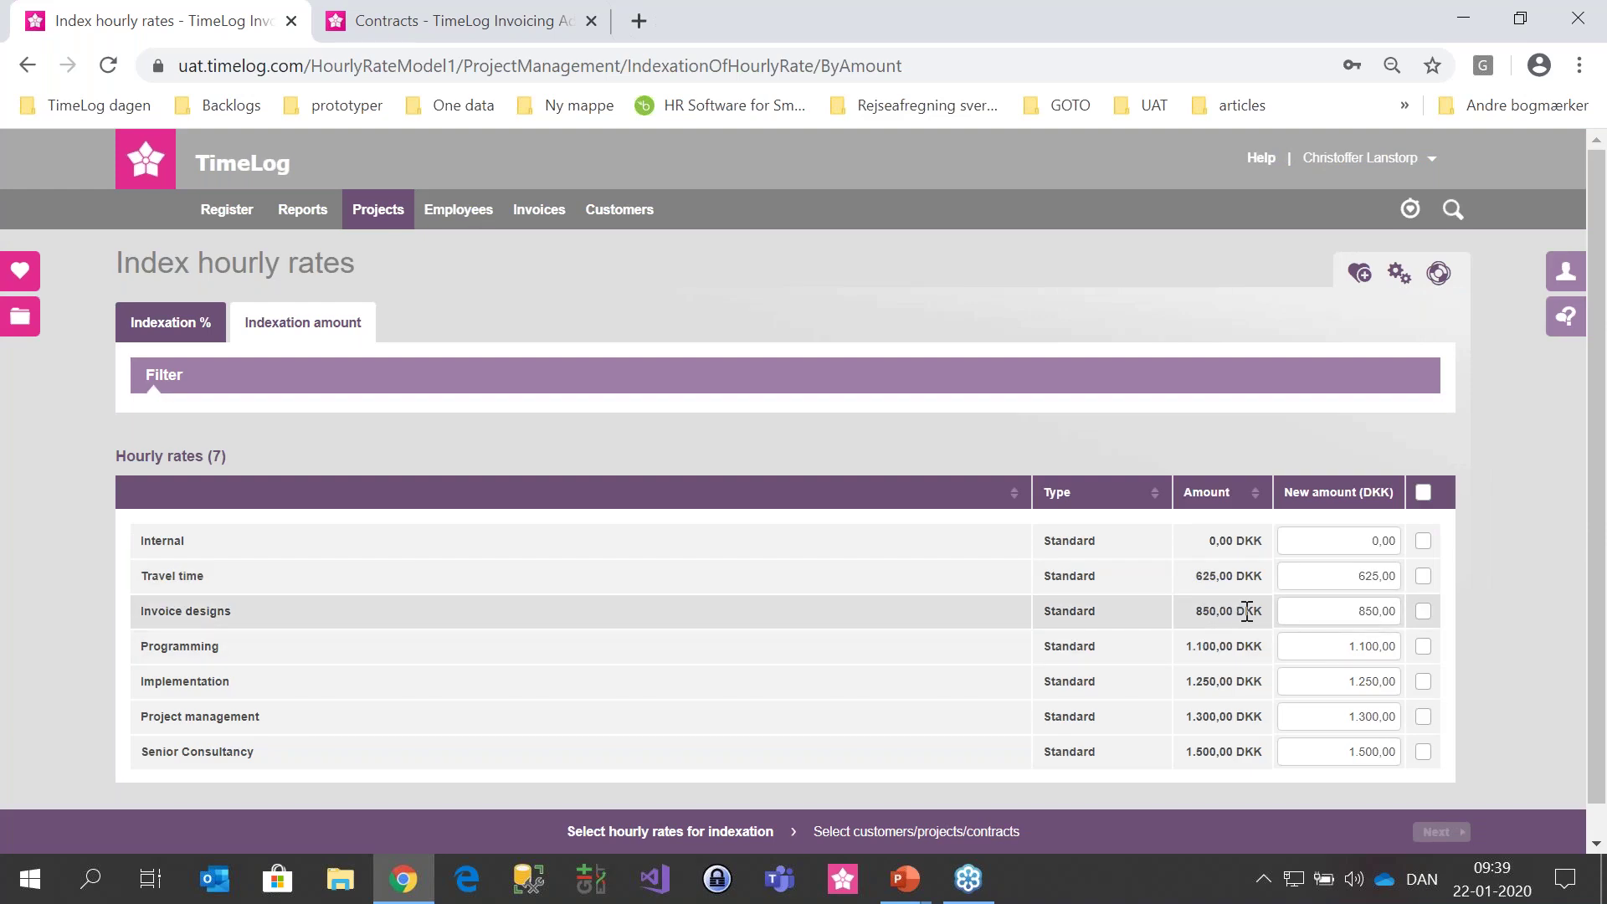
left_click(1423, 612)
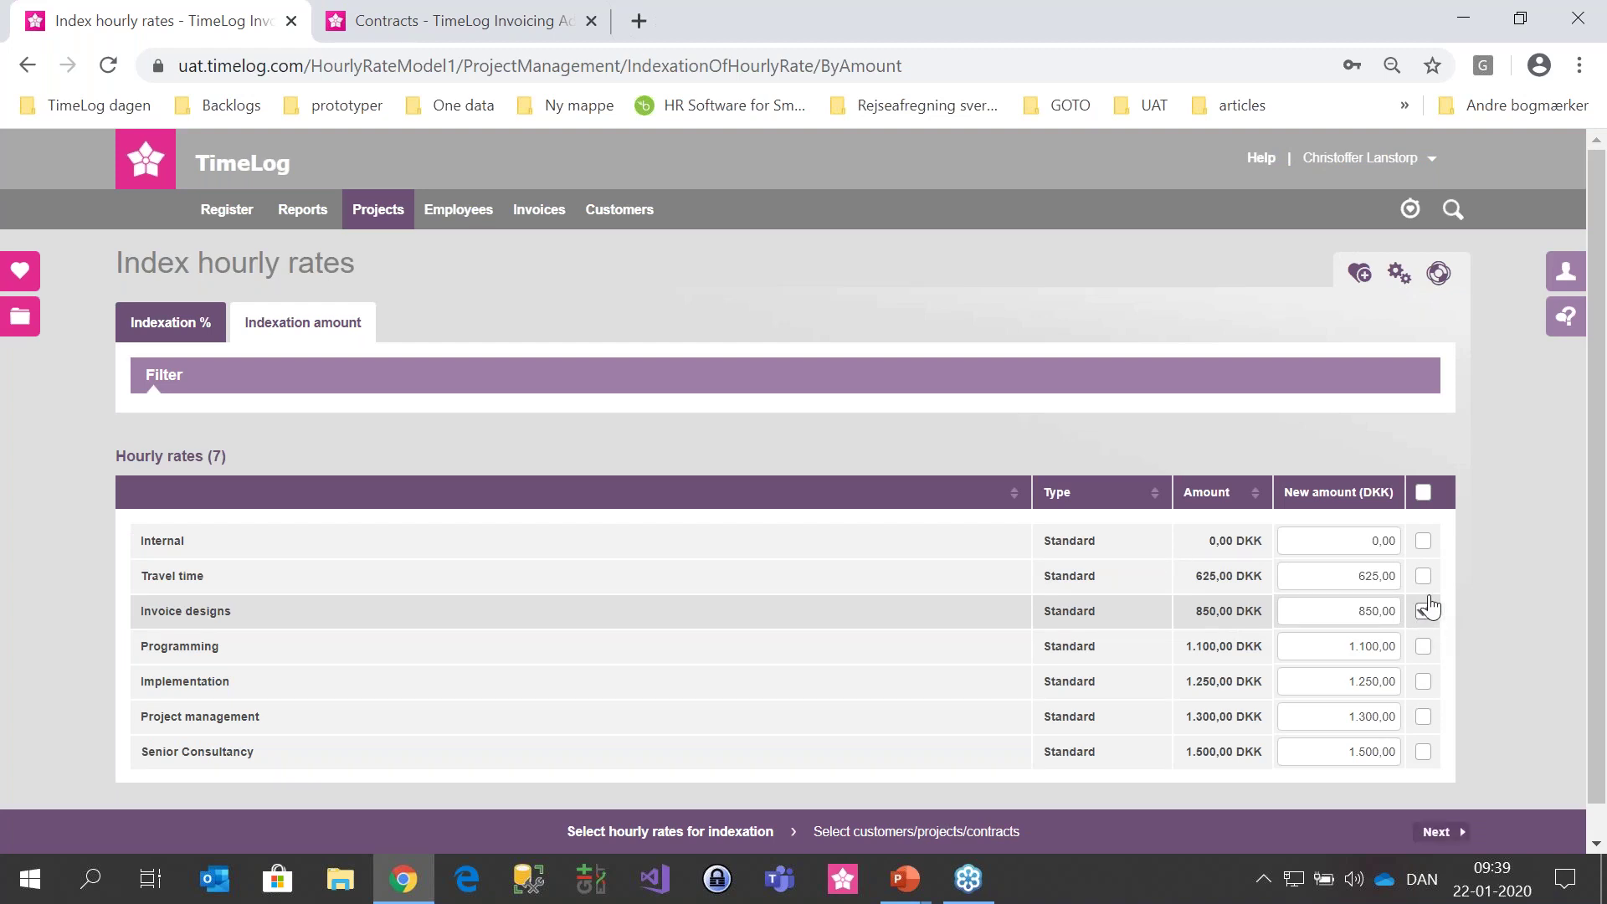
left_click(1422, 493)
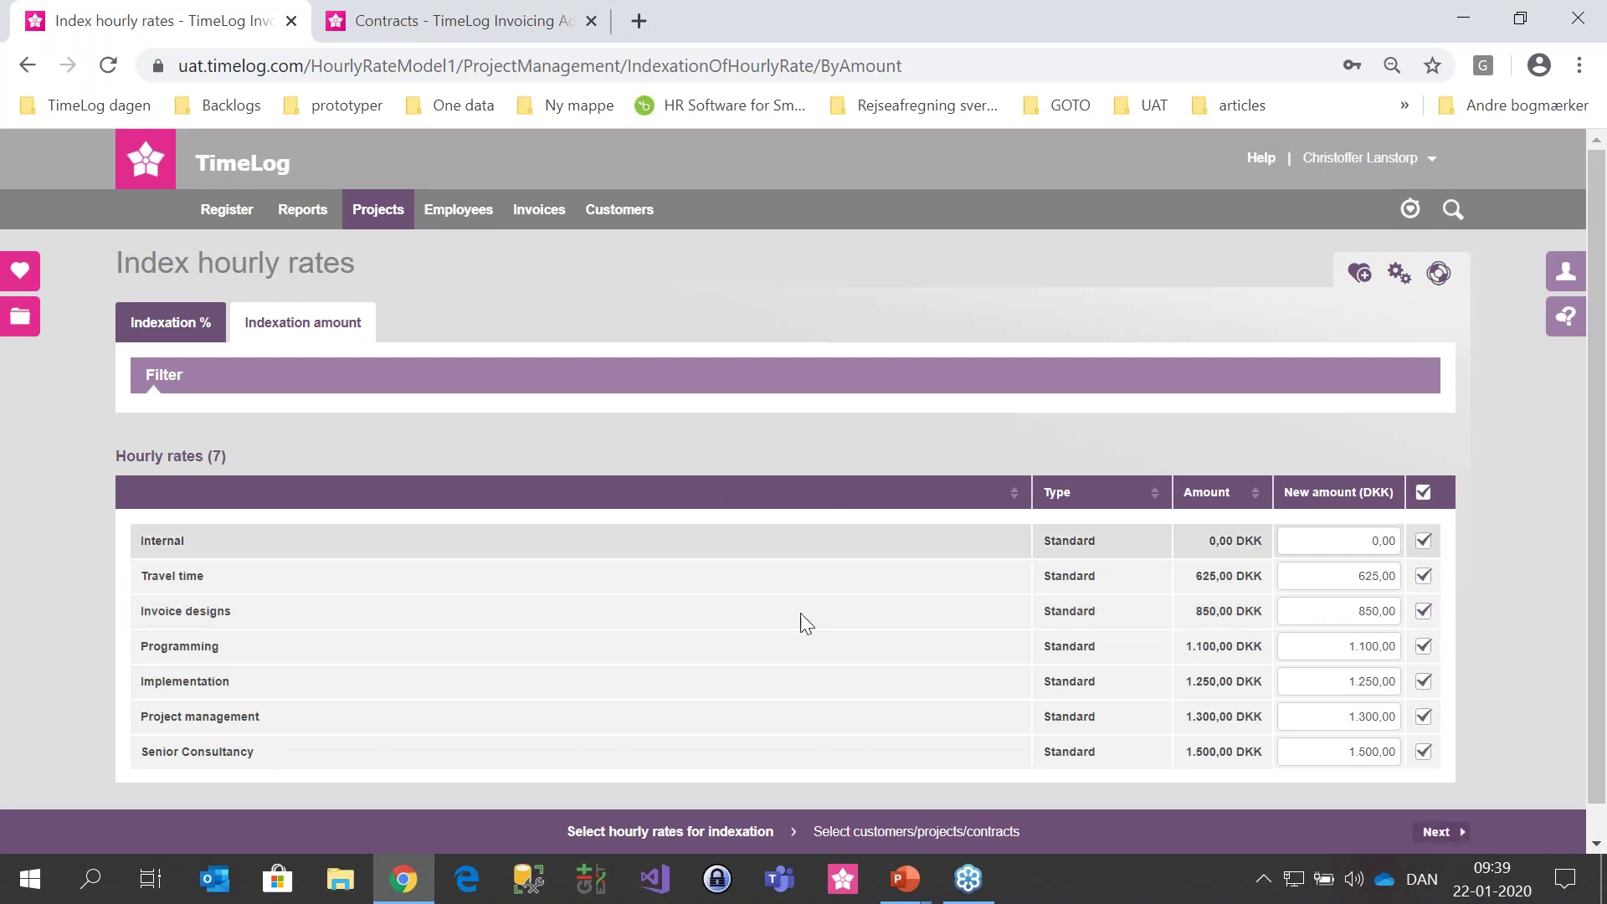
scroll(903, 726, "down", 1)
left_click(1434, 832)
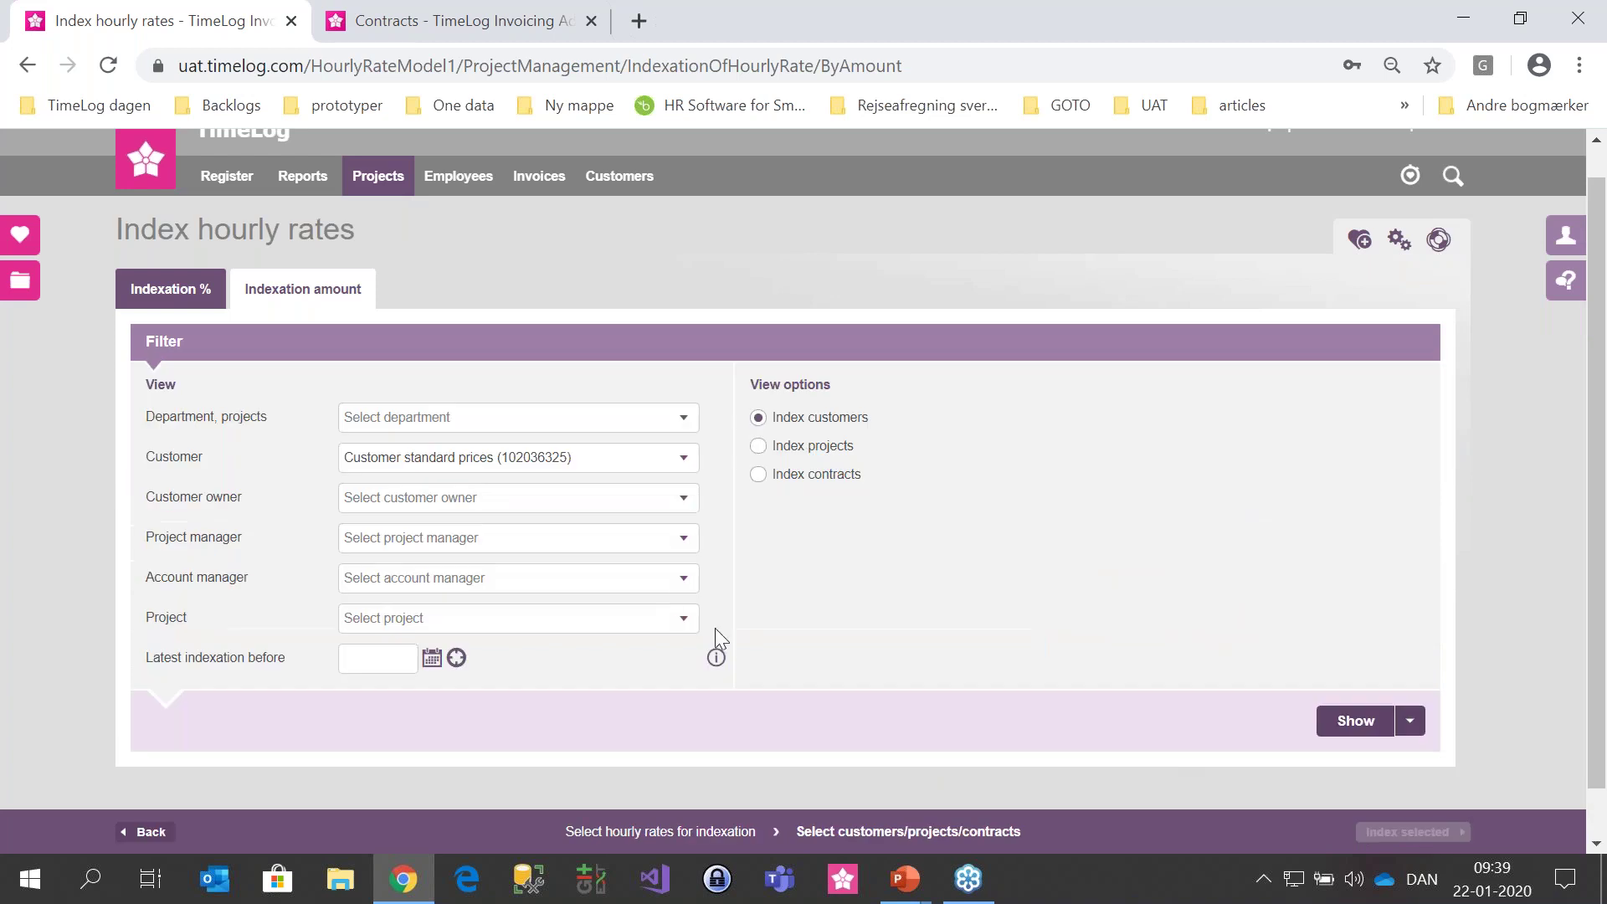
- Restart the indexation by amount and list the standard hourly rates of the Denmark price group
left_click(458, 457)
left_click(458, 457)
left_click(339, 293)
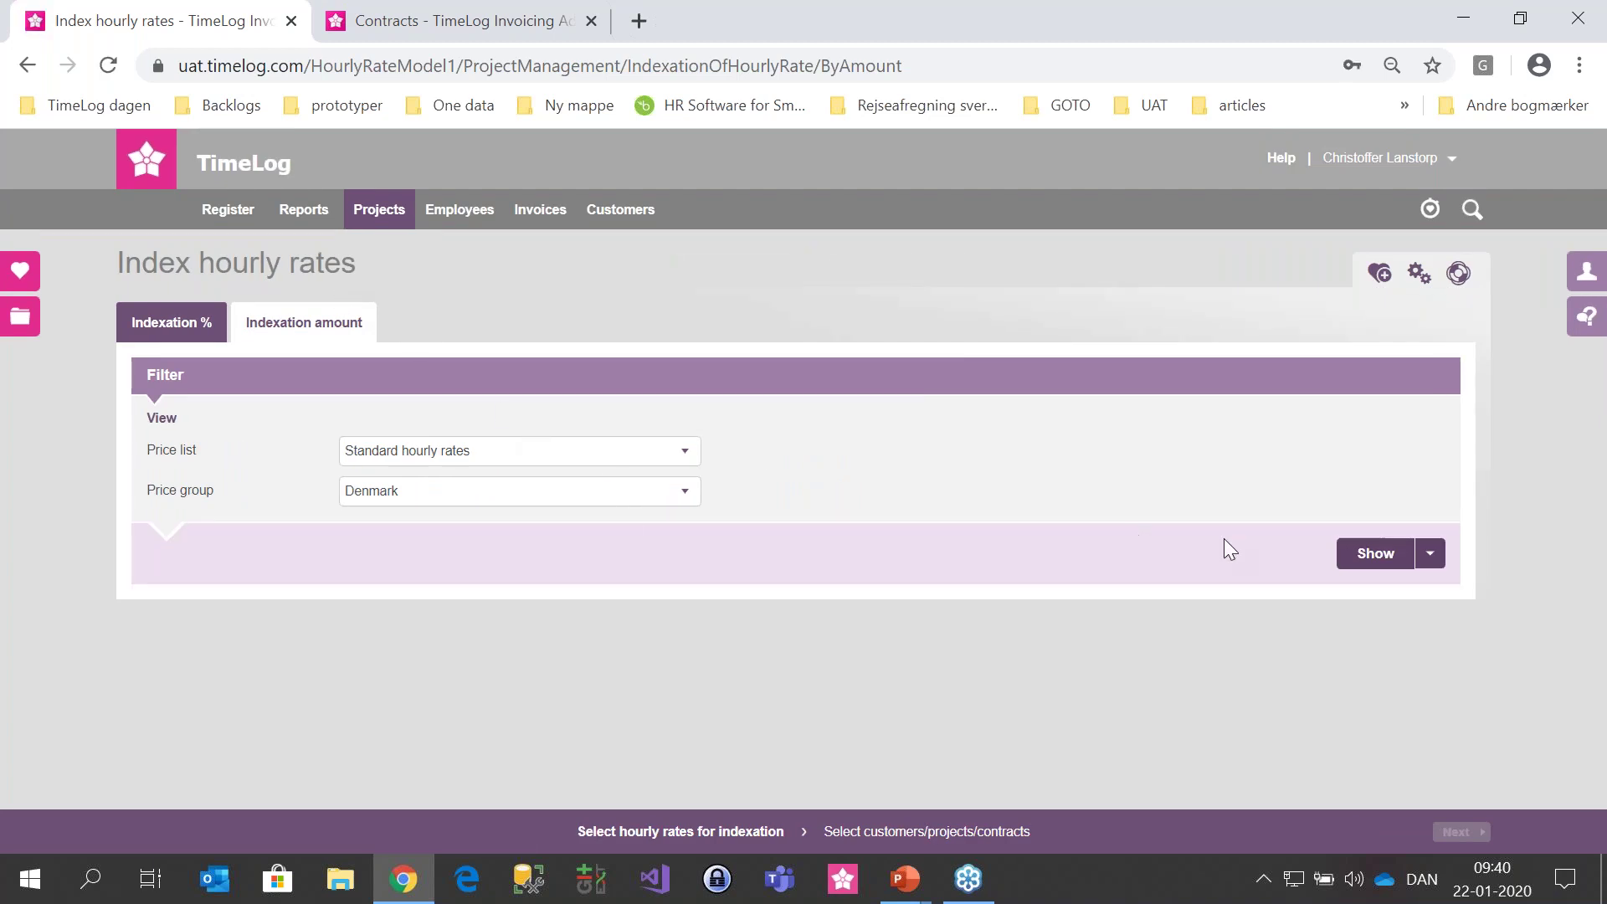
left_click(1373, 556)
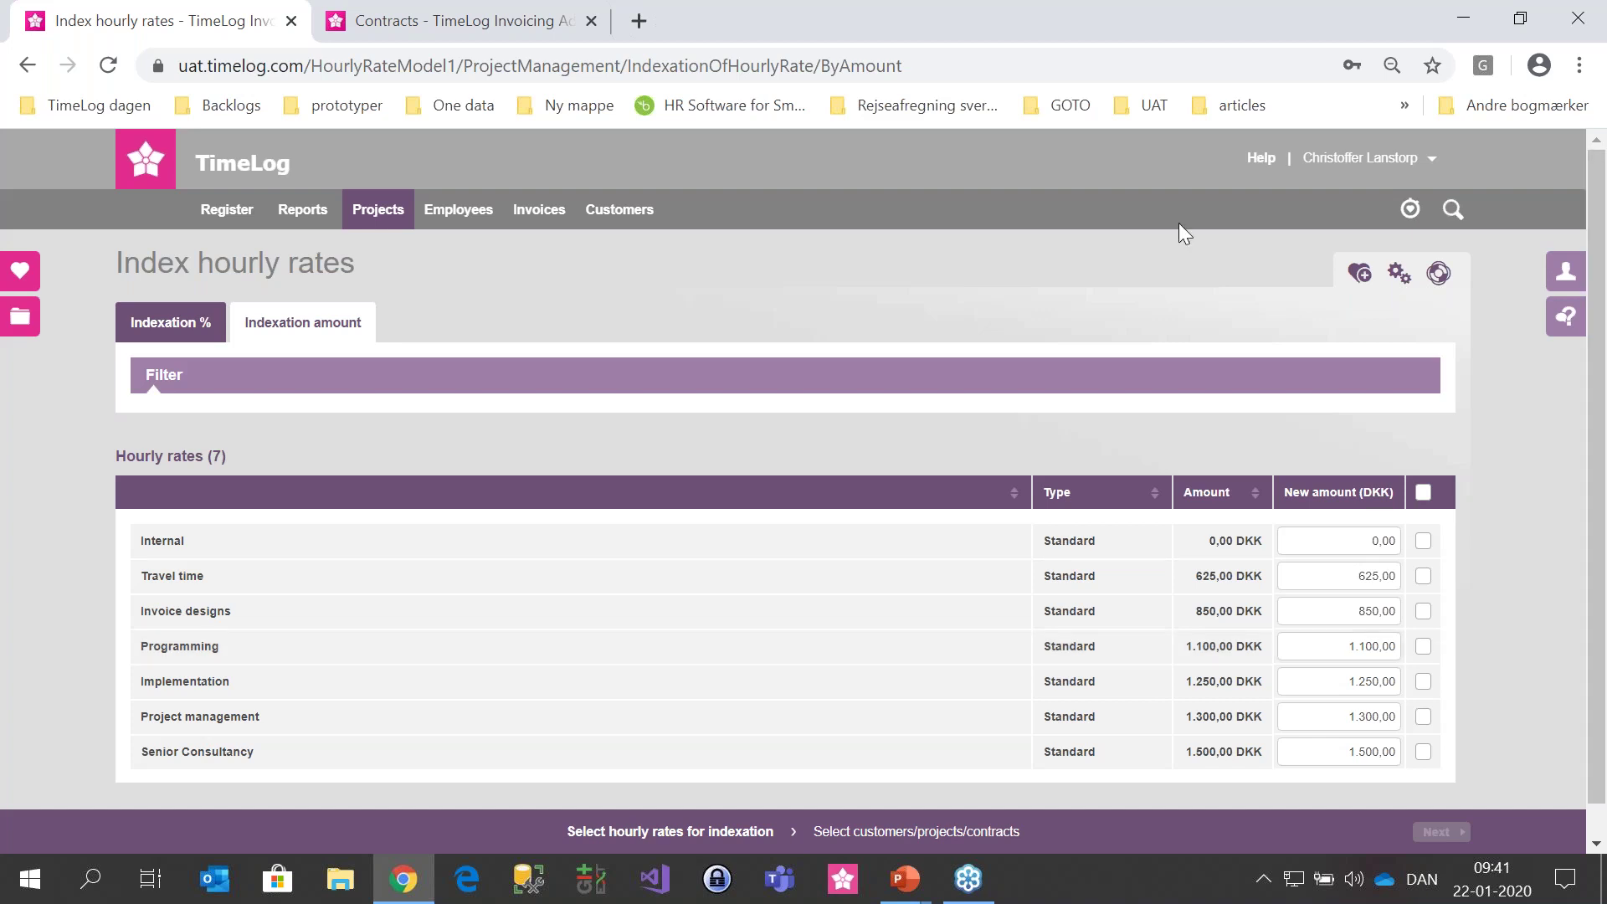
- Open the hourly rates settings in the Finance section of the system administration
left_click(1343, 160)
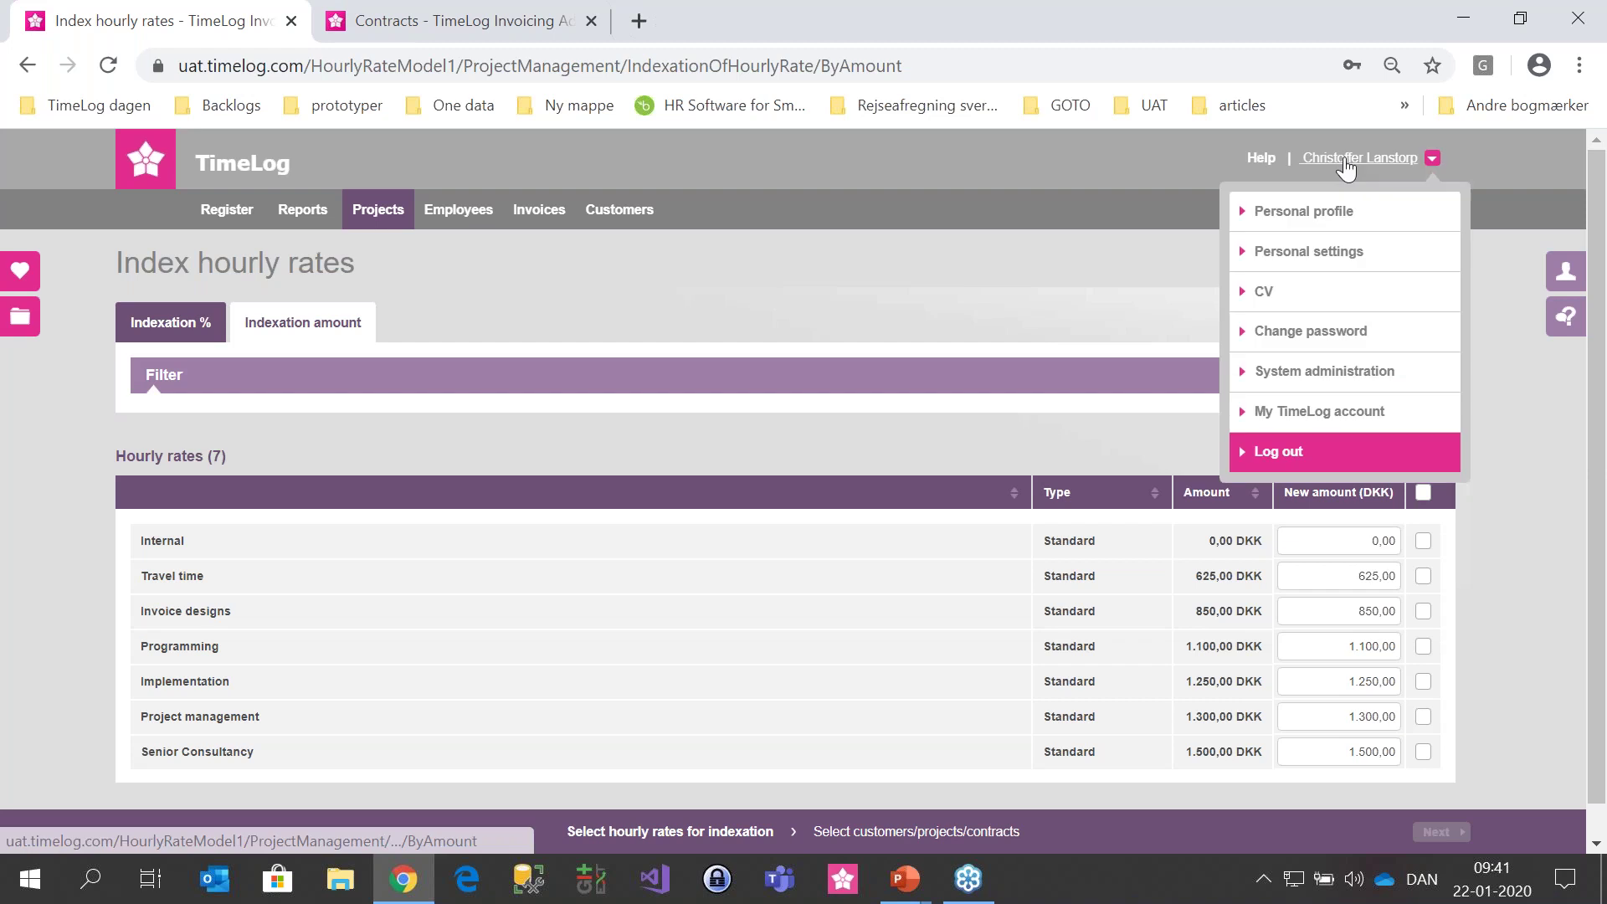
left_click(1309, 374)
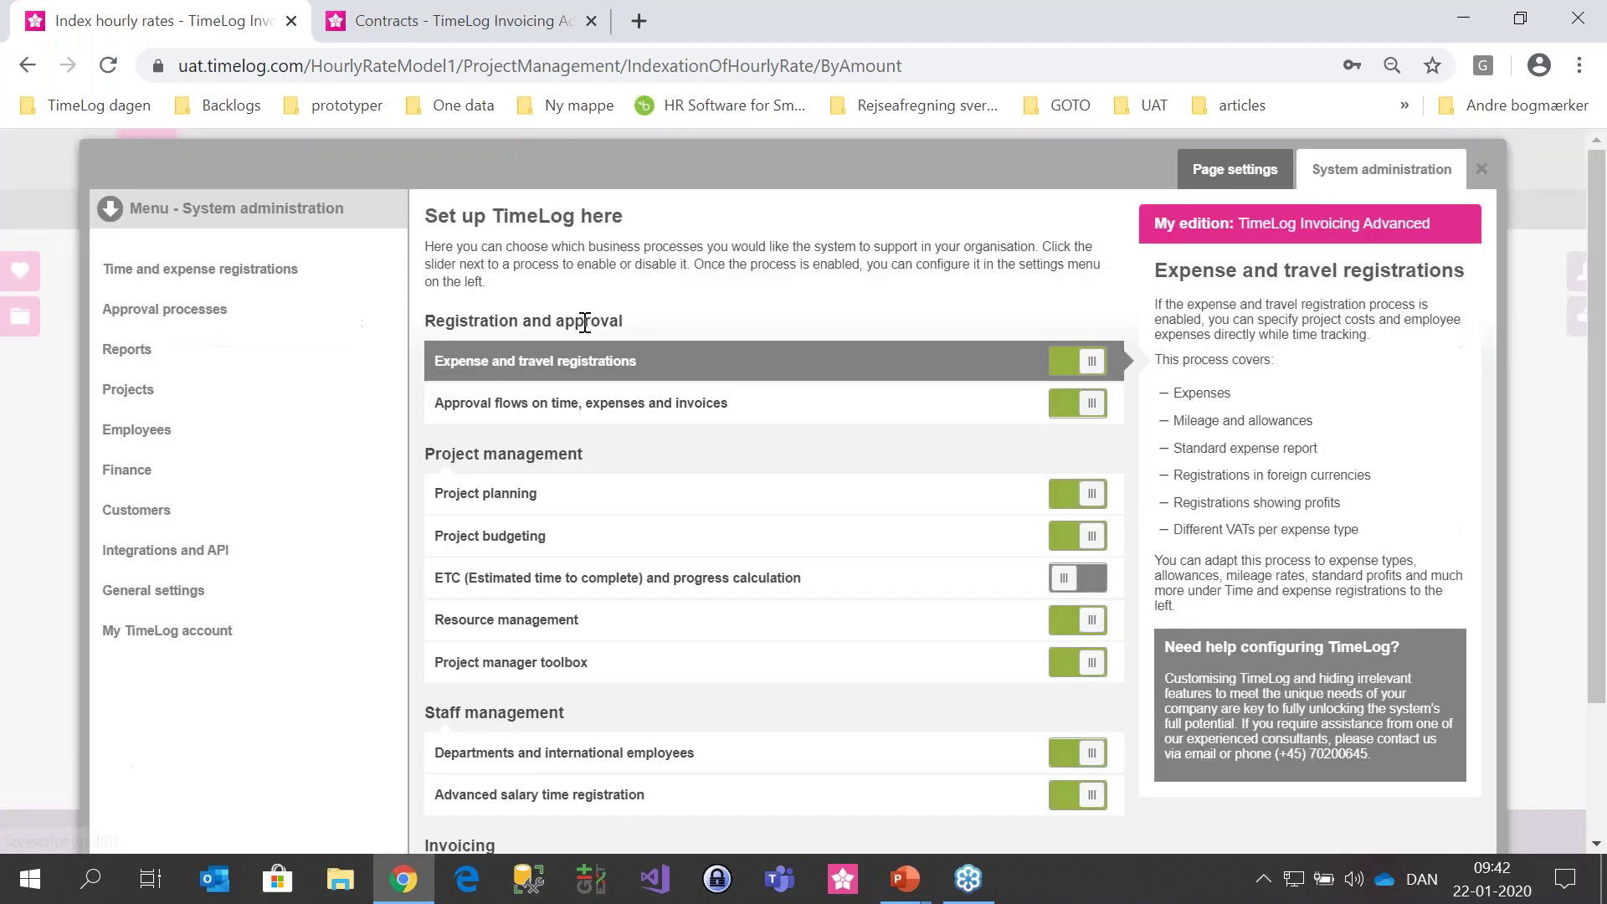
left_click(229, 472)
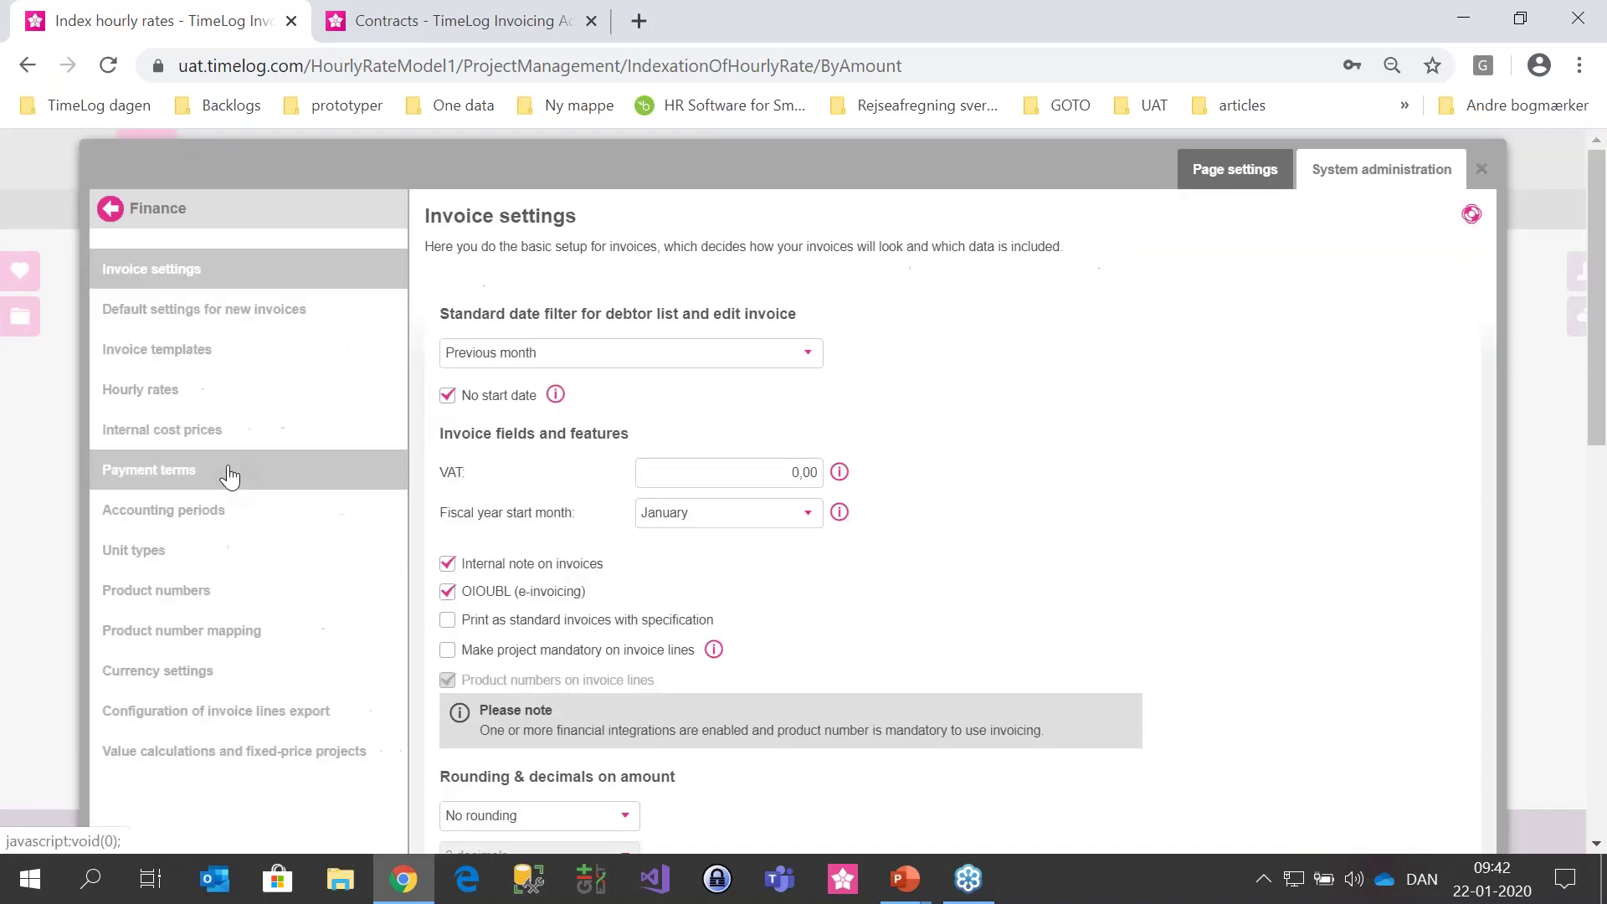
left_click(236, 410)
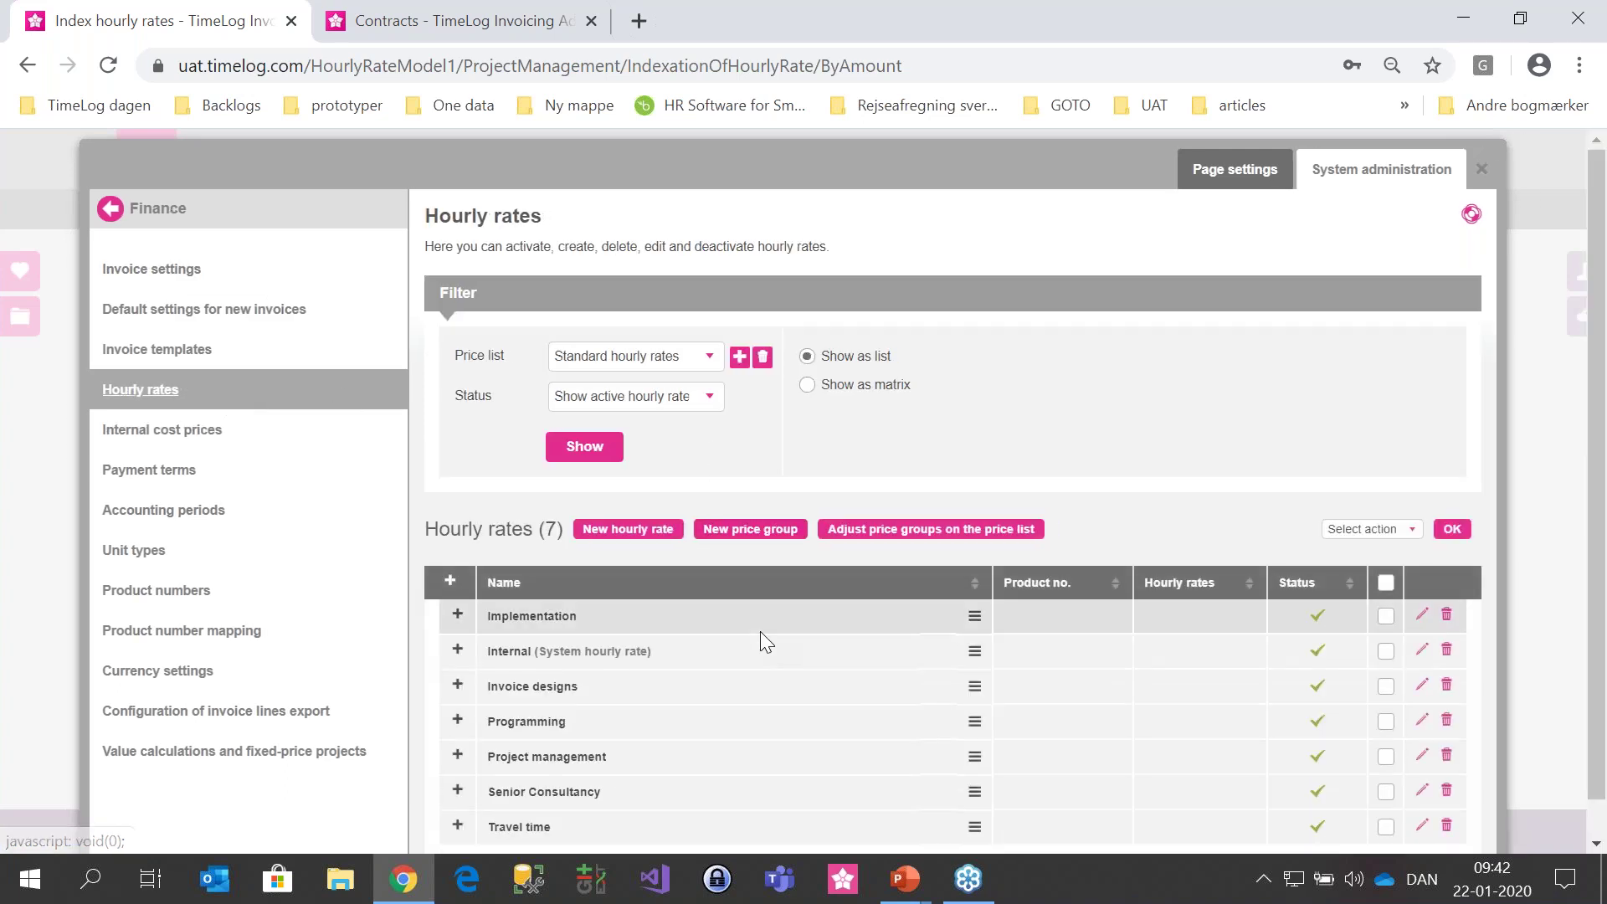
- List the hourly rates of the price list "Customer with customer prices" and expand the price groups of all rates
scroll(761, 638, "down", 1)
left_click(658, 326)
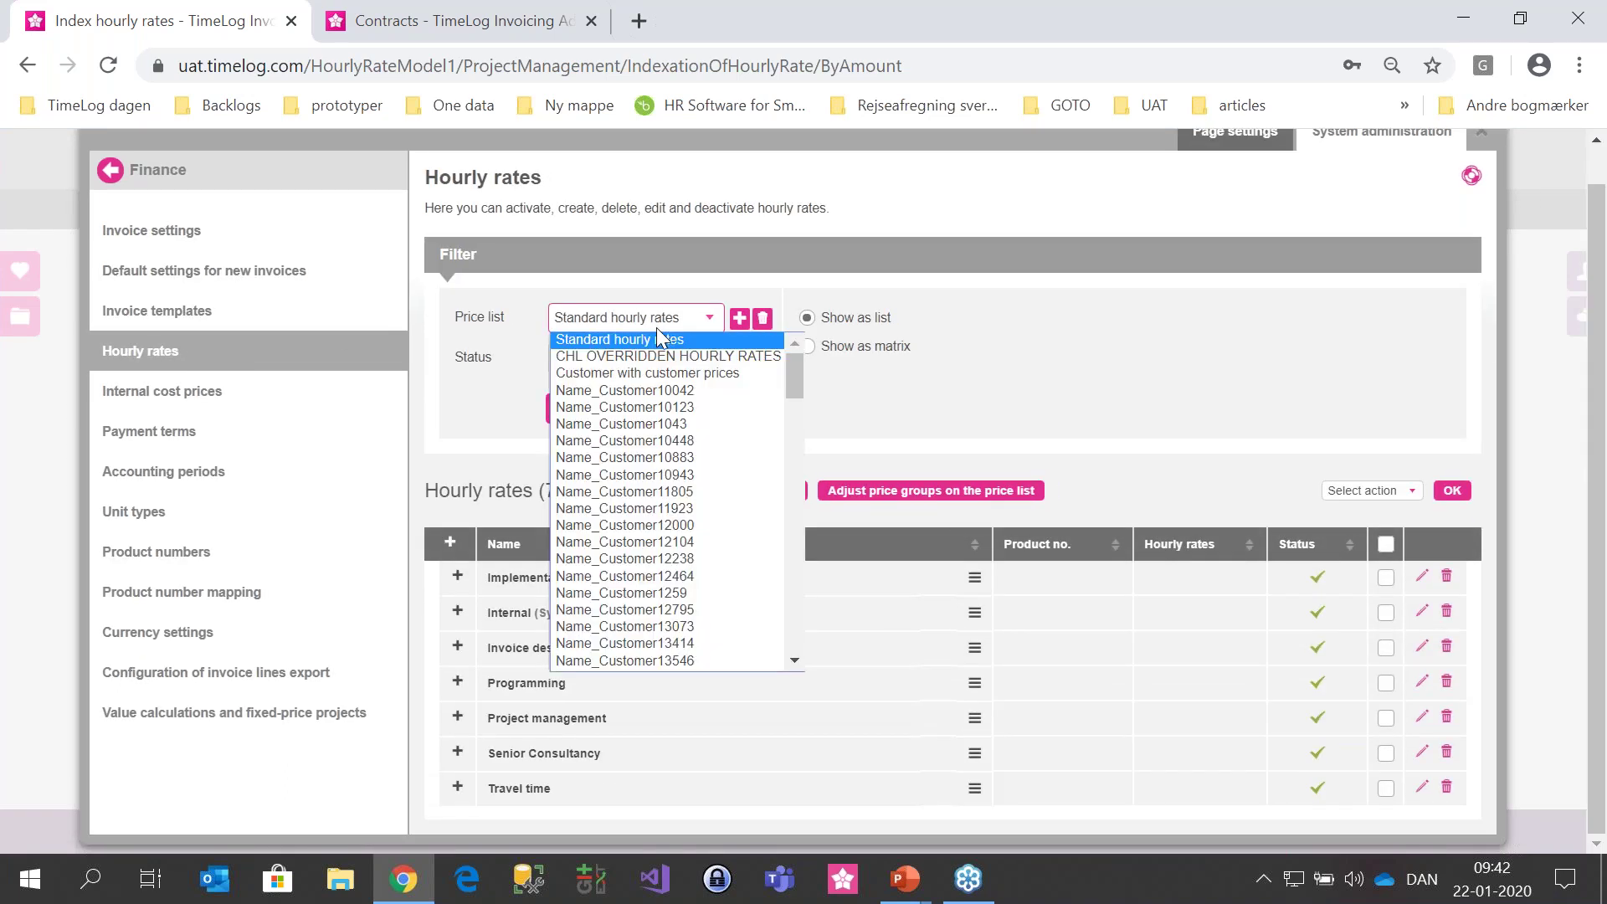
left_click(661, 374)
left_click(602, 411)
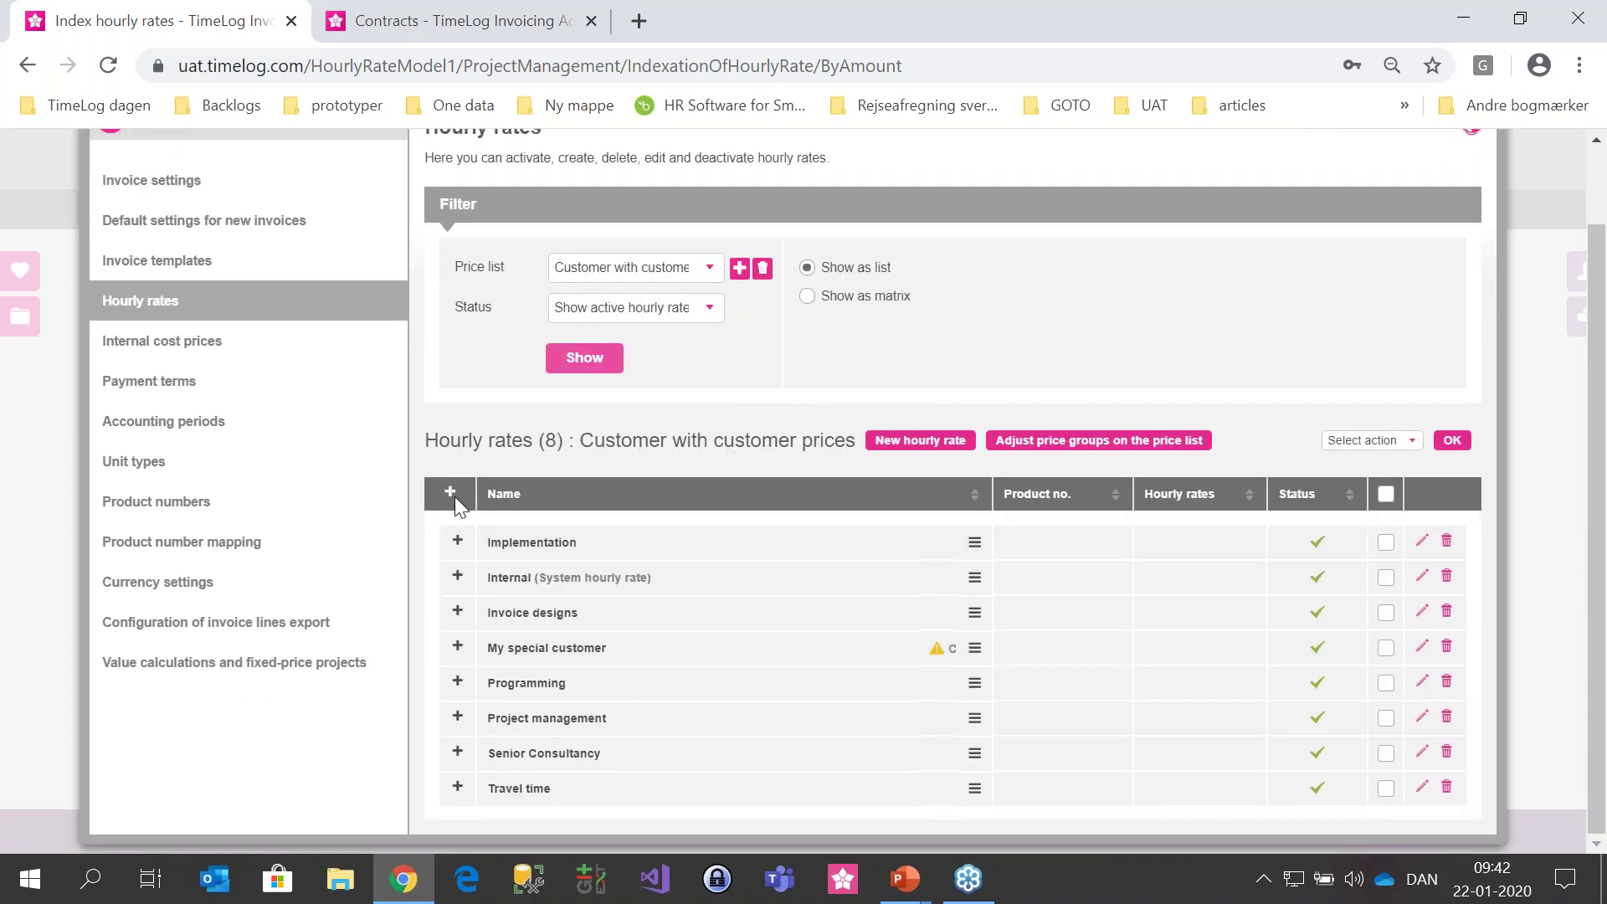
left_click(450, 548)
scroll(880, 656, "down", 1)
scroll(881, 655, "down", 3)
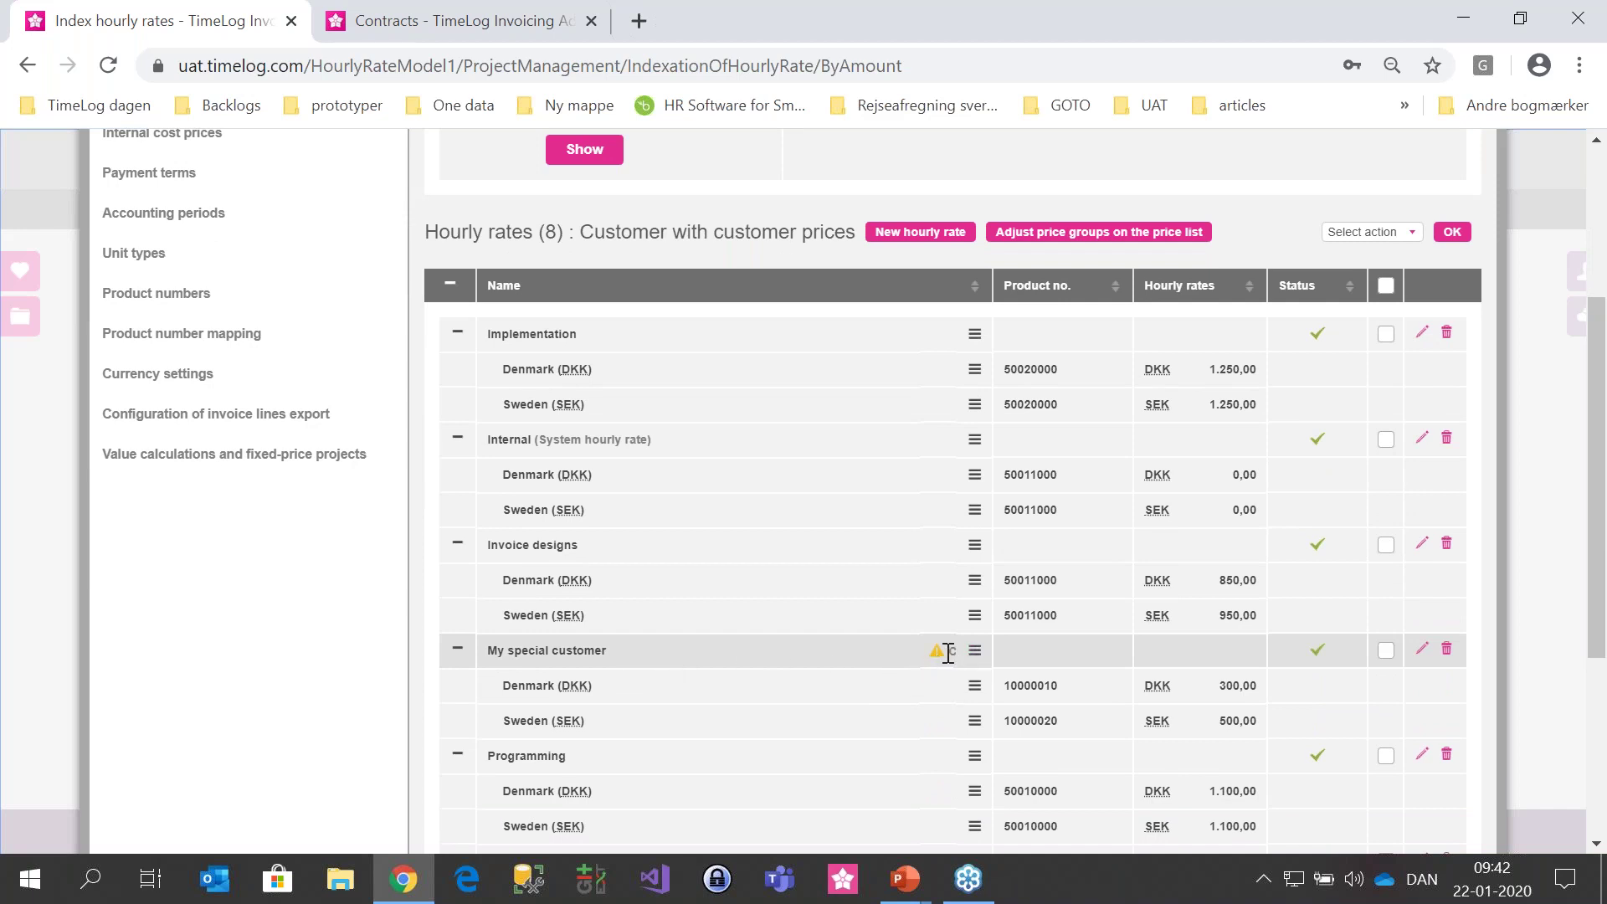
- Deactivate the My special customer hourly rate and reset the overwritten Denmark rate of Project management to the standard hourly rate
left_click(973, 652)
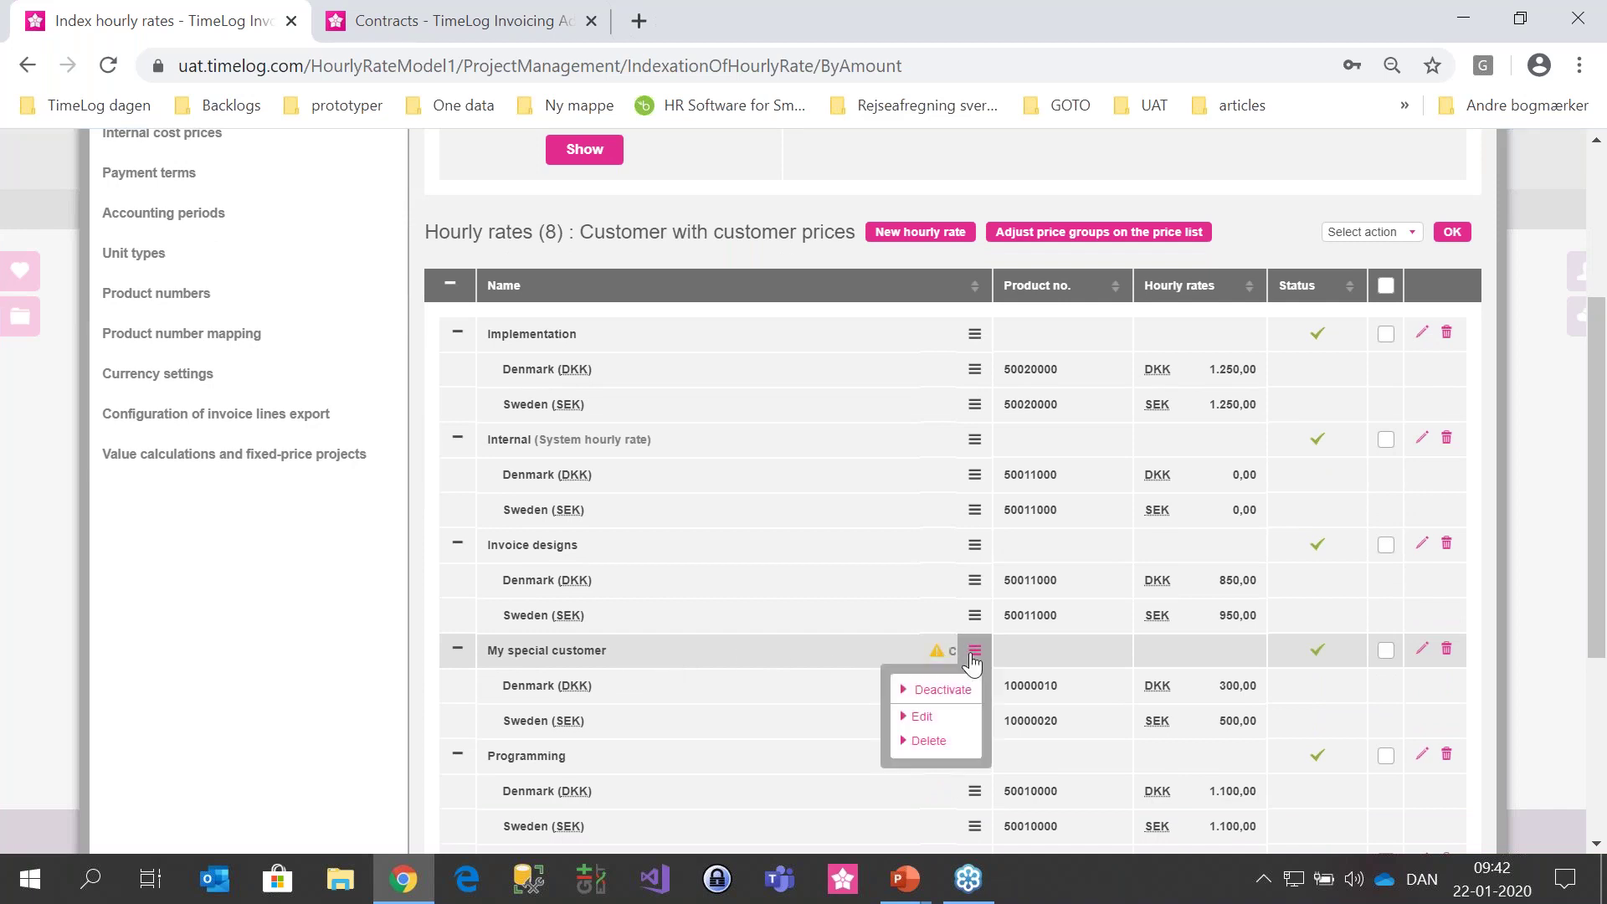
left_click(960, 692)
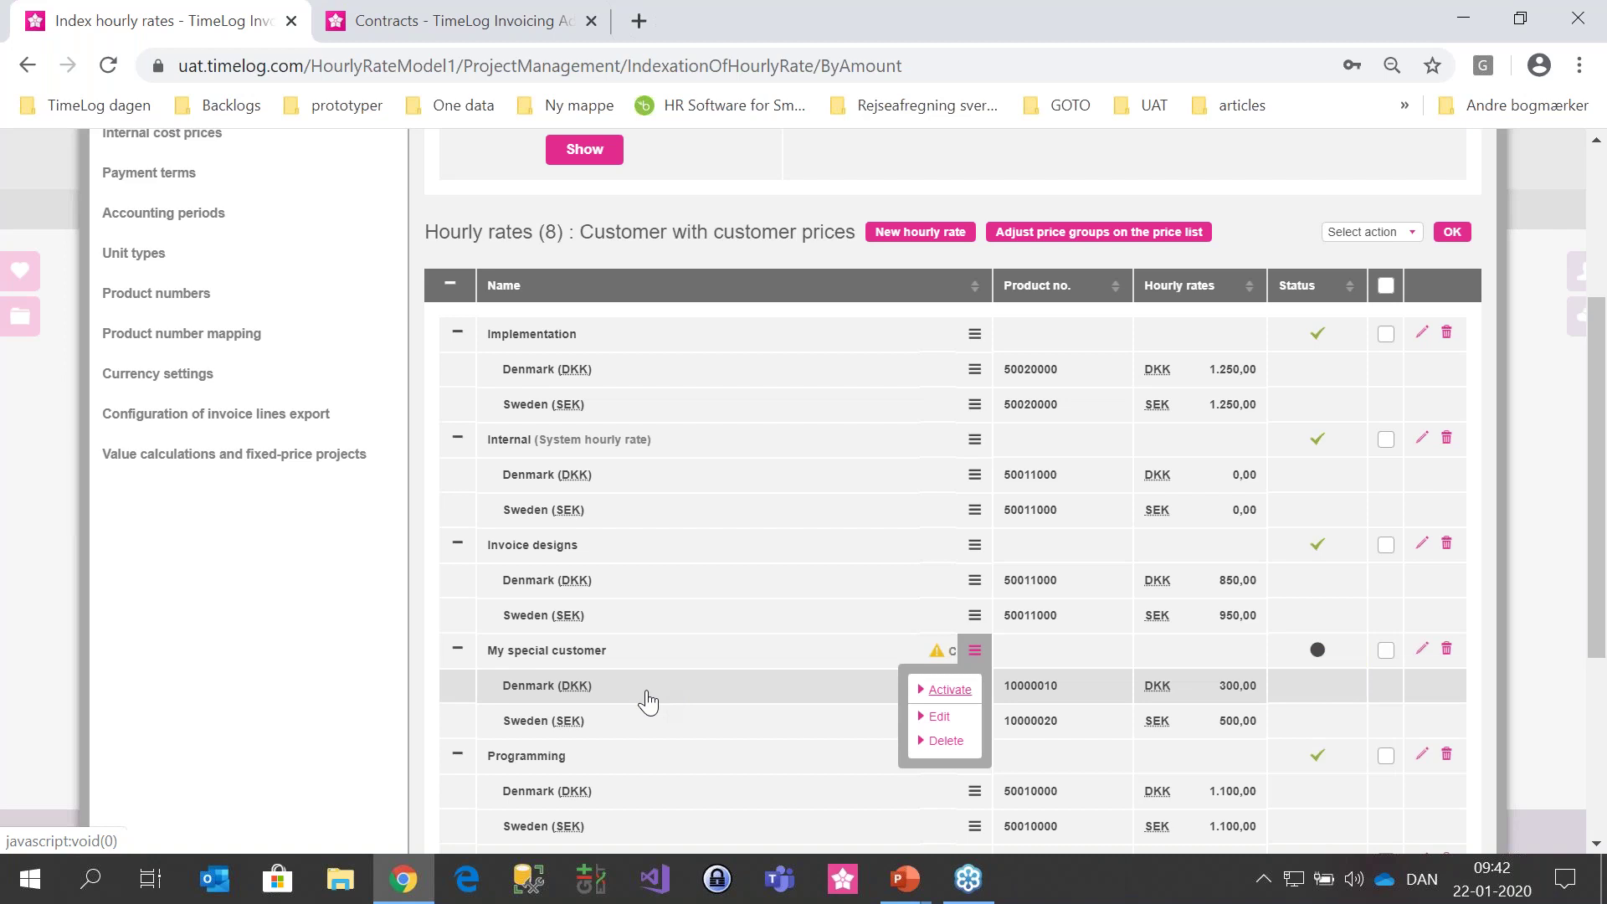
scroll(648, 701, "down", 4)
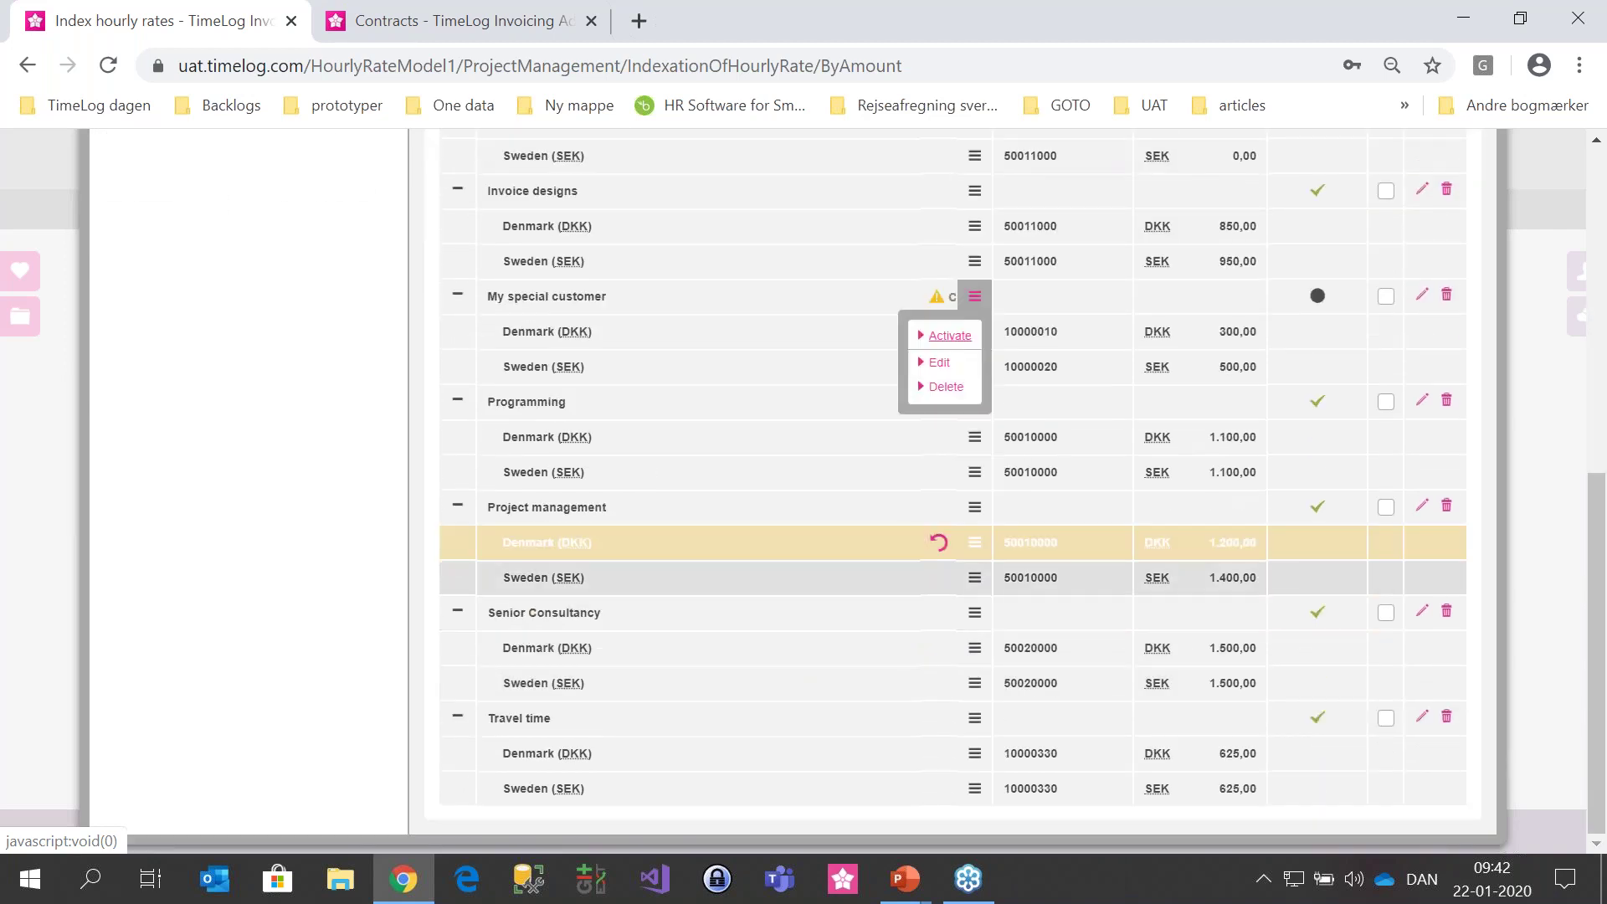
left_click(939, 542)
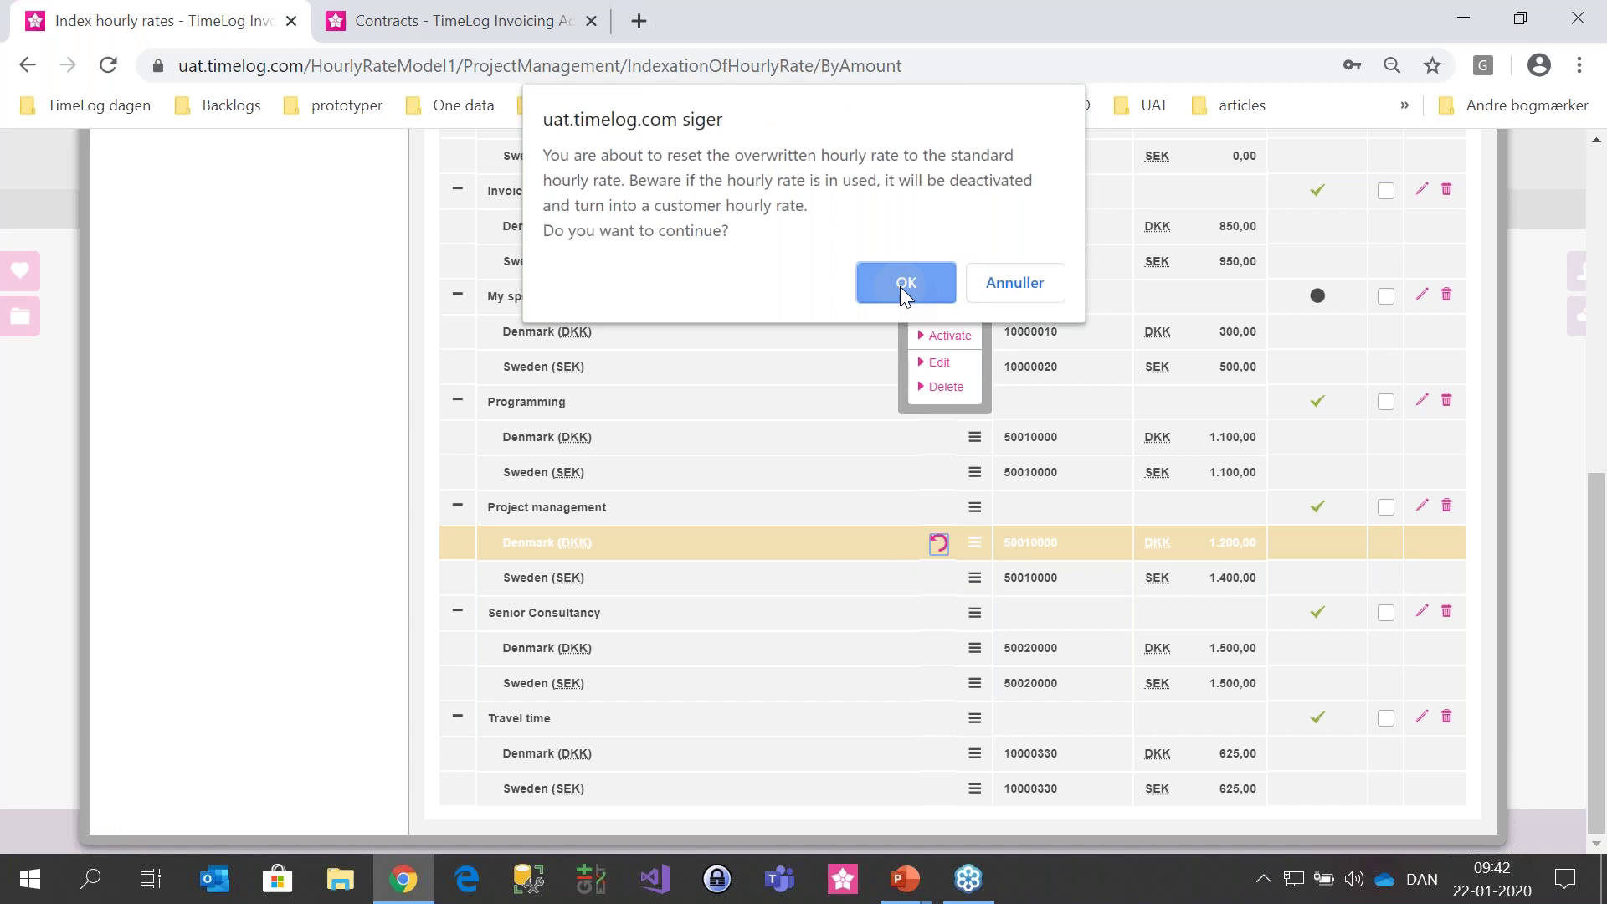
left_click(903, 283)
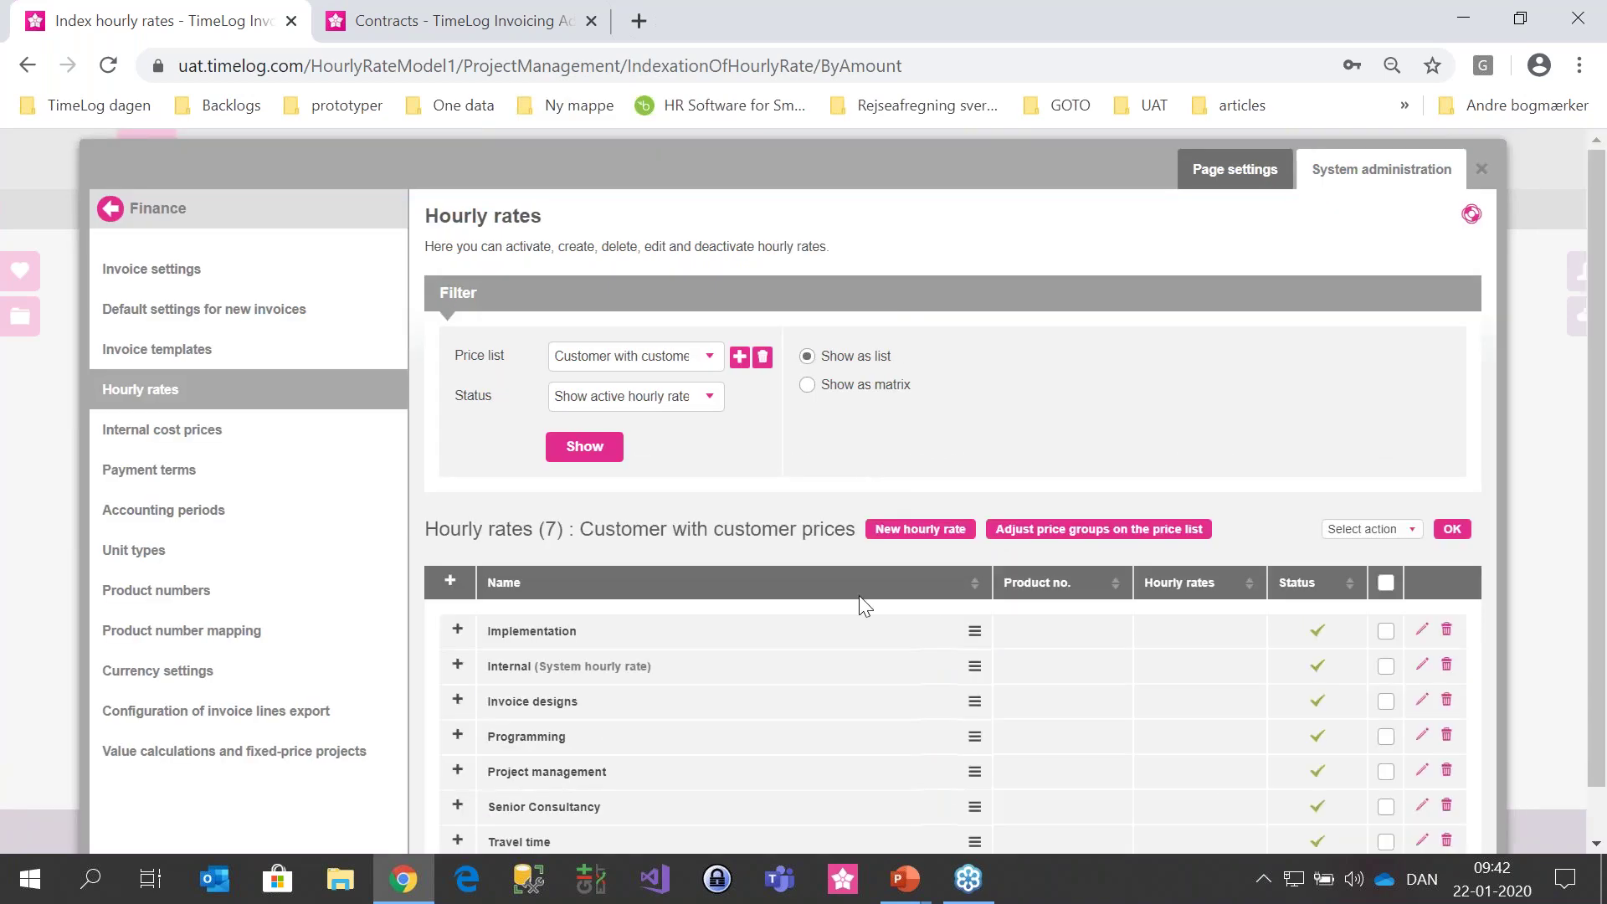
- Switch the customer price list's hourly rates to the matrix overview to review them, and close the system administration
scroll(859, 595, "down", 1)
left_click(895, 335)
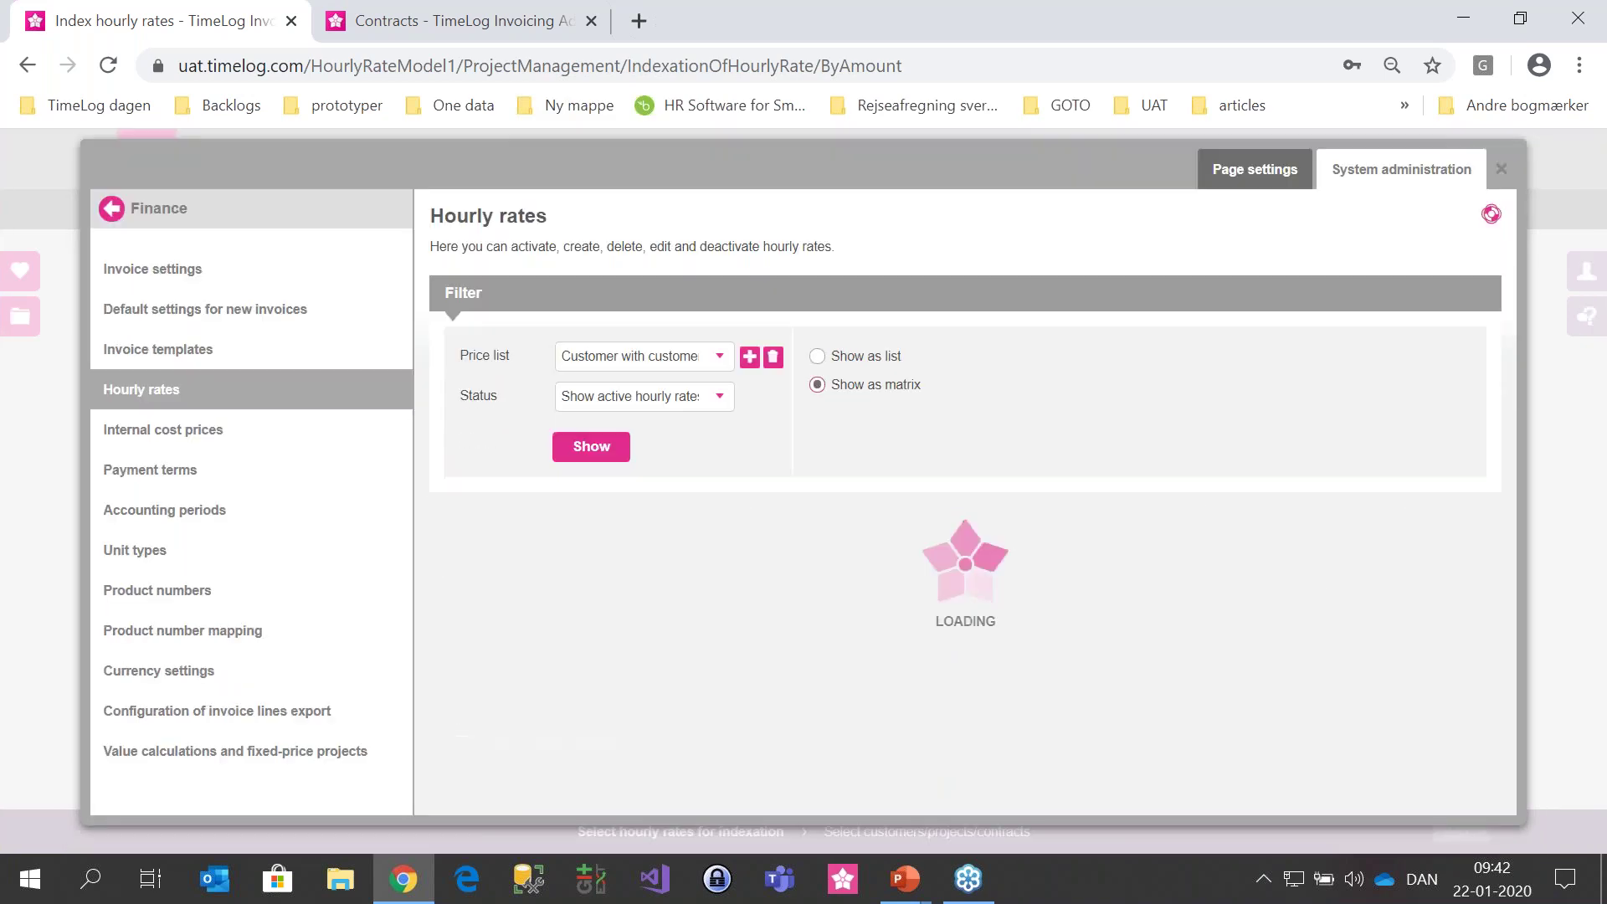
scroll(825, 584, "down", 1)
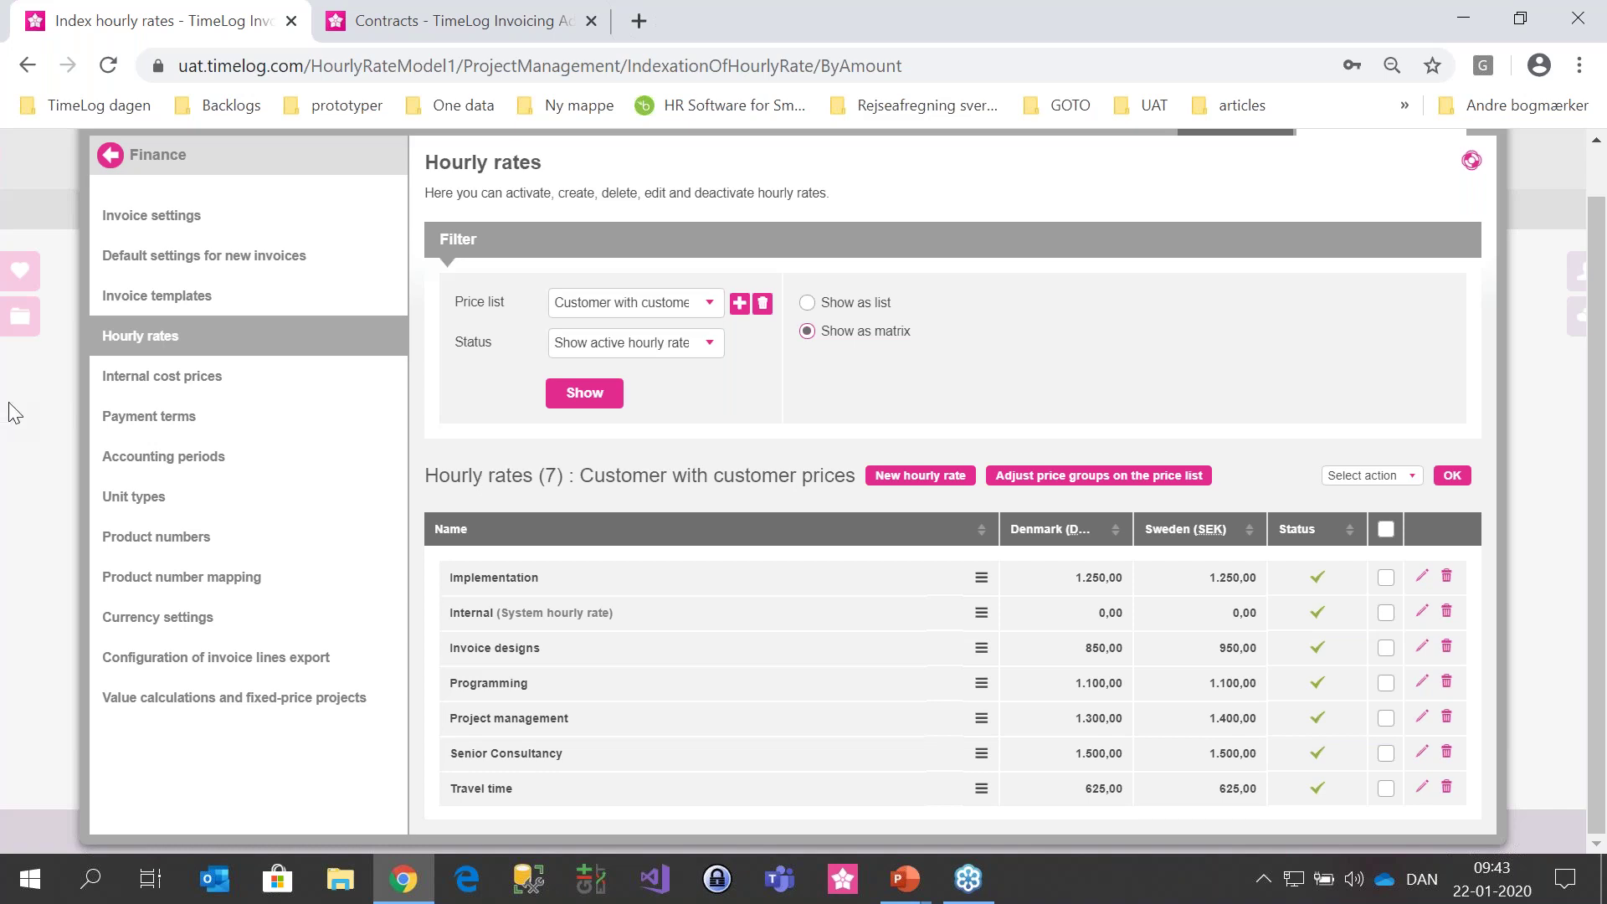
left_click(48, 452)
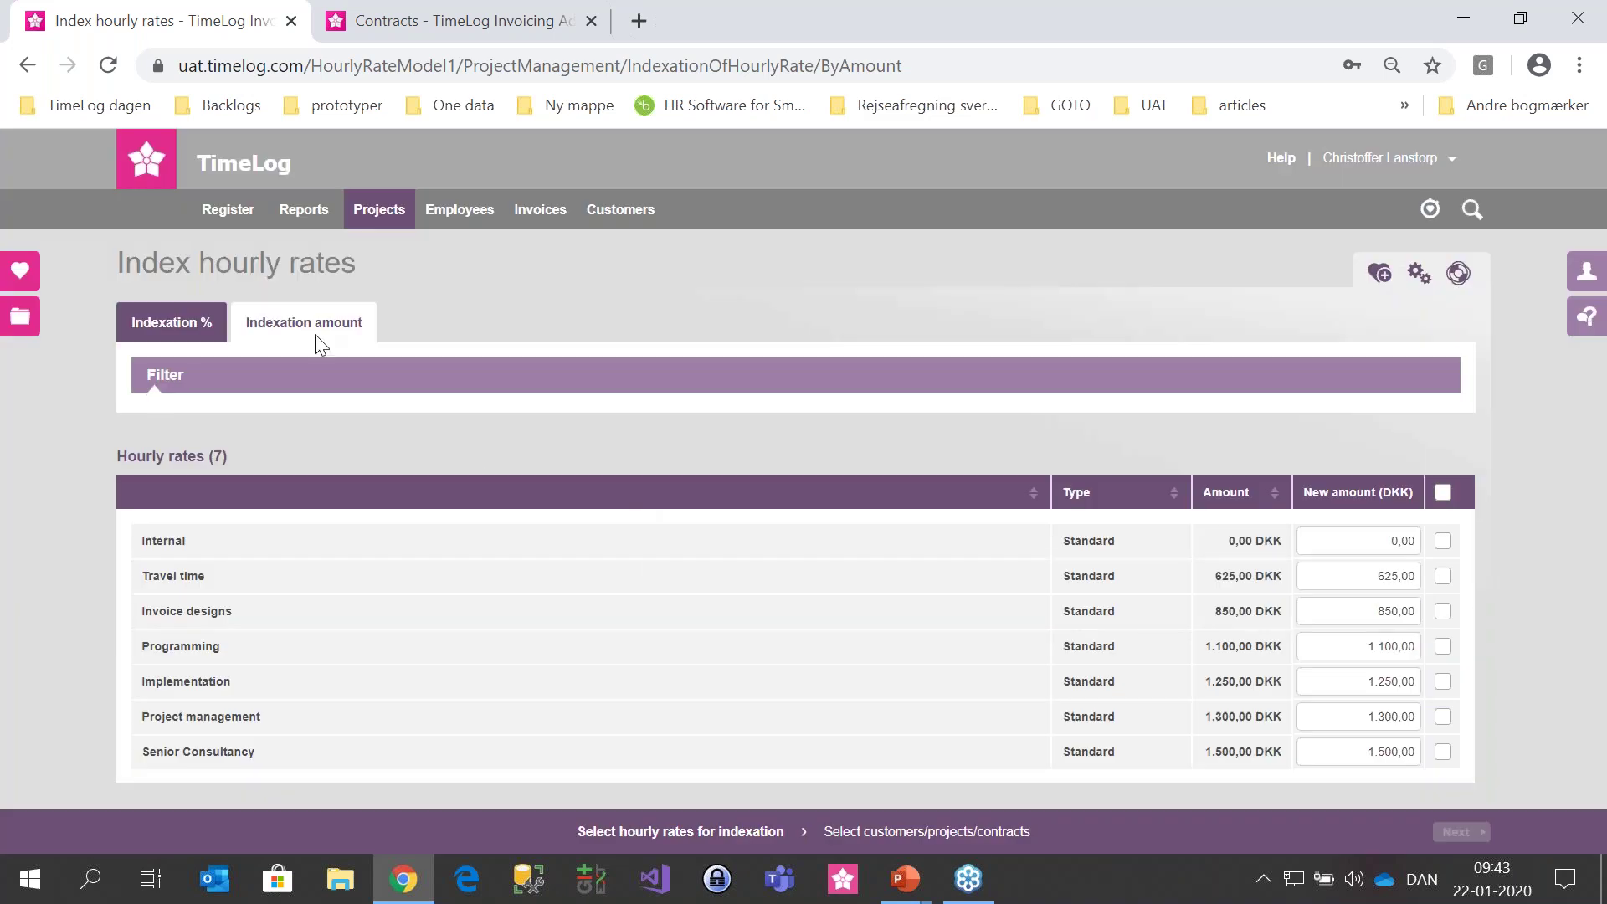
- Switch to the Contracts page, show the tasks of the Time & material contract and open the project plan in hours
mouse_move(393, 216)
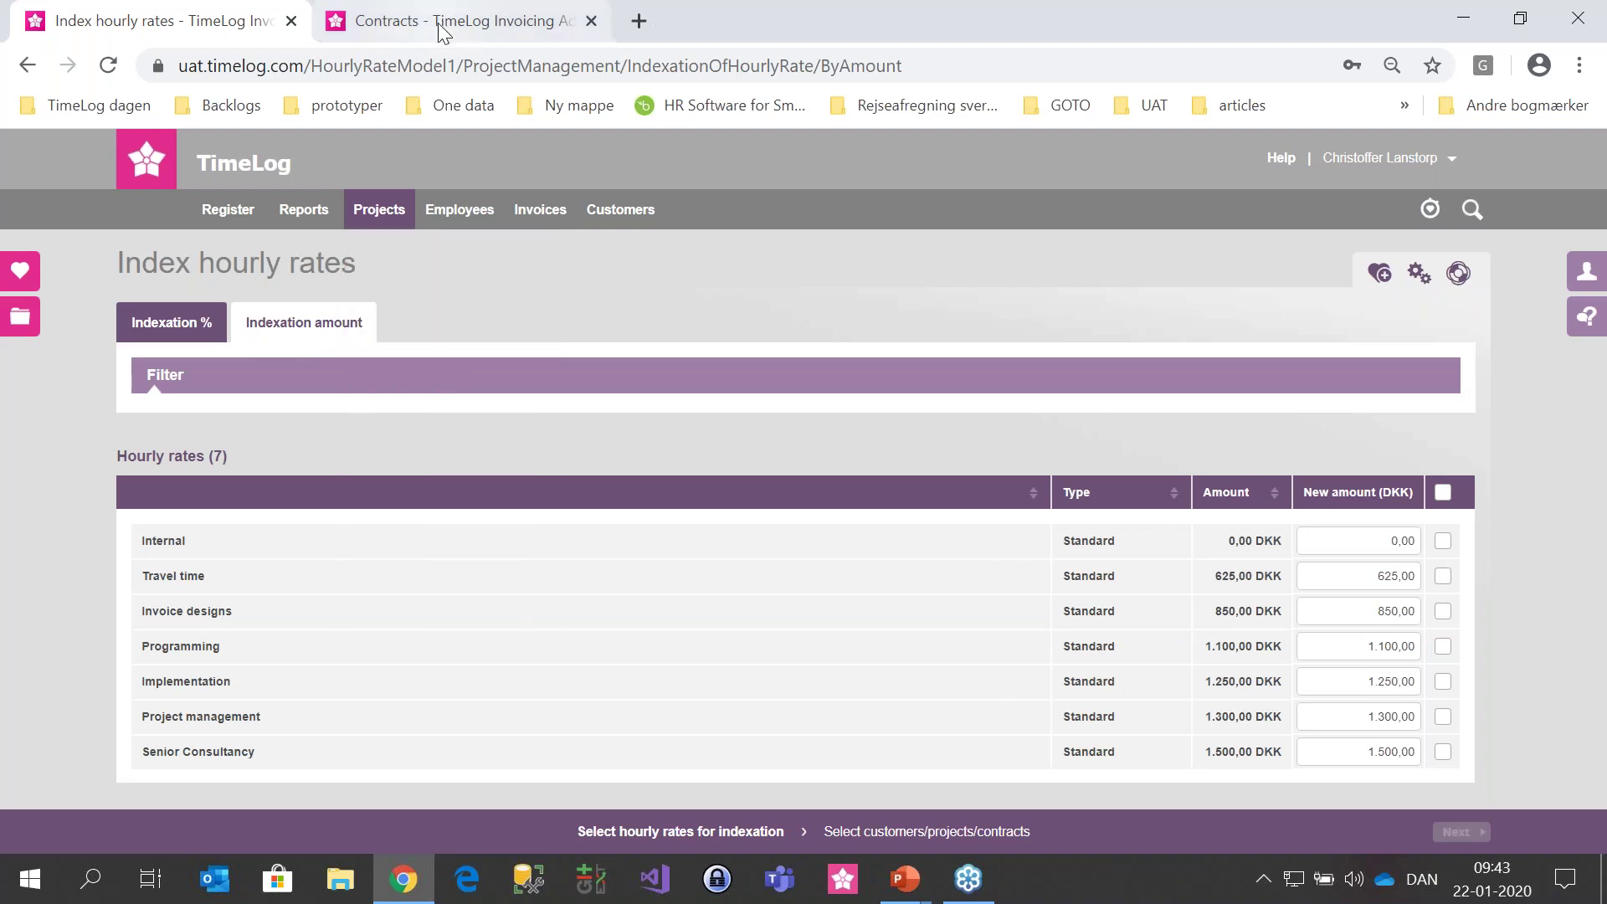
left_click(438, 23)
scroll(406, 462, "up", 3)
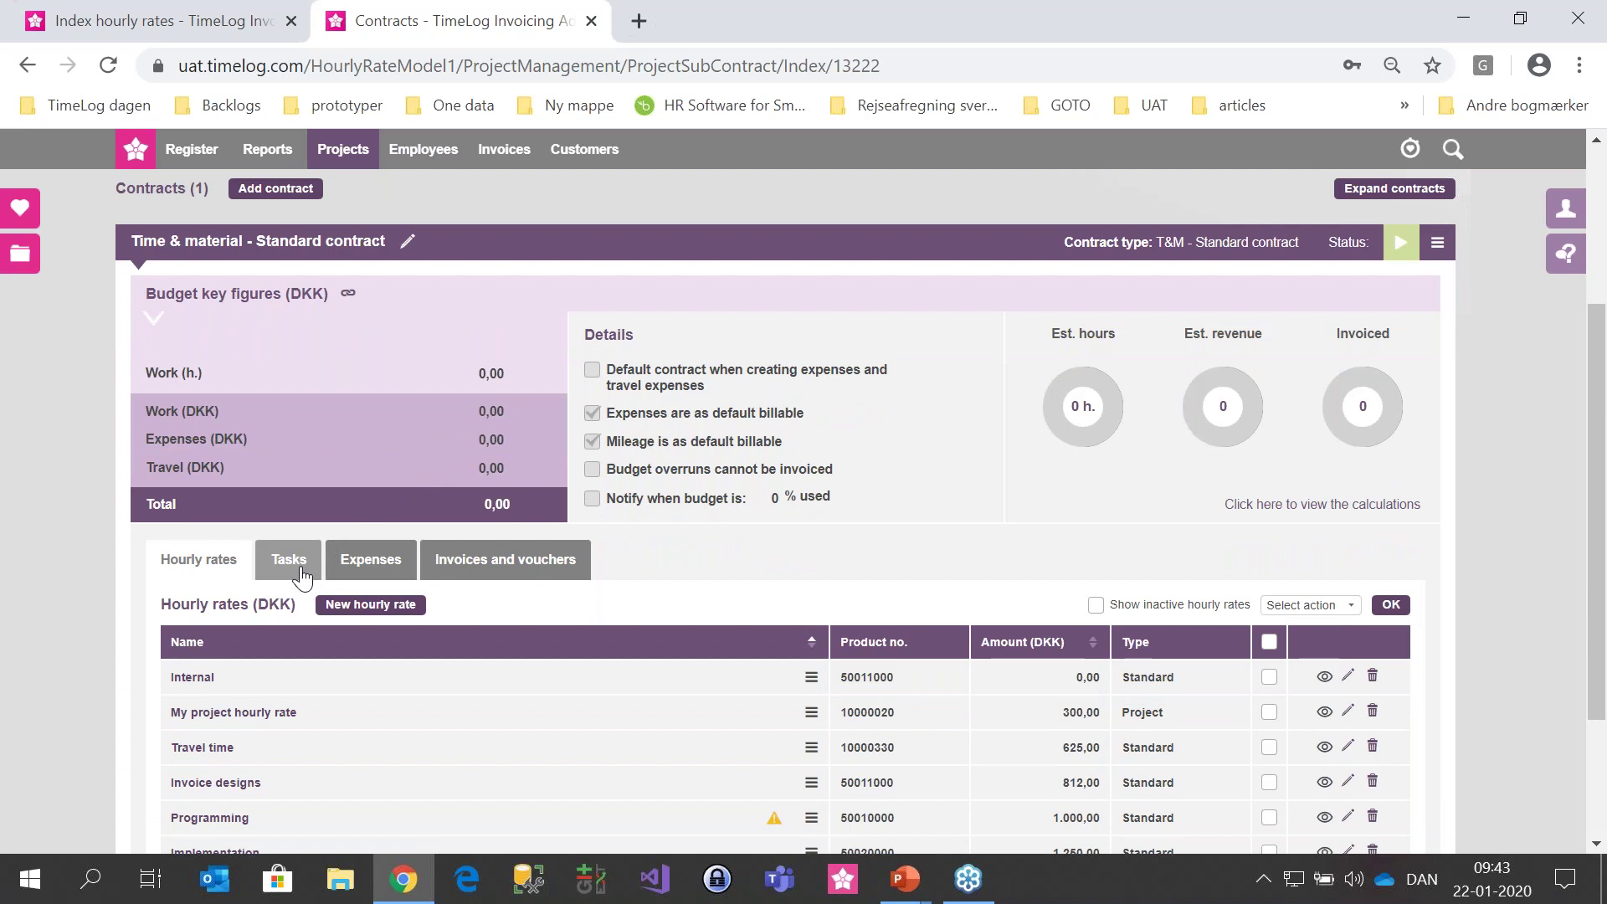
left_click(302, 576)
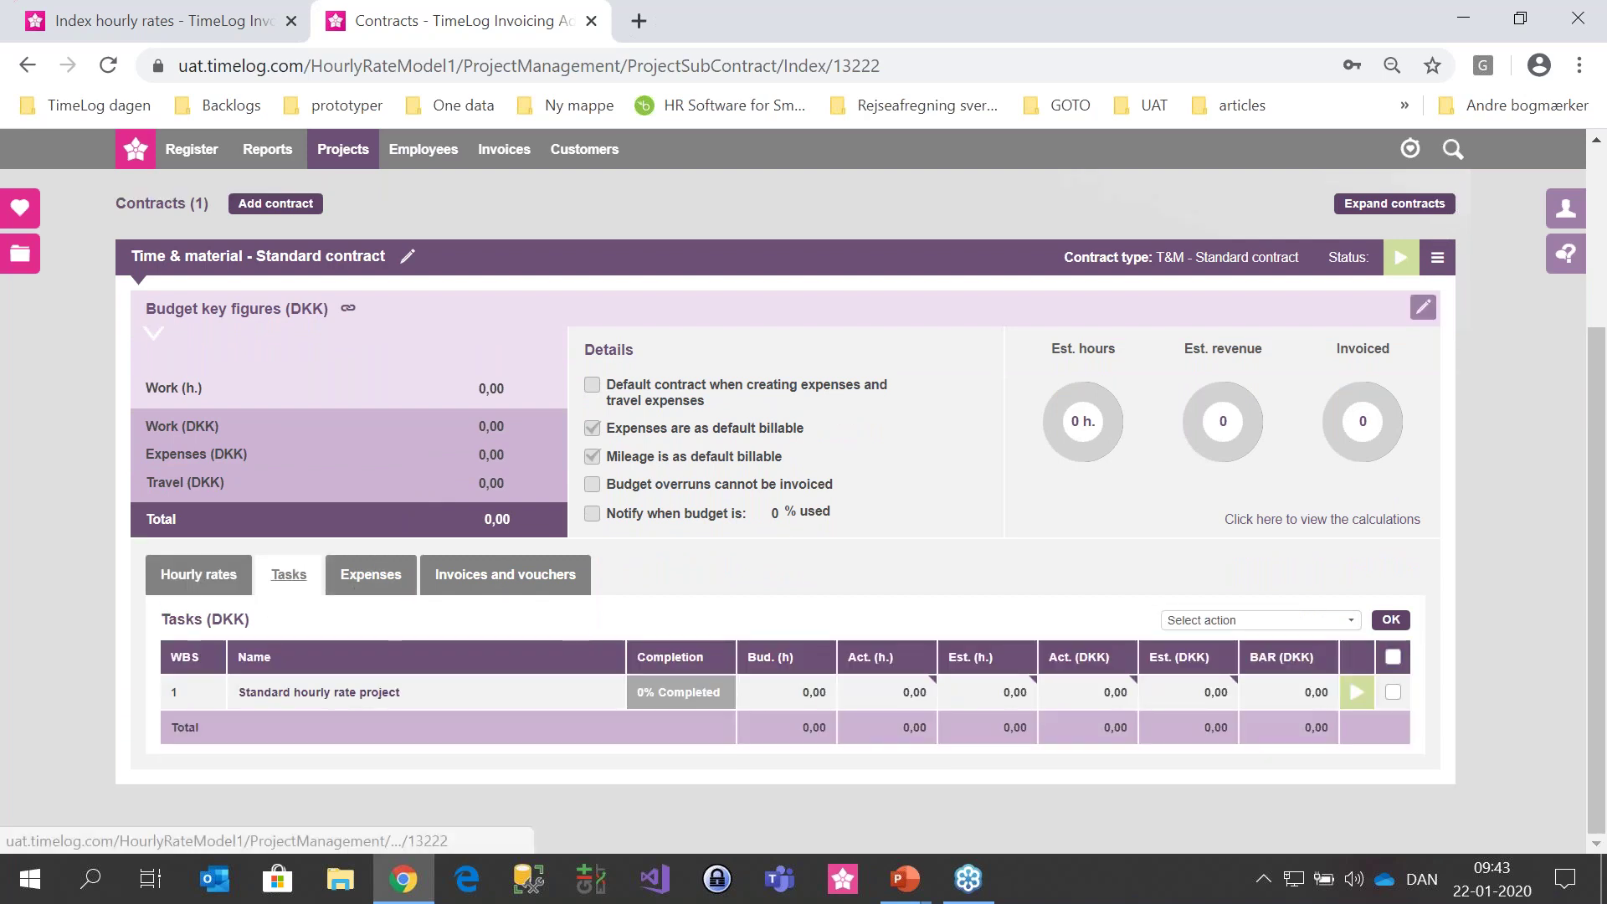
scroll(277, 569, "up", 3)
mouse_move(254, 322)
left_click(284, 363)
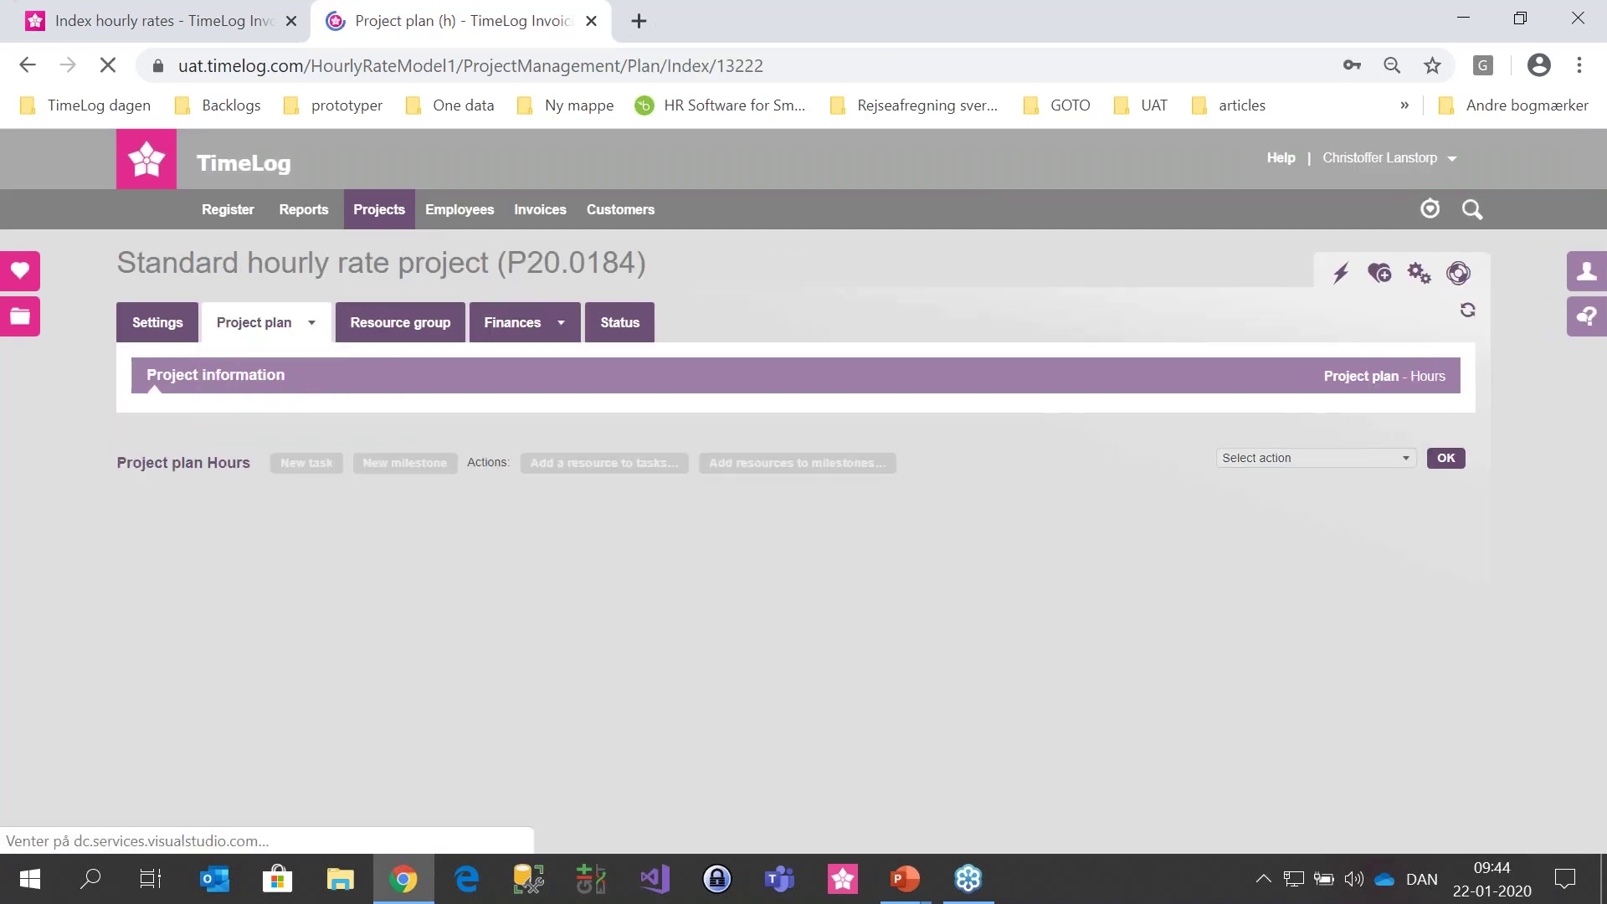